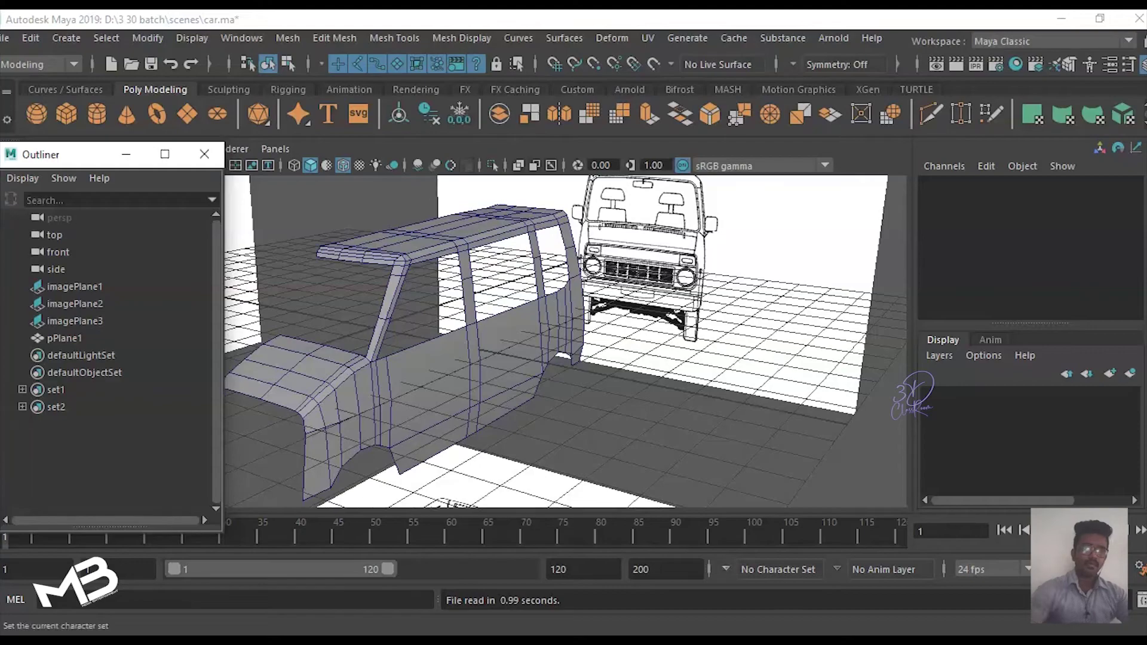
Step: Orbit and zoom the view in on the car body's lower side panel
mouse_move(478, 341)
left_mouse_down("alt")
mouse_move(598, 340)
mouse_move(538, 341)
mouse_move(598, 340)
mouse_move(568, 347)
mouse_move(478, 305)
mouse_move(670, 331)
mouse_move(573, 329)
left_mouse_up("alt")
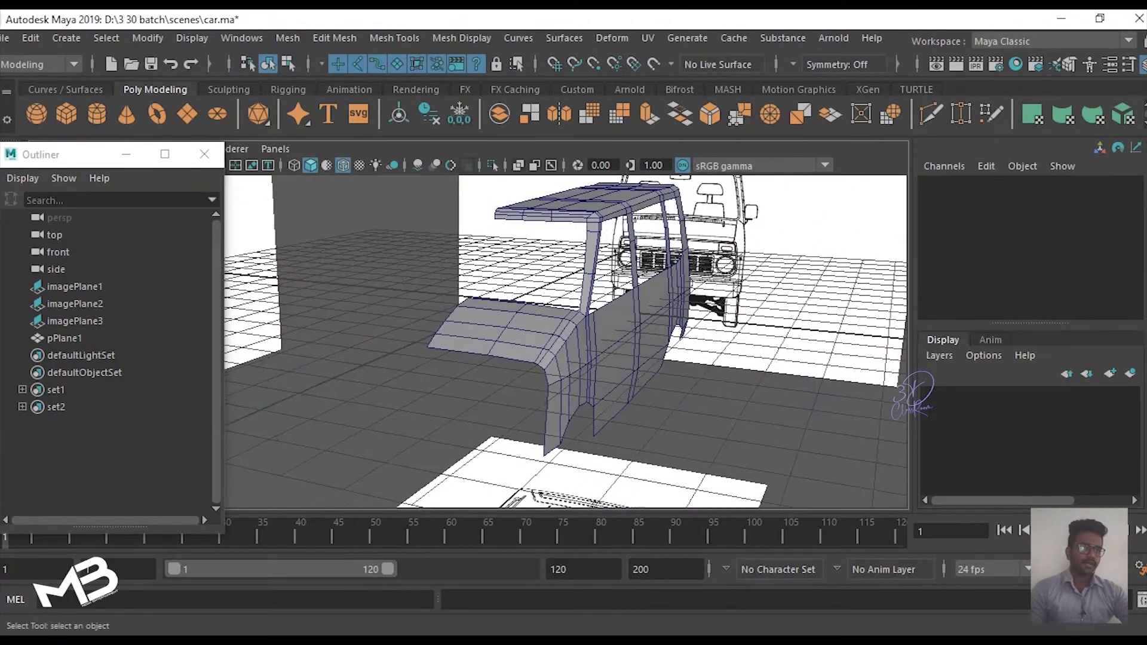
right_click_drag(574, 329, 598, 328, "alt")
left_click_drag(574, 329, 651, 329, "alt")
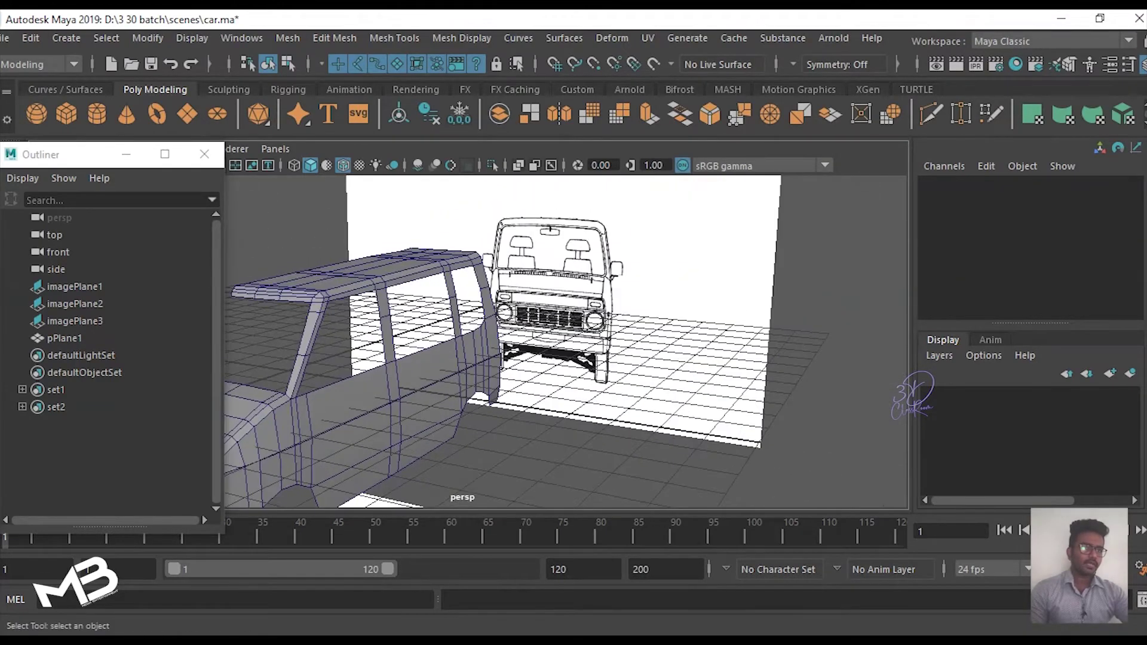
scroll(567, 342, "up", 3)
scroll(567, 341, "up", 3)
scroll(566, 341, "up", 2)
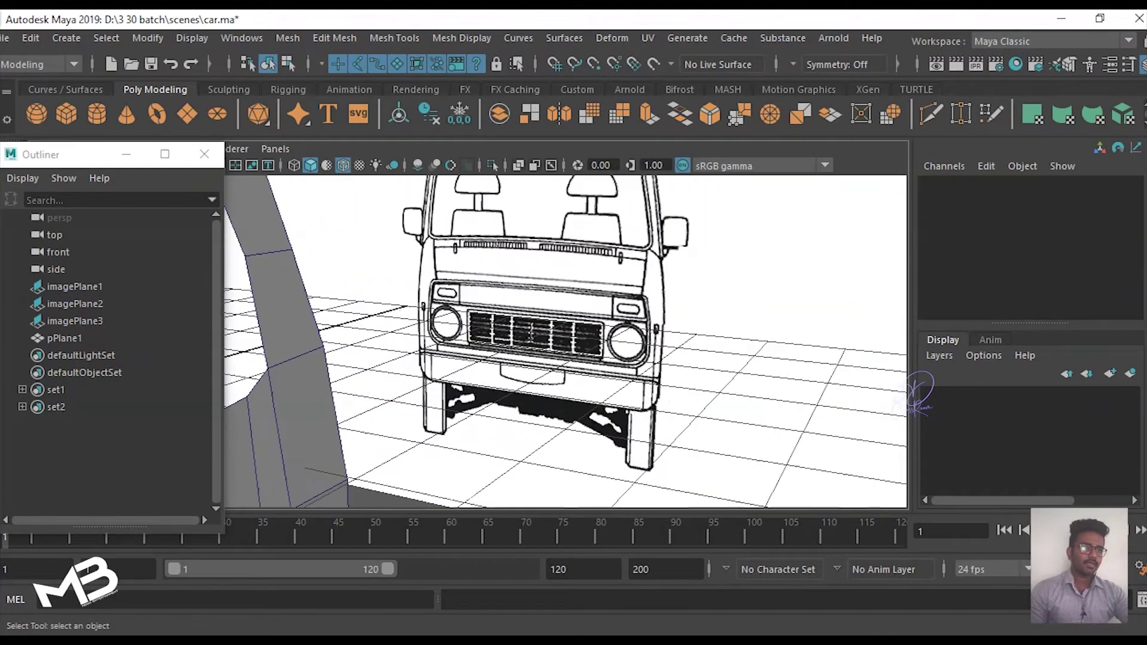
scroll(566, 341, "up", 2)
scroll(567, 341, "up", 2)
scroll(567, 341, "up", 2)
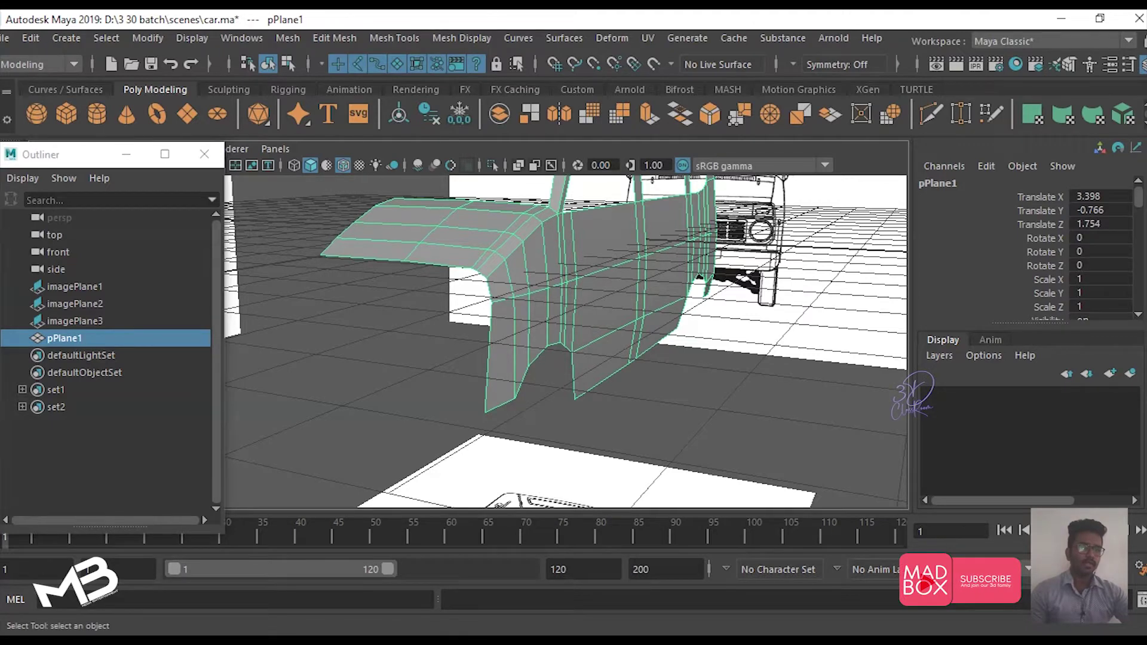
scroll(565, 342, "up", 3)
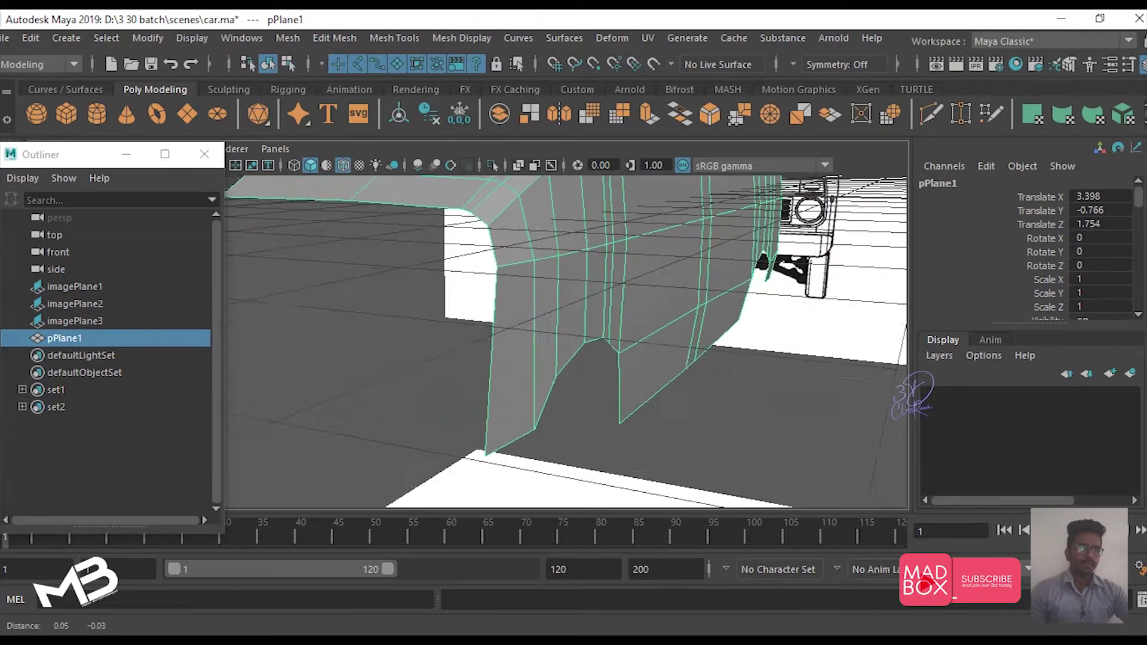
scroll(565, 341, "up", 2)
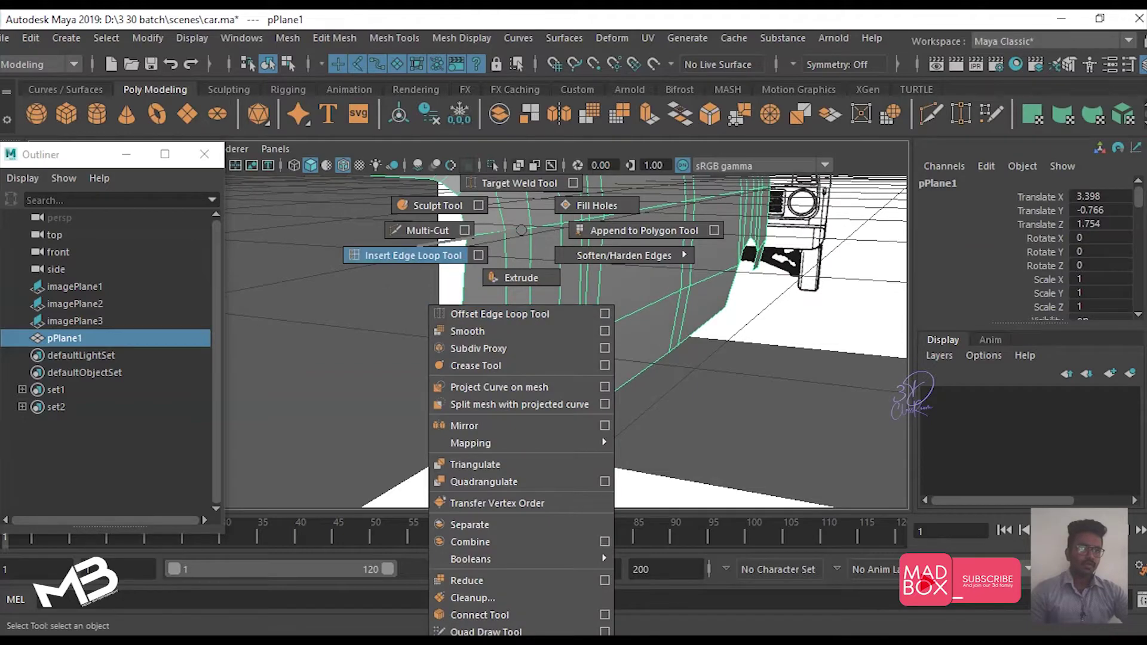
Step: Insert an edge loop across the lower panel above the wheel arch and nudge it sideways along X
right_click_drag(496, 242, 397, 255, "shift")
left_click(754, 222)
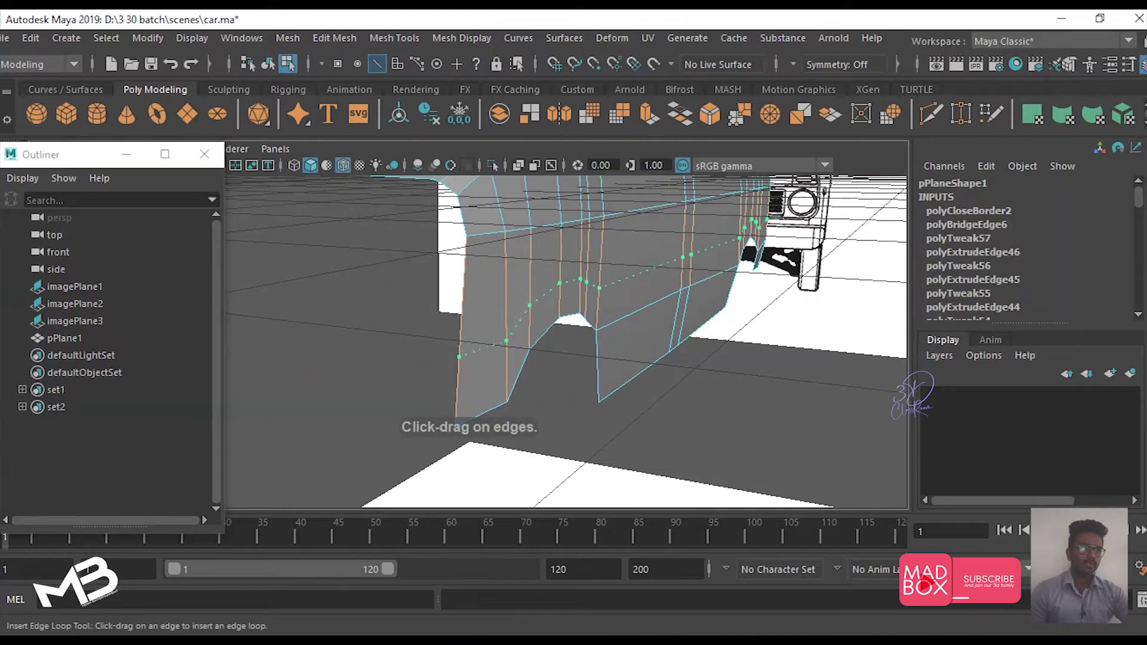
key("w")
key("f")
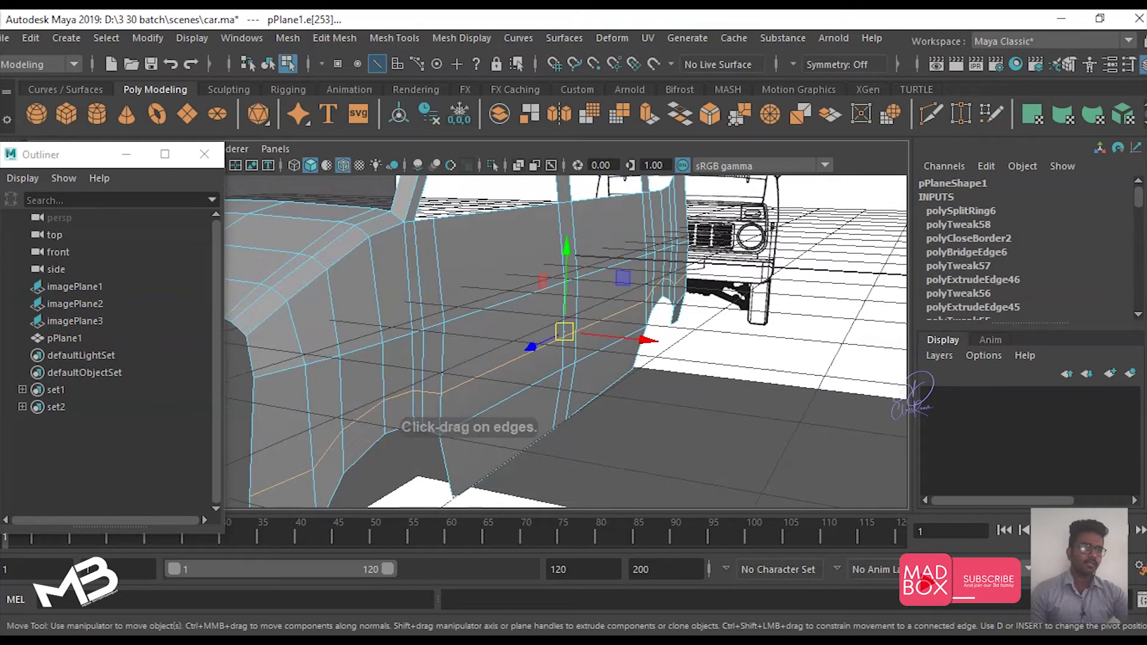
left_click_drag(538, 328, 717, 329, "alt")
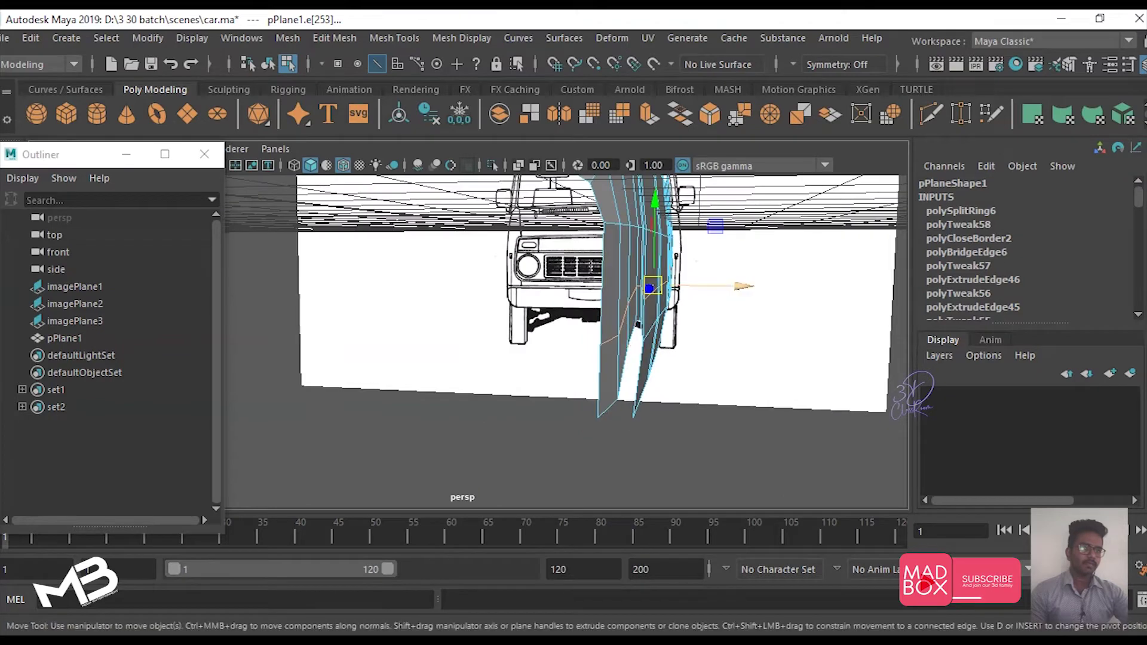
left_click_drag(741, 286, 747, 286)
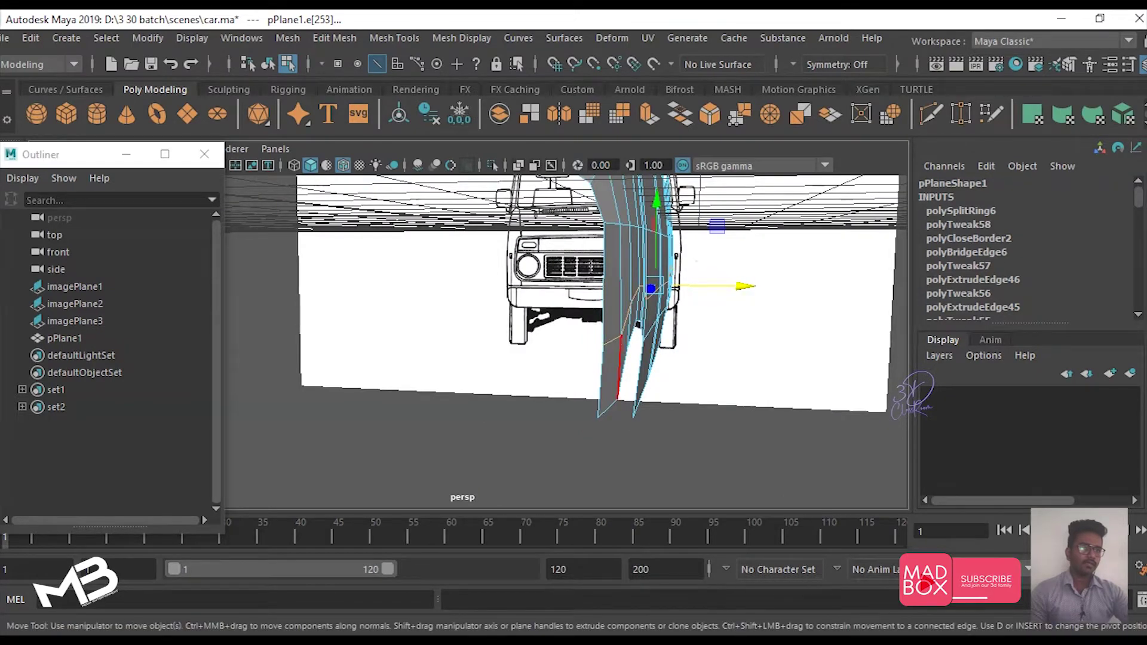
left_click_drag(744, 286, 741, 283)
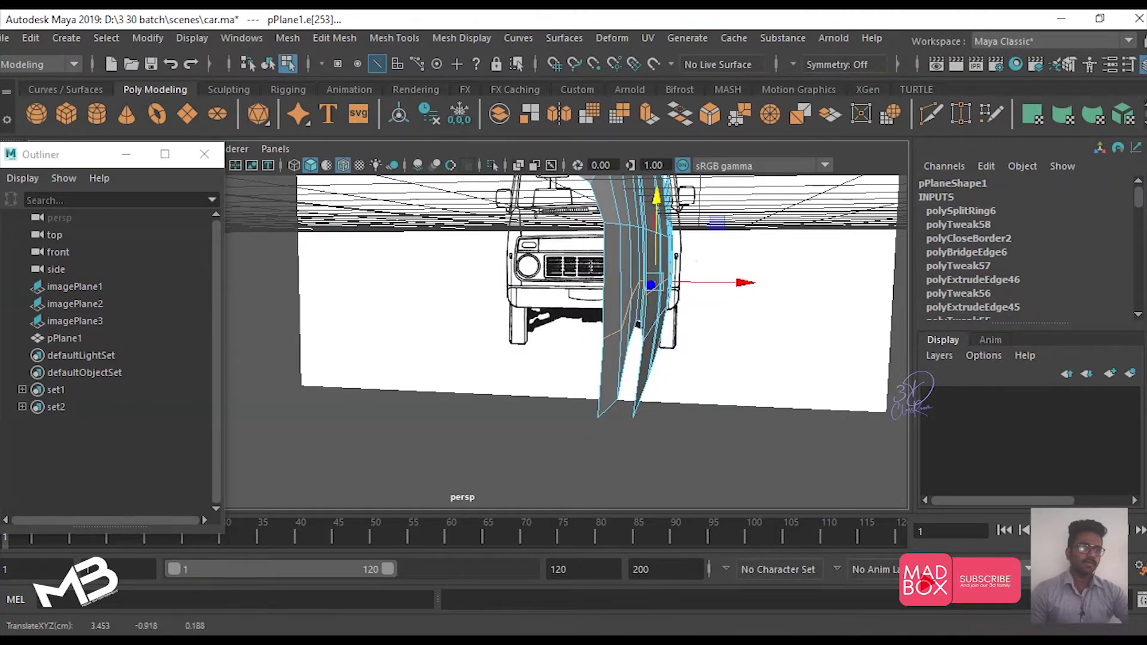
right_click_drag(615, 251, 615, 203)
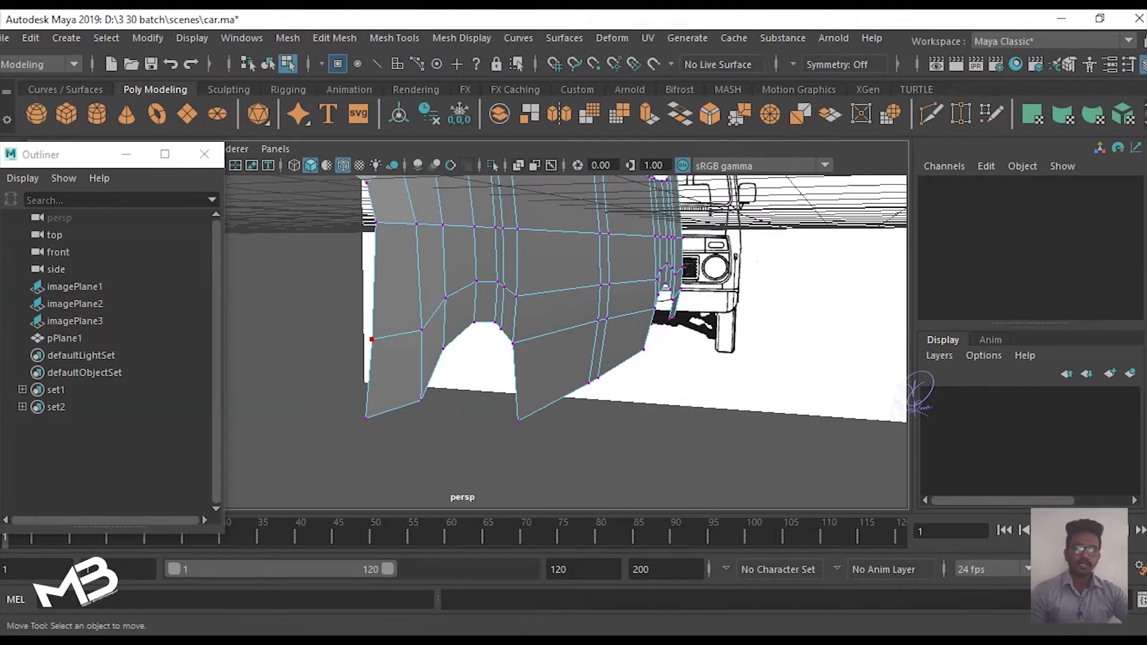
Step: Move the body's front-edge vertex onto the van's side outline in the front view
left_click(371, 340)
key("space")
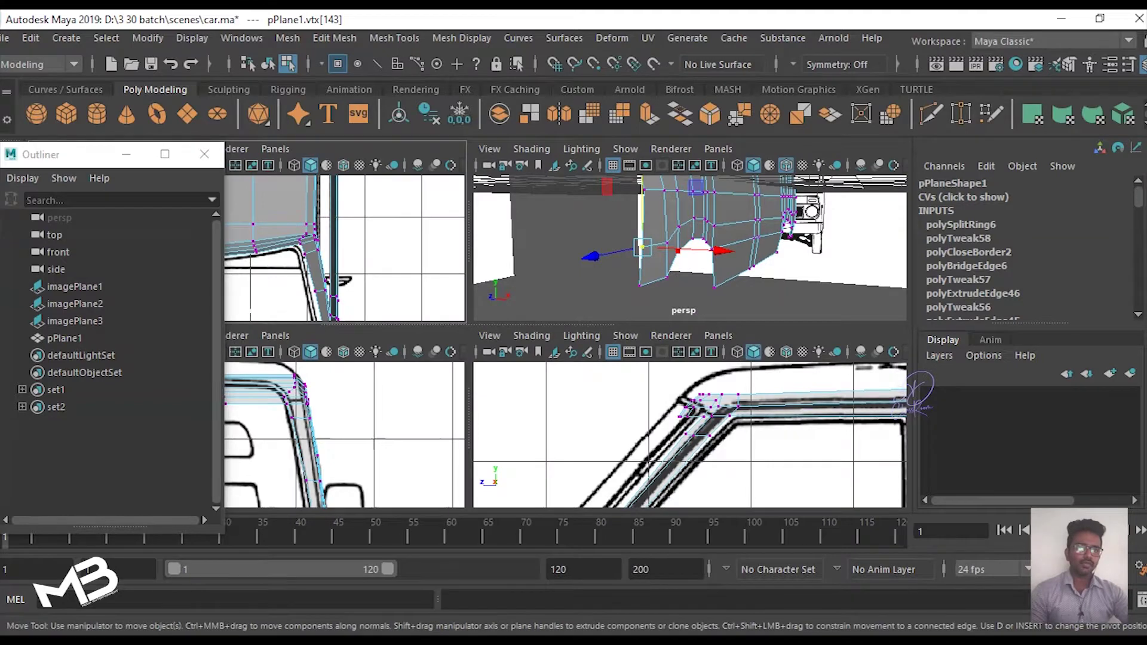
key("space")
scroll(565, 340, "down", 1)
scroll(566, 340, "down", 3)
middle_click_drag(565, 419, 565, 324, "alt")
scroll(566, 341, "up", 3)
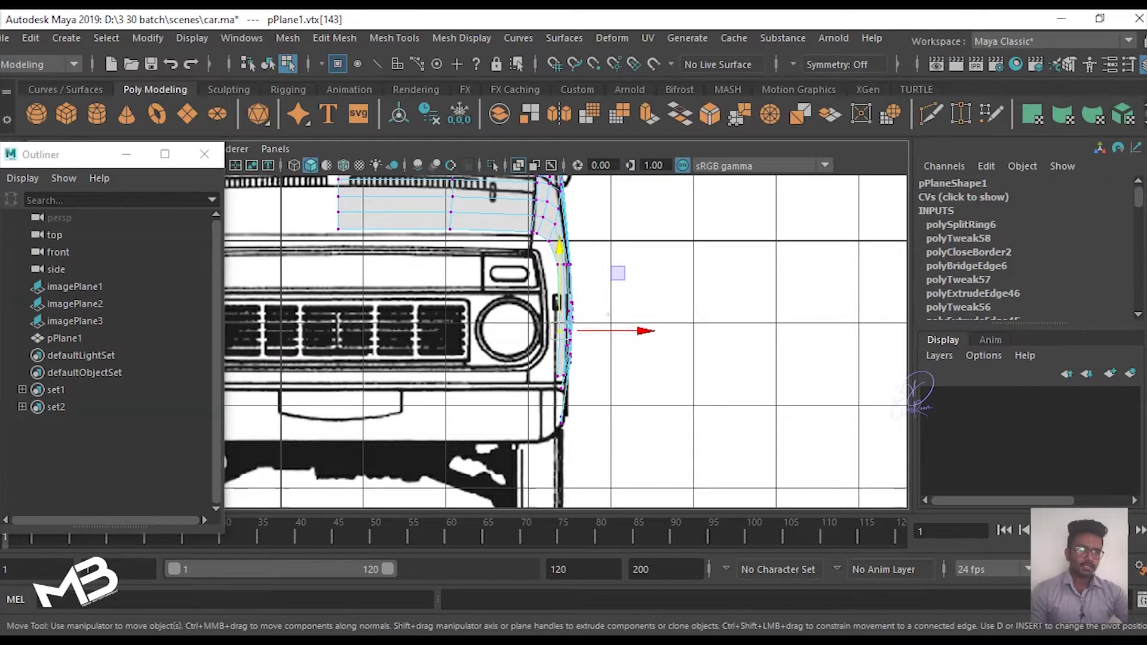
left_click_drag(571, 330, 560, 332)
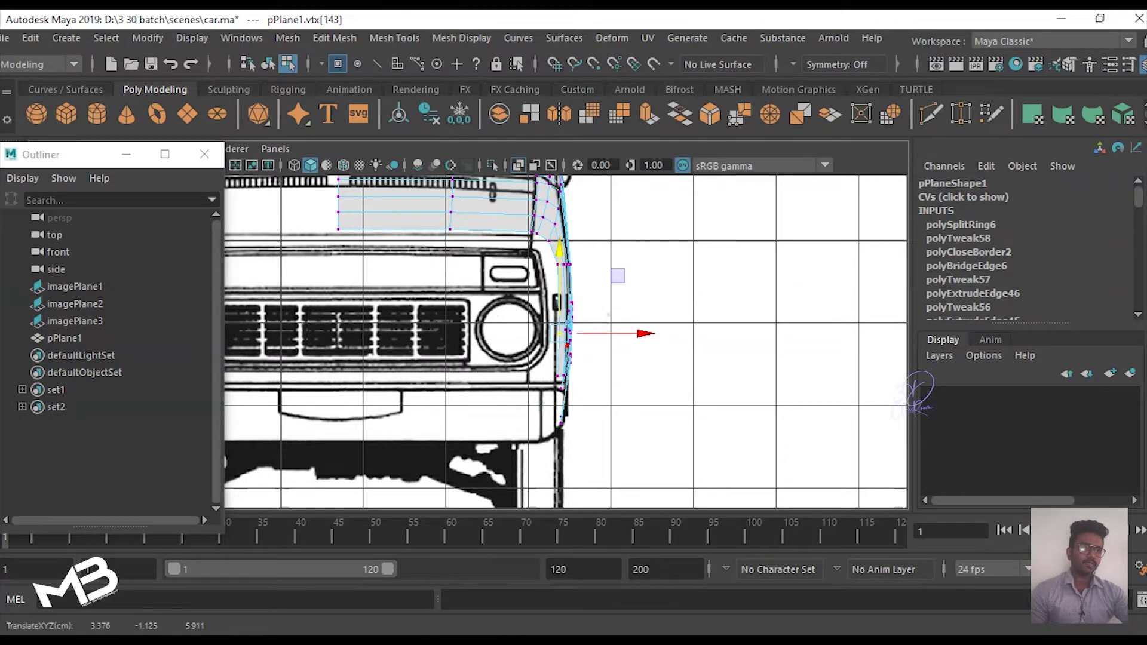
key("space")
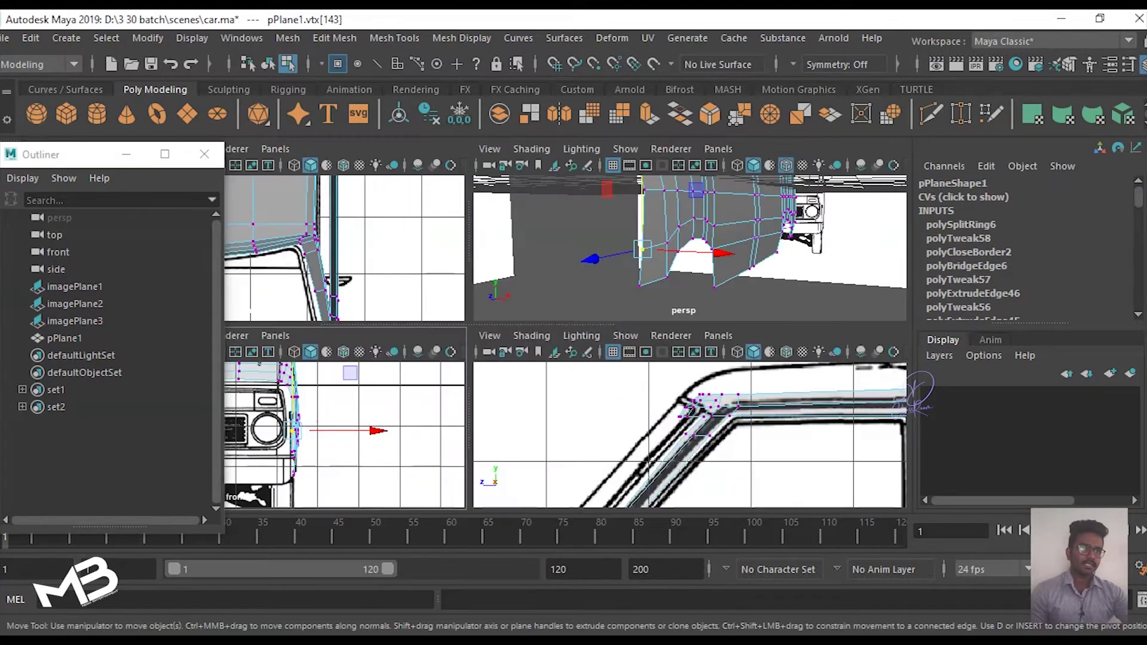
Step: Select the lower edge beside the wheel arch and extrude it
right_click(639, 274)
right_click(650, 229)
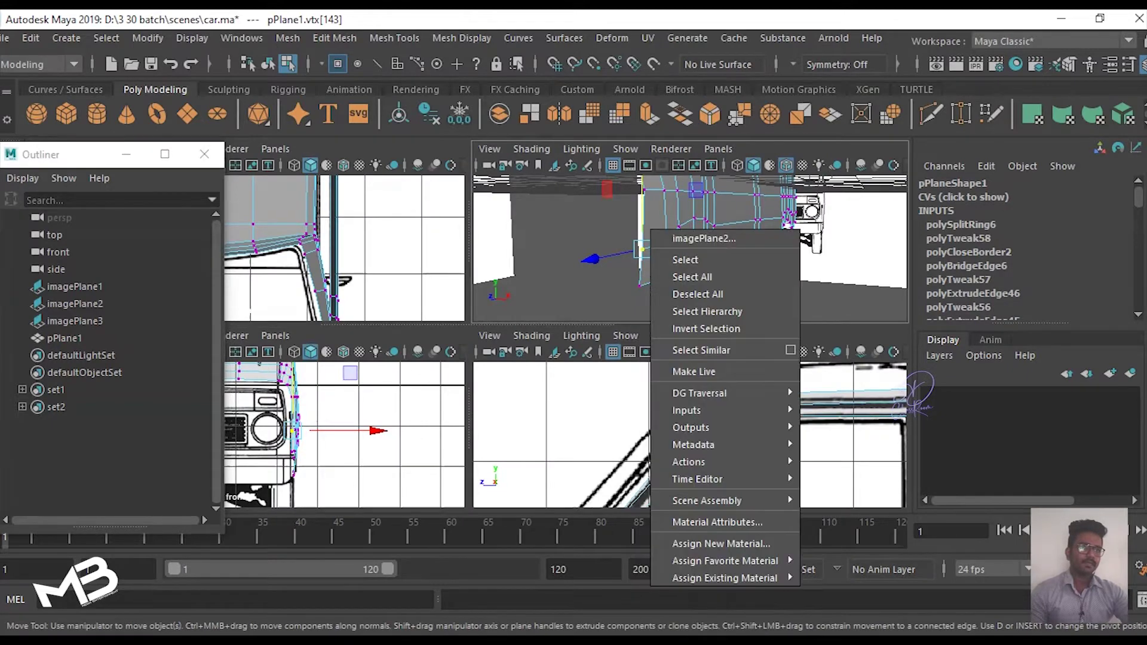
key("Escape")
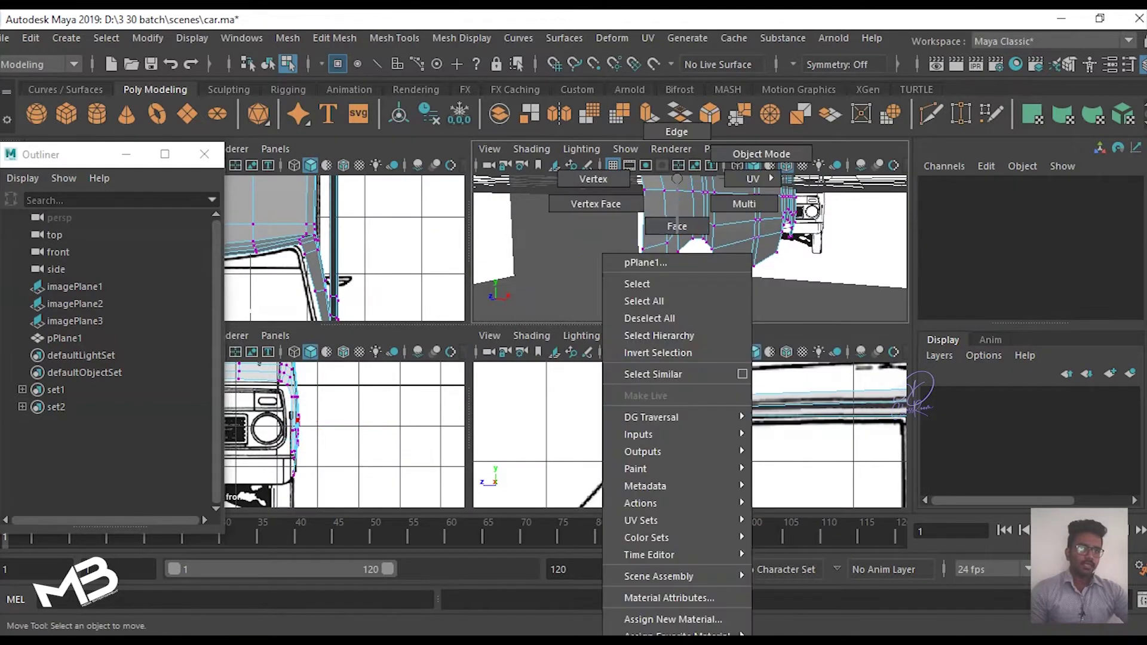
right_click_drag(673, 215, 672, 141)
left_click(641, 233)
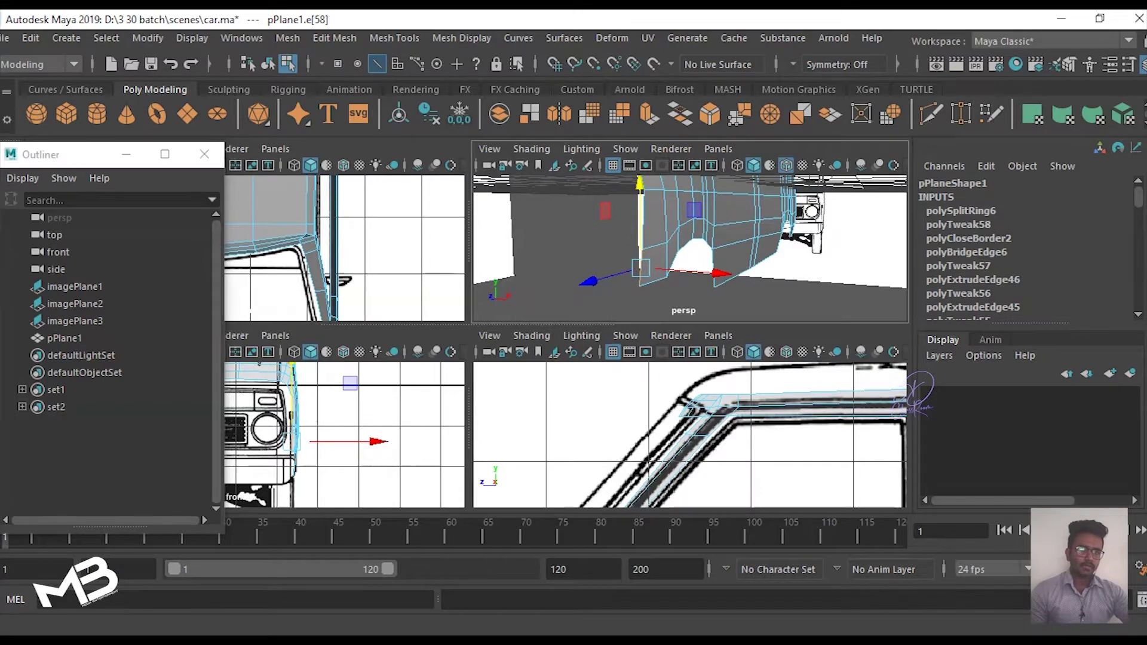
key("ctrl+e")
Step: Pull the extruded strip along X and lower its corner vertex onto the headlight outline
left_click_drag(721, 273, 705, 273)
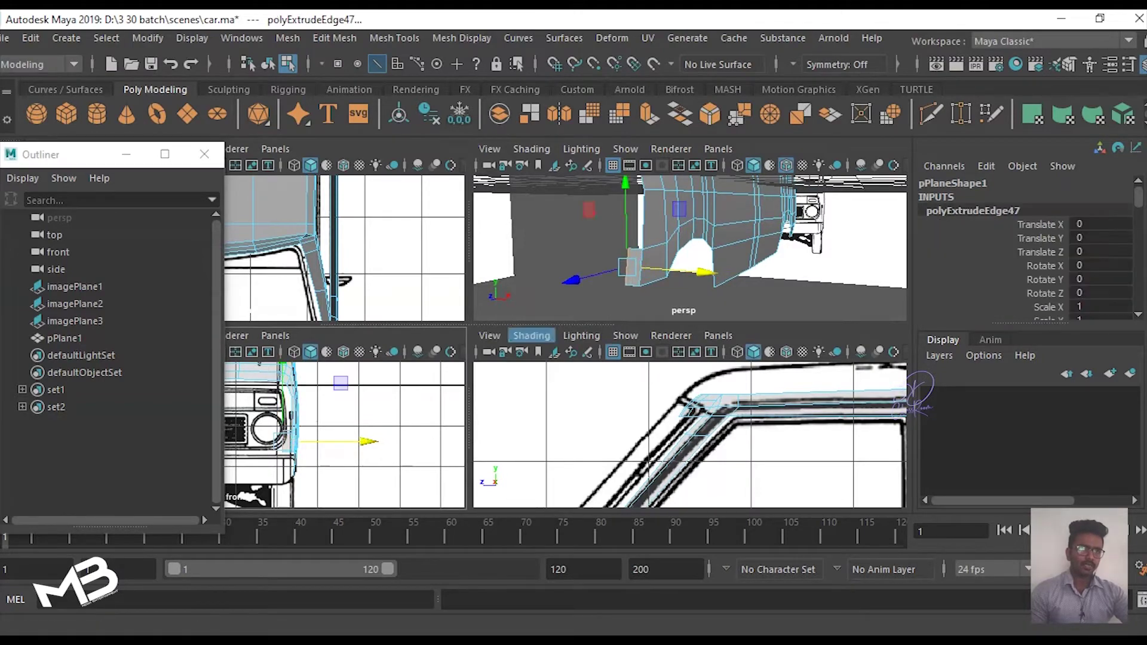
key("space")
mouse_move(568, 341)
left_mouse_down("alt")
mouse_move(537, 335)
mouse_move(598, 323)
mouse_move(538, 358)
mouse_move(571, 326)
left_mouse_up("alt")
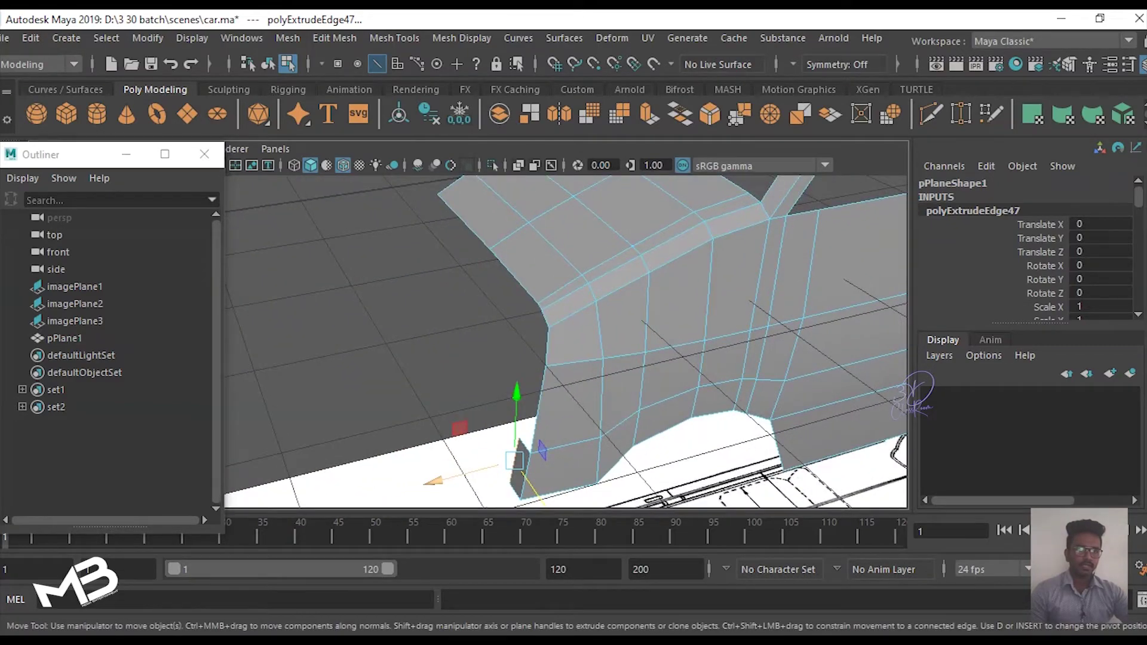
left_click_drag(433, 481, 426, 483)
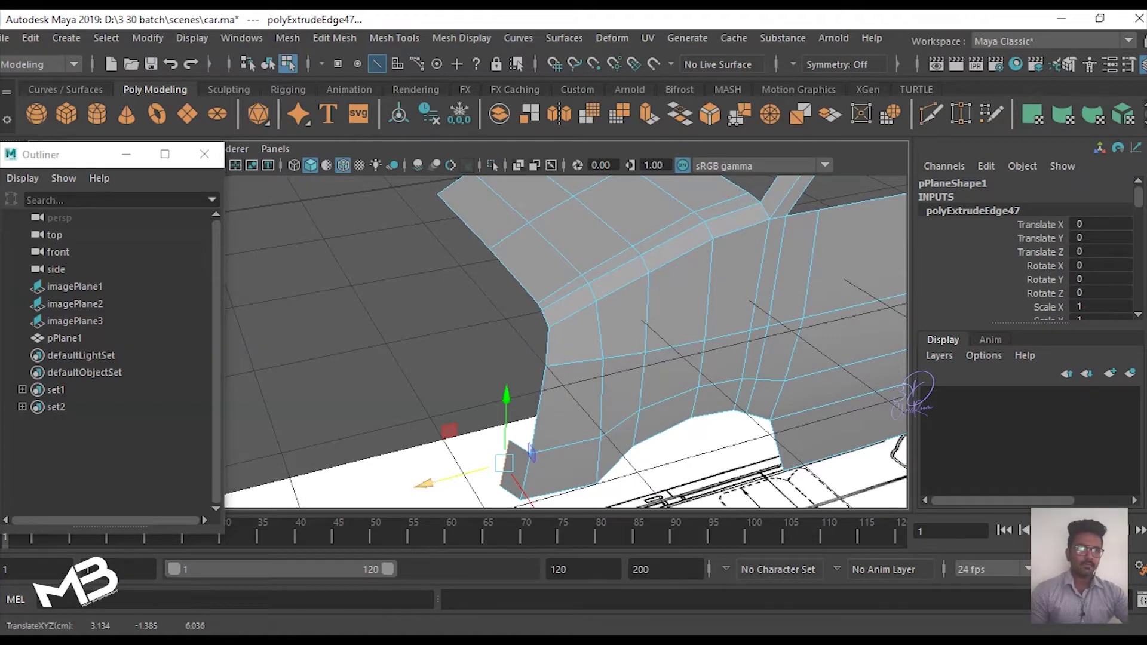
key("space")
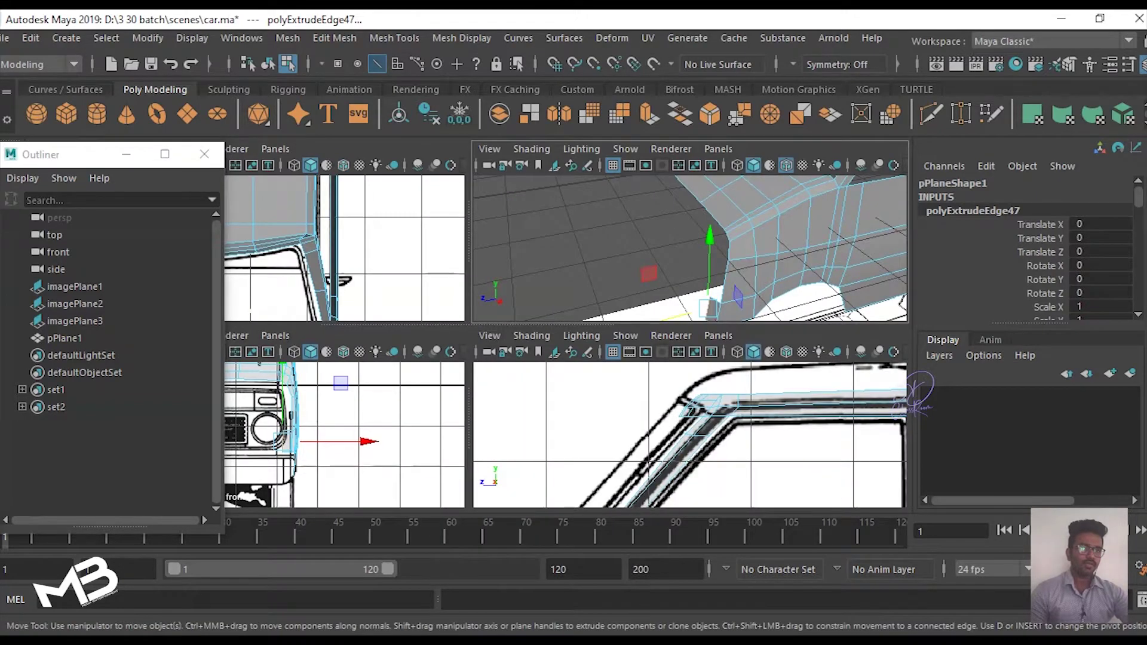
key("space")
scroll(465, 343, "up", 2)
scroll(465, 344, "up", 2)
scroll(464, 343, "up", 2)
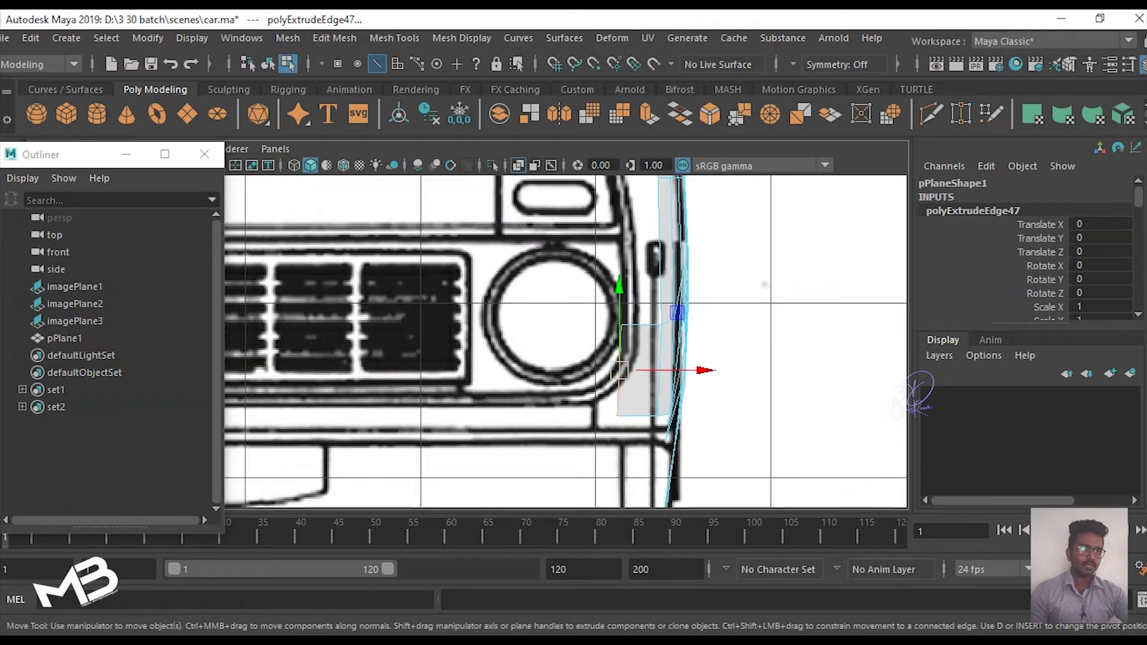
right_click_drag(675, 198, 615, 198)
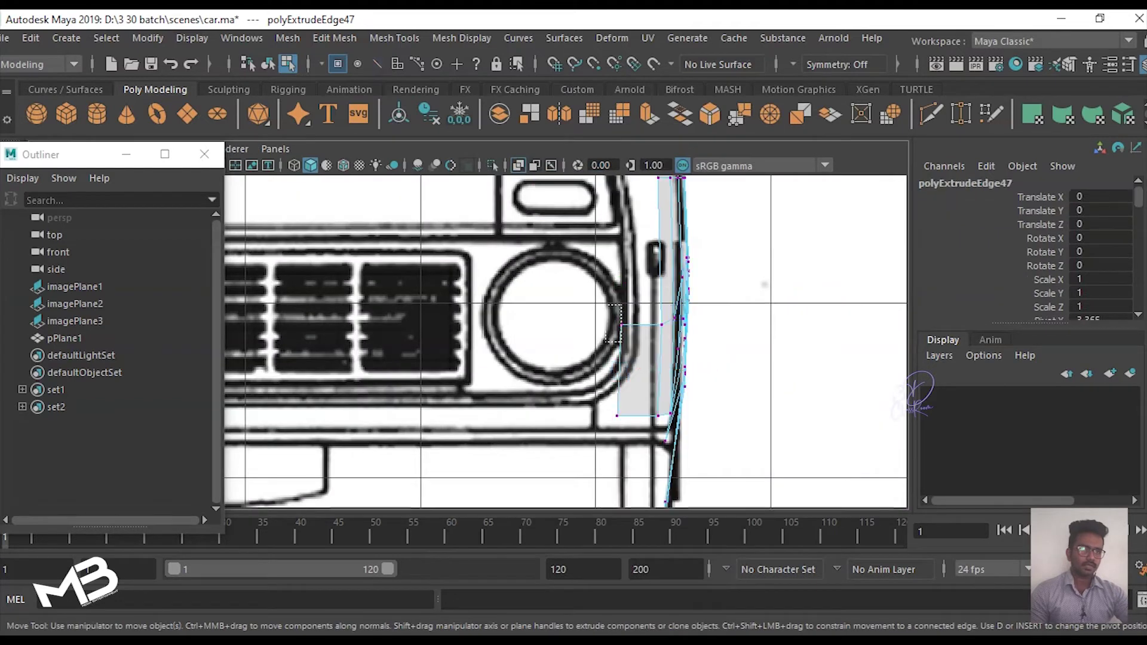
left_click_drag(613, 340, 612, 342)
left_click_drag(622, 251, 621, 288)
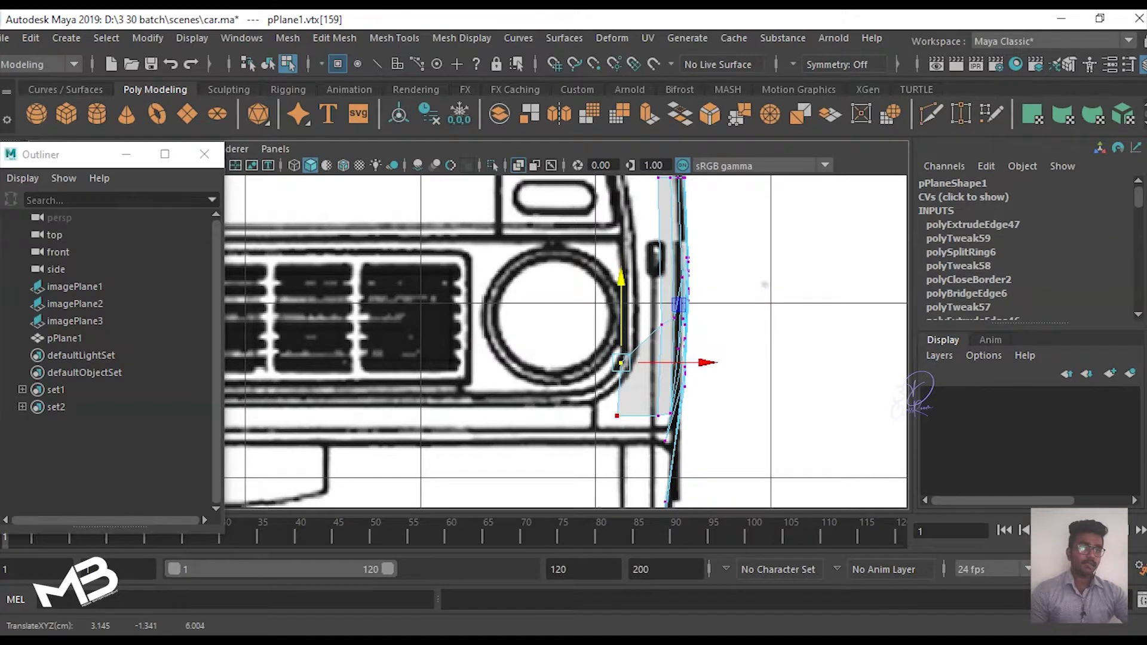
Step: Extrude the strip's outer edge toward the headlight and lower its corner vertices to the outline
right_click(686, 228)
mouse_move(647, 179)
right_mouse_down()
mouse_move(598, 180)
mouse_move(648, 132)
right_mouse_up()
left_click(622, 388)
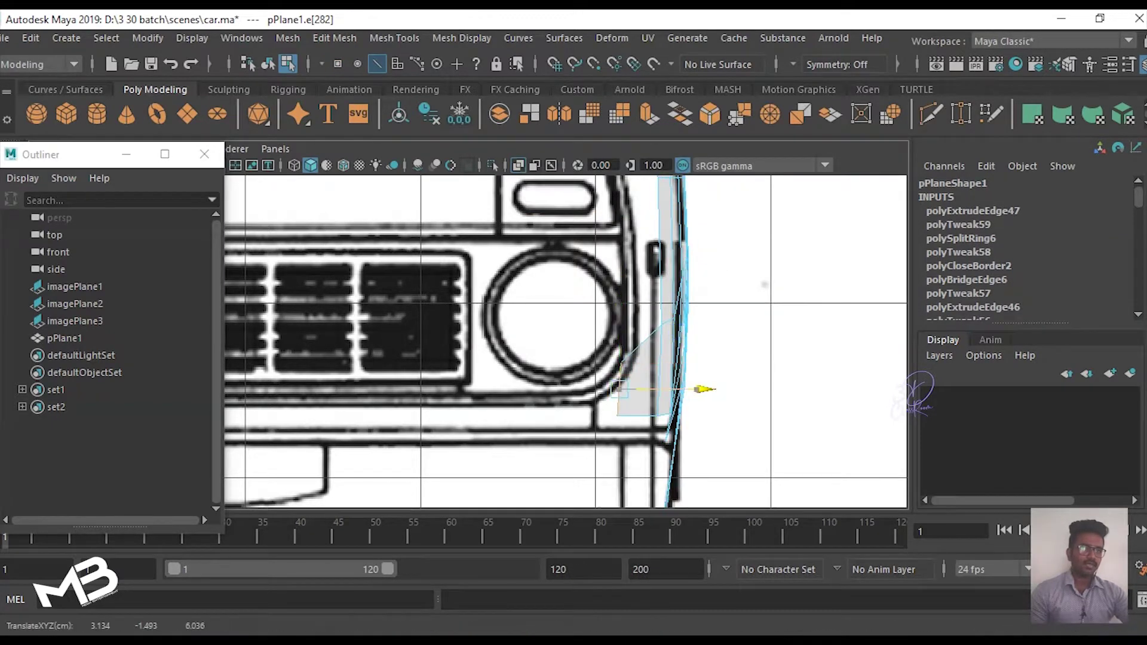
key("ctrl+e")
left_click_drag(621, 389, 598, 389)
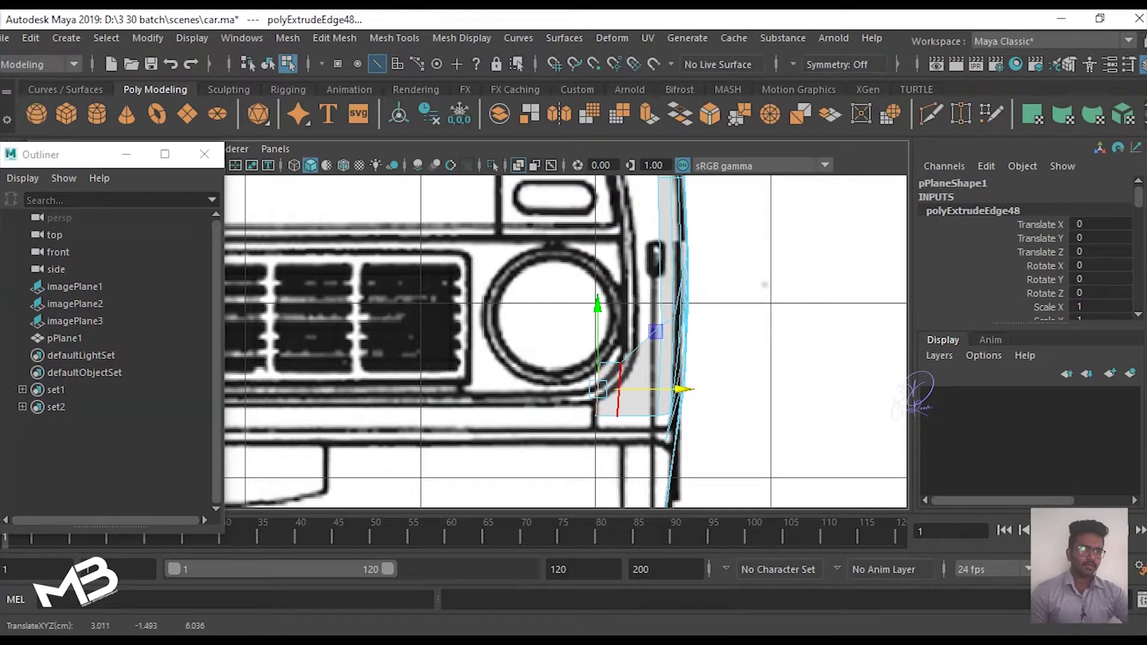
right_click_drag(627, 180, 567, 179)
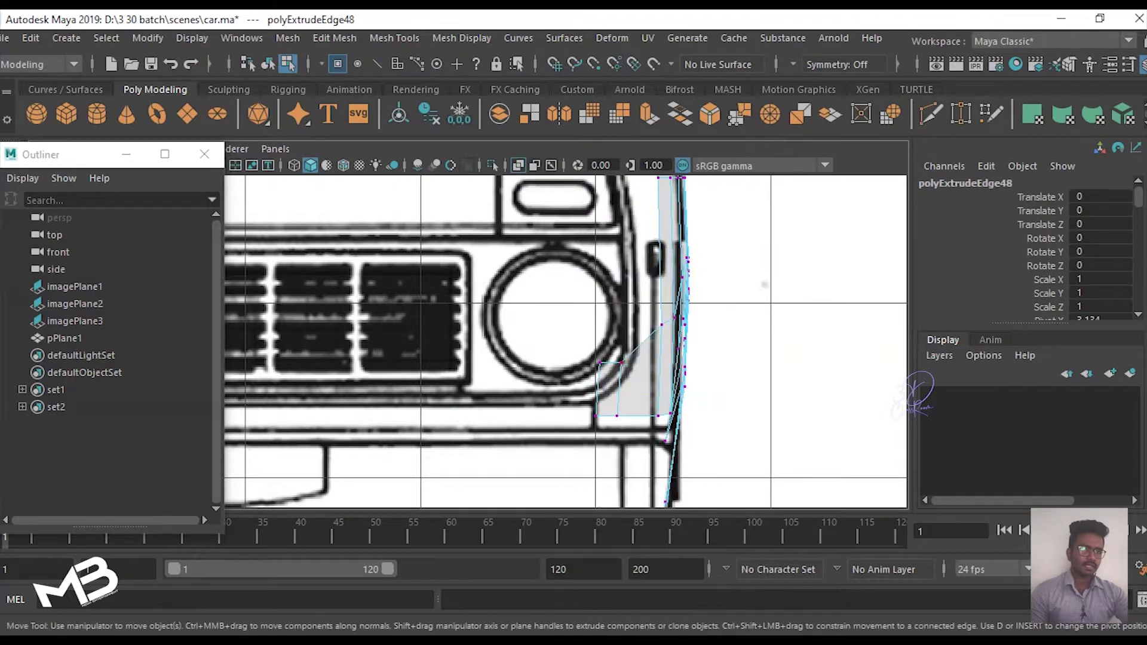
left_click(621, 364)
left_click_drag(610, 363, 610, 380)
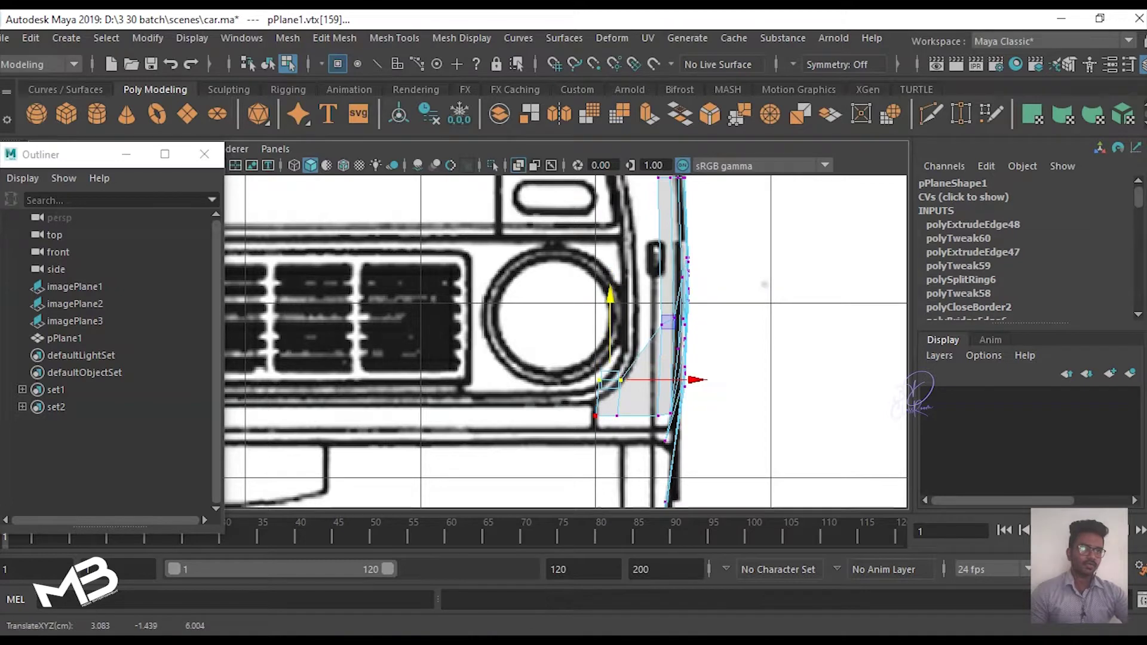
right_click_drag(630, 179, 630, 131)
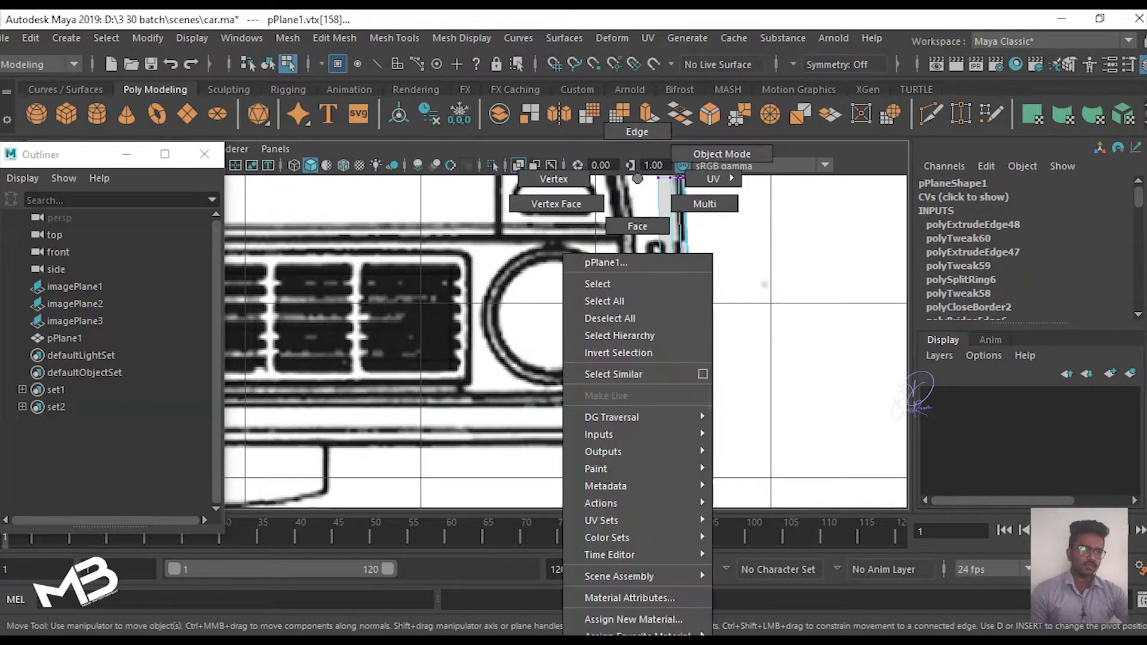
left_click(659, 370)
Step: Lower the shell's bottom front corner edge along Y
double_click(655, 340)
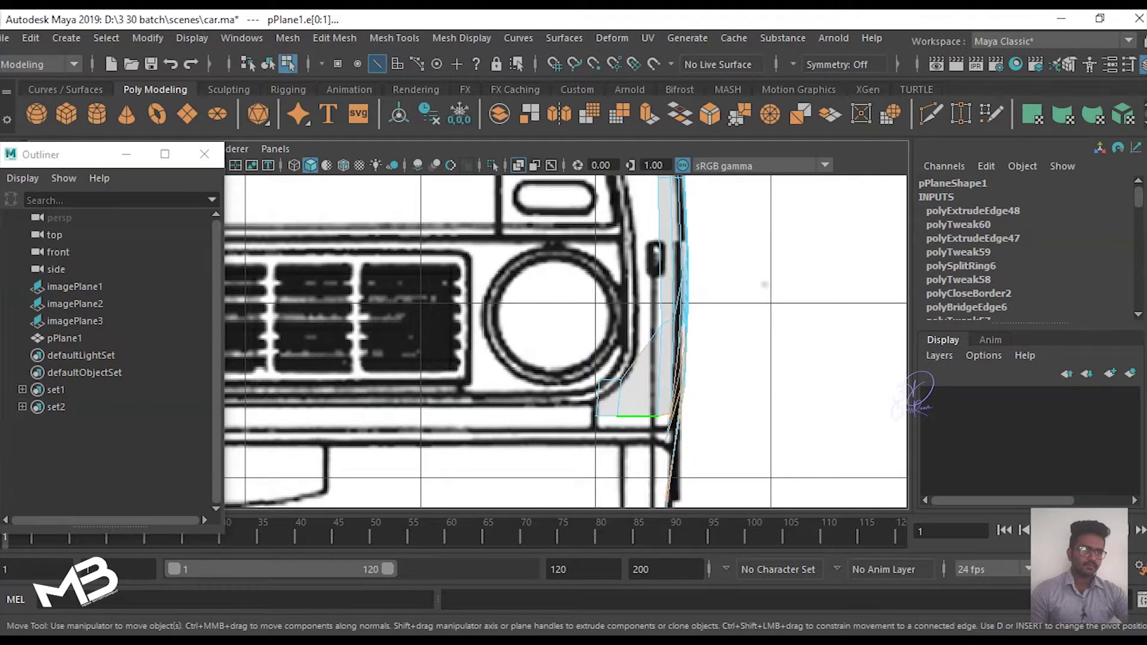
left_click(665, 359)
key("q")
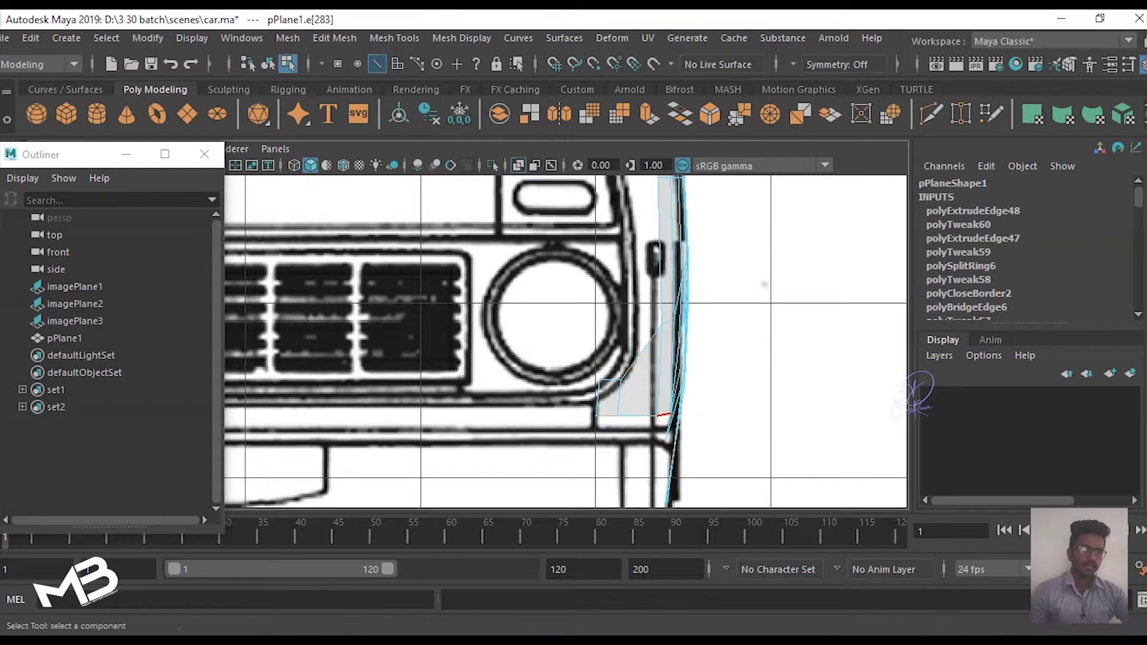
key("space")
key("space")
mouse_move(699, 286)
left_mouse_down("alt")
mouse_move(688, 257)
mouse_move(507, 334)
left_mouse_up("alt")
key("e")
key("w")
left_click_drag(455, 301, 455, 316)
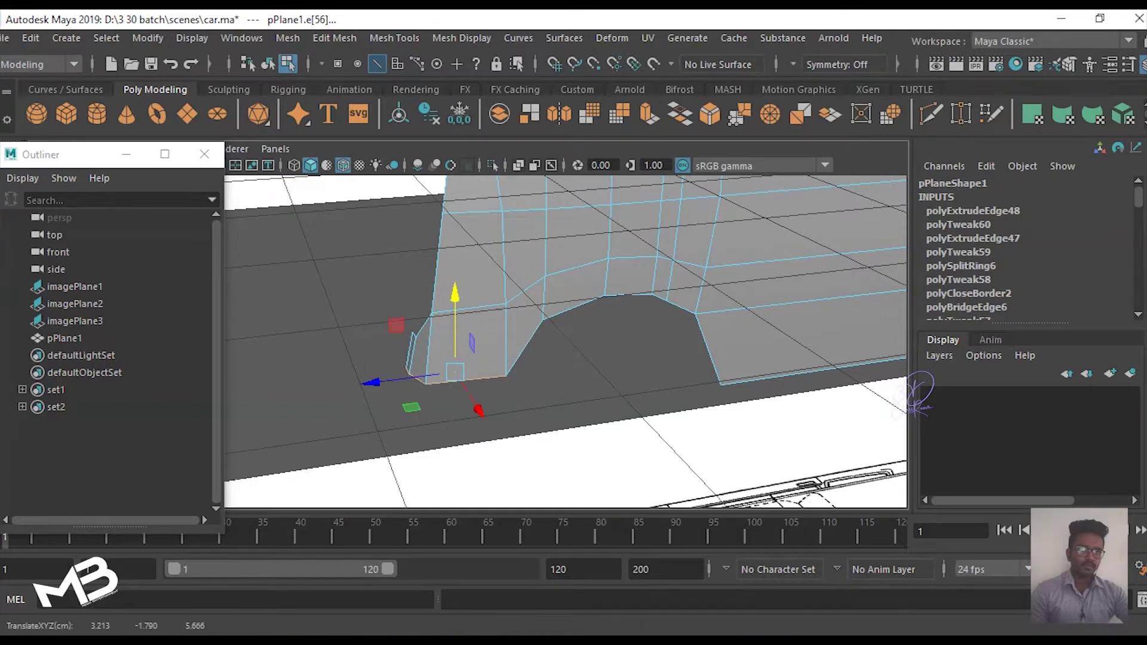
Step: Slide the lower corner vertex slightly outward
right_click_drag(389, 218, 370, 173)
left_click(408, 370)
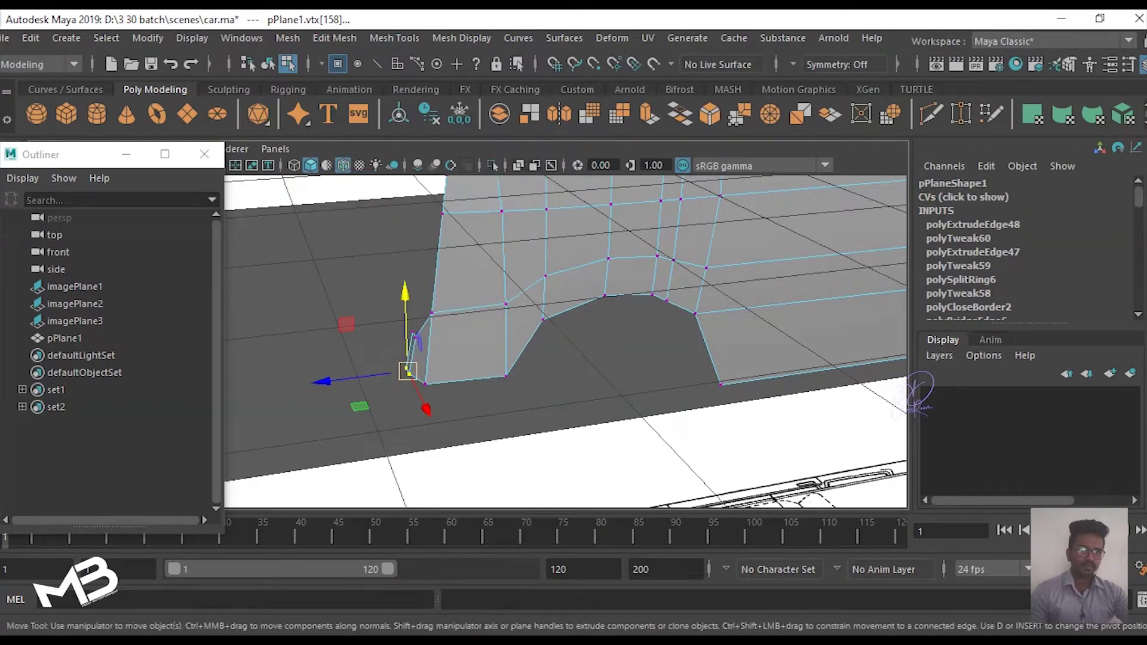
left_click(377, 323)
left_click(414, 334)
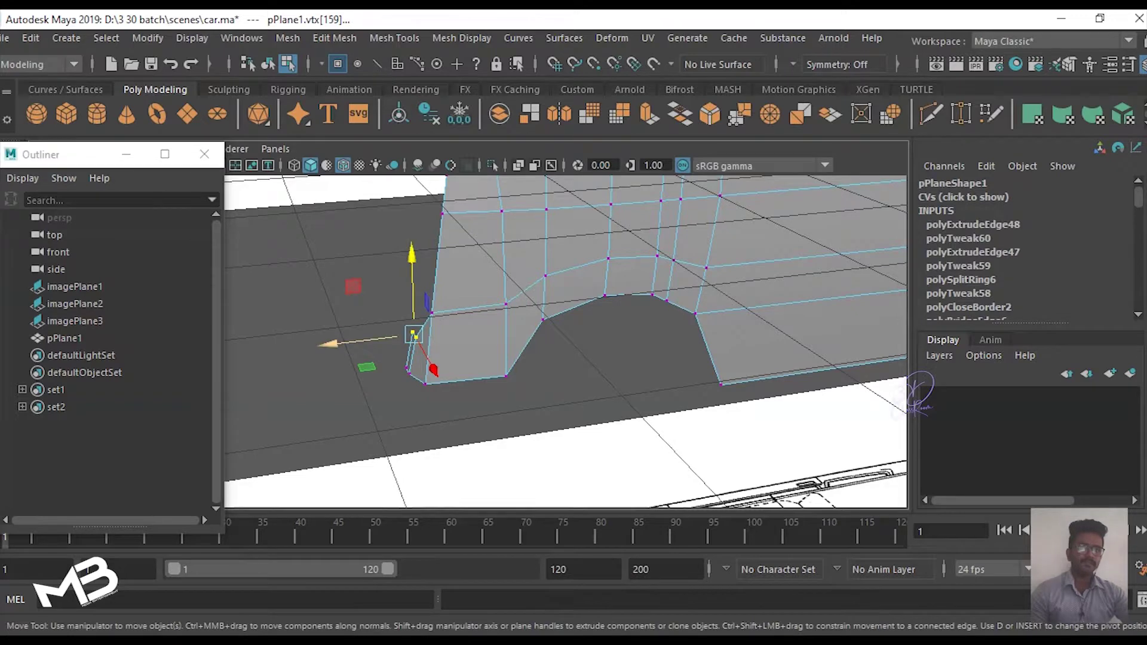
left_click_drag(332, 343, 328, 344)
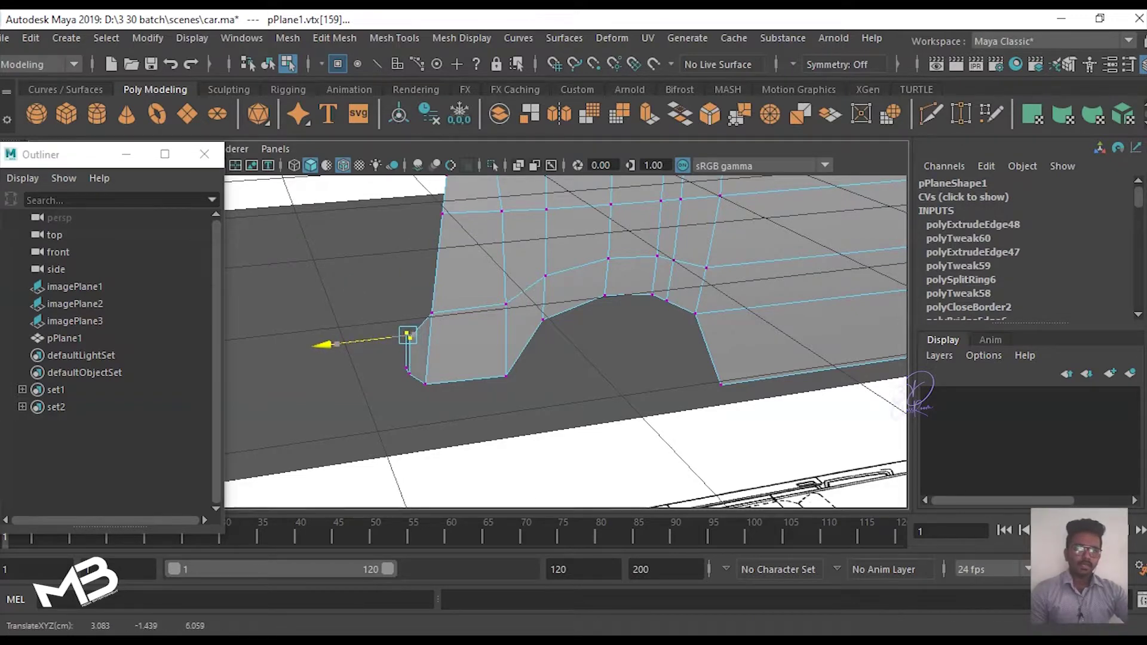
Step: In the front view, lower the vertex below the headlight to the bumper line
key("space")
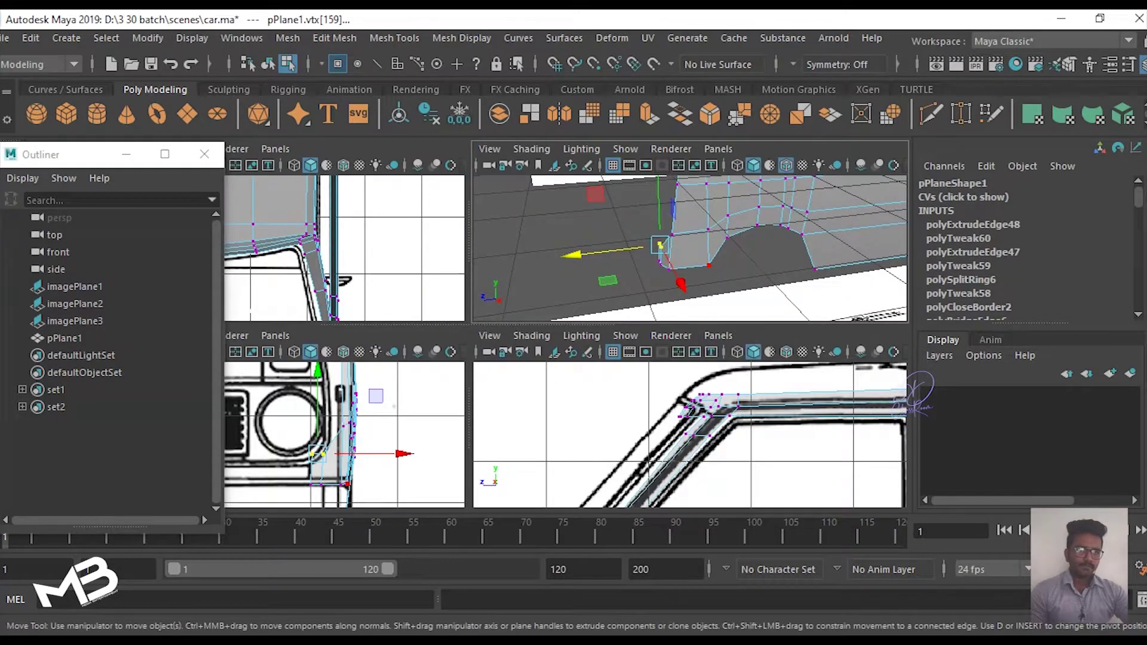
key("space")
scroll(468, 341, "up", 3)
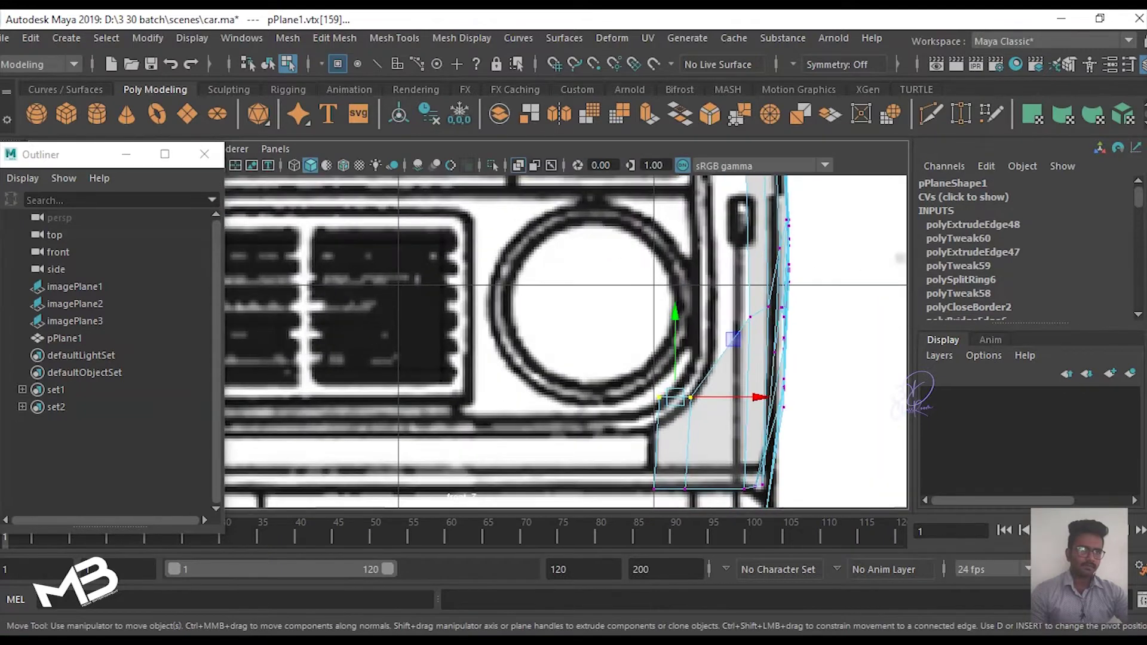
left_click(660, 398)
left_click_drag(659, 365, 660, 393)
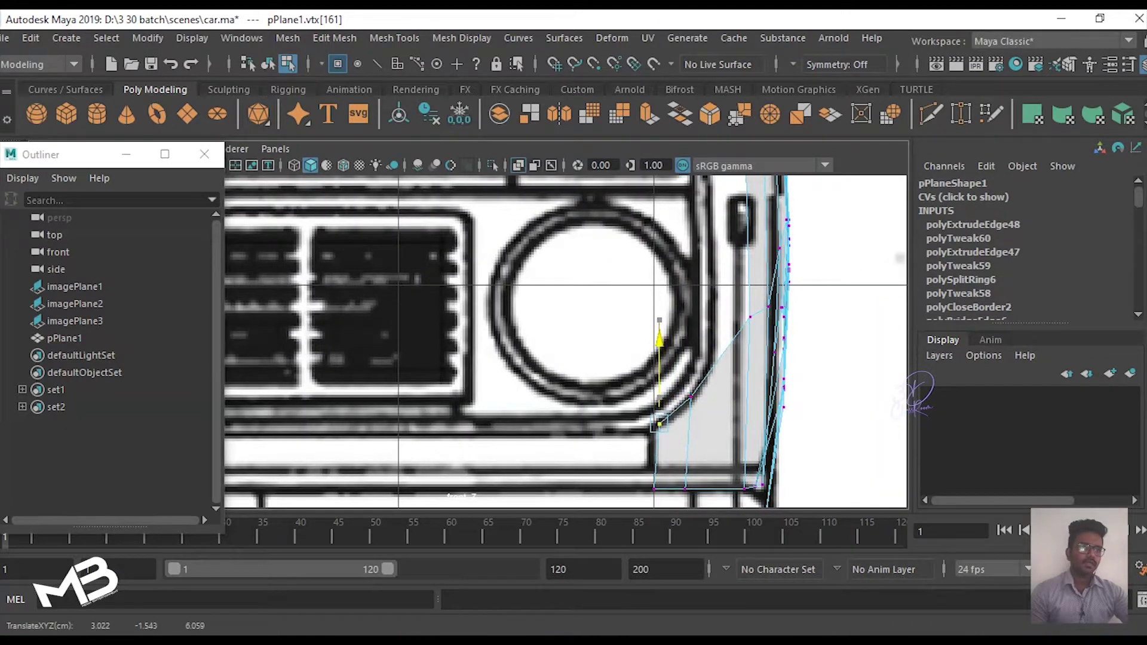
left_click(691, 398)
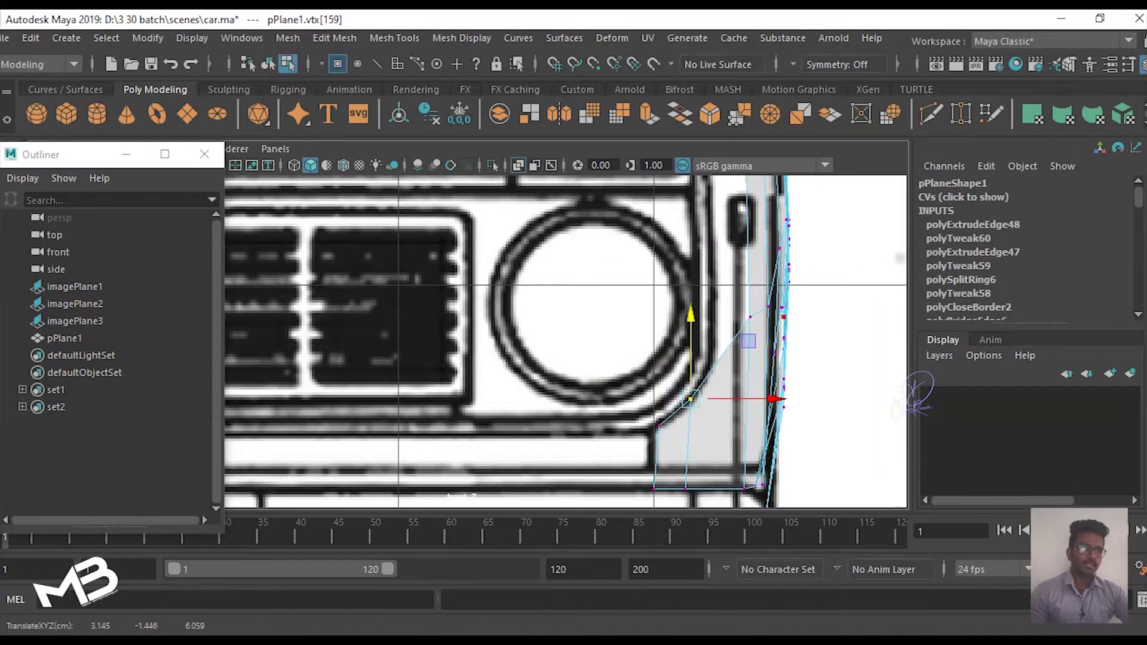
right_click_drag(771, 227, 797, 171)
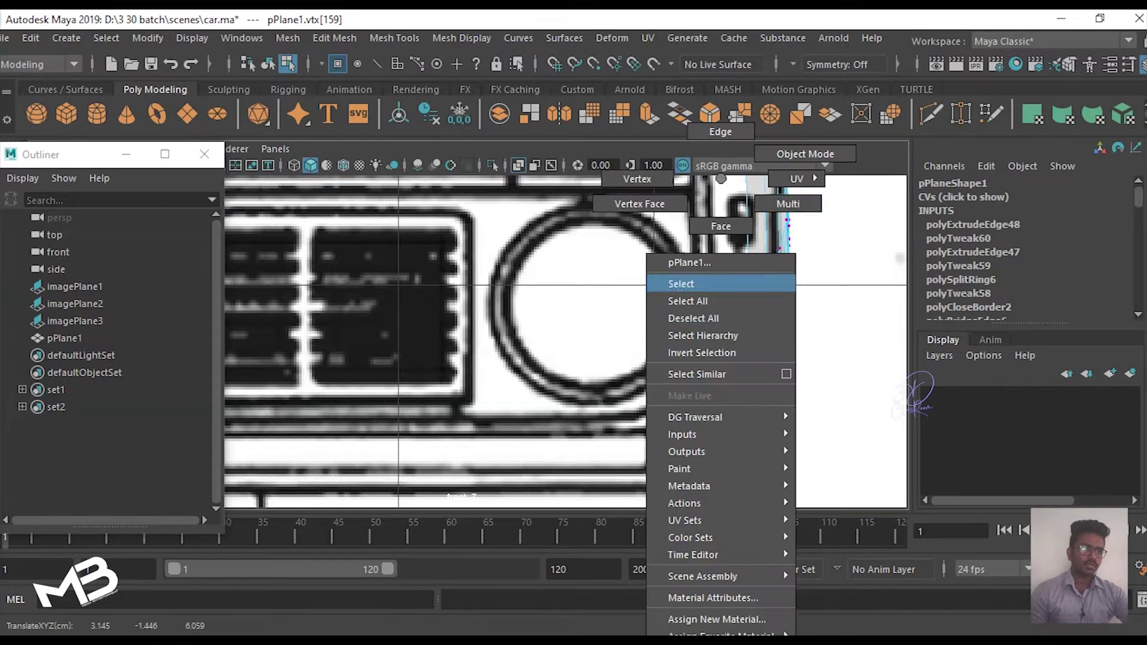
right_click_drag(724, 230, 664, 256, "shift")
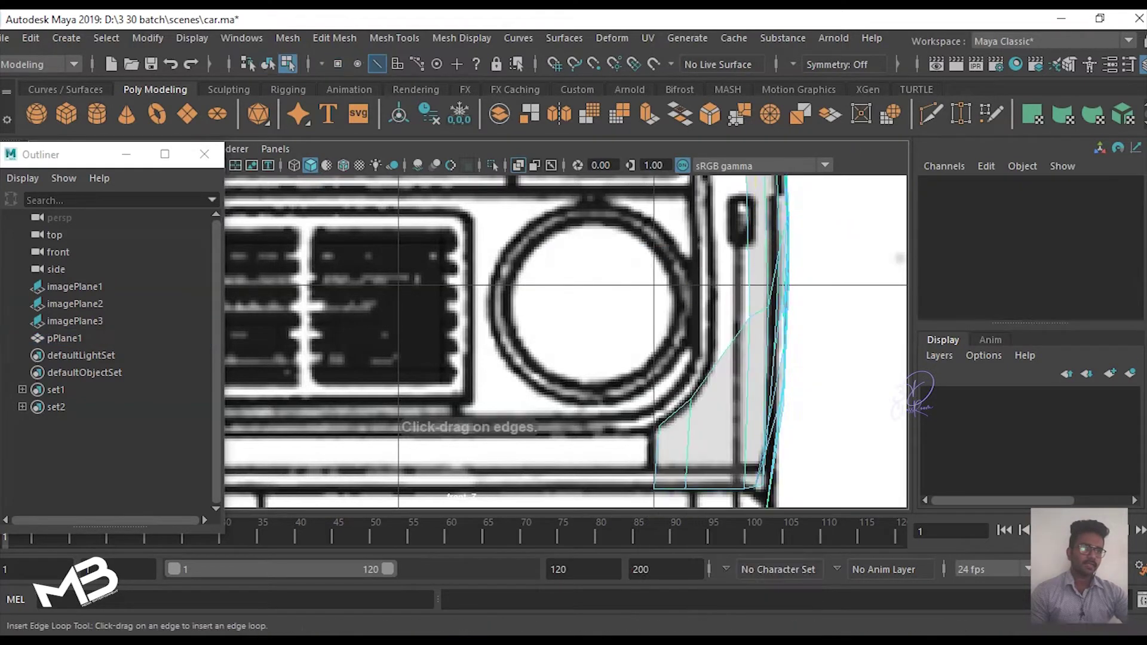
Step: Insert an edge loop across the front corner and adjust the vertex beside the headlight
left_click_drag(712, 488, 713, 487)
key("w")
right_click_drag(721, 178, 637, 179)
left_click(713, 376)
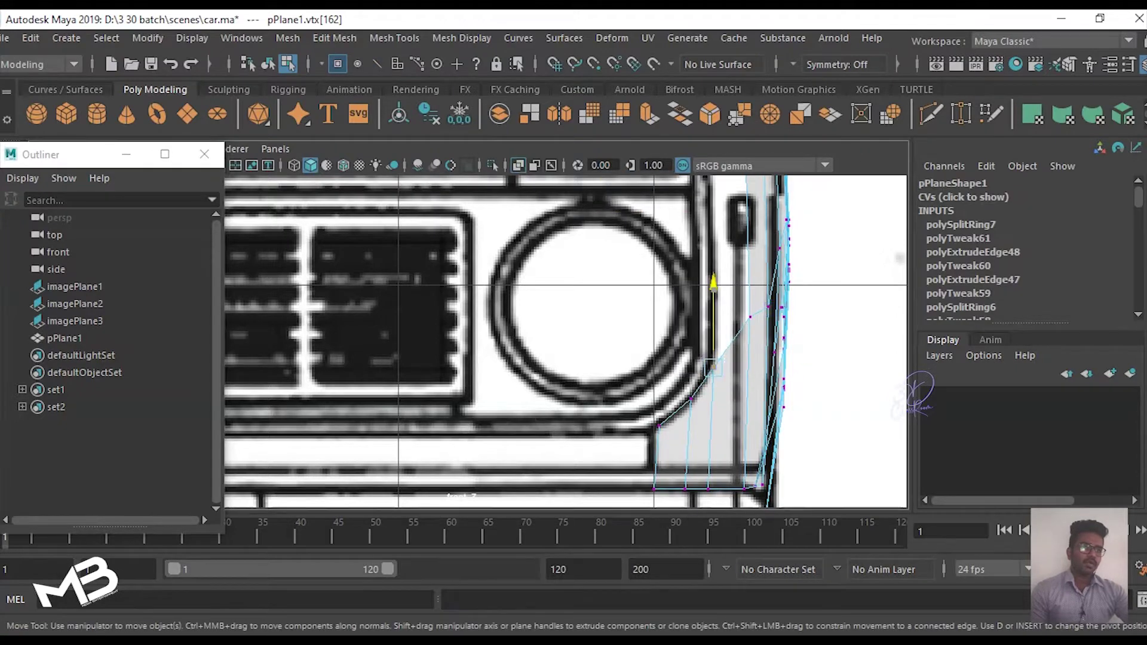
left_click(750, 320)
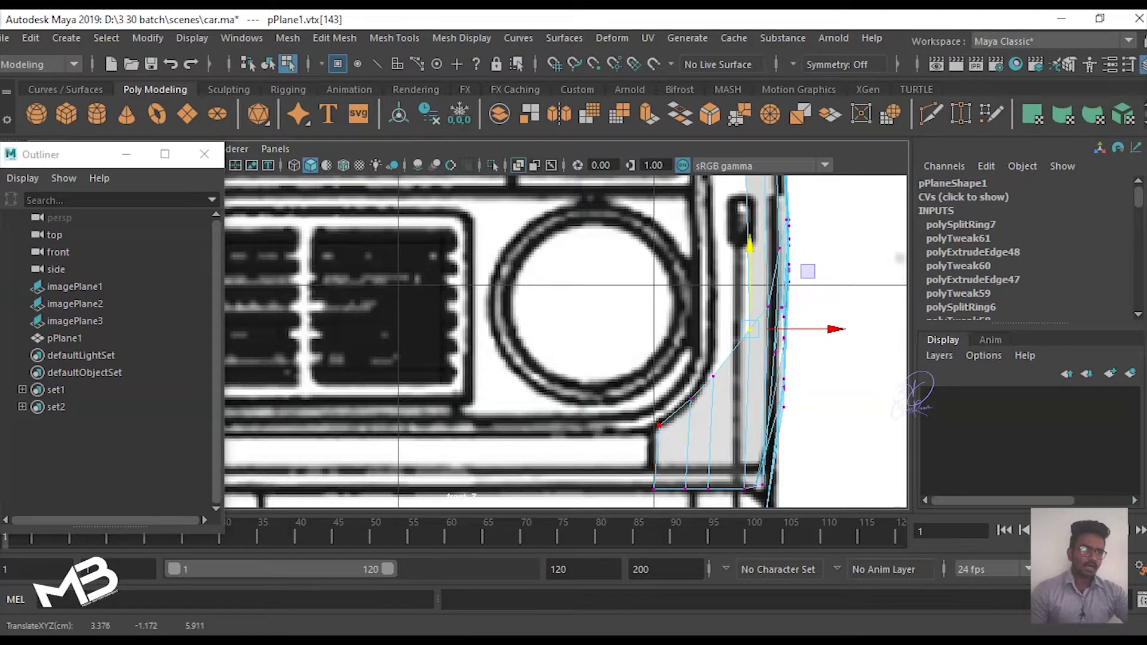
right_click_drag(688, 191, 663, 134)
left_click(711, 432)
Step: Extrude the corner's left vertical edge leftward along the bumper strip
left_click(657, 456)
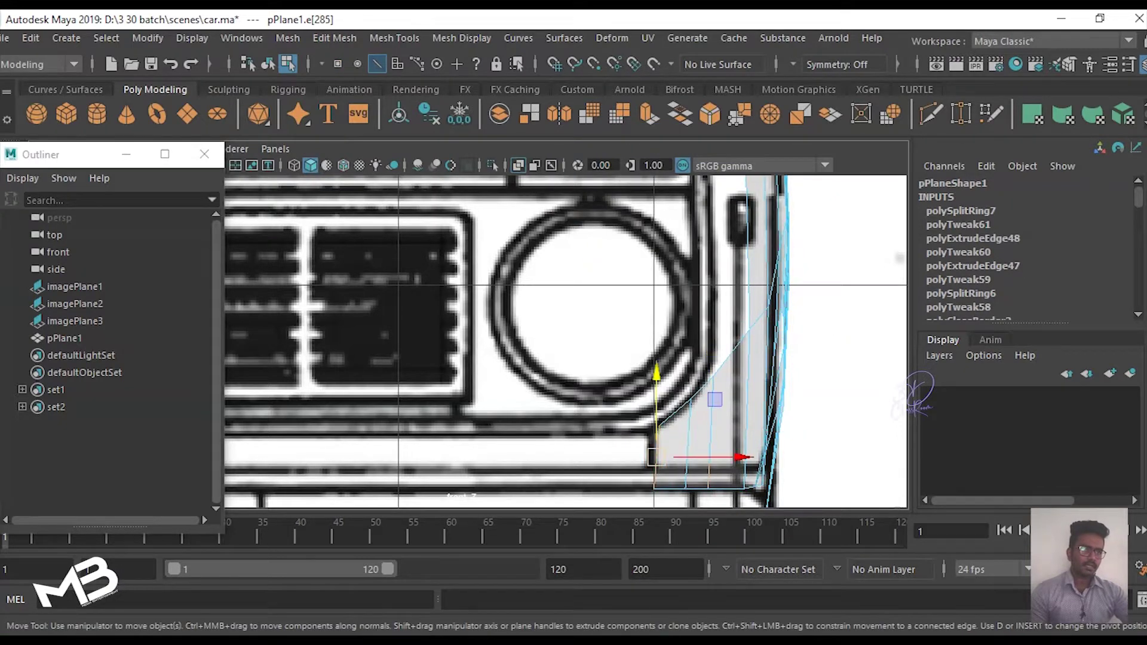
middle_click_drag(656, 455, 742, 371, "alt")
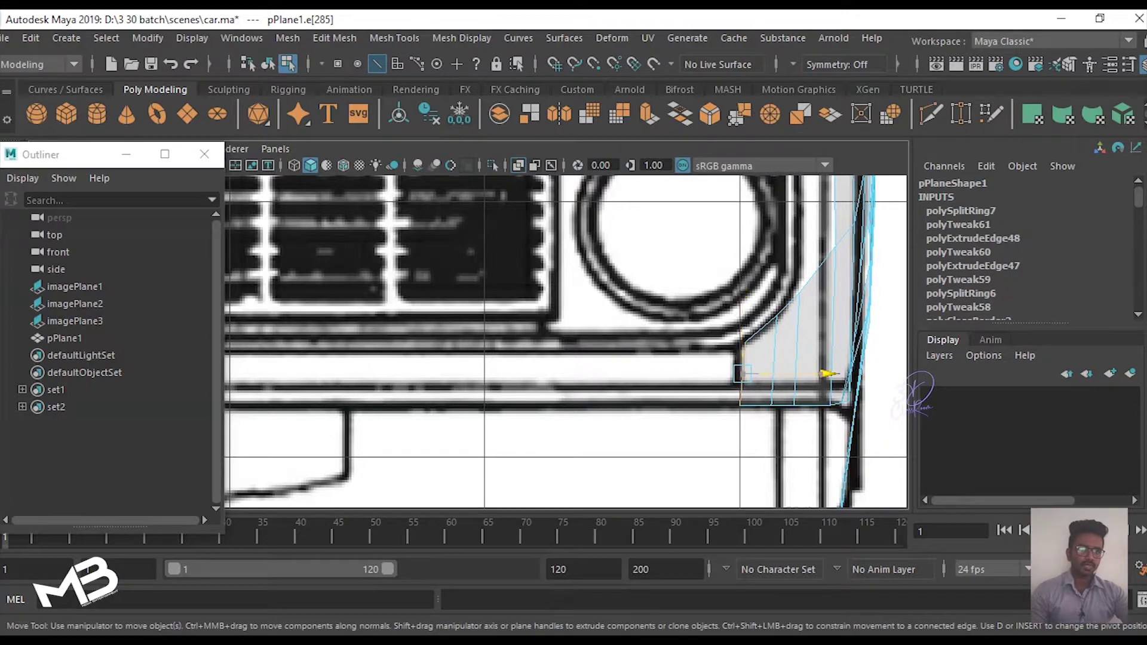
left_click_drag(828, 374, 403, 373, "shift")
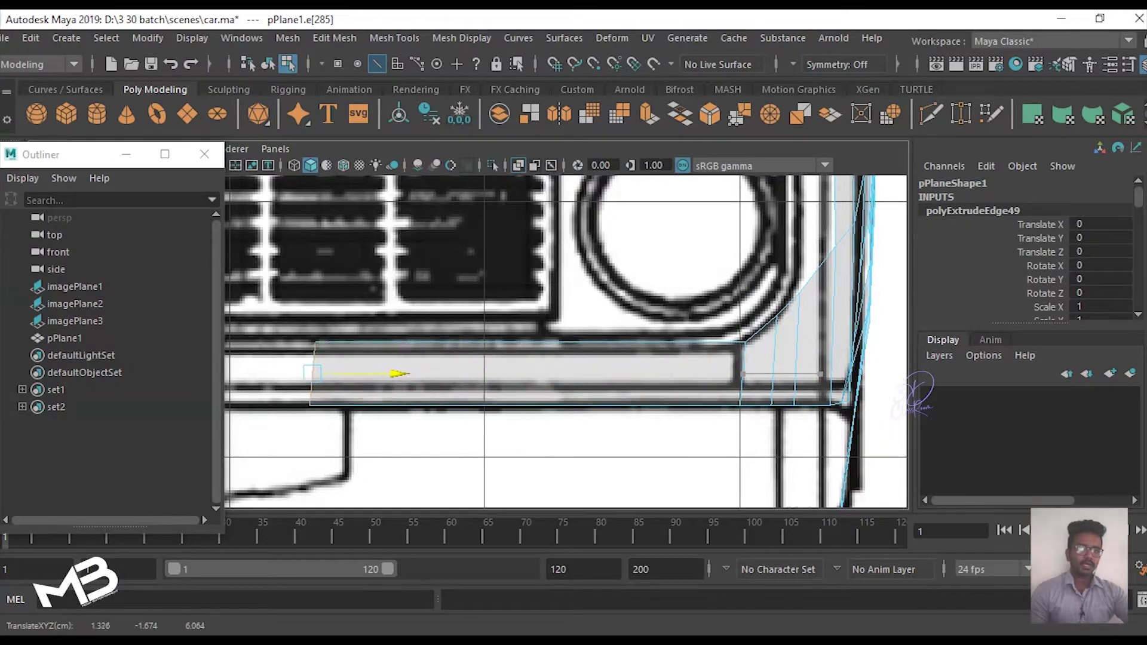
middle_click_drag(403, 374, 628, 385, "alt")
key("r")
scroll(567, 401, "up", 5)
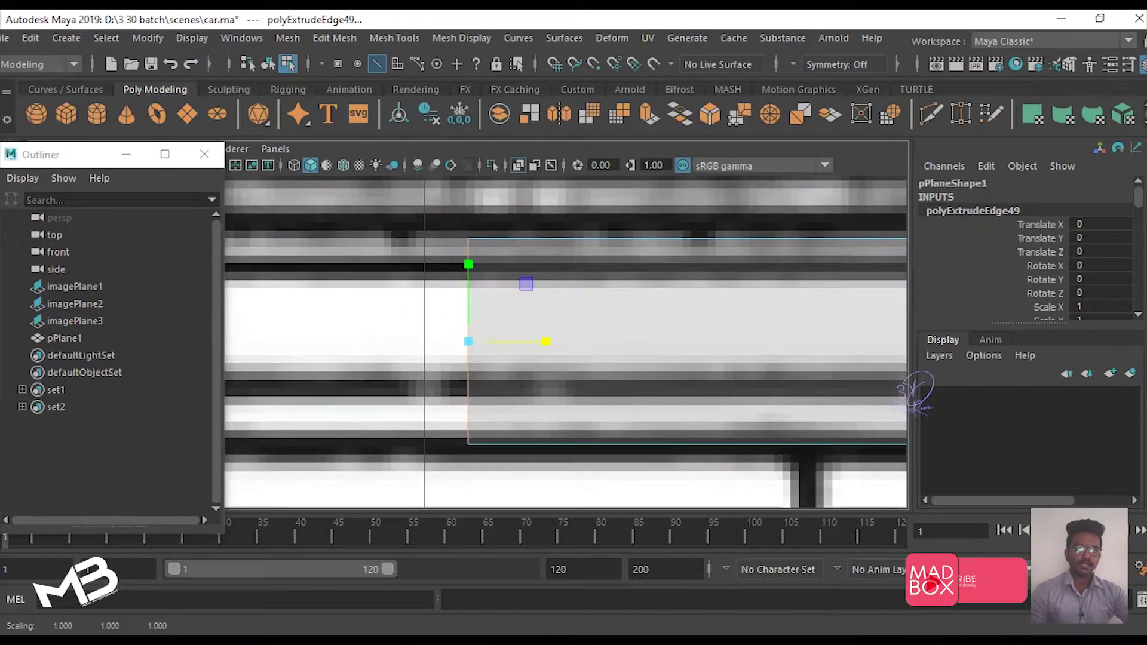
scroll(472, 353, "down", 5)
scroll(472, 352, "up", 1)
scroll(473, 353, "up", 2)
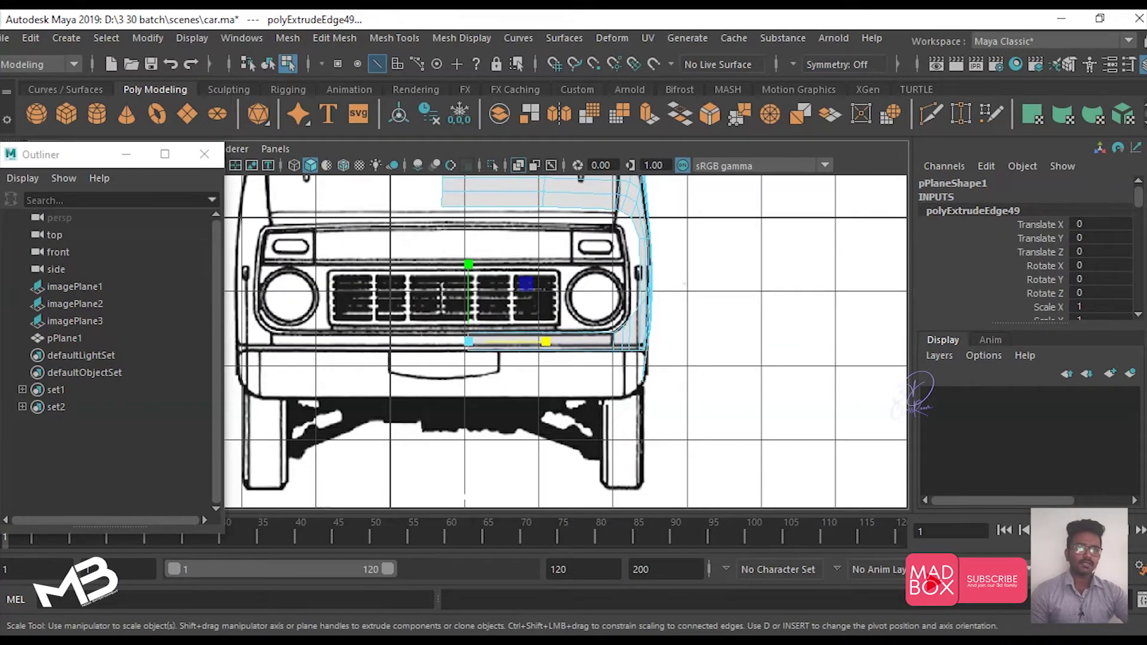
scroll(469, 346, "up", 3)
scroll(469, 346, "up", 2)
Step: Extend the bumper extrusion further left toward the car's centre and return to object mode
key("w")
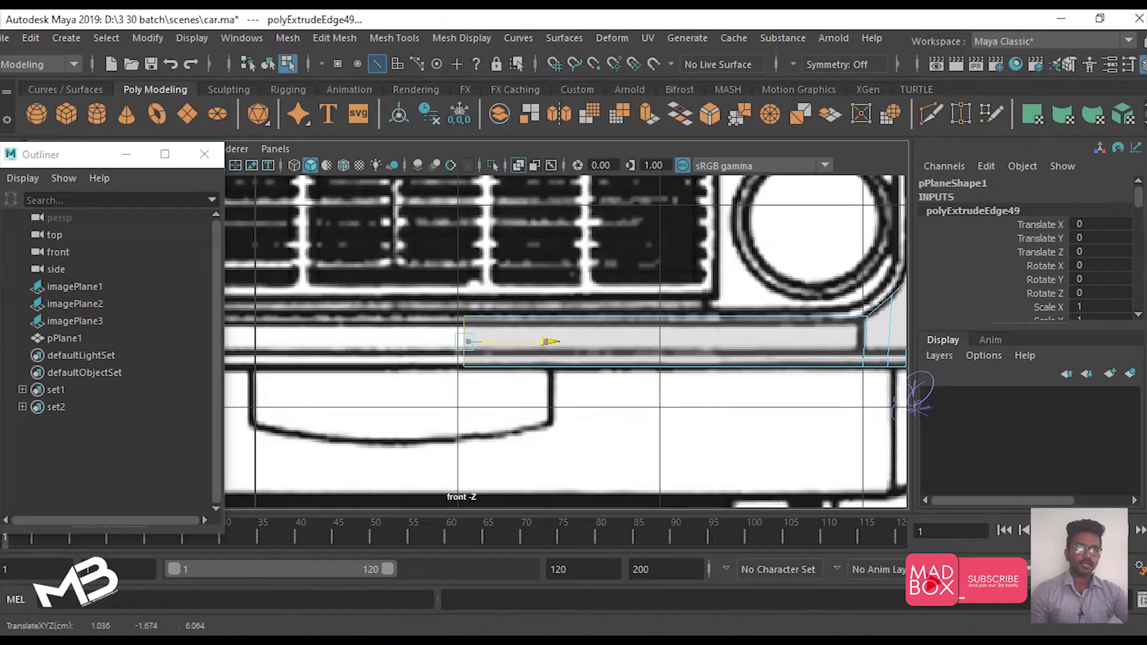
mouse_move(540, 341)
left_mouse_down()
mouse_move(477, 341)
mouse_move(540, 342)
left_mouse_up()
scroll(472, 341, "down", 5)
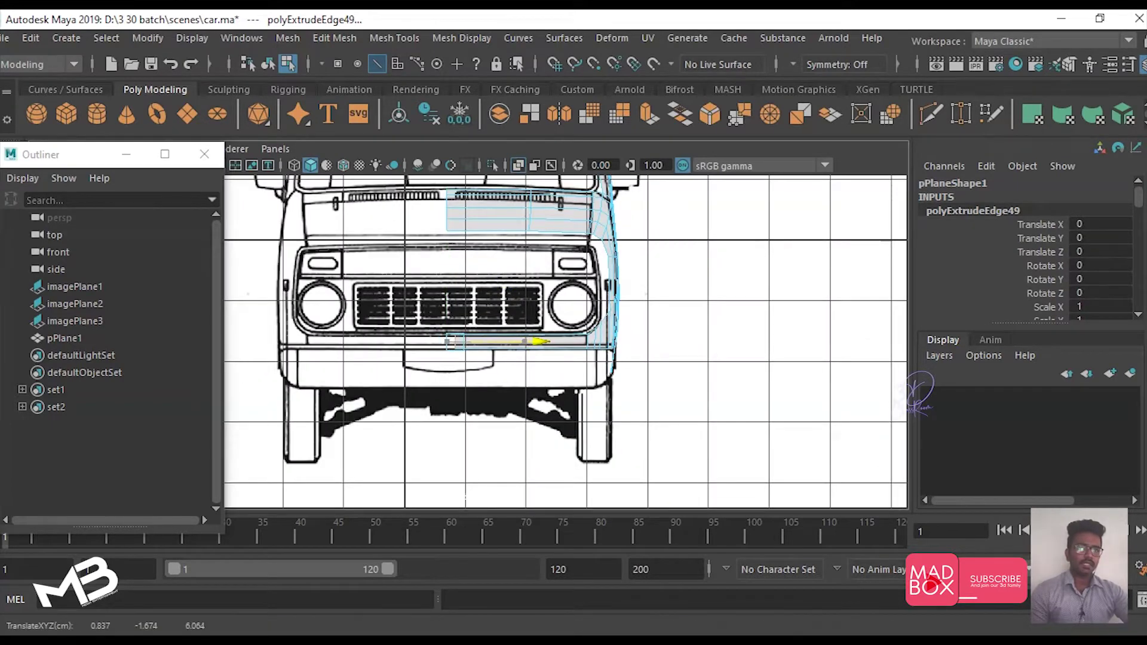
scroll(597, 311, "up", 1)
scroll(597, 310, "up", 3)
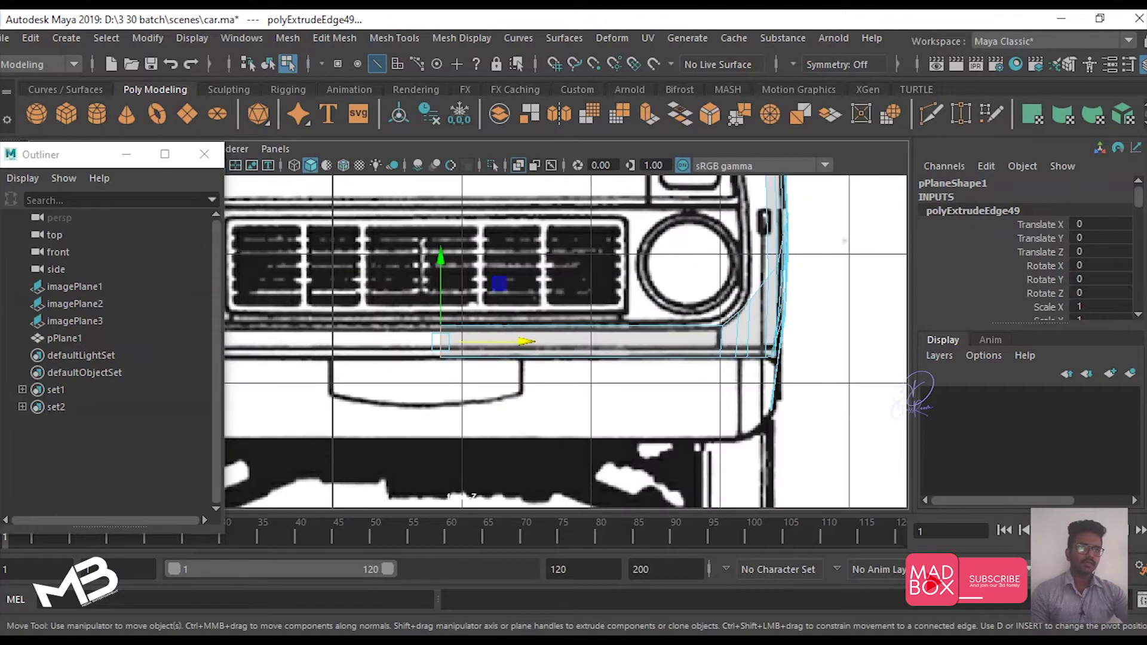
scroll(597, 311, "up", 2)
scroll(556, 338, "up", 1)
scroll(556, 338, "up", 1)
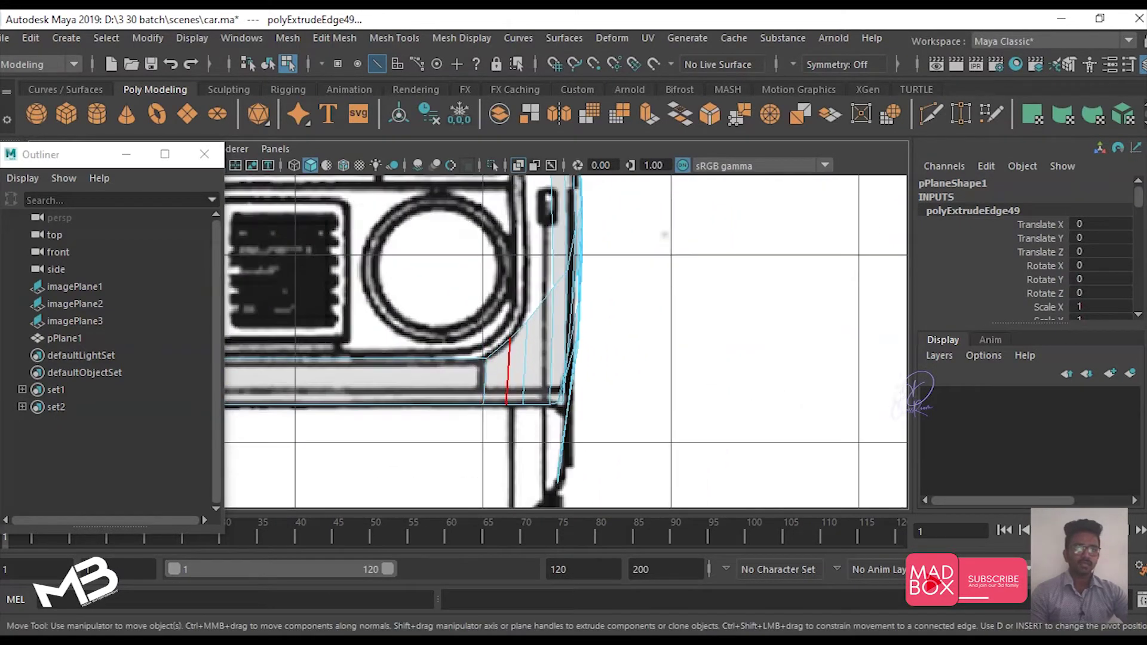
right_click_drag(526, 239, 568, 154)
key("space")
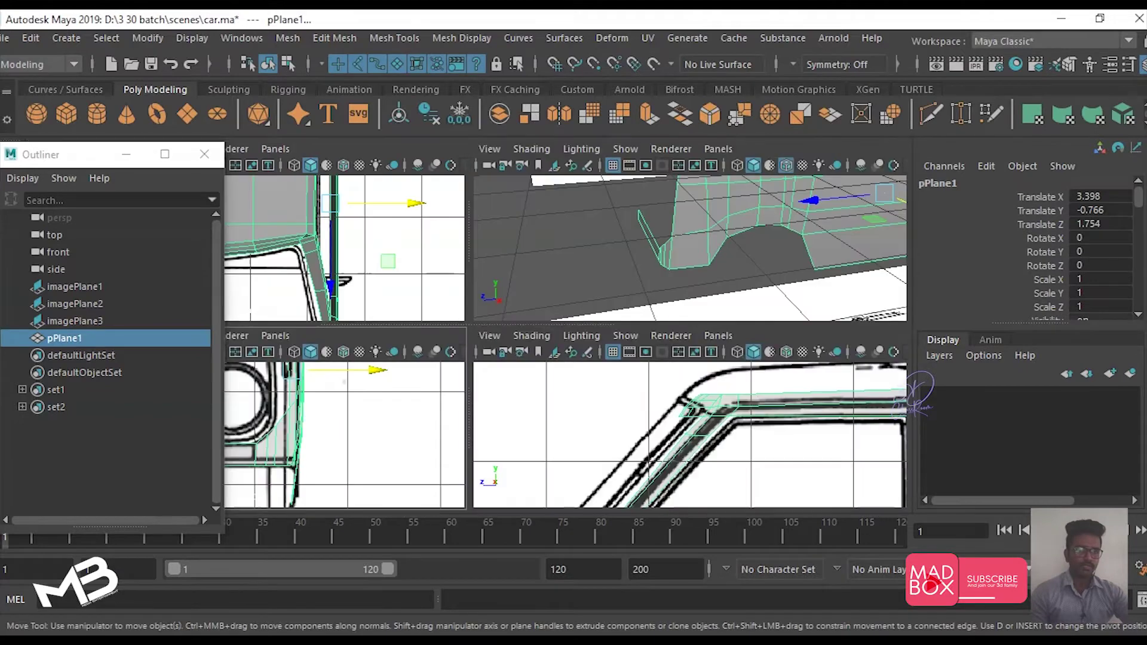
Step: Shift the new bumper face strip slightly to the left
key("space")
mouse_move(568, 341)
left_mouse_down("alt")
mouse_move(747, 326)
mouse_move(879, 371)
left_mouse_up("alt")
right_click_drag(597, 284, 605, 226)
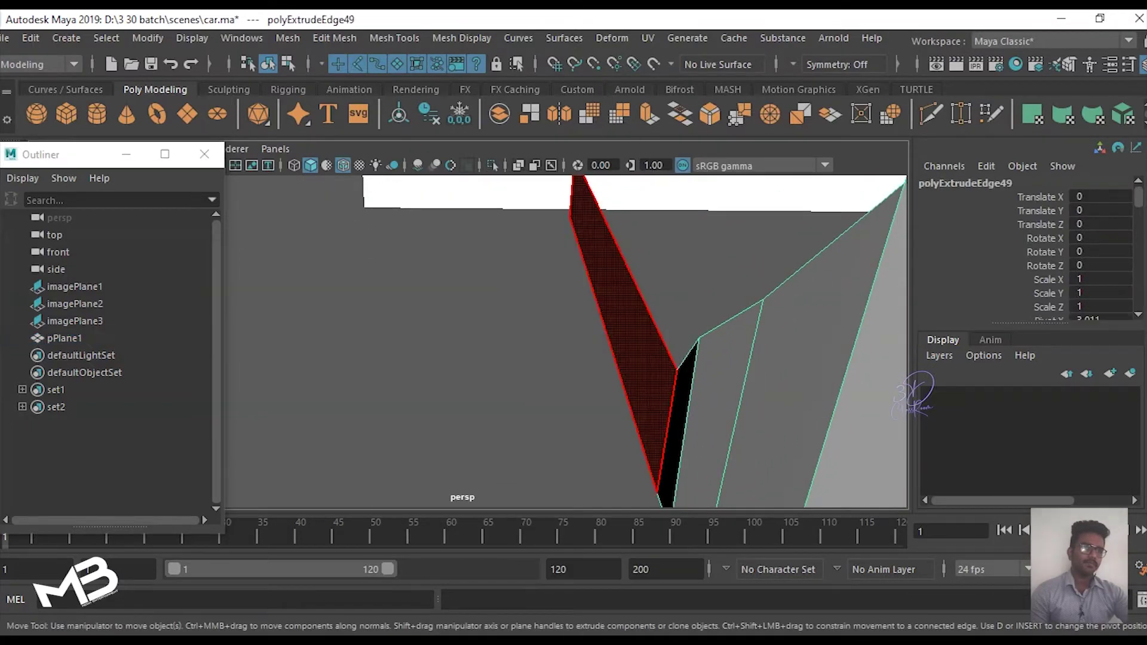
left_click(610, 285)
left_click_drag(518, 260, 509, 259)
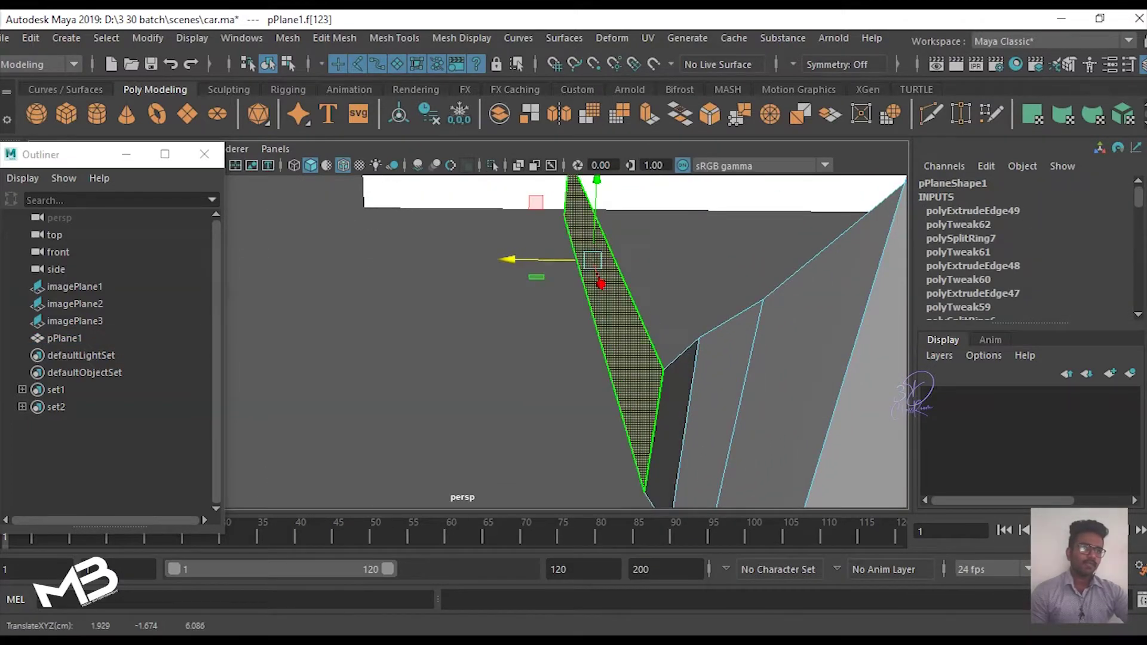
mouse_move(776, 335)
left_mouse_down("alt")
mouse_move(669, 281)
mouse_move(598, 299)
left_mouse_up("alt")
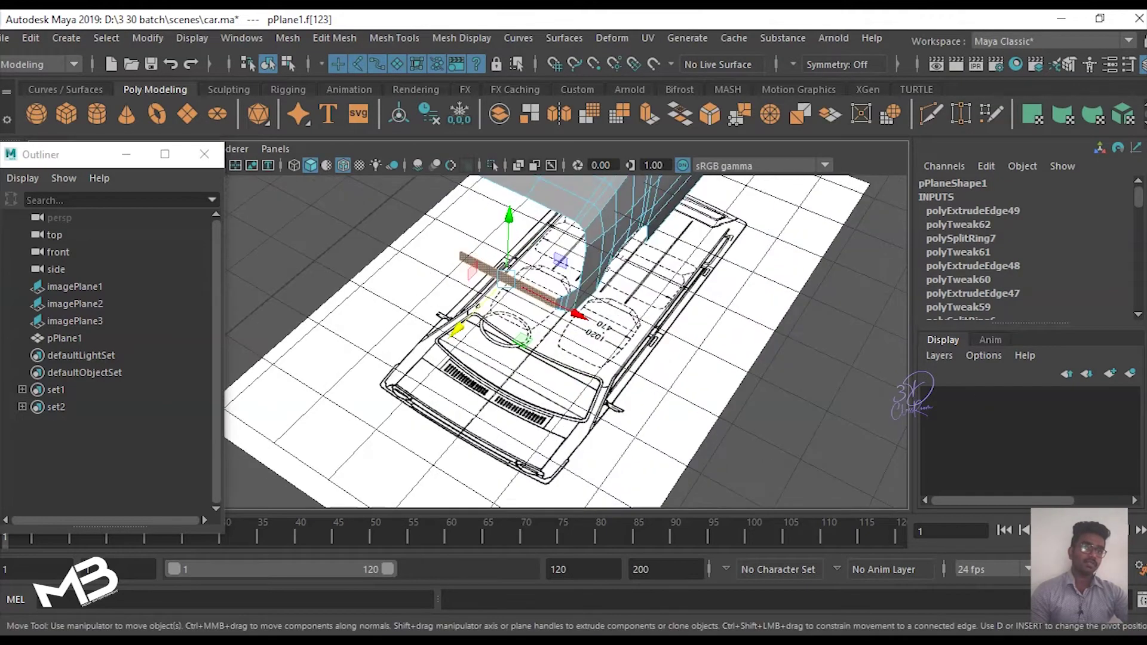
right_click_drag(568, 341, 634, 341, "alt")
key("f")
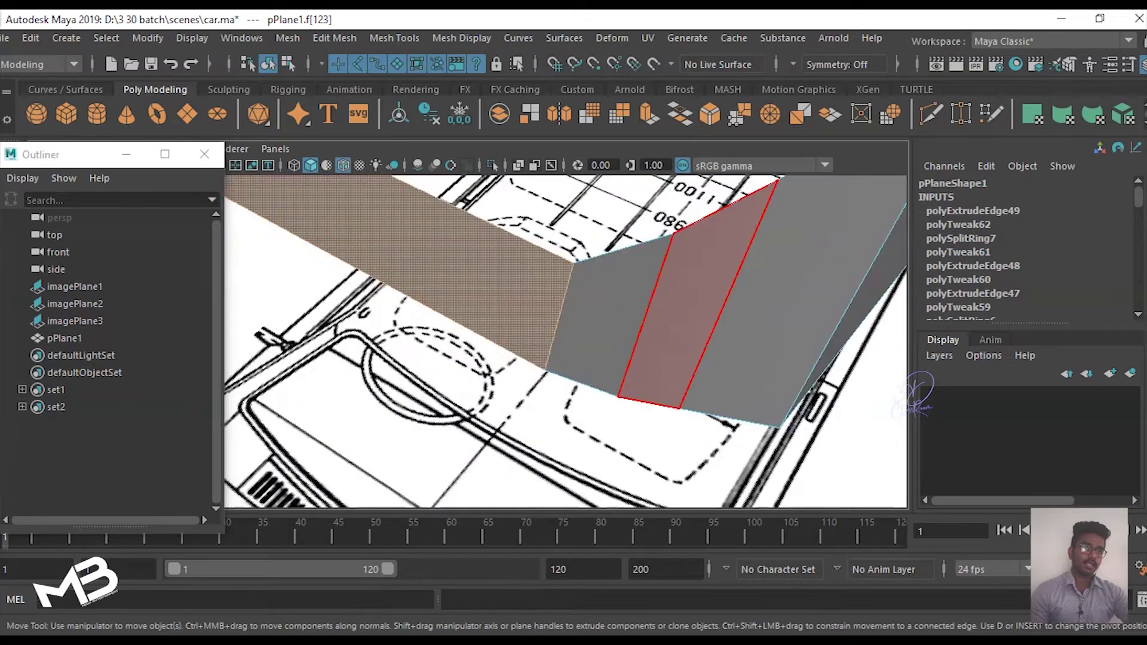
Step: Nudge the bumper strip's edges down to follow the reference drawing
mouse_move(724, 178)
right_mouse_down()
mouse_move(724, 226)
mouse_move(724, 131)
right_mouse_up()
left_click(717, 299)
mouse_move(717, 299)
left_mouse_down("alt")
mouse_move(598, 310)
mouse_move(658, 334)
left_mouse_up("alt")
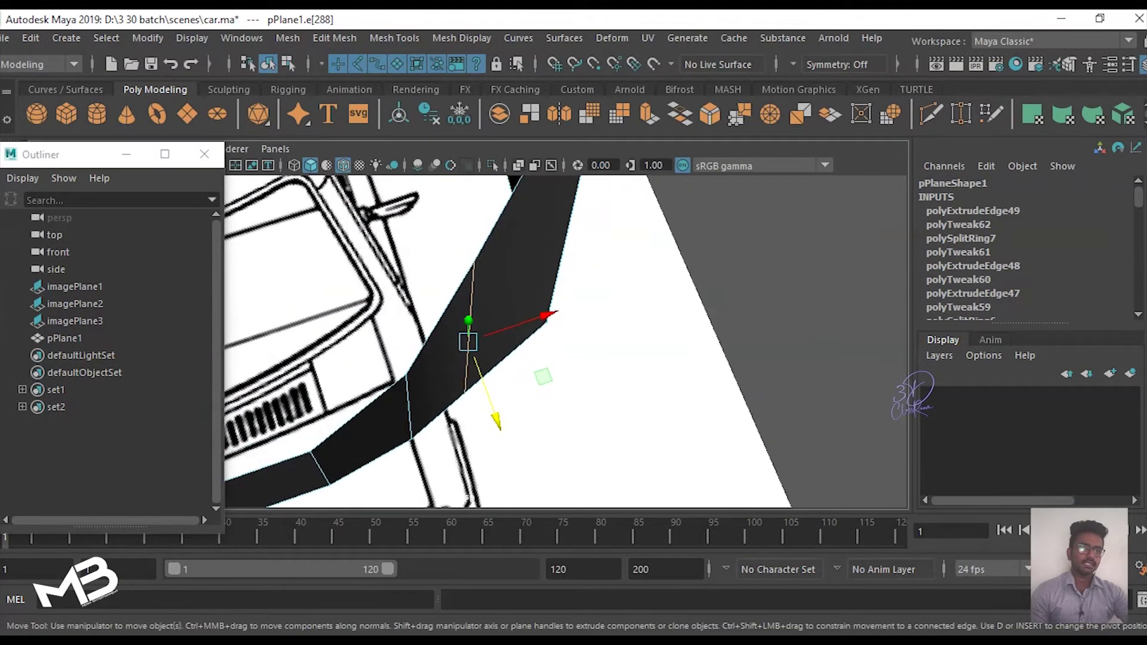
left_click_drag(468, 341, 470, 347)
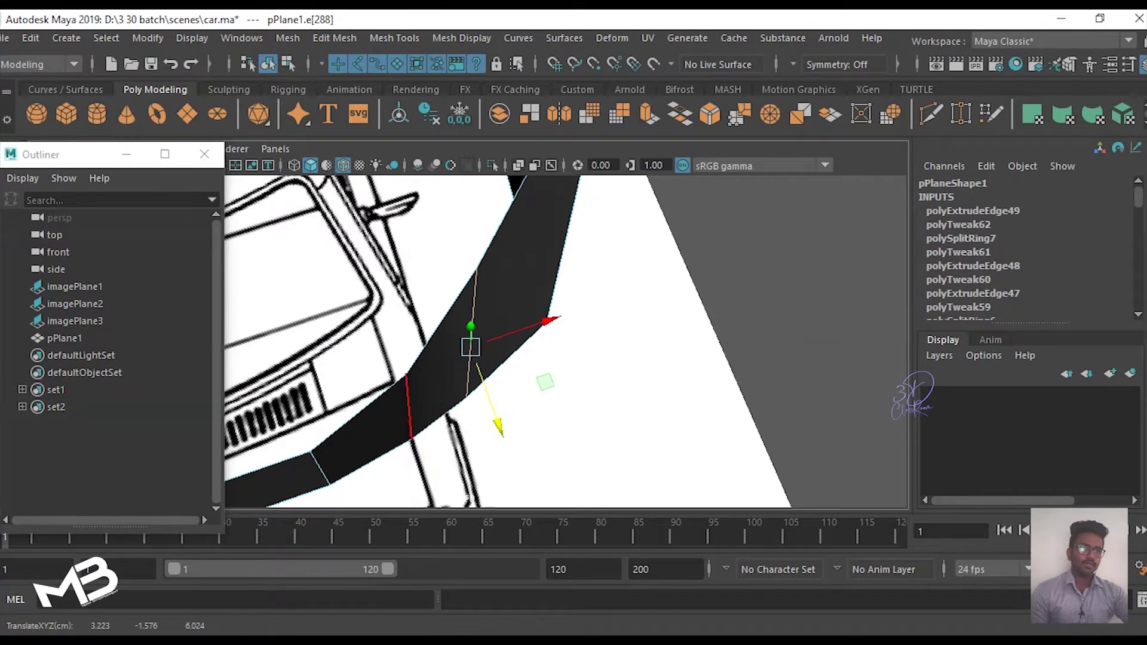
left_click(408, 406)
left_click_drag(568, 341, 640, 356, "alt")
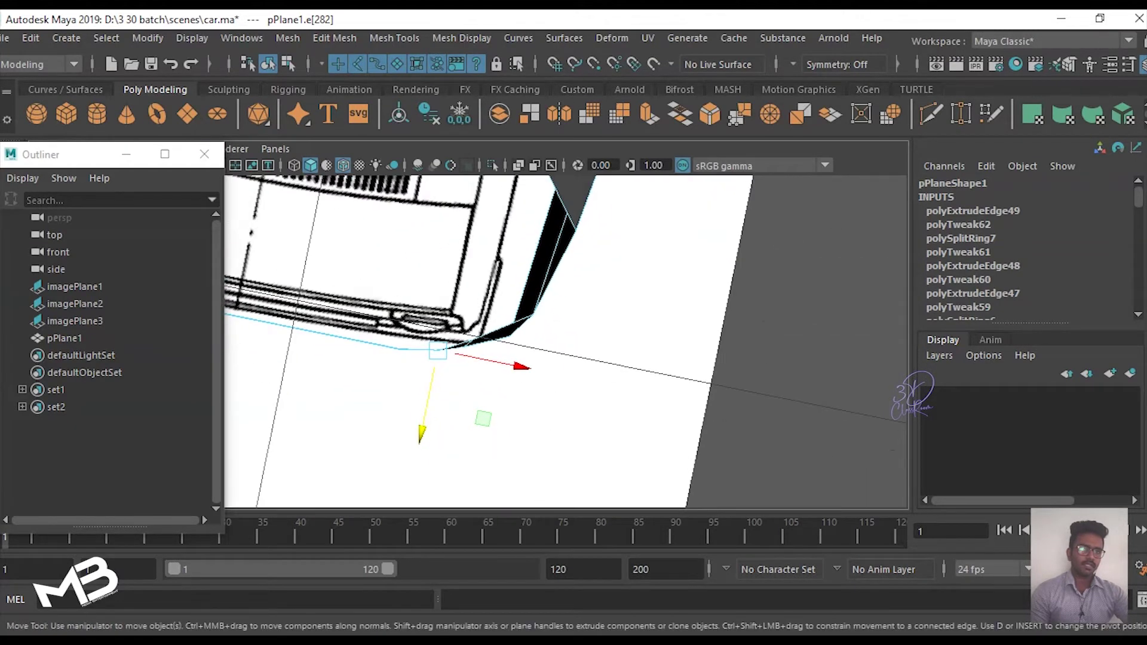
Step: Undo the stray edge moves along X and Z on the front lower corner
key("ctrl+z")
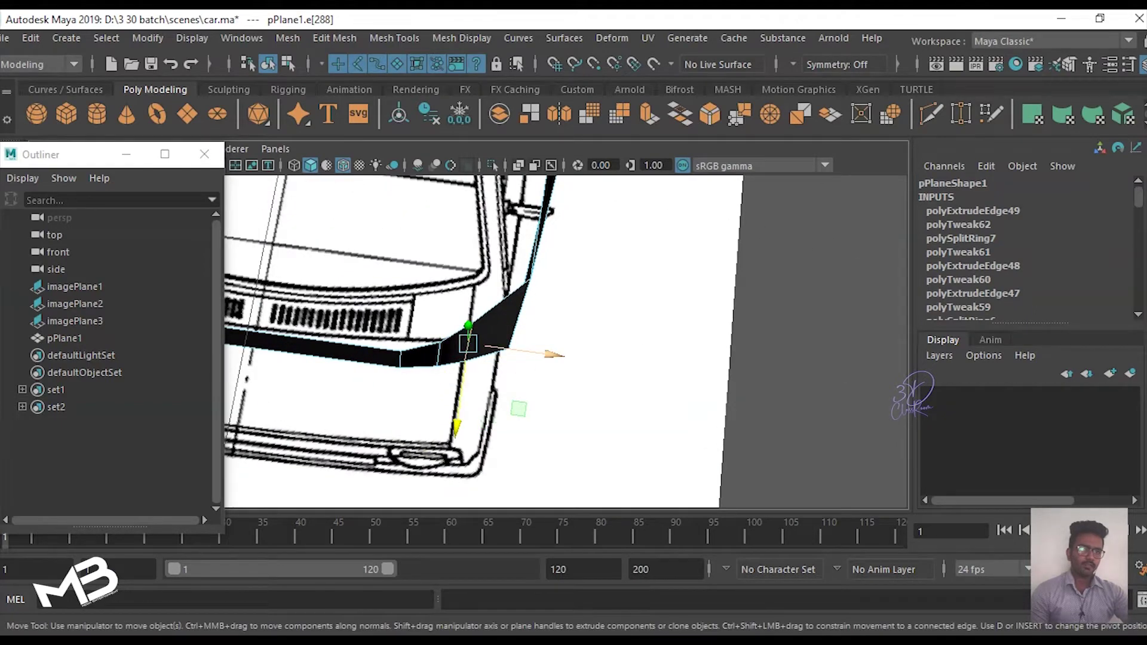
left_click_drag(550, 354, 556, 355)
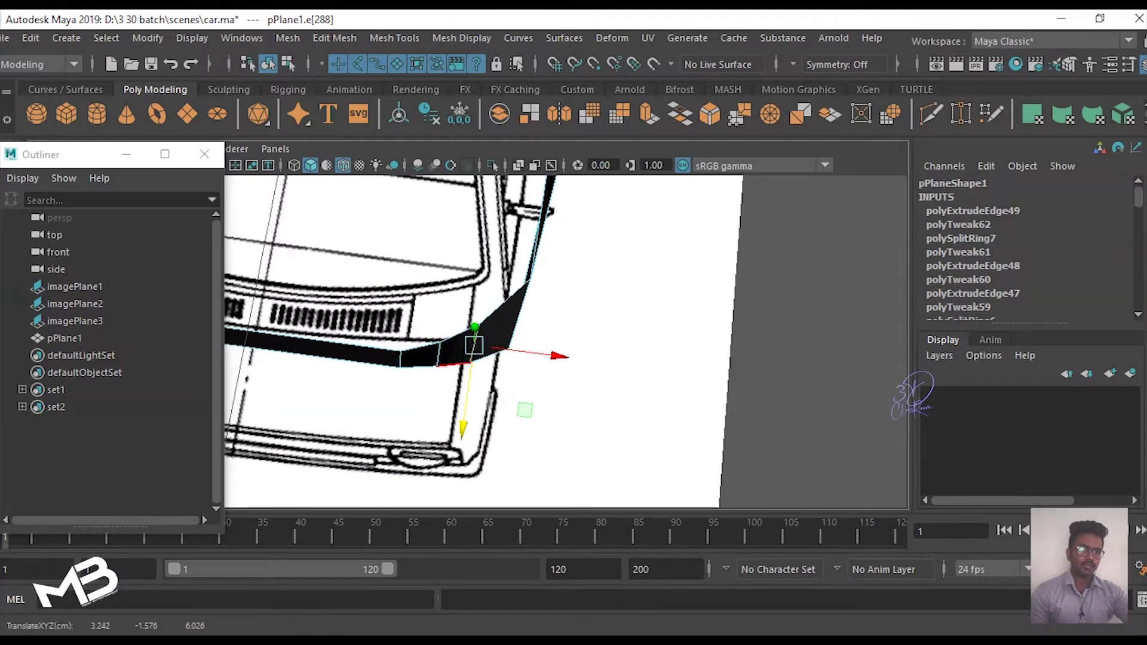
key("ctrl+z")
key("ctrl+z")
left_click_drag(431, 438, 431, 441)
key("ctrl+z")
key("ctrl+z")
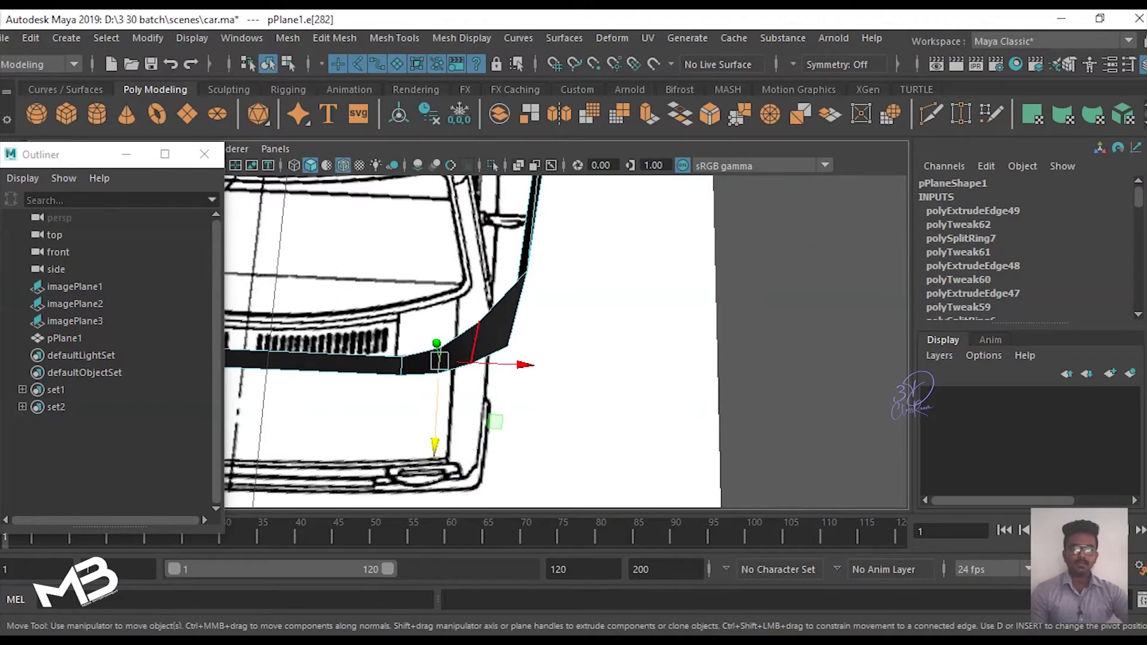
key("ctrl+z")
key("ctrl+z")
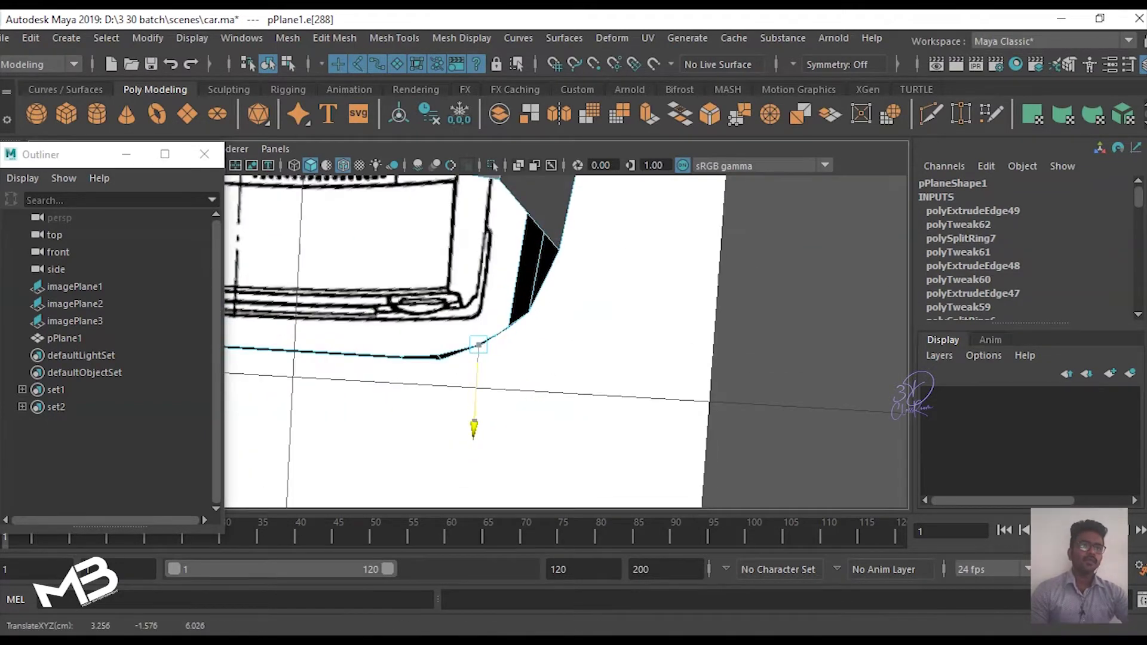
left_click_drag(566, 341, 514, 323, "alt")
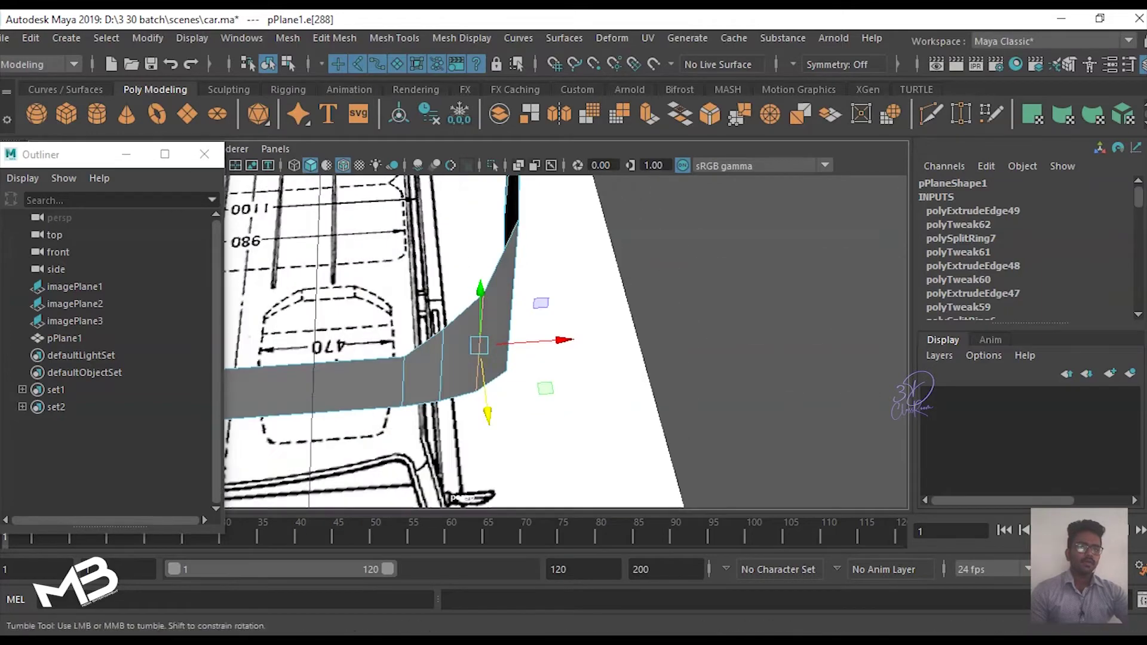
key("ctrl+z")
key("ctrl+z")
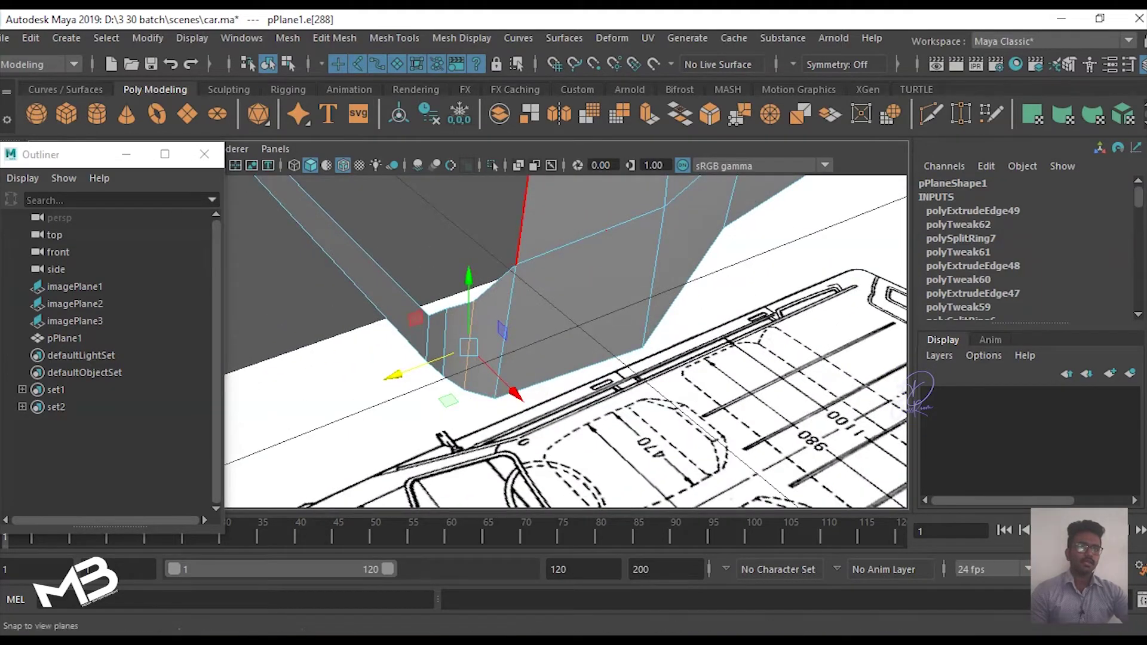
mouse_move(565, 341)
left_mouse_down("alt")
mouse_move(496, 299)
mouse_move(507, 302)
left_mouse_up("alt")
Step: Return to object mode, view the whole van shell, and select the front reference image plane
right_click_drag(526, 259, 583, 160)
mouse_move(538, 287)
left_mouse_down("alt")
mouse_move(466, 286)
mouse_move(579, 275)
left_mouse_up("alt")
scroll(462, 359, "up", 5)
scroll(462, 358, "down", 5)
left_click(74, 304)
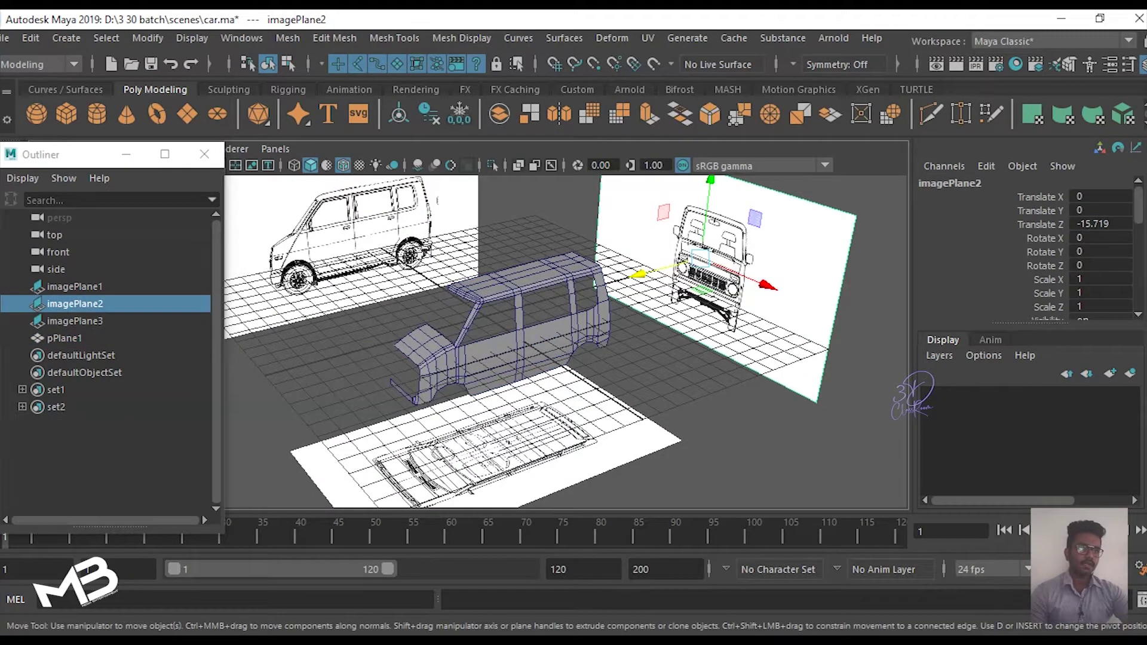
Step: Select the front reference image plane, imagePlane2, in the viewport and delete it
left_click_drag(580, 275, 466, 279, "alt")
scroll(467, 280, "up", 3)
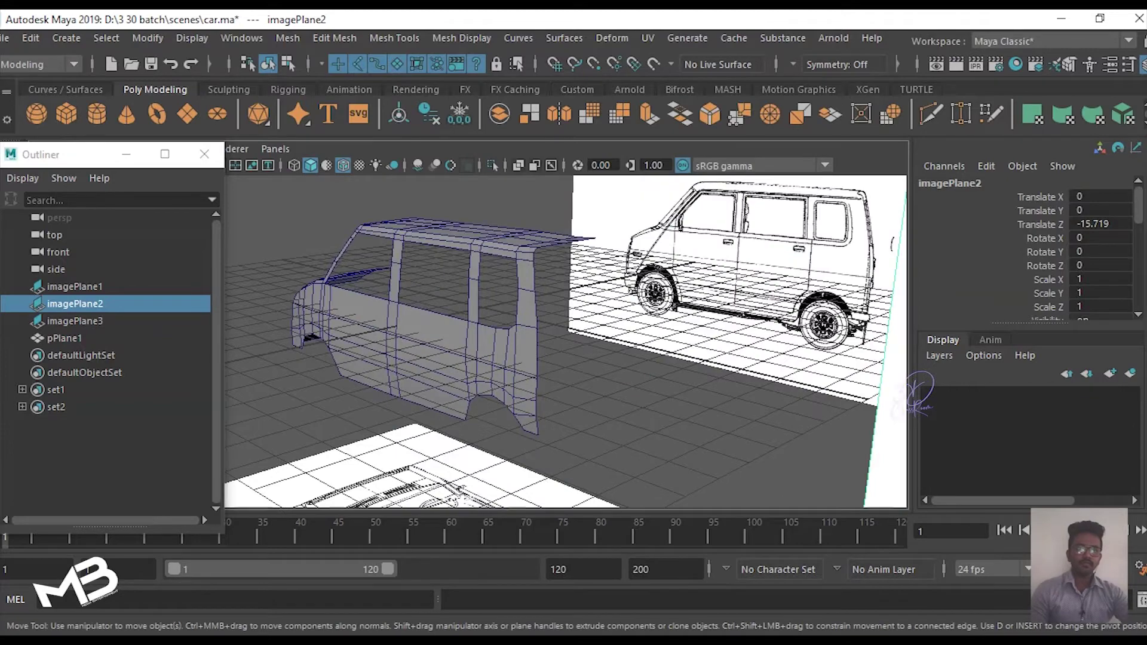
left_click(419, 310)
scroll(418, 310, "up", 2)
scroll(418, 311, "up", 2)
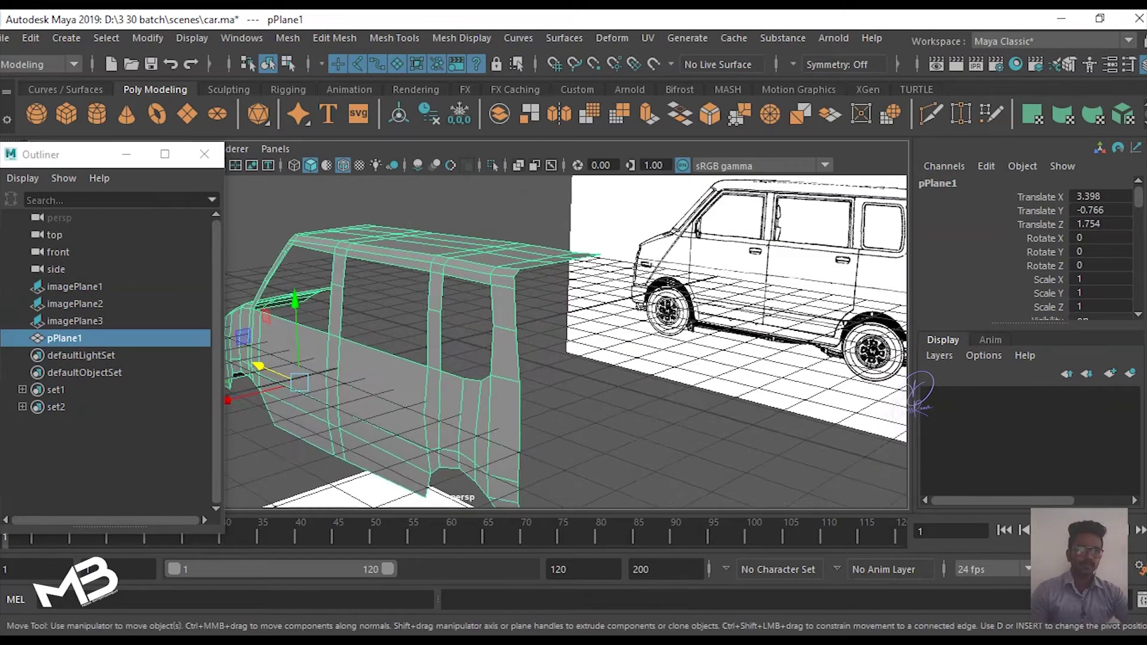
scroll(566, 342, "down", 3)
left_click_drag(537, 299, 466, 298, "alt")
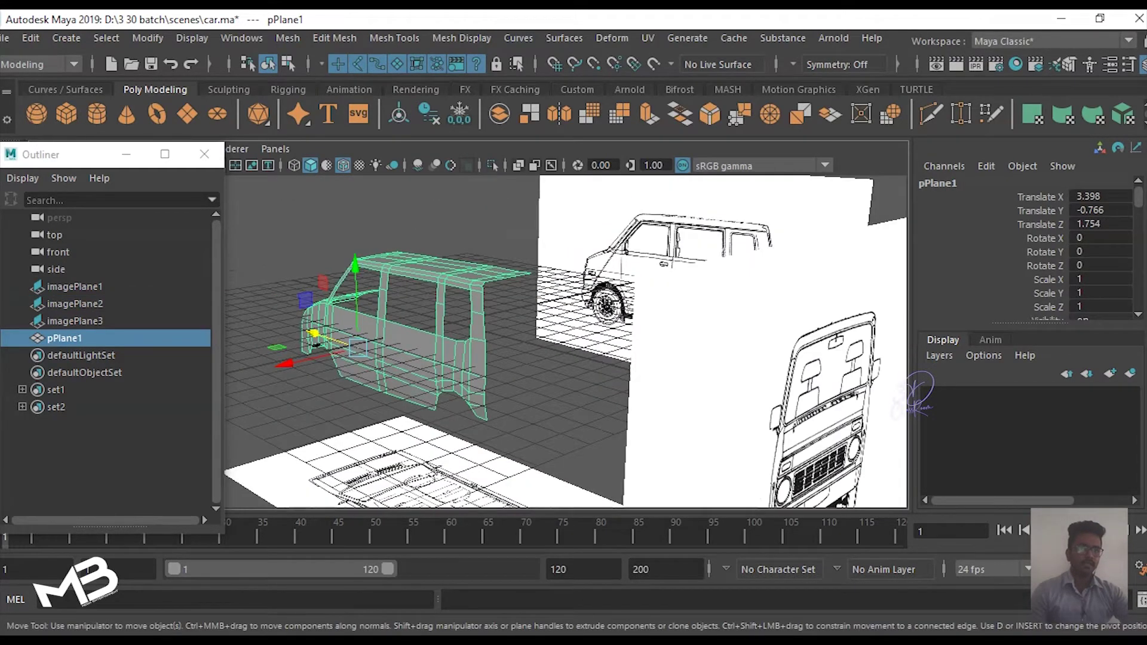
left_click(717, 388)
scroll(567, 340, "down", 3)
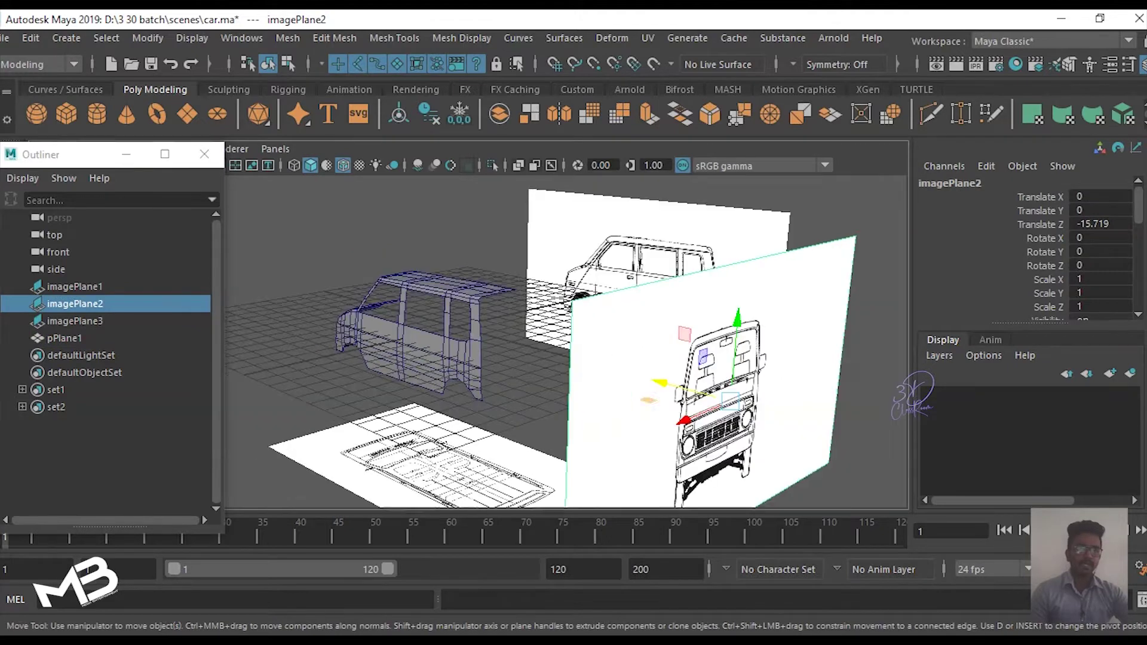
key("Delete")
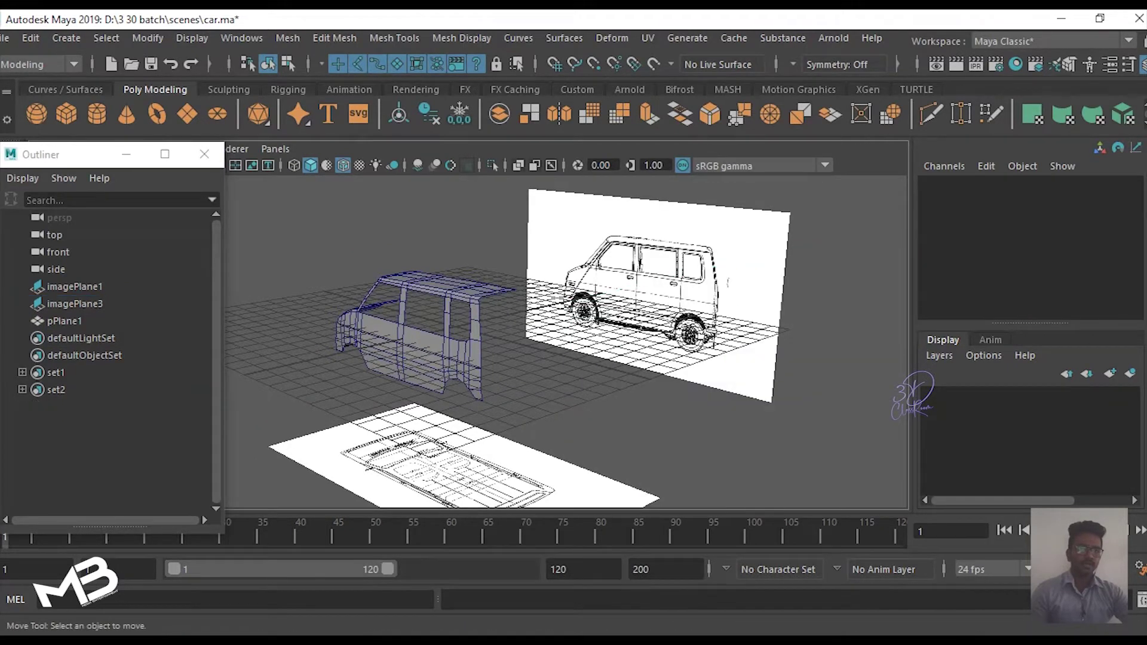
key("space")
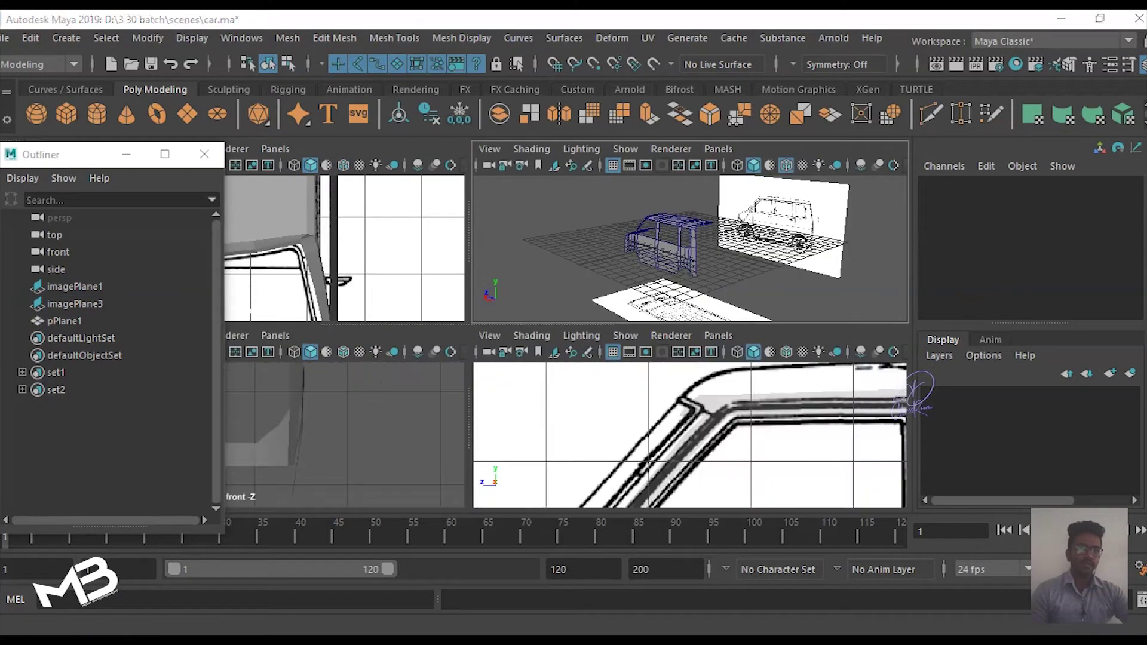
Step: Switch the maximised panel to the Back view camera via the Spacebar hotbox
key("space")
scroll(567, 341, "down", 2)
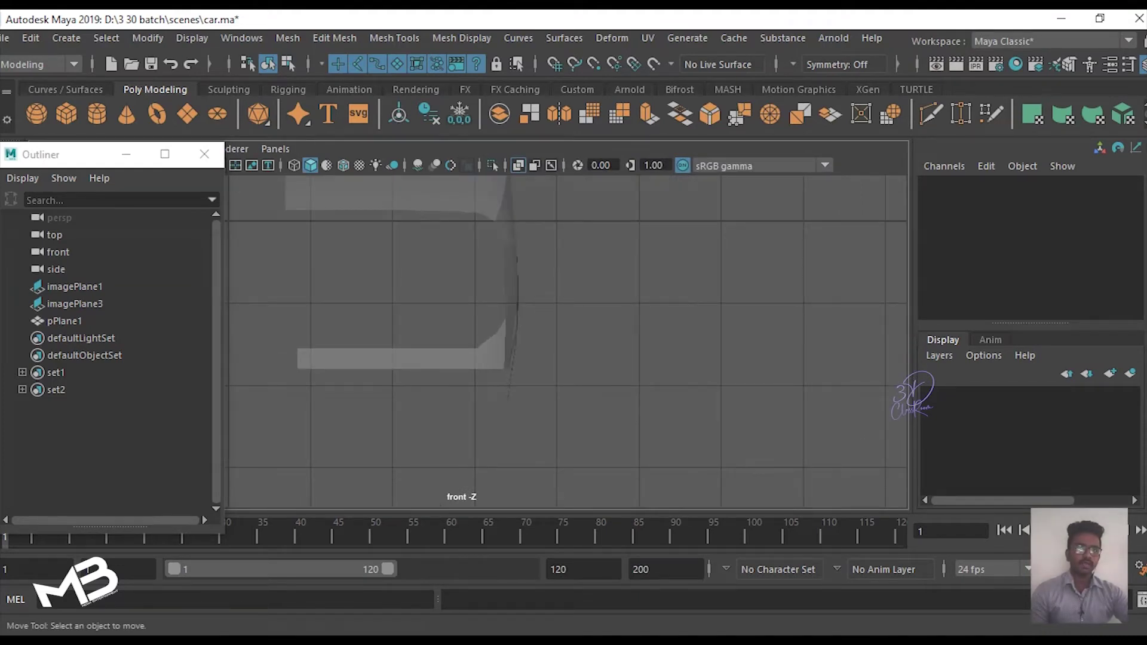
key("space")
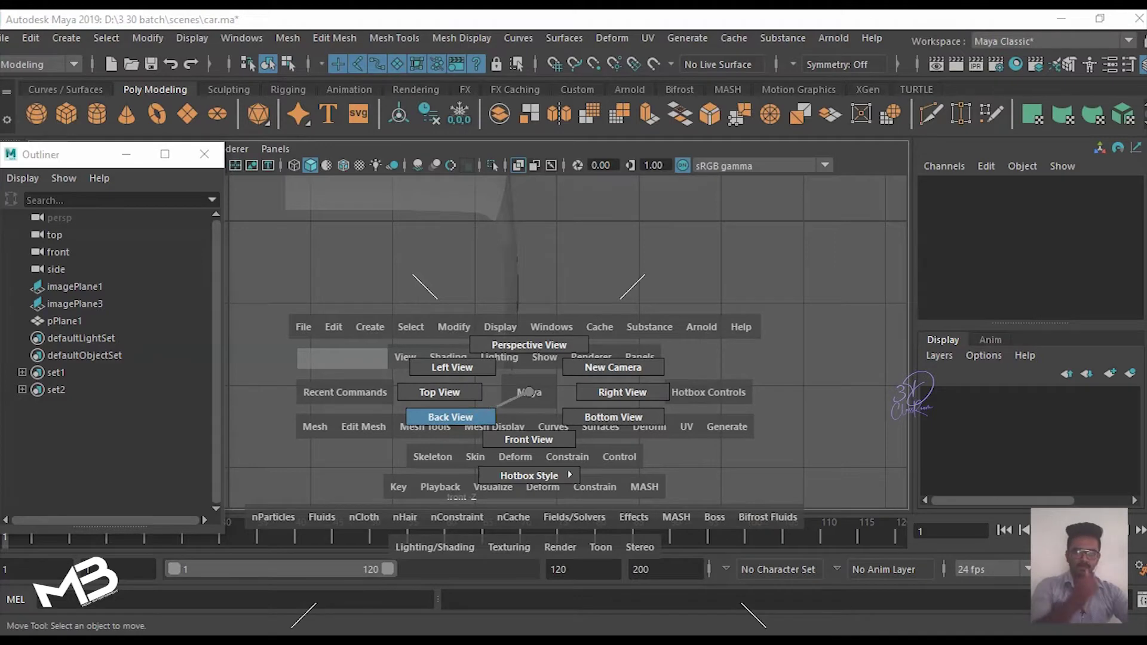
mouse_move(503, 404)
left_mouse_down()
mouse_move(497, 365)
mouse_move(530, 432)
mouse_move(496, 366)
mouse_move(530, 431)
mouse_move(485, 408)
left_mouse_up()
key("space")
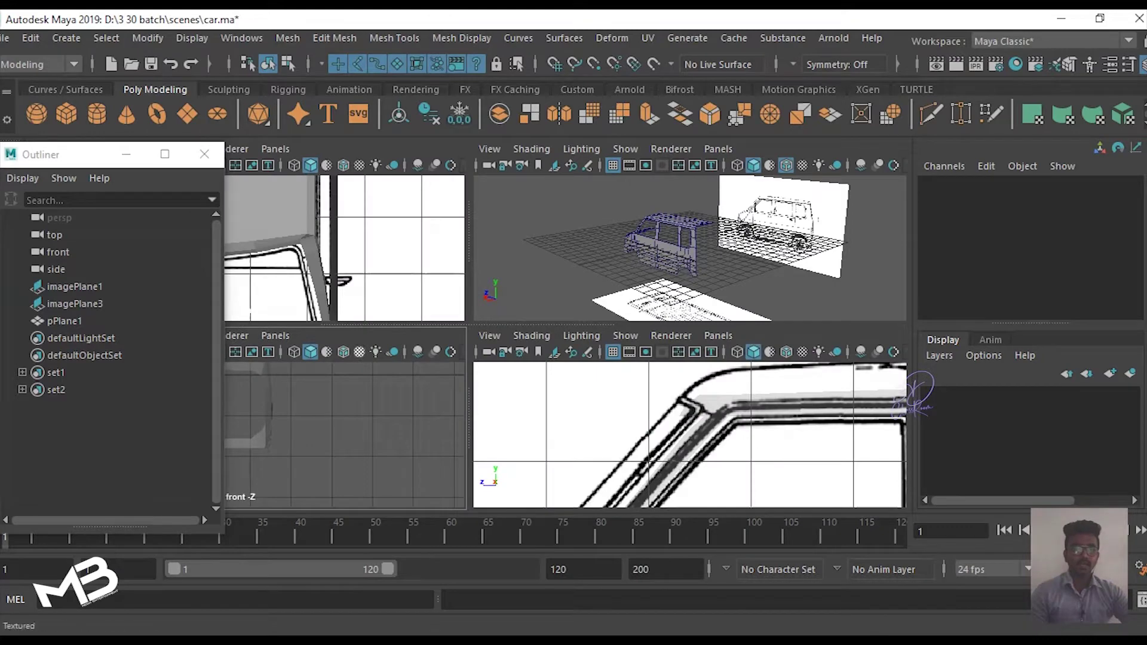
left_click(126, 154)
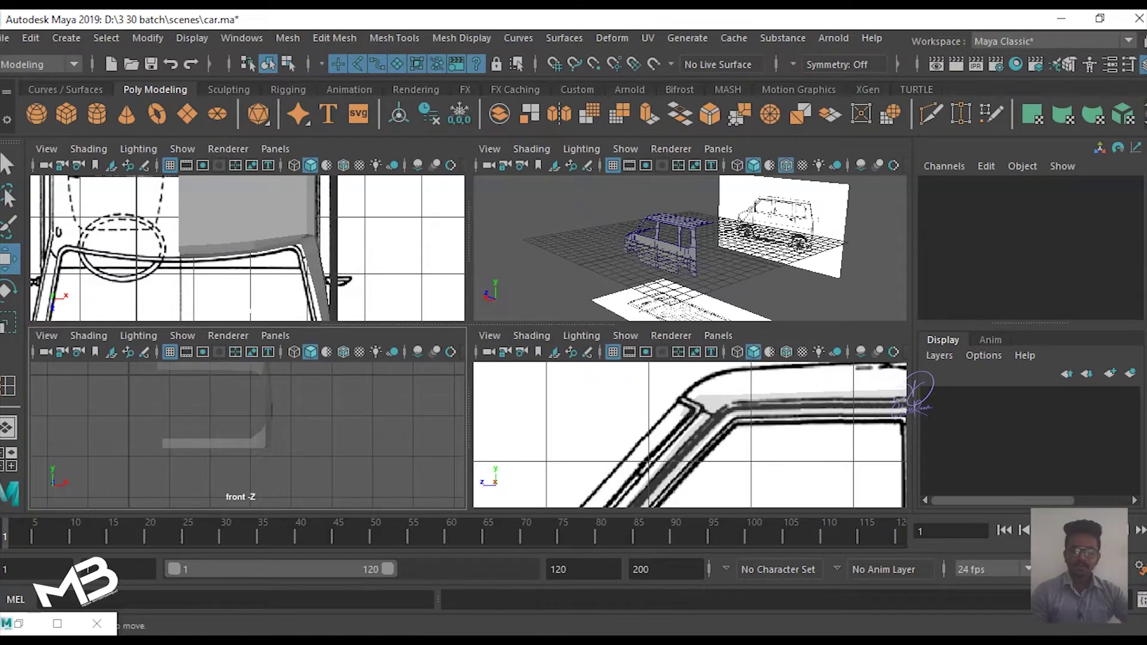
key("space")
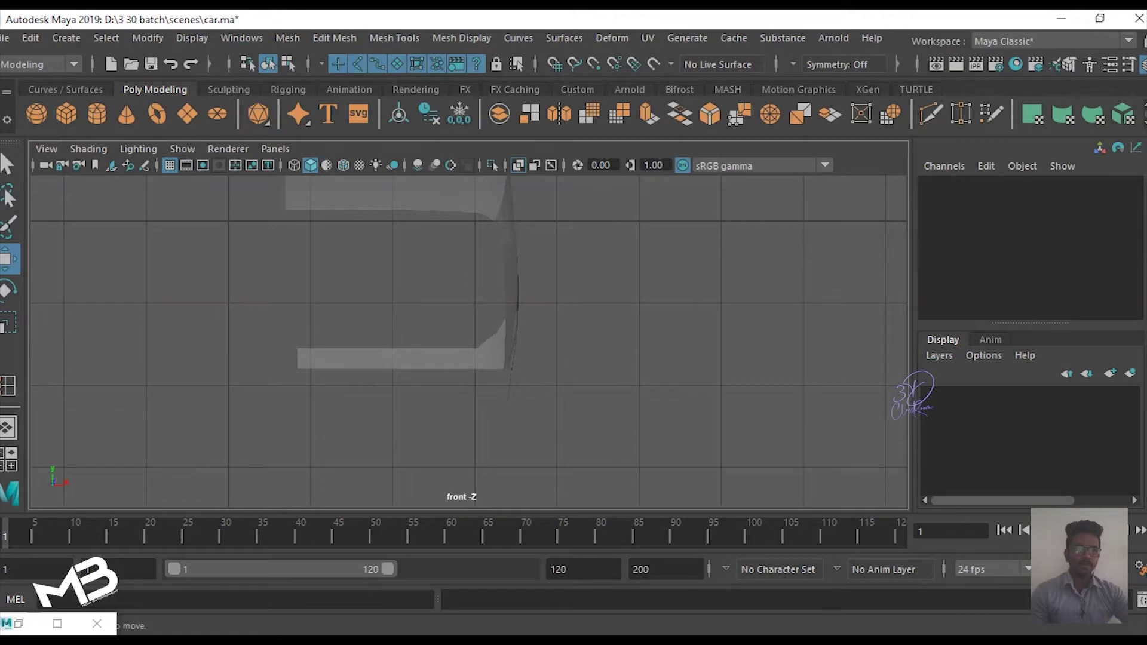
key("space")
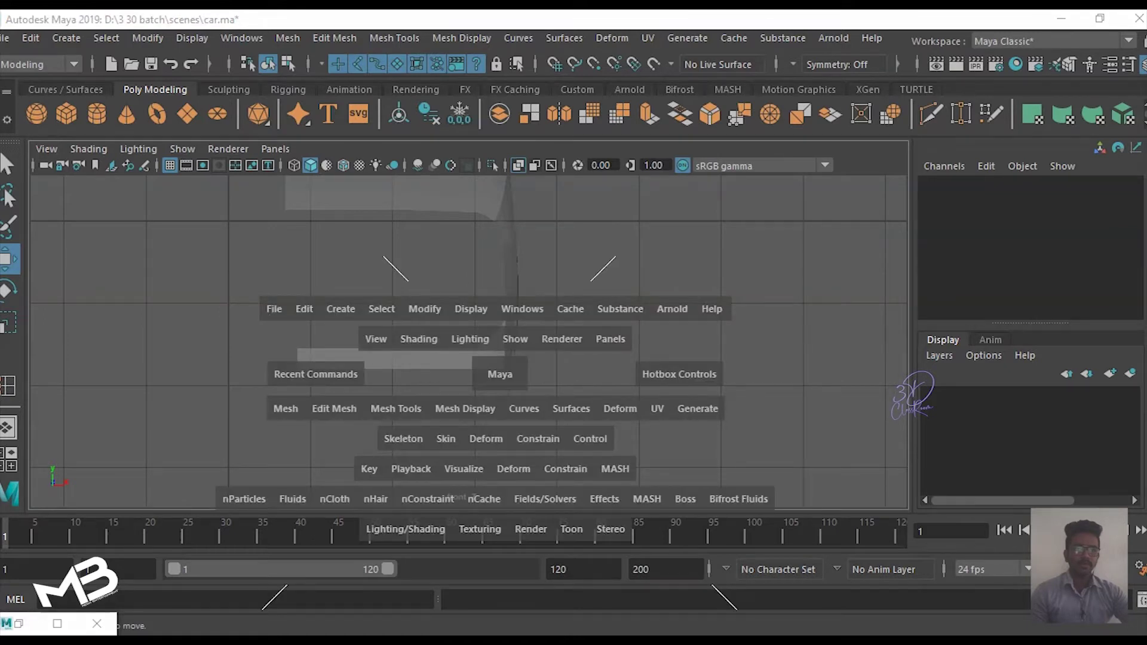
key("space")
mouse_move(498, 371)
left_mouse_down()
mouse_move(423, 412)
mouse_move(436, 383)
mouse_move(451, 389)
left_mouse_up()
scroll(469, 341, "up", 3)
scroll(470, 341, "up", 1)
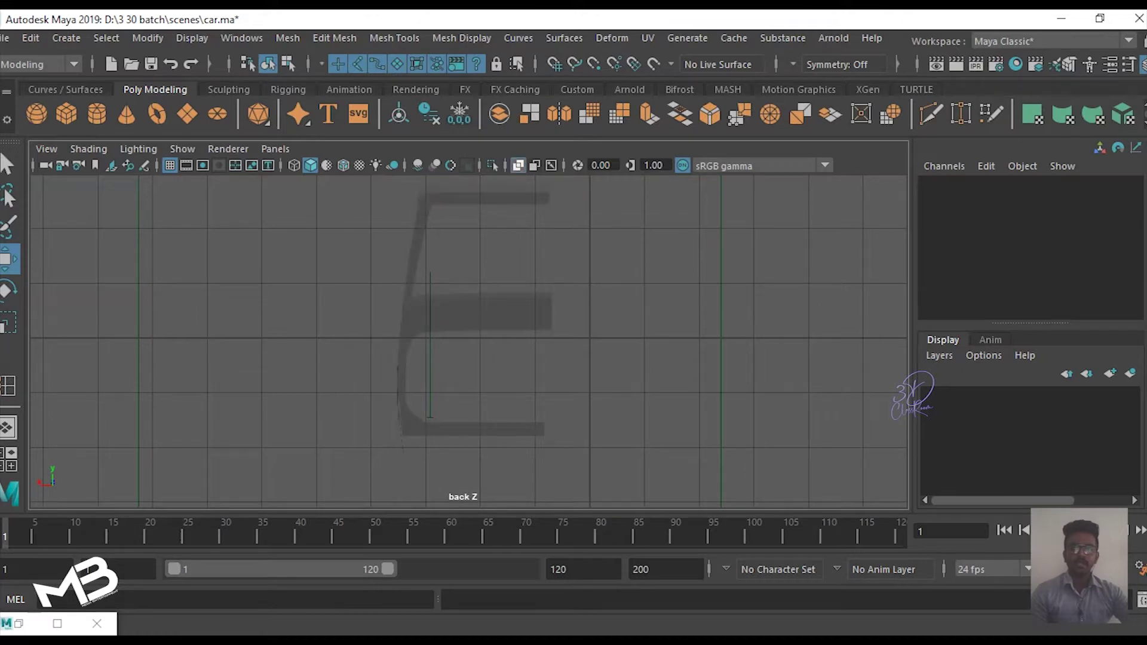
Step: Import the rear-view van blueprint from the D: drive as the back view's image plane
left_click(46, 148)
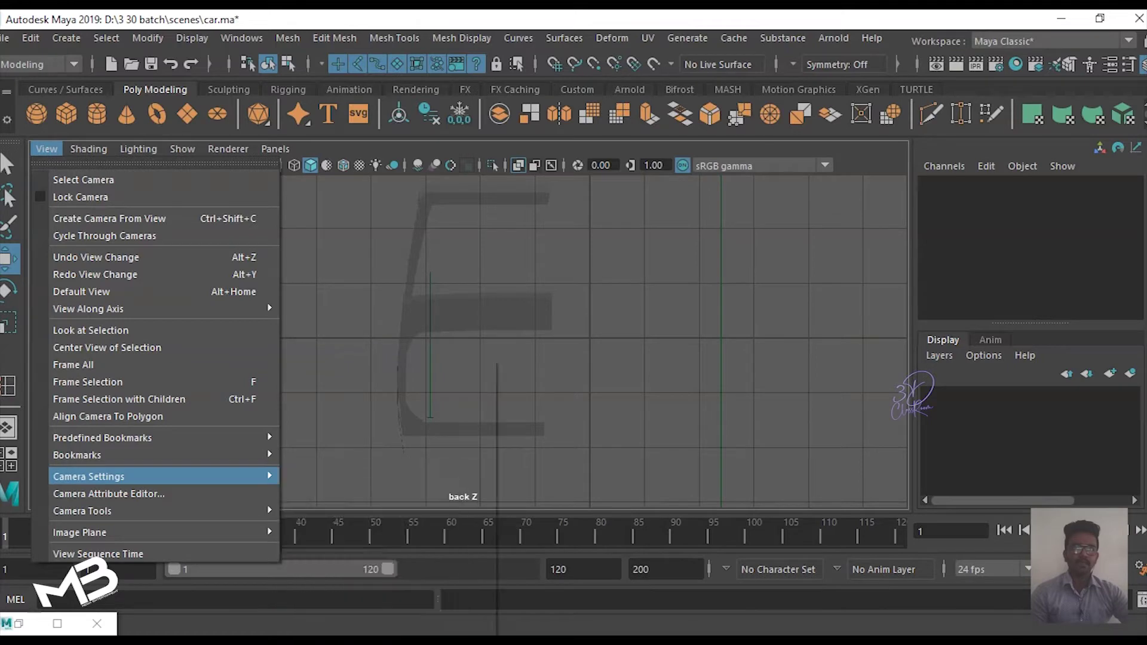
left_click(334, 548)
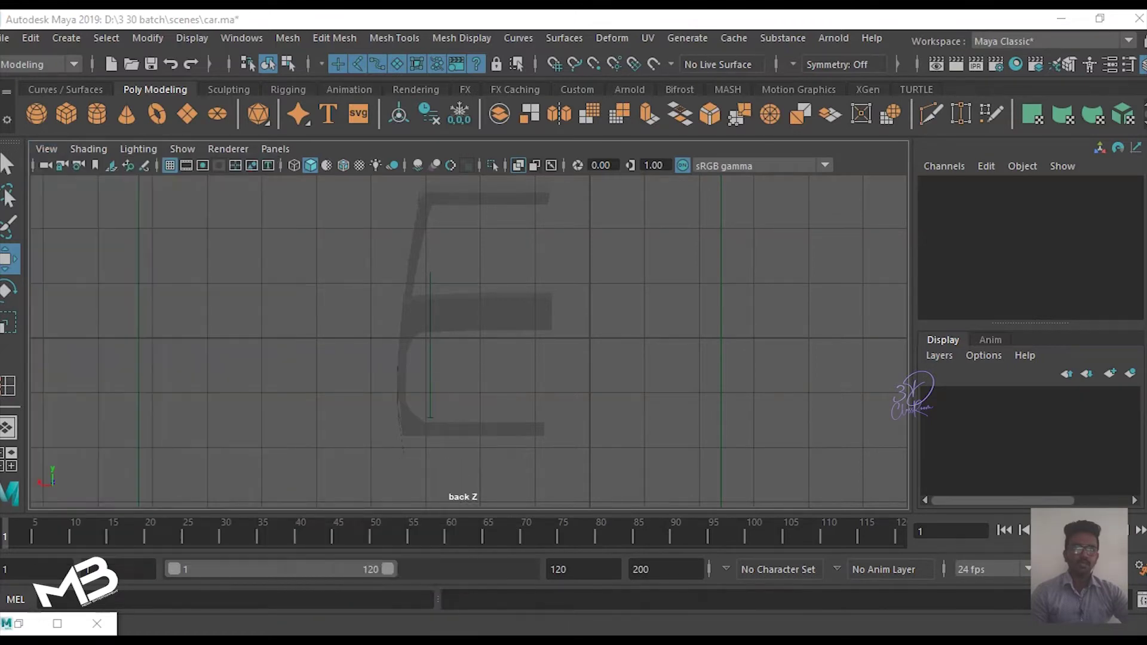
left_click(281, 167)
double_click(374, 187)
left_click(281, 167)
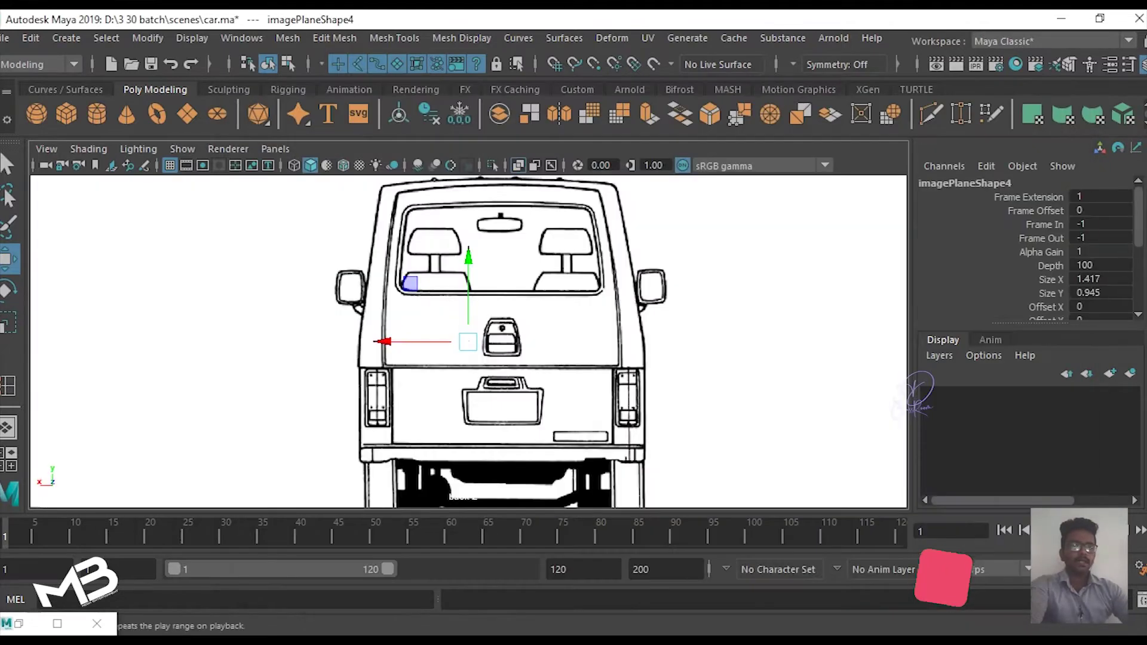
Step: Move the rear image plane, imagePlane4, along Z to sit behind the van
scroll(469, 341, "down", 3)
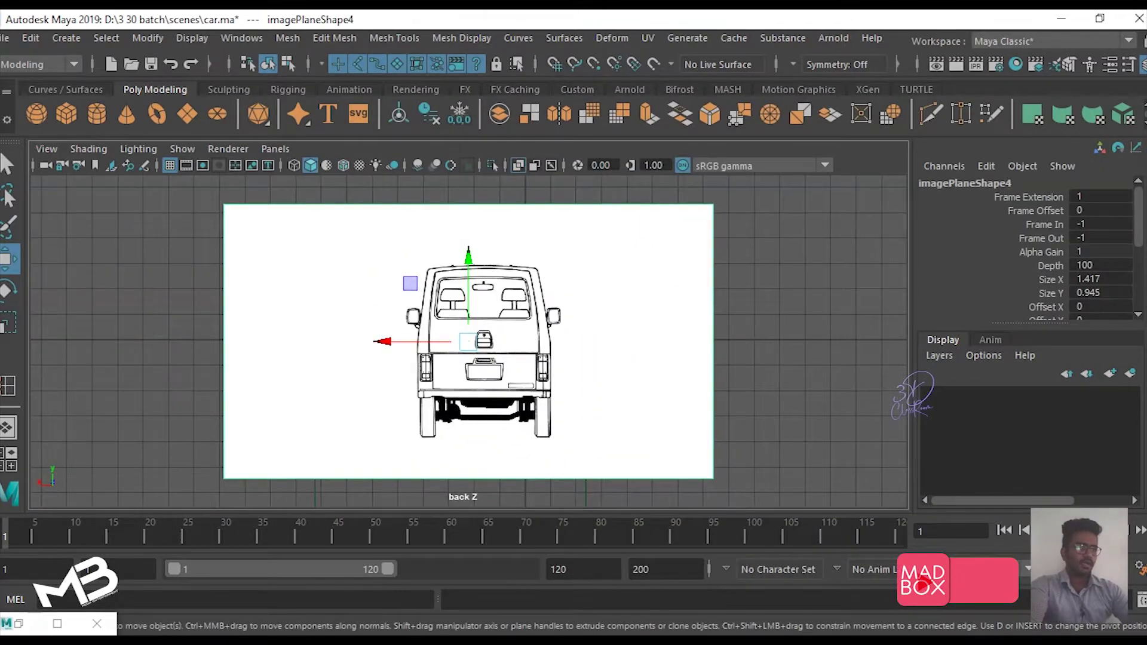
key("space")
key("space")
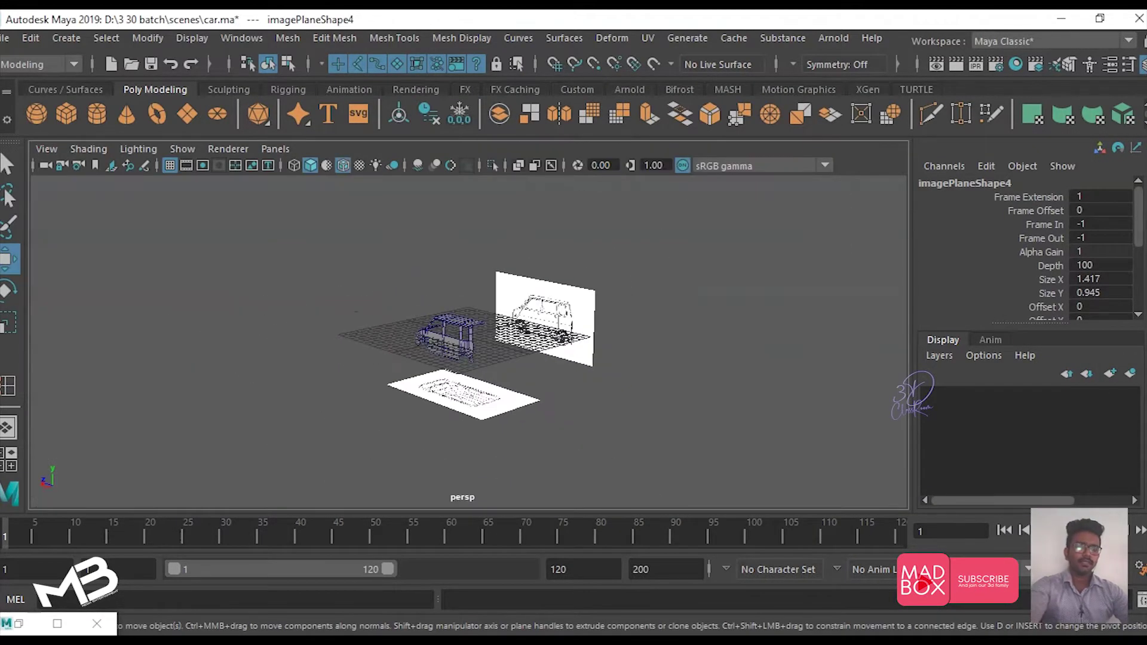
mouse_move(467, 335)
left_mouse_down("alt")
mouse_move(585, 335)
mouse_move(559, 373)
left_mouse_up("alt")
key("space")
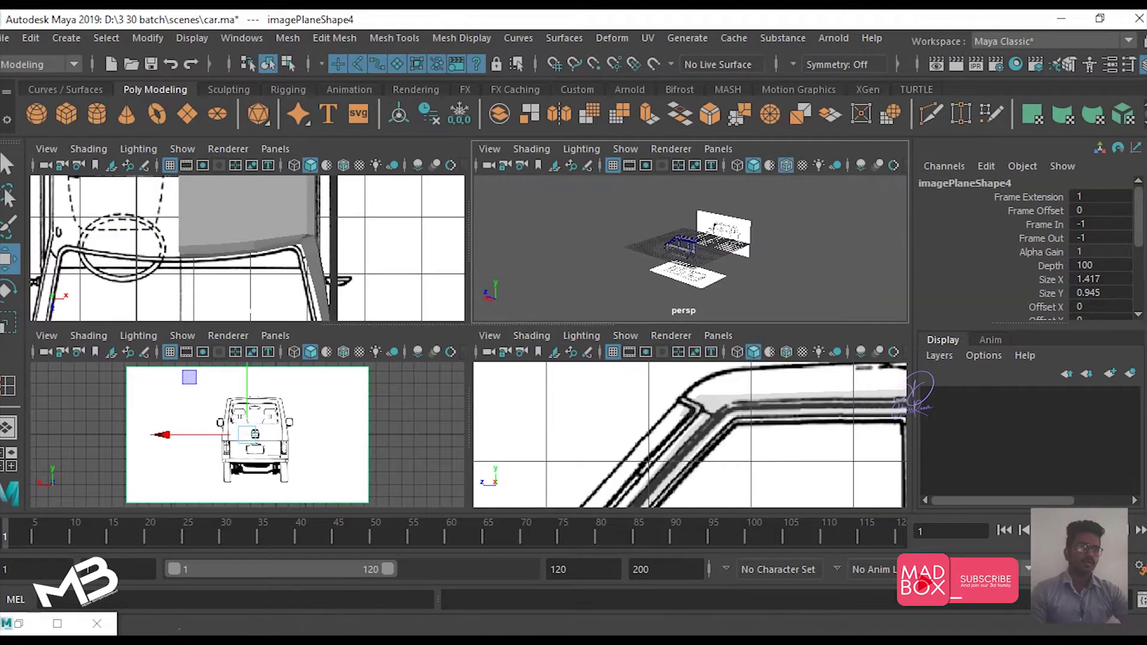
left_click(323, 419)
key("f")
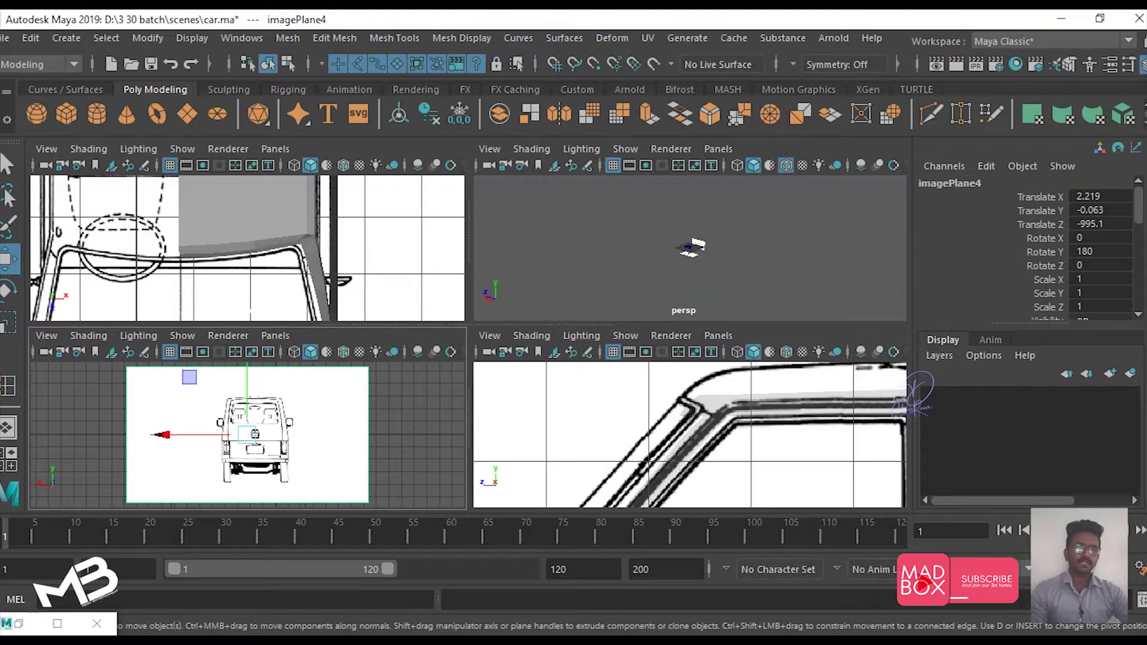
left_click_drag(635, 233, 584, 218)
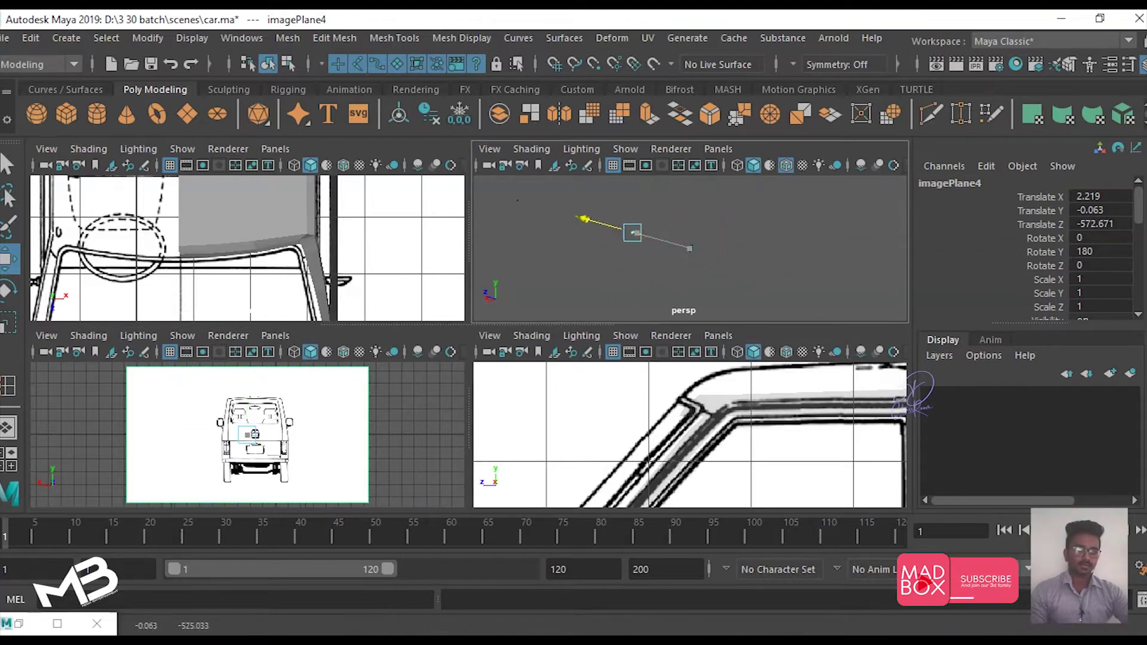
key("a")
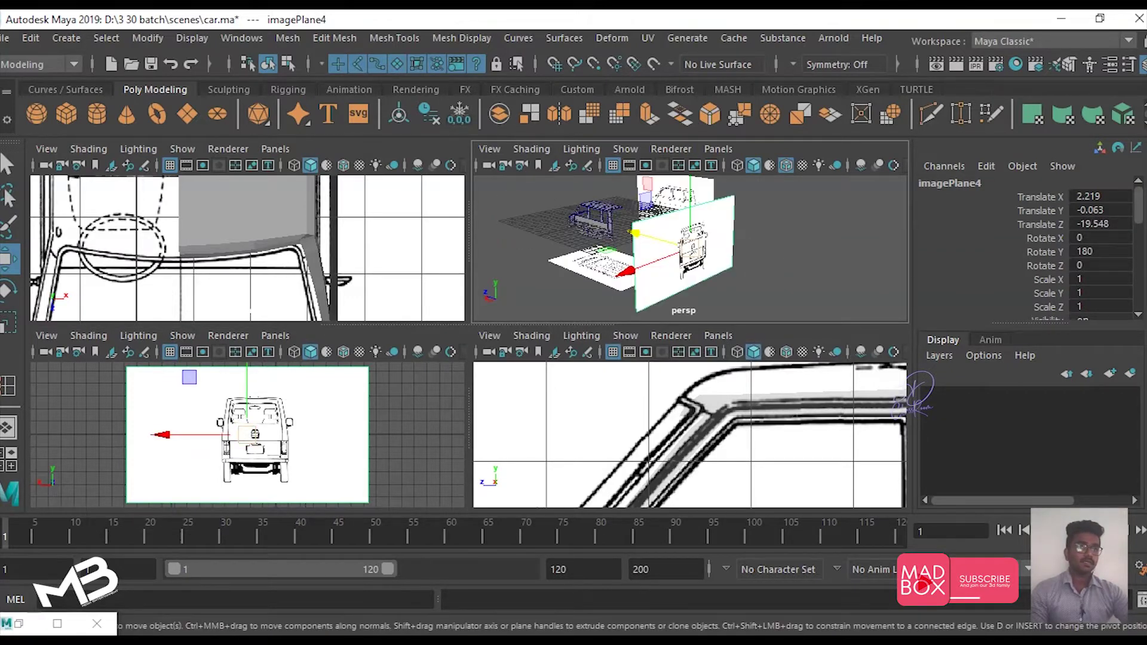
mouse_move(633, 251)
left_mouse_down("alt")
mouse_move(574, 239)
mouse_move(690, 248)
mouse_move(568, 239)
mouse_move(663, 248)
left_mouse_up("alt")
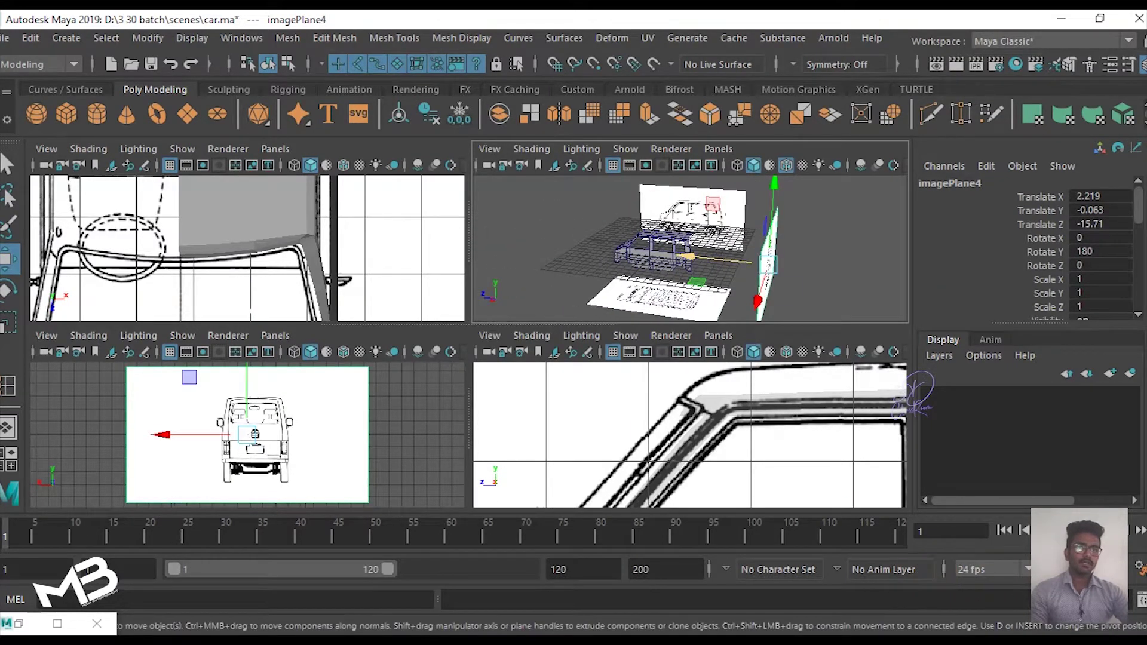
left_click_drag(741, 262, 768, 264)
left_click_drag(603, 246, 515, 238)
scroll(247, 435, "up", 3)
scroll(247, 435, "up", 2)
left_click_drag(515, 238, 691, 257)
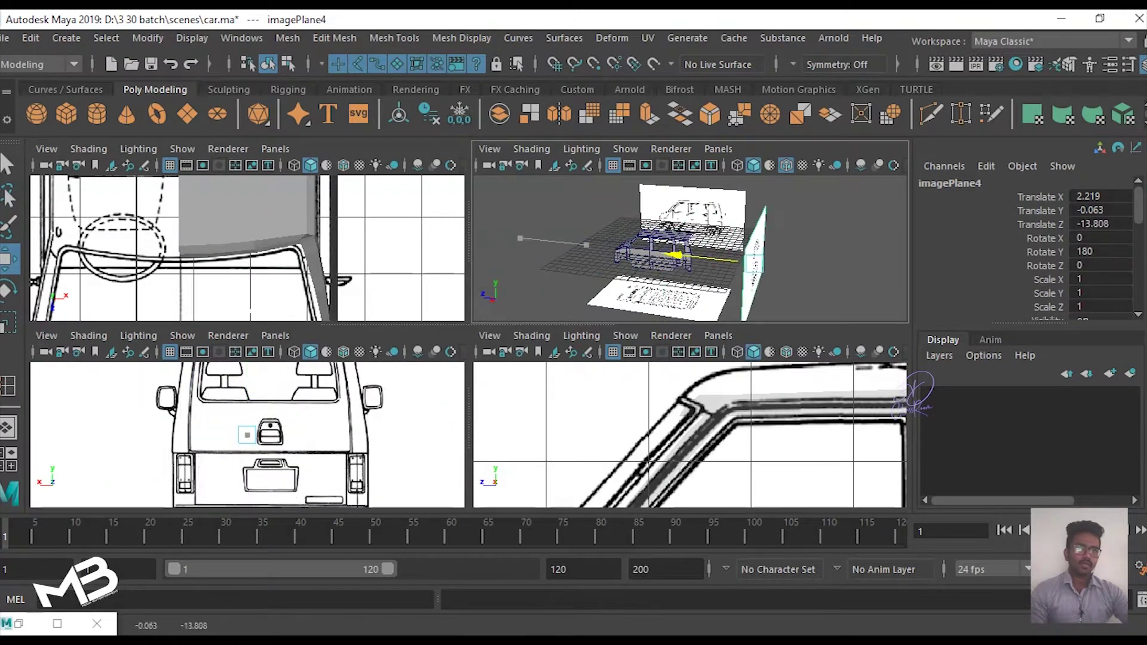
key("space")
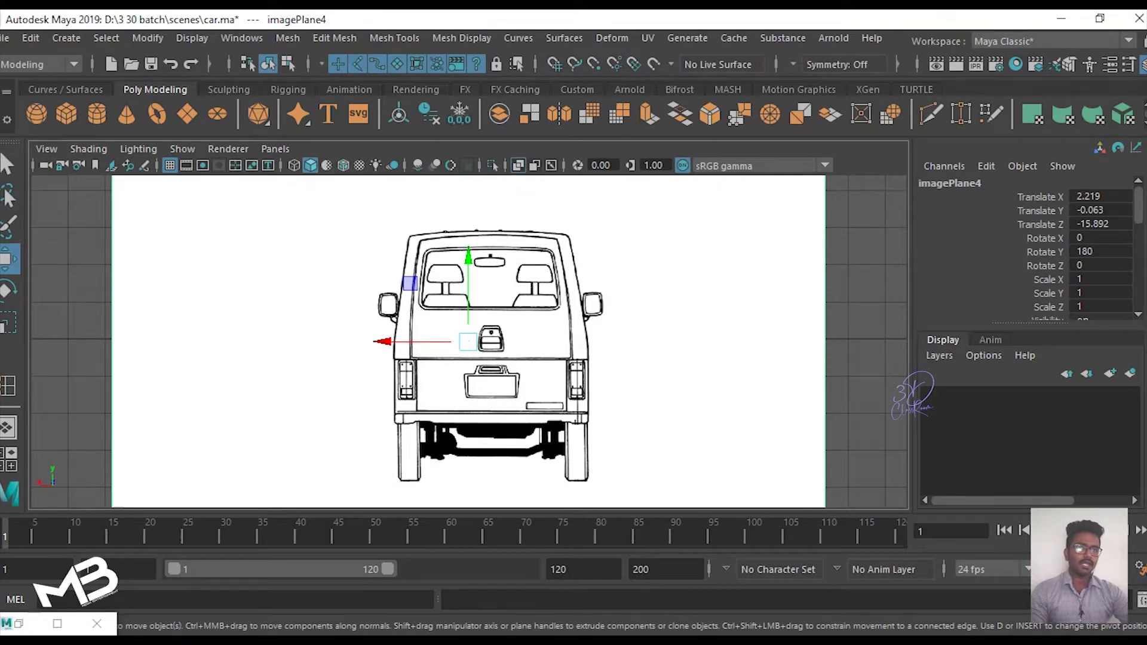
key("space")
Step: Slide imagePlane4 sideways to Translate X 1.465 to match the shell, then reselect pPlane1
left_click_drag(689, 257, 484, 234)
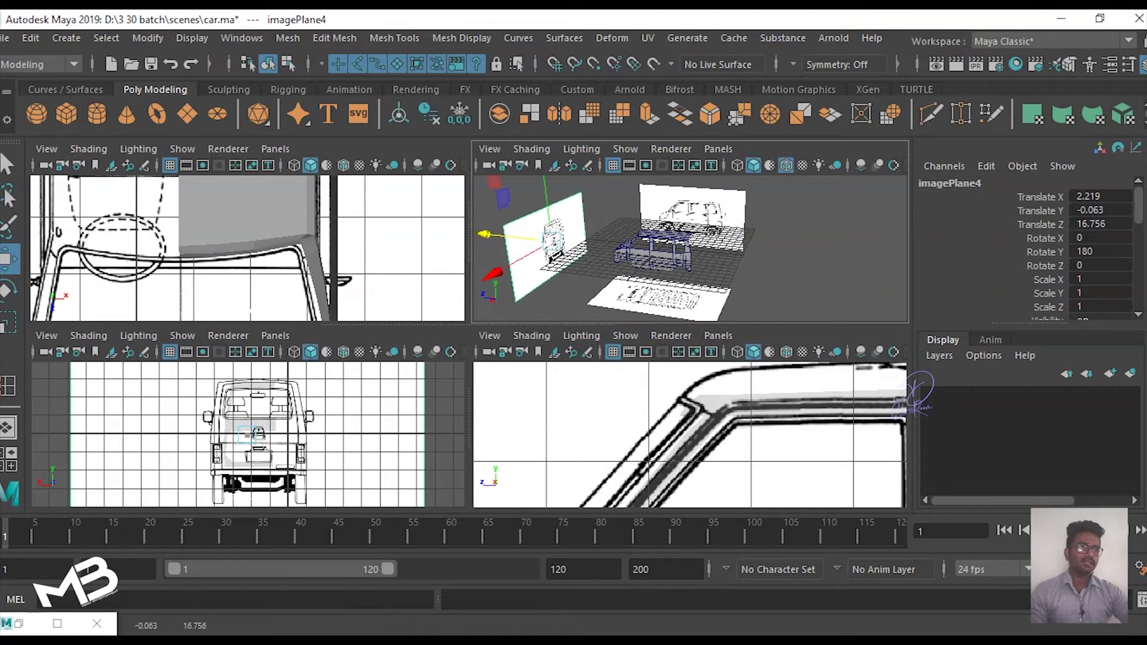
left_click(654, 254)
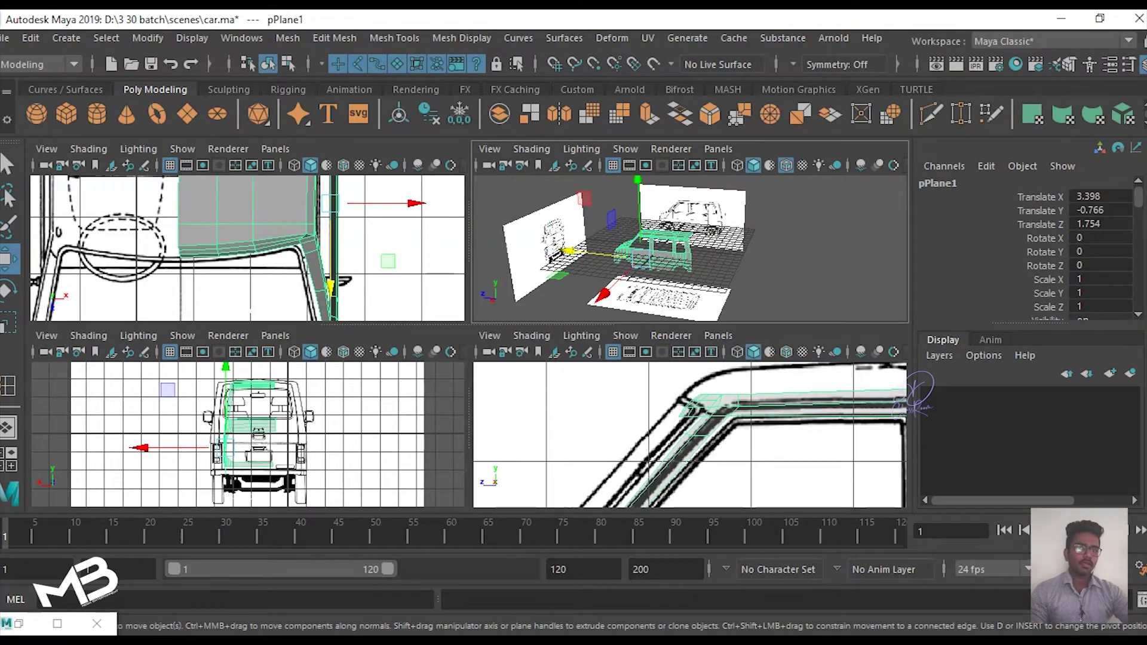
left_click(693, 203)
left_click_drag(598, 251, 837, 251, "alt")
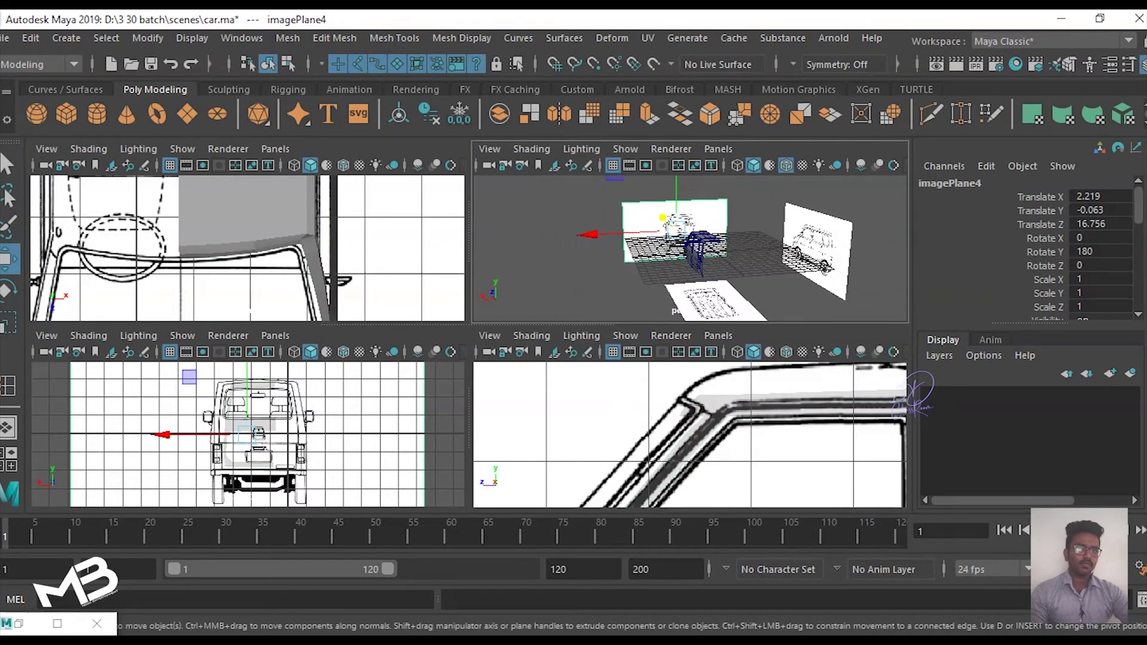
left_click_drag(162, 435, 179, 435)
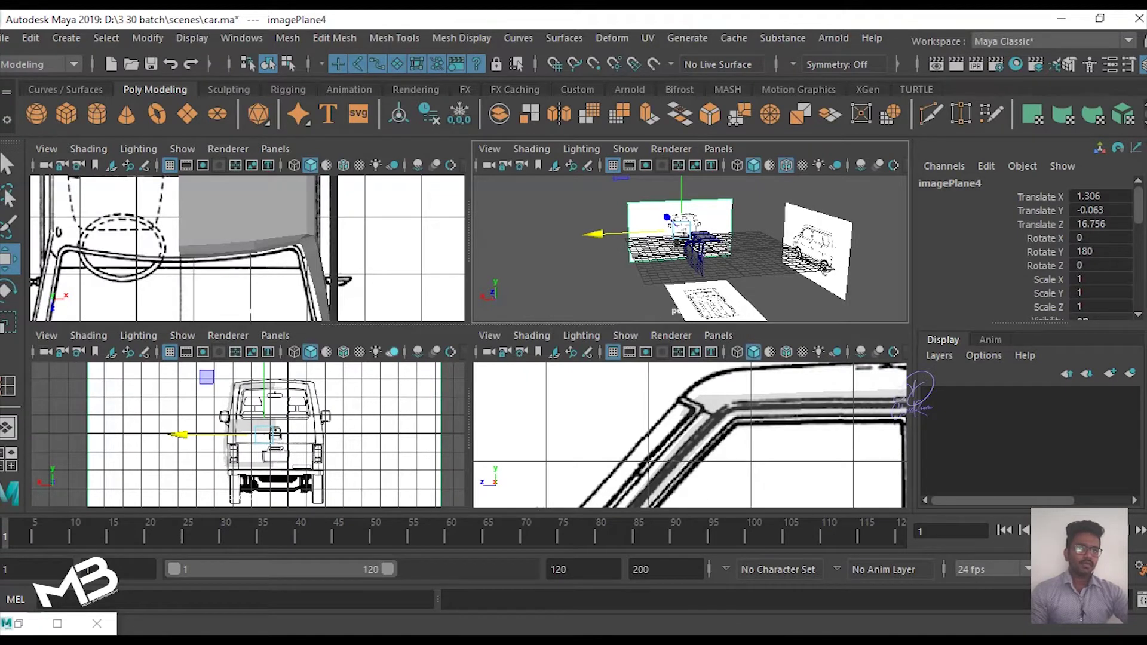
key("space")
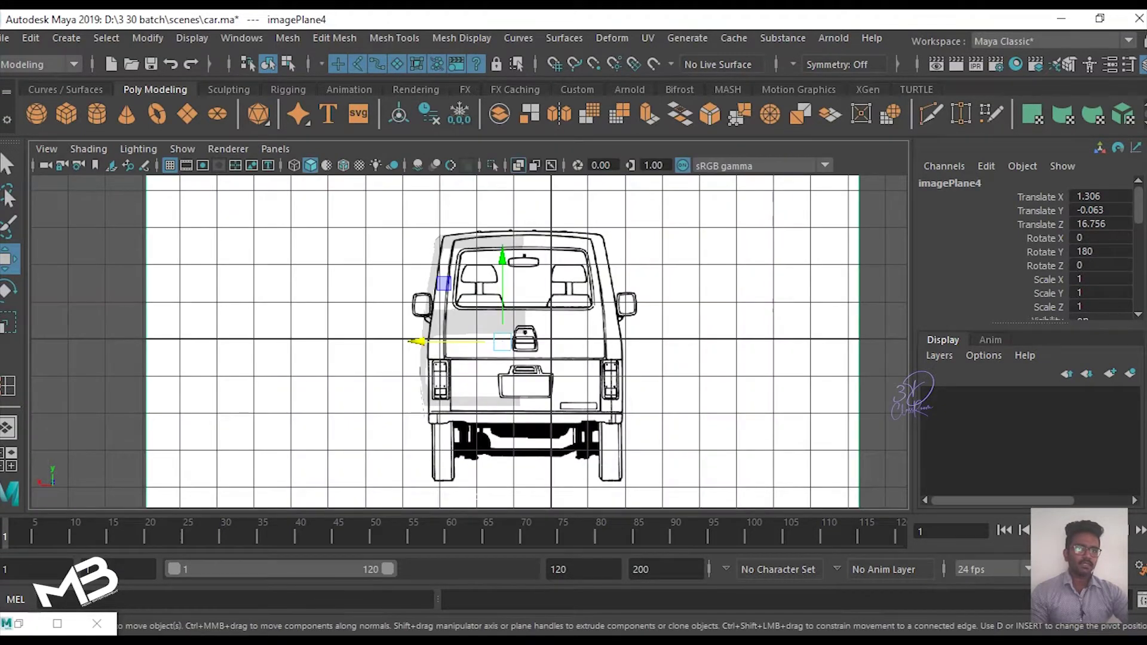
scroll(467, 339, "up", 3)
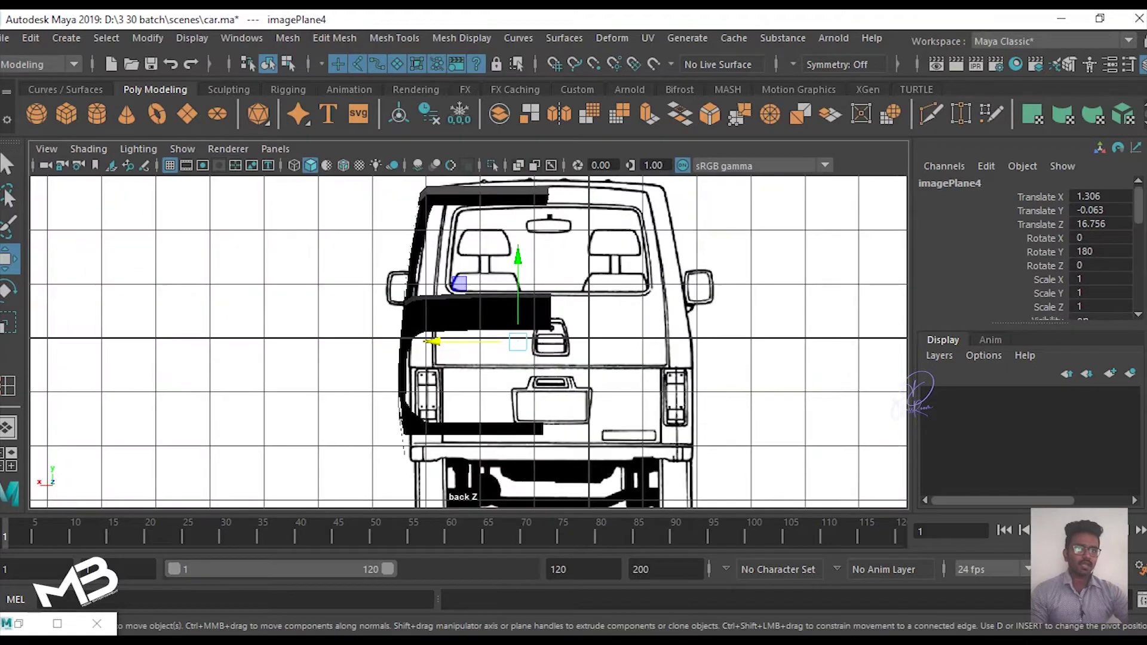
mouse_move(434, 342)
left_mouse_down()
mouse_move(394, 342)
mouse_move(425, 341)
left_mouse_up()
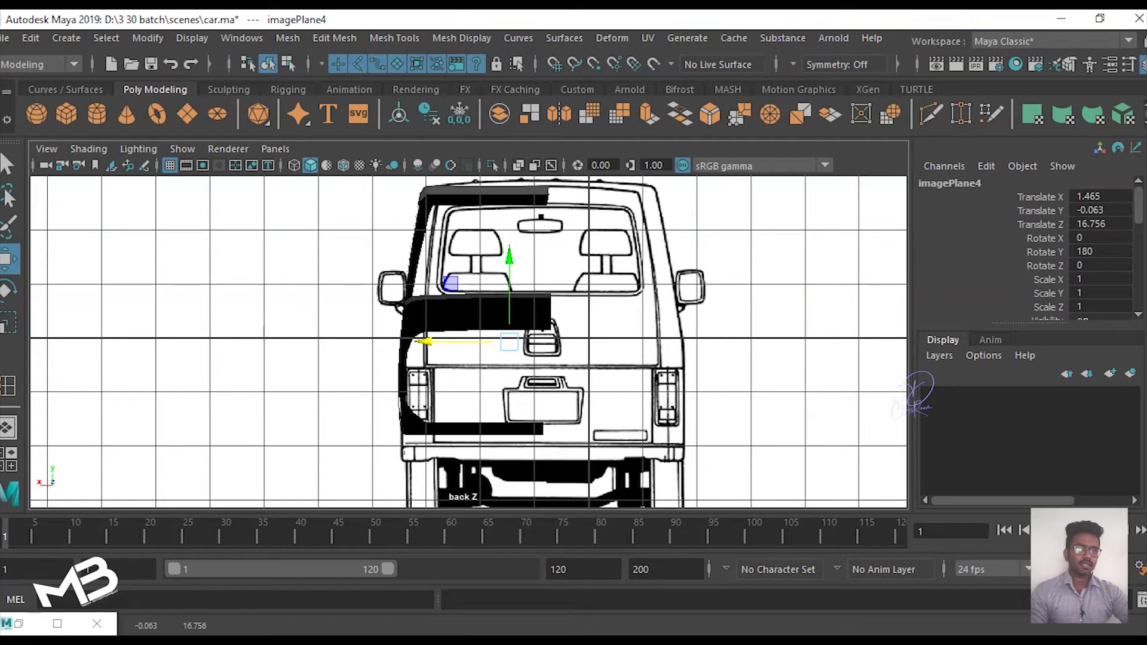
left_click(412, 311)
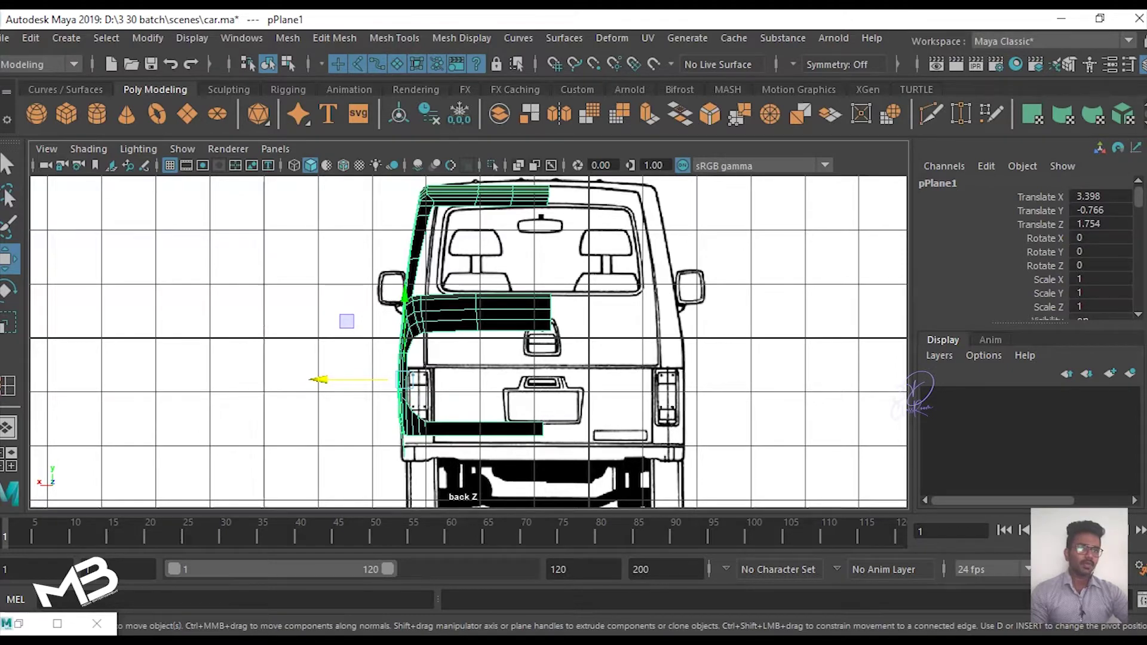
Step: Turn on X-Ray and select the side panel's rear edge in edge mode
left_click(518, 165)
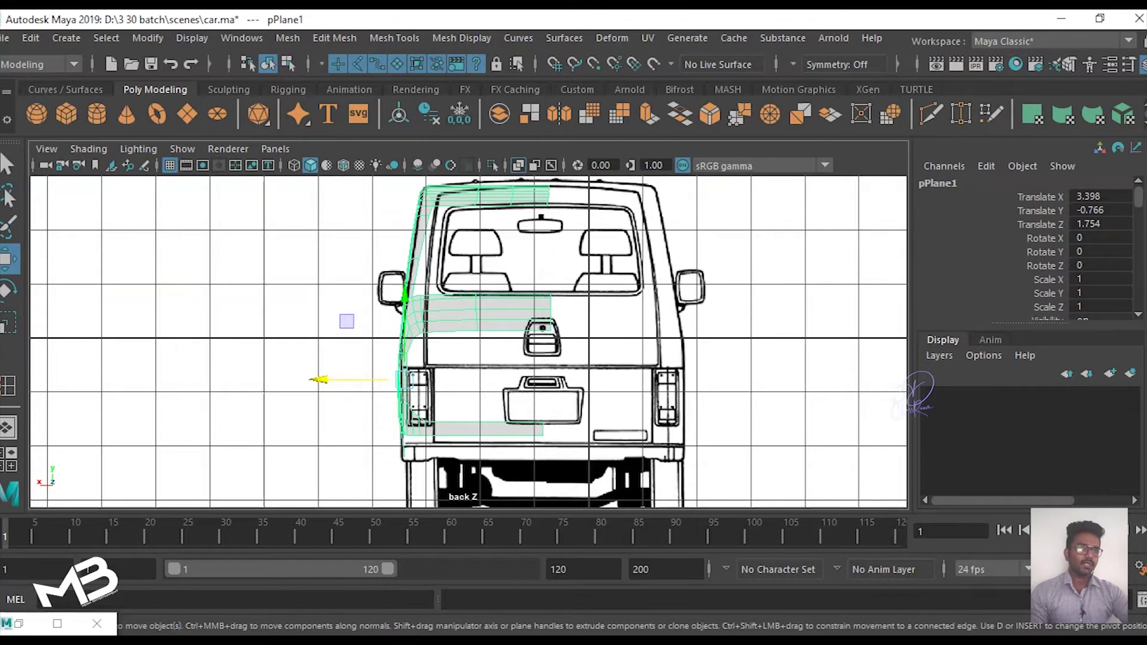
key("space")
key("space")
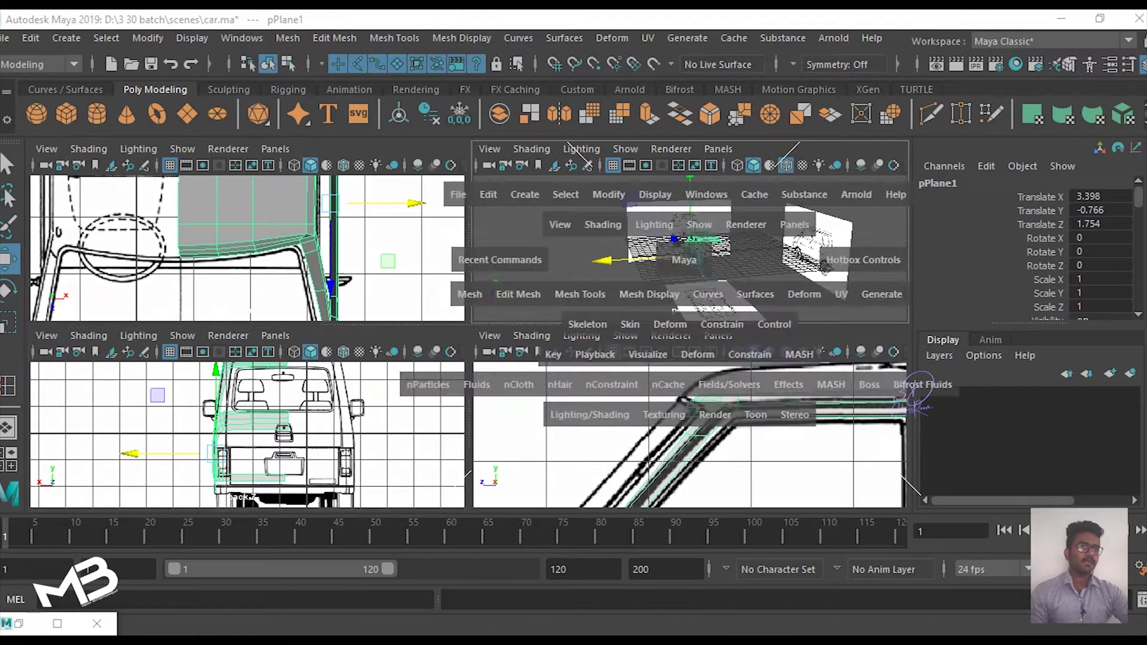
scroll(587, 285, "up", 2)
right_click(587, 285)
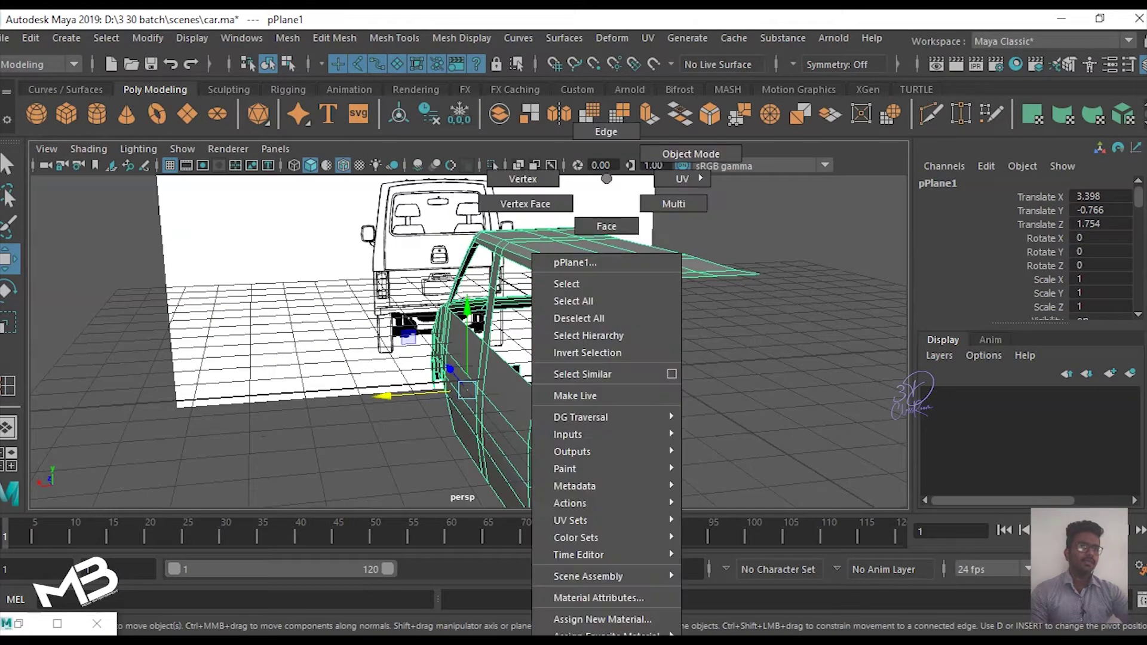
left_click(606, 130)
left_click(592, 288)
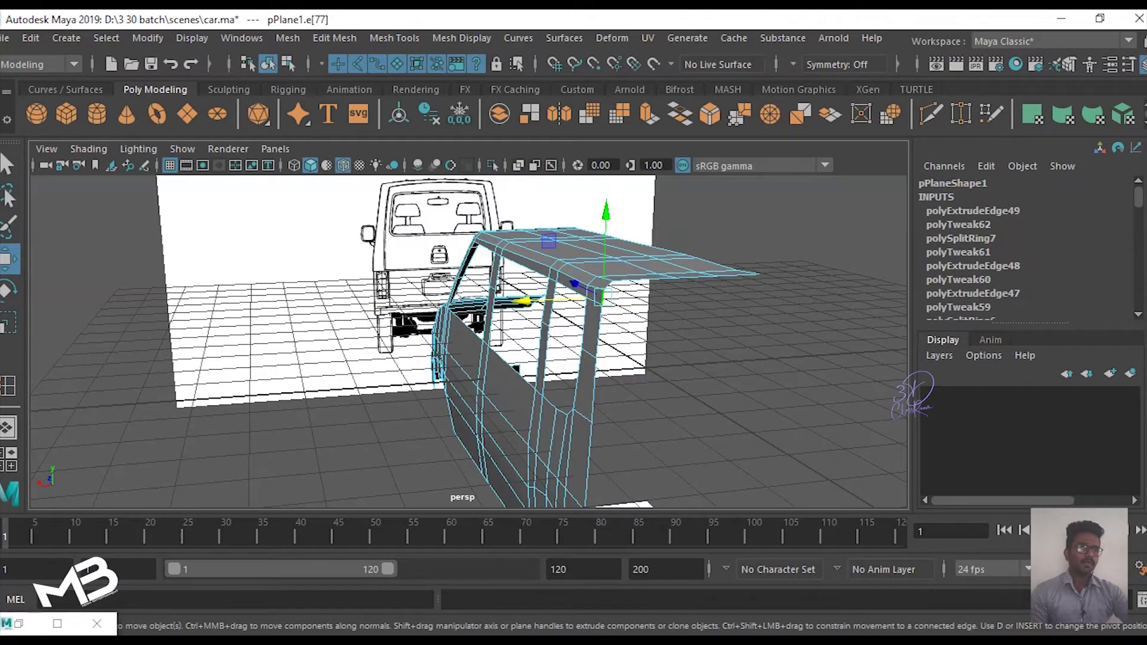
Step: Extrude the selected rear edge, creating polyExtrudeEdge50
middle_click_drag(466, 359, 466, 251, "alt")
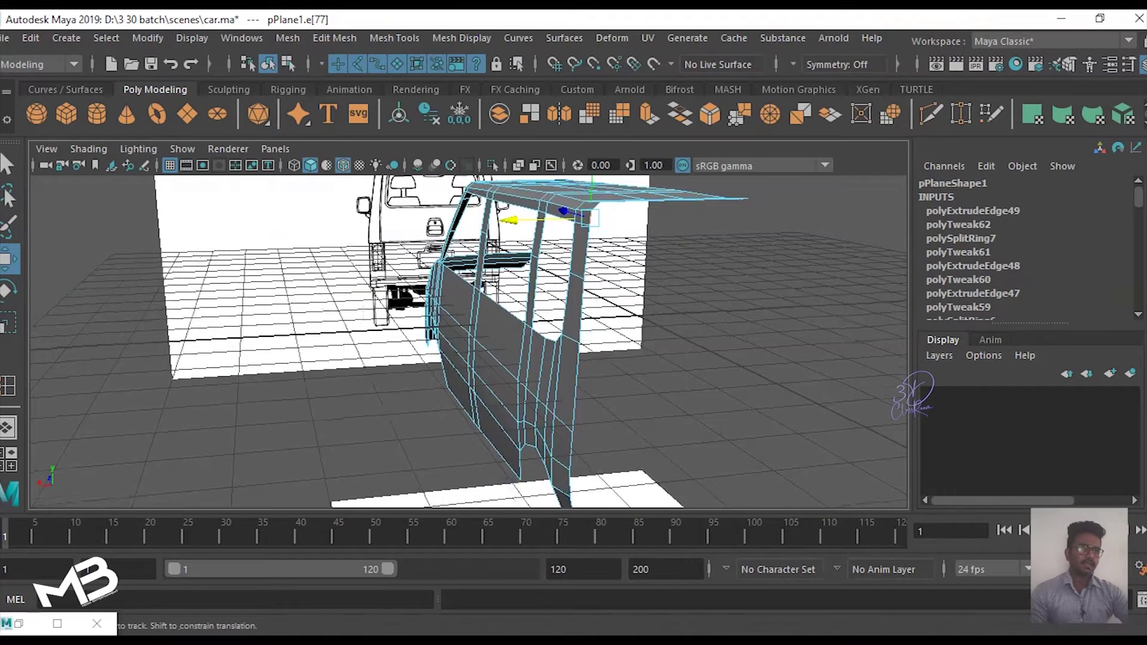
left_click_drag(466, 299, 437, 371, "alt")
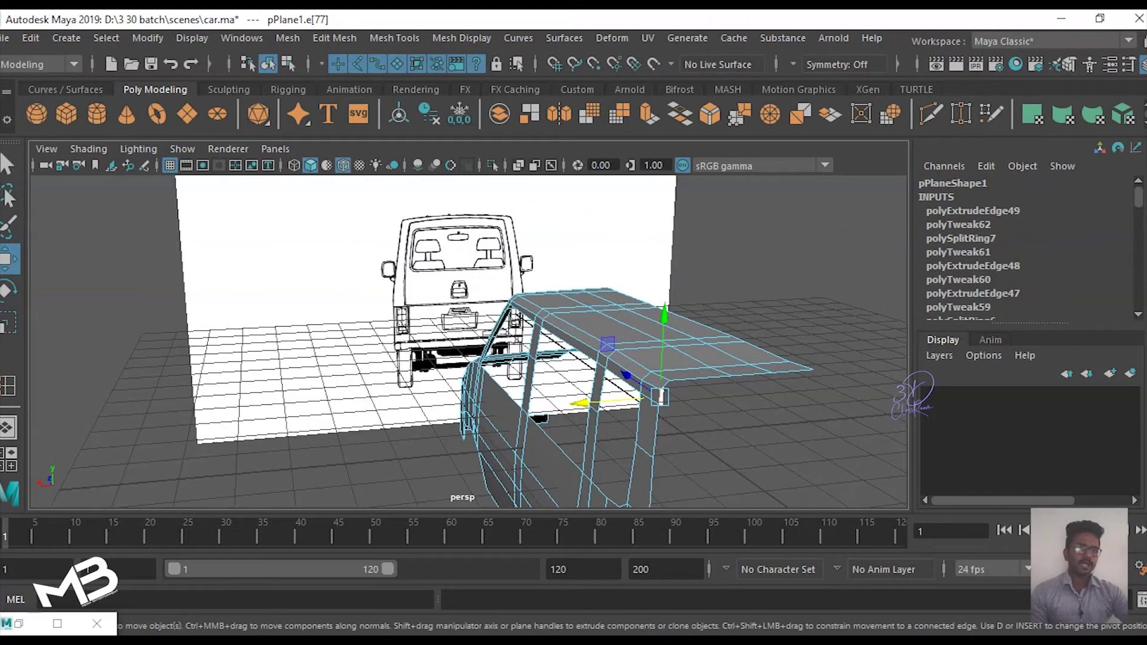
left_click_drag(466, 335, 442, 263, "alt")
left_click_drag(466, 334, 454, 287, "alt")
left_click_drag(466, 334, 425, 275, "alt")
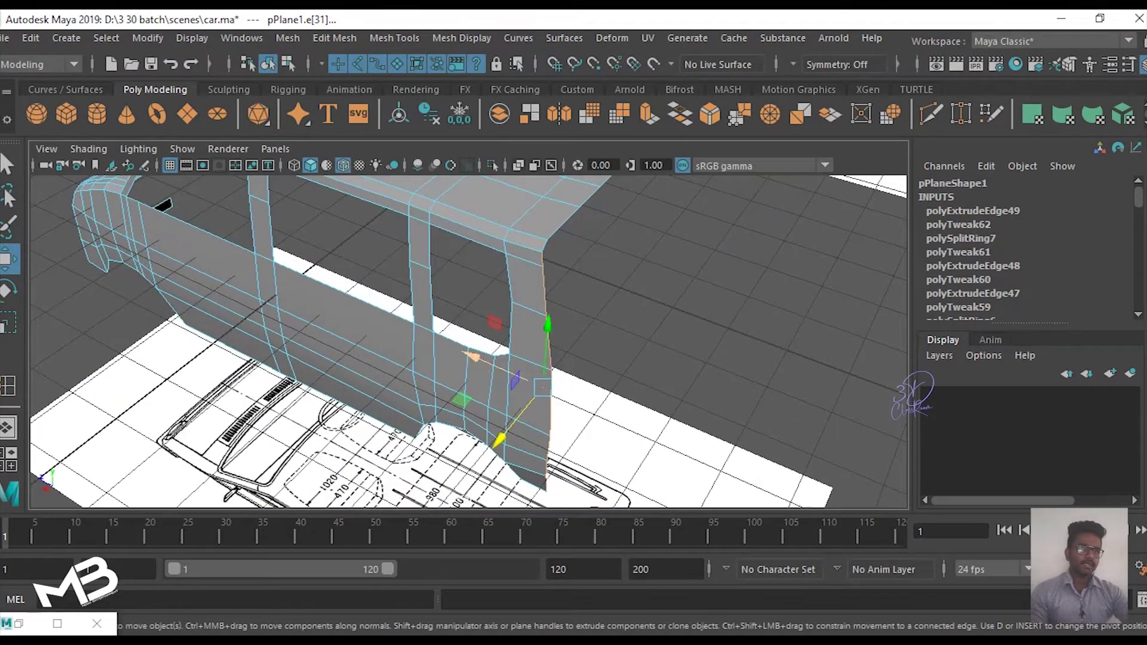
key("ctrl+e")
key("space")
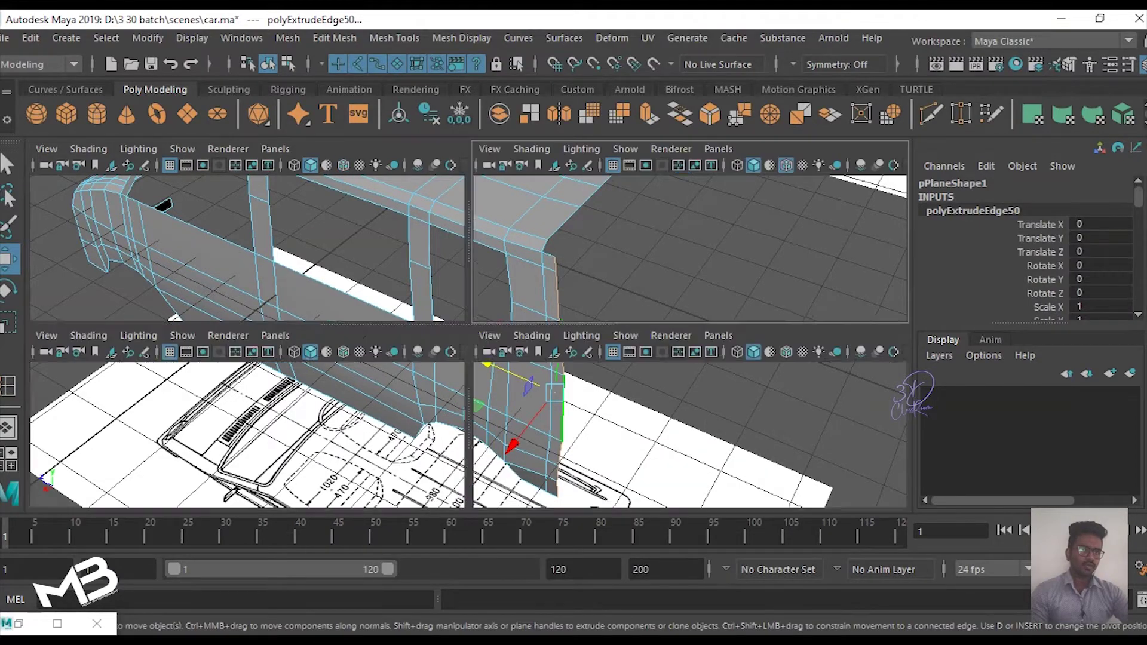
Step: Pull the extruded rear edge outward toward the van's back
key("space")
scroll(469, 340, "down", 5)
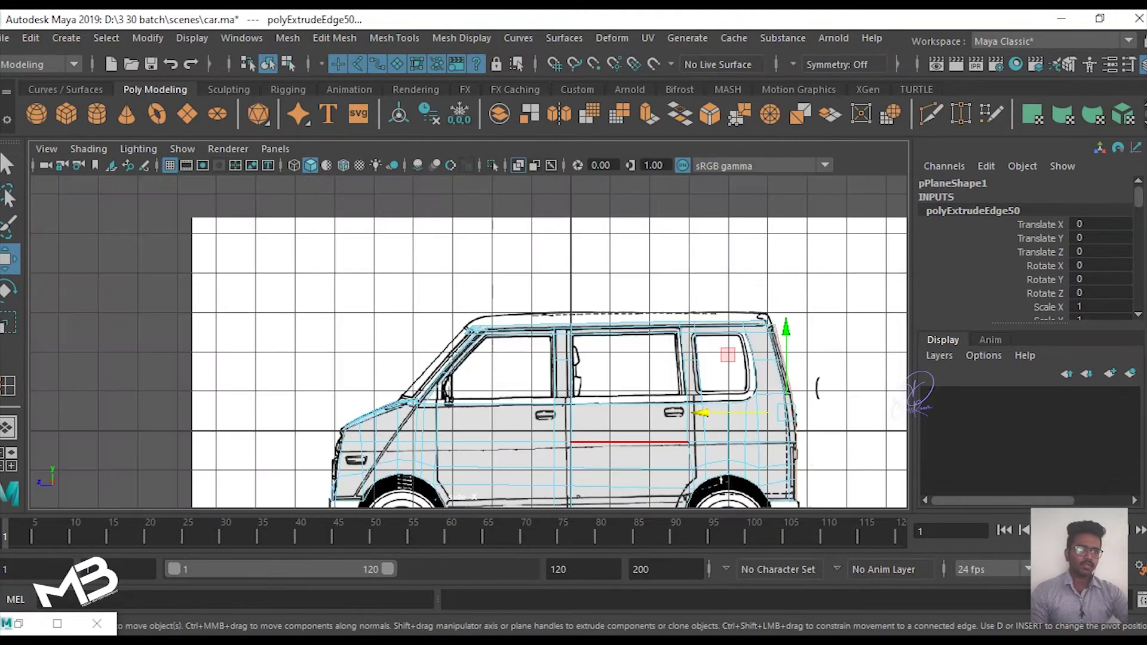
middle_click_drag(817, 389, 542, 412, "alt")
scroll(542, 412, "up", 5)
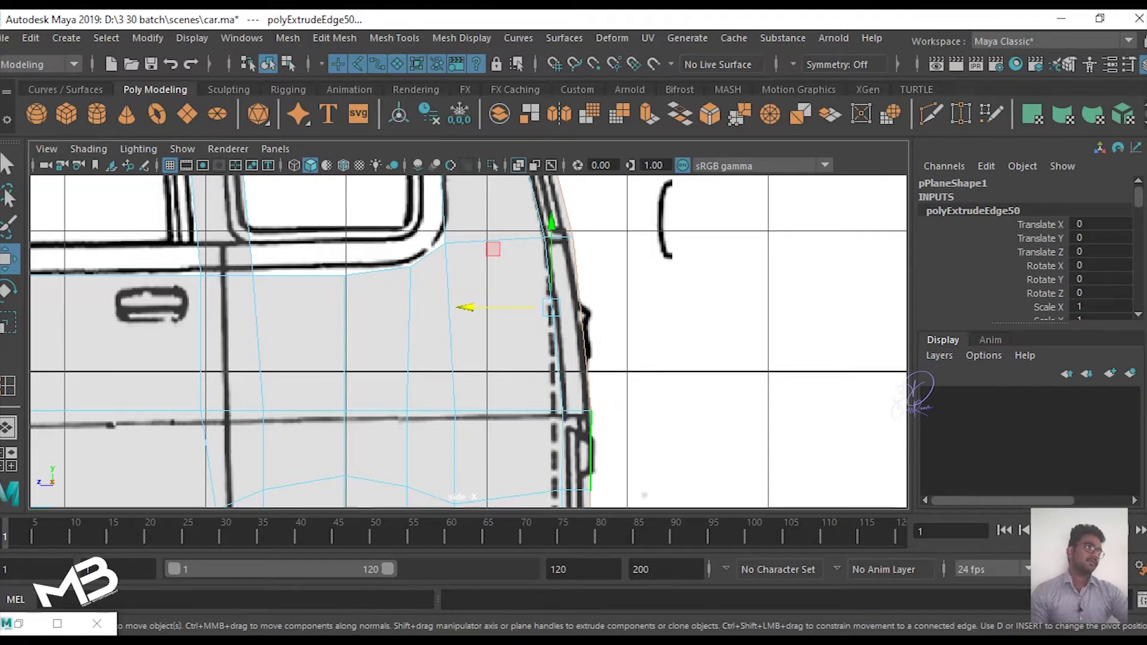
key("a")
key("space")
key("space")
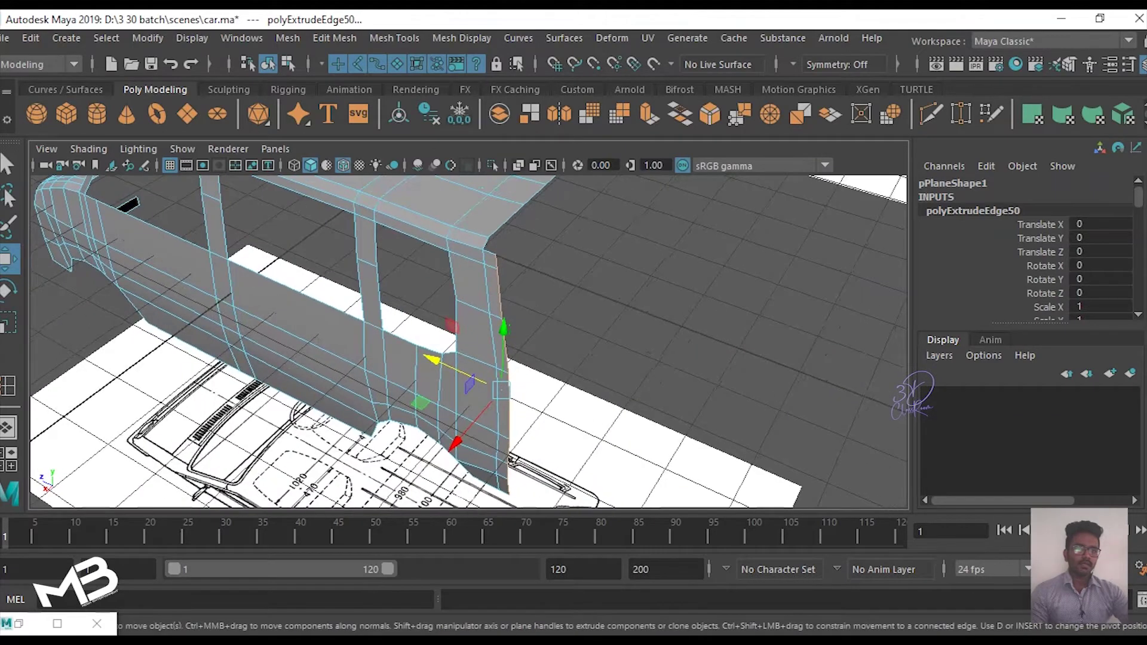
left_click_drag(466, 298, 454, 371, "alt")
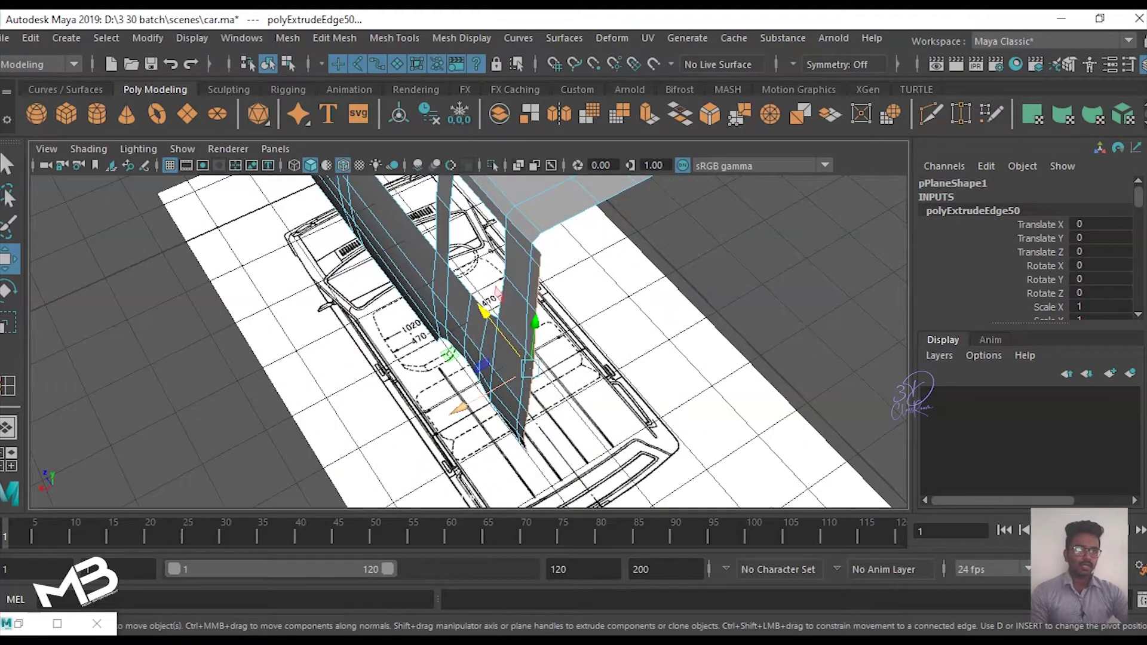
left_click_drag(529, 365, 535, 361)
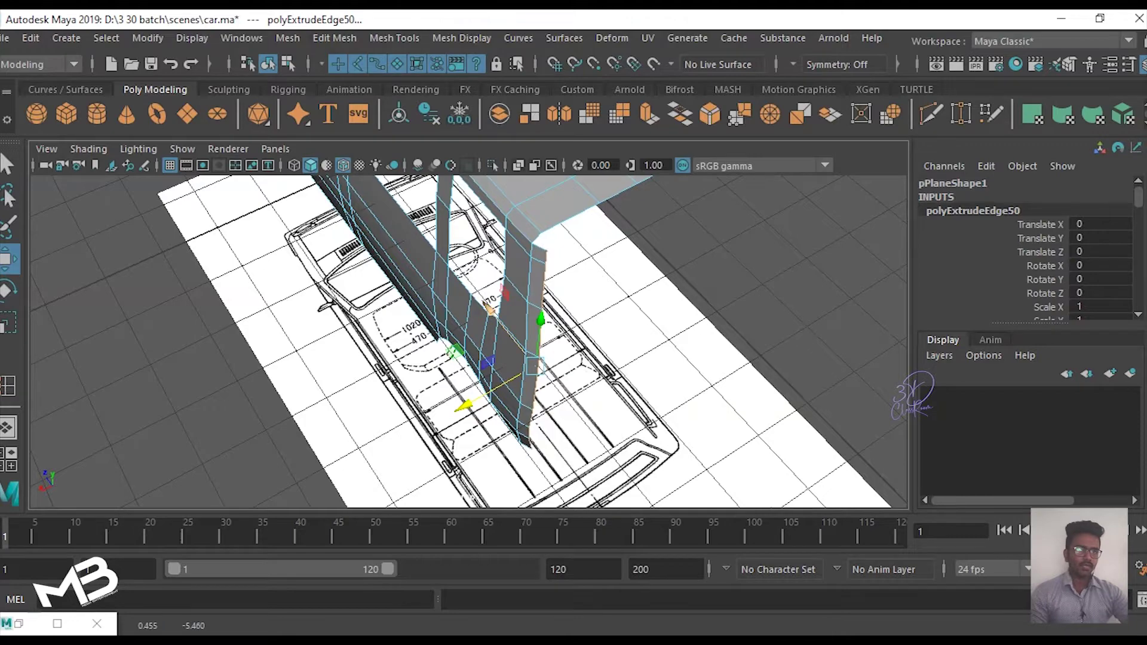
left_click_drag(478, 334, 418, 269, "alt")
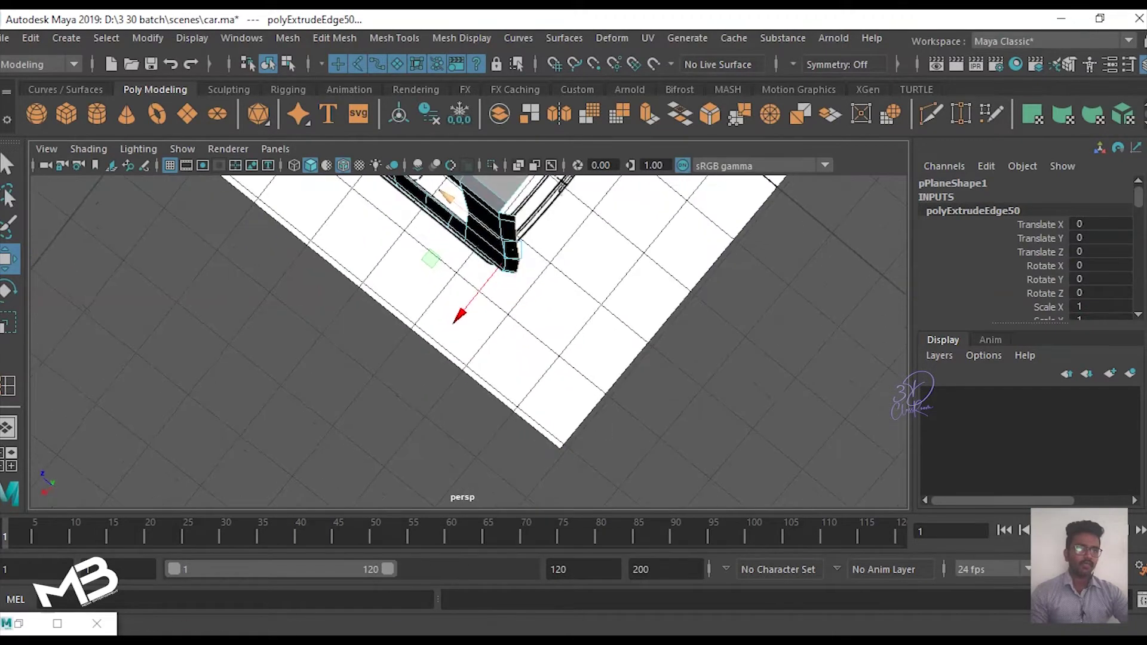
Step: Extrude the edge again around the rear corner, creating polyExtrudeEdge51
scroll(469, 335, "up", 1)
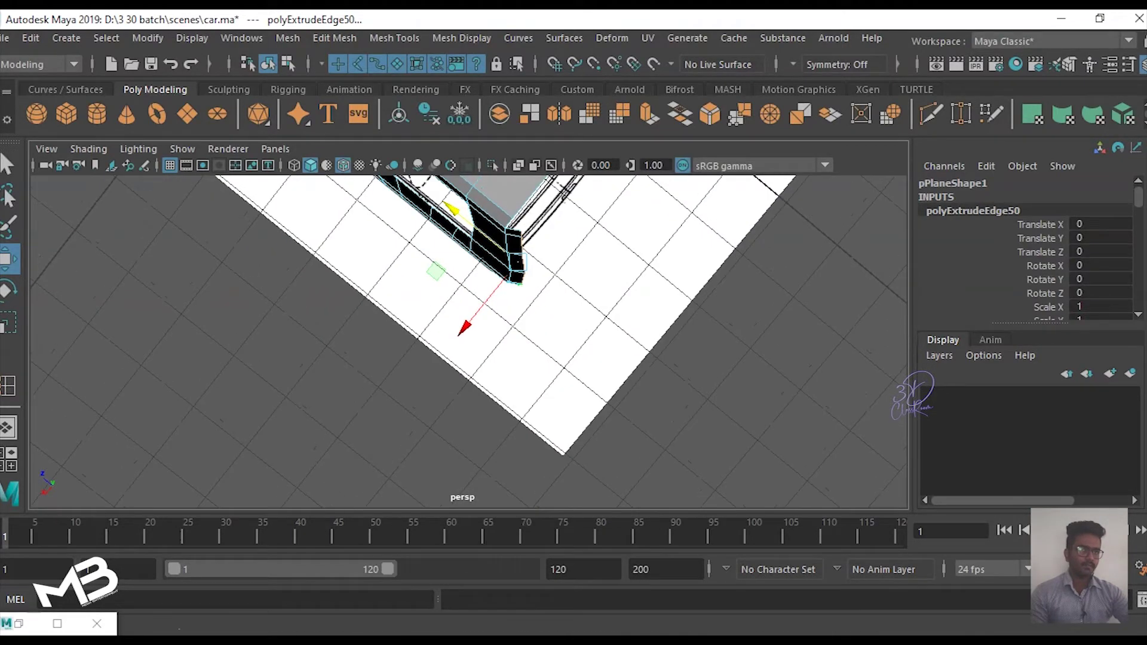
scroll(469, 335, "up", 2)
left_click_drag(479, 373, 479, 371, "shift")
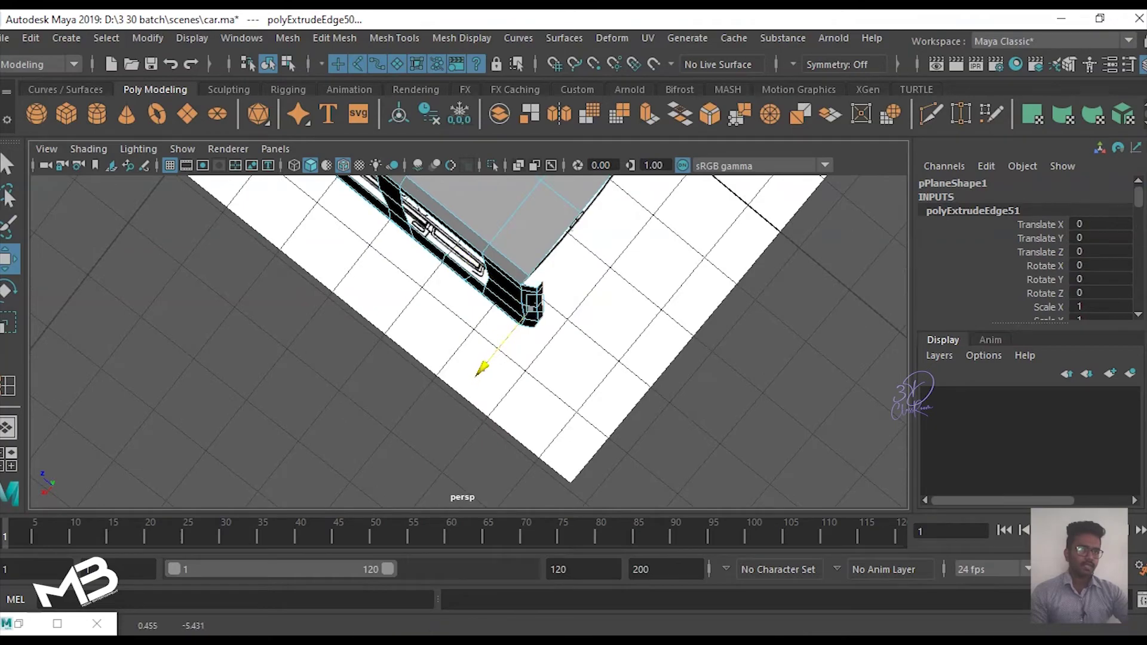
mouse_move(478, 371)
left_mouse_down("alt")
mouse_move(419, 334)
mouse_move(382, 358)
mouse_move(335, 287)
mouse_move(383, 311)
left_mouse_up("alt")
key("space")
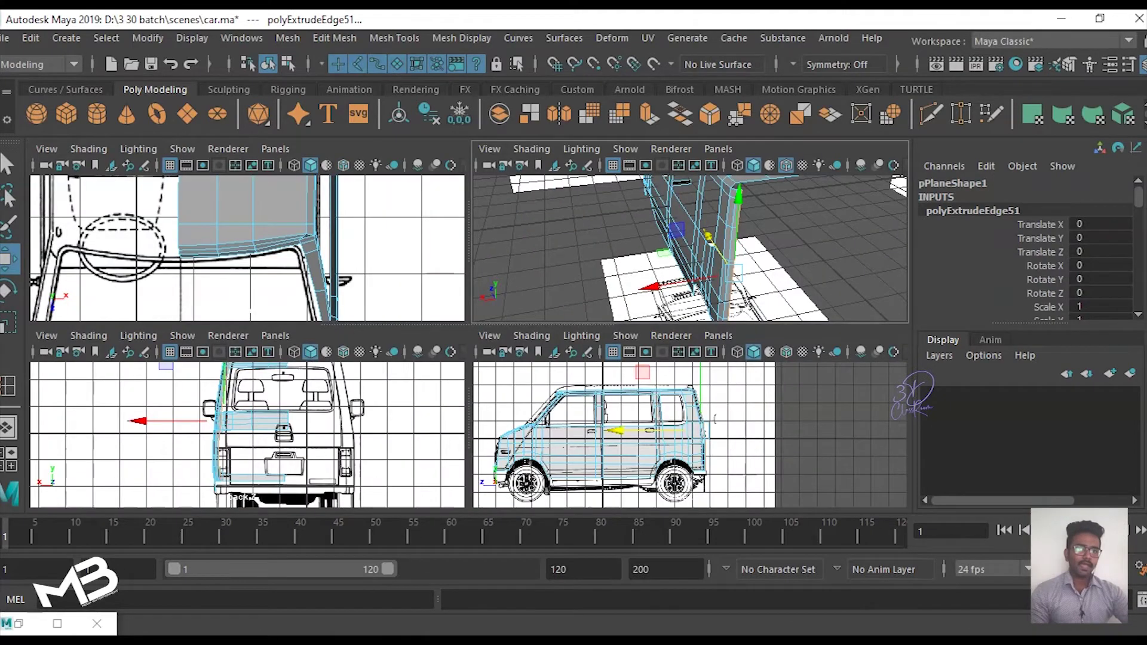
Step: In the back view, slide the new edge across the van's back
key("space")
left_click_drag(380, 337, 394, 338)
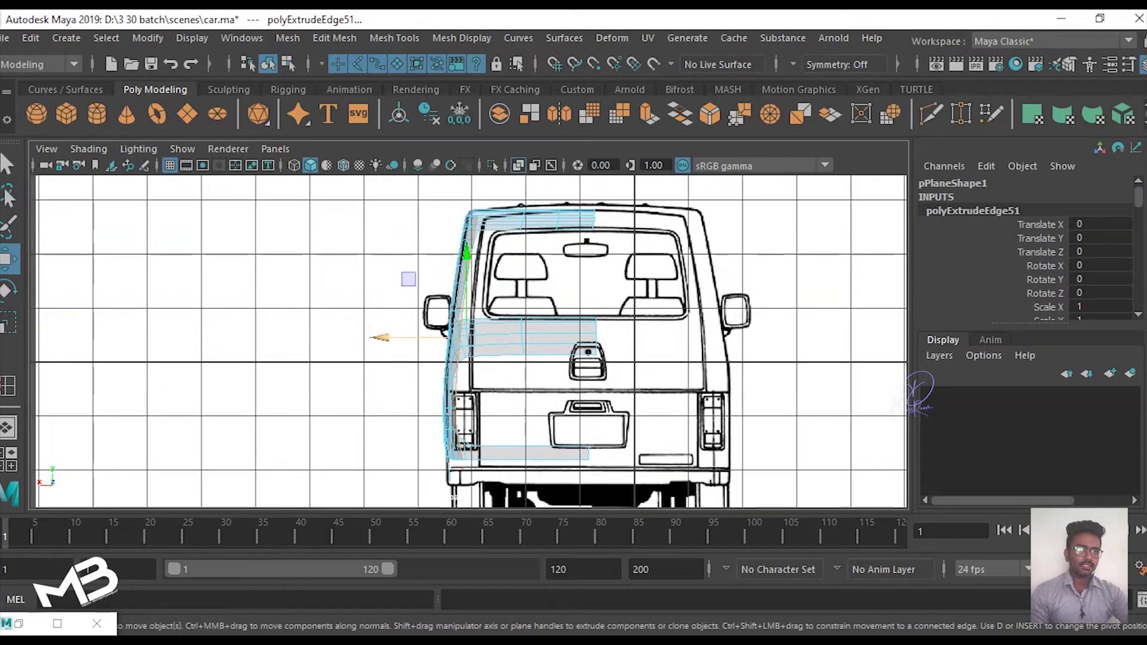
key("r")
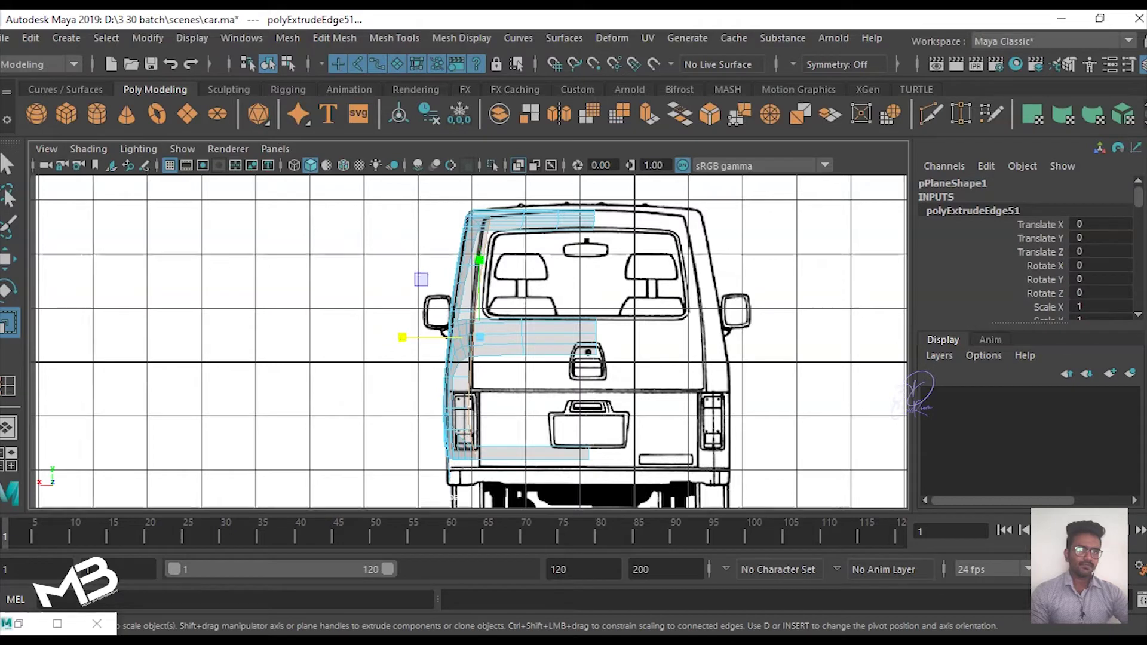
scroll(392, 342, "up", 3)
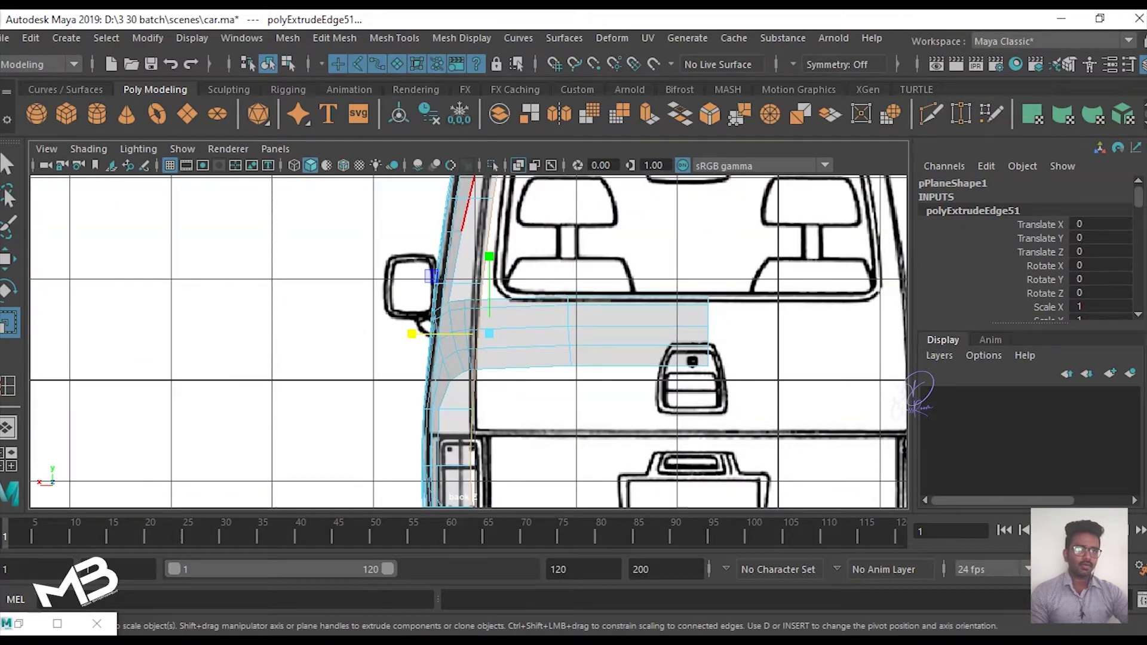
key("e")
key("w")
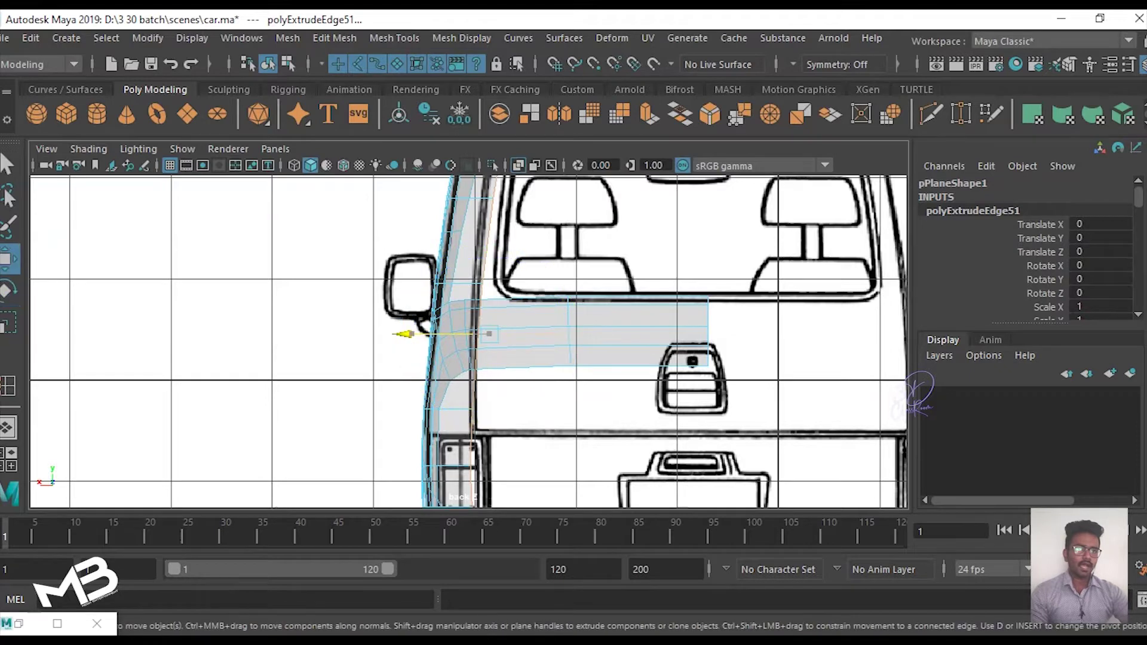
scroll(379, 342, "down", 3)
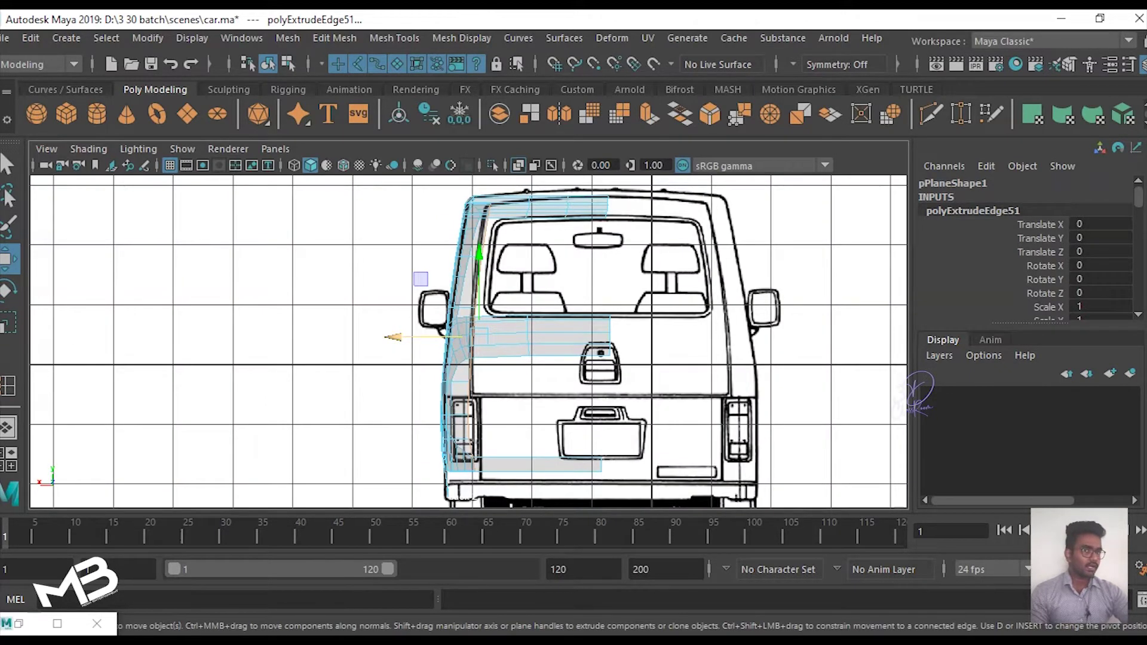
Step: Extrude another strip (polyExtrudeEdge52), scale its edge straight, and place it on the centre line
left_click_drag(392, 337, 471, 338, "shift")
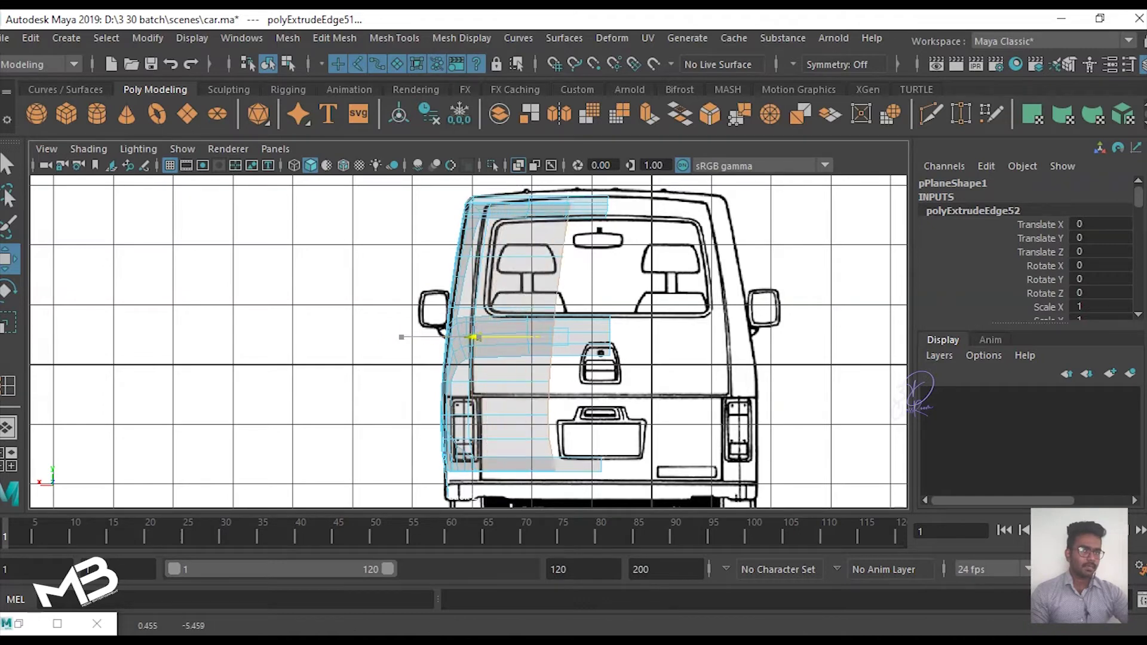
left_click_drag(472, 338, 589, 338, "shift")
key("r")
left_click_drag(512, 337, 590, 337)
key("w")
left_click(506, 338)
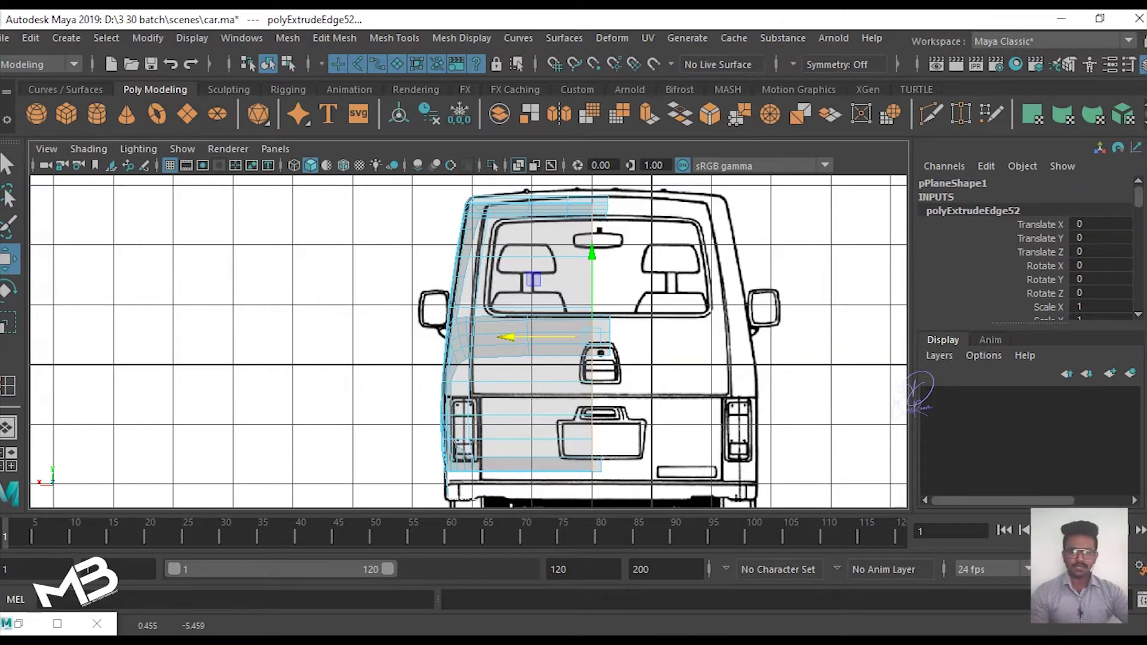
left_click_drag(505, 337, 521, 337)
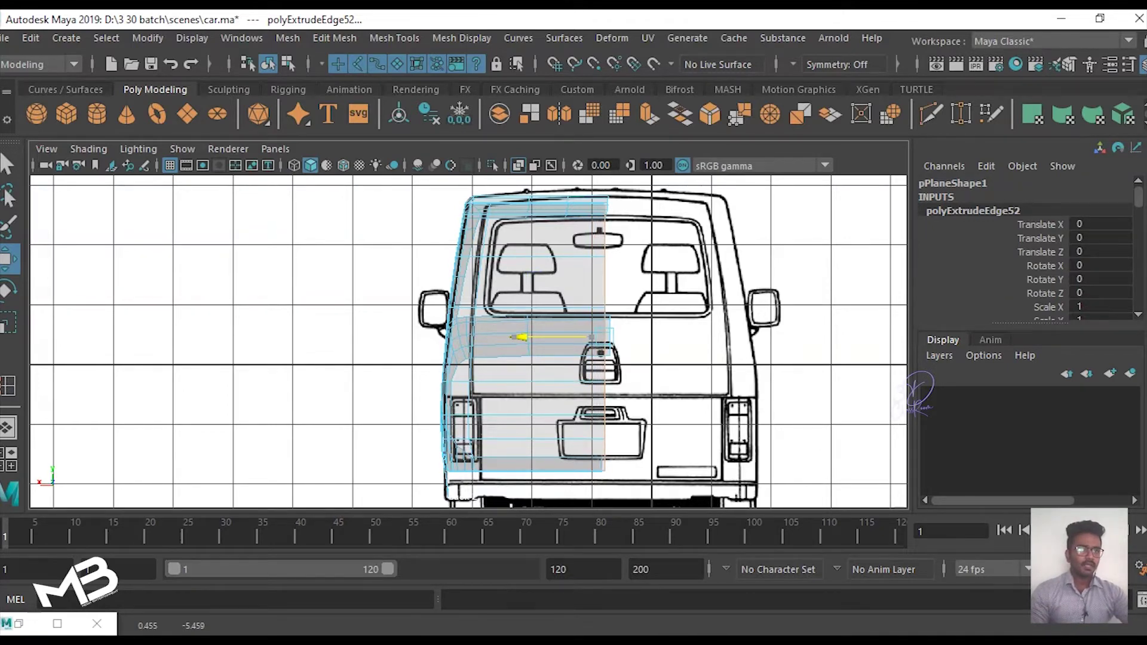
key("space")
key("space")
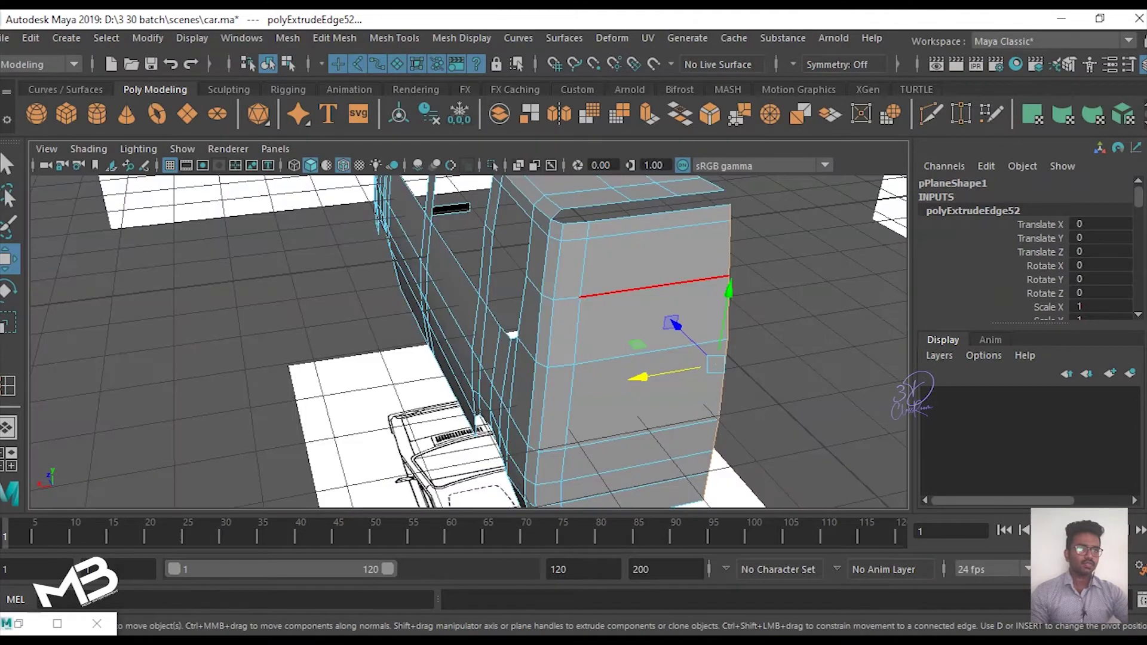
Step: Inspect the new back panel and return to Object Mode on pPlane1
left_click_drag(466, 341, 538, 299, "alt")
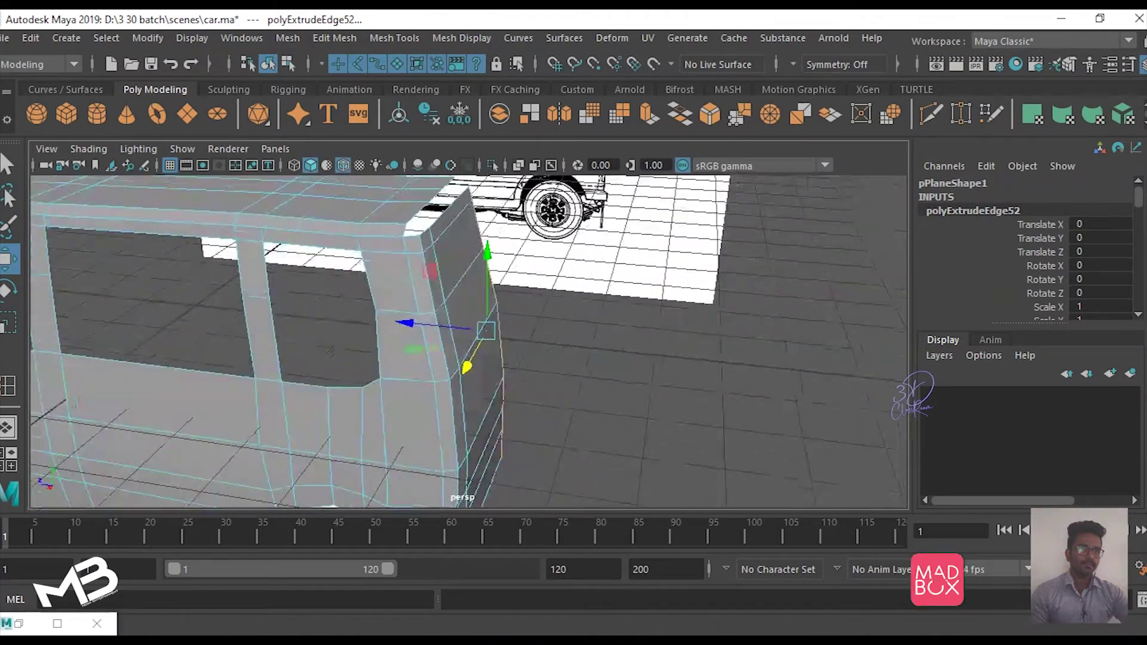
scroll(466, 341, "up", 2)
left_click_drag(466, 341, 418, 323, "alt")
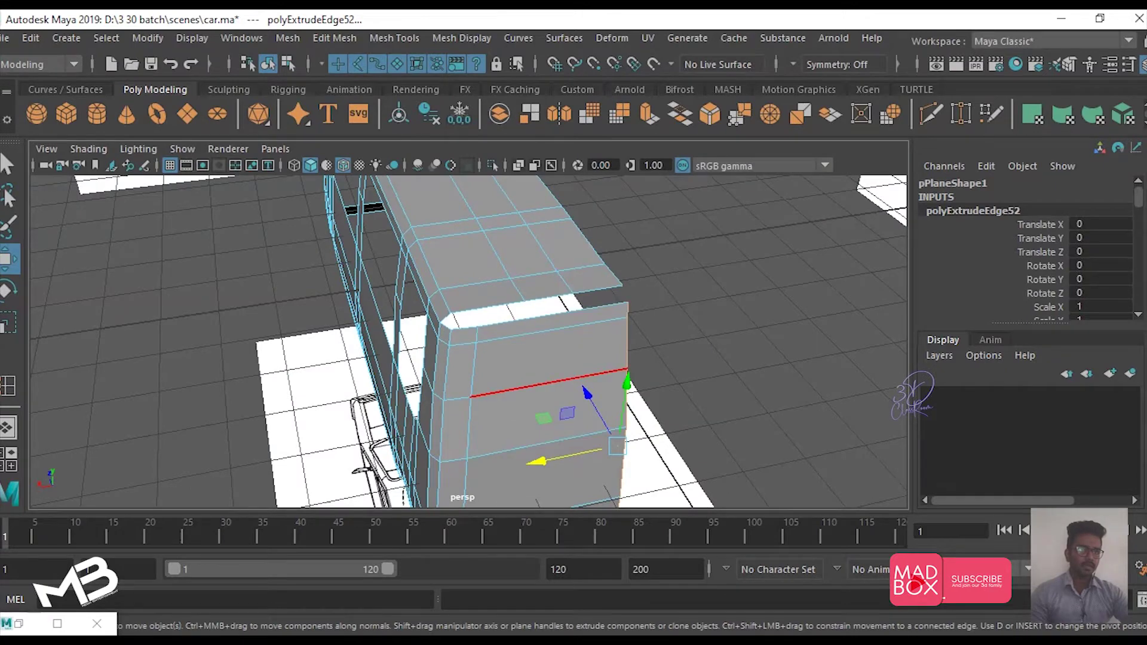
right_click_drag(541, 201, 621, 154)
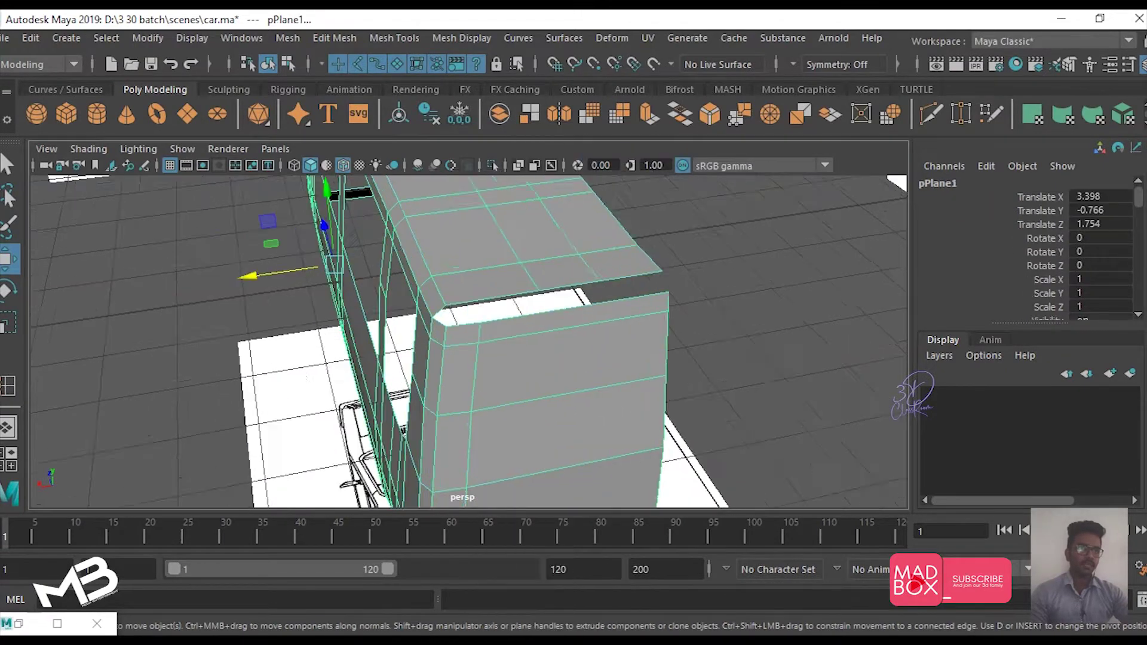
scroll(466, 341, "up", 2)
scroll(466, 340, "up", 2)
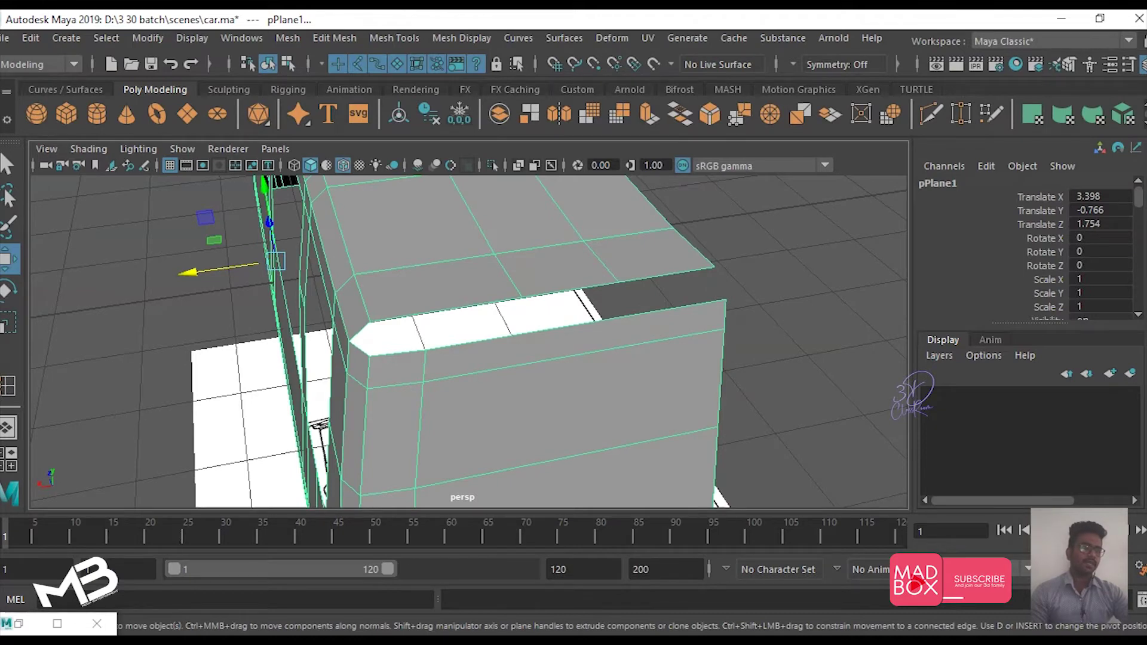
Step: Insert two edge loops across the body's open strip
right_click_drag(550, 239, 487, 251, "shift")
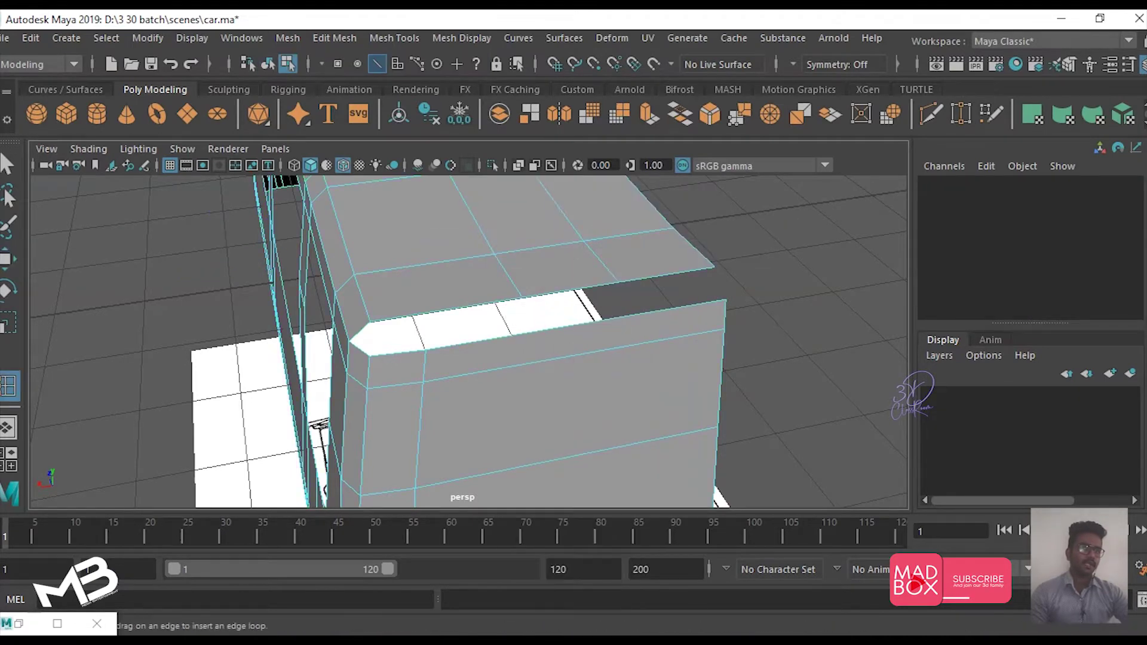
left_click(539, 361)
left_click_drag(538, 361, 604, 335, "alt")
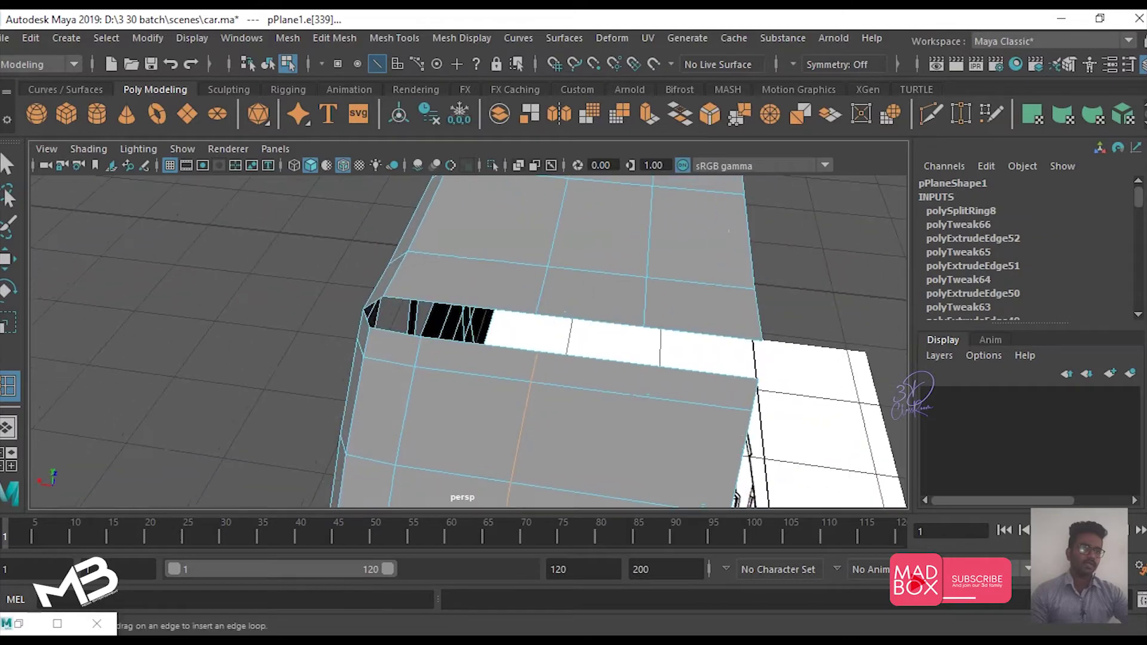
left_click(630, 394)
key("q")
Step: Check the strip's side edges, then add a third edge loop near the corner
left_click(658, 367)
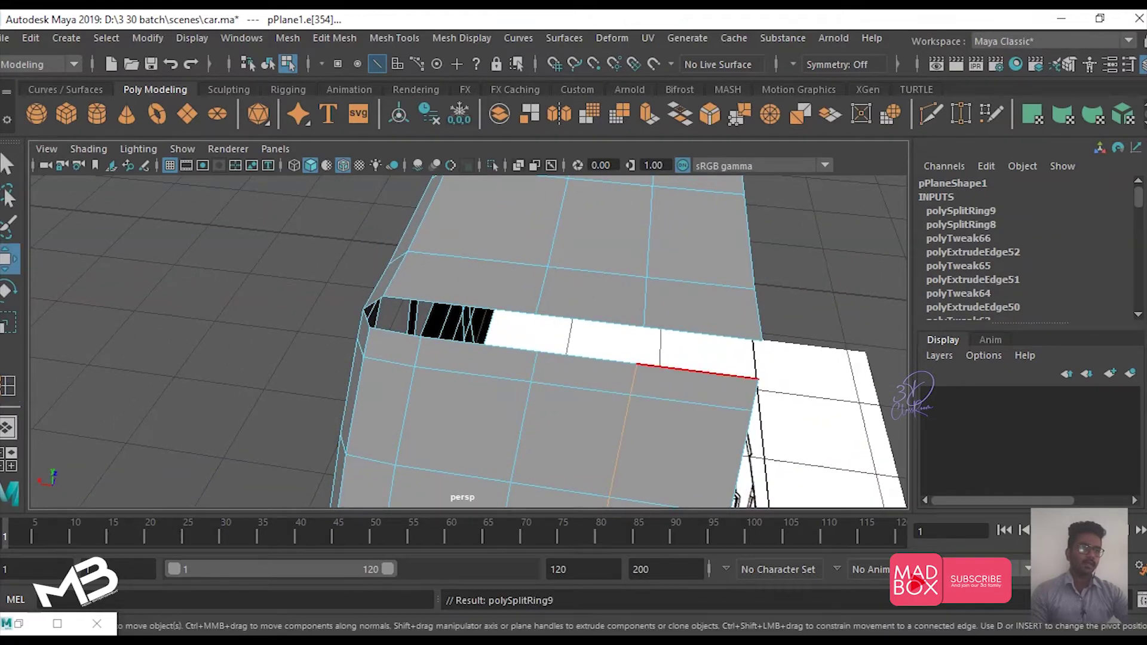
key("w")
left_click(597, 323)
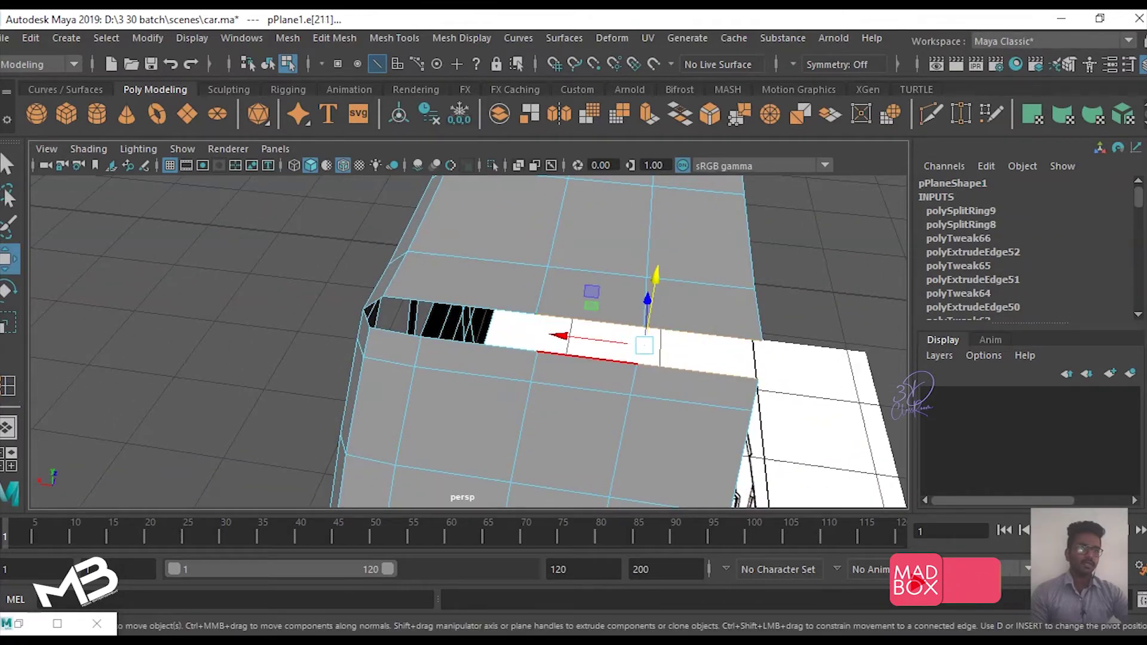
left_click(460, 306, "shift")
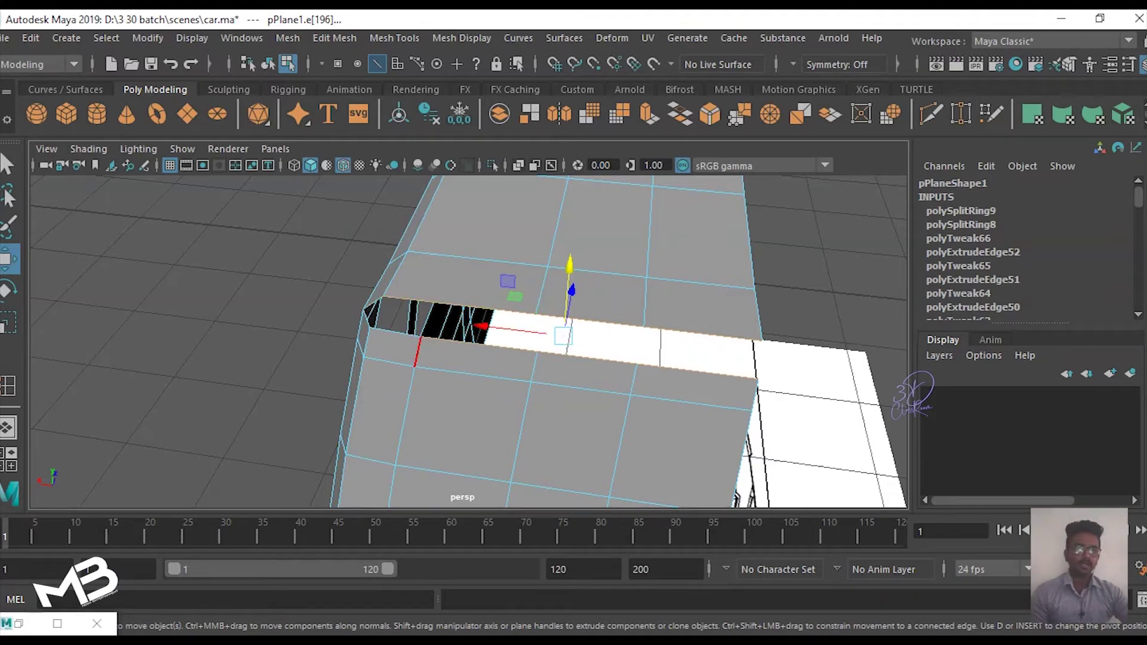
left_click(417, 350, "shift")
right_click_drag(472, 191, 537, 168)
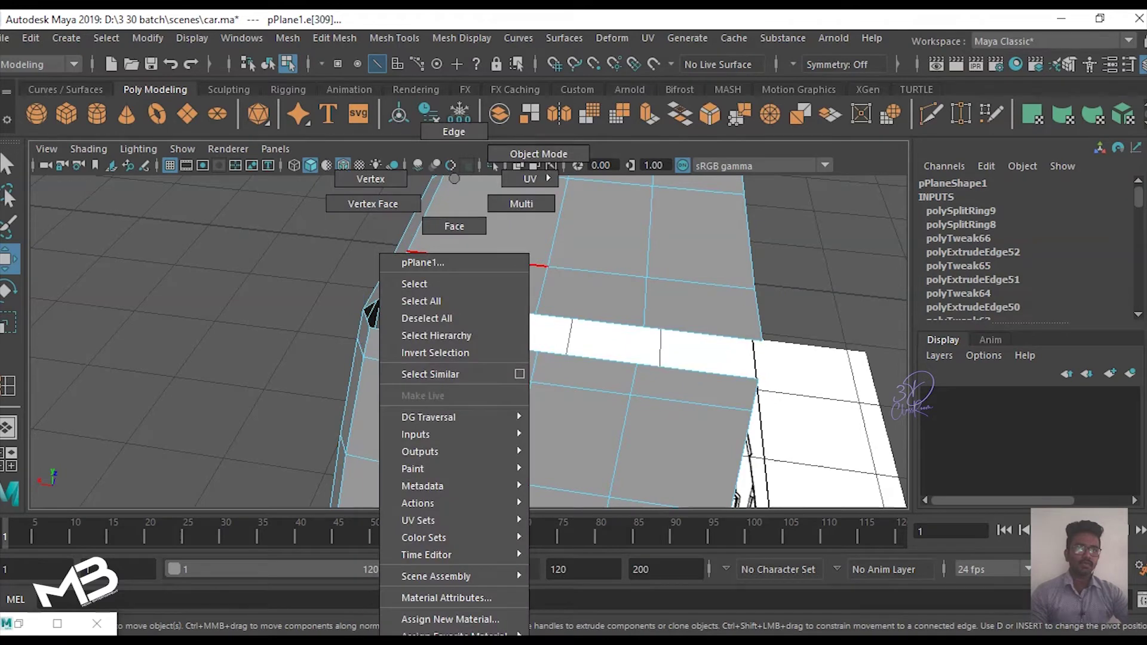
right_click_drag(518, 220, 472, 242, "shift")
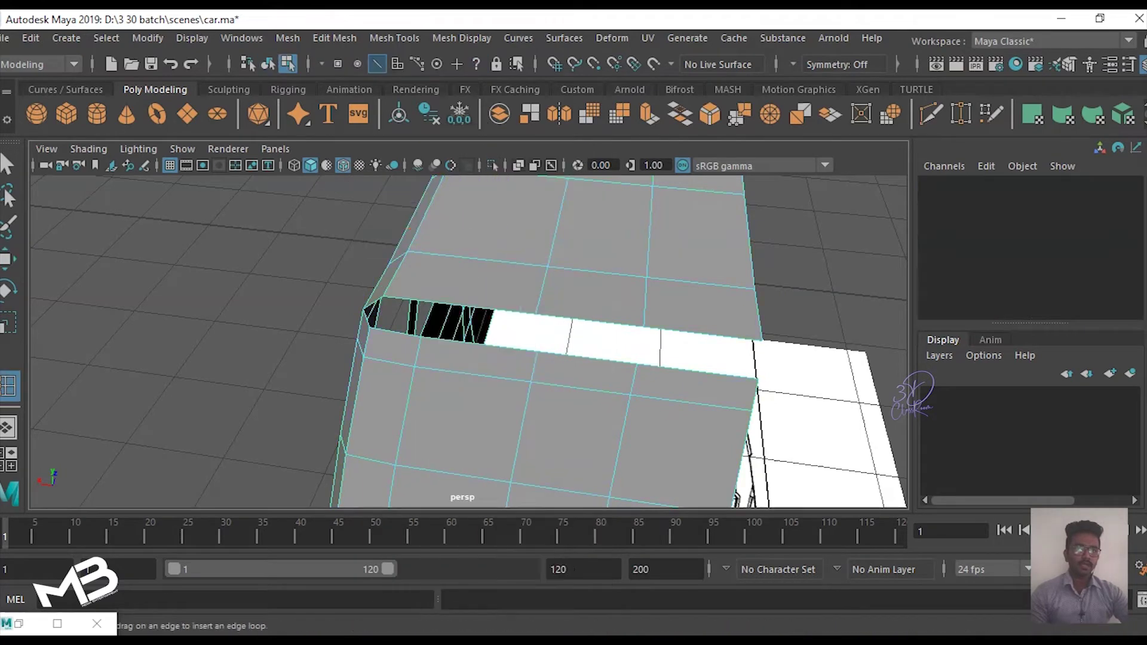
left_click(412, 302)
key("w")
Step: Select opposite edges across the gap and bridge them (polyBridgeEdge7)
left_click(412, 320)
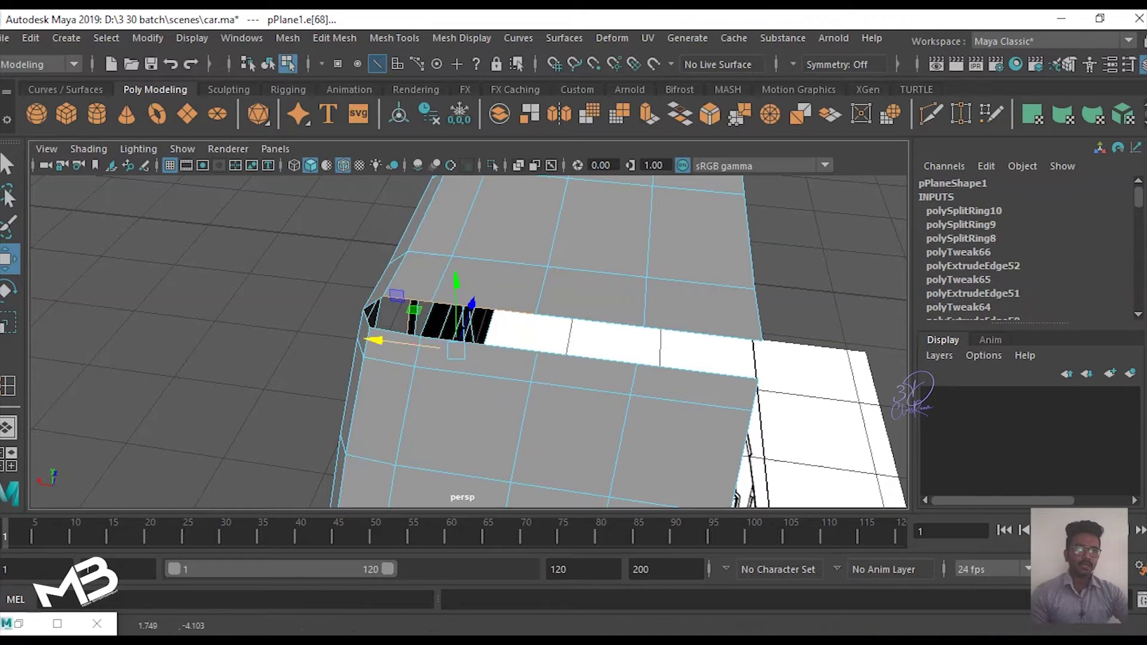
left_click_drag(359, 335, 334, 326)
left_click(696, 370, "shift")
left_click(703, 335, "shift")
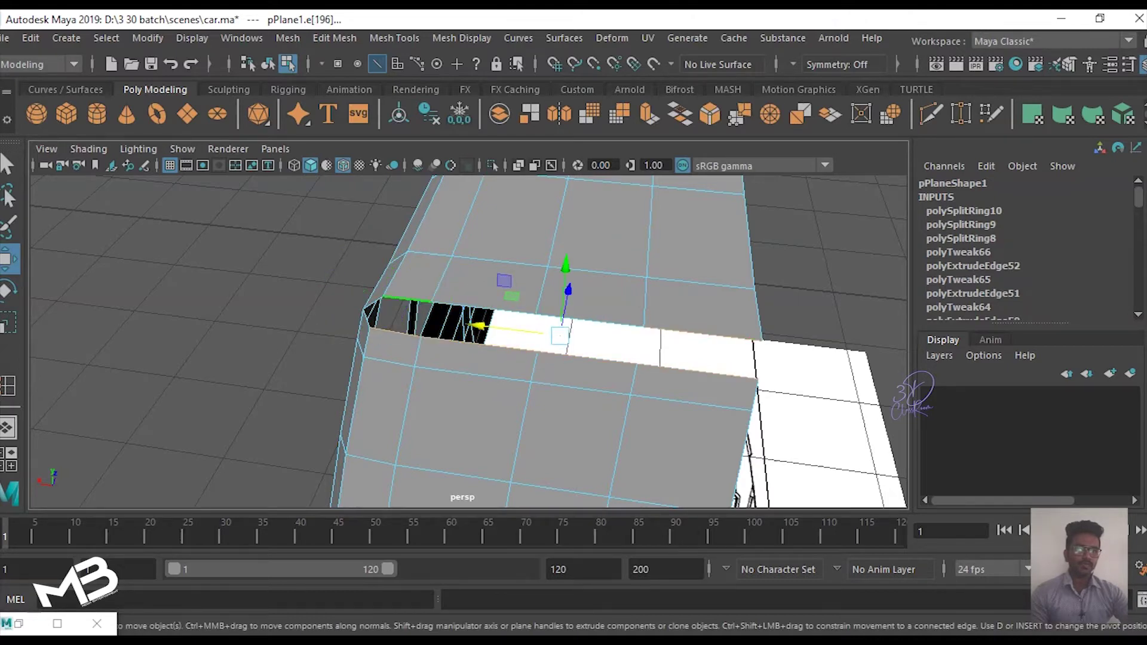
right_click_drag(571, 325, 526, 529, "shift")
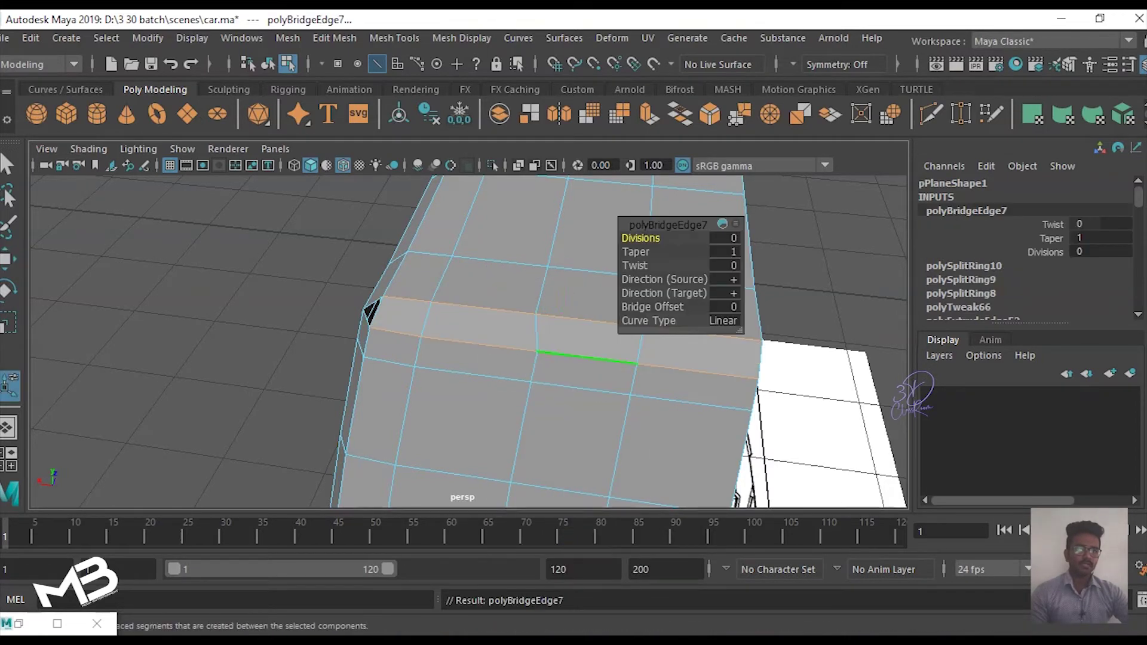
Step: Scale the centre edge loop flat
left_click_drag(370, 311, 366, 318, "alt")
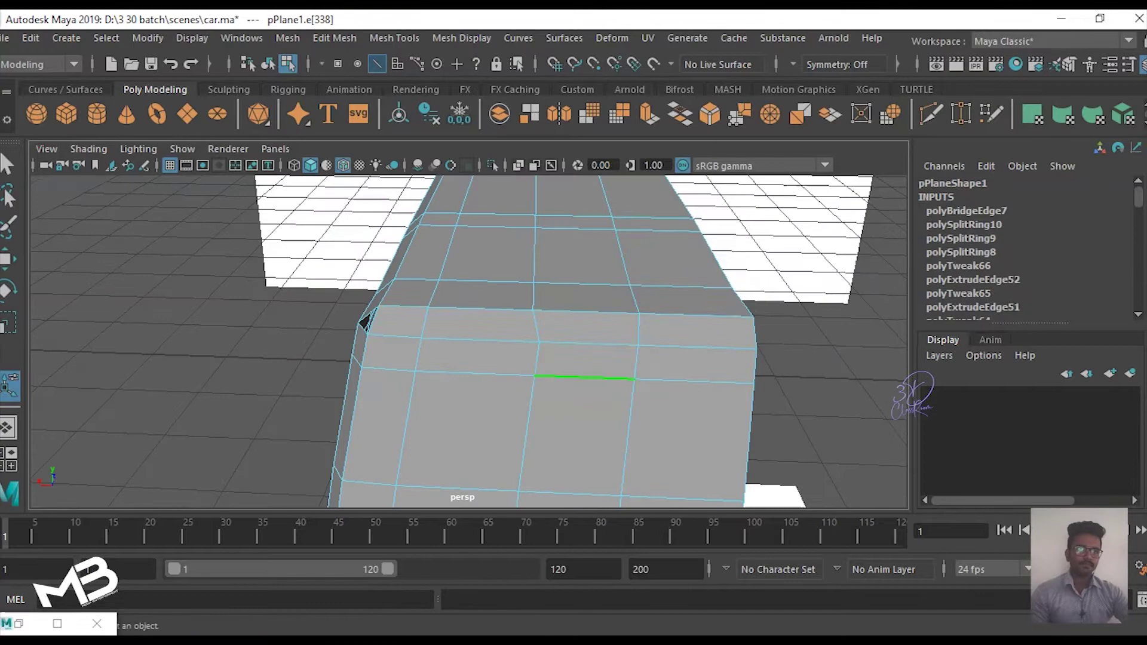
key("r")
middle_click_drag(363, 320, 363, 320)
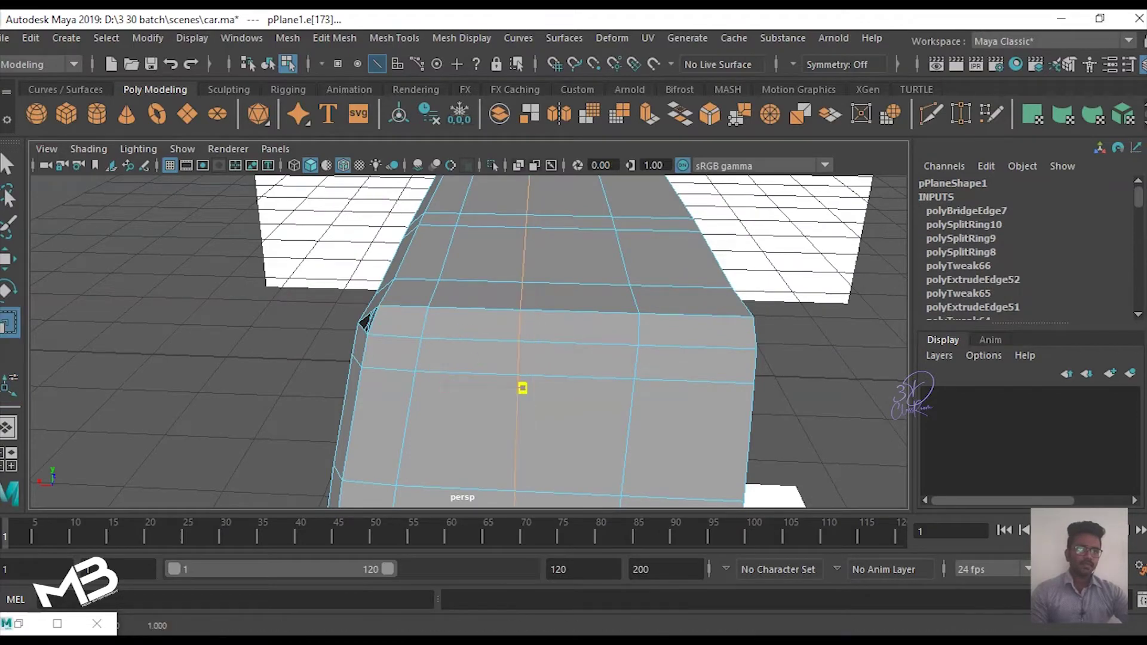
mouse_move(366, 322)
left_mouse_down("alt")
mouse_move(383, 251)
mouse_move(434, 287)
mouse_move(407, 298)
mouse_move(383, 287)
mouse_move(454, 334)
left_mouse_up("alt")
scroll(383, 287, "up", 5)
Step: Fill the leftover triangular hole at the corner (polyCloseBorder3)
left_click(466, 390)
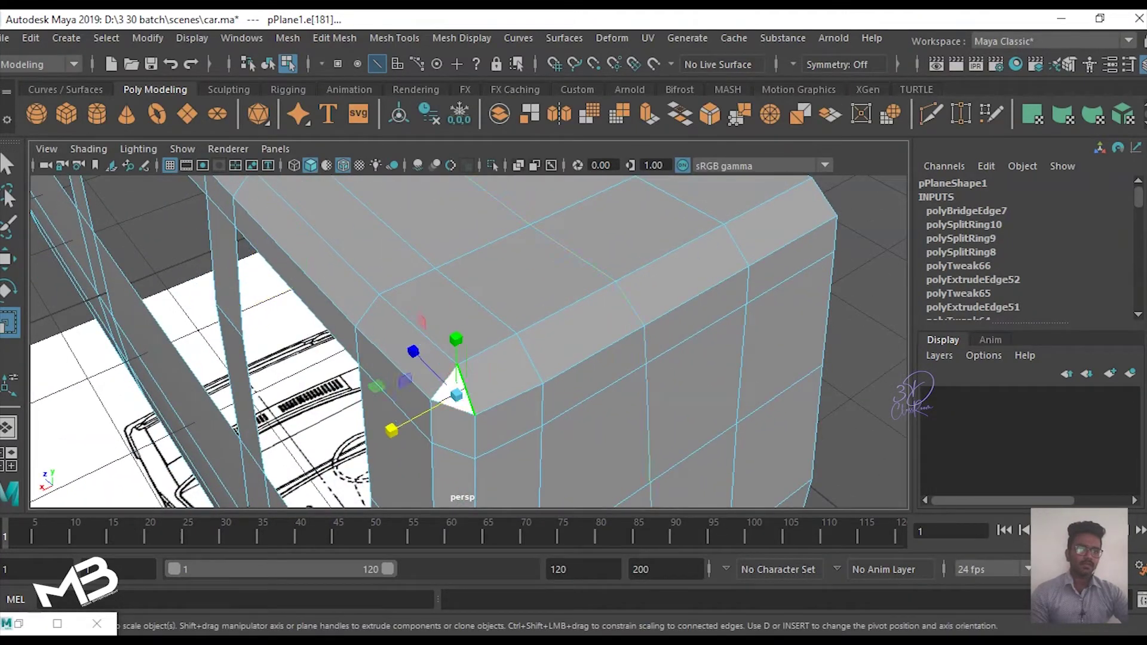
right_click_drag(459, 383, 475, 430, "shift")
mouse_move(475, 431)
left_mouse_down("alt")
mouse_move(412, 299)
mouse_move(326, 287)
left_mouse_up("alt")
scroll(480, 404, "up", 2)
scroll(479, 404, "up", 2)
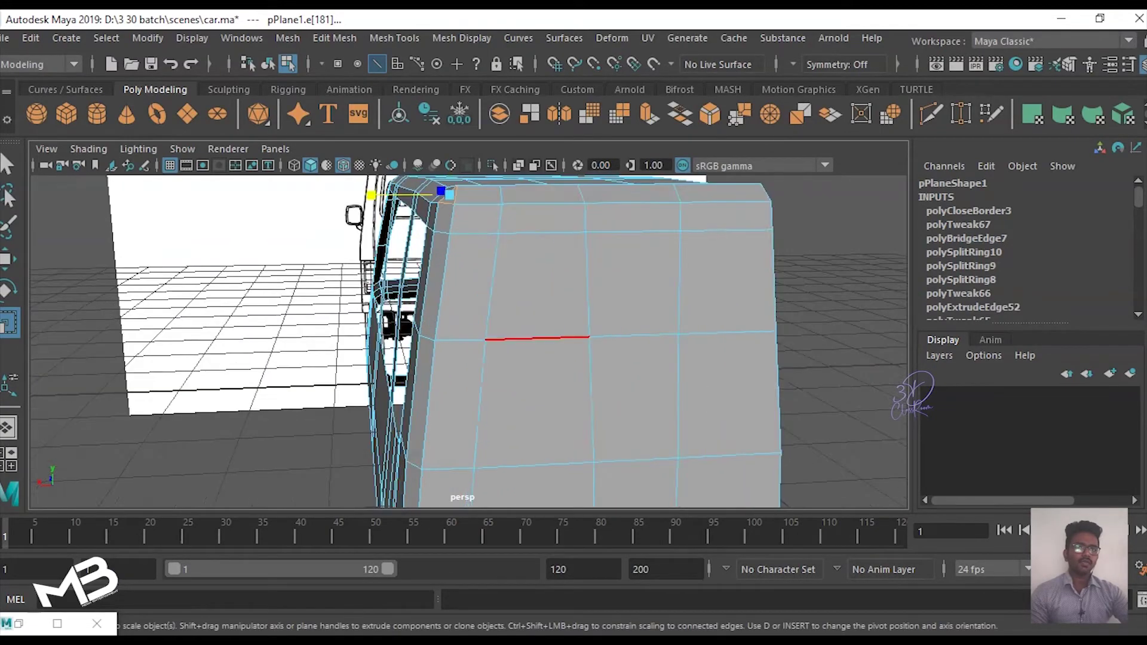
Step: Orbit around the finished rear panel and select one of its faces
left_click_drag(538, 335, 549, 394, "alt")
left_click_drag(640, 478, 532, 389, "alt")
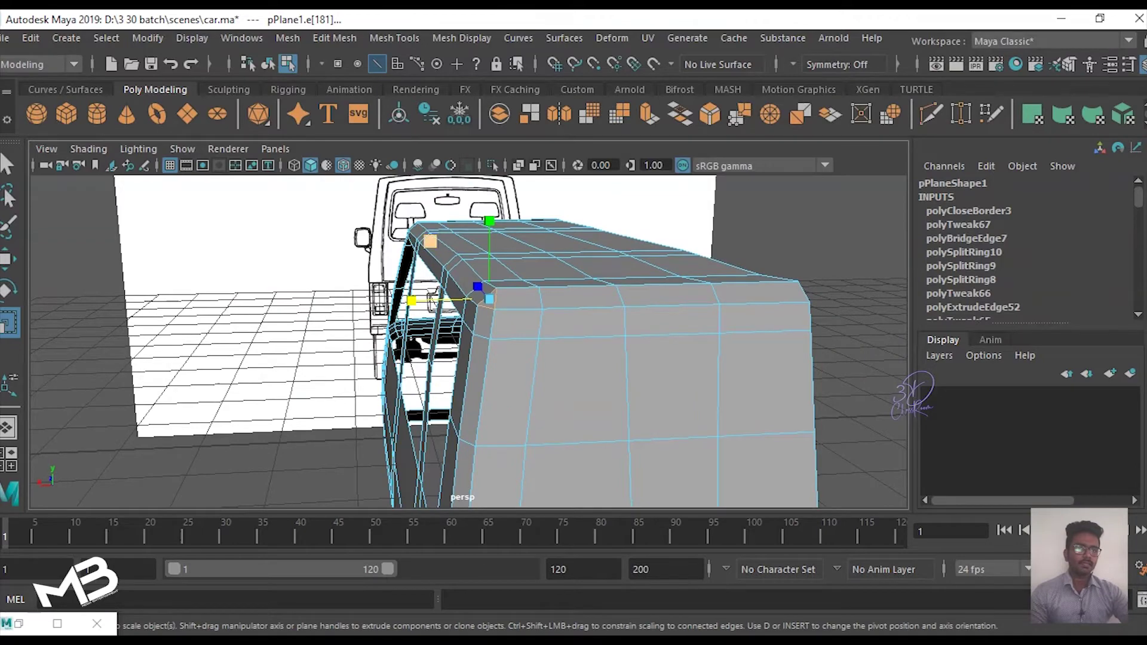
mouse_move(583, 337)
left_mouse_down("alt")
mouse_move(512, 307)
mouse_move(463, 359)
mouse_move(446, 335)
left_mouse_up("alt")
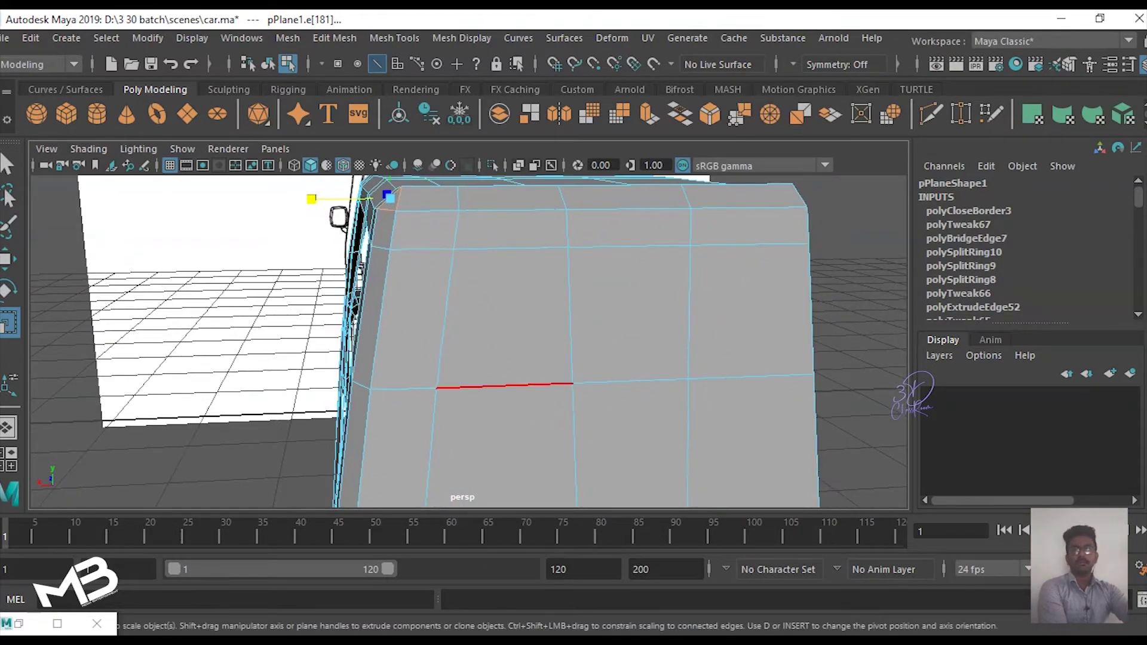
scroll(538, 371, "down", 5)
scroll(538, 365, "down", 1)
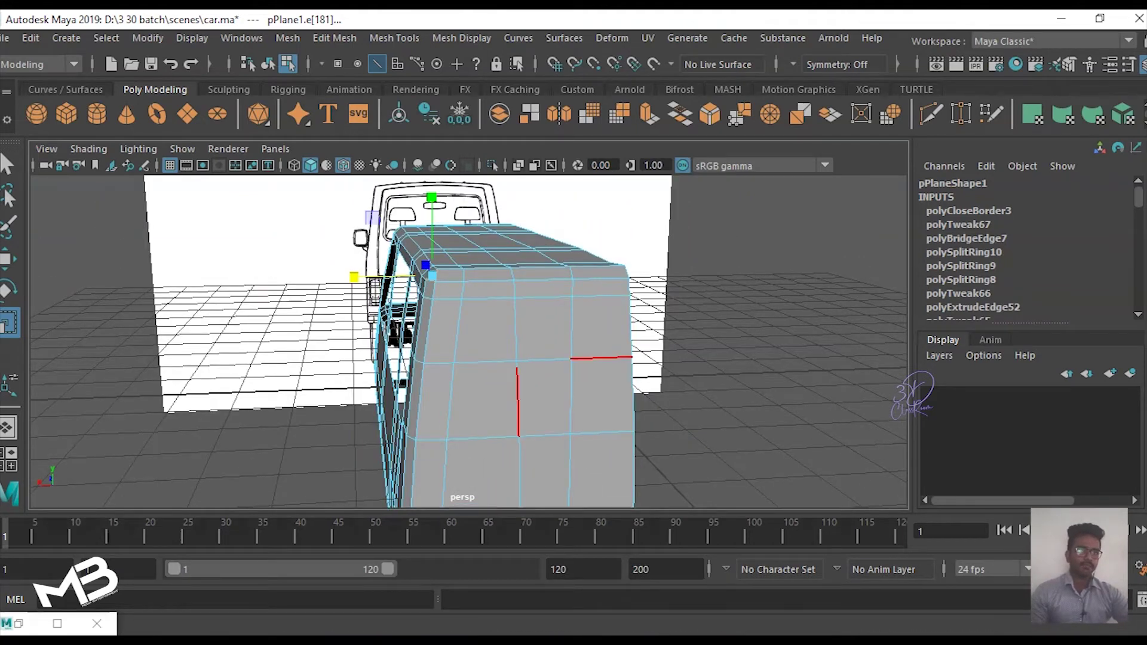
left_click_drag(484, 362, 508, 362, "alt")
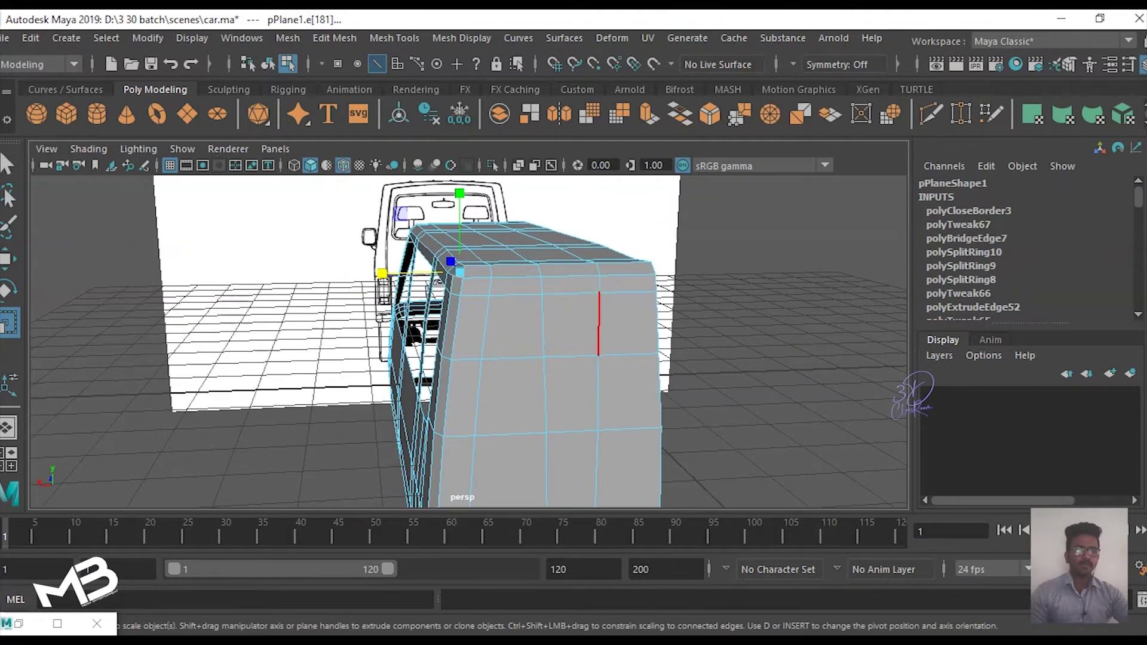
right_click_drag(550, 245, 585, 226)
left_click(511, 325)
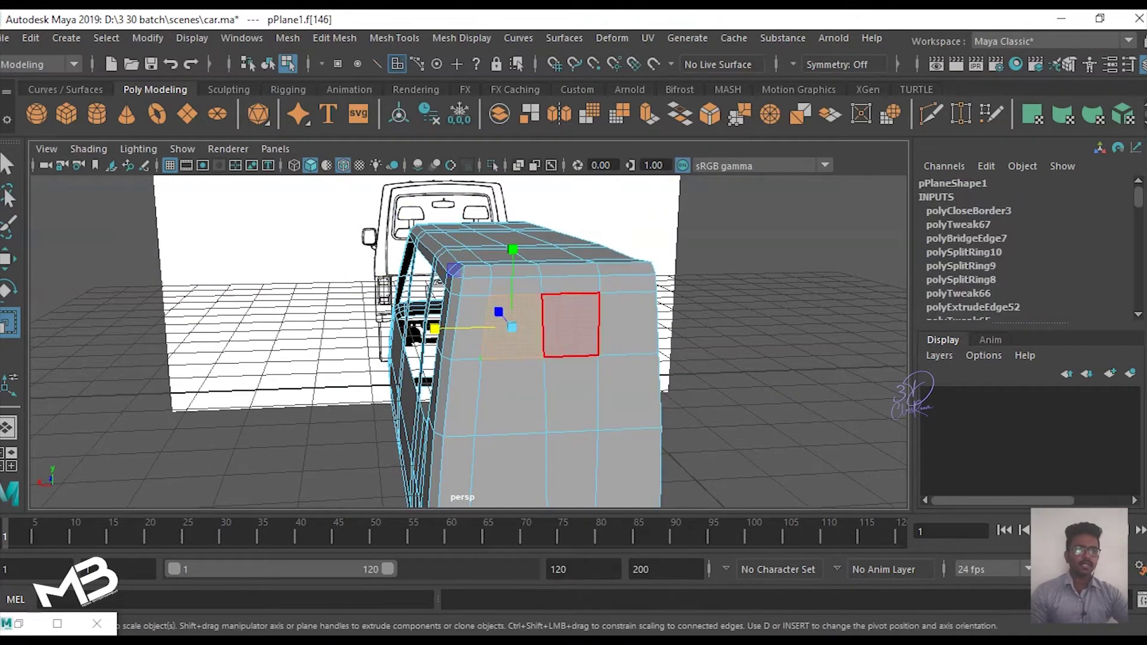
Step: Select the remaining upper and lower rear-panel faces of the van
left_click(628, 323, "shift")
left_click(570, 395, "shift")
left_click(627, 388, "shift")
left_click(516, 396, "shift")
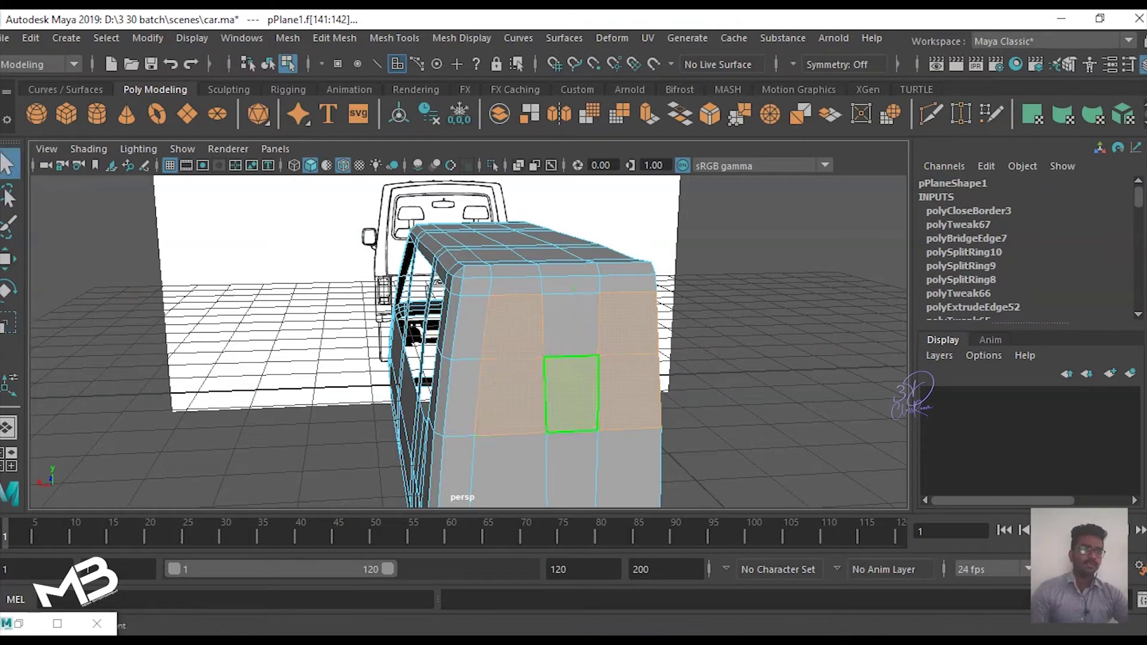
left_click(571, 326, "shift")
scroll(601, 401, "up", 5)
Step: Extrude the selected rear-panel faces, then undo the extrusion
key("r")
scroll(601, 401, "down", 5)
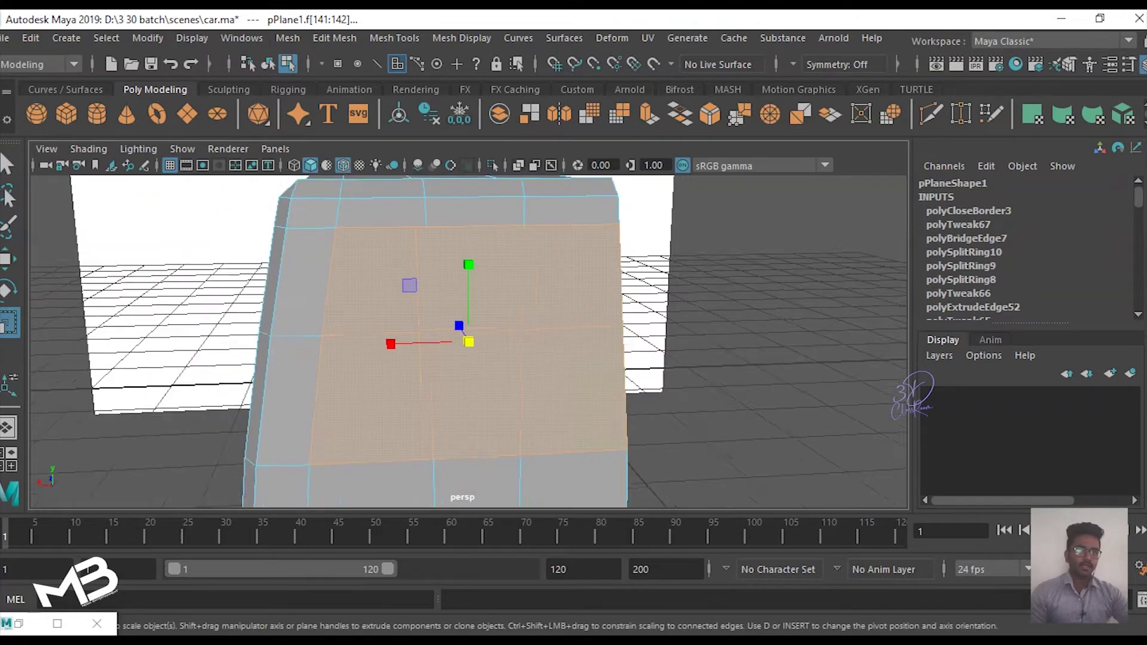
key("ctrl+e")
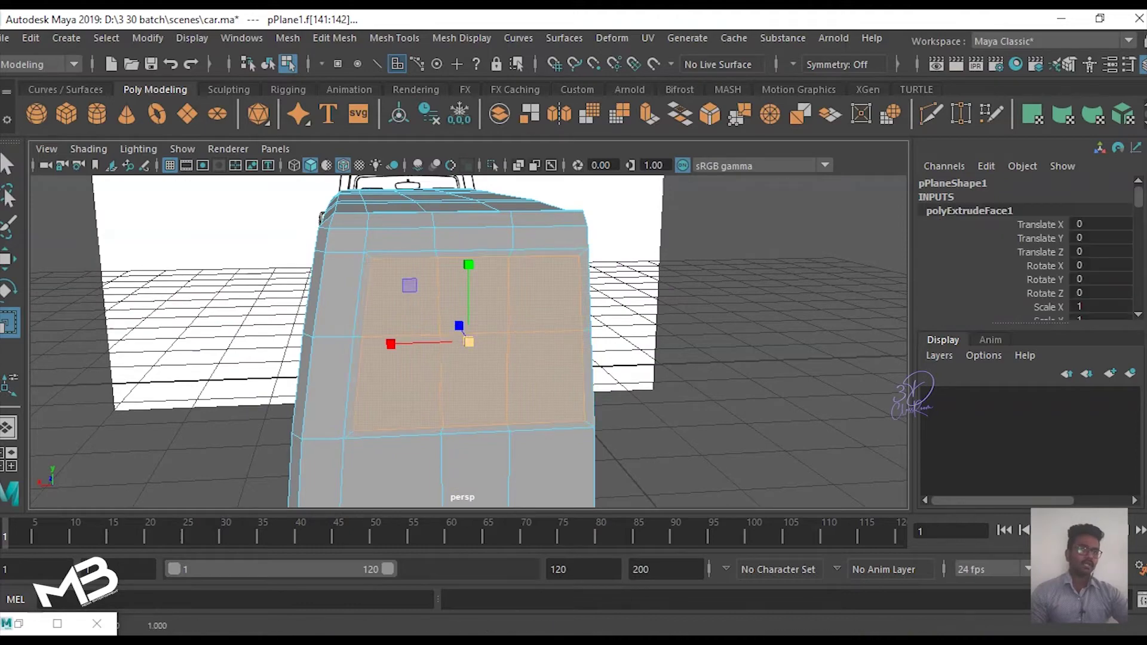
key("ctrl+z")
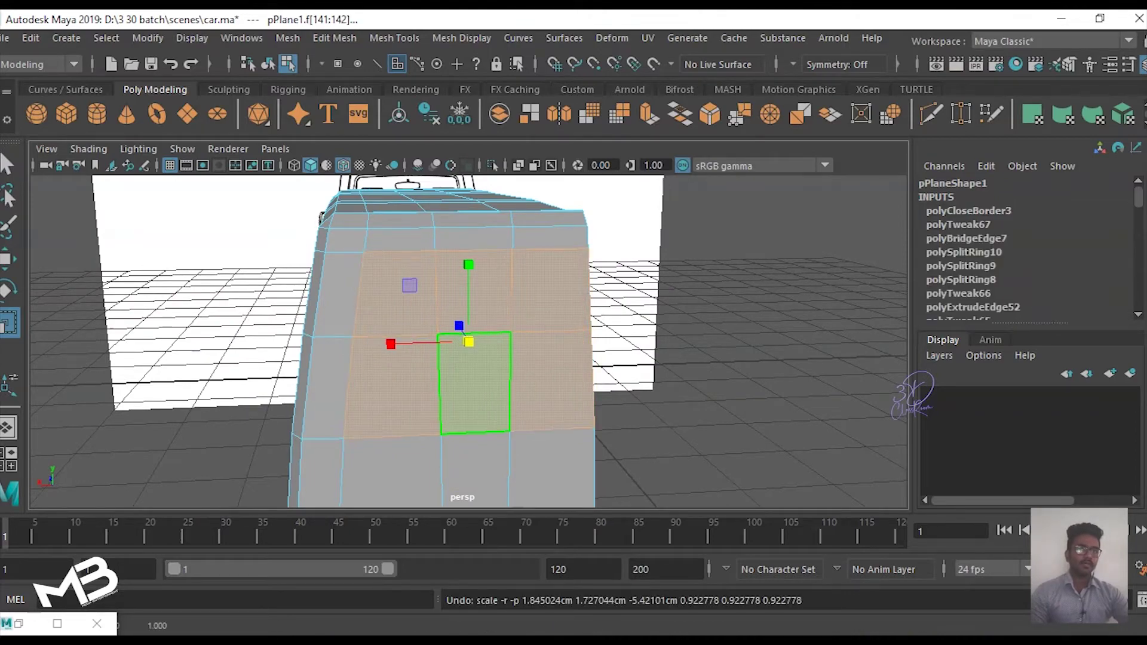
left_click_drag(400, 385, 538, 382, "alt")
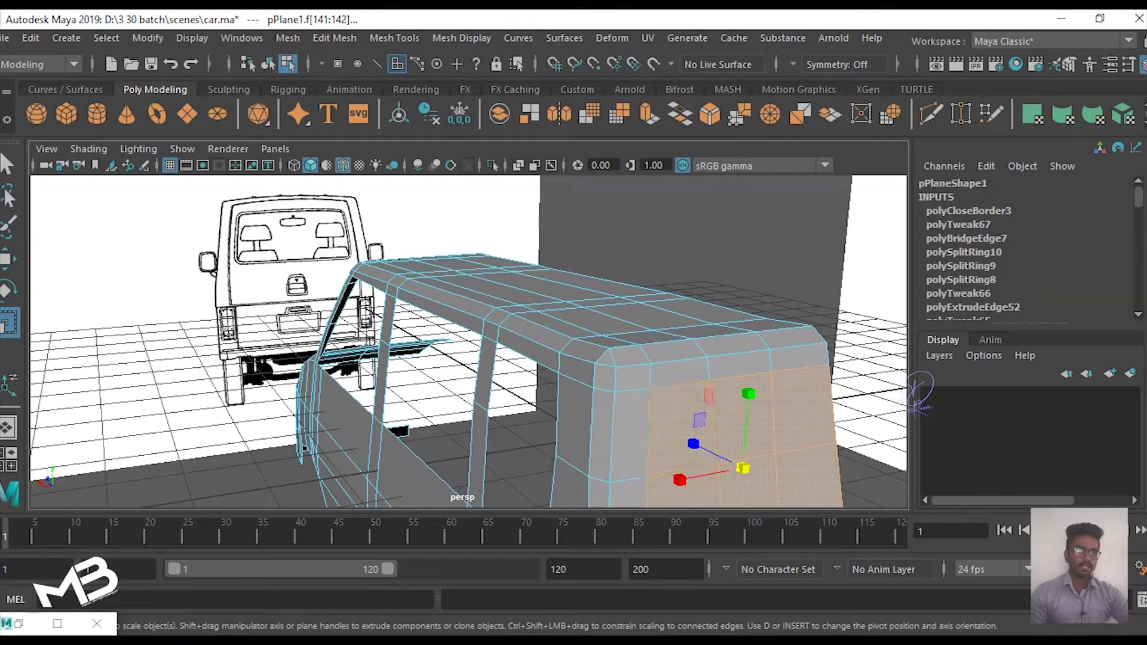
middle_click_drag(800, 410, 663, 382, "alt")
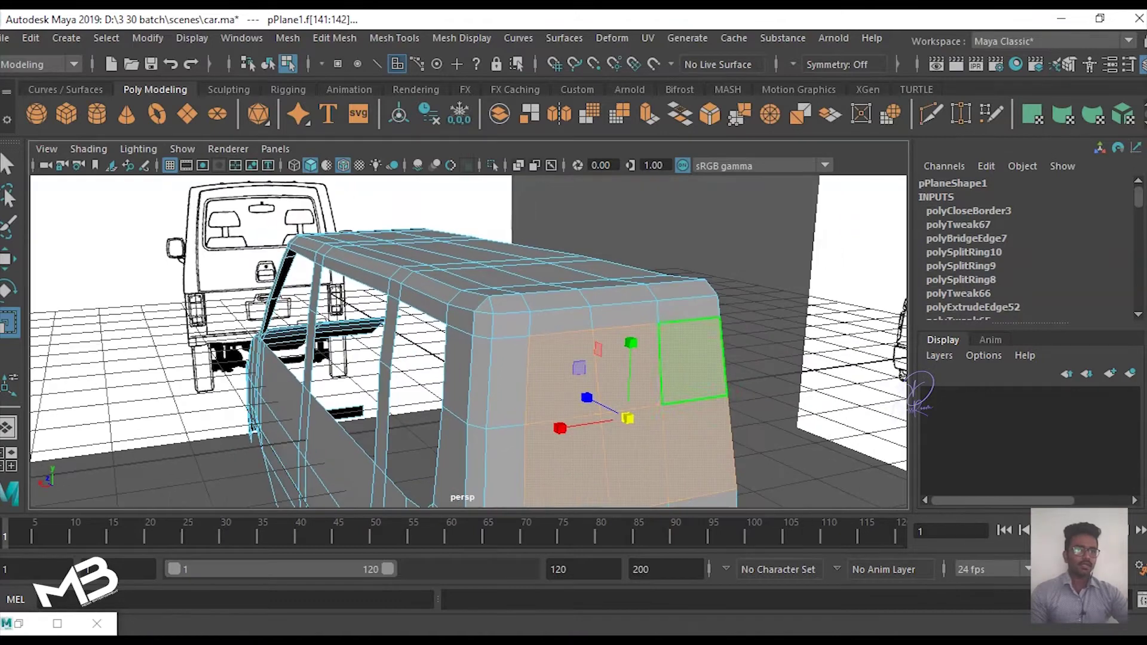
Step: Extrude the rear faces again, inspect the body, and undo that extrusion too
key("ctrl+e")
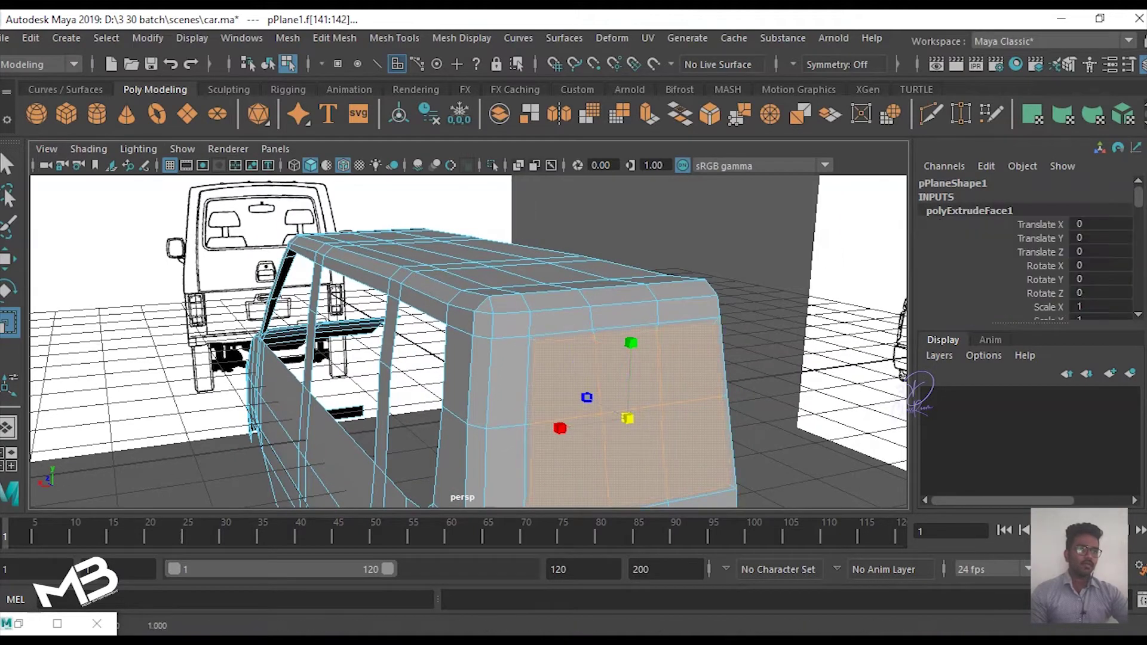
middle_click_drag(717, 365, 592, 341, "alt")
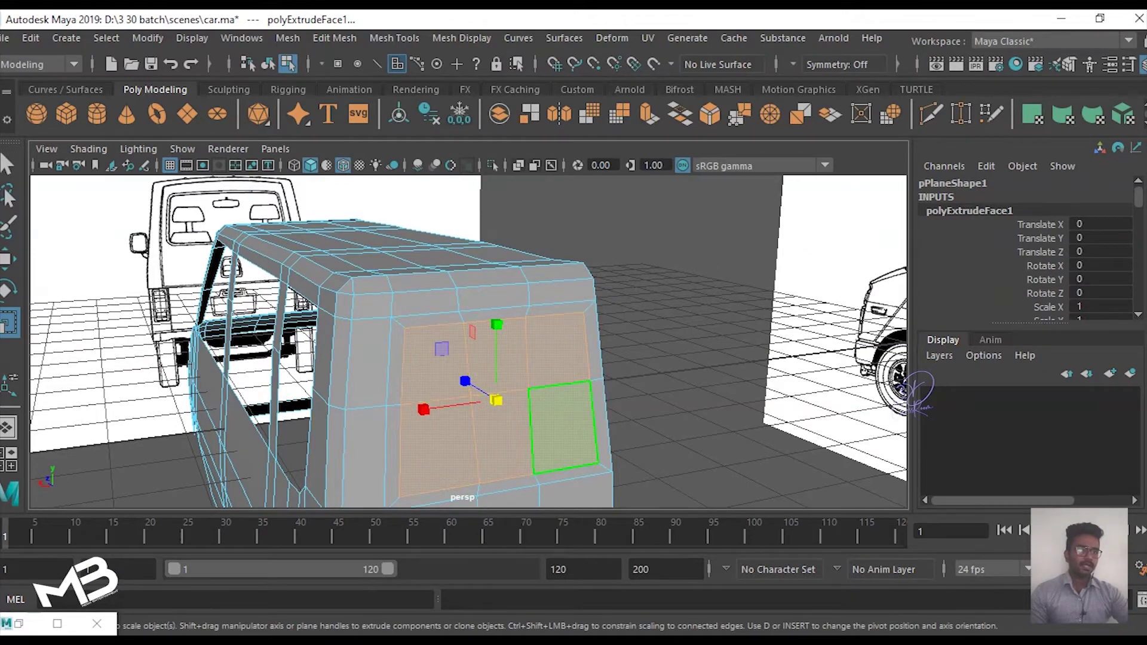
scroll(562, 427, "down", 3)
left_click_drag(562, 427, 514, 388, "alt")
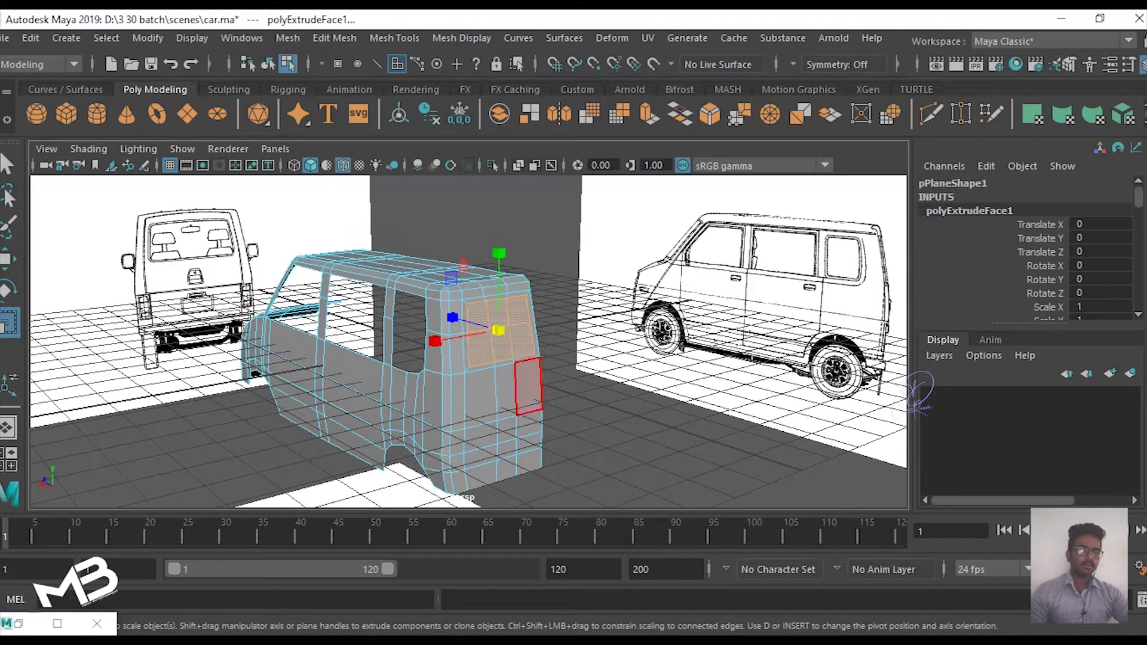
key("ctrl+z")
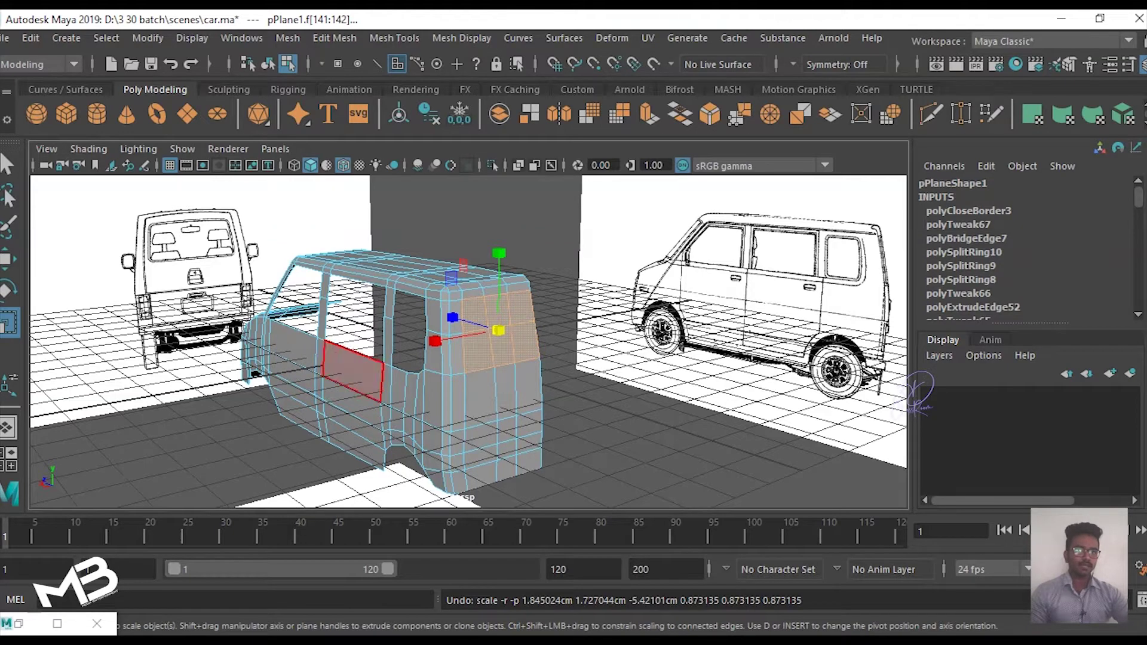
Step: Return the van mesh to object mode, reselect it and orbit behind it
right_click_drag(456, 199, 461, 154)
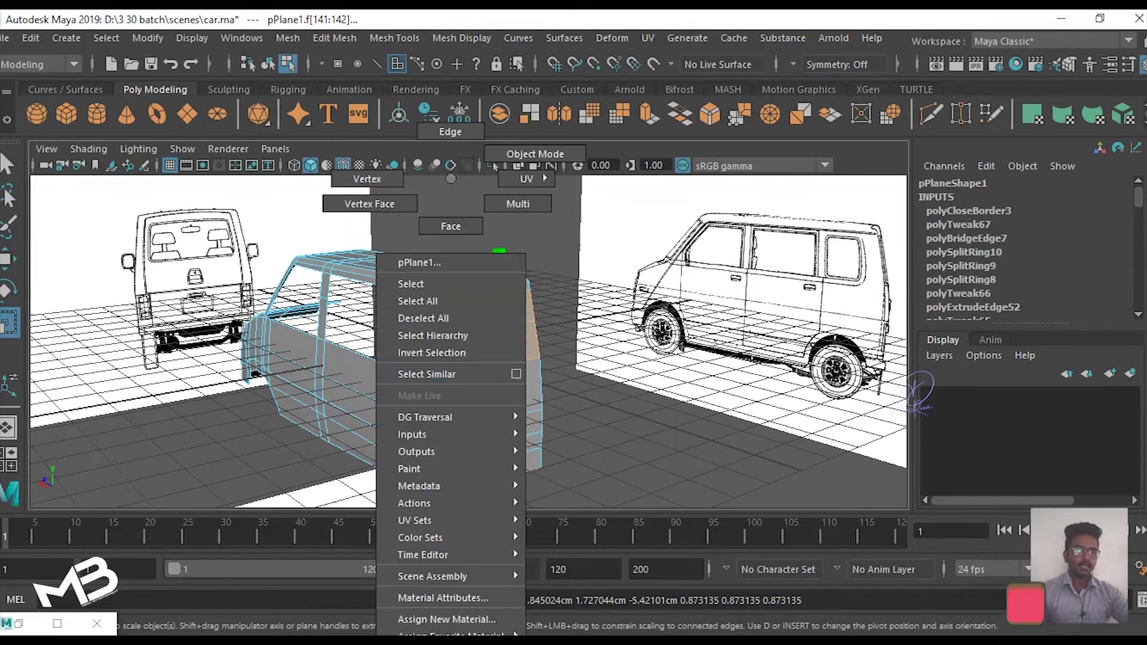
left_click(658, 467)
left_click(478, 358)
middle_click_drag(478, 359, 520, 346, "alt")
left_click_drag(537, 328, 335, 329, "alt")
scroll(469, 341, "up", 1)
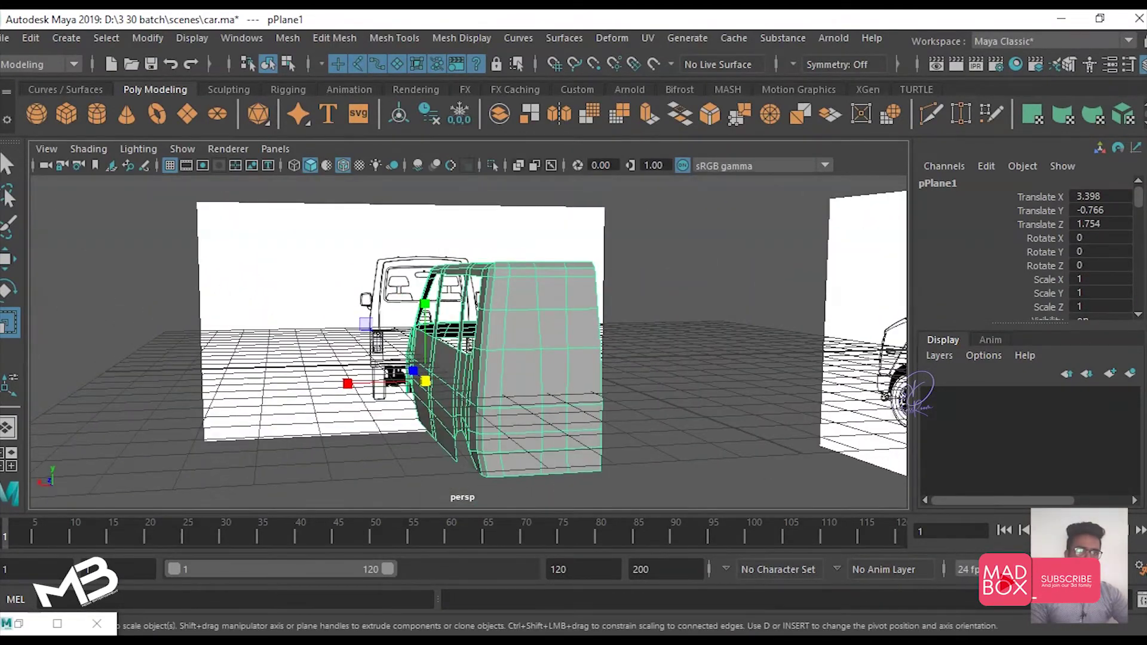
scroll(469, 340, "up", 2)
scroll(469, 341, "up", 1)
scroll(469, 341, "up", 1)
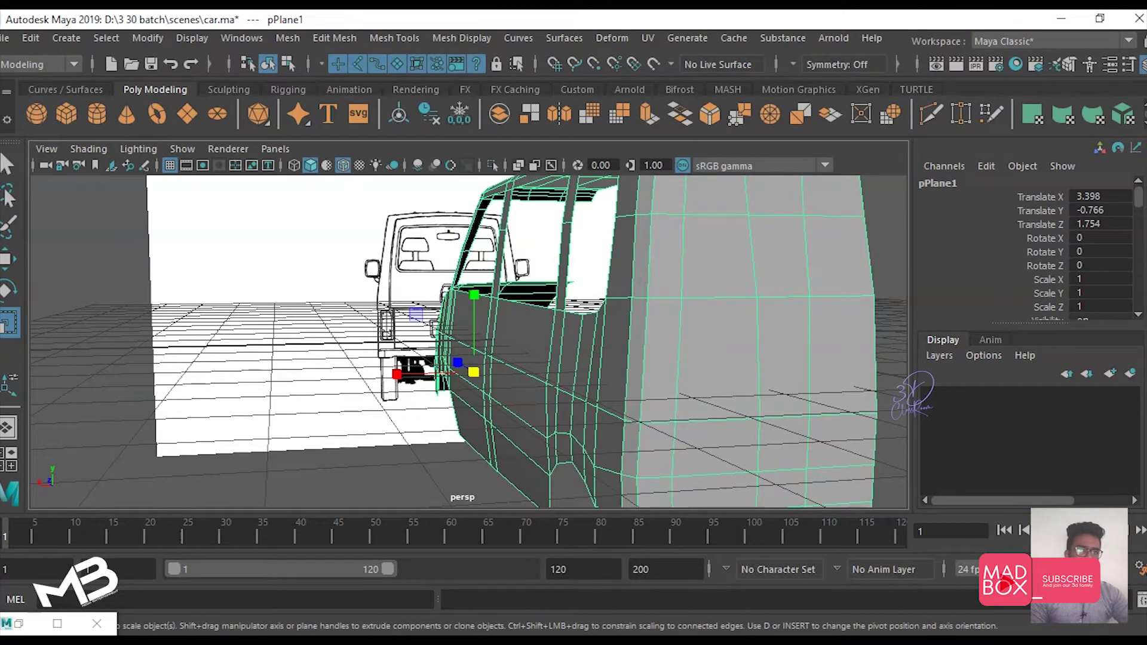
Step: Maximize the back orthographic view zoomed in on the tail-light area
key("space")
key("space")
scroll(454, 358, "up", 2)
scroll(454, 359, "up", 2)
scroll(454, 358, "up", 2)
scroll(454, 359, "down", 1)
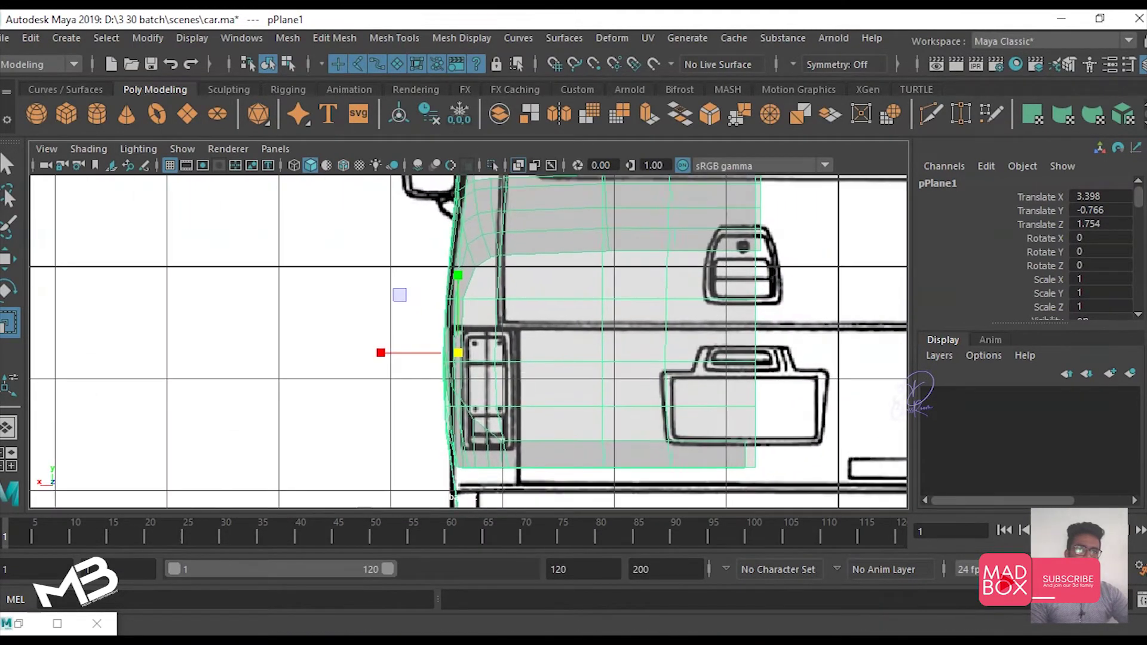
scroll(468, 340, "up", 2)
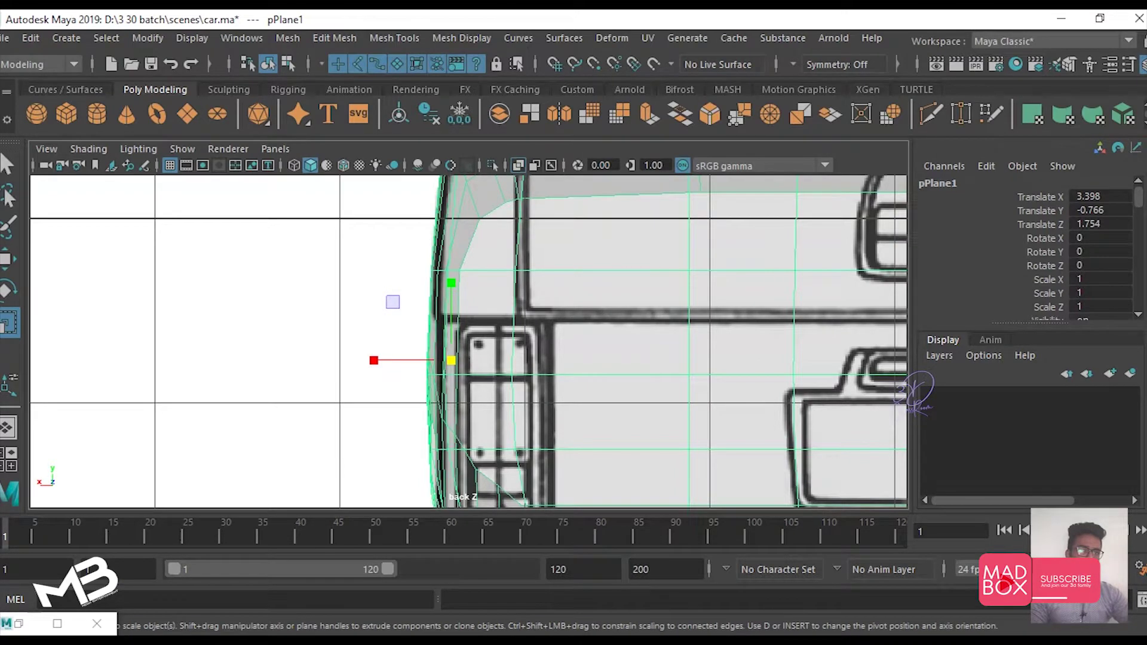
right_click_drag(511, 233, 402, 255, "shift")
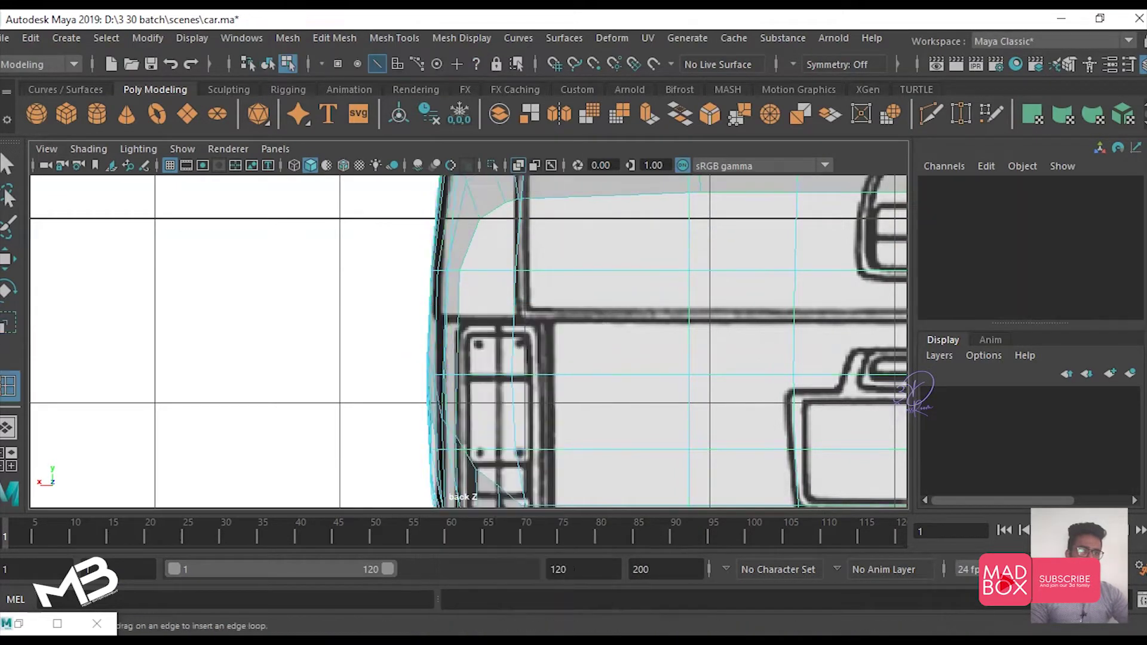
Step: Insert a horizontal edge loop across the rear and shift a vertical edge onto the tail-light outline
left_click(432, 320)
key("w")
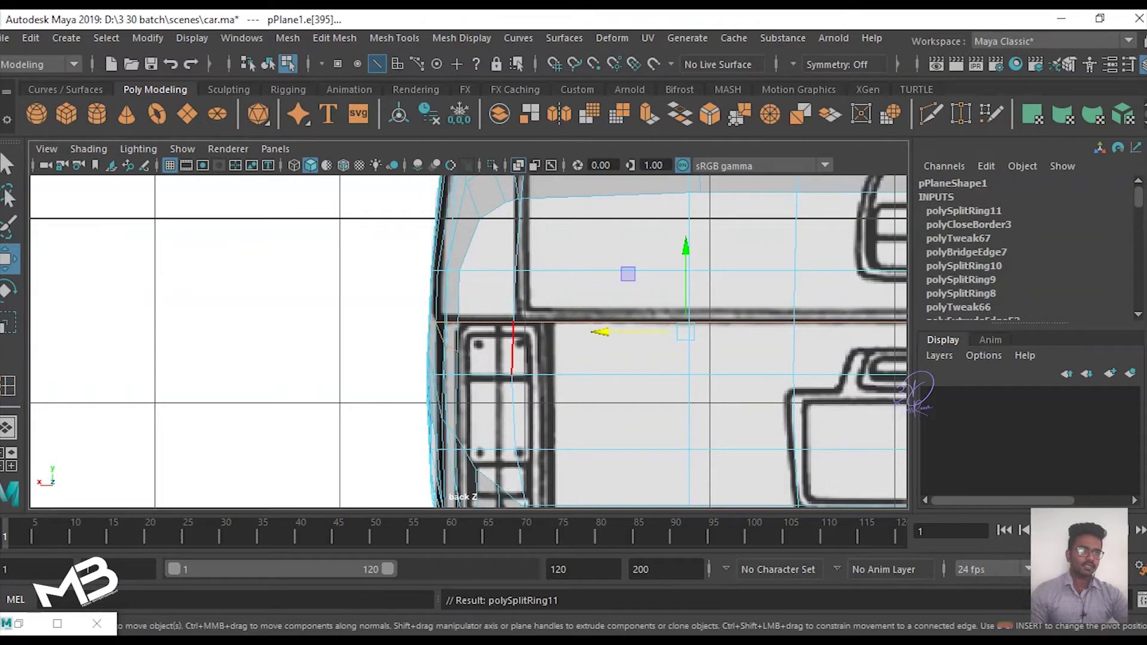
left_click(512, 352)
middle_click_drag(538, 419, 538, 330, "alt")
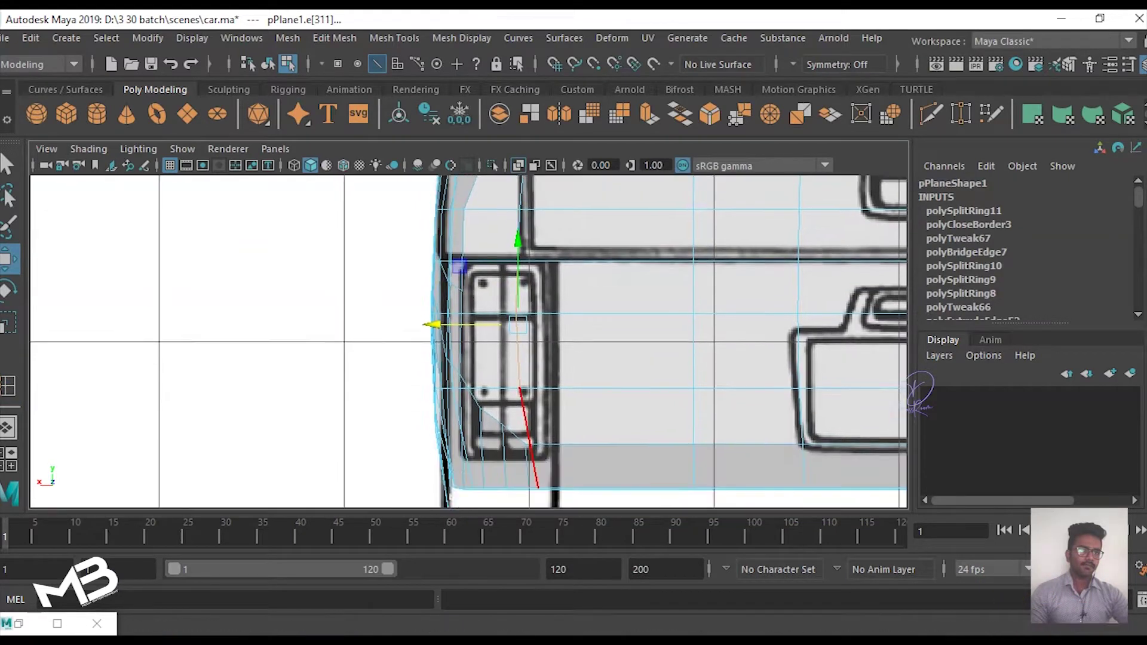
left_click(459, 290)
left_click_drag(436, 348, 472, 348)
Step: Move the top edge near the rear corner left to follow the reference
middle_click_drag(482, 186, 490, 251, "alt")
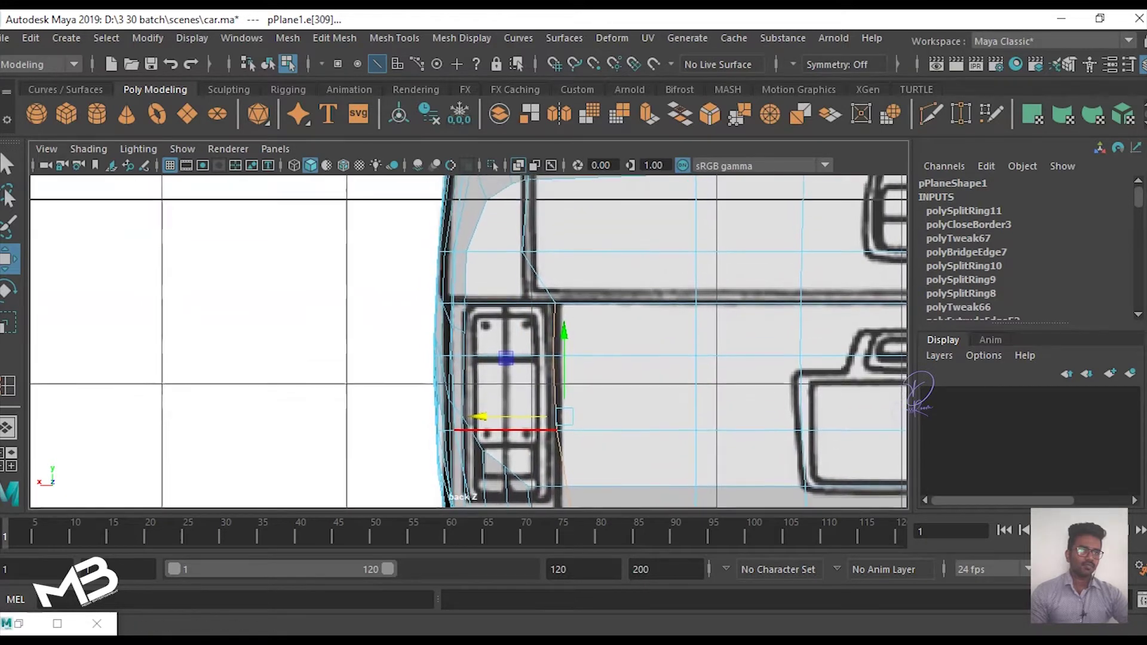
left_click(486, 252)
left_click_drag(609, 252, 402, 253)
left_click(489, 274)
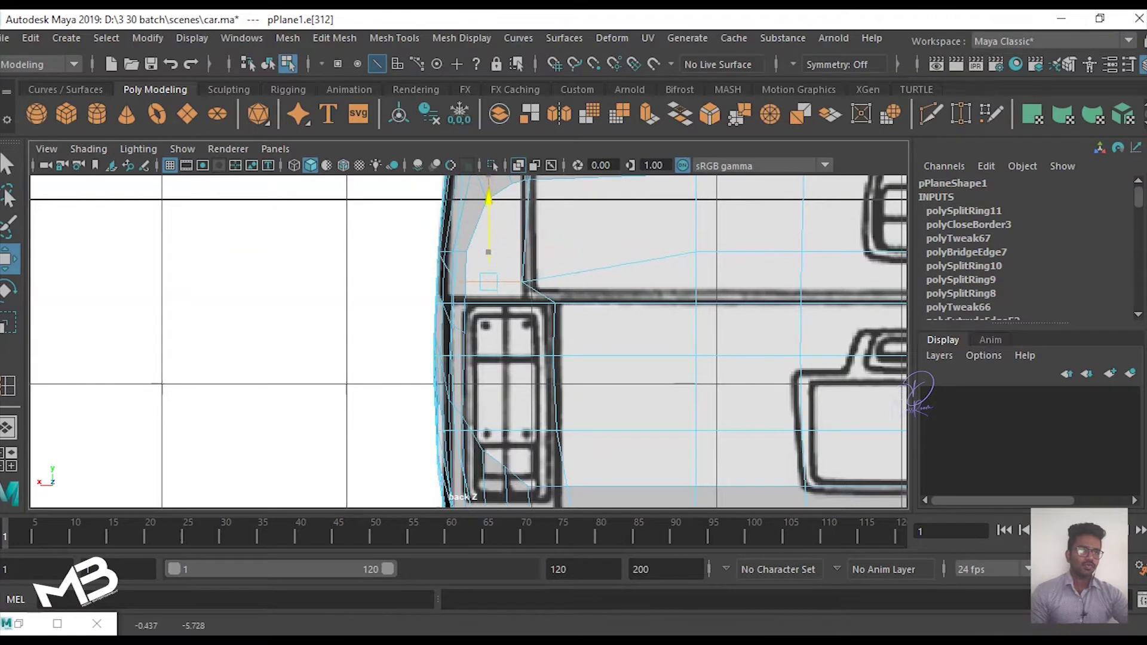
Step: Lower the vertices below the rear window onto the window's bottom edge
right_click_drag(639, 200, 568, 192)
left_click_drag(681, 239, 816, 266)
middle_click_drag(748, 251, 534, 317, "alt")
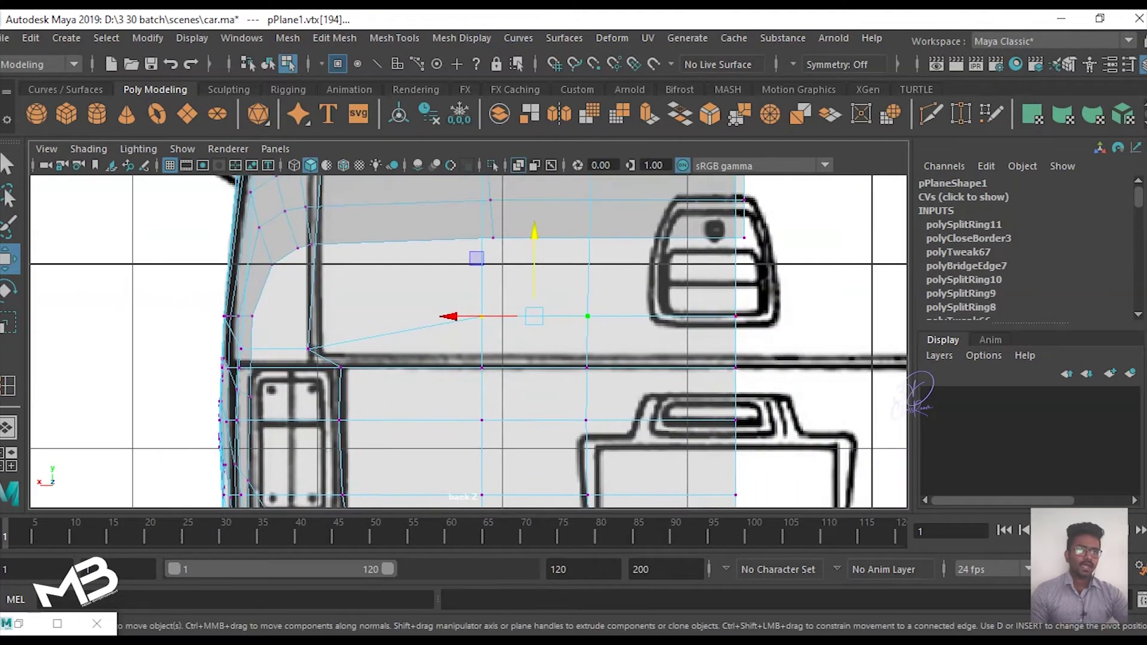
left_click_drag(558, 293, 780, 327, "shift")
left_click_drag(607, 280, 608, 306)
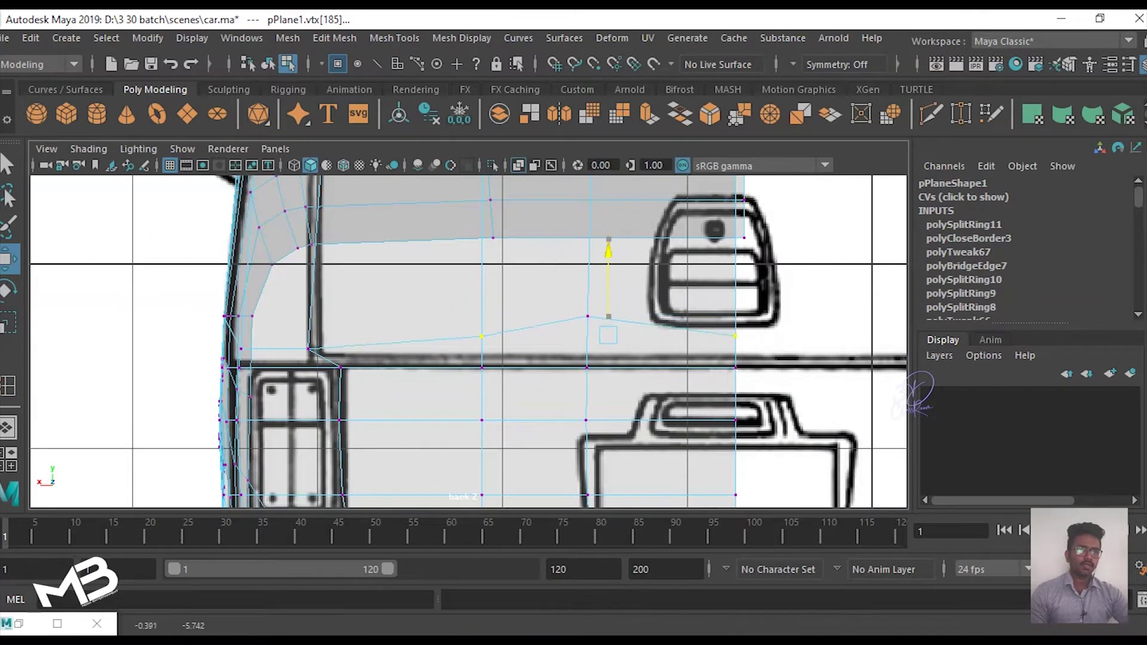
key("ctrl+z")
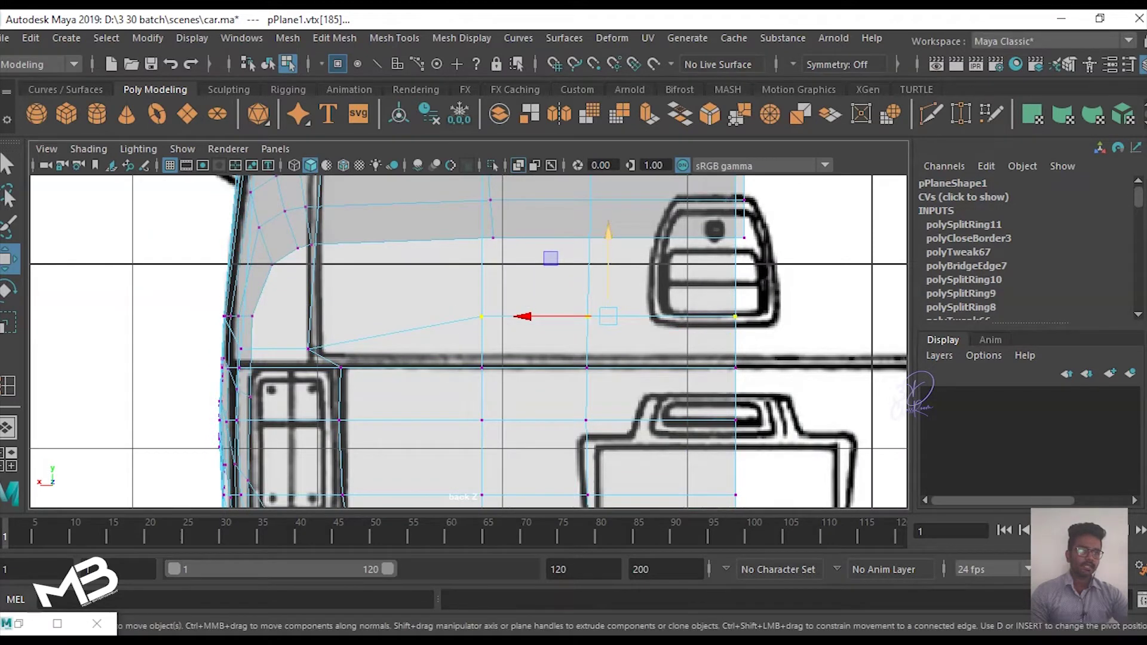
left_click_drag(608, 281, 608, 310)
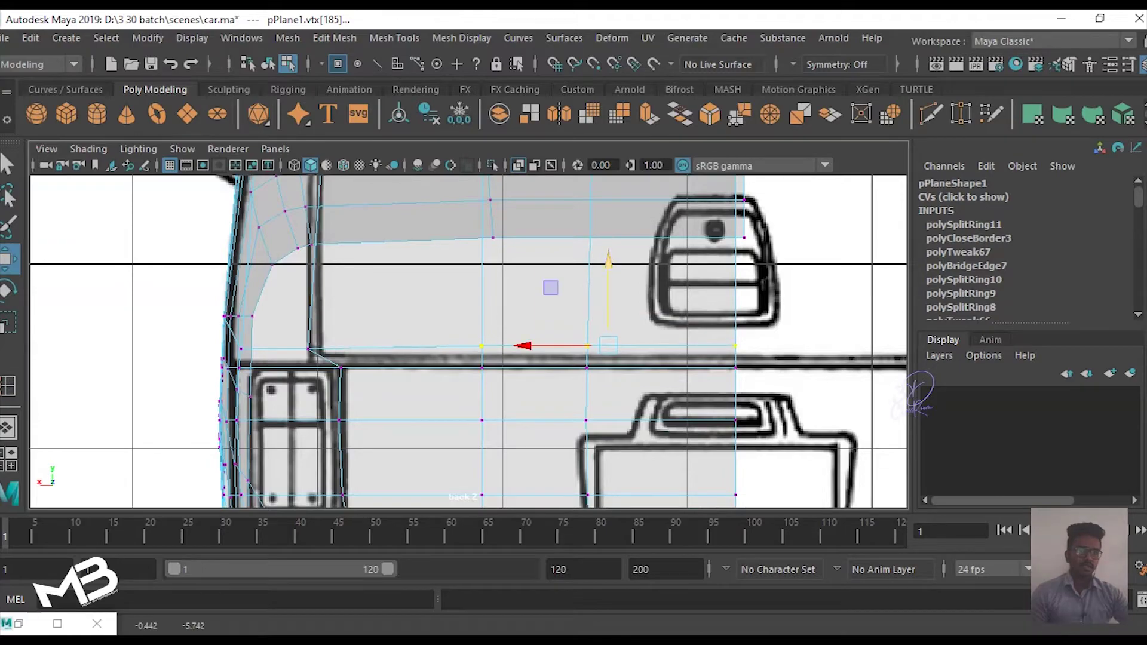
key("space")
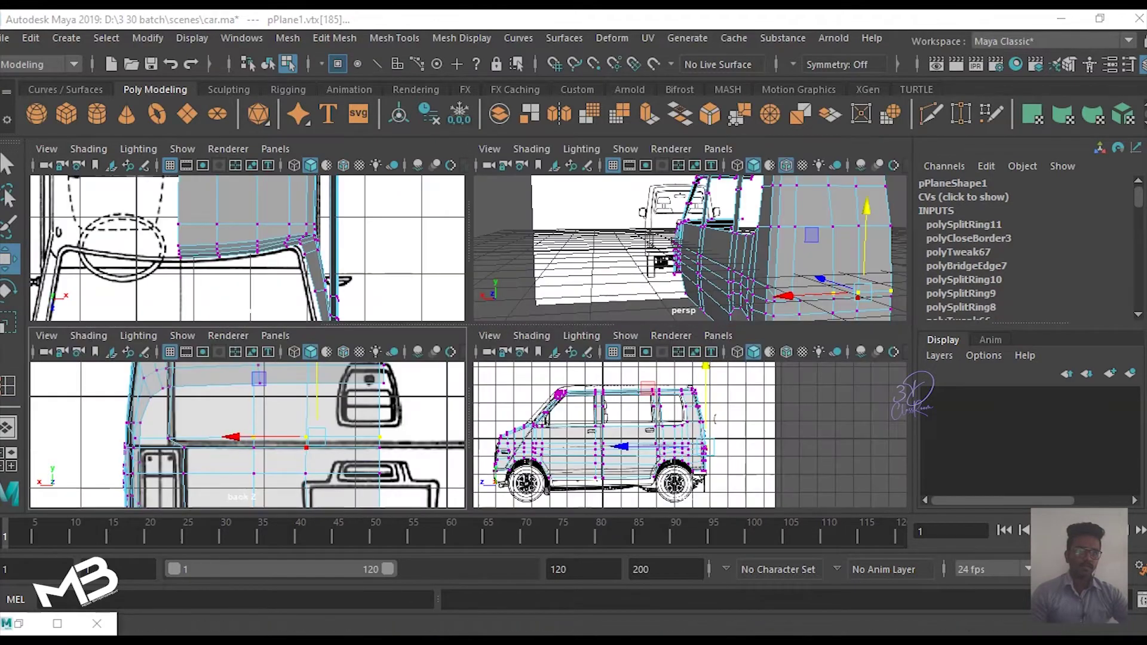
Step: Nudge the rear corner vertex slightly along X, then switch pPlane1 back to object mode
key("space")
mouse_move(538, 340)
left_mouse_down("alt")
mouse_move(419, 341)
mouse_move(234, 416)
left_mouse_up("alt")
left_click_drag(481, 423, 484, 423)
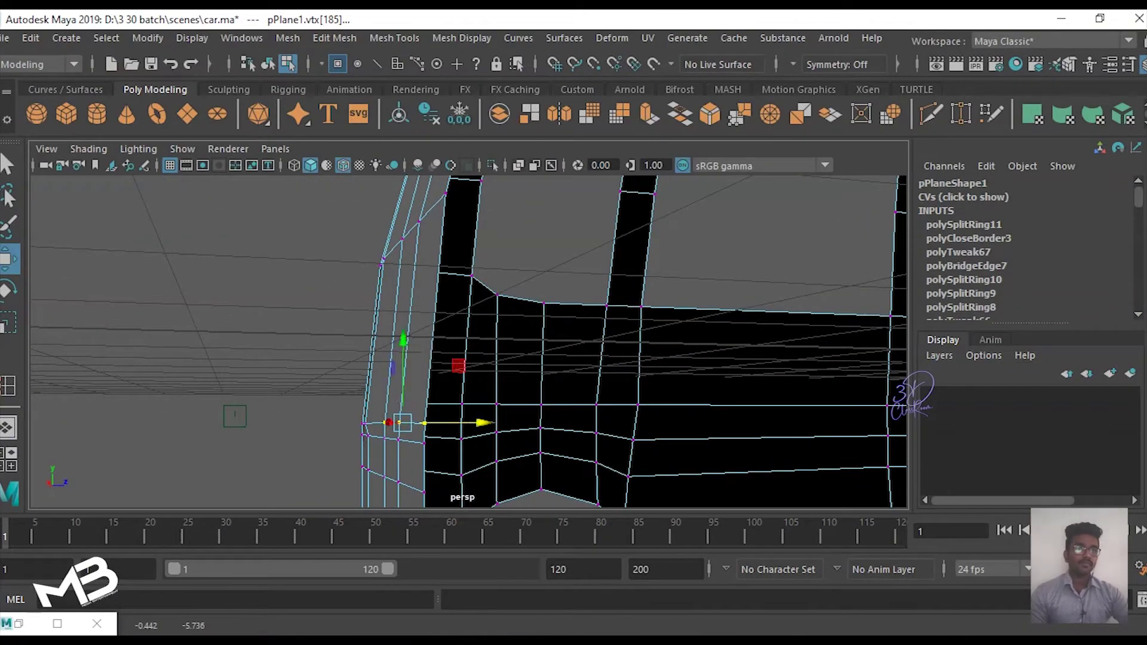
mouse_move(478, 358)
left_mouse_down("alt")
mouse_move(269, 358)
mouse_move(431, 358)
mouse_move(286, 341)
mouse_move(430, 341)
mouse_move(323, 346)
mouse_move(418, 347)
mouse_move(323, 346)
mouse_move(418, 344)
mouse_move(346, 337)
left_mouse_up("alt")
right_click(484, 179)
right_click_drag(484, 178, 567, 155)
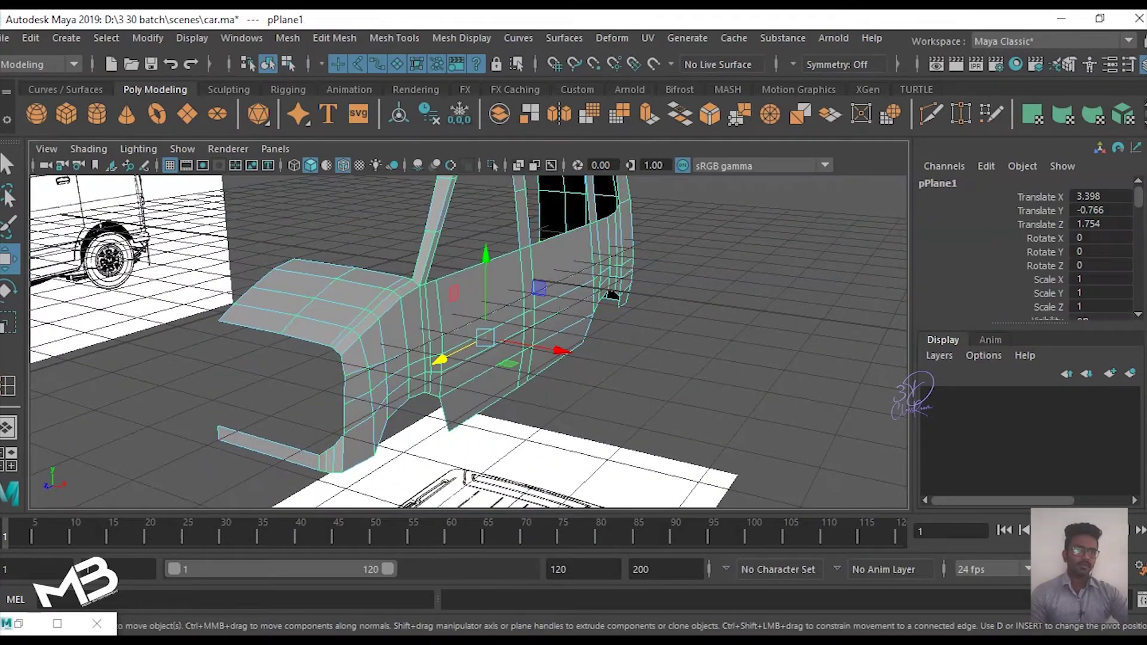
mouse_move(455, 346)
left_mouse_down("alt")
mouse_move(574, 323)
mouse_move(382, 352)
mouse_move(407, 348)
left_mouse_up("alt")
scroll(469, 341, "down", 3)
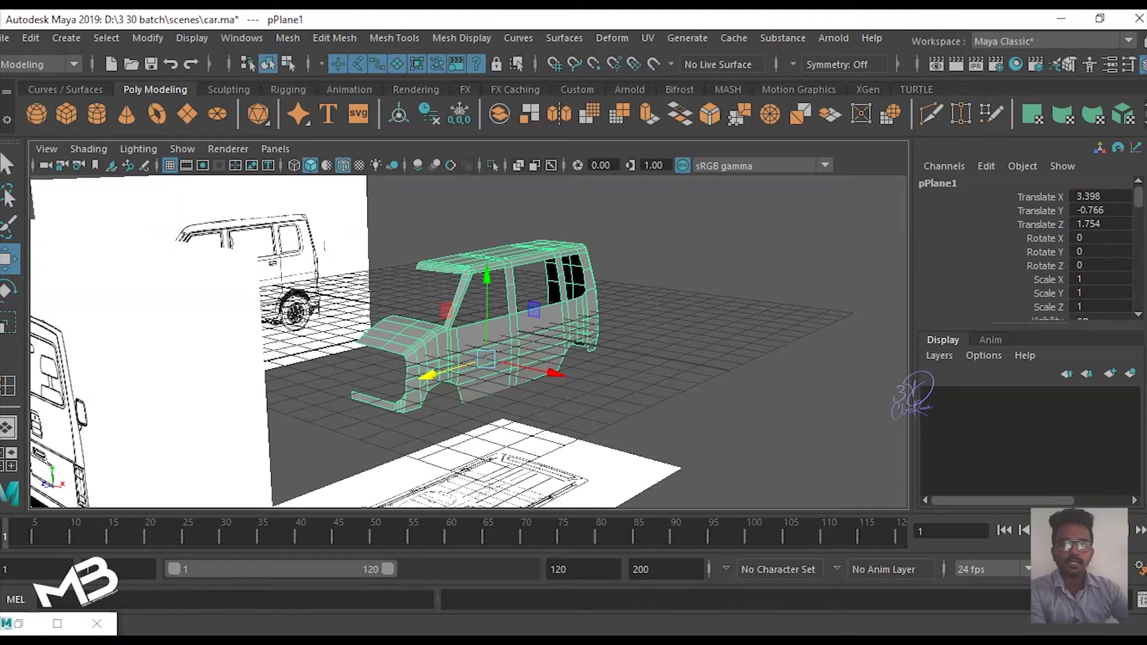
left_click(31, 38)
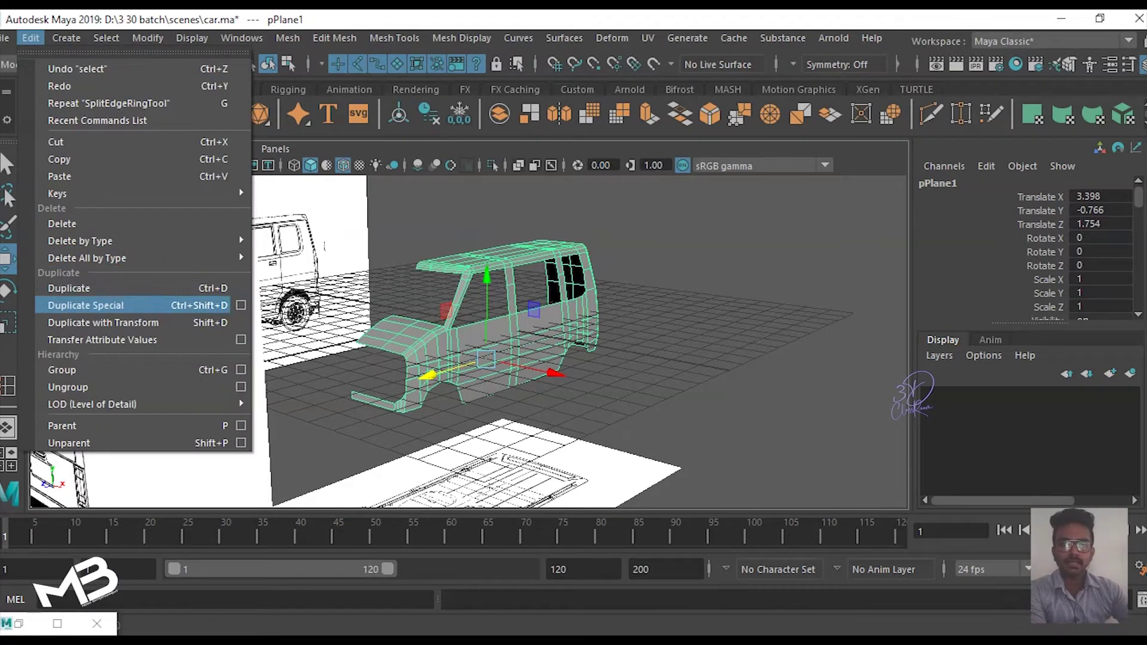
Step: Open the Duplicate Special options and enter Scale X -1 for a mirrored copy
left_click(241, 305)
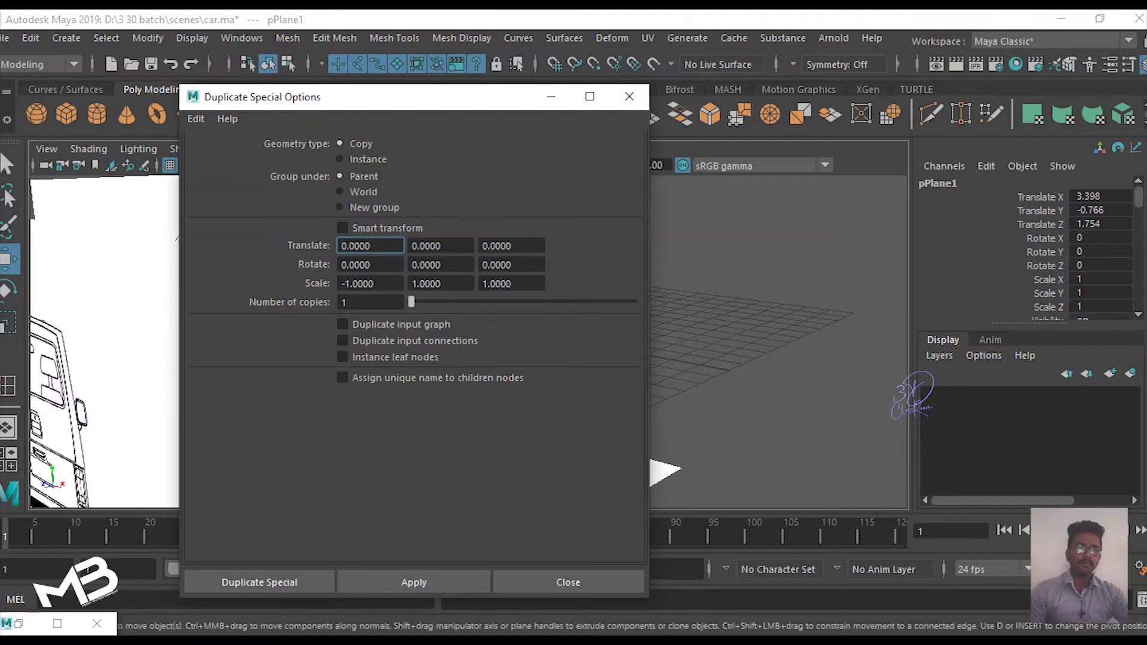
left_click_drag(502, 100, 920, 465)
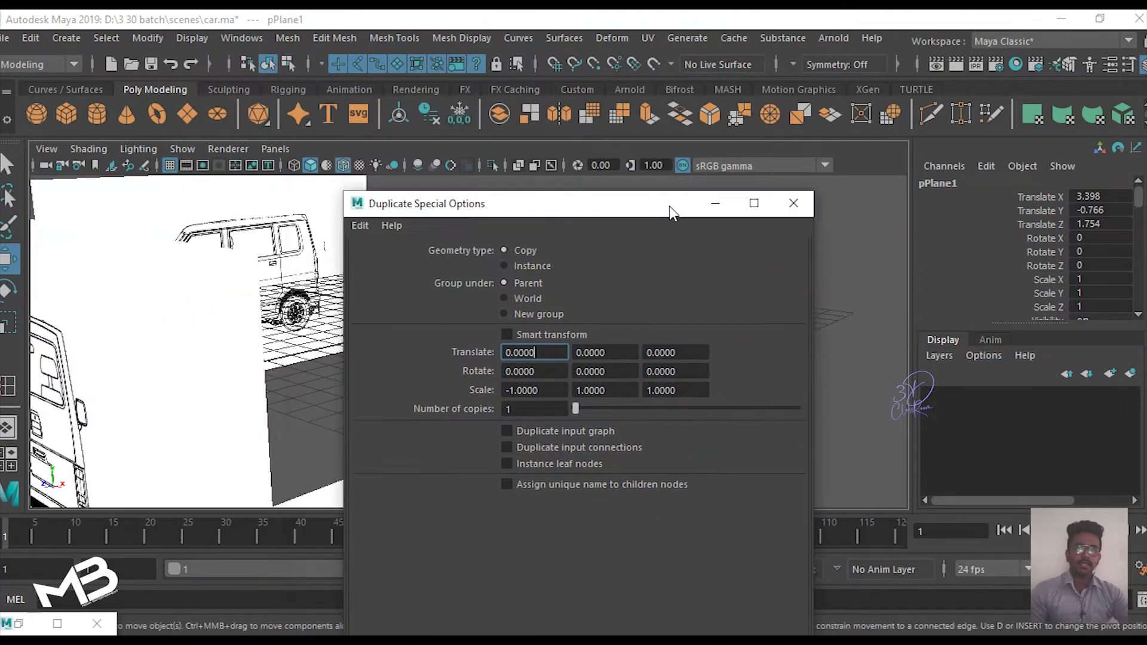
left_click_drag(419, 299, 371, 389, "alt")
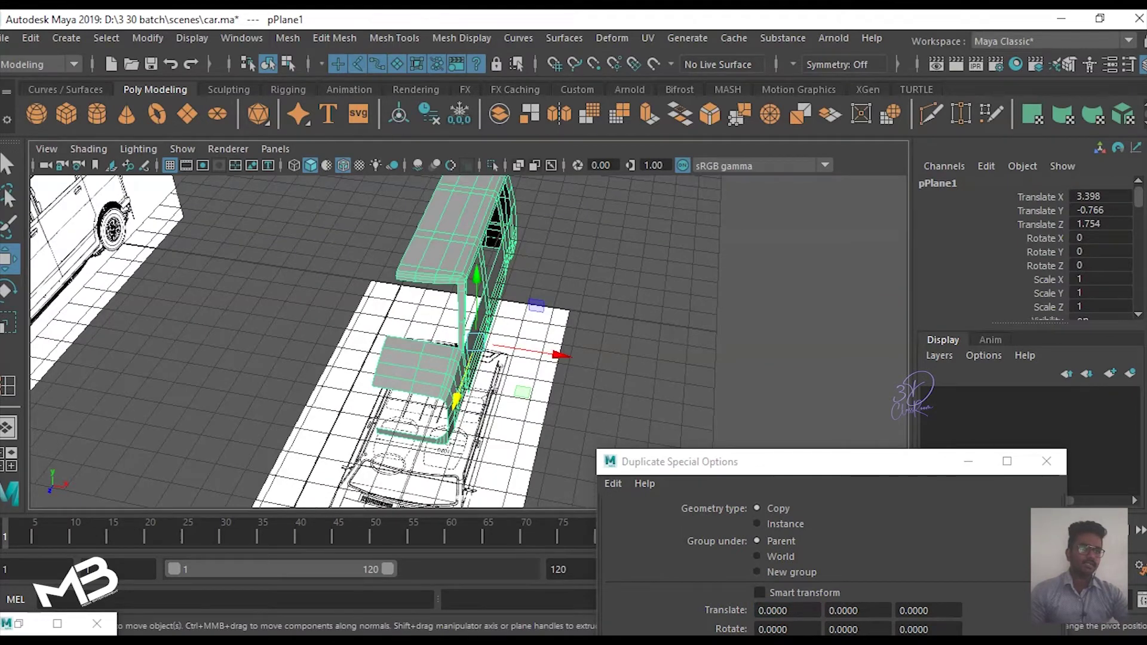
mouse_move(687, 466)
left_mouse_down()
mouse_move(559, 226)
mouse_move(548, 171)
left_mouse_up()
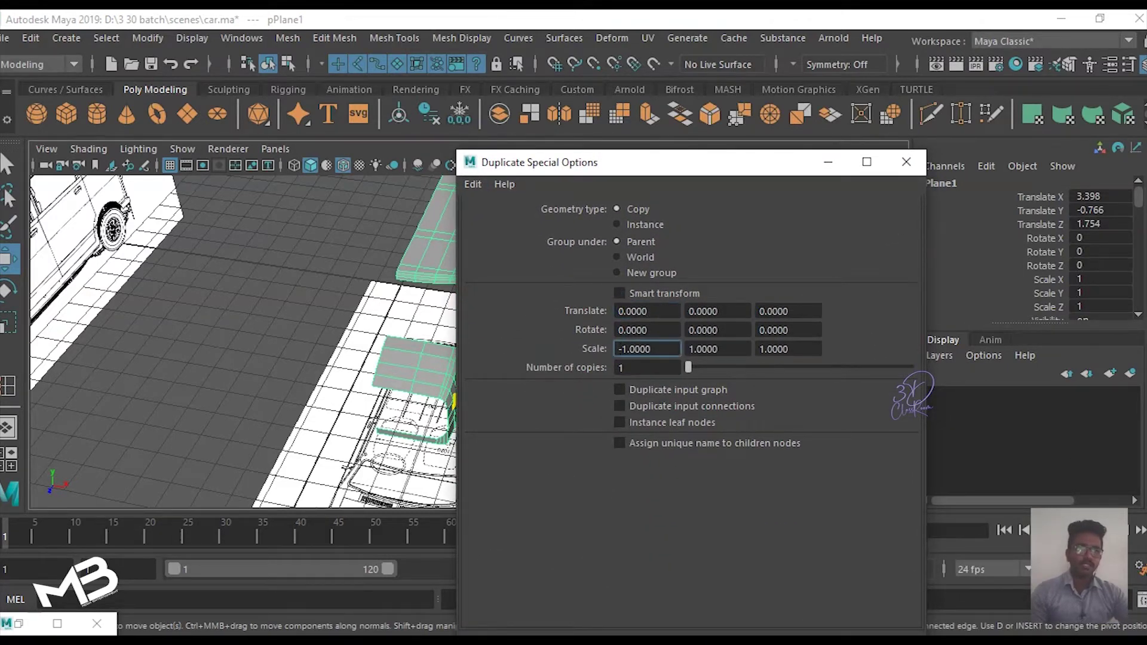
key("Tab")
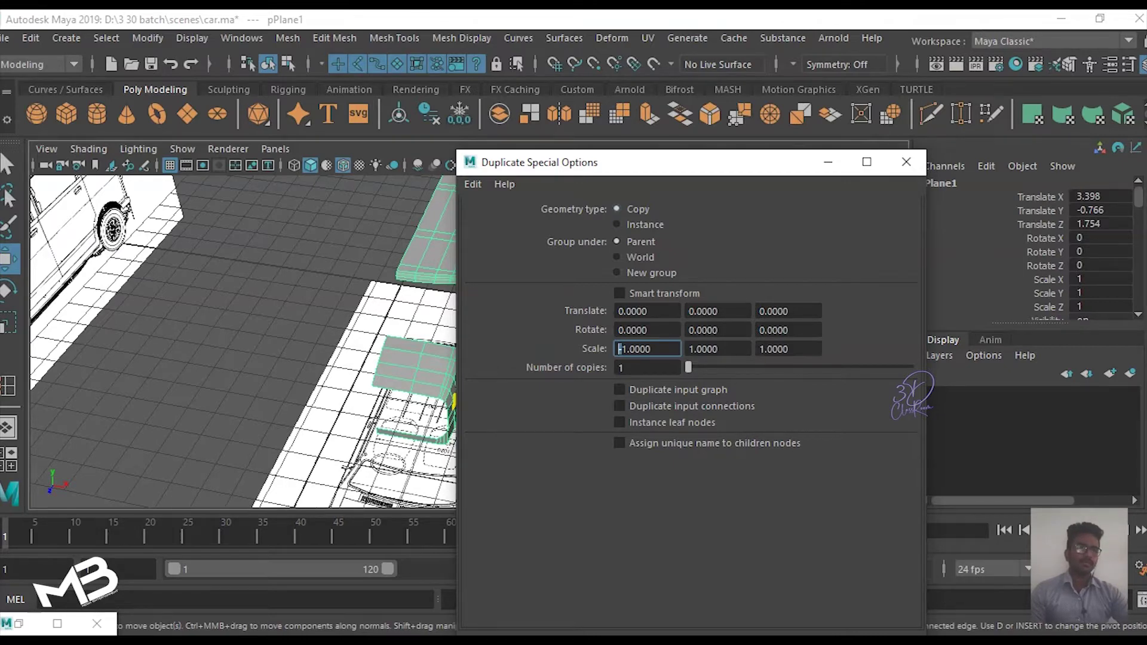
Step: Create pPlane2 as a mirrored instance of the van half
left_click_drag(239, 341, 180, 335, "alt")
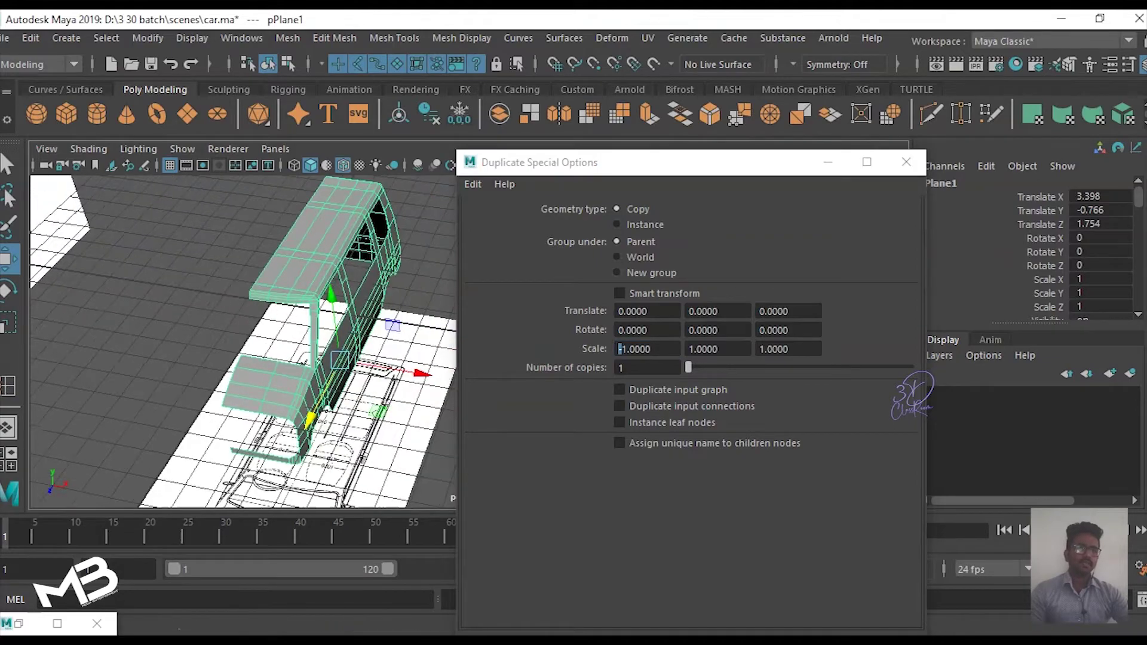
scroll(242, 342, "up", 2)
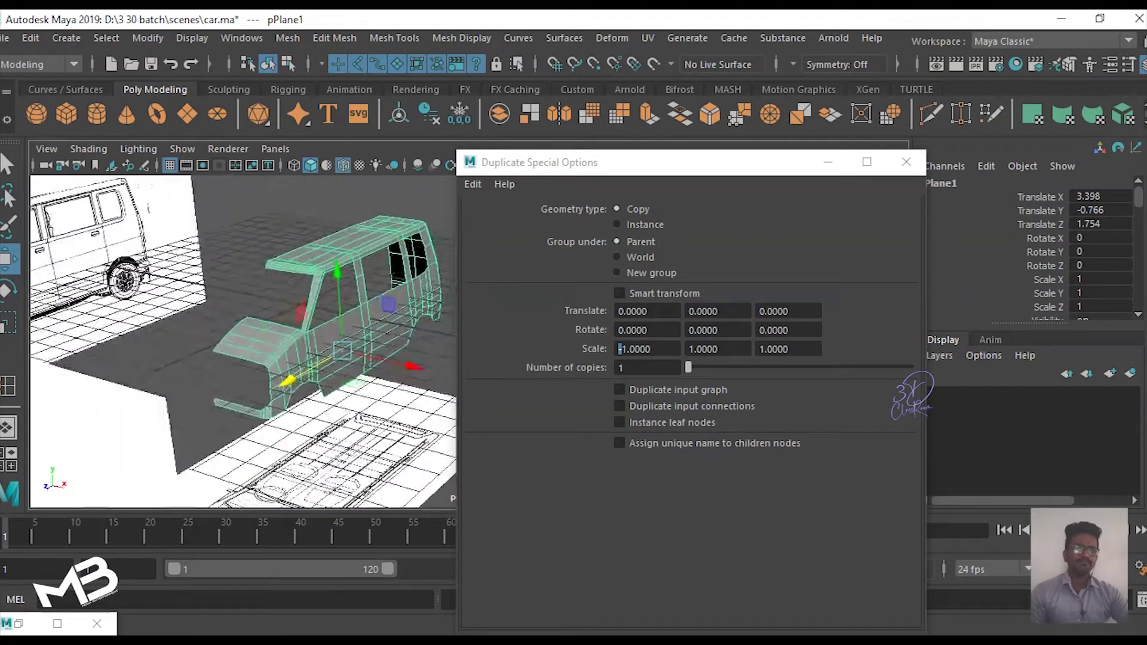
scroll(243, 342, "up", 2)
scroll(243, 342, "up", 2)
scroll(243, 341, "up", 2)
scroll(242, 341, "down", 3)
left_click_drag(242, 341, 227, 334, "alt")
scroll(242, 342, "up", 2)
scroll(243, 341, "up", 2)
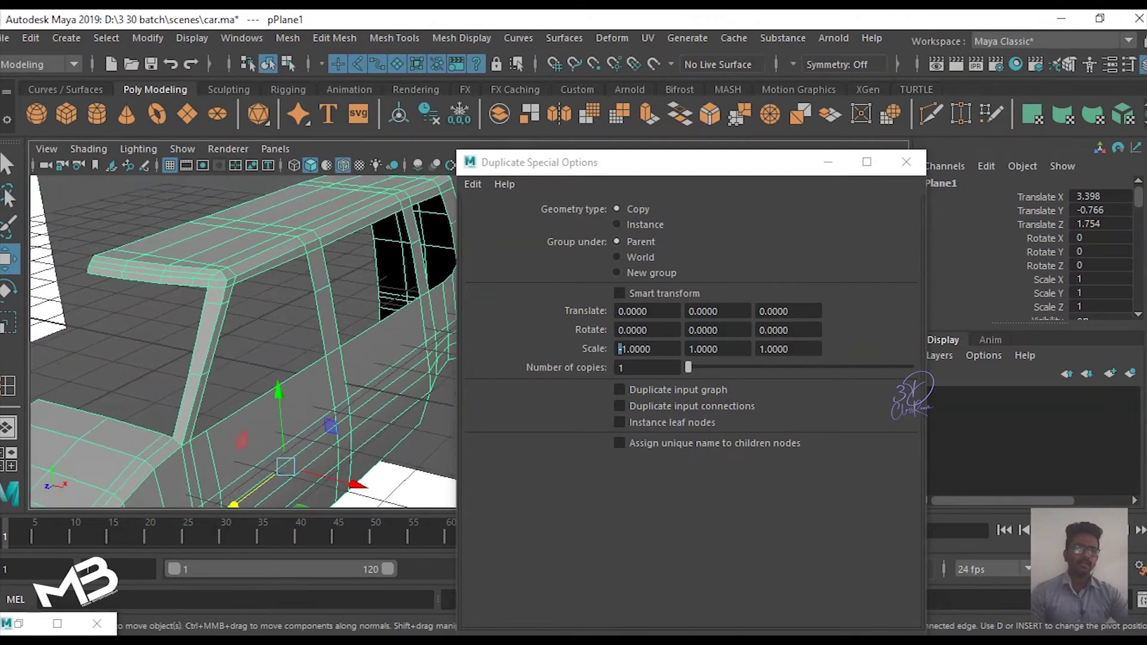
scroll(243, 341, "up", 1)
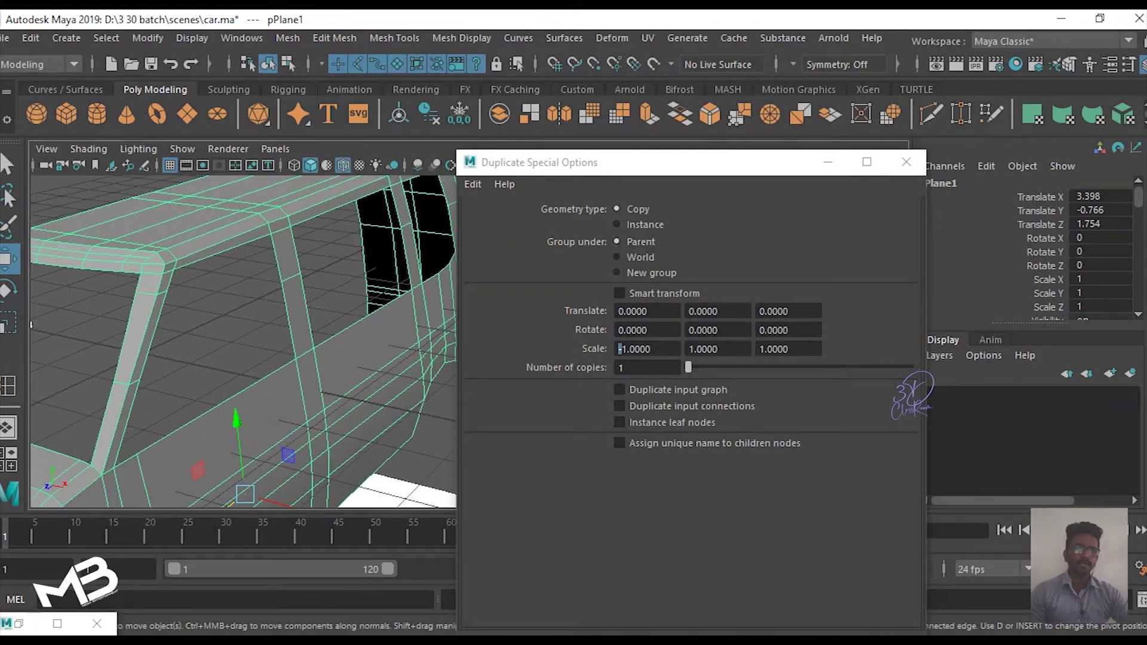
scroll(242, 341, "up", 2)
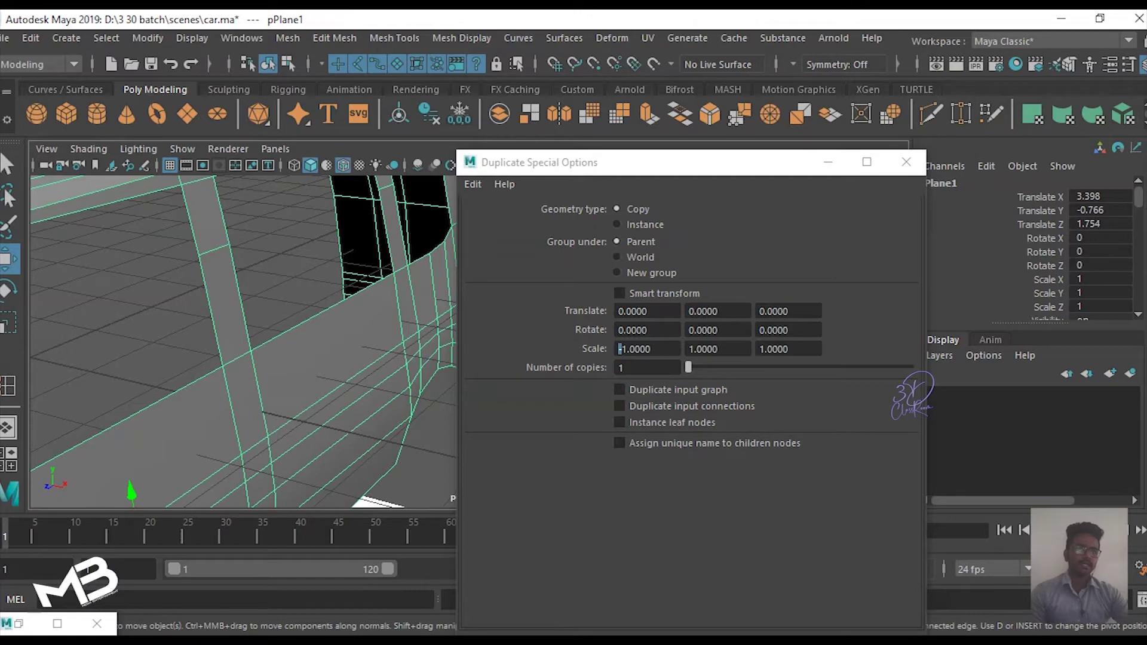
left_click(617, 224)
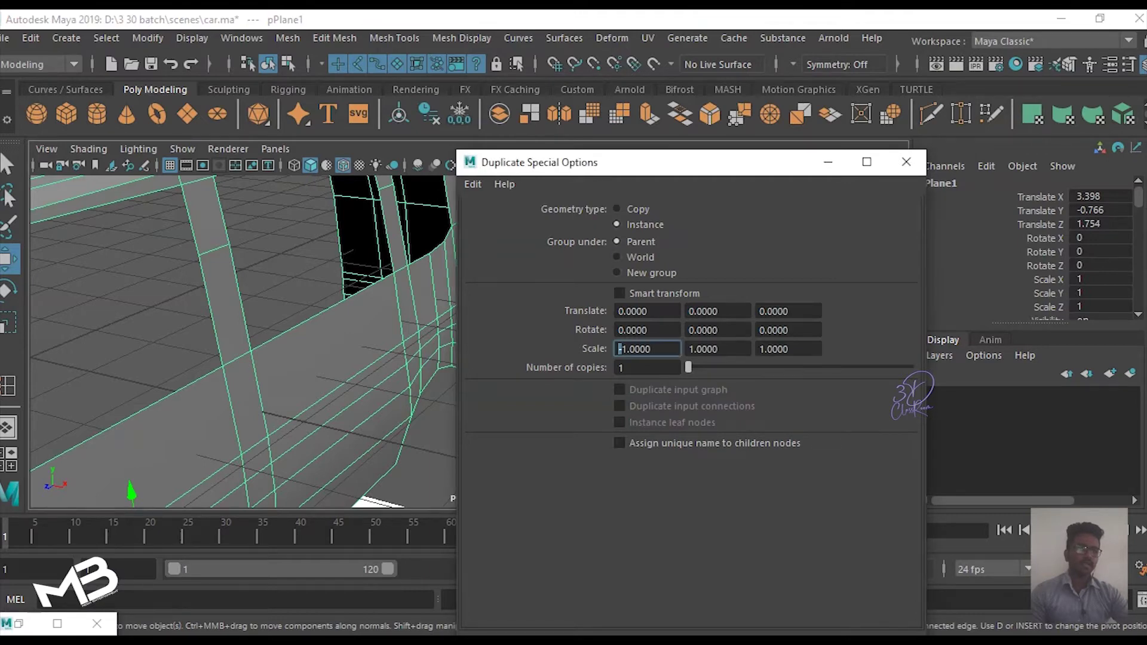
scroll(243, 341, "down", 2)
left_click(907, 162)
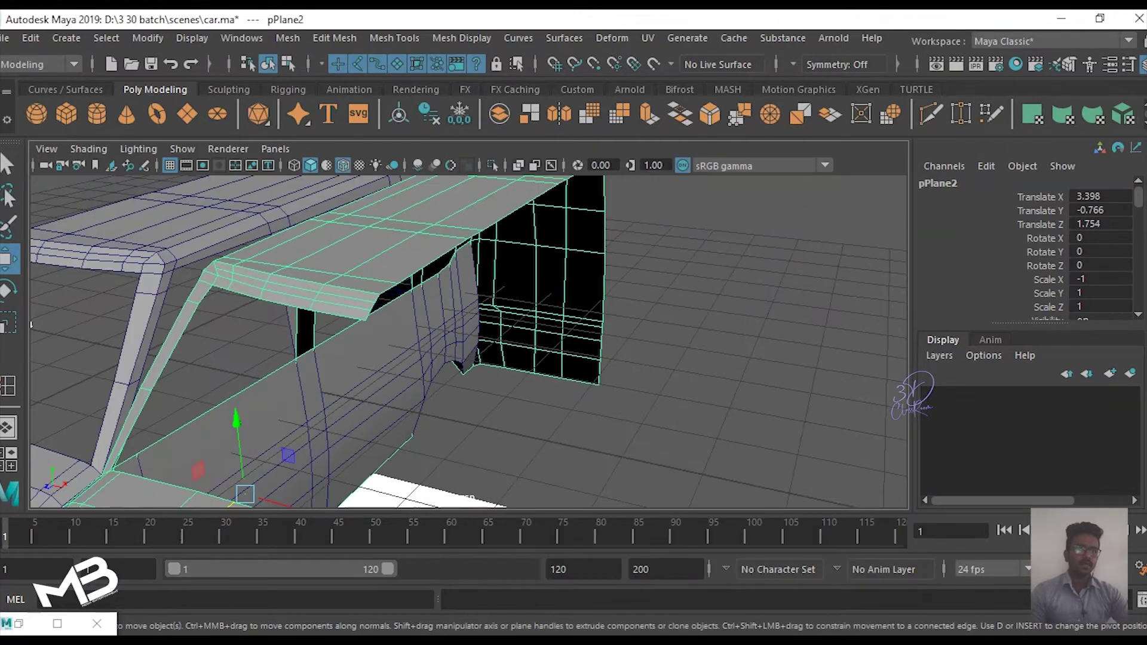
Step: Slide pPlane2 along X to about -1.611, checking the seam in the back view
scroll(469, 341, "down", 5)
left_click_drag(418, 341, 454, 343, "alt")
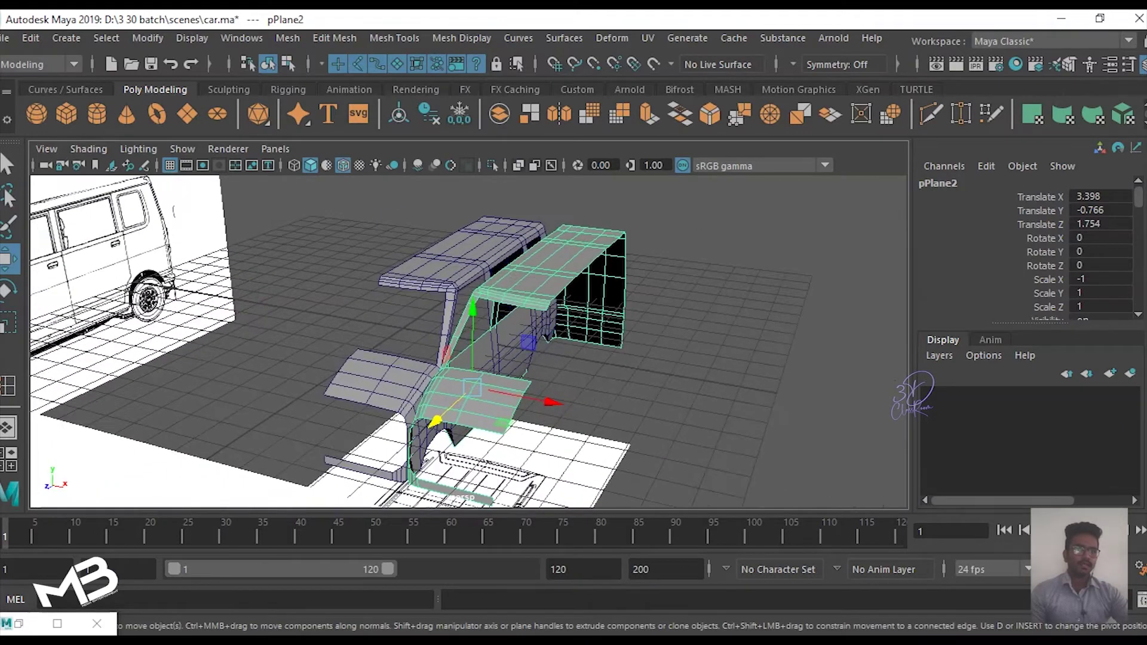
left_click_drag(547, 401, 400, 373)
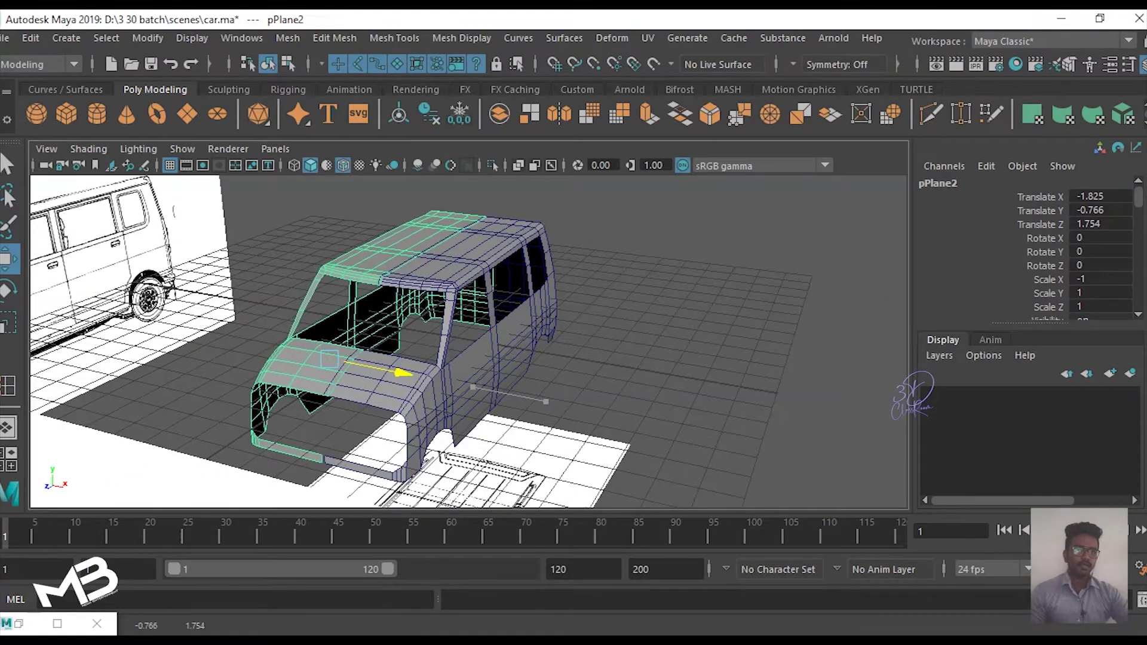
key("space")
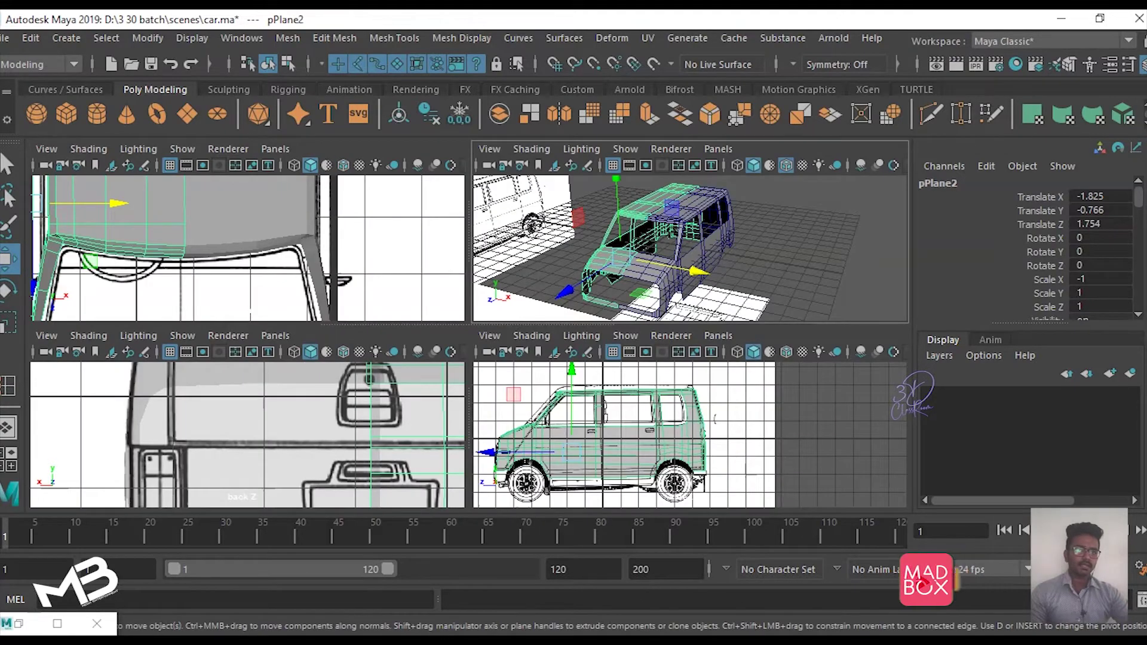
key("space")
scroll(445, 341, "down", 3)
middle_click_drag(445, 340, 358, 341, "alt")
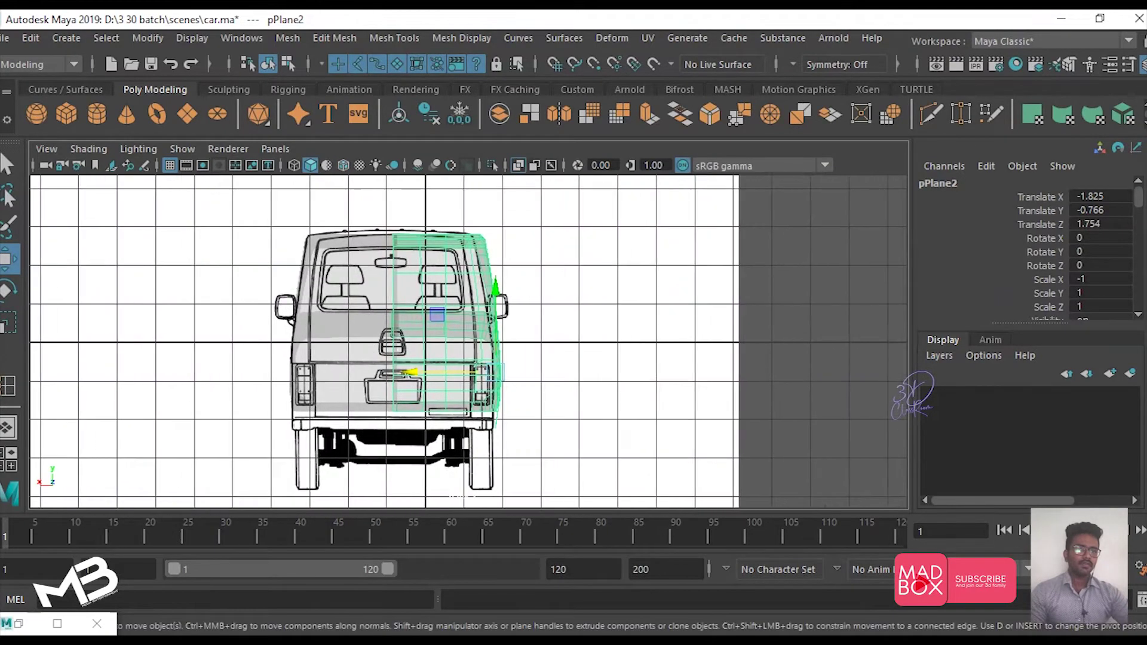
scroll(358, 341, "up", 4)
left_click_drag(422, 386, 414, 386)
key("space")
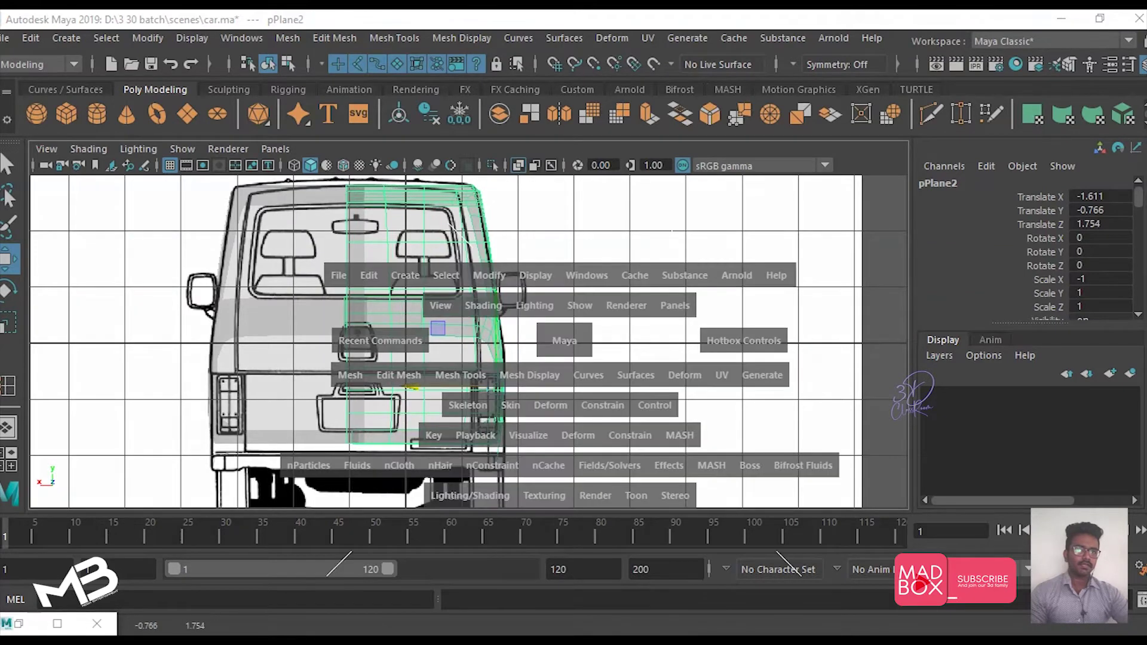
key("space")
mouse_move(466, 341)
left_mouse_down("alt")
mouse_move(418, 335)
mouse_move(406, 299)
mouse_move(468, 179)
left_mouse_up("alt")
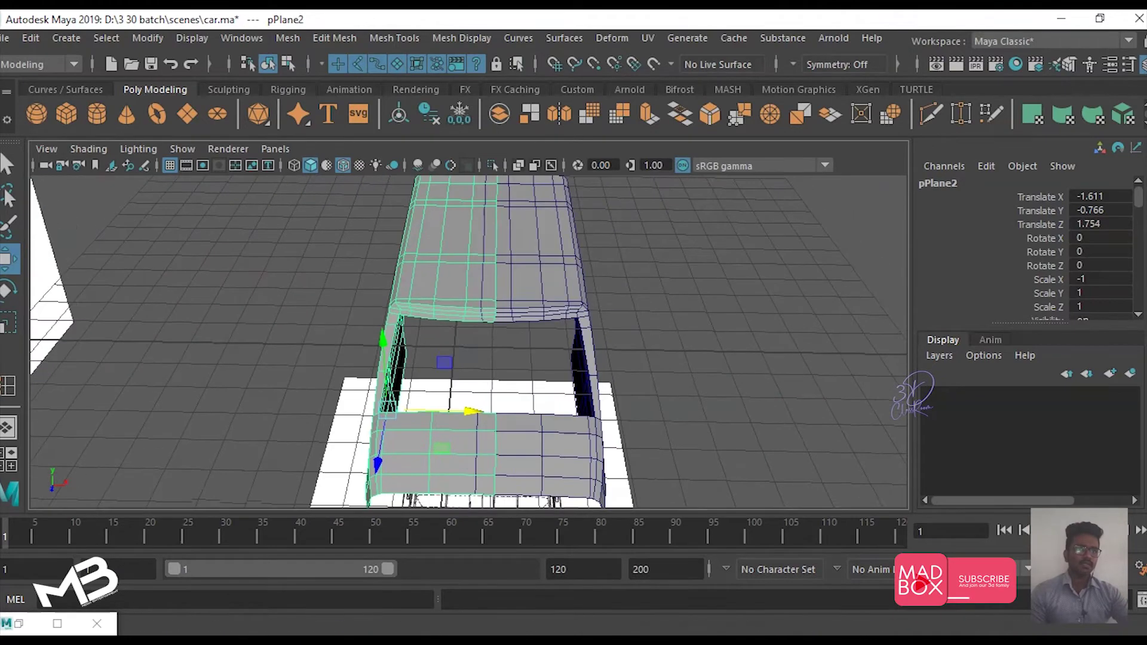
Step: Select the centre-seam column of vertices from the top view
right_click_drag(468, 179, 385, 178)
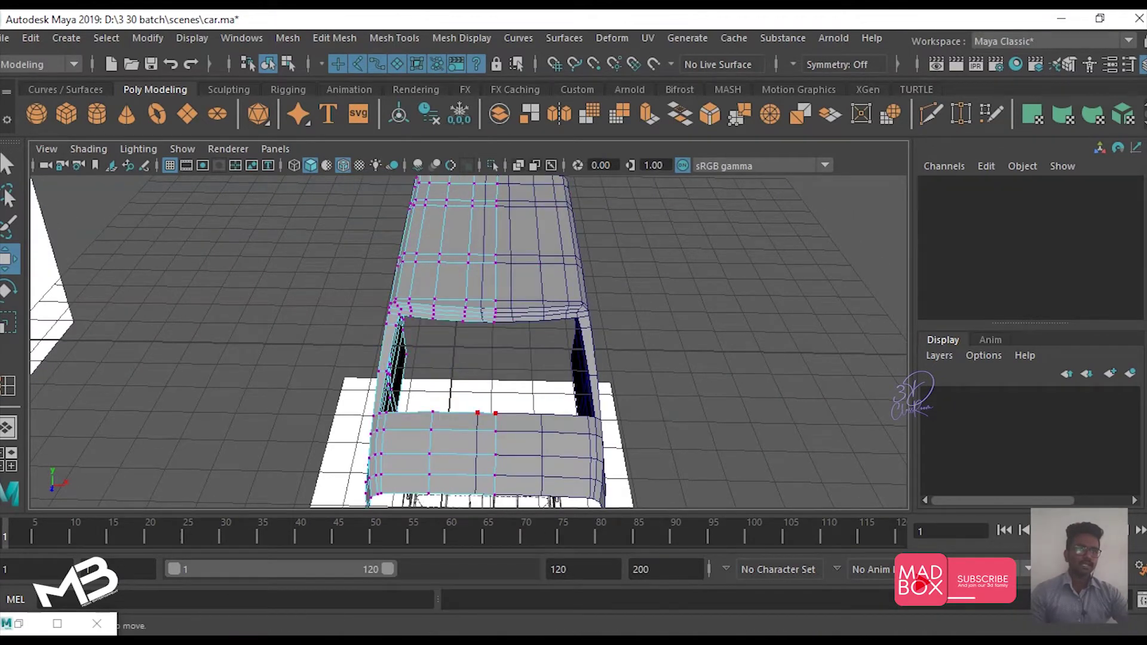
key("space")
key("space")
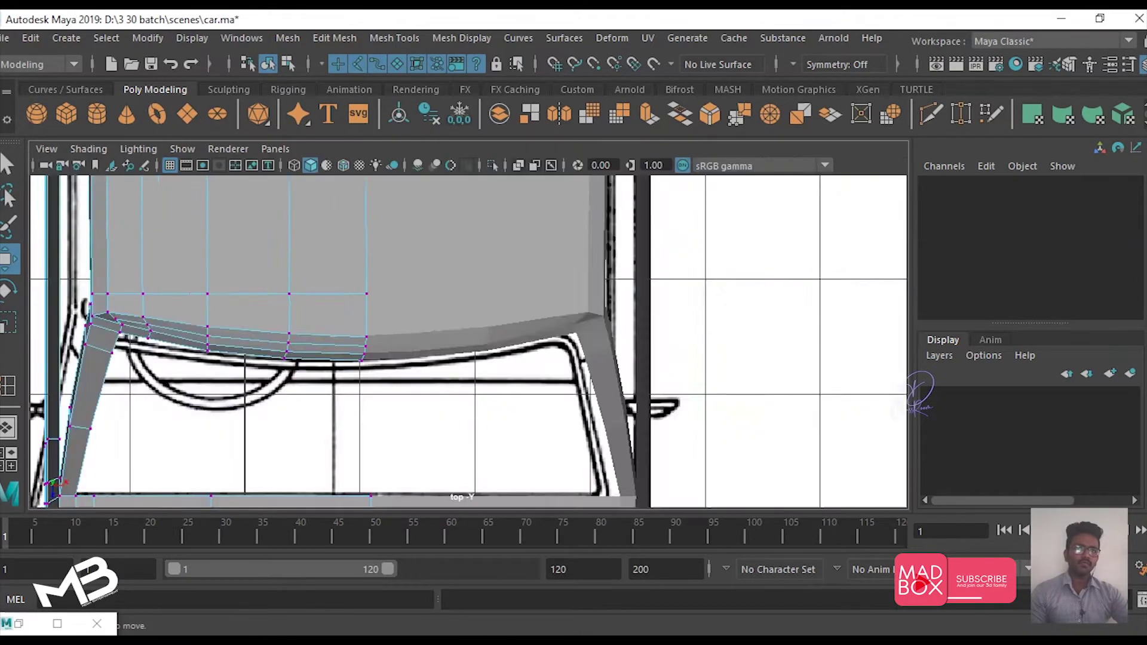
key("a")
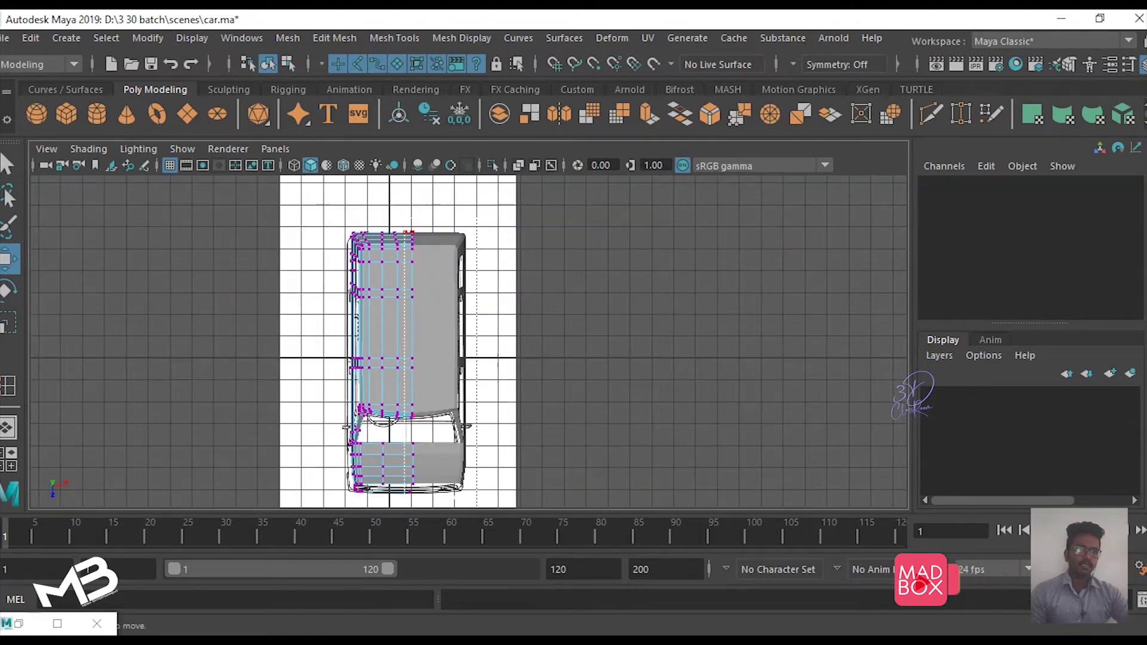
left_click_drag(399, 221, 420, 499)
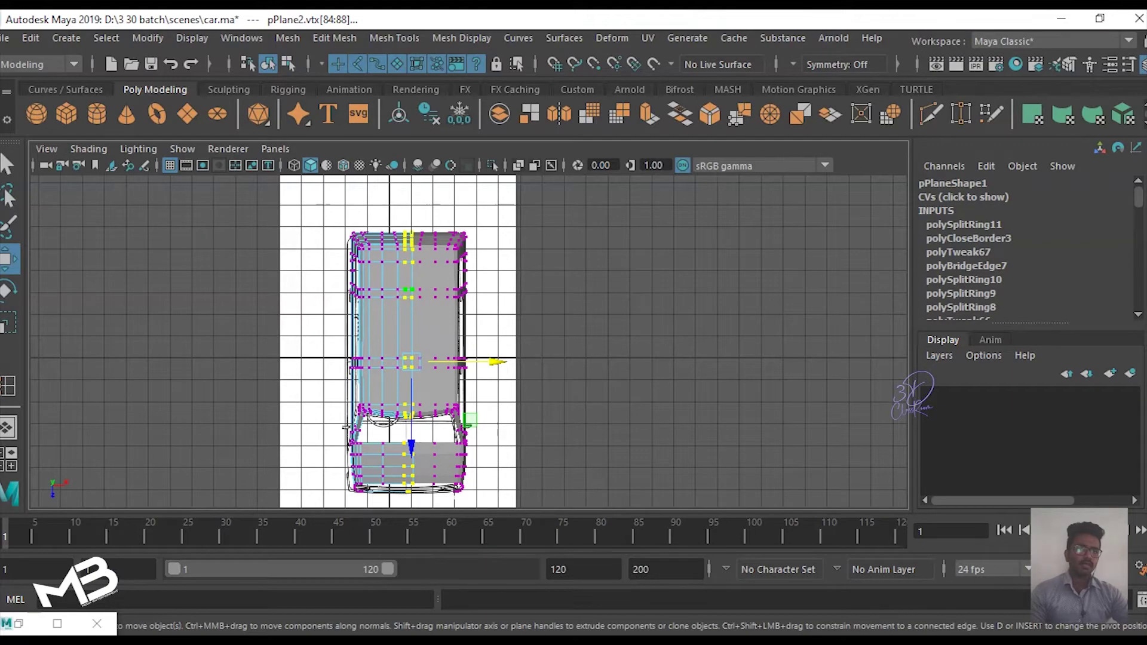
key("space")
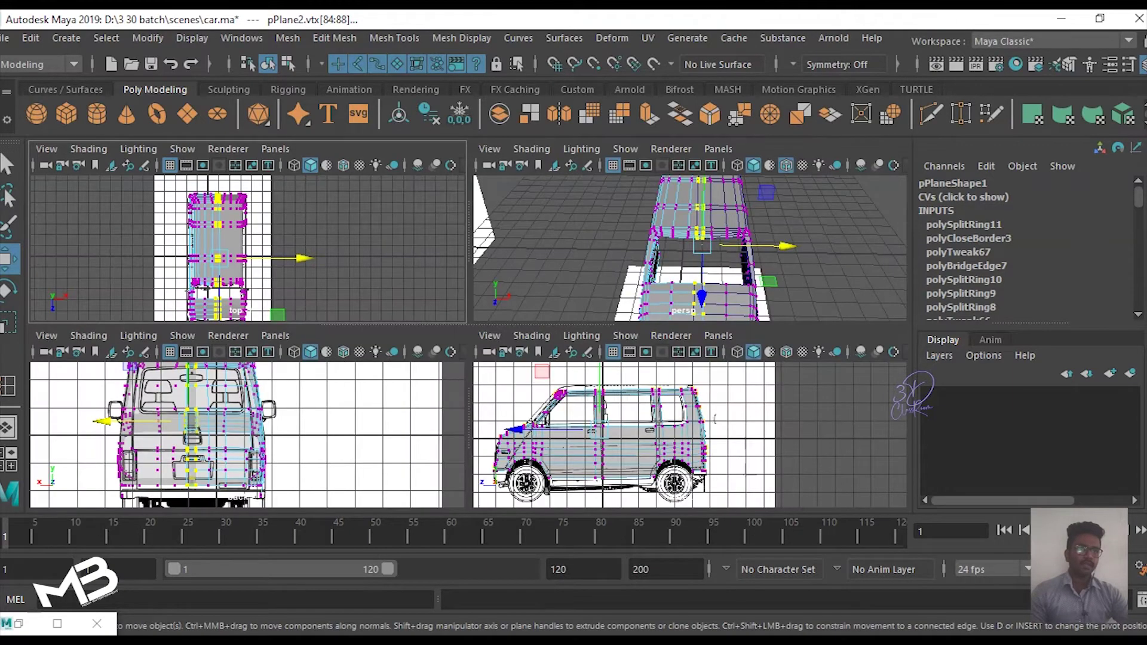
key("space")
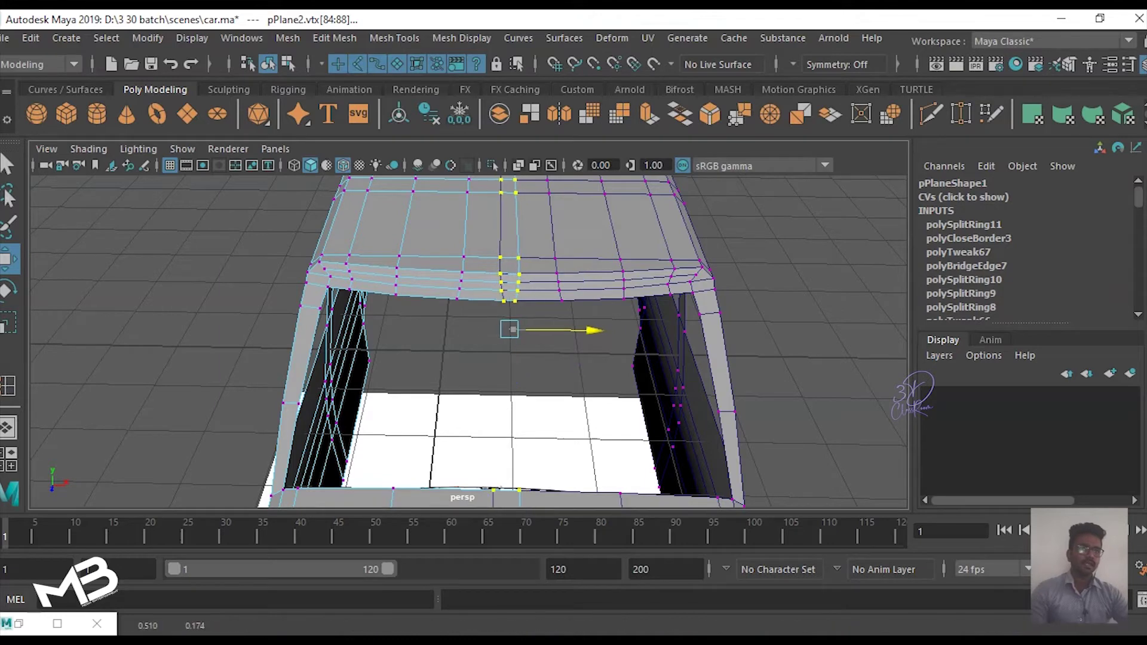
Step: Scale the centre-seam vertices flat in X and move them into line
key("r")
left_click(566, 332)
key("ctrl+z")
mouse_move(423, 328)
left_mouse_down()
mouse_move(413, 328)
mouse_move(478, 371)
mouse_move(484, 394)
left_mouse_up()
key("w")
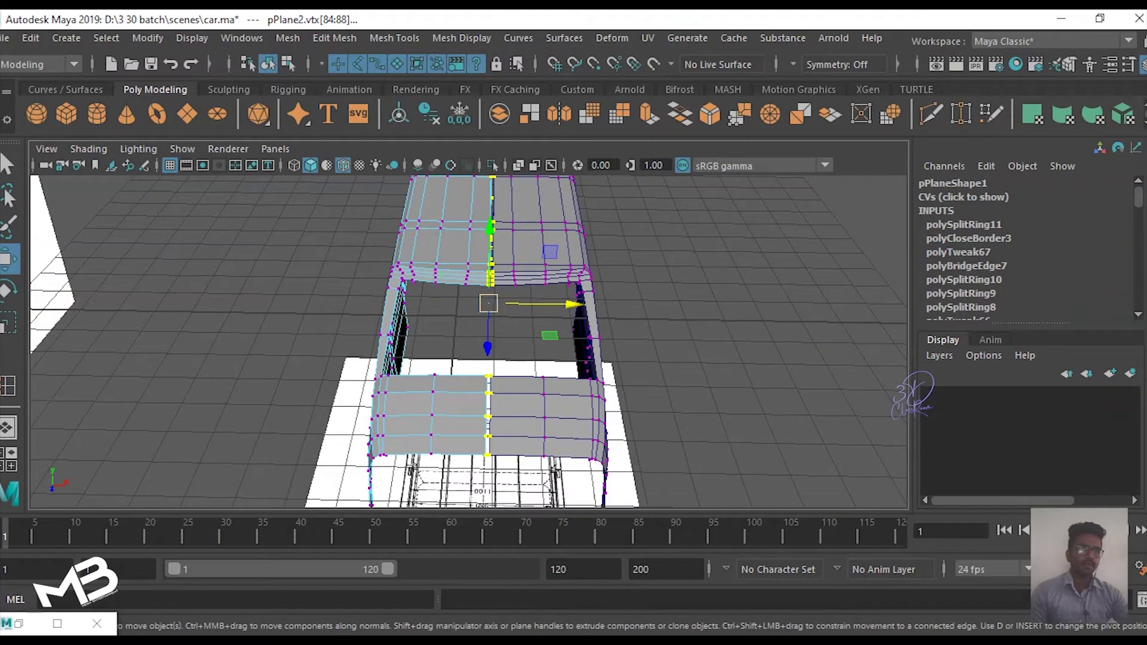
left_click_drag(570, 304, 572, 304)
scroll(572, 304, "up", 2)
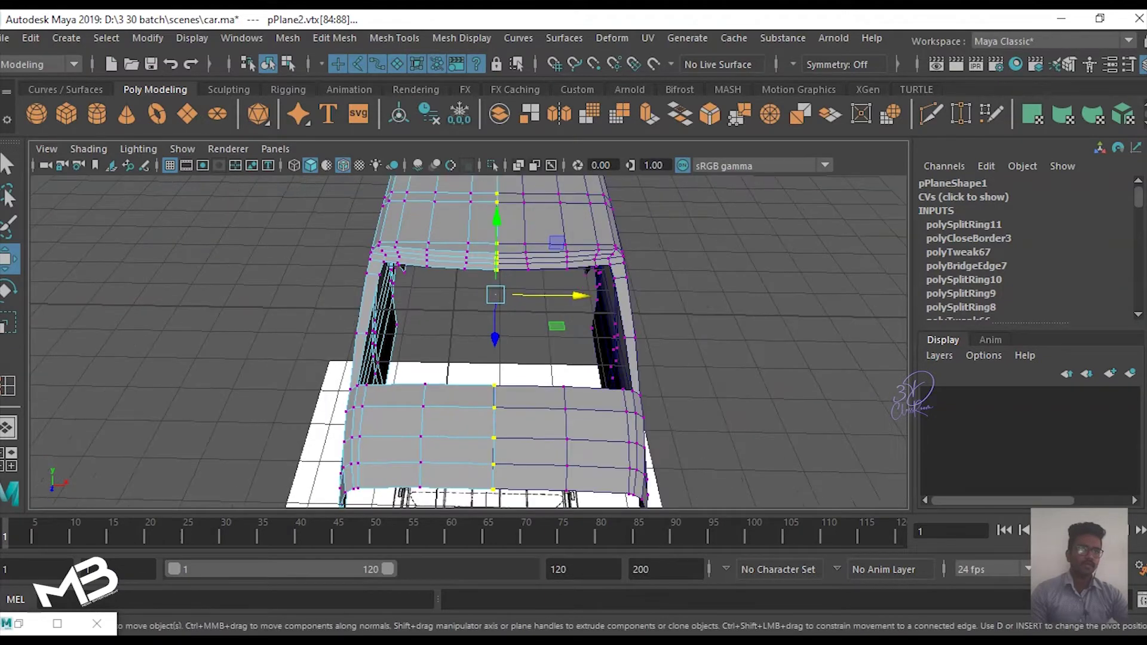
Step: Move vertex vtx[120] on pPlane1 along Z
key("F8")
left_click(562, 430)
right_click_drag(556, 207, 487, 197)
left_click(563, 239)
left_click_drag(574, 299, 657, 269, "alt")
left_click_drag(538, 328, 627, 299, "alt")
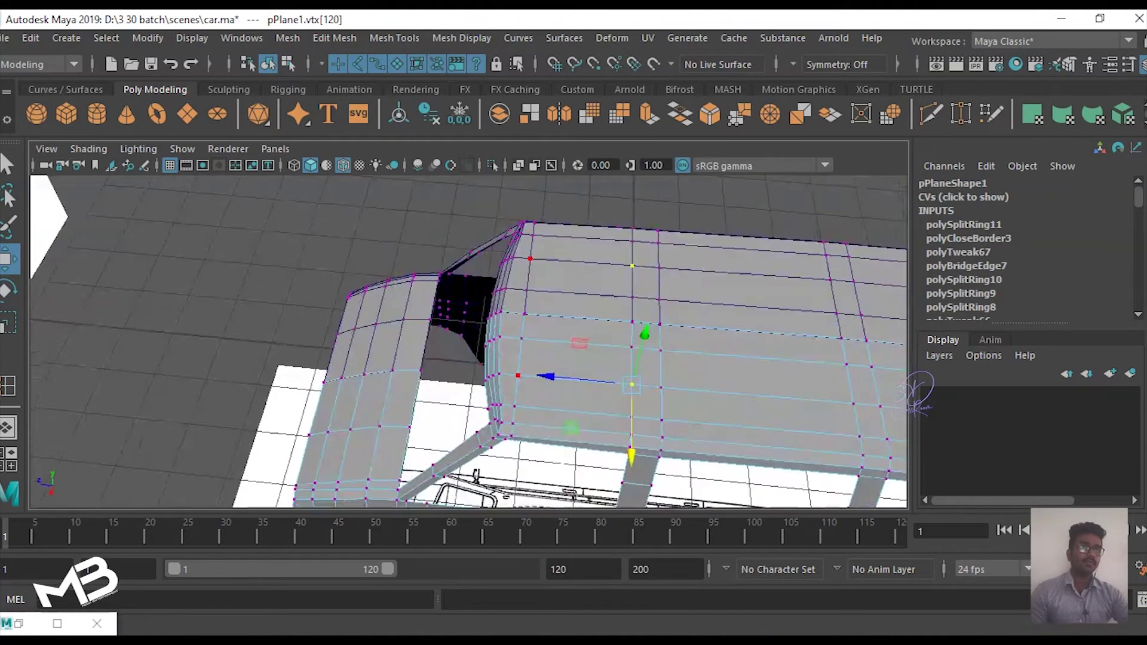
left_click_drag(548, 377, 556, 377)
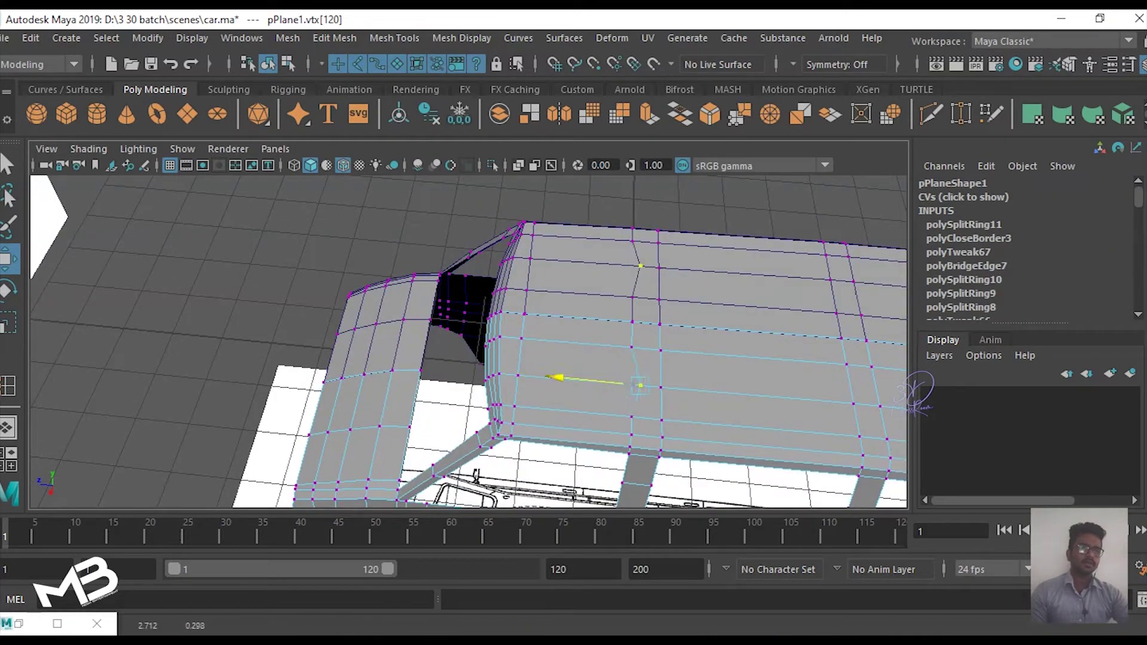
mouse_move(598, 358)
left_mouse_down("alt")
mouse_move(478, 334)
mouse_move(442, 382)
mouse_move(490, 335)
mouse_move(359, 335)
mouse_move(383, 311)
left_mouse_up("alt")
mouse_move(454, 334)
left_mouse_down("alt")
mouse_move(418, 323)
mouse_move(430, 287)
mouse_move(442, 299)
mouse_move(418, 287)
left_mouse_up("alt")
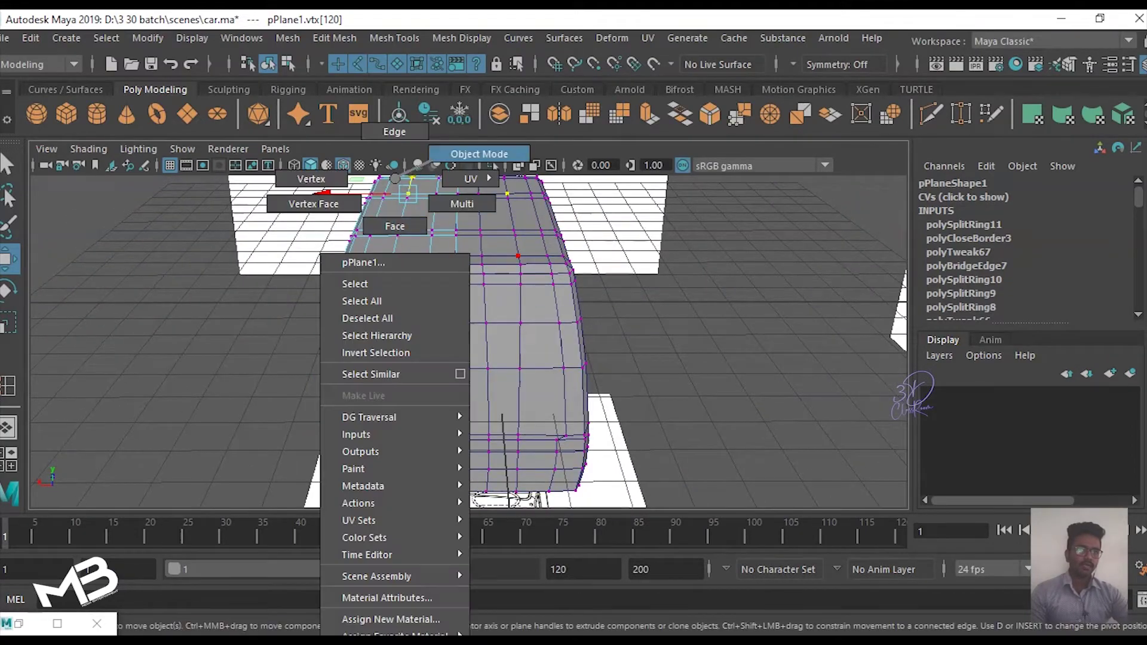
Step: Select the side window's pillar, horizontal and upper rail edges in edge mode
right_click_drag(401, 200, 507, 160)
left_click_drag(454, 335, 359, 310, "alt")
scroll(466, 340, "up", 3)
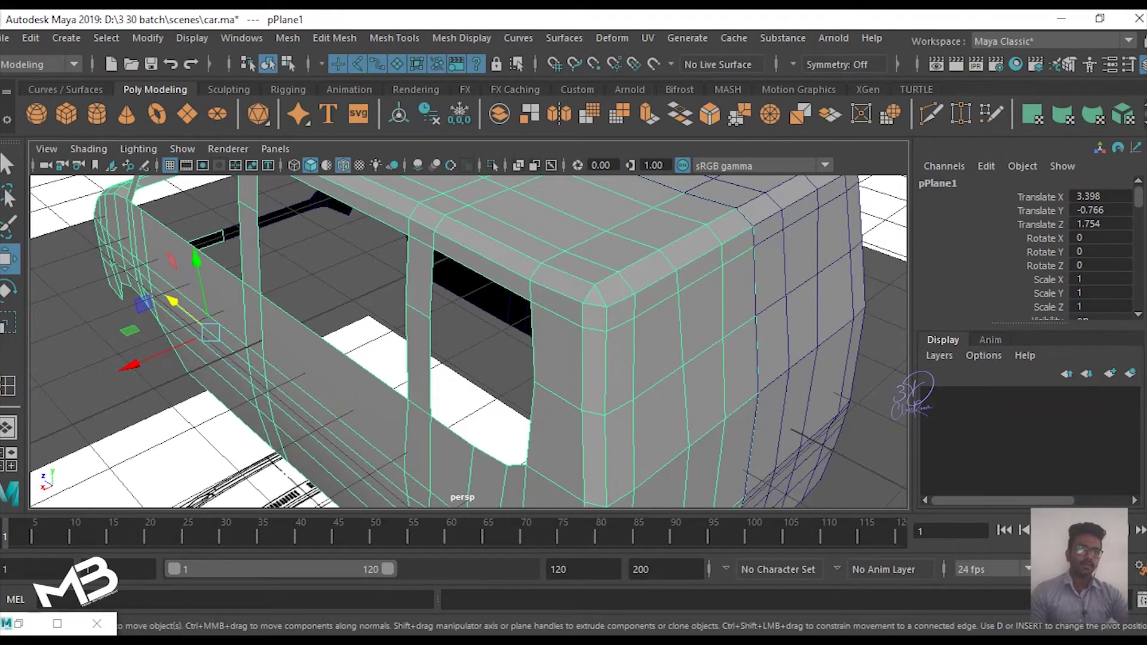
right_click_drag(418, 239, 418, 203)
left_click(430, 281)
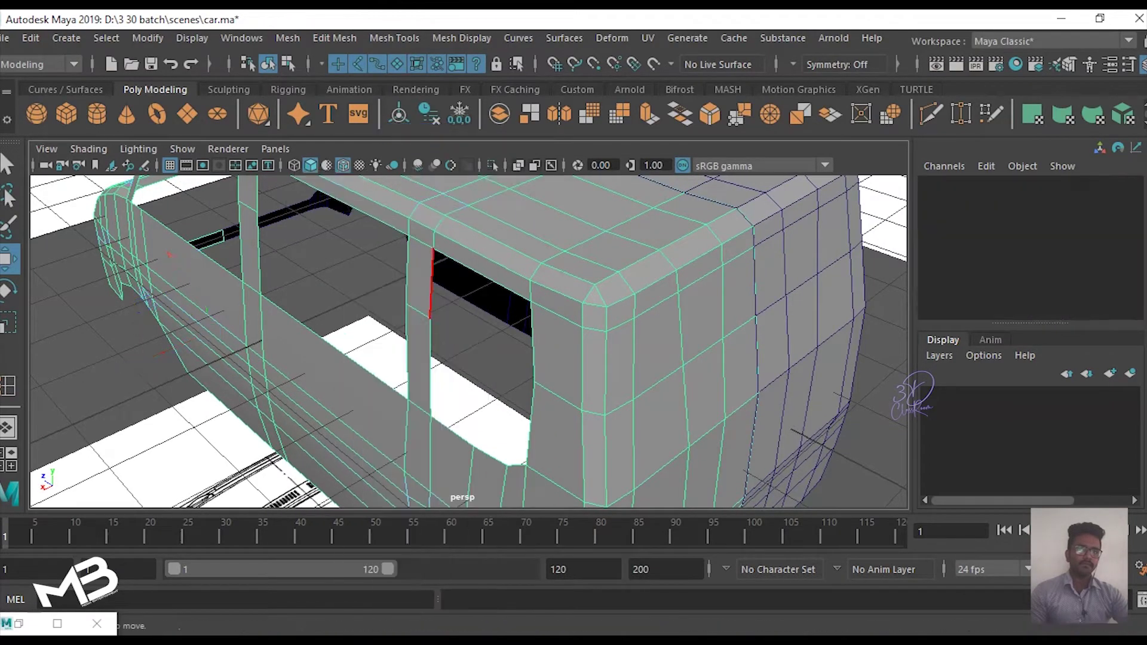
left_click(451, 431)
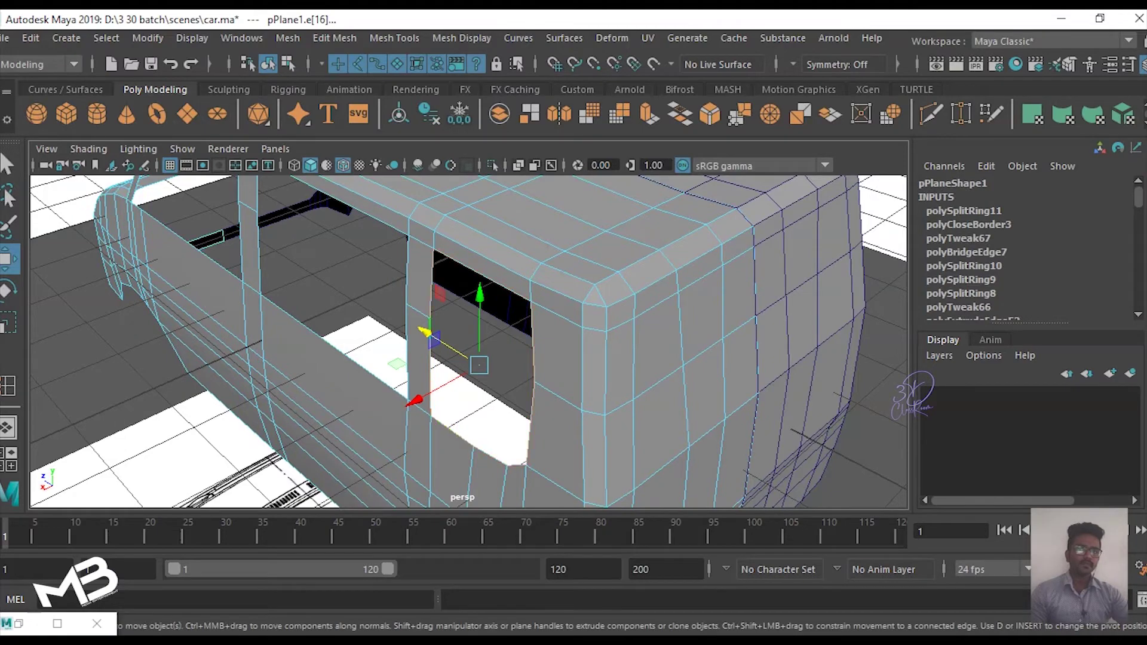
left_click(335, 348, "shift")
left_click(197, 245)
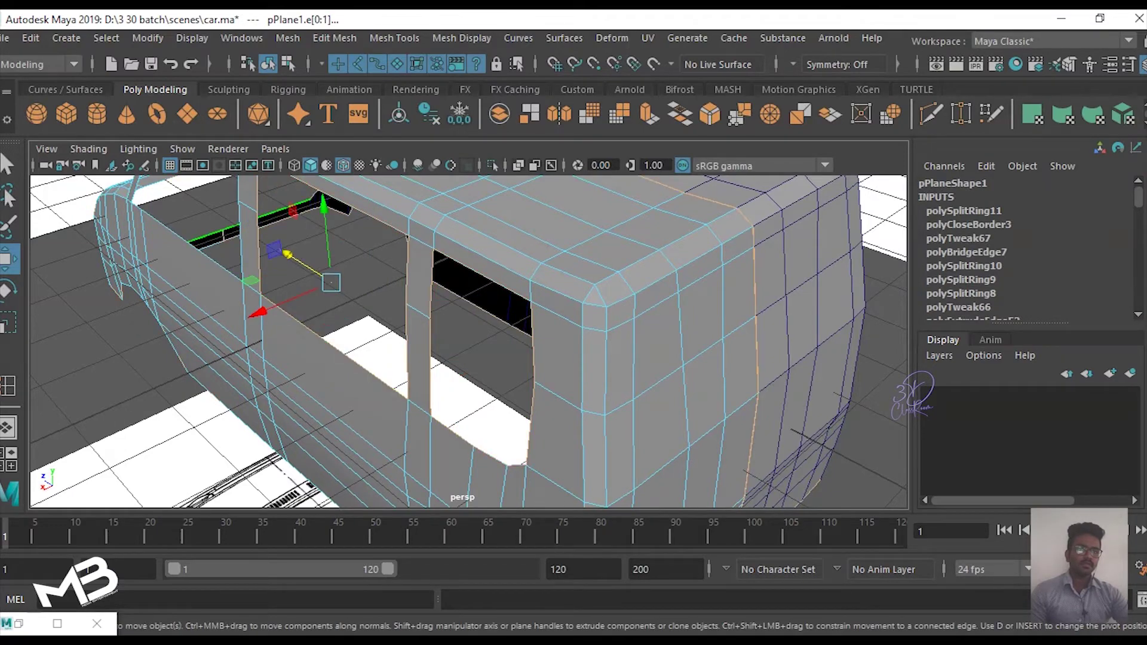
Step: Add the window-bottom edge loop and extrude the window edges inward into a frame
left_click_drag(466, 334, 538, 358, "alt")
double_click(370, 285)
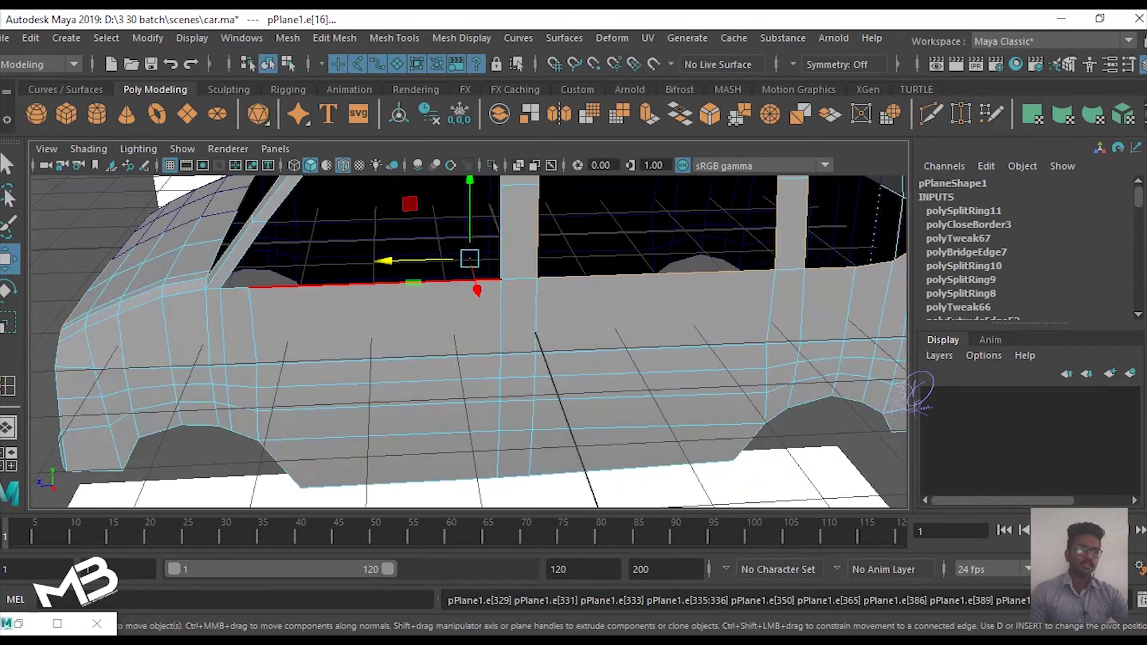
mouse_move(466, 359)
left_mouse_down("alt")
mouse_move(538, 383)
mouse_move(490, 334)
mouse_move(526, 359)
left_mouse_up("alt")
left_click(703, 279)
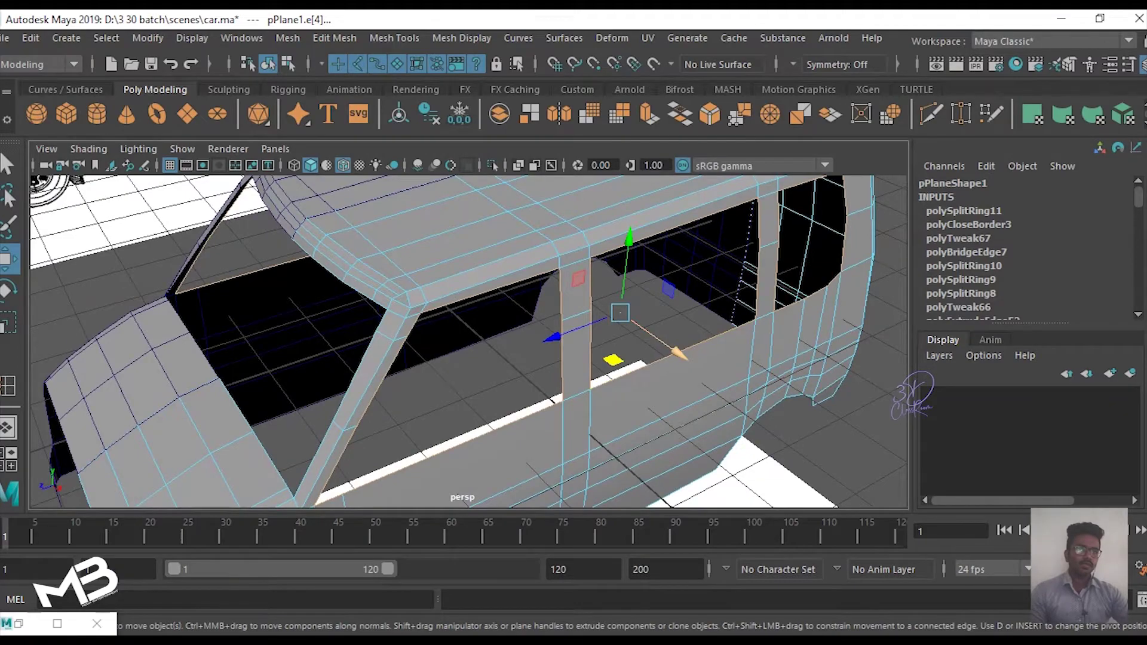
left_click_drag(679, 354, 665, 344, "shift")
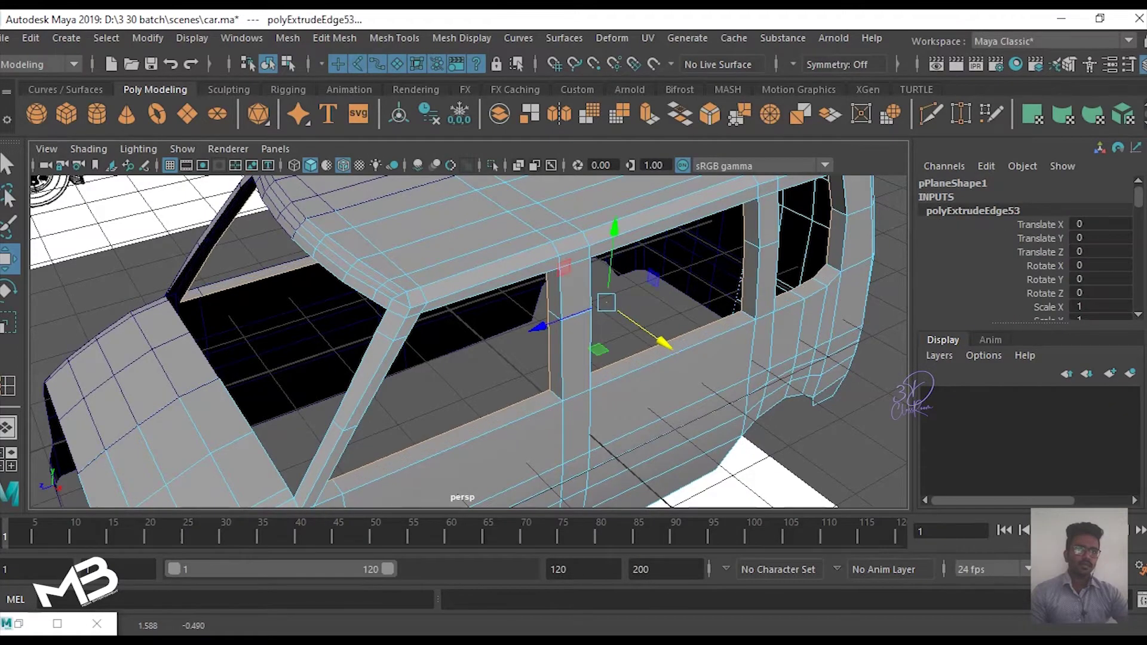
Step: Select the windshield-base and roof edges, extrude them, then undo that extra extrusion
mouse_move(466, 340)
left_mouse_down("alt")
mouse_move(443, 323)
mouse_move(370, 347)
mouse_move(472, 371)
mouse_move(487, 388)
left_mouse_up("alt")
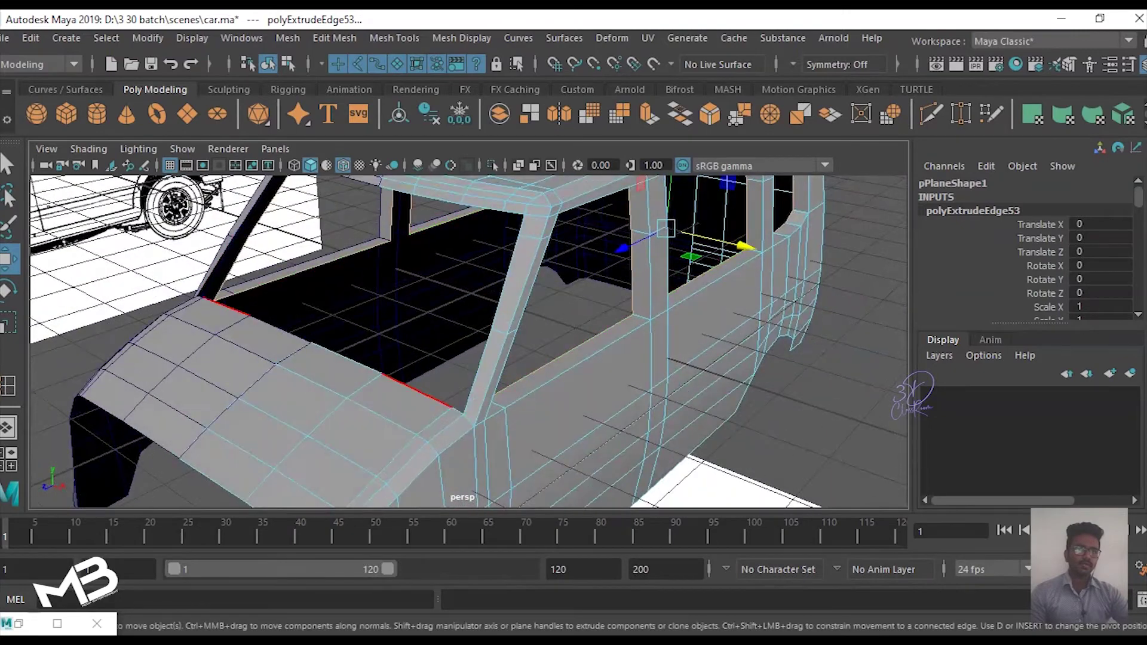
left_click(418, 391)
left_click(334, 354)
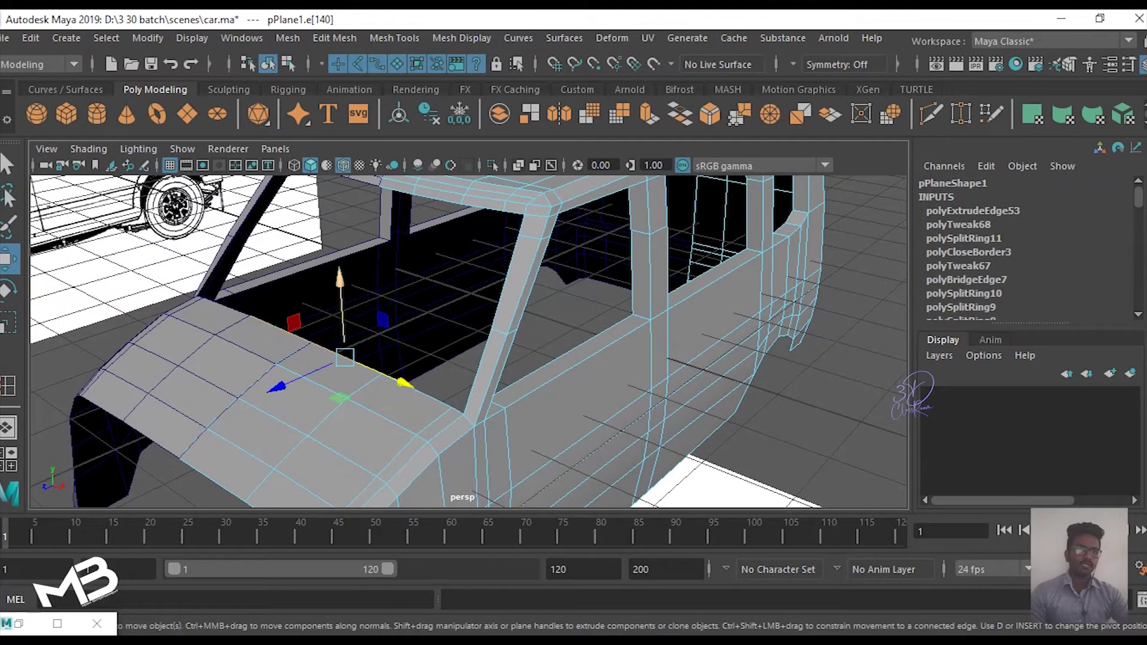
left_click_drag(478, 335, 481, 358, "alt")
left_click(395, 254, "shift")
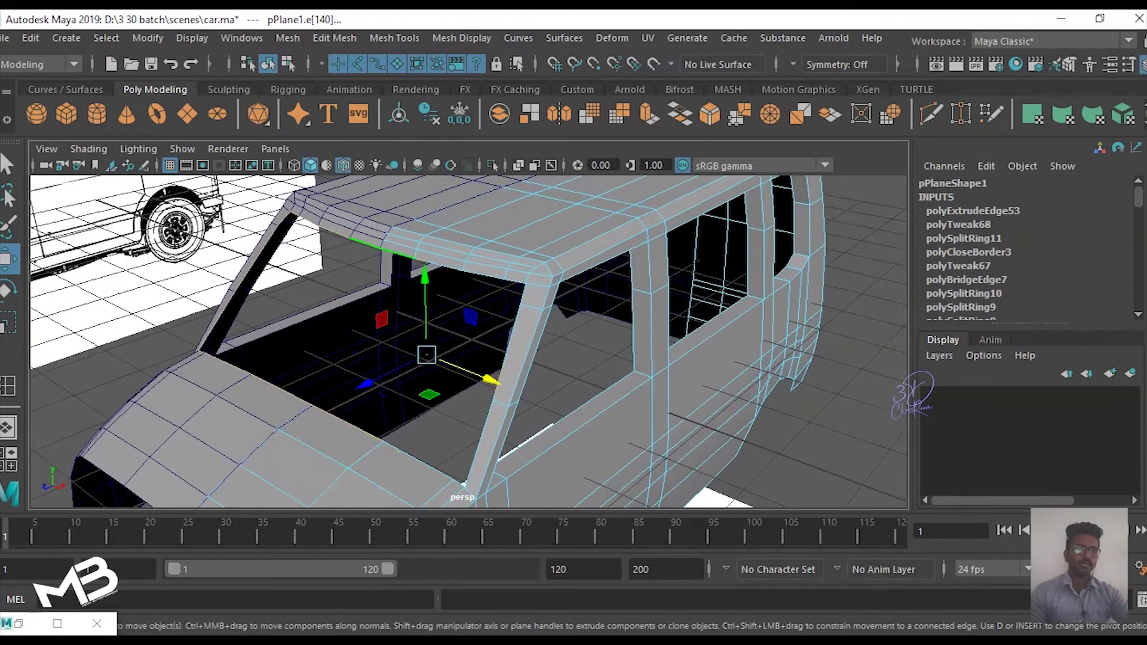
key("ctrl+e")
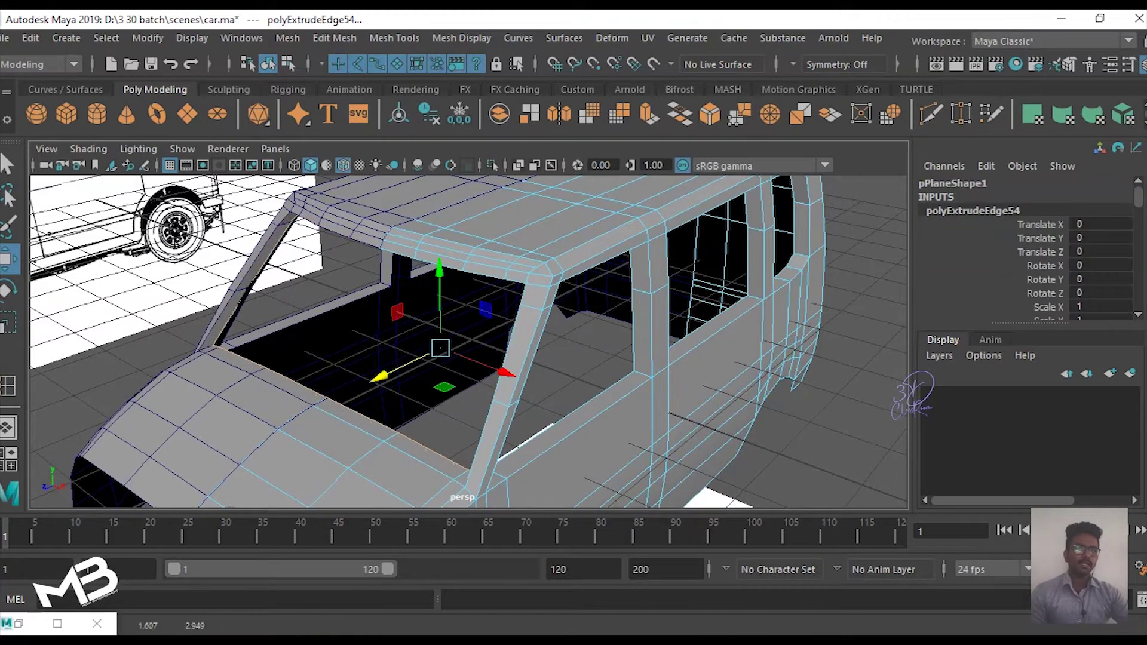
left_click(386, 375)
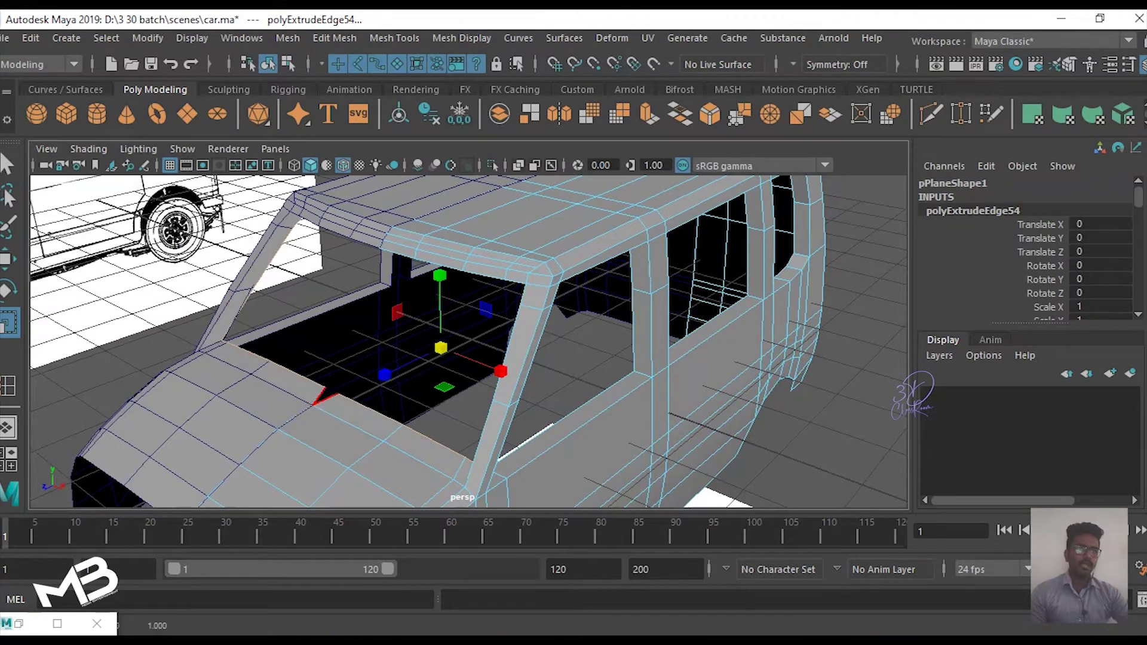
key("ctrl+z")
key("ctrl+z")
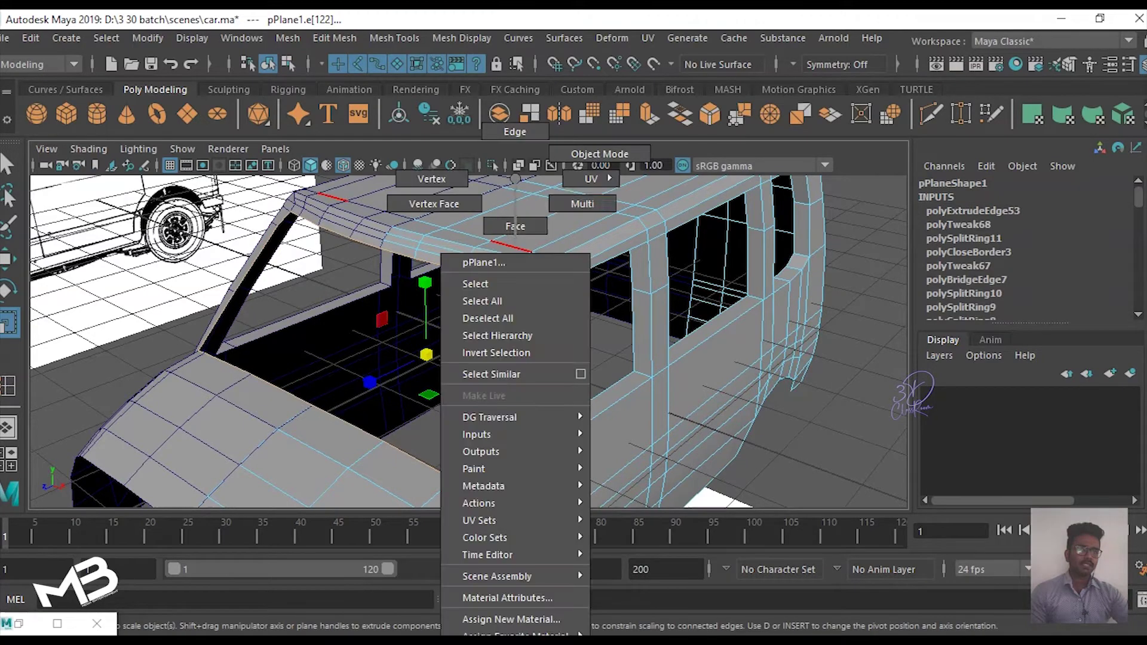
Step: Return to object mode and orbit to inspect the whole van body
right_click_drag(508, 251, 505, 226)
right_click_drag(466, 340, 418, 310, "alt")
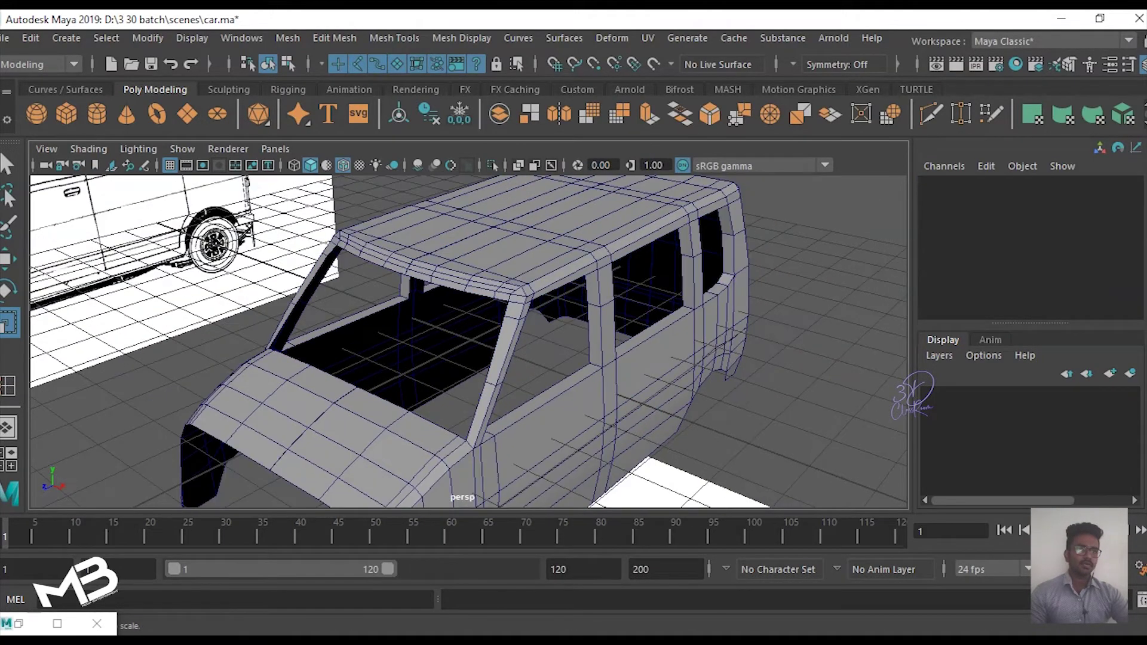
left_click_drag(466, 341, 538, 335, "alt")
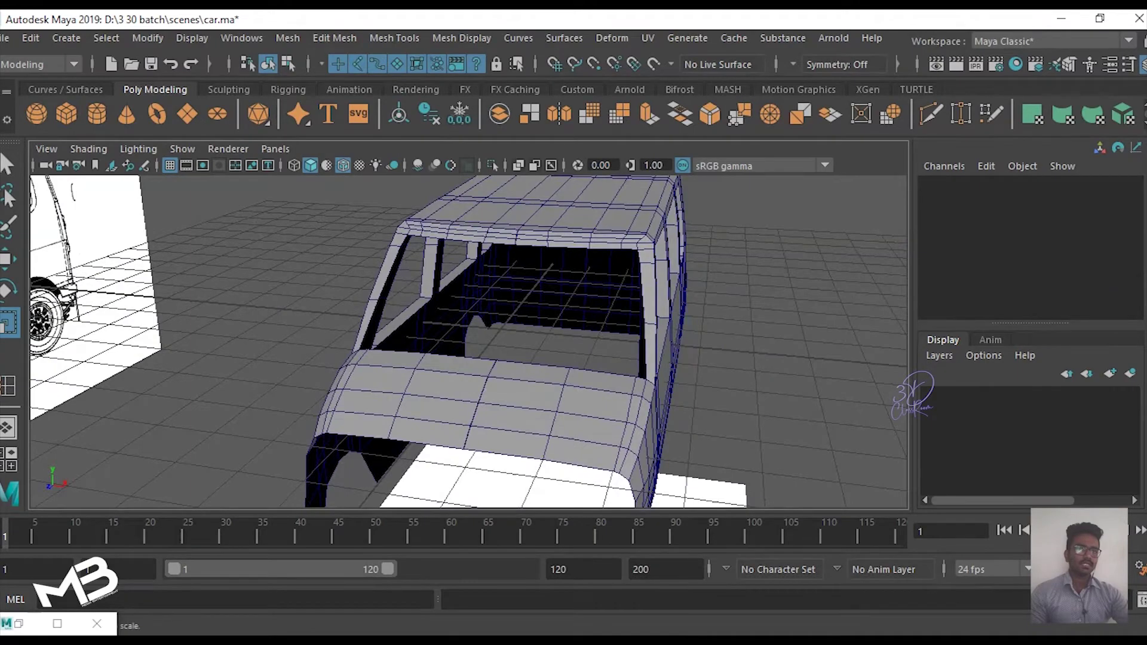
left_click_drag(466, 341, 538, 323, "alt")
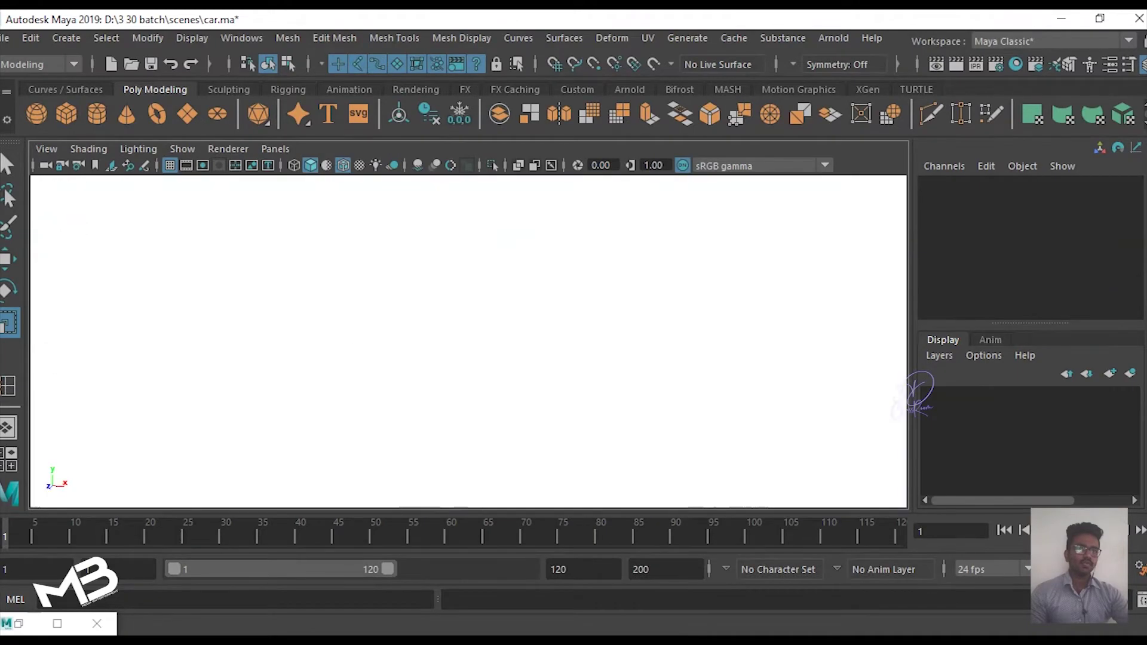
Step: Combine both mirrored van body halves into one mesh with Mesh > Combine
right_click_drag(466, 341, 418, 311, "alt")
left_click_drag(466, 340, 407, 332, "alt")
left_click(508, 335)
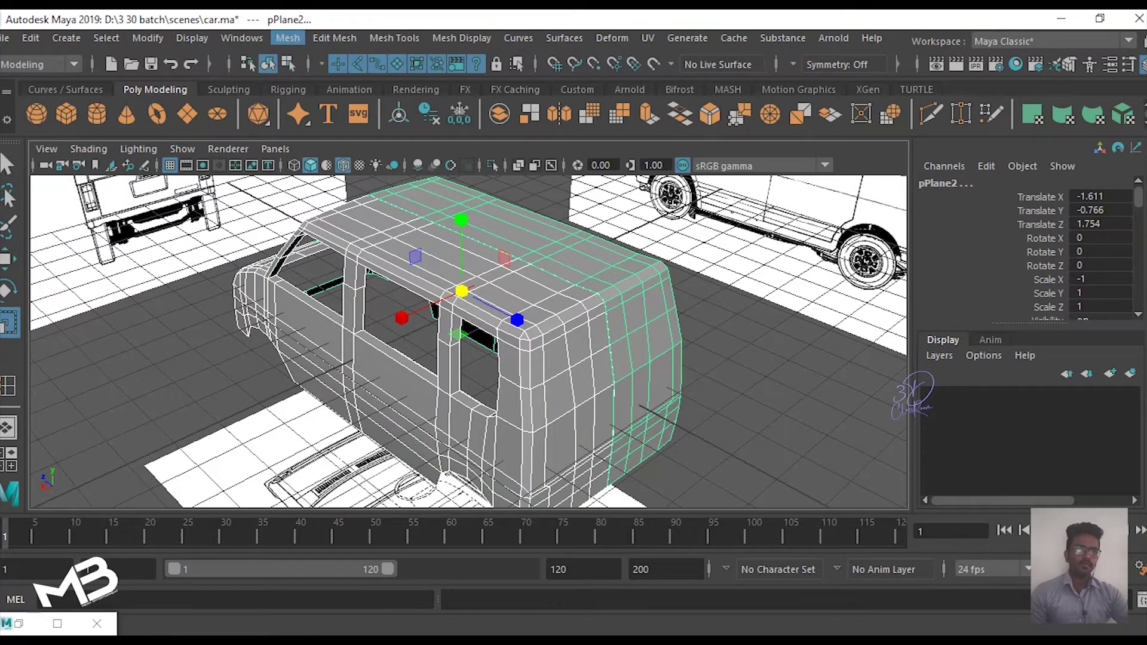
left_click(288, 38)
left_click(317, 103)
Step: In vertex mode, marquee-select the centre-seam vertex column in the maximized top view
mouse_move(469, 341)
left_mouse_down("alt")
mouse_move(335, 341)
mouse_move(466, 206)
left_mouse_up("alt")
right_click_drag(467, 206, 389, 203)
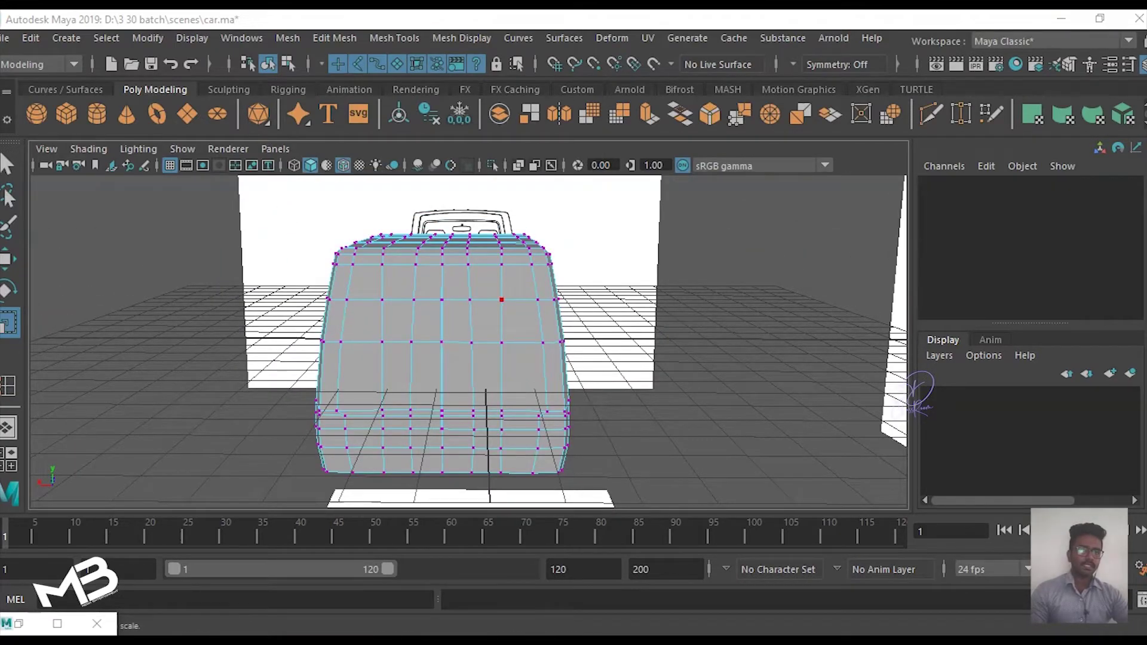
key("space")
key("space")
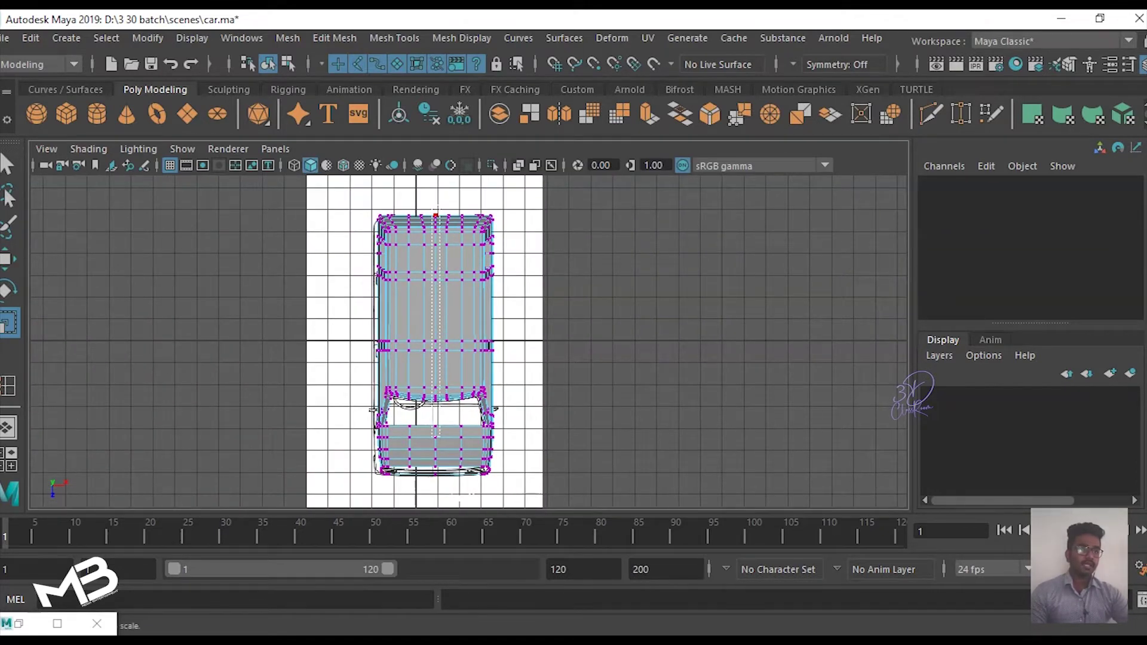
left_click_drag(436, 206, 442, 481)
scroll(469, 342, "up", 3)
scroll(469, 342, "up", 3)
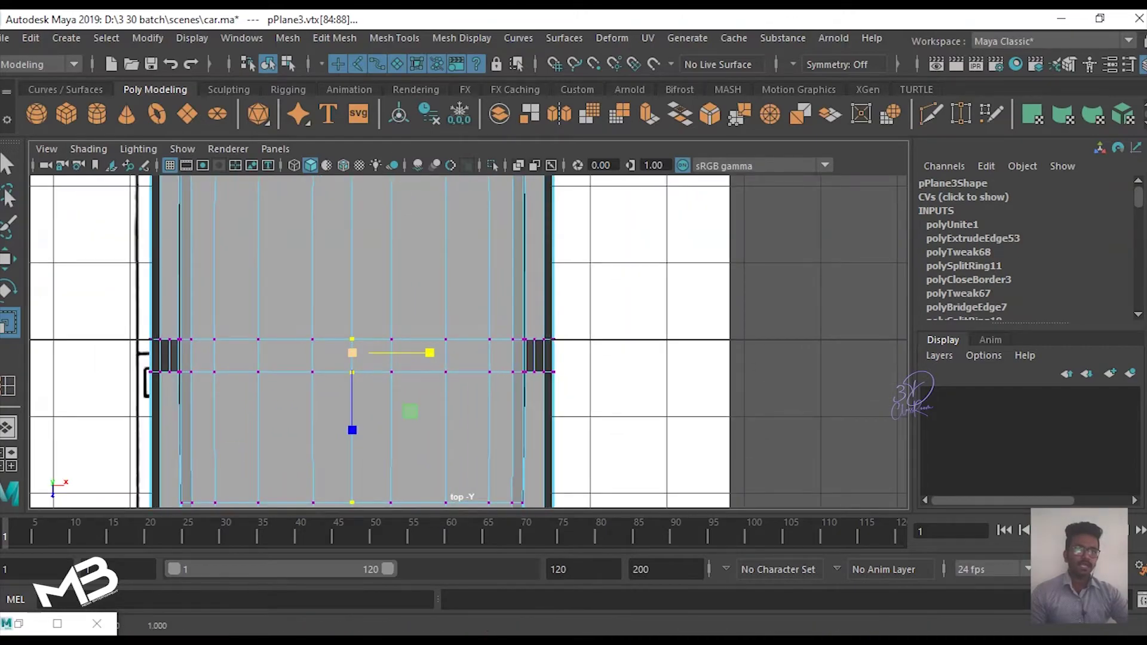
Step: Return to the perspective view and bring up the vertex editing marking menu
key("space")
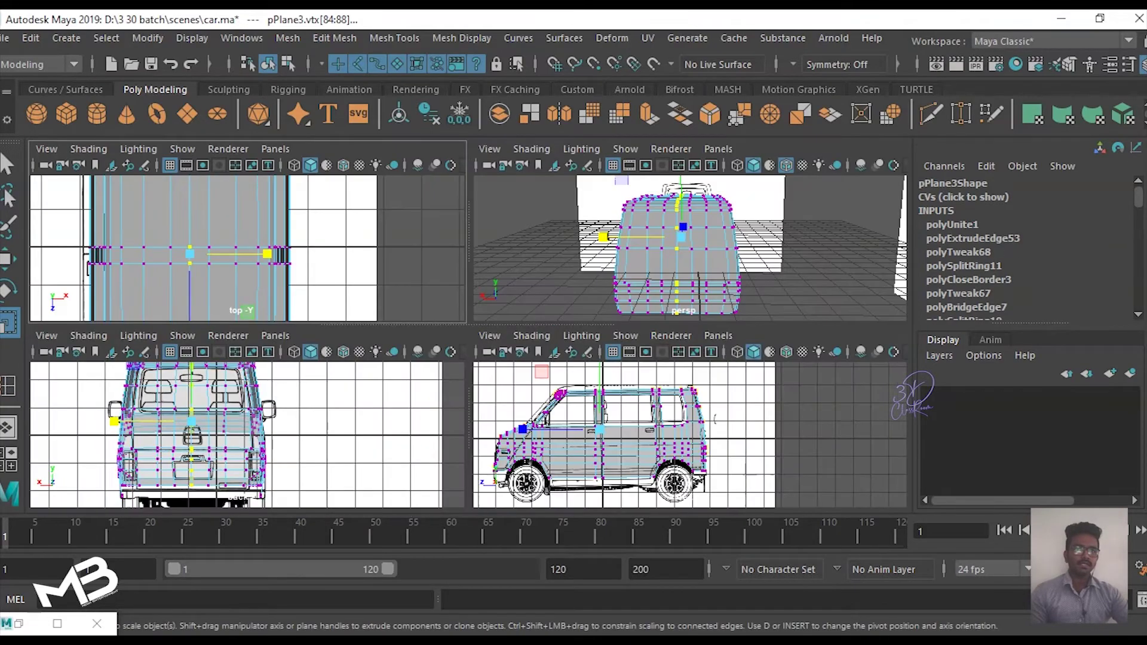
key("space")
mouse_move(478, 335)
left_mouse_down("alt")
mouse_move(550, 311)
mouse_move(538, 322)
mouse_move(556, 298)
left_mouse_up("alt")
scroll(514, 335, "up", 2)
scroll(514, 334, "up", 2)
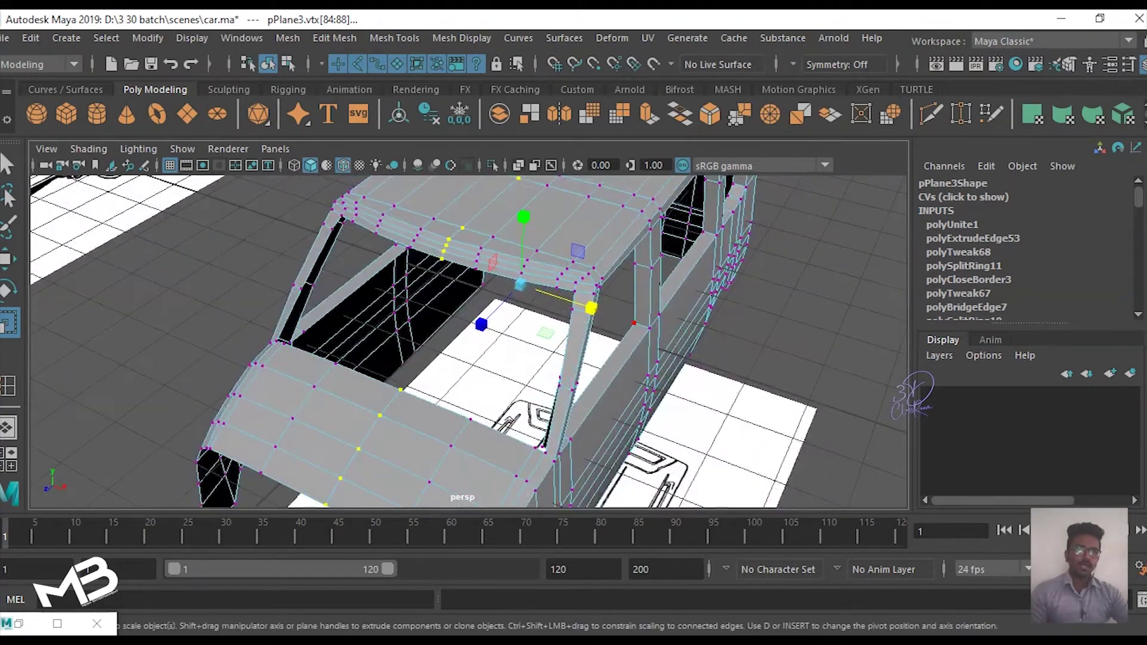
right_click_drag(462, 257, 499, 189, "shift")
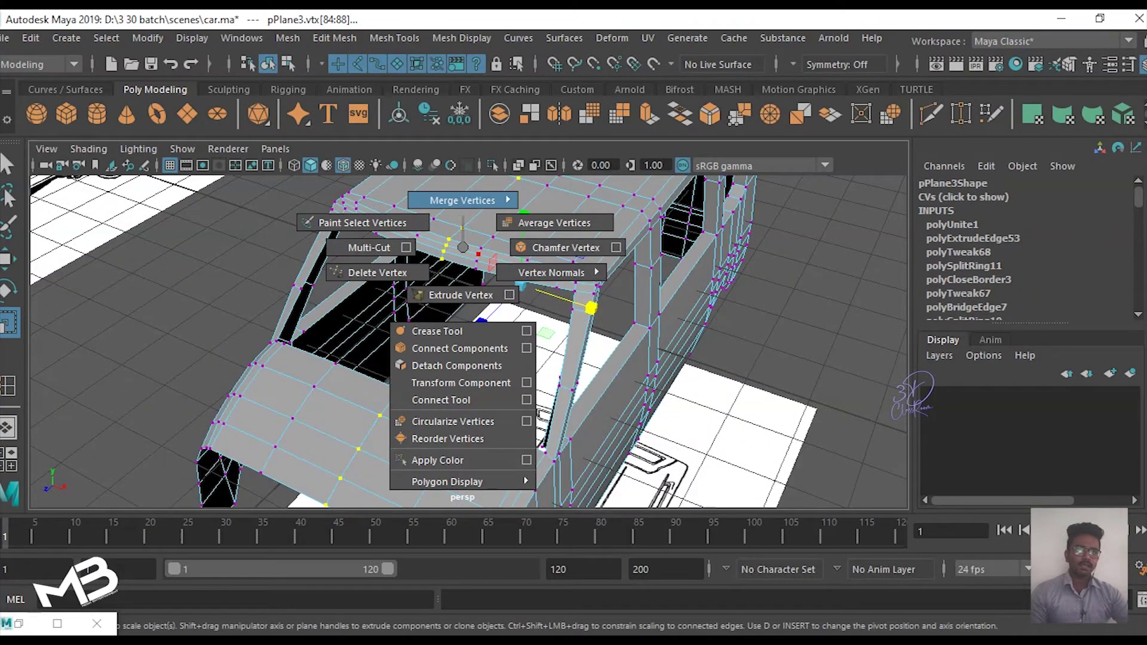
Step: Merge the seam vertices, then test the weld by moving a roof vertex and undoing
right_click_drag(529, 174, 556, 170, "shift")
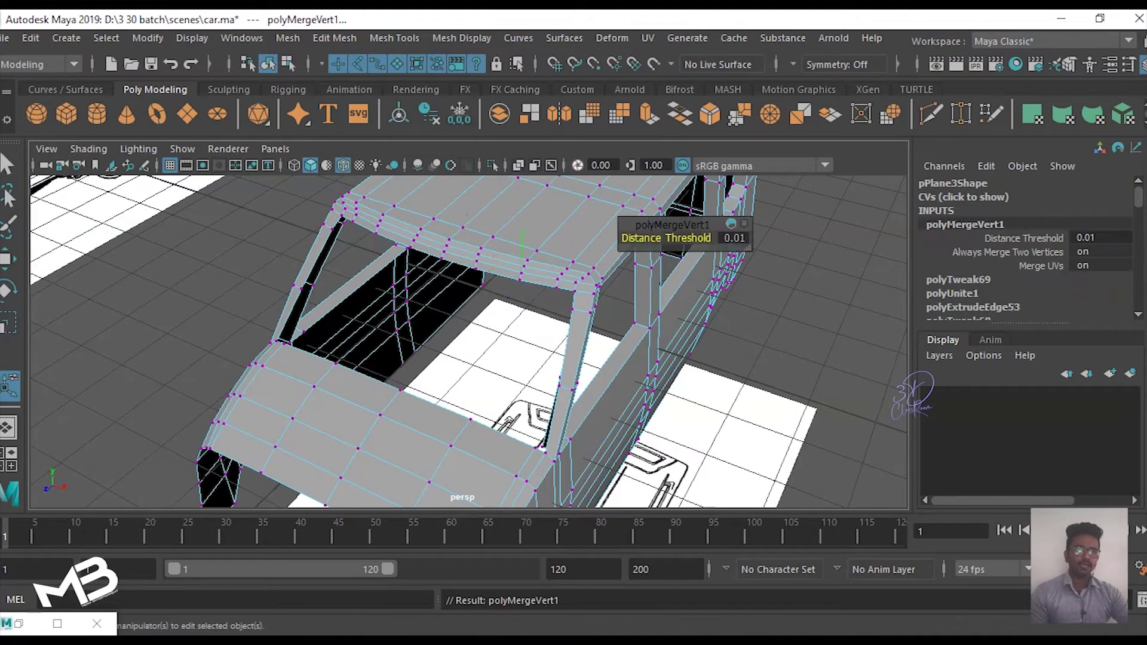
scroll(469, 340, "up", 2)
scroll(469, 341, "up", 1)
scroll(469, 340, "up", 1)
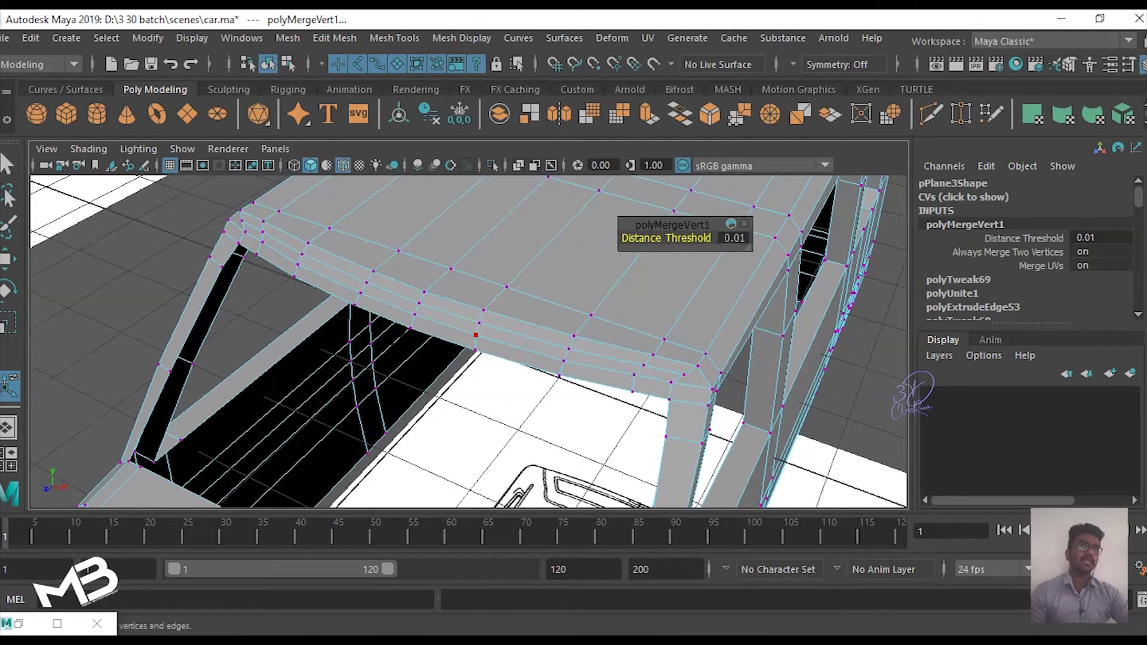
scroll(469, 341, "up", 2)
scroll(469, 341, "up", 2)
left_click(374, 232)
key("w")
left_click_drag(448, 255, 499, 274)
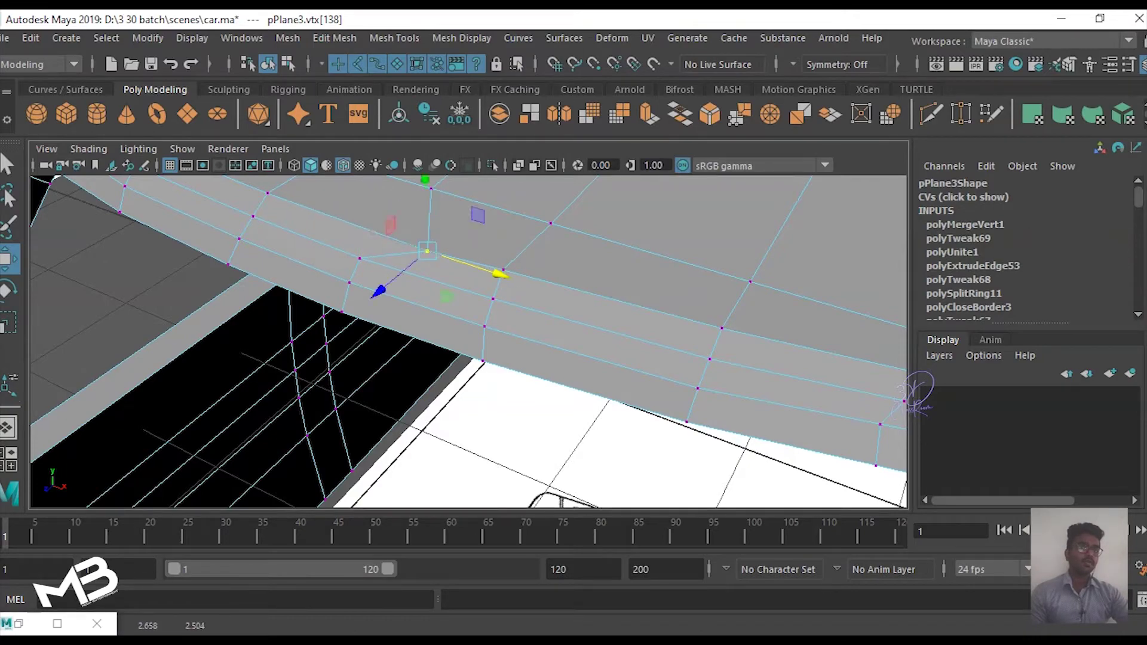
key("ctrl+z")
Step: Undo back to the whole body, then test-move a body vertex and undo it
mouse_move(469, 341)
left_mouse_down("alt")
mouse_move(592, 305)
mouse_move(609, 248)
left_mouse_up("alt")
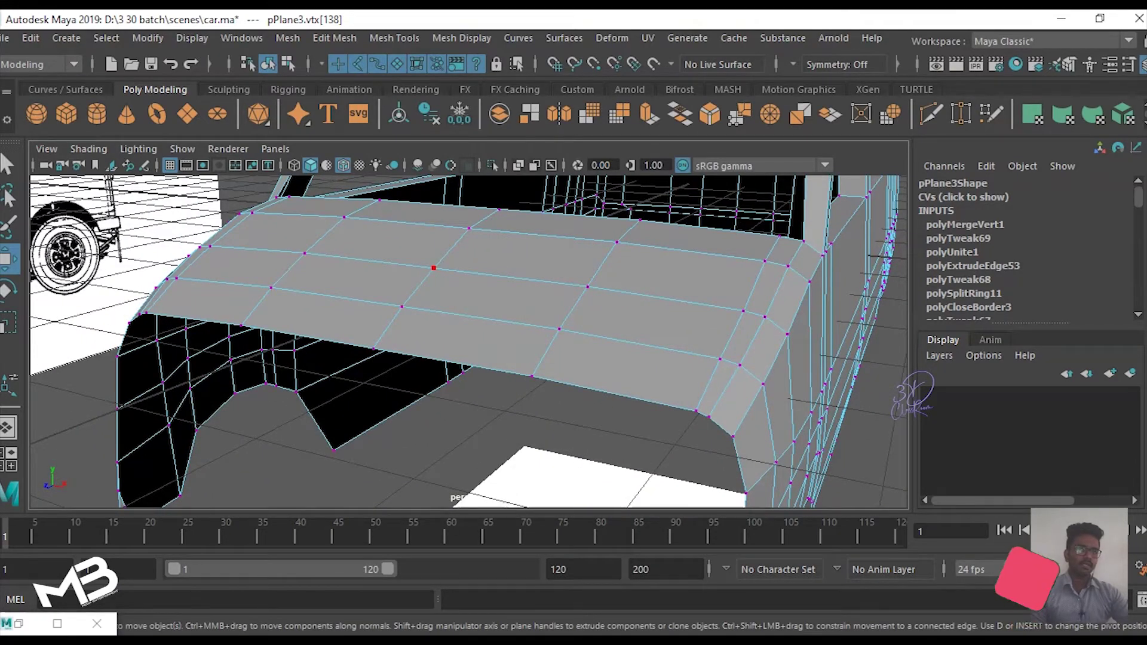
key("ctrl+z")
key("ctrl+z")
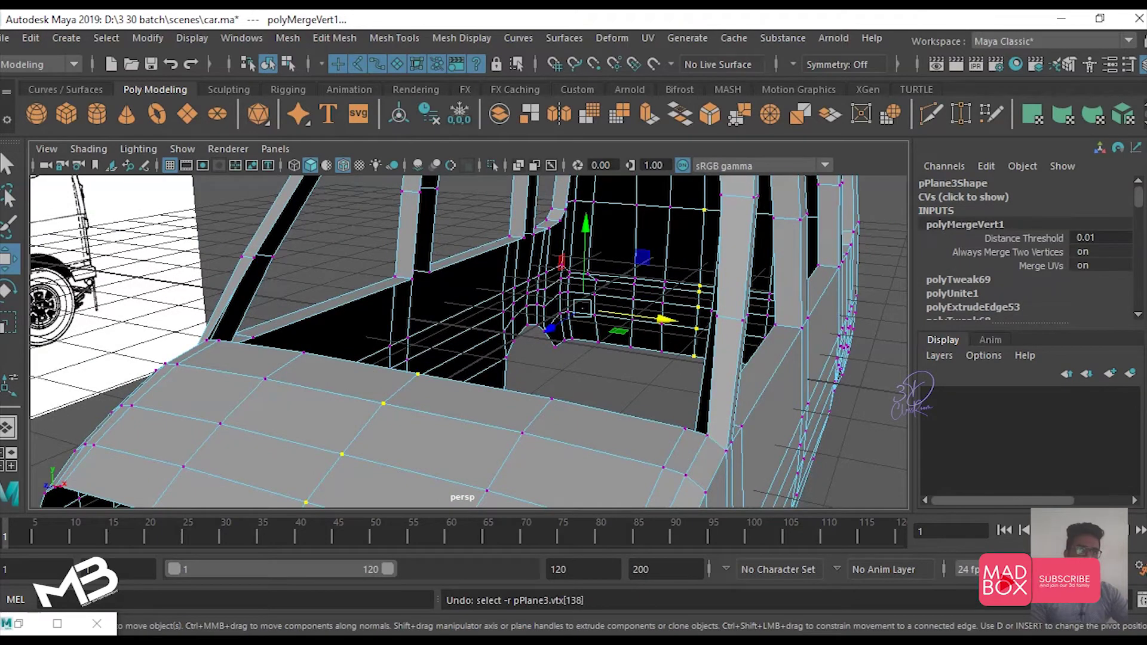
key("ctrl+z")
key("ctrl+z")
key("ctrl+z")
key("ctrl+z")
key("ctrl+z")
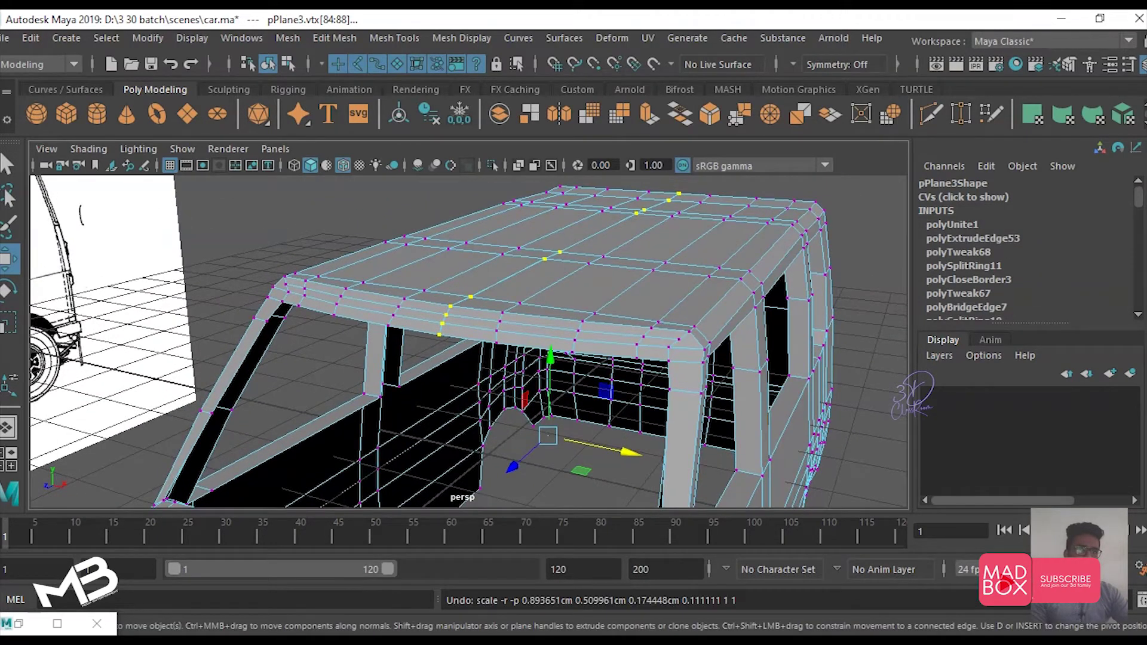
key("ctrl+z")
key("ctrl+z")
key("ctrl+z")
right_click(489, 179)
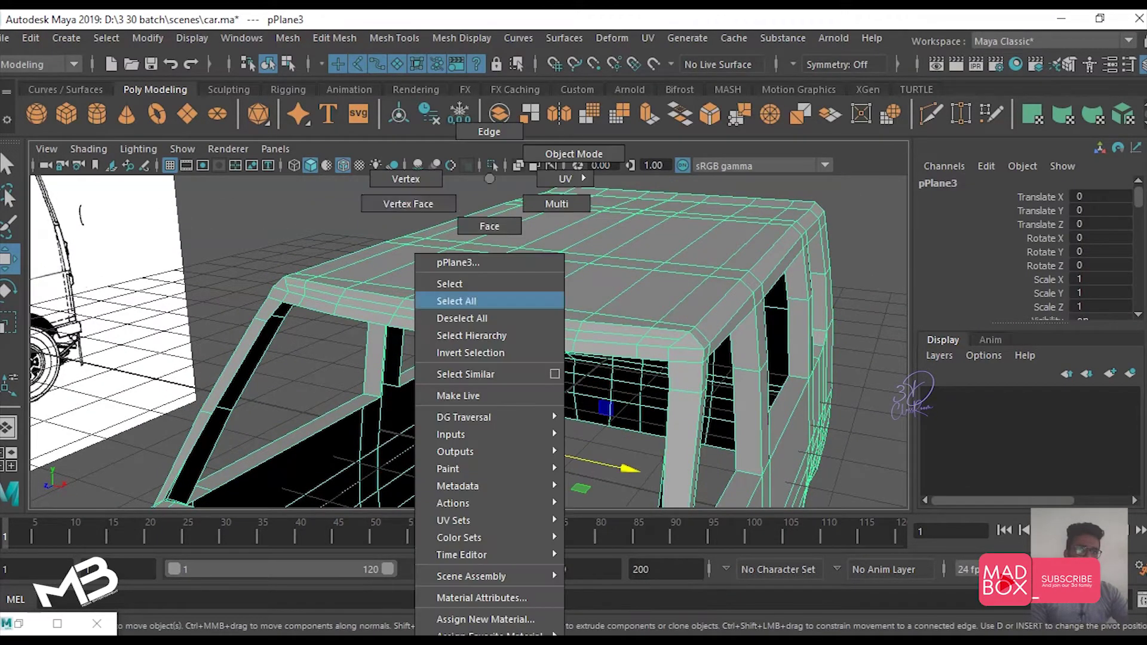
key("ctrl+z")
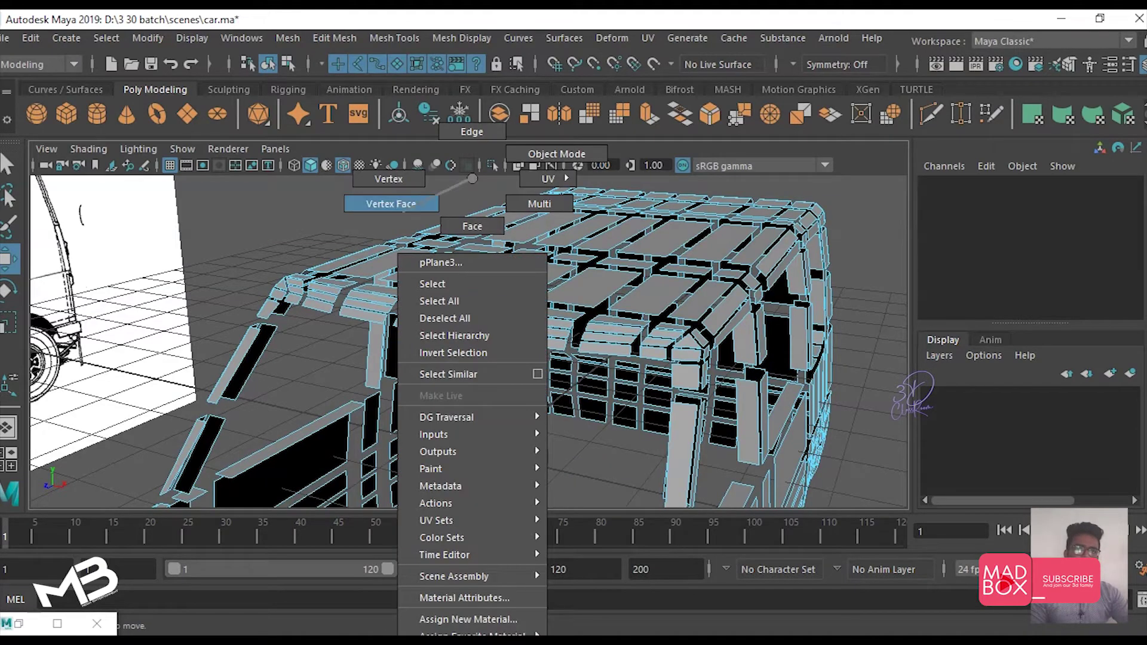
right_click_drag(466, 180, 389, 179)
left_click(450, 307)
mouse_move(526, 315)
left_mouse_down()
mouse_move(535, 317)
mouse_move(514, 335)
left_mouse_up()
key("ctrl+z")
key("ctrl+z")
Step: Reselect the centre-seam vertices in the top view and frame them in perspective
key("f")
key("space")
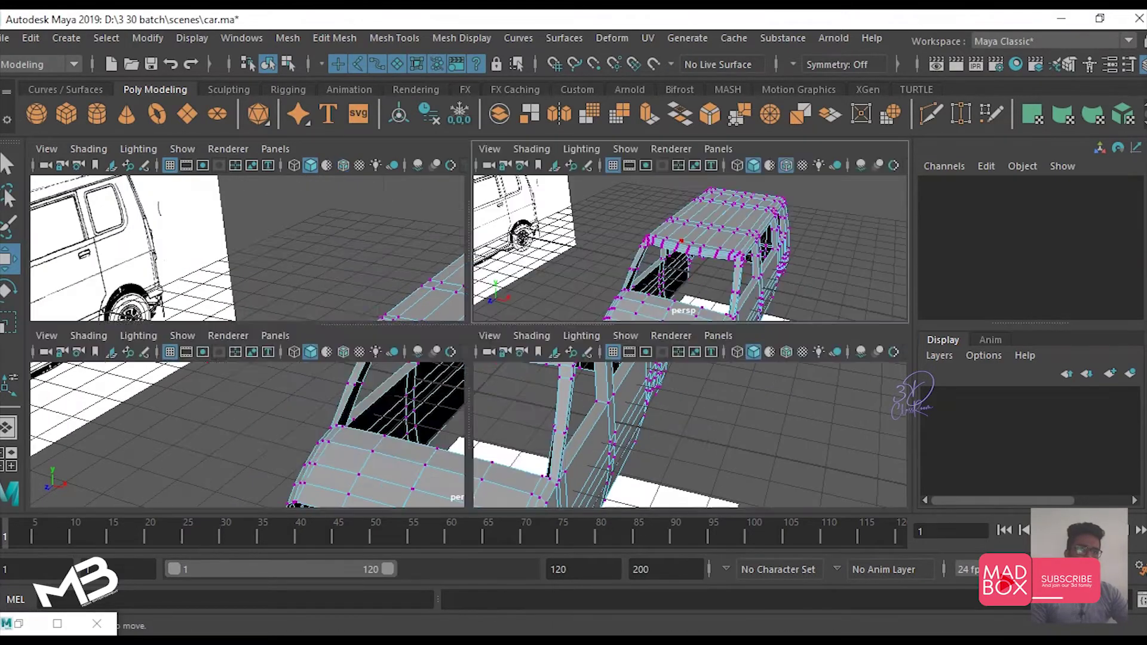
key("space")
right_click(390, 197)
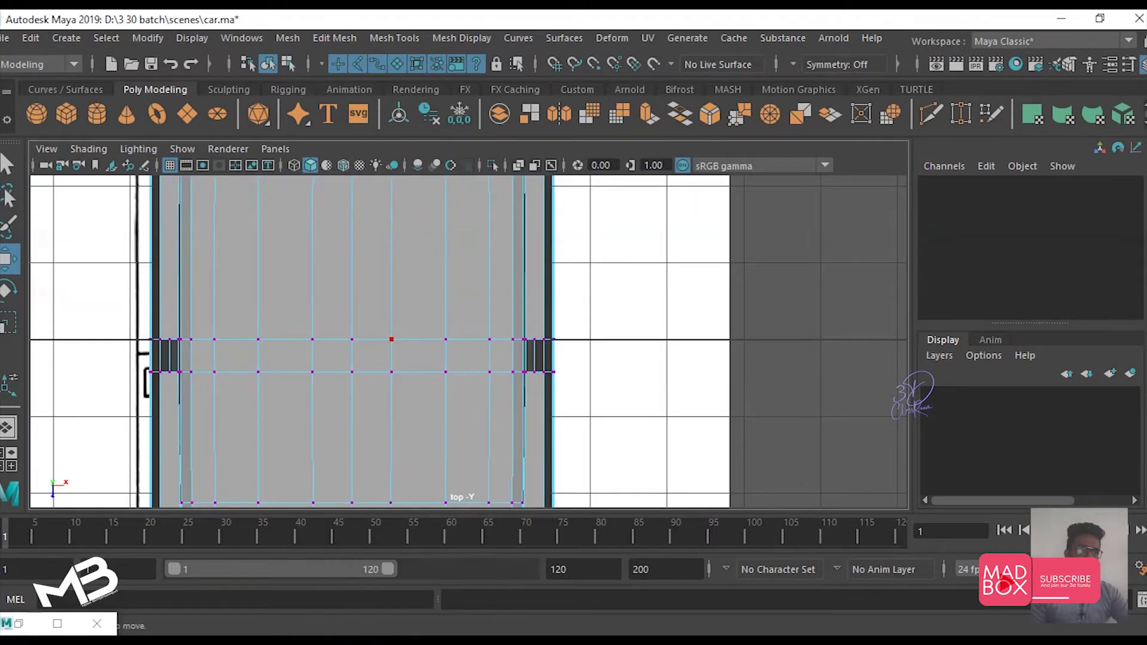
key("a")
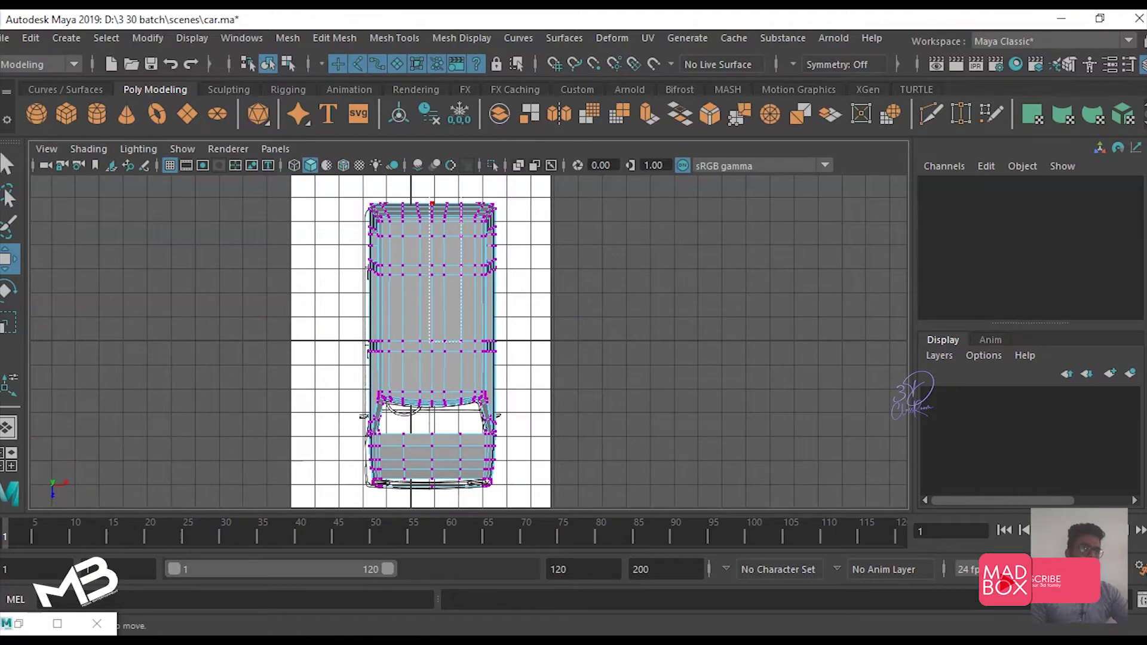
left_click_drag(355, 329, 508, 356)
key("space")
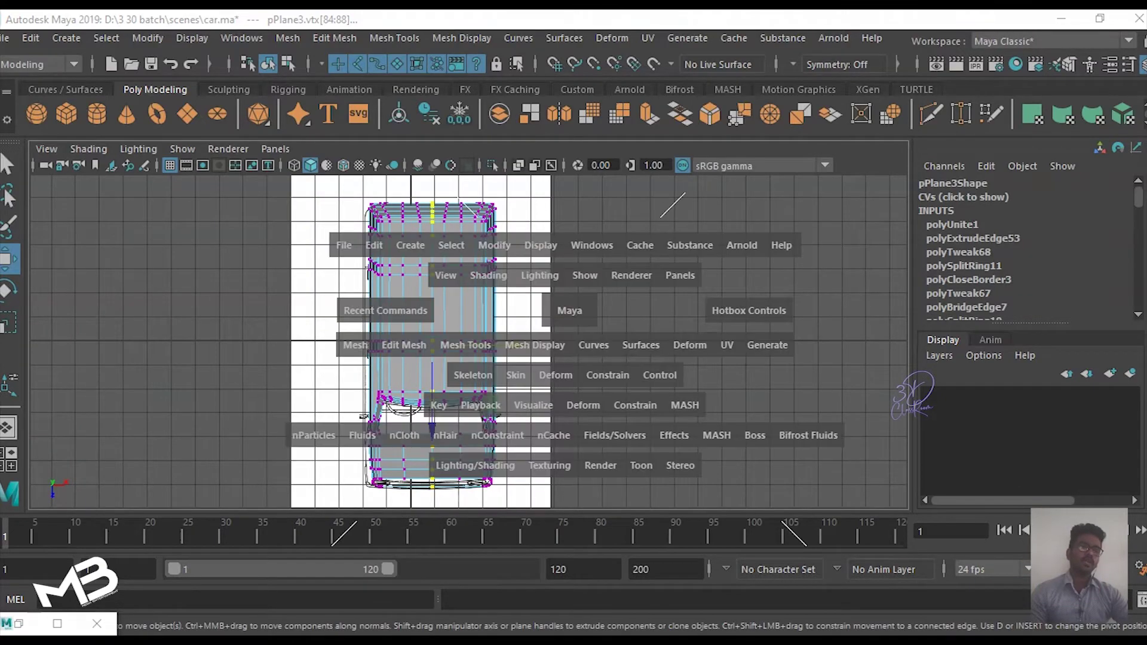
key("space")
key("f")
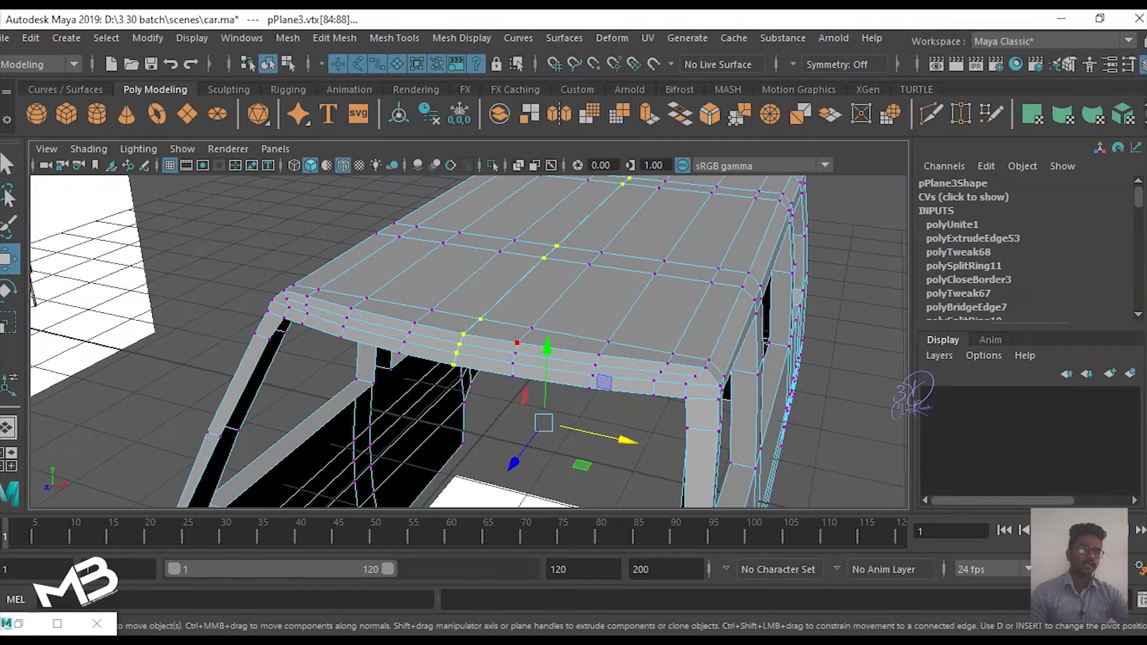
Step: Merge the seam vertices, trying a 0.41 threshold before reverting to 0.01
right_click_drag(517, 342, 595, 249, "shift")
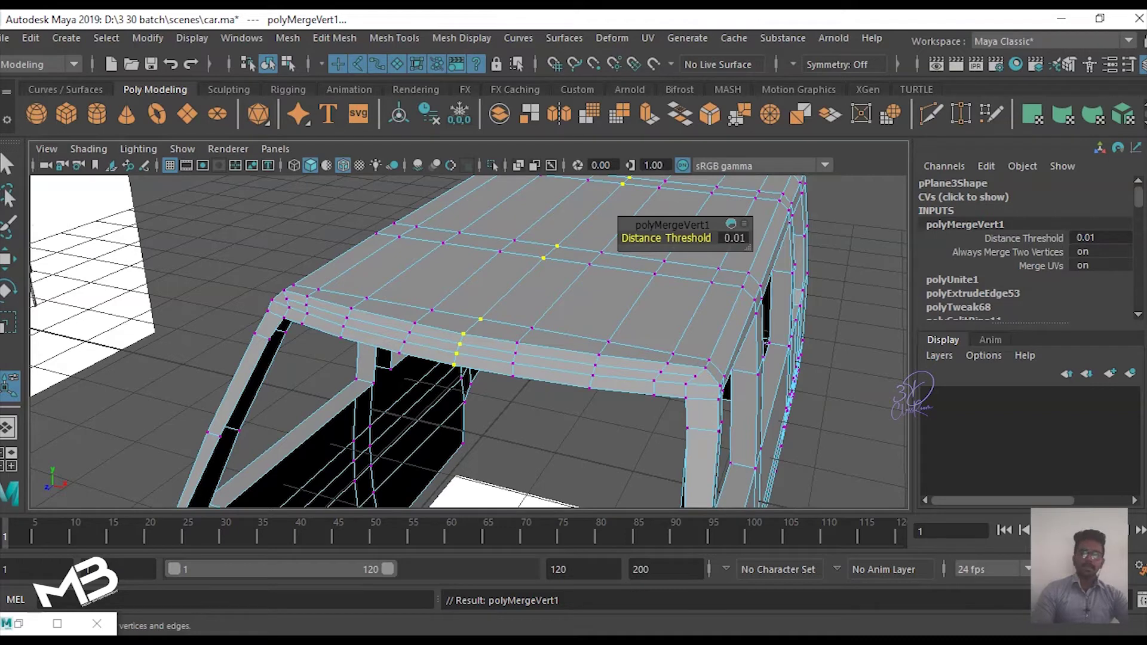
middle_click_drag(478, 328, 531, 328)
scroll(469, 343, "up", 4)
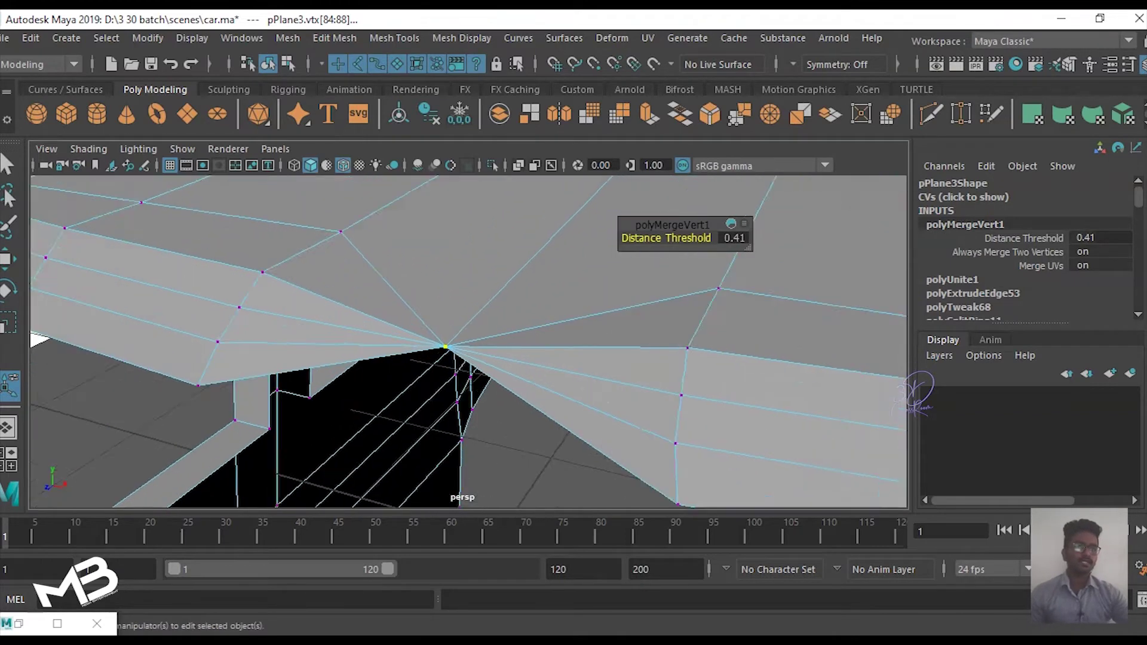
scroll(469, 343, "up", 2)
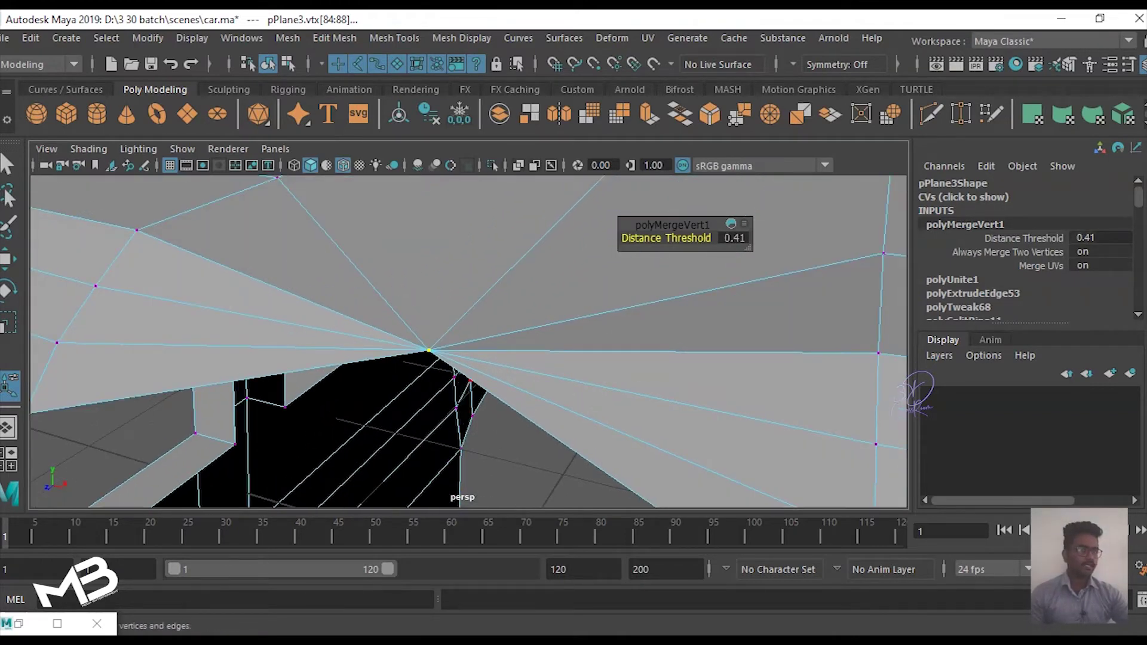
scroll(442, 347, "down", 3)
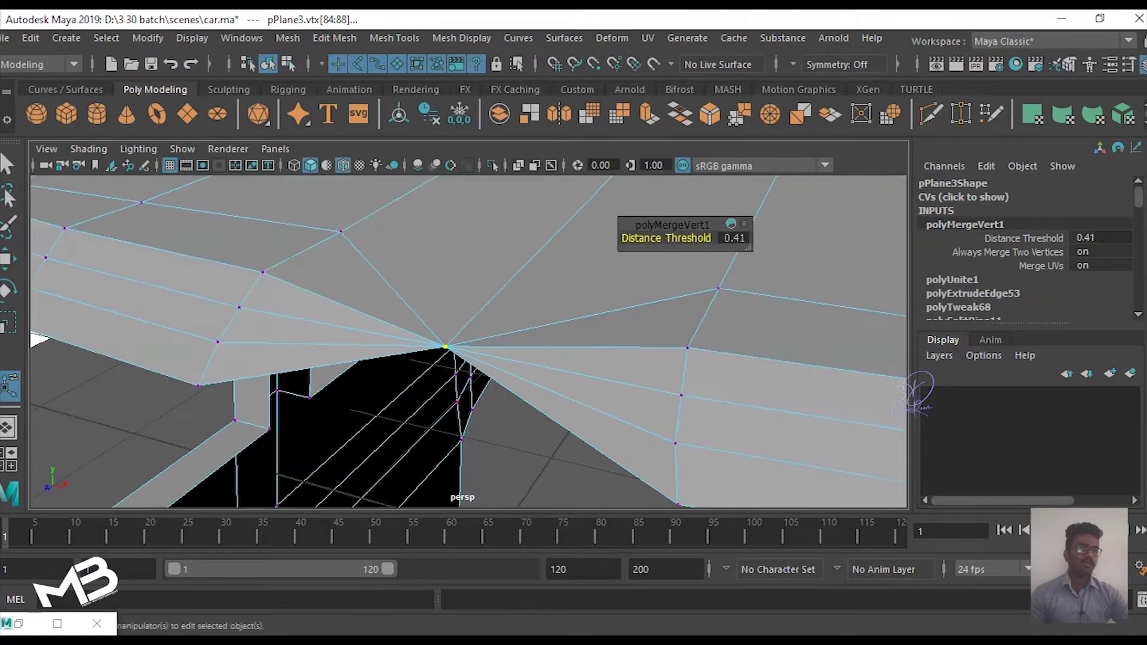
scroll(454, 345, "down", 2)
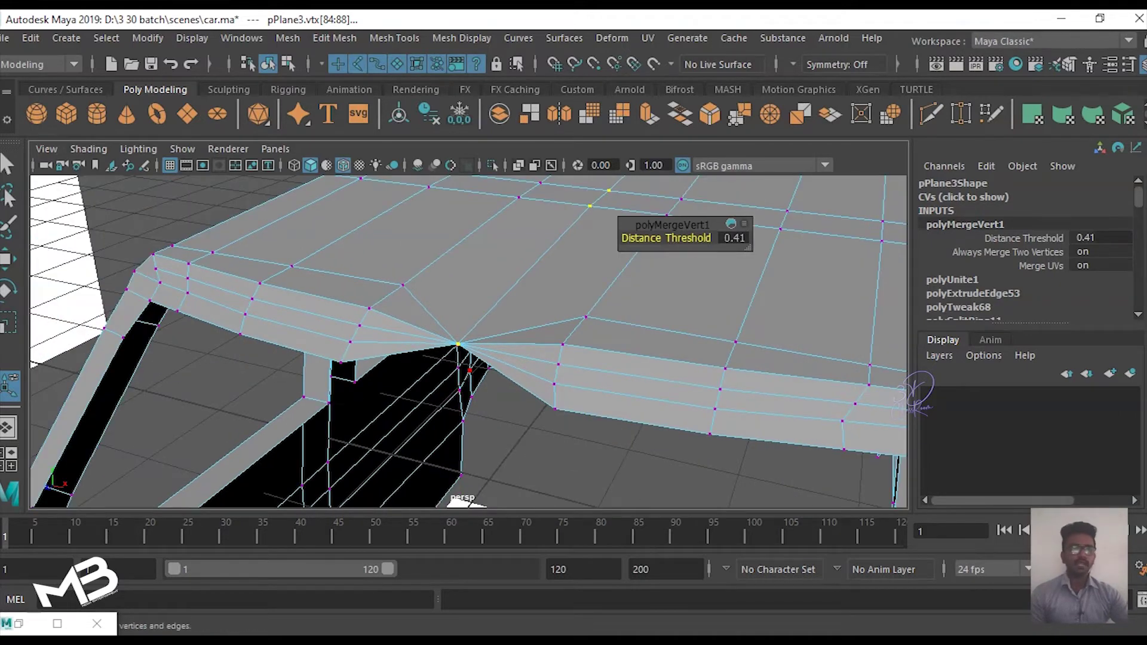
key("ctrl+z")
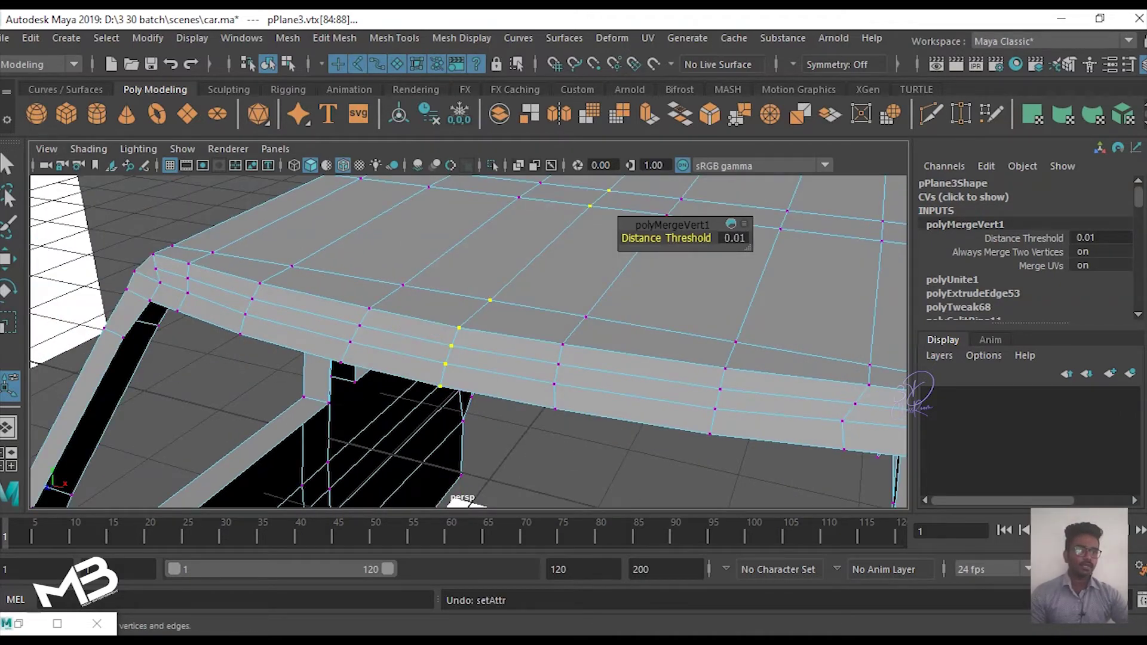
Step: Test-move a seam roof vertex, undo it, and inspect the welded body from several angles
key("w")
left_click(458, 327)
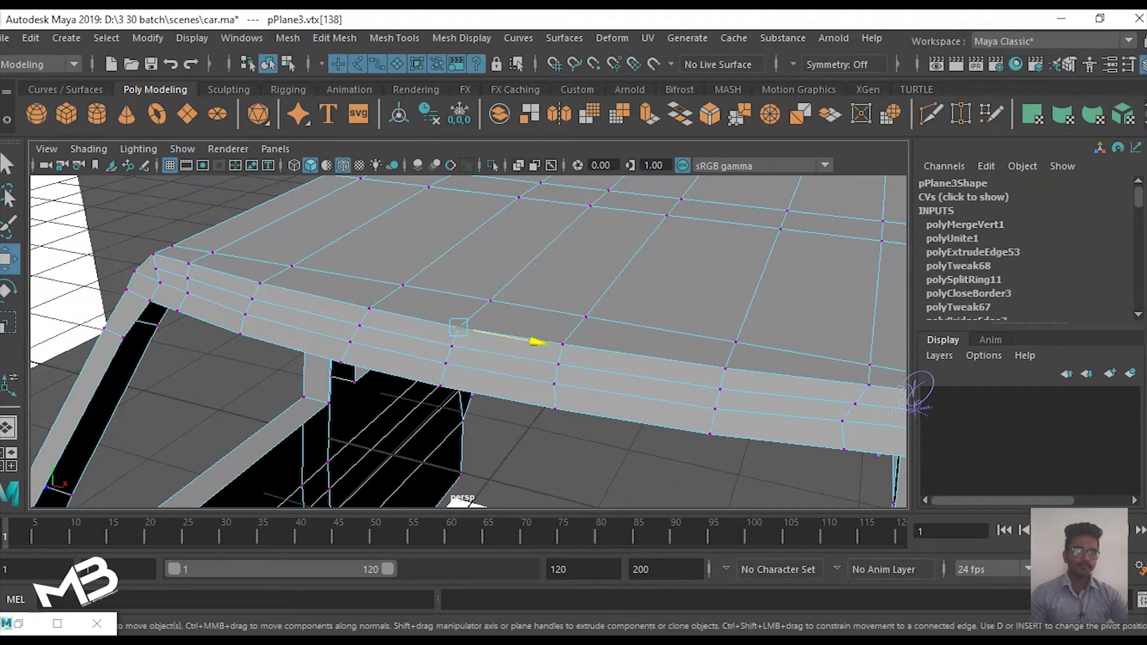
left_click_drag(534, 342, 556, 345)
key("ctrl+z")
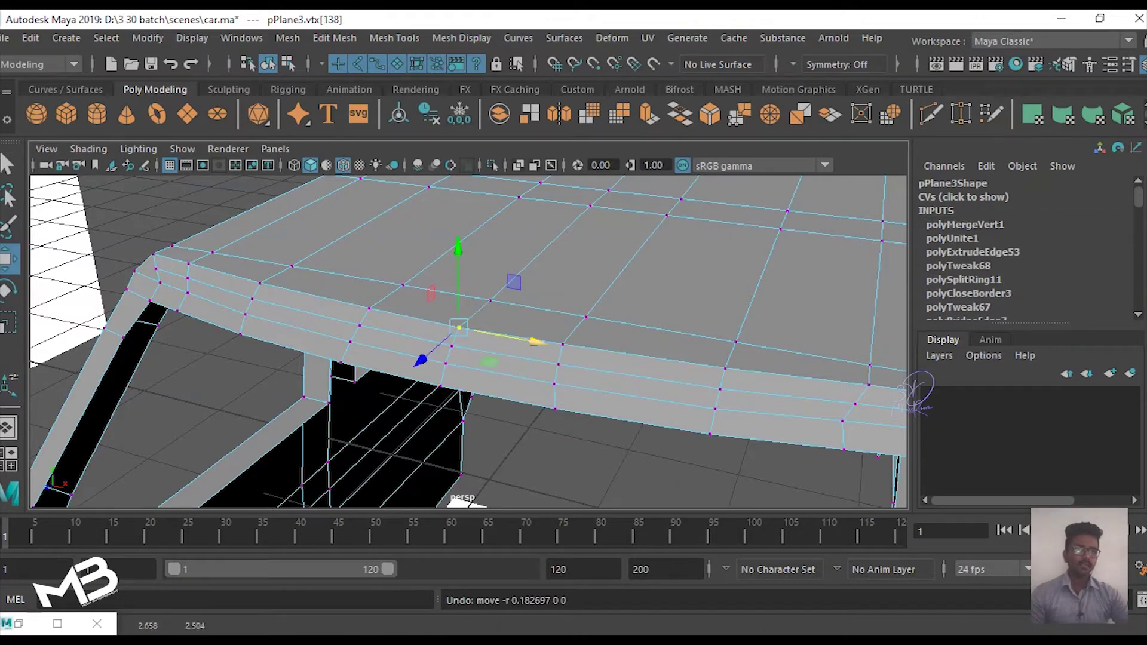
left_click_drag(469, 341, 597, 334, "alt")
scroll(469, 340, "up", 3)
mouse_move(470, 341)
left_mouse_down("alt")
mouse_move(520, 340)
mouse_move(591, 316)
left_mouse_up("alt")
scroll(469, 341, "down", 3)
mouse_move(469, 341)
left_mouse_down("alt")
mouse_move(544, 338)
mouse_move(478, 311)
mouse_move(502, 263)
left_mouse_up("alt")
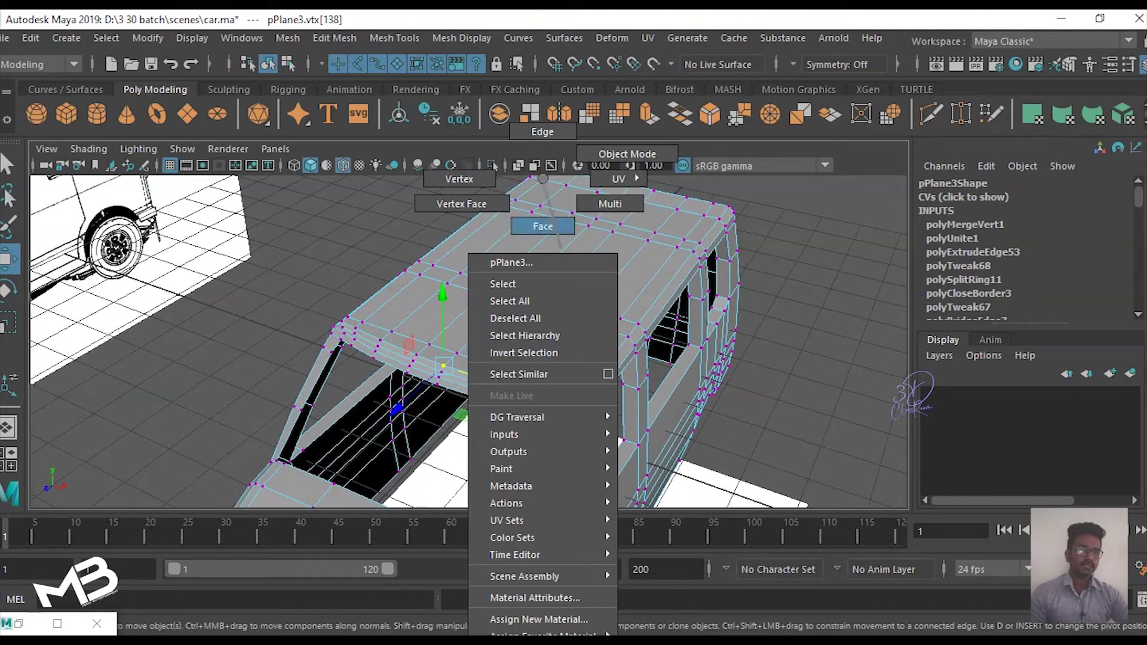
Step: Extrude the selected hood-area window-frame edge and pull it outward
right_click_drag(538, 203, 558, 153)
mouse_move(558, 154)
left_mouse_down("alt")
mouse_move(544, 179)
mouse_move(532, 162)
left_mouse_up("alt")
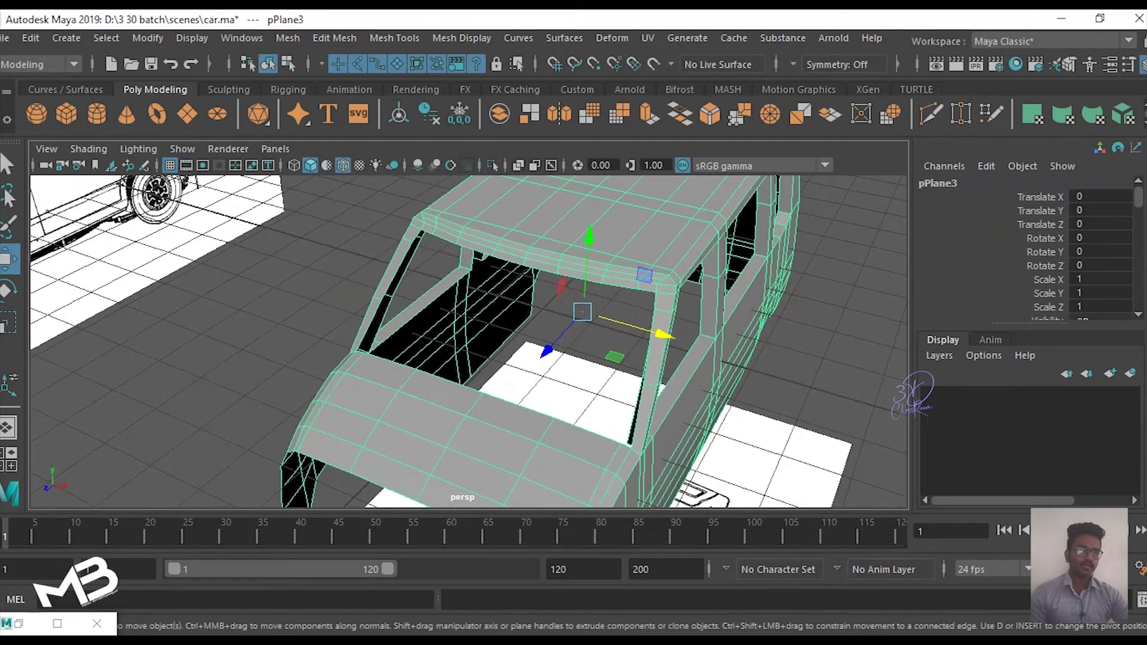
right_click_drag(430, 248, 425, 128)
left_click(450, 382)
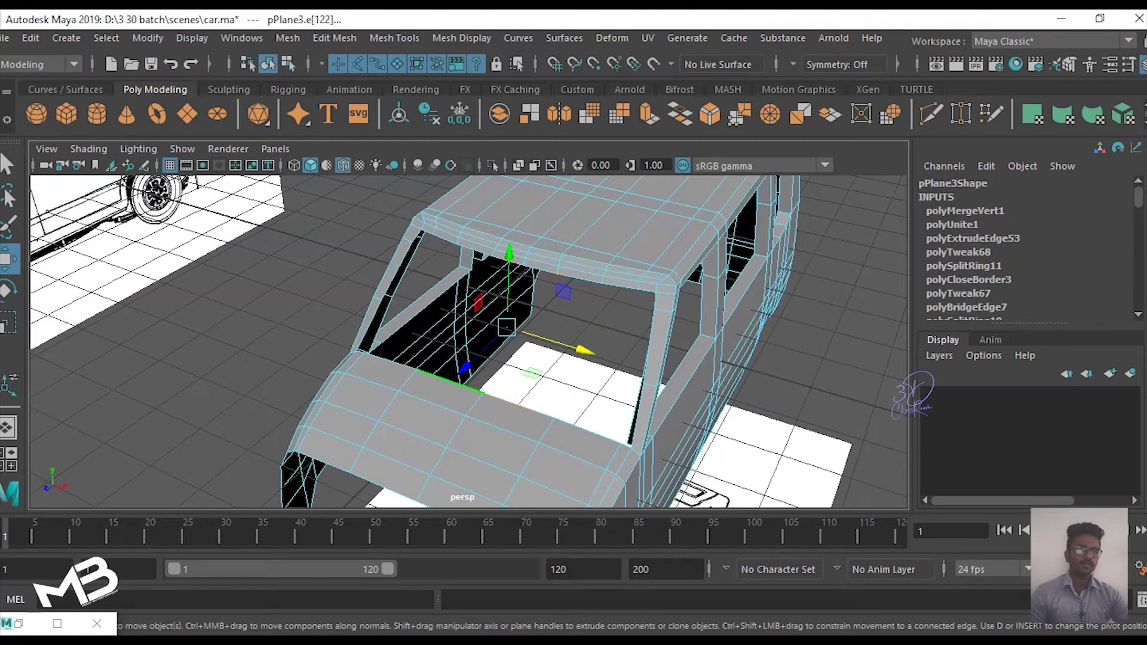
scroll(508, 325, "up", 5)
key("r")
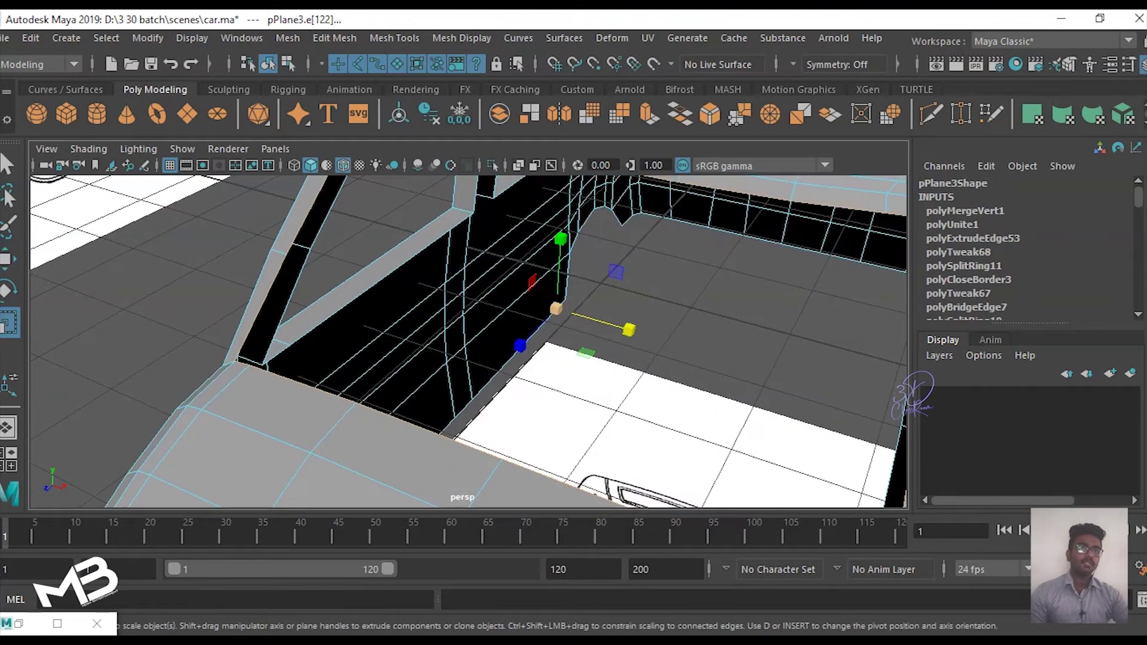
left_click(556, 308, "shift")
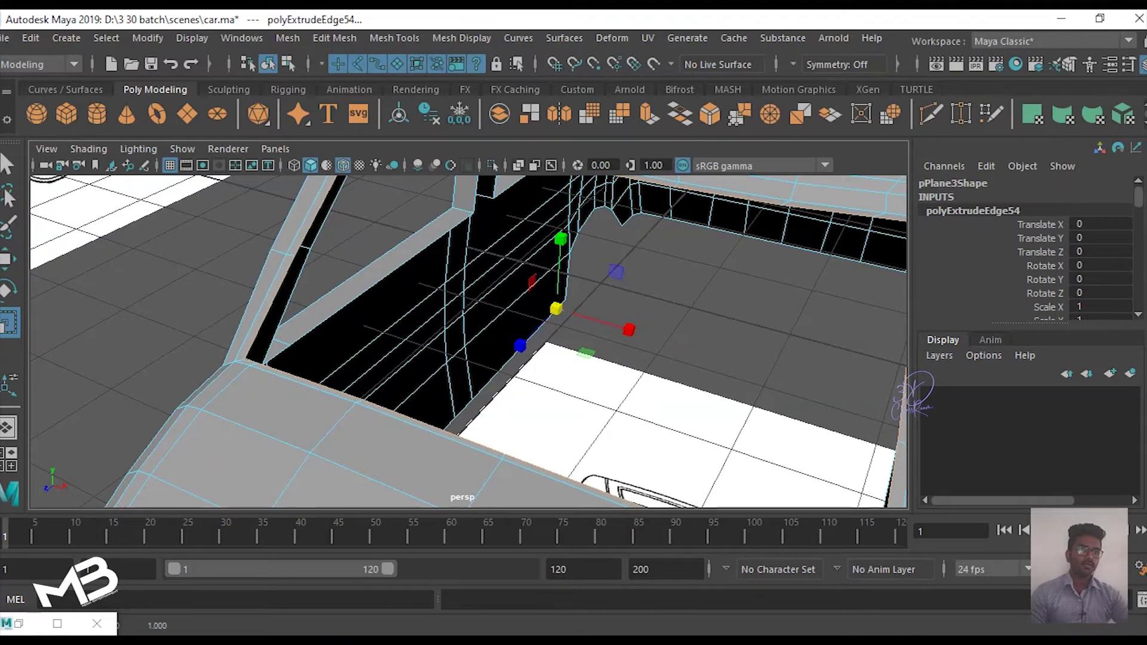
key("w")
left_click_drag(557, 309, 569, 296, "shift")
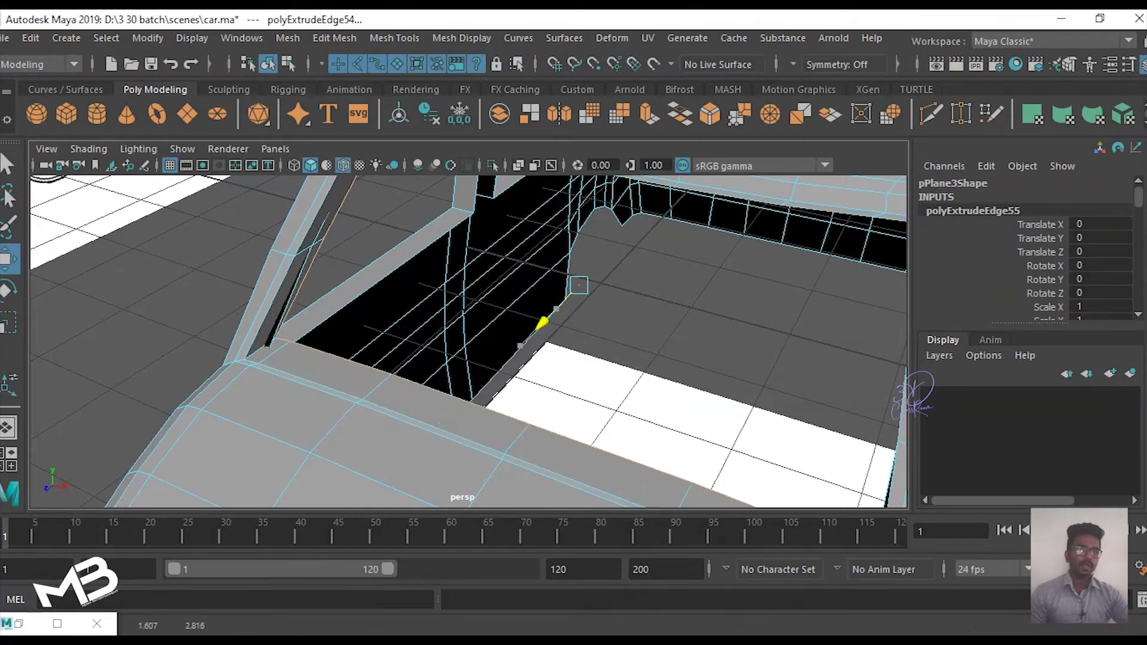
Step: Check the roof and pillars, then select a rear face in face mode
left_click_drag(569, 295, 418, 335, "alt")
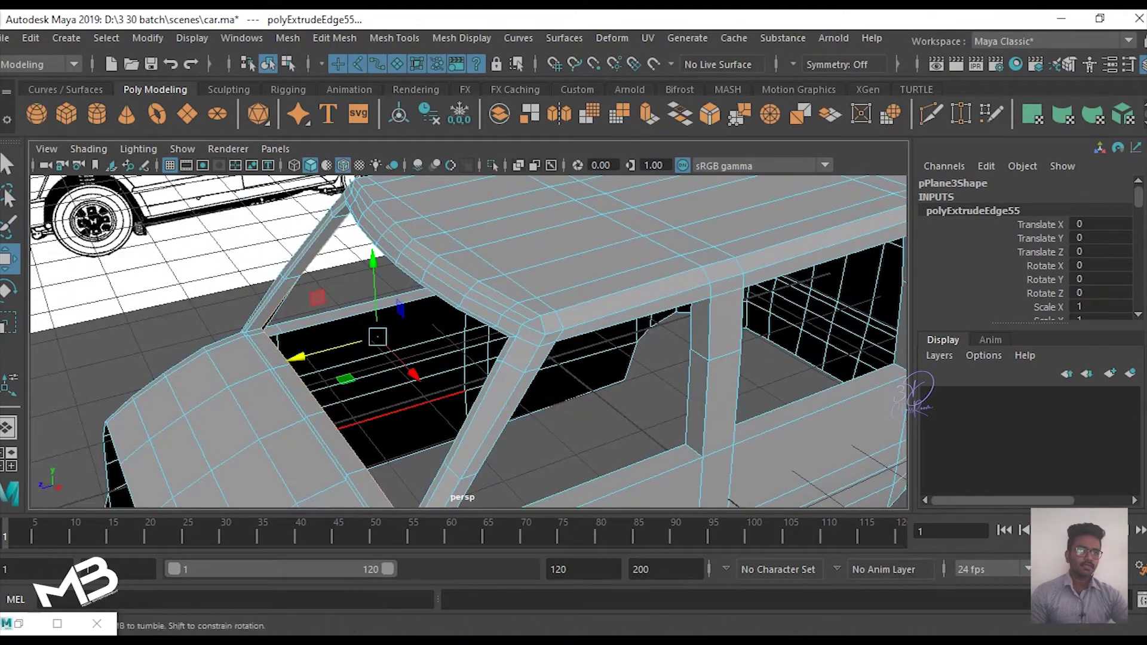
left_click_drag(419, 334, 455, 358, "alt")
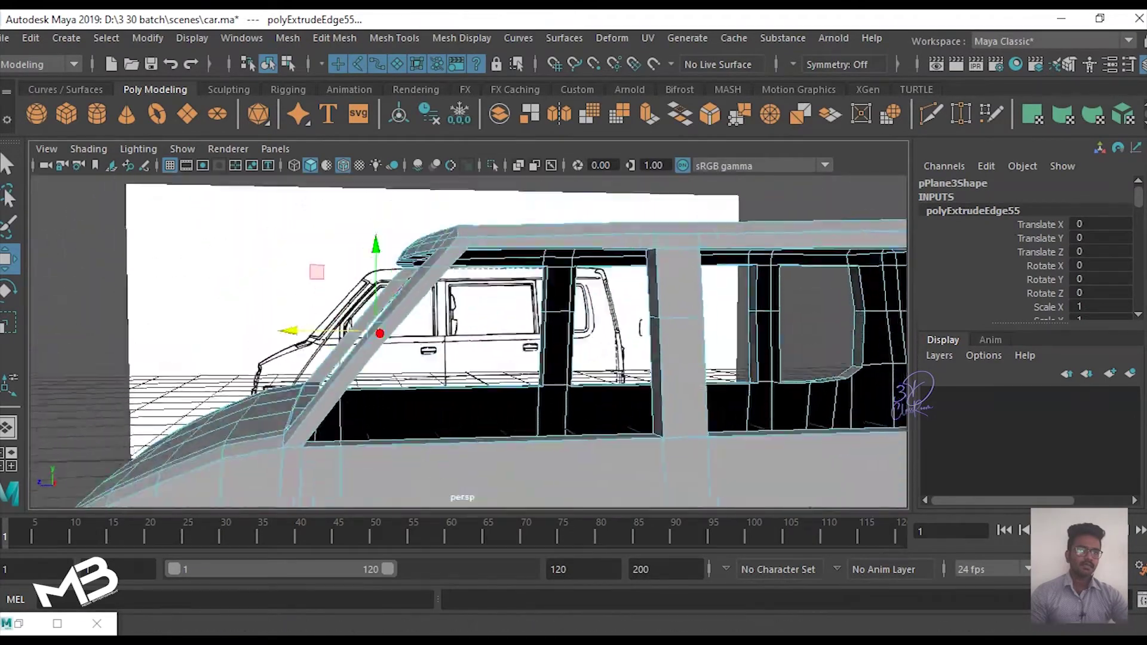
mouse_move(454, 359)
left_mouse_down("alt")
mouse_move(597, 358)
mouse_move(418, 347)
mouse_move(514, 206)
left_mouse_up("alt")
right_click_drag(514, 206, 517, 224)
left_click(445, 330)
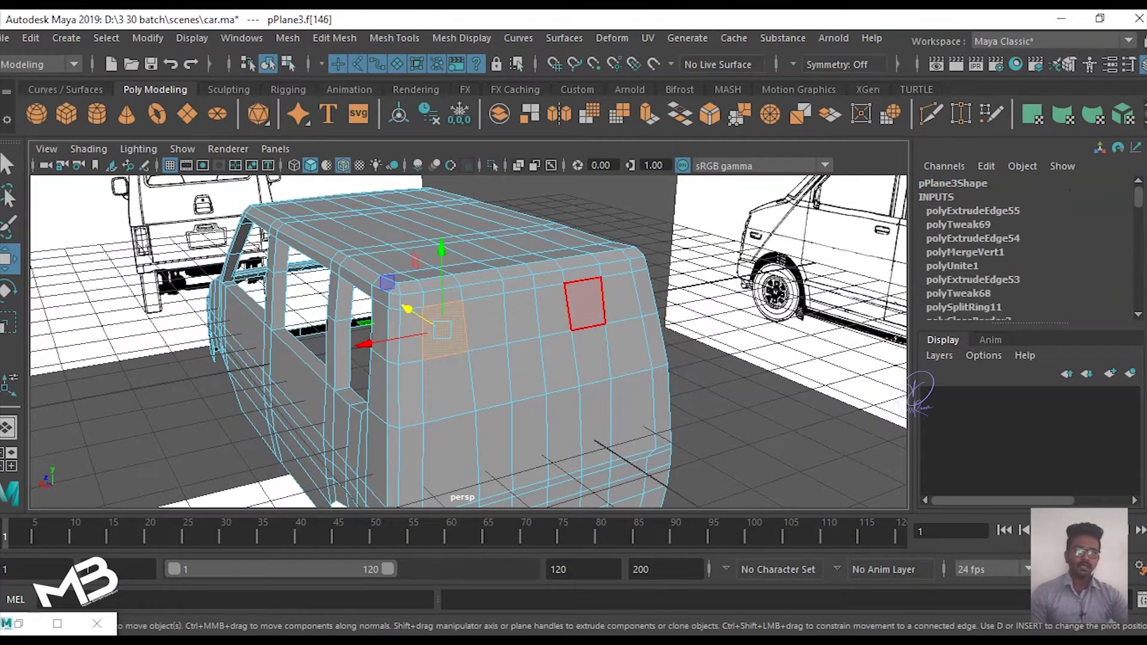
Step: Select the strip of upper rear faces and view them in the maximized back view
double_click(622, 299, "shift")
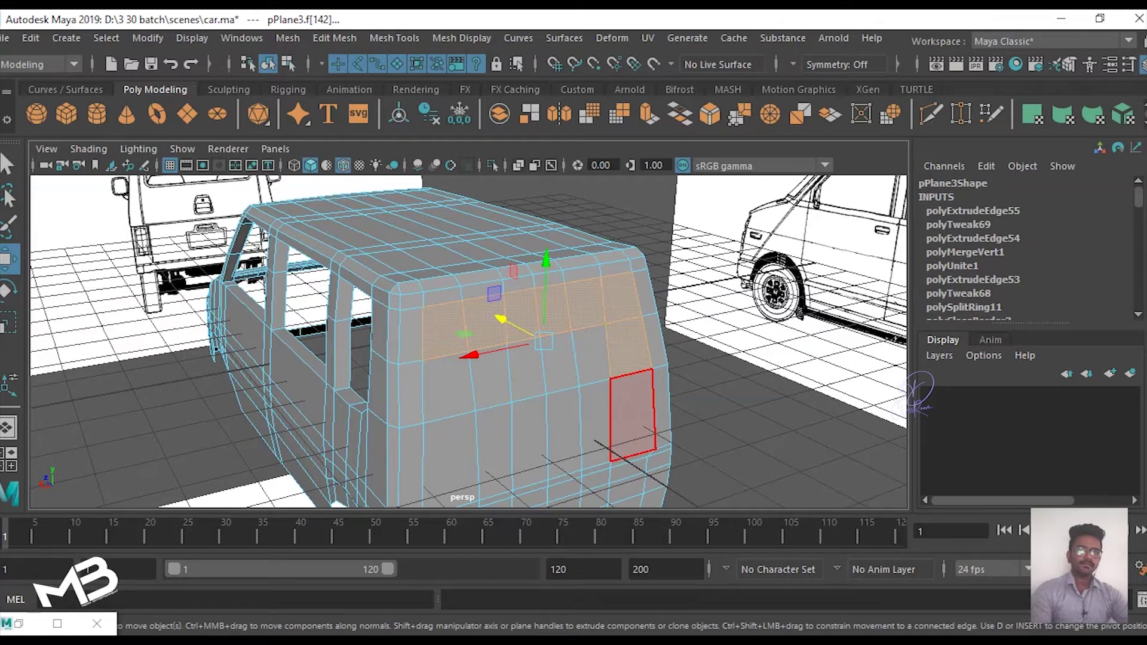
left_click(591, 355, "shift")
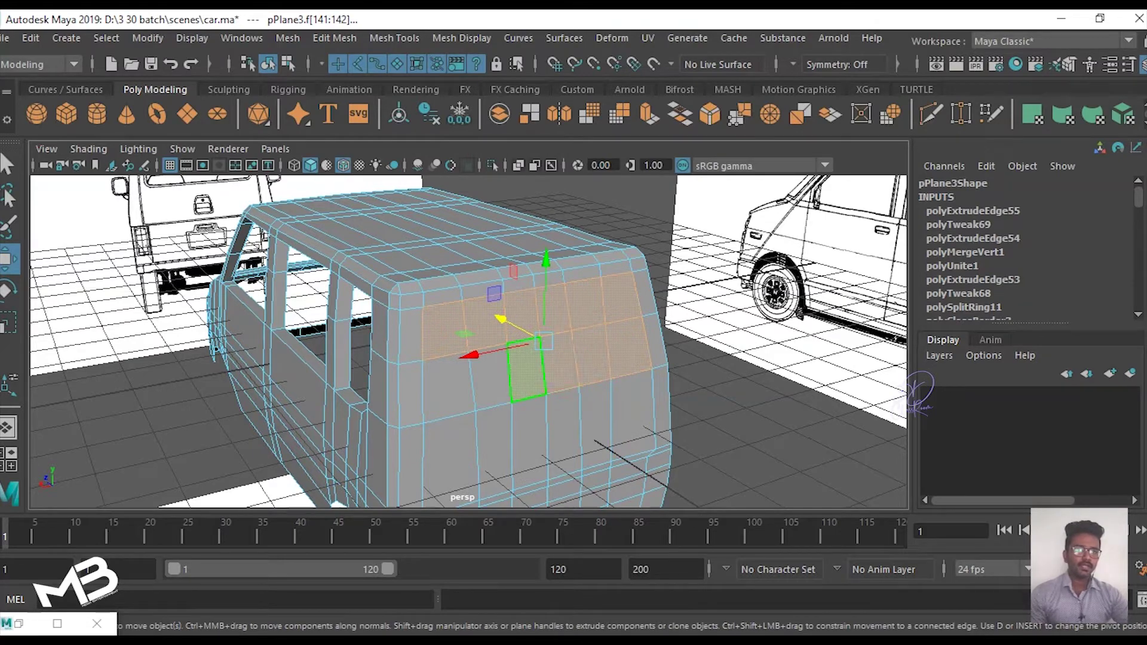
mouse_move(525, 435)
left_mouse_down("alt")
mouse_move(633, 427)
mouse_move(597, 406)
mouse_move(514, 410)
left_mouse_up("alt")
key("space")
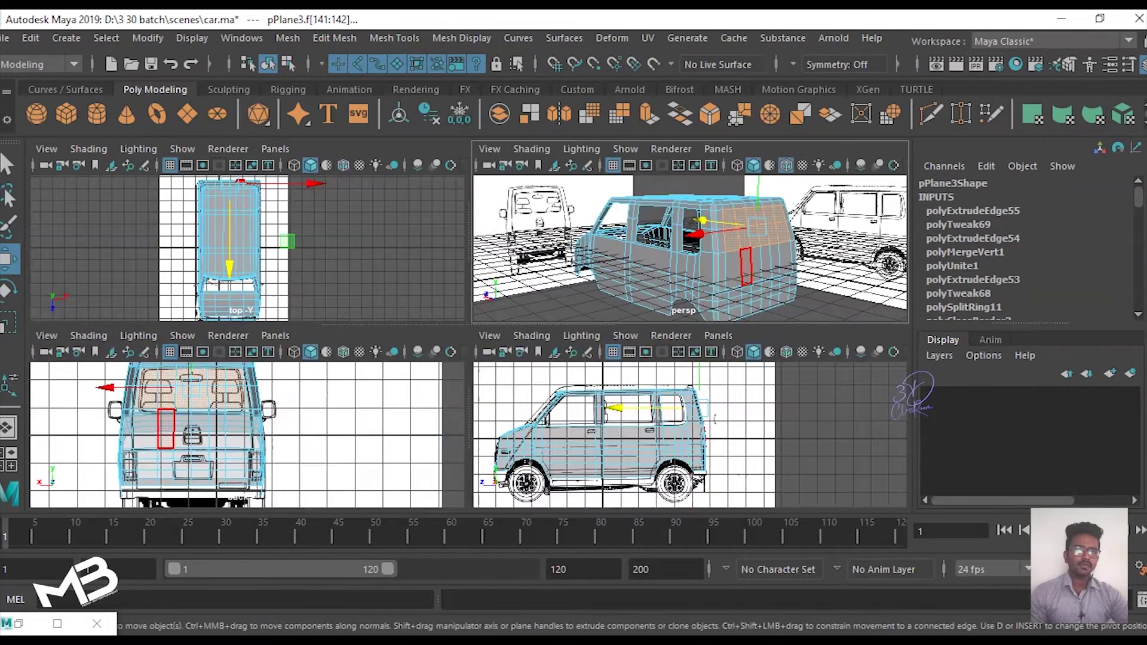
key("space")
scroll(469, 340, "up", 3)
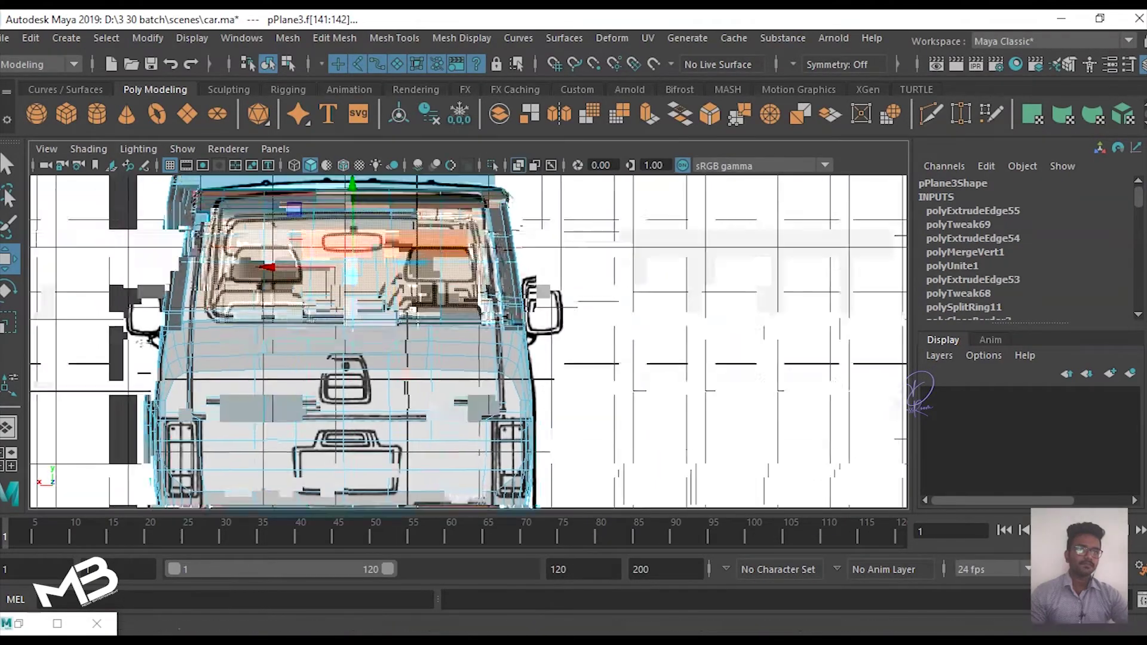
Step: Select the rear window edge loop in edge mode and check it from a straight rear view
mouse_move(497, 178)
right_mouse_down()
mouse_move(487, 217)
mouse_move(497, 131)
right_mouse_up()
left_click(512, 344)
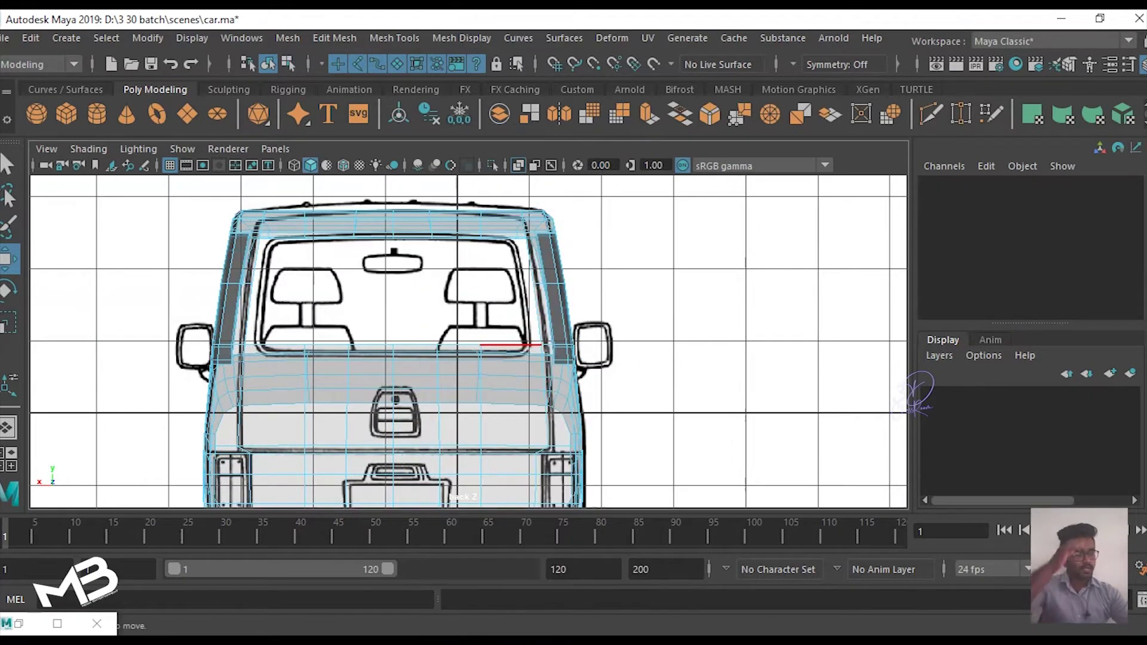
double_click(371, 346)
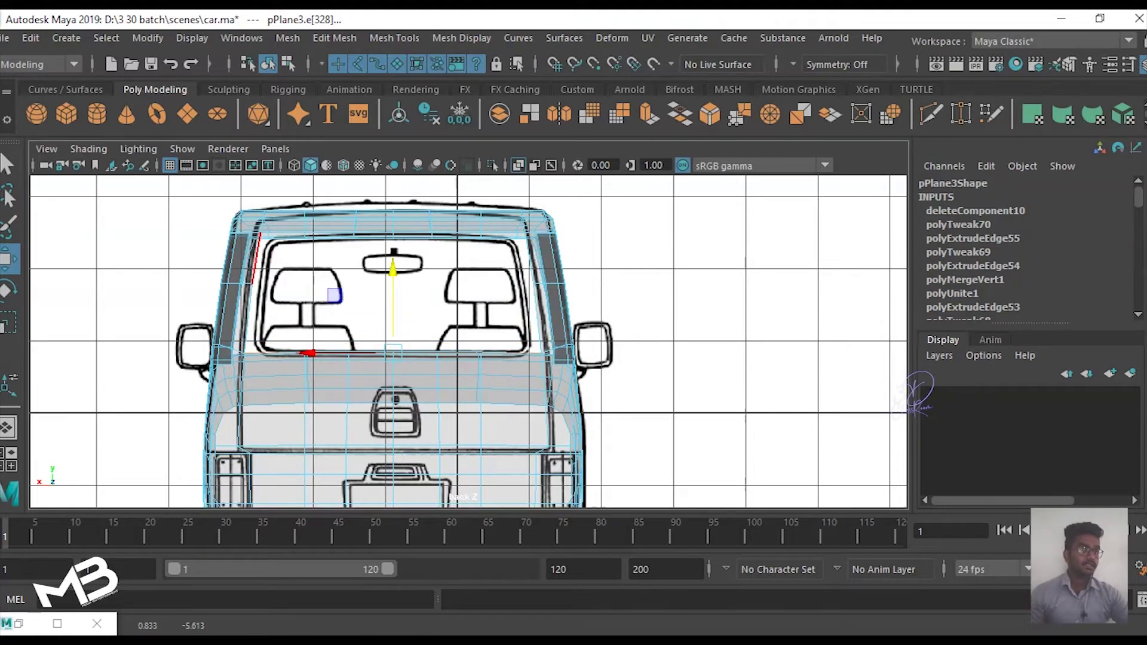
key("space")
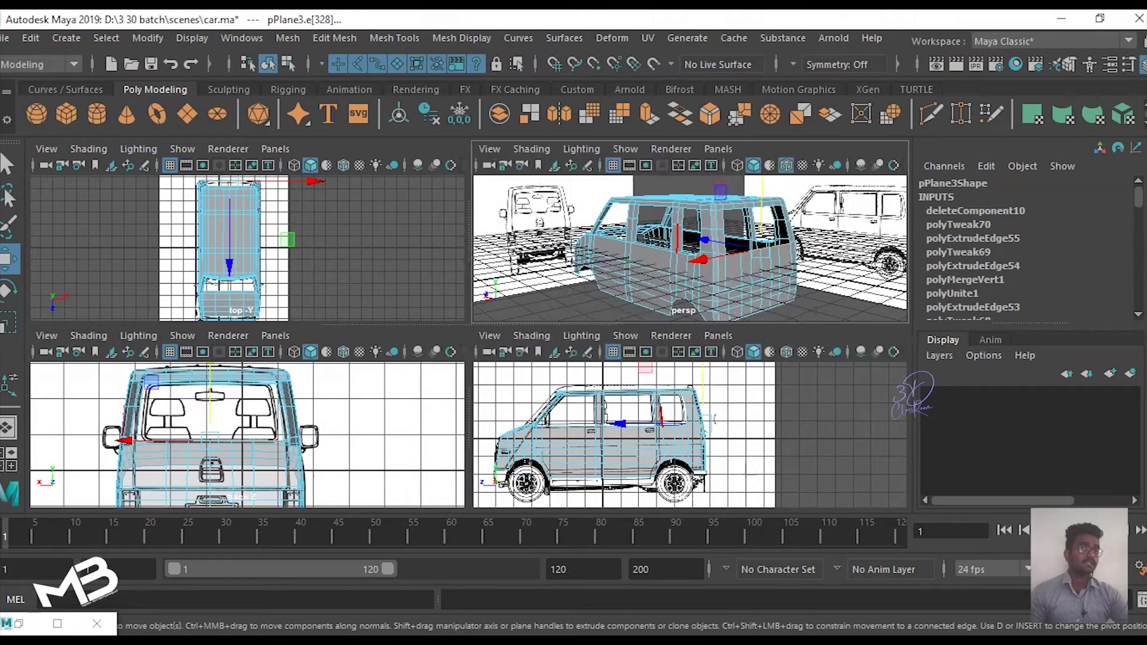
key("space")
left_click_drag(466, 340, 538, 334, "alt")
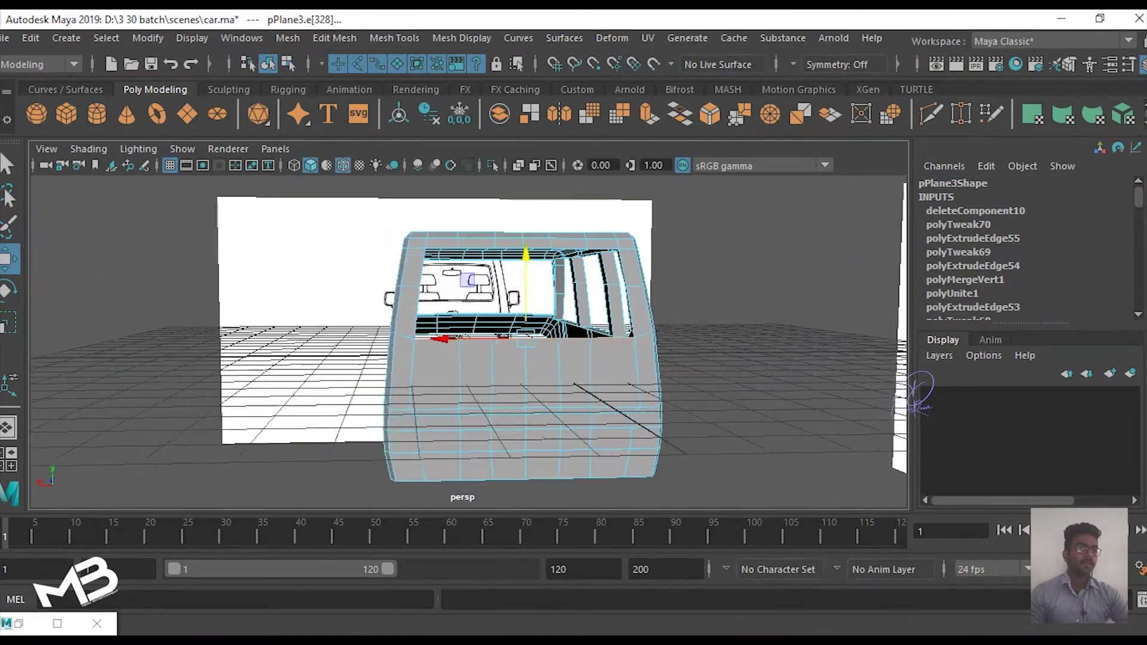
scroll(469, 340, "up", 3)
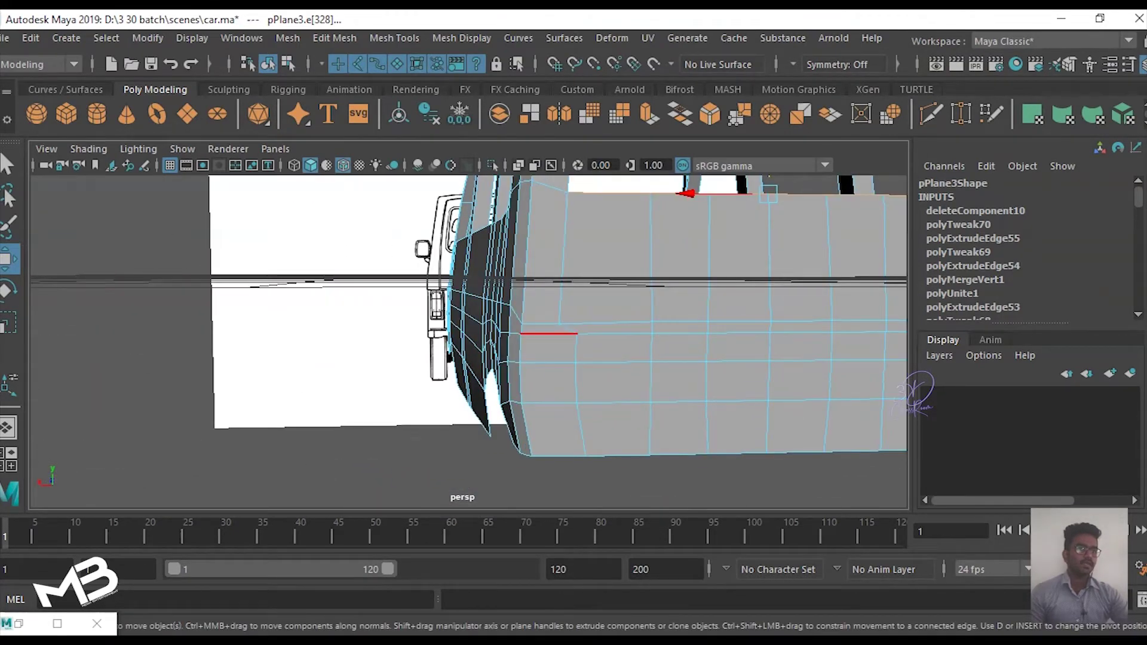
right_click(547, 179)
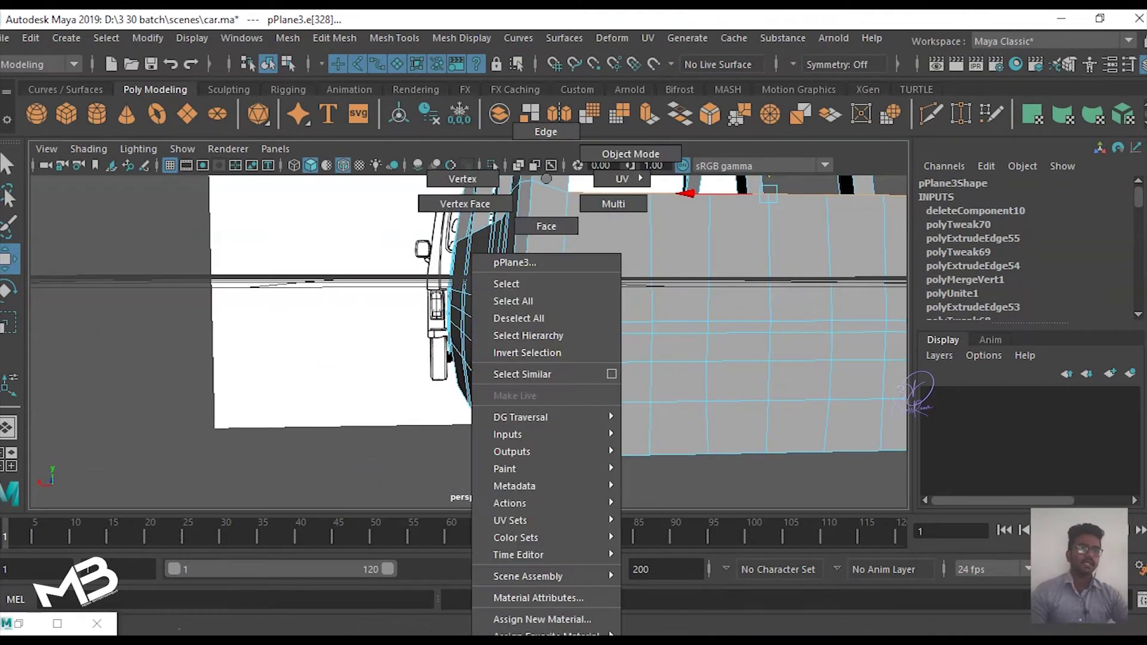
Step: Select the faces at both lower rear corners and extrude them with Ctrl+E
left_click(555, 218)
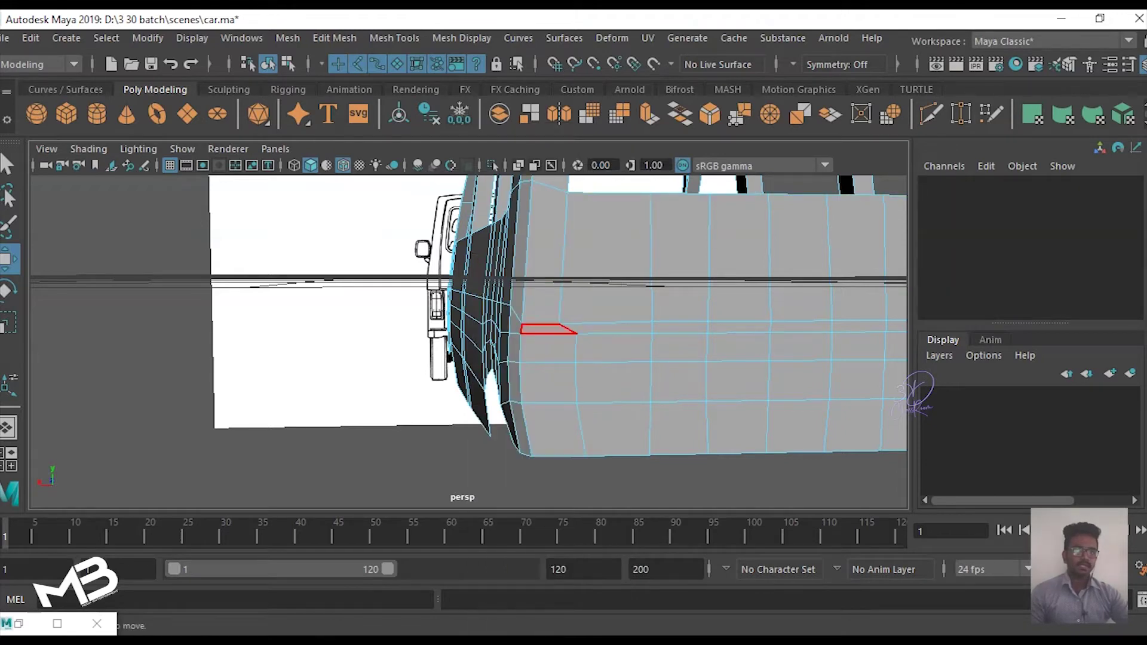
left_click(548, 359)
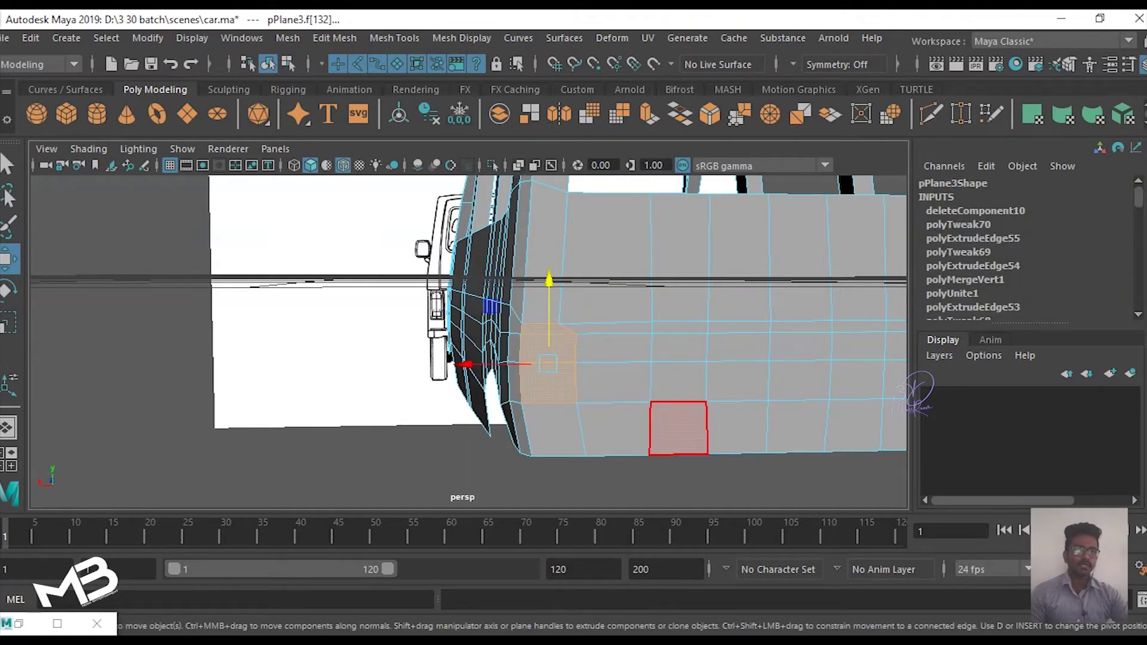
left_click_drag(678, 428, 418, 418, "alt")
left_click(675, 347, "shift")
key("ctrl+e")
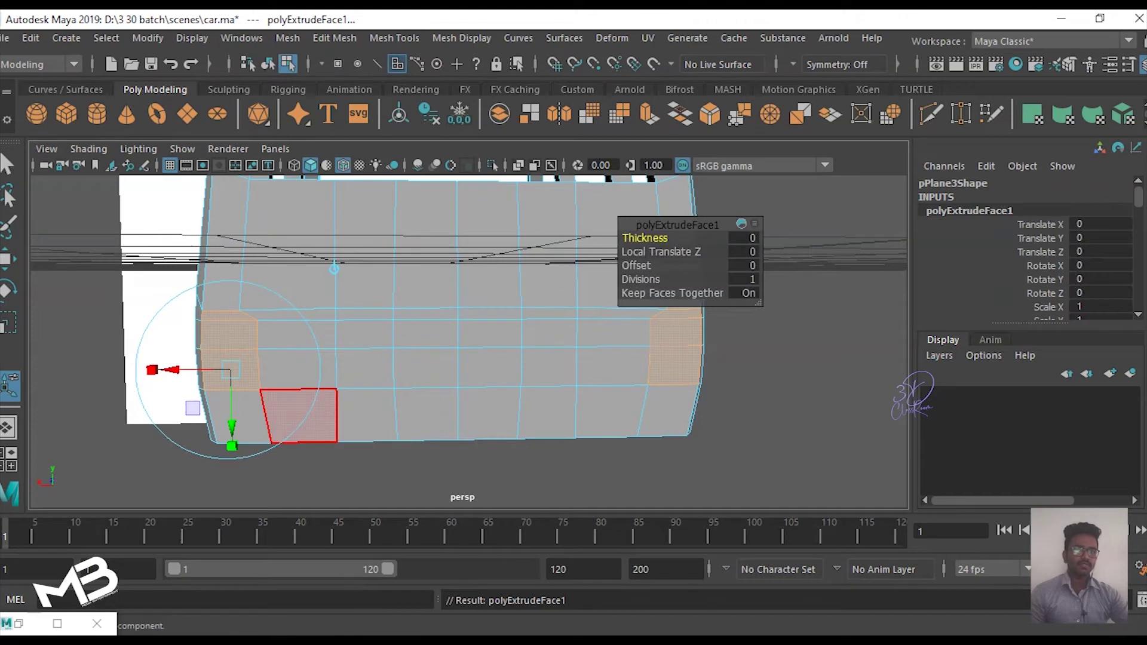
Step: Scale the extruded corner faces inward to inset them
left_click_drag(299, 415, 358, 418, "alt")
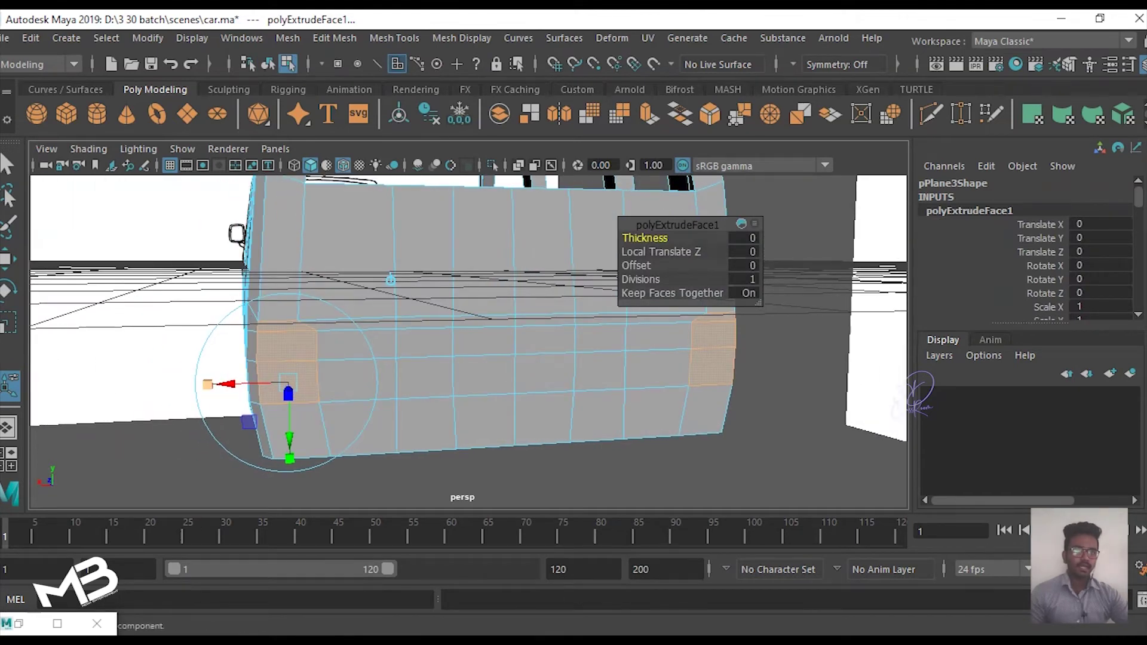
scroll(288, 392, "up", 2)
scroll(288, 392, "up", 2)
left_click_drag(207, 388, 208, 388)
left_click_drag(290, 461, 290, 460)
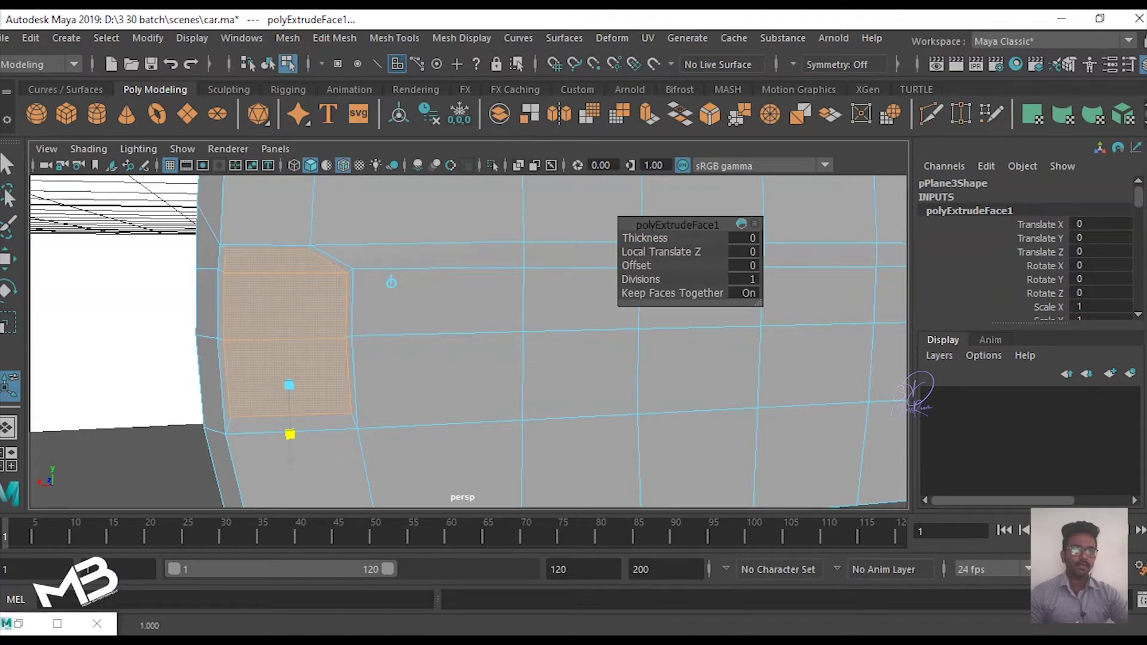
left_click_drag(538, 335, 418, 335, "alt")
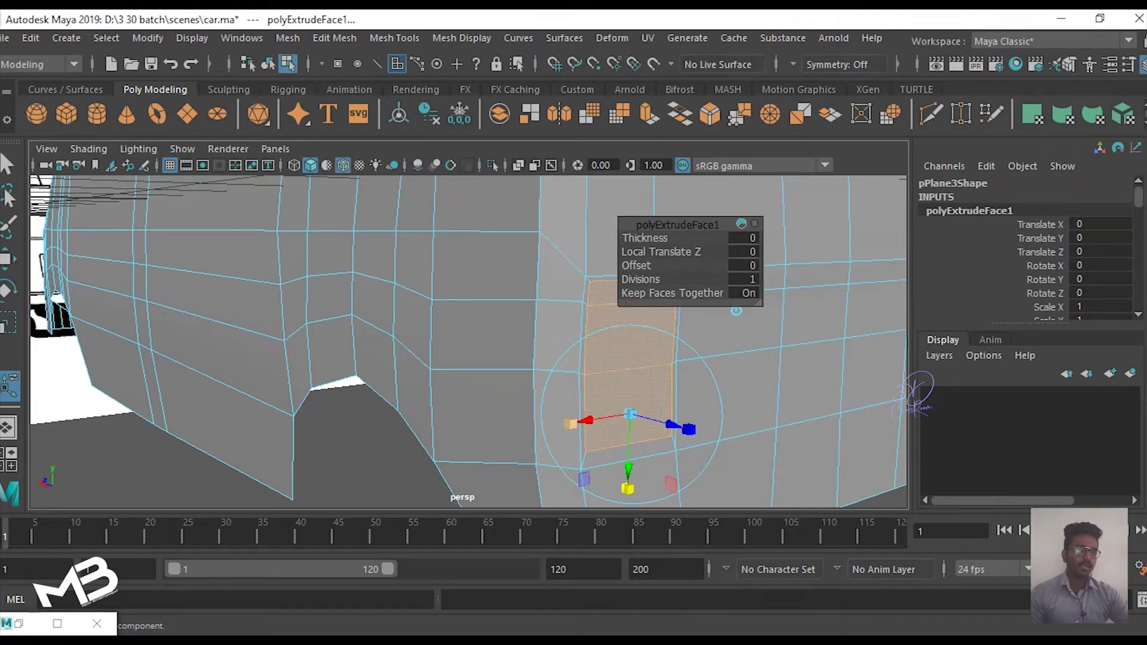
left_click_drag(538, 334, 442, 335, "alt")
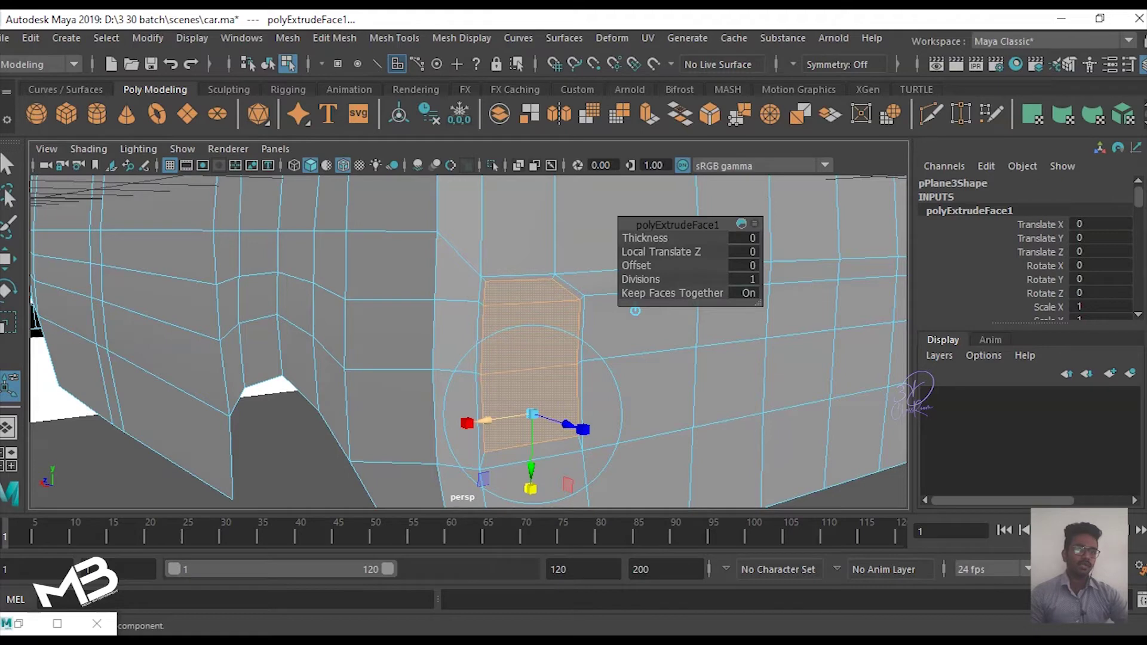
Step: Extrude the inset faces again and push them into the body, then return to Object Mode
key("w")
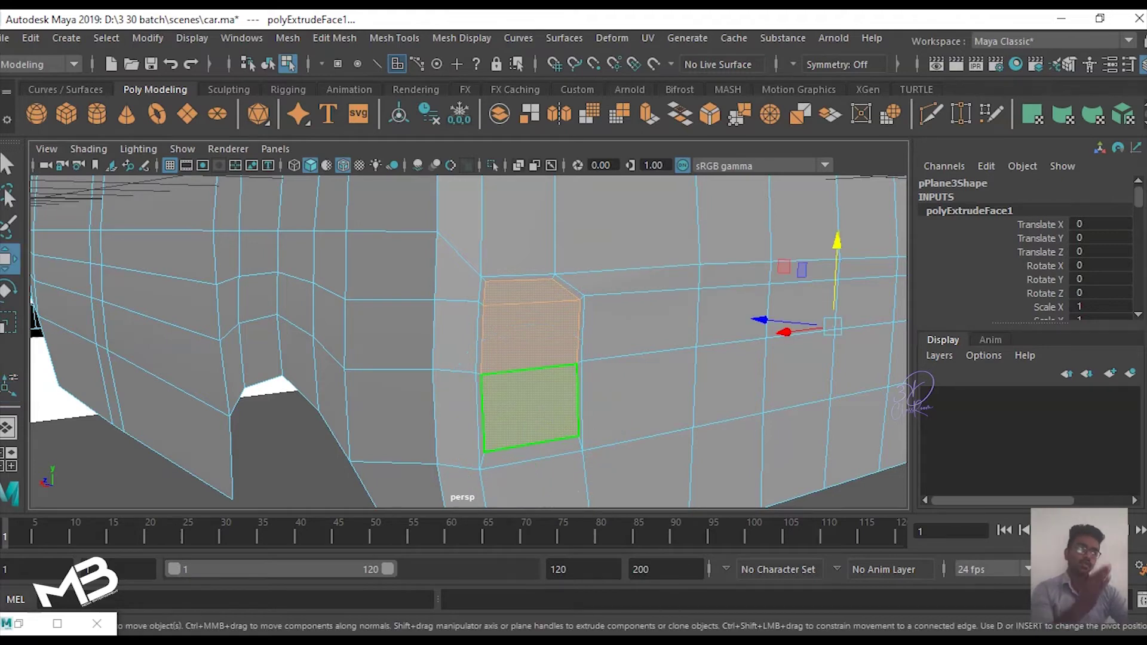
left_click_drag(794, 330, 790, 329, "shift")
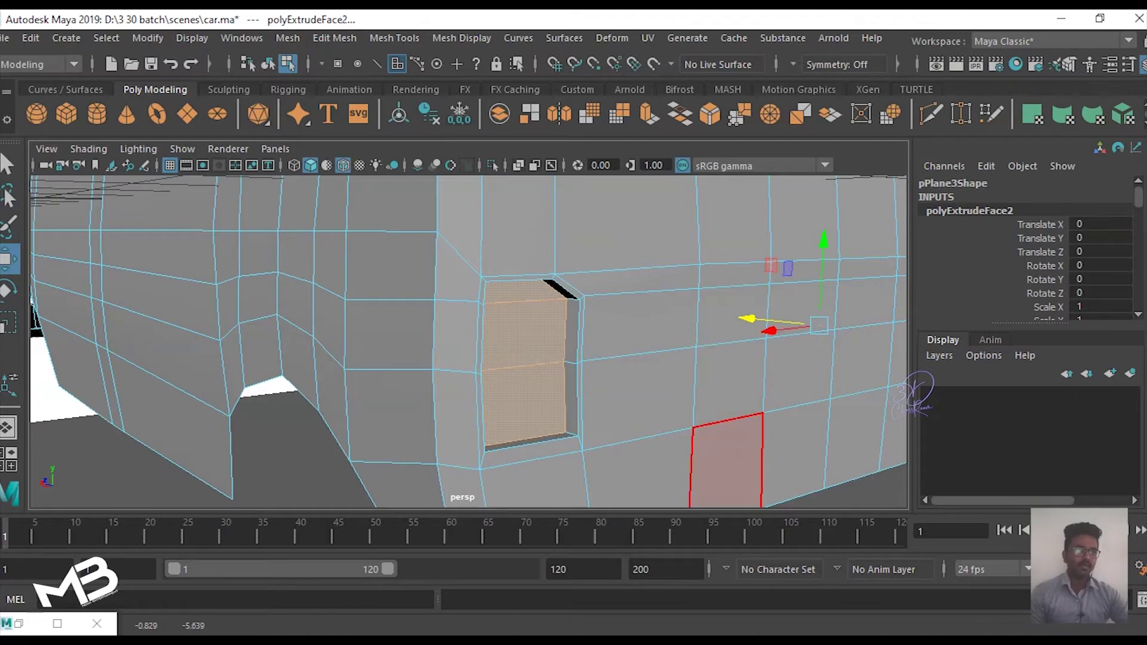
right_click_drag(531, 191, 615, 154)
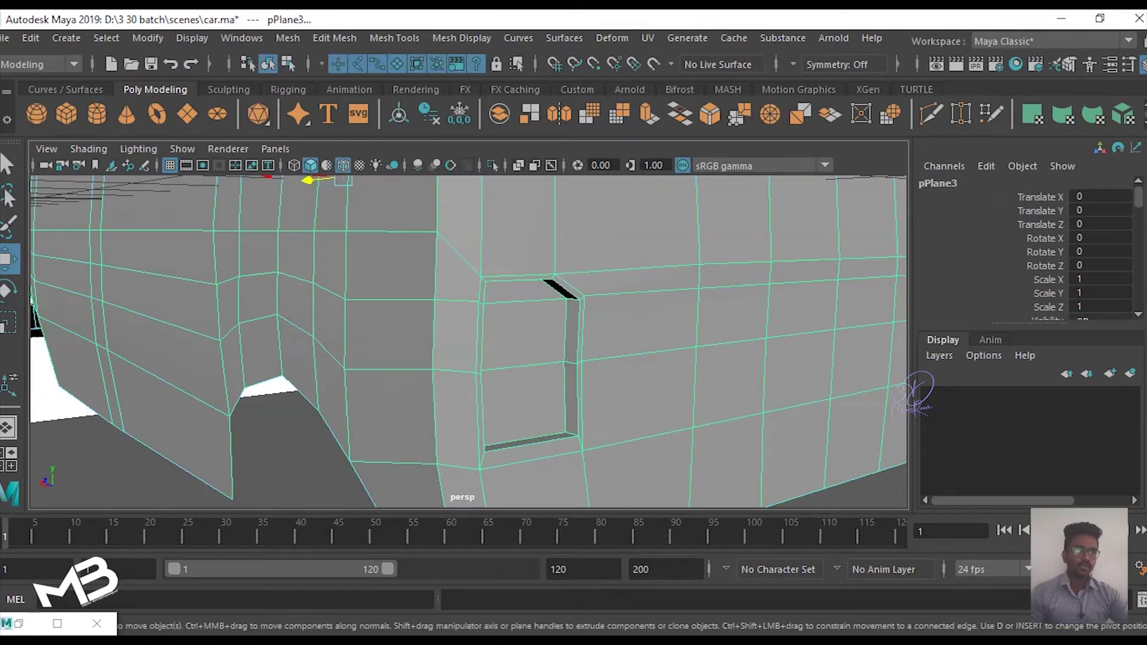
left_click(603, 191)
scroll(616, 206, "down", 5)
mouse_move(616, 206)
left_mouse_down("alt")
mouse_move(777, 239)
mouse_move(538, 251)
left_mouse_up("alt")
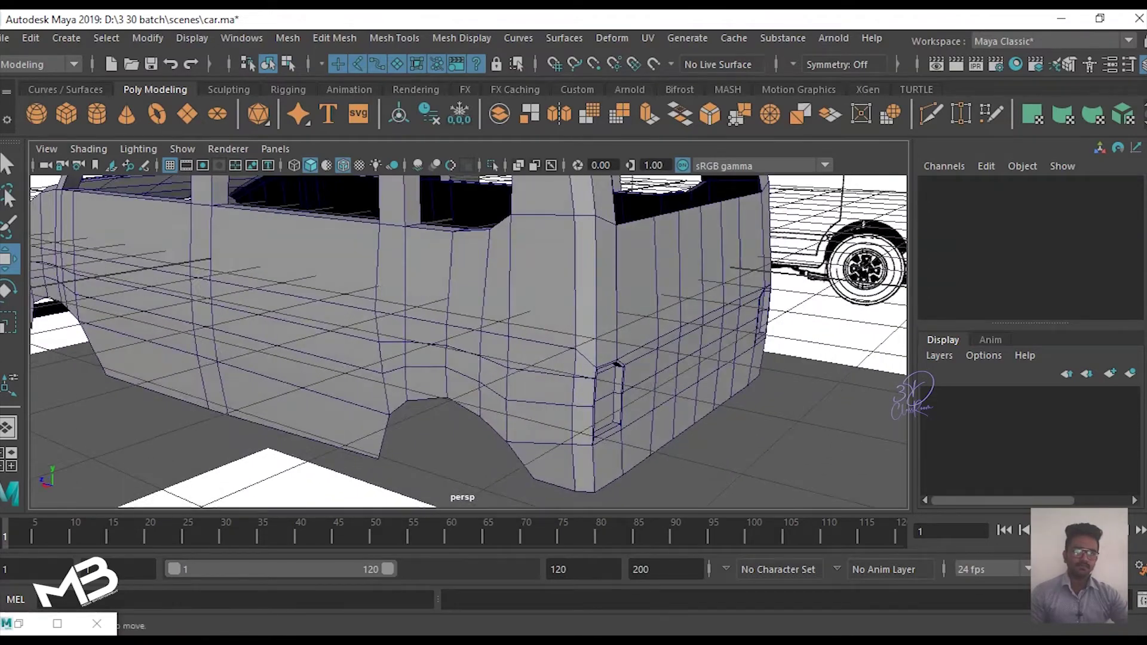
Step: Select the rear reference plane imagePlane4 from a wide view and frame it
mouse_move(466, 340)
left_mouse_down("alt")
mouse_move(394, 335)
mouse_move(759, 341)
left_mouse_up("alt")
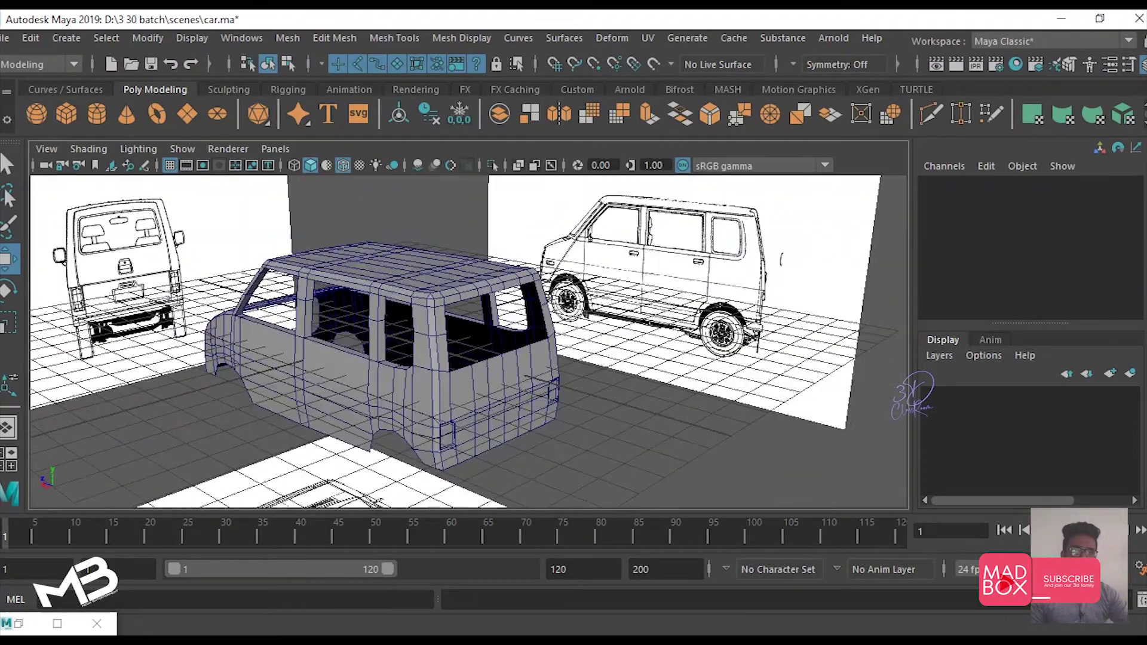
left_click(781, 259)
scroll(781, 259, "up", 3)
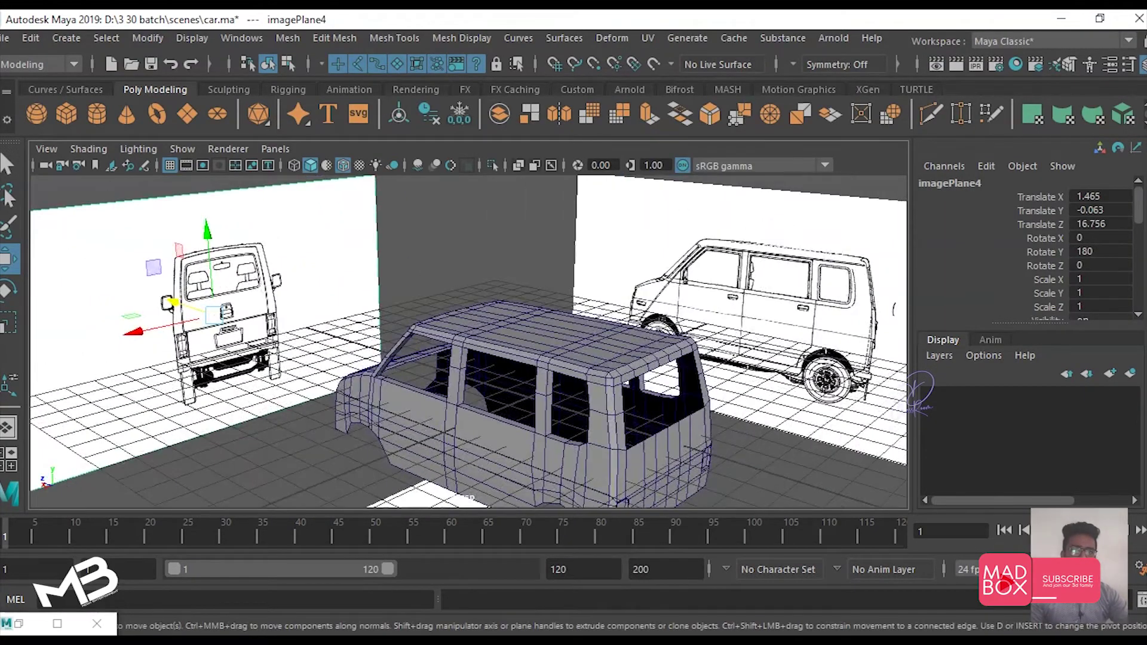
scroll(781, 258, "up", 3)
key("f")
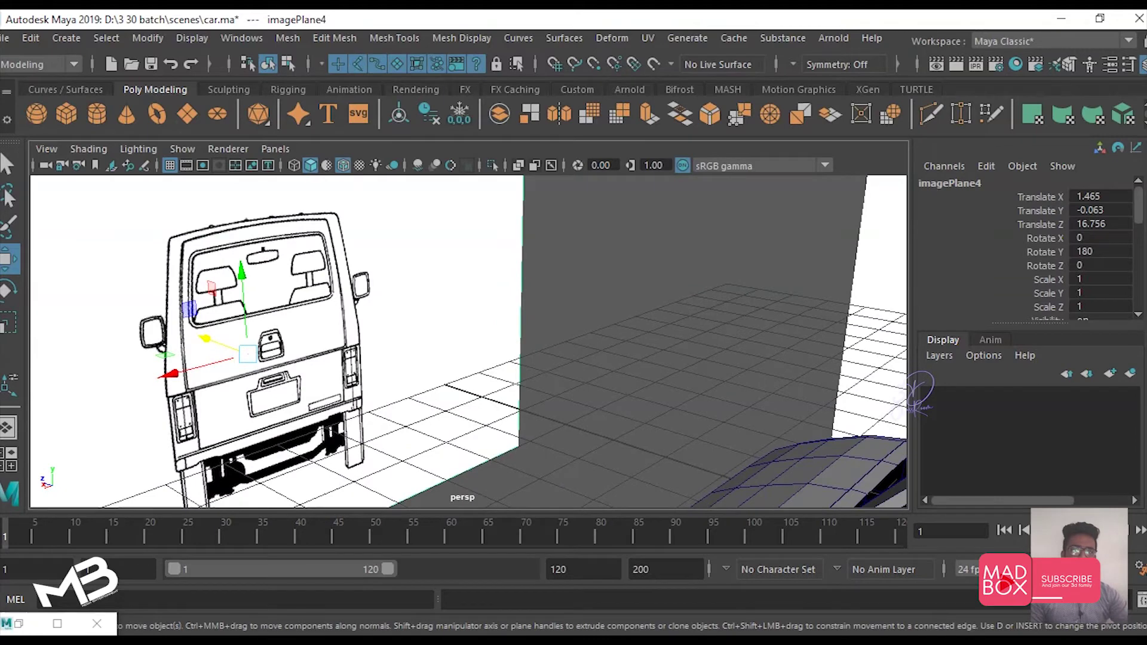
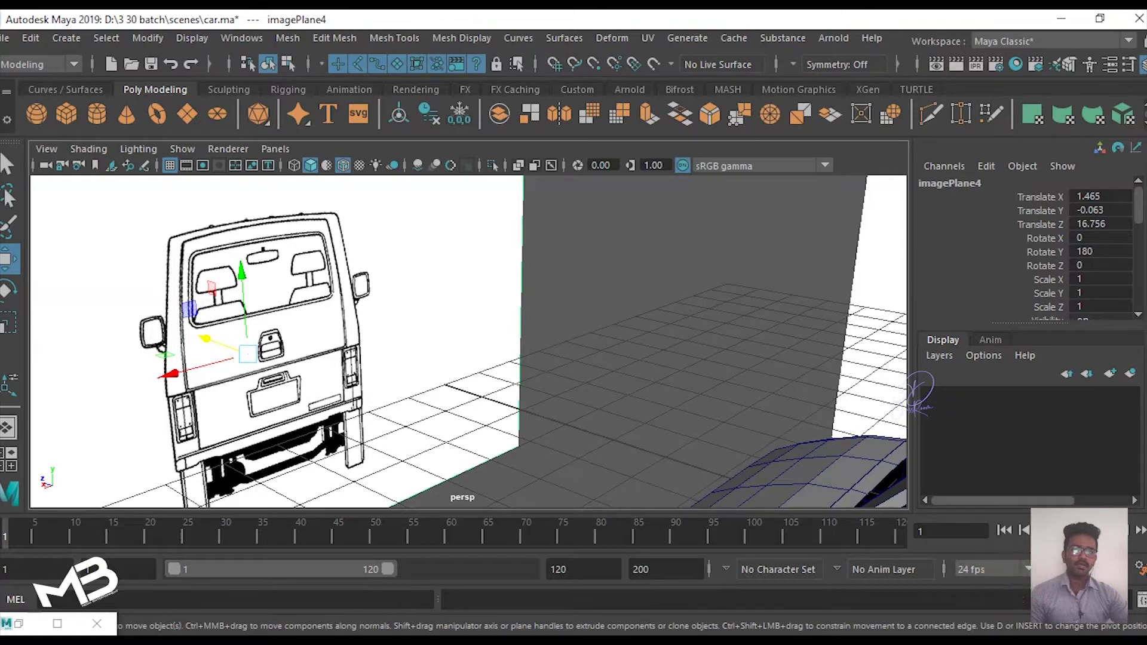
Step: Delete the rear-view reference image plane and maximize the back view
left_click_drag(248, 354, 281, 352, "alt")
key("a")
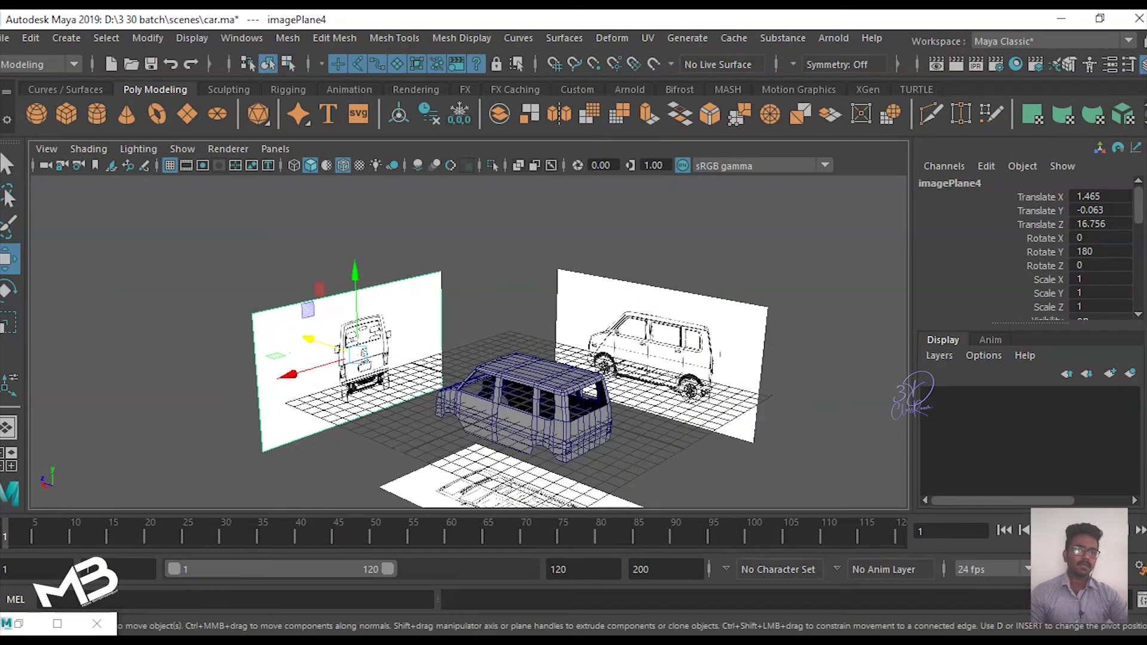
key("Delete")
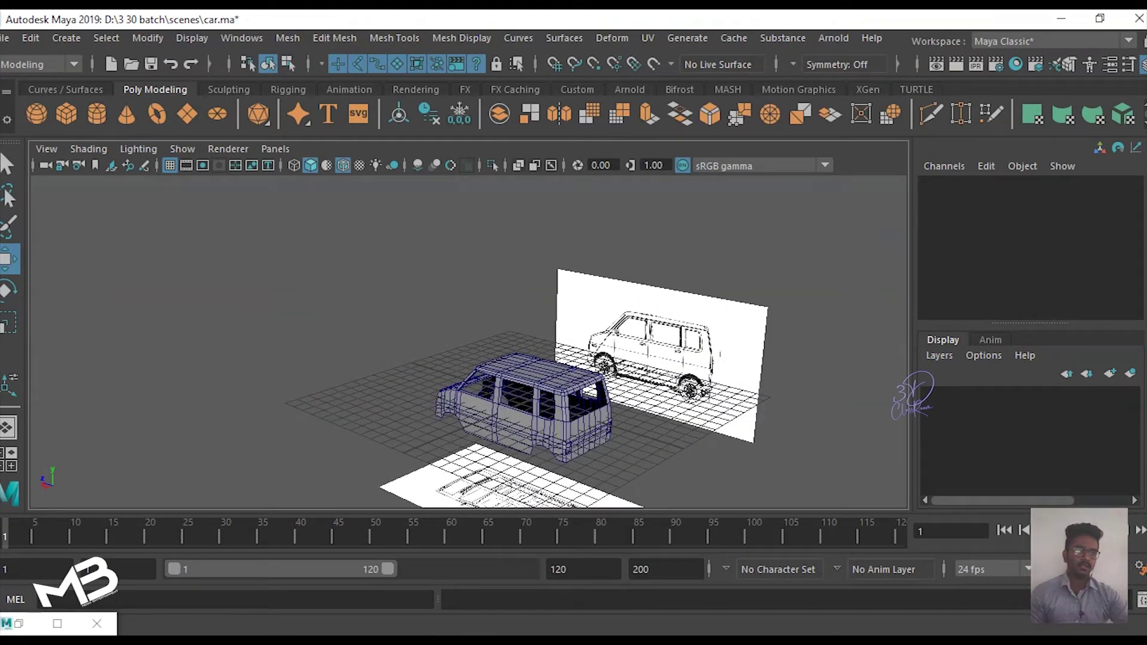
key("space")
key("space")
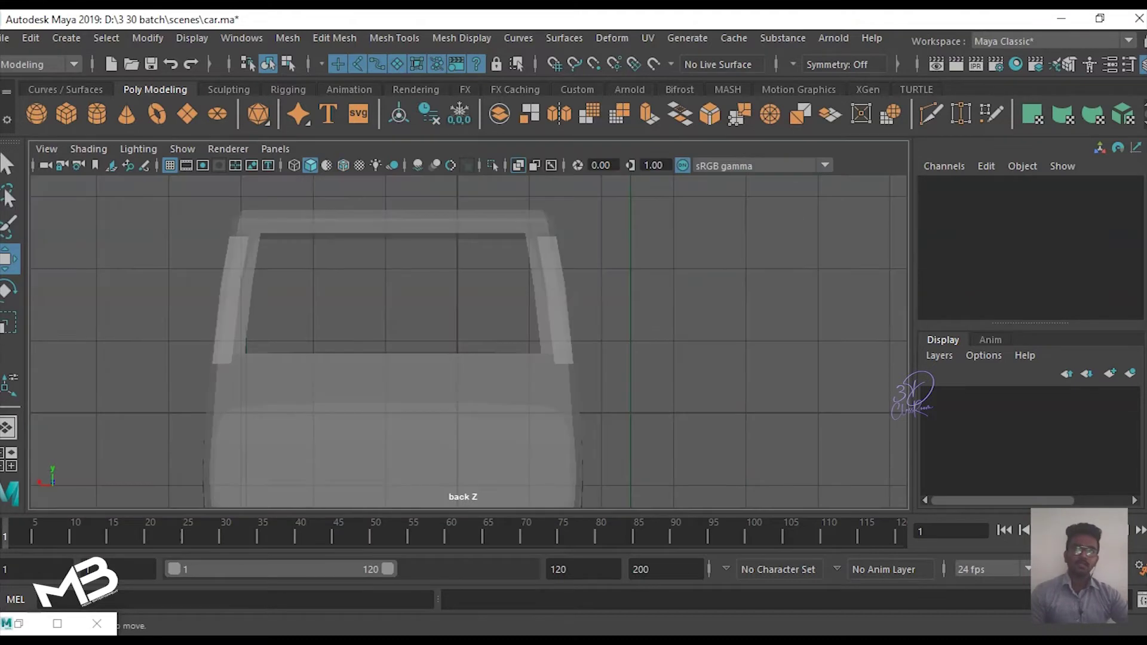
Step: Import the van front-view image from D:\3 30 batch\images as an image plane
left_click(46, 149)
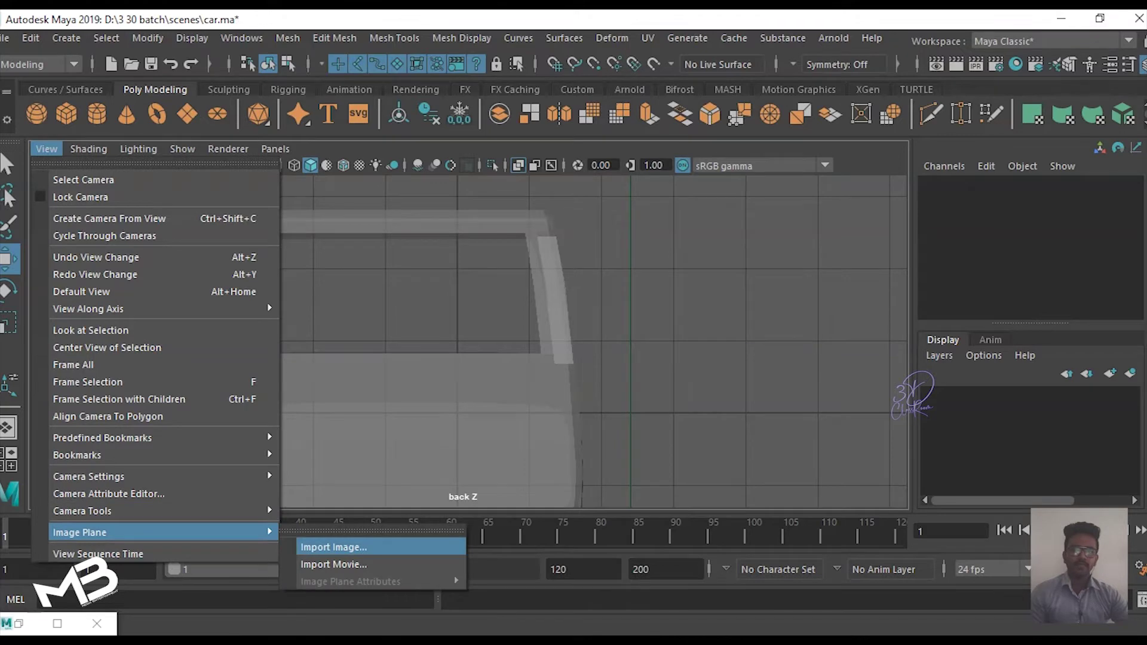
mouse_move(79, 532)
left_click(326, 544)
left_click(281, 166)
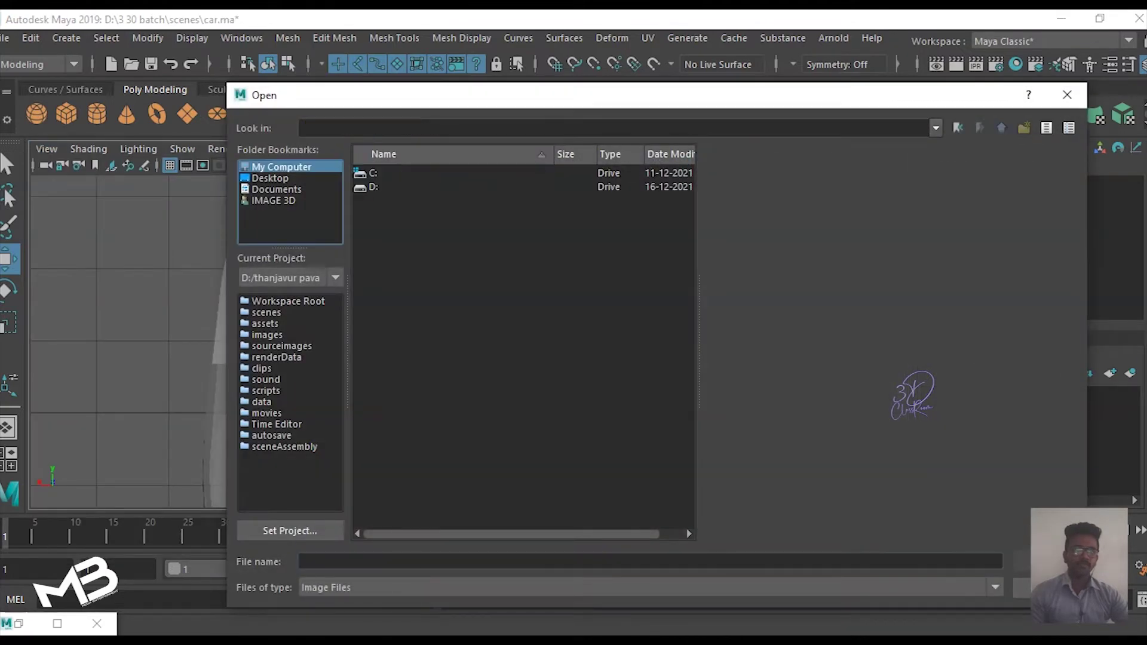
double_click(377, 186)
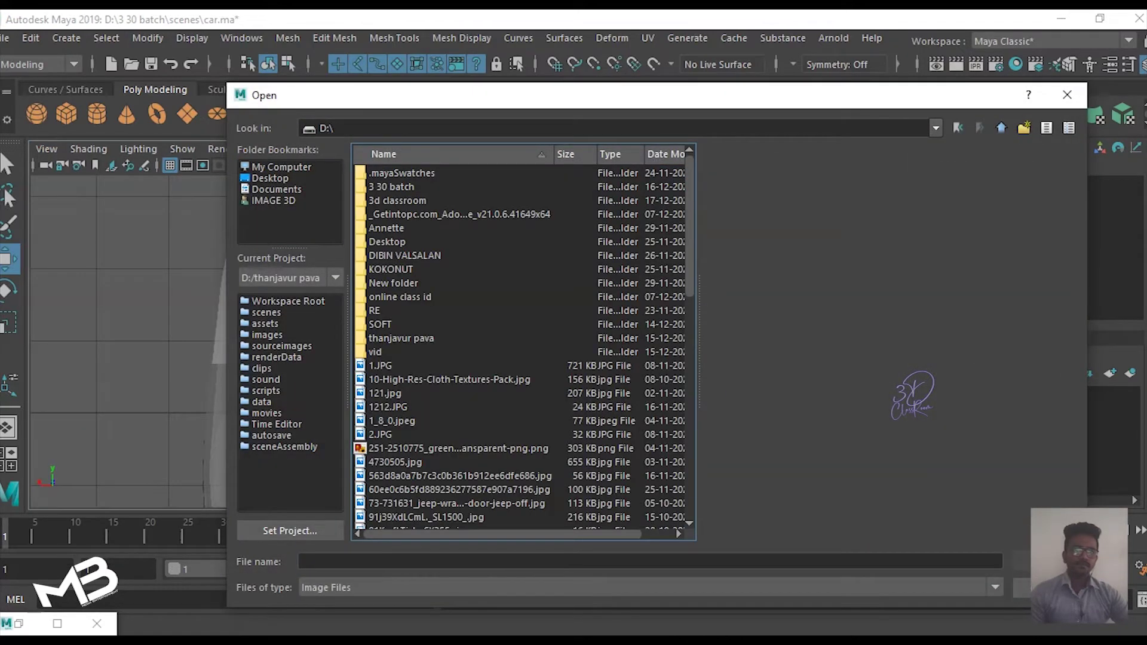
double_click(391, 187)
double_click(384, 242)
double_click(407, 325)
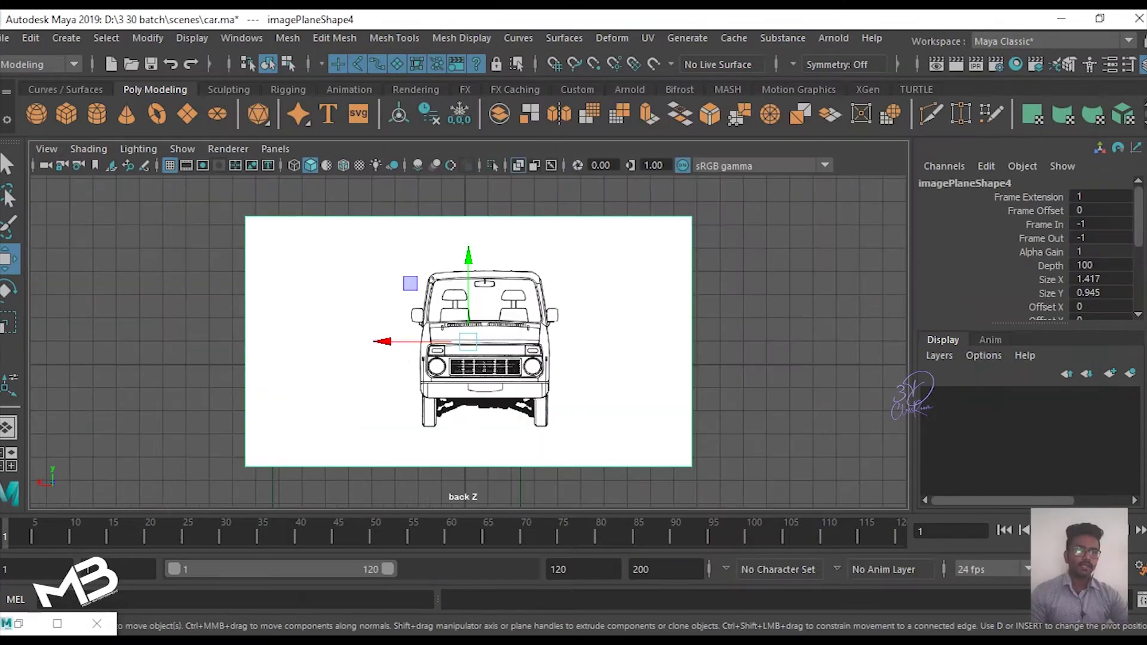
Step: Deselect the image plane and switch to the Front orthographic view via the hotbox
left_click(745, 395)
key("space")
left_click_drag(745, 395, 838, 396)
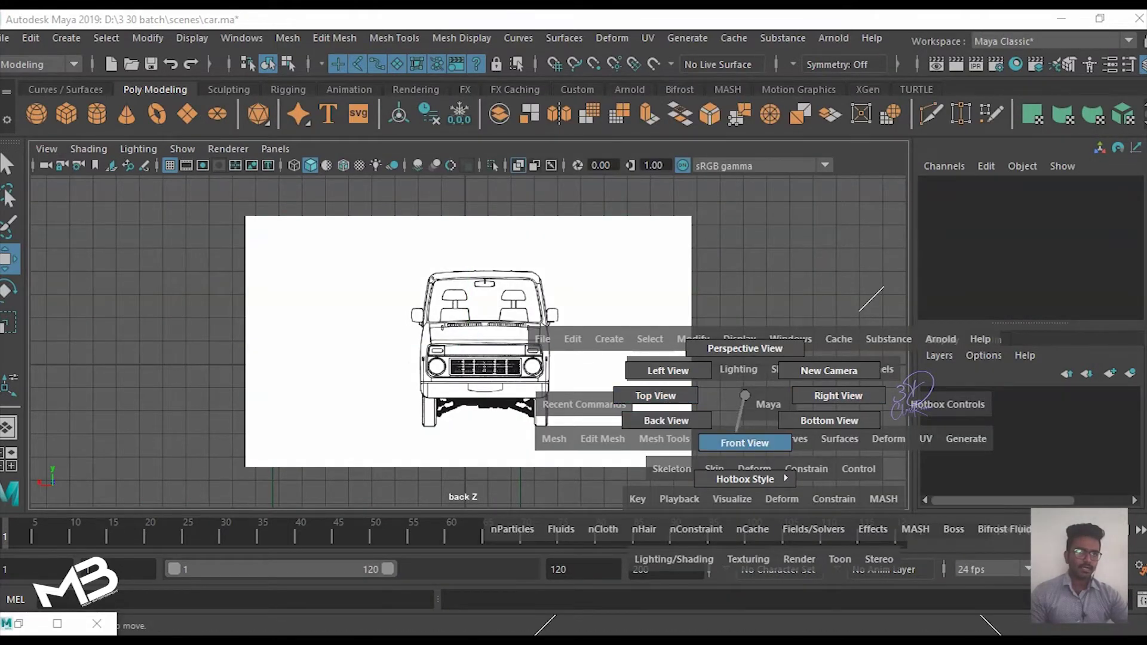
left_click_drag(794, 397, 745, 443)
Step: Move the front-view image plane and scale it to 0.932 to match the model
key("a")
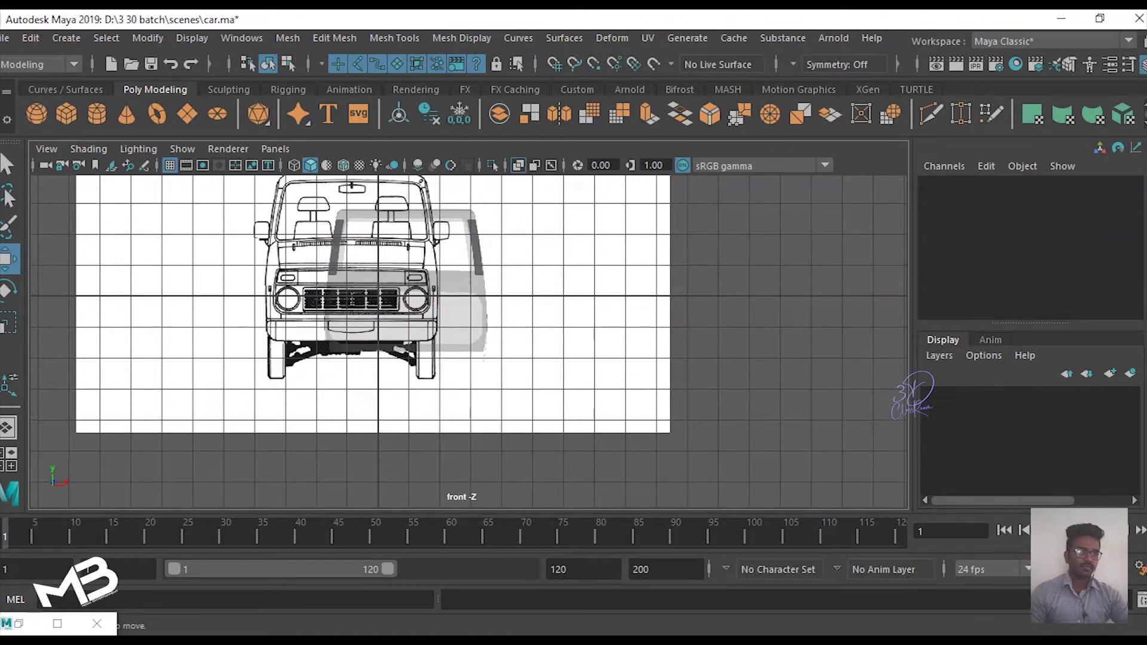
left_click(180, 388)
left_click_drag(372, 263, 422, 282)
key("r")
key("w")
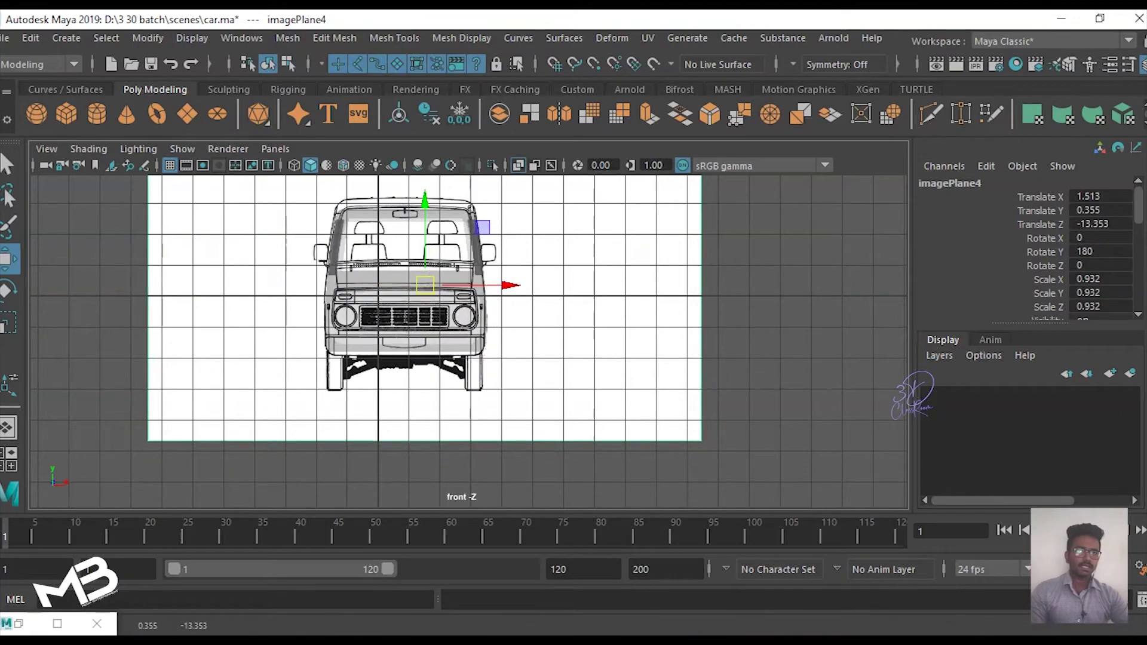
key("space")
key("space")
Step: Orbit and zoom to compare the car model against the front reference
left_click_drag(466, 335, 311, 334, "alt")
left_click(239, 418)
scroll(466, 334, "up", 3)
scroll(466, 334, "up", 3)
mouse_move(466, 335)
left_mouse_down("alt")
mouse_move(442, 335)
mouse_move(460, 335)
left_mouse_up("alt")
scroll(466, 335, "up", 2)
scroll(466, 335, "up", 3)
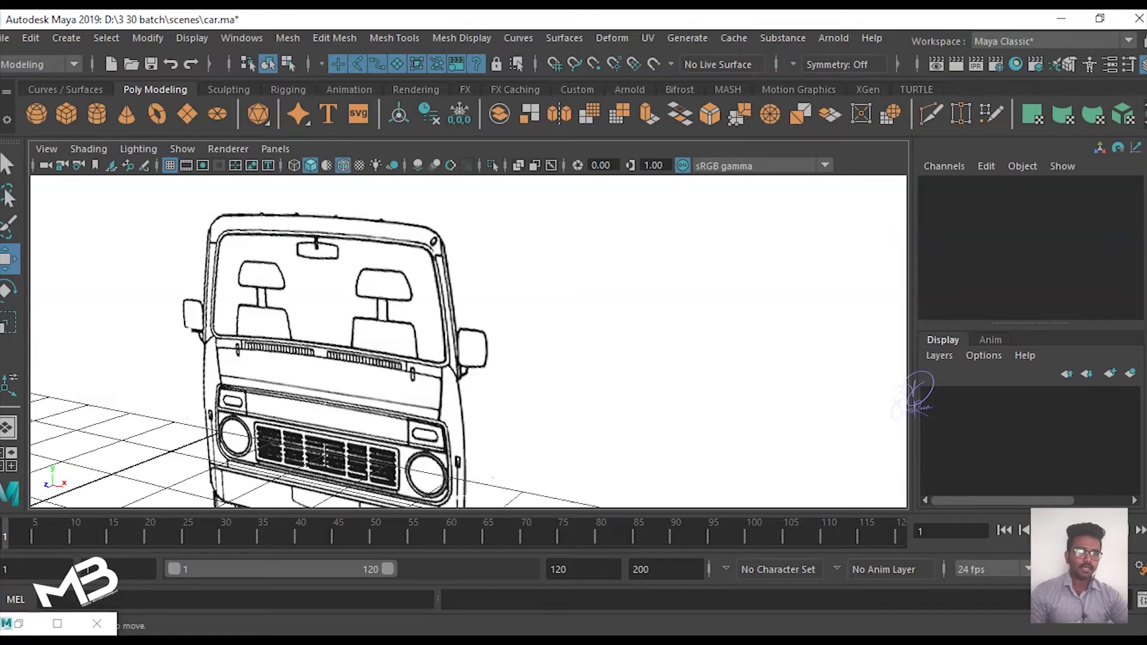
scroll(466, 334, "down", 5)
key("space")
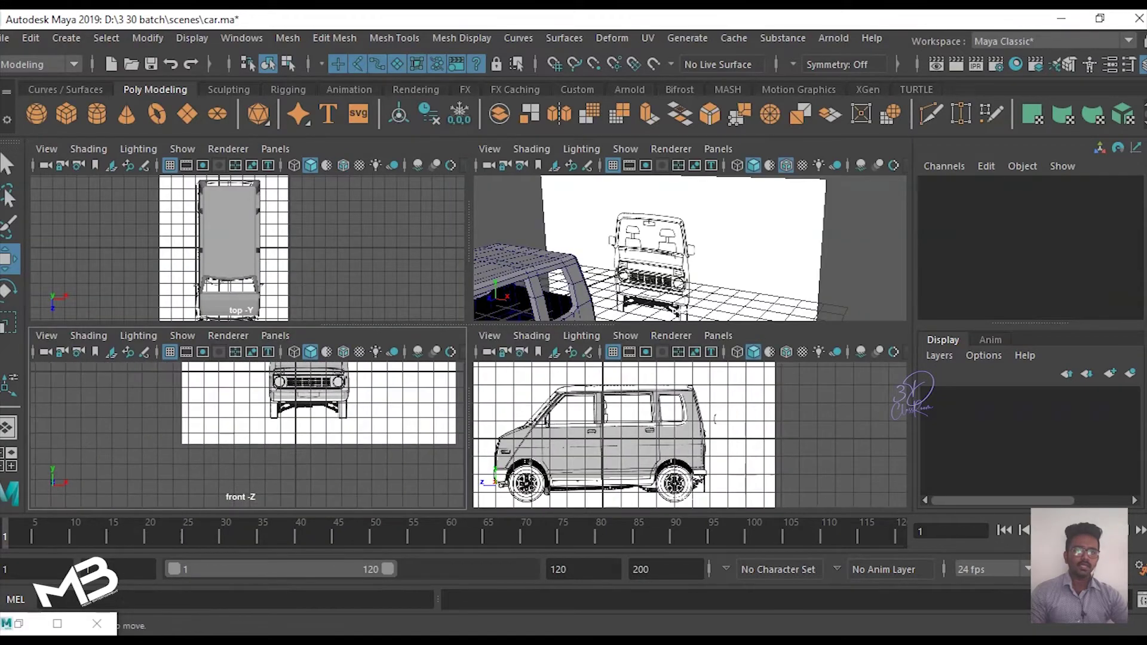
Step: Maximize the perspective view and dolly in on the van body's wheel arch
key("space")
scroll(470, 340, "up", 3)
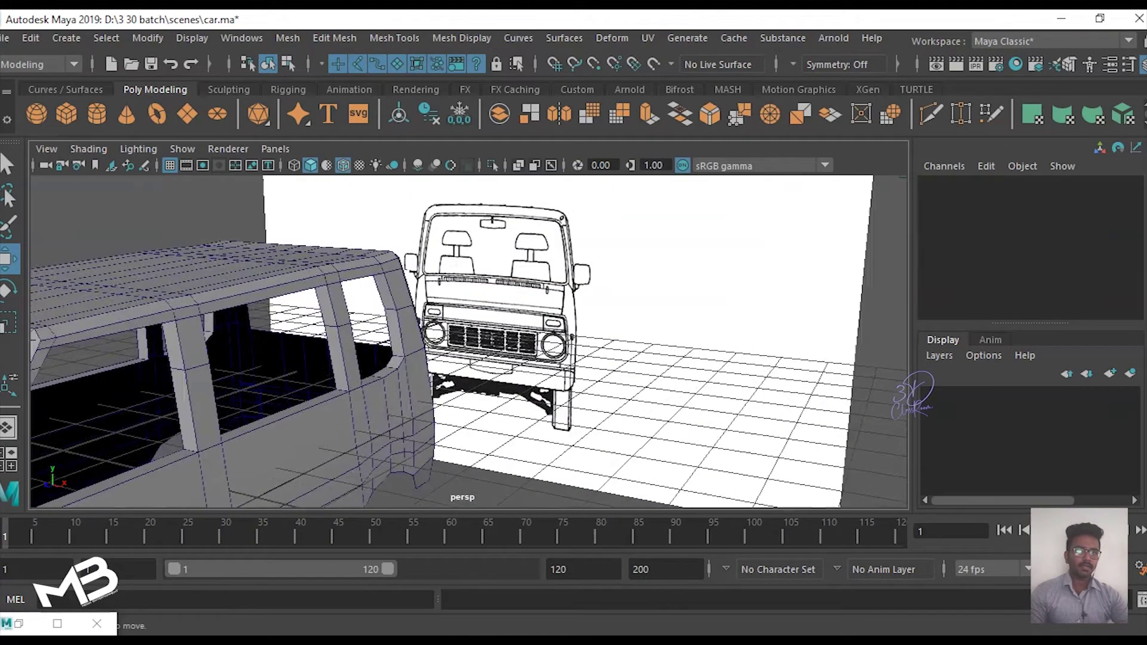
scroll(469, 341, "up", 3)
scroll(469, 340, "up", 3)
left_click_drag(466, 335, 514, 323, "alt")
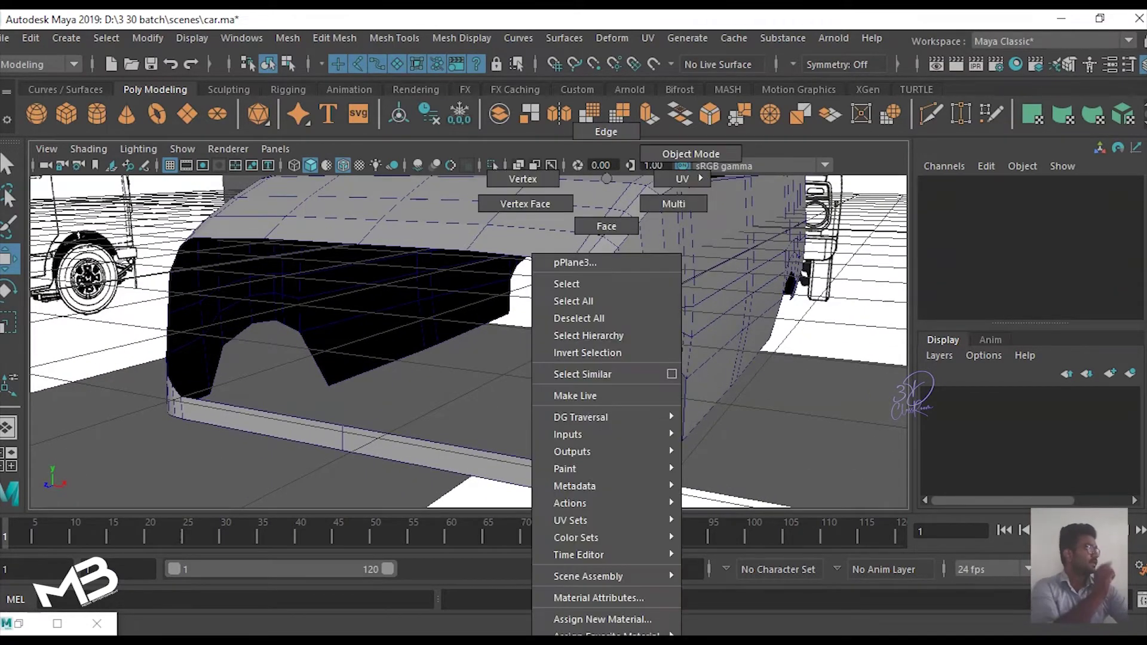
Step: Select the wheel-arch edge loop and extrude it with the scale manipulator
right_click_drag(604, 203, 604, 153)
double_click(558, 269)
mouse_move(525, 311)
left_mouse_down("alt")
mouse_move(559, 317)
mouse_move(490, 304)
left_mouse_up("alt")
key("r")
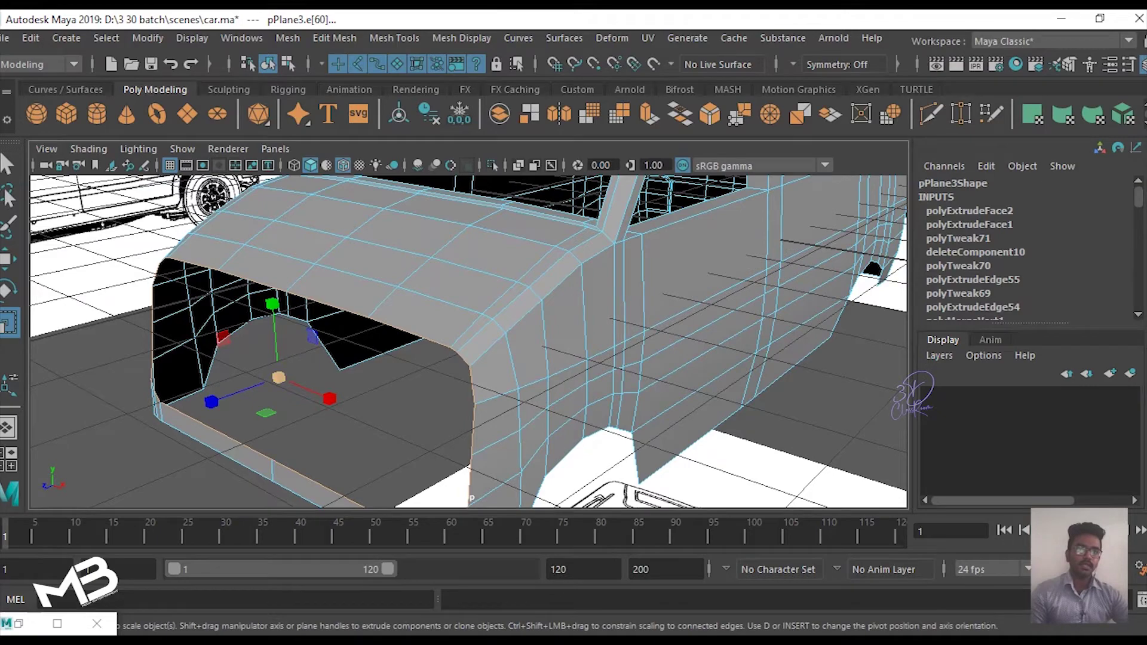
left_click_drag(278, 378, 282, 377, "shift")
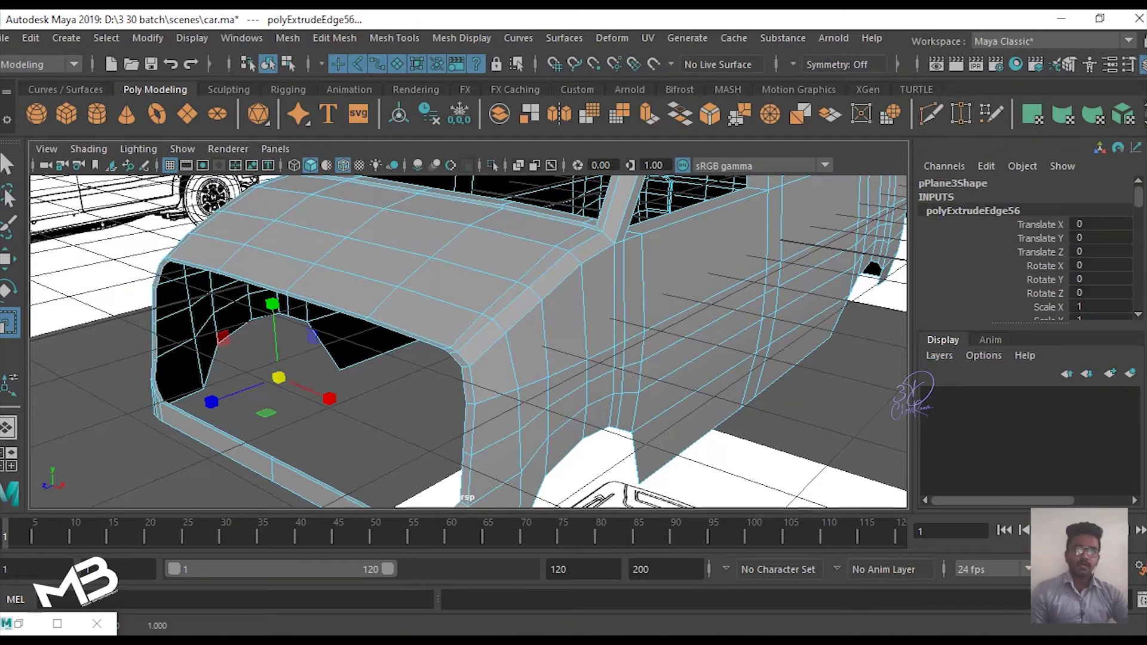
Step: Move the extruded arch edges along the X axis
mouse_move(469, 340)
left_mouse_down("alt")
mouse_move(437, 332)
mouse_move(460, 337)
left_mouse_up("alt")
key("w")
left_click(186, 339)
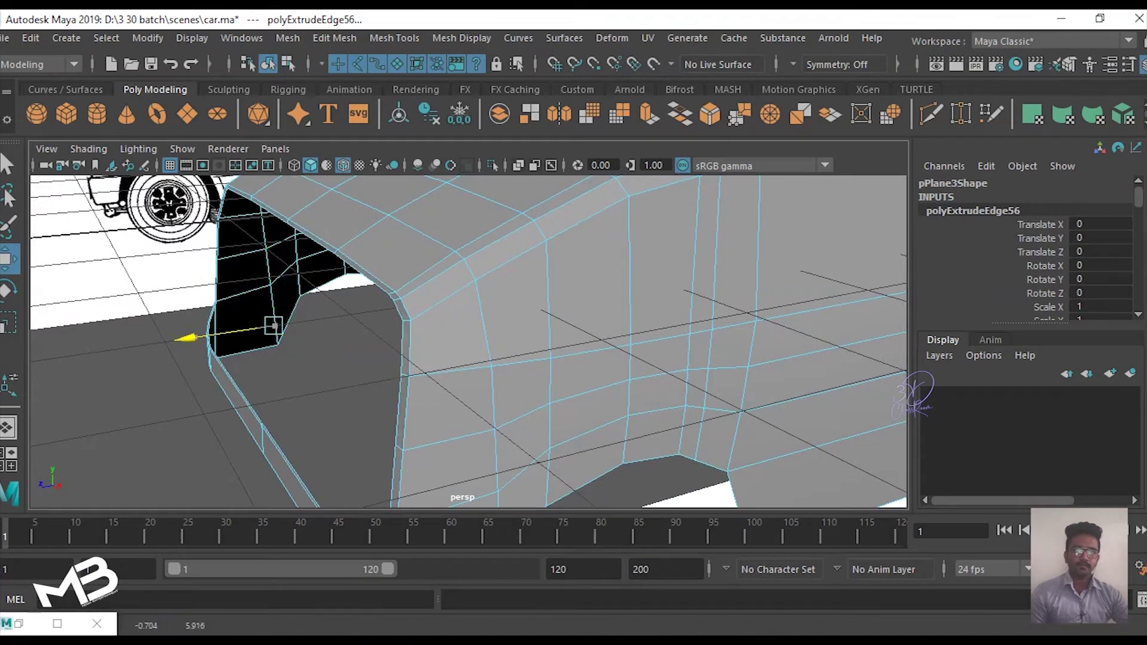
left_click_drag(460, 338, 427, 332, "alt")
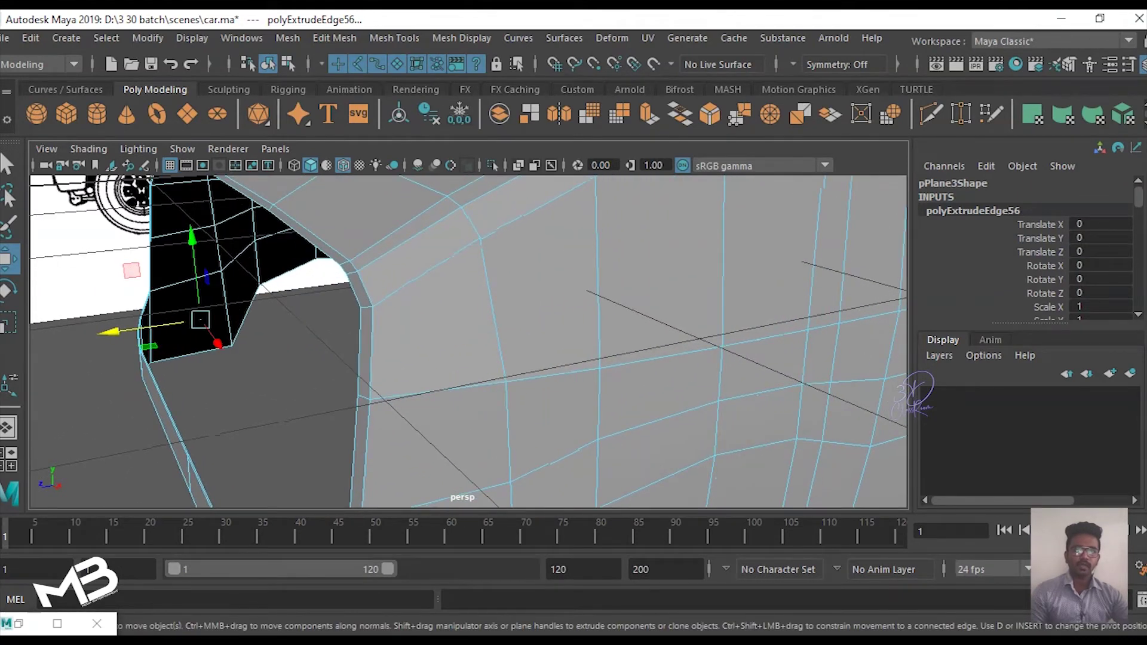
Step: Select the arch rim face loop and browse the face operations menu
right_click_drag(335, 200, 356, 222)
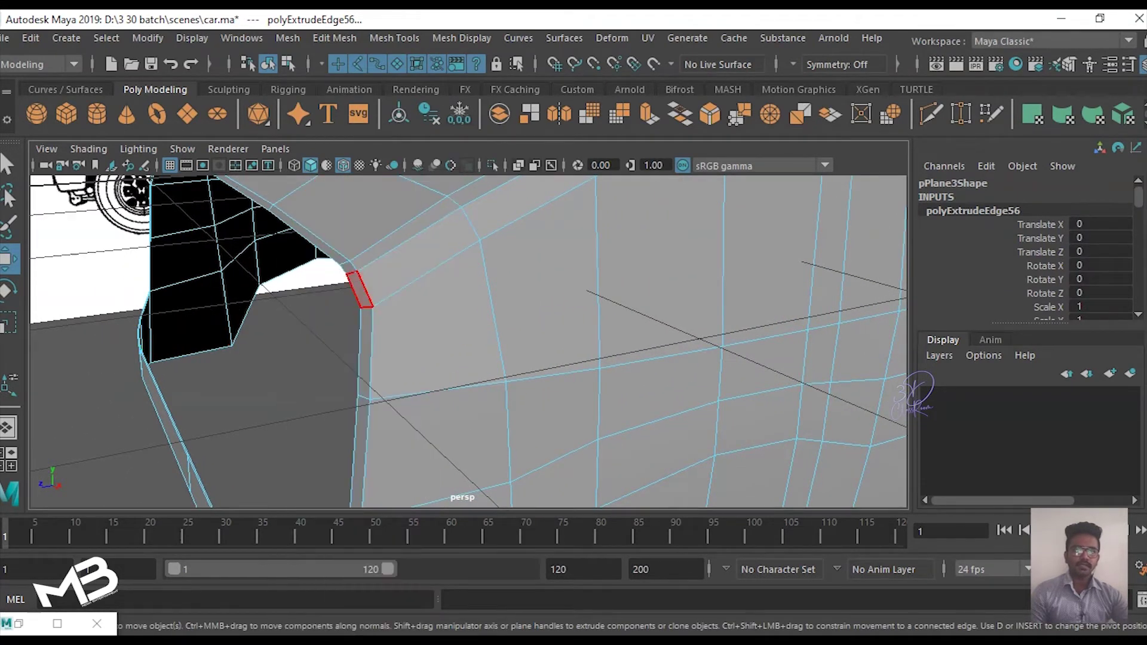
left_click(358, 290)
double_click(350, 268, "shift")
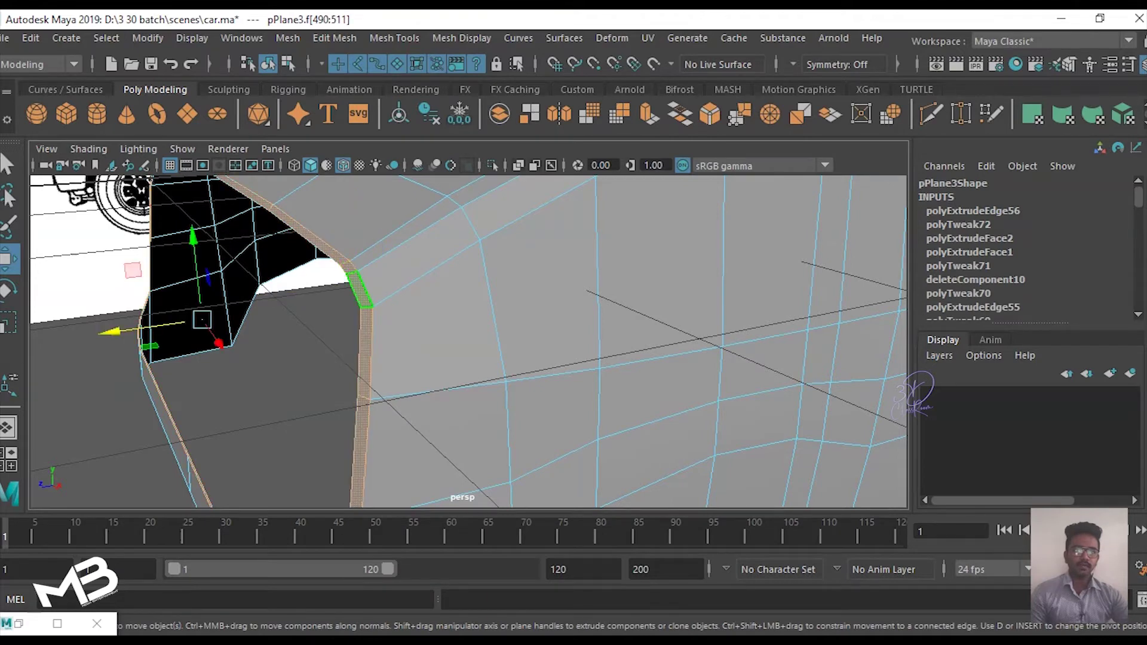
right_click_drag(364, 264, 359, 299, "shift")
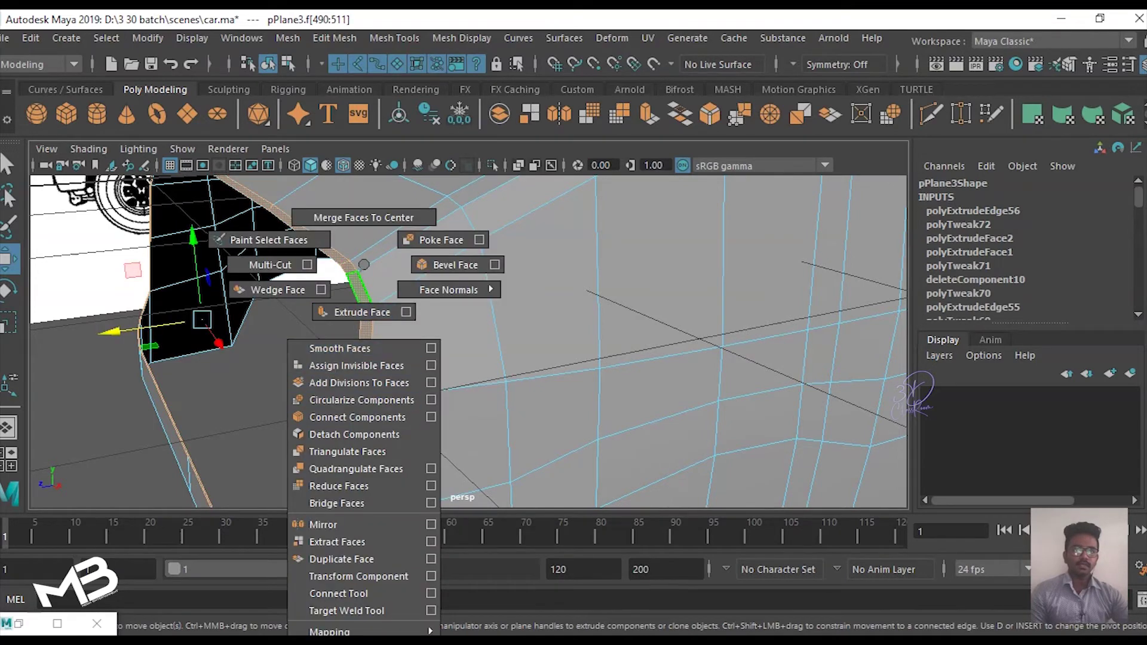
right_click_drag(364, 264, 338, 541, "shift")
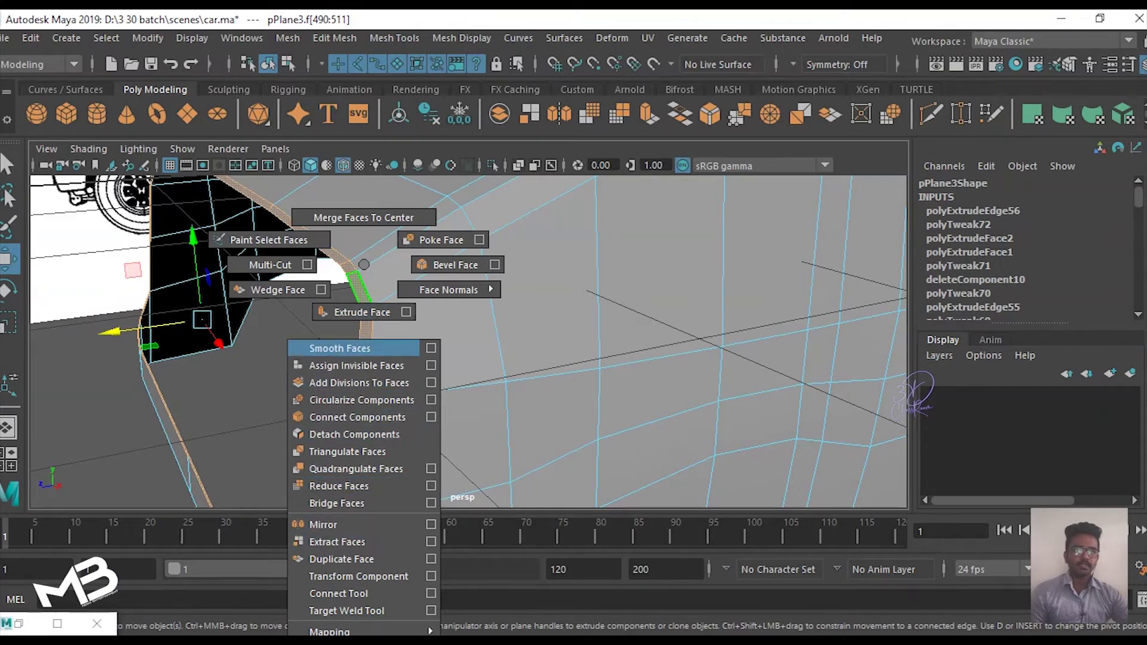
right_click_drag(338, 541, 526, 209, "shift")
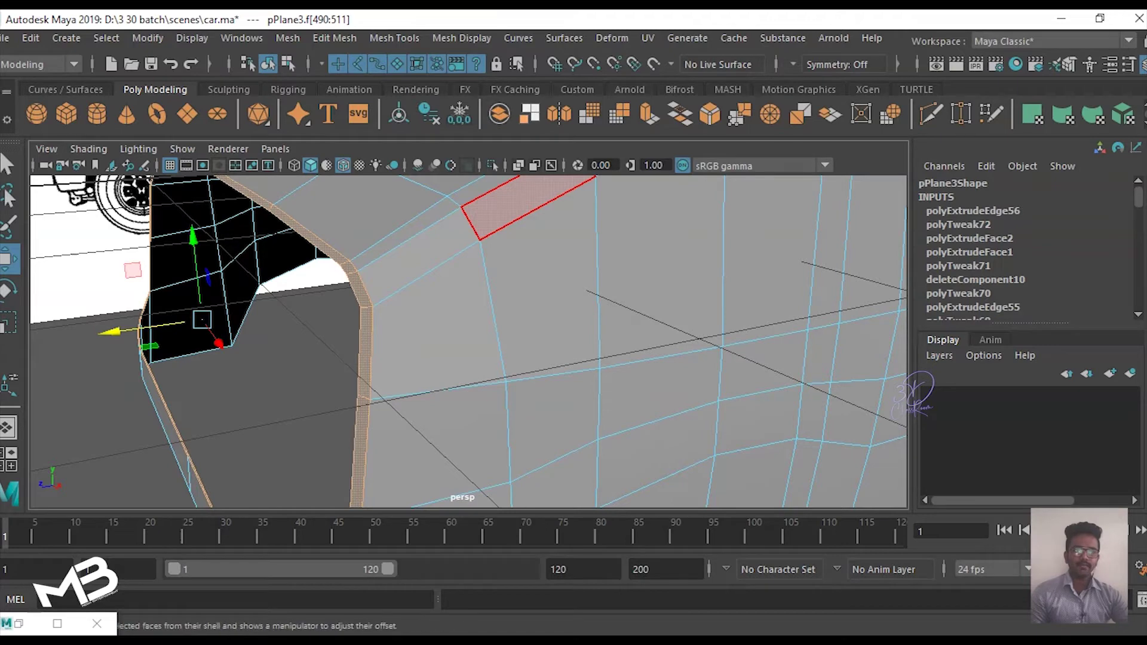
Step: Extract the arch rim faces into a separate object, polySurface2, and select it
left_click(530, 113)
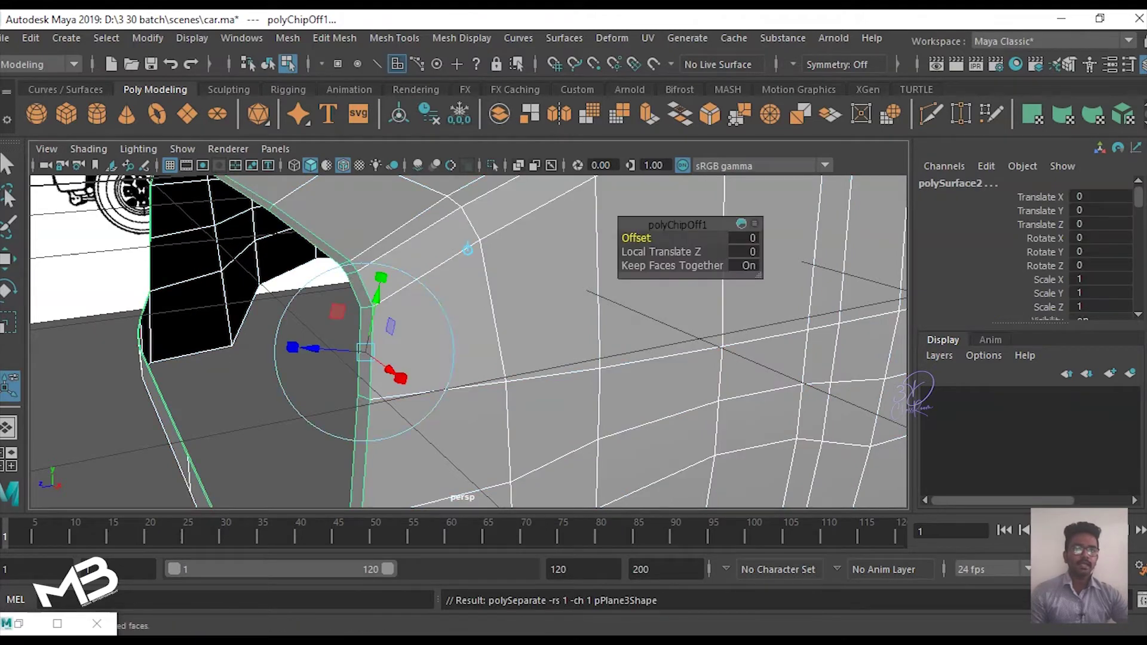
key("w")
right_click_drag(334, 203, 359, 167)
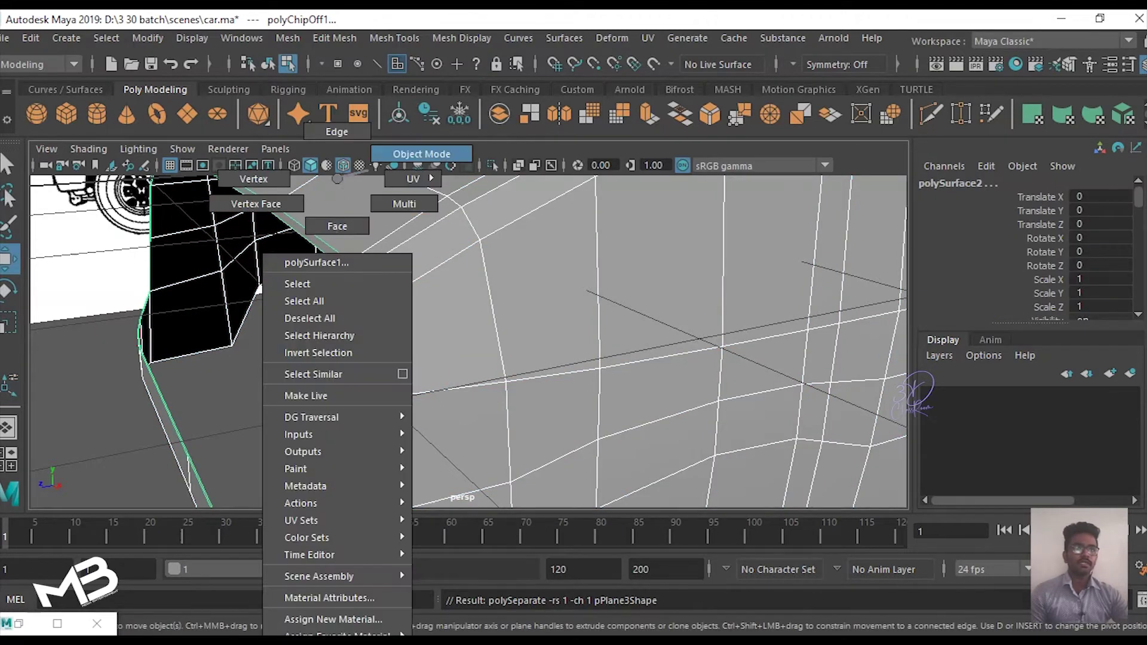
left_click(479, 299)
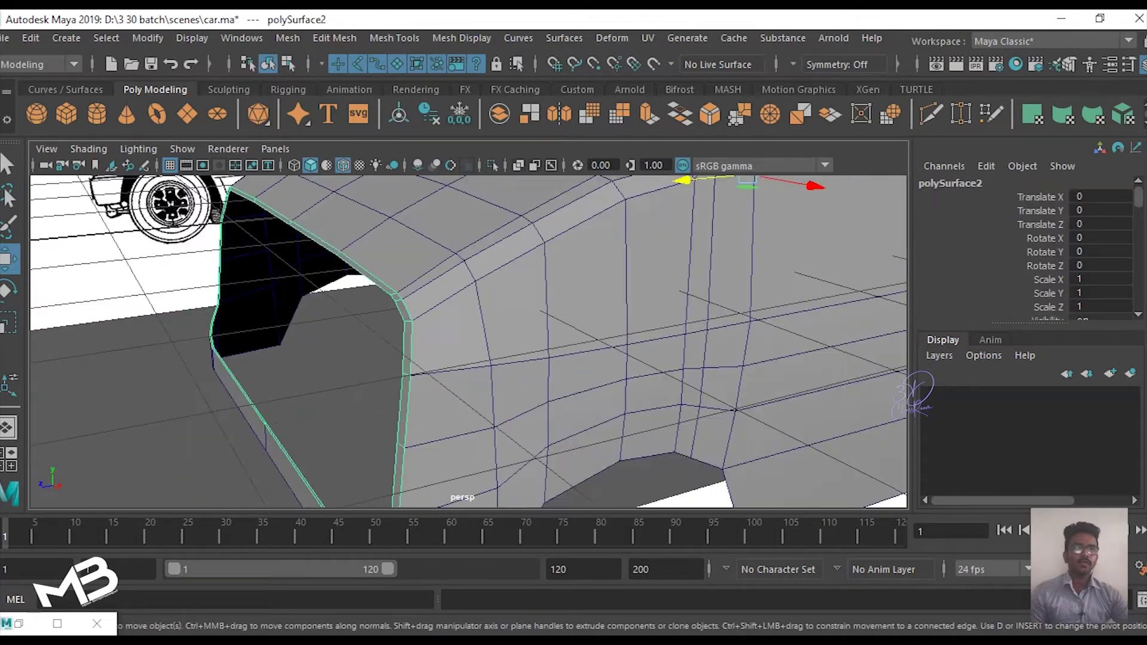
Step: Center the rim piece's pivot, slide it outward, then undo the move
left_click_drag(478, 299, 598, 268, "alt")
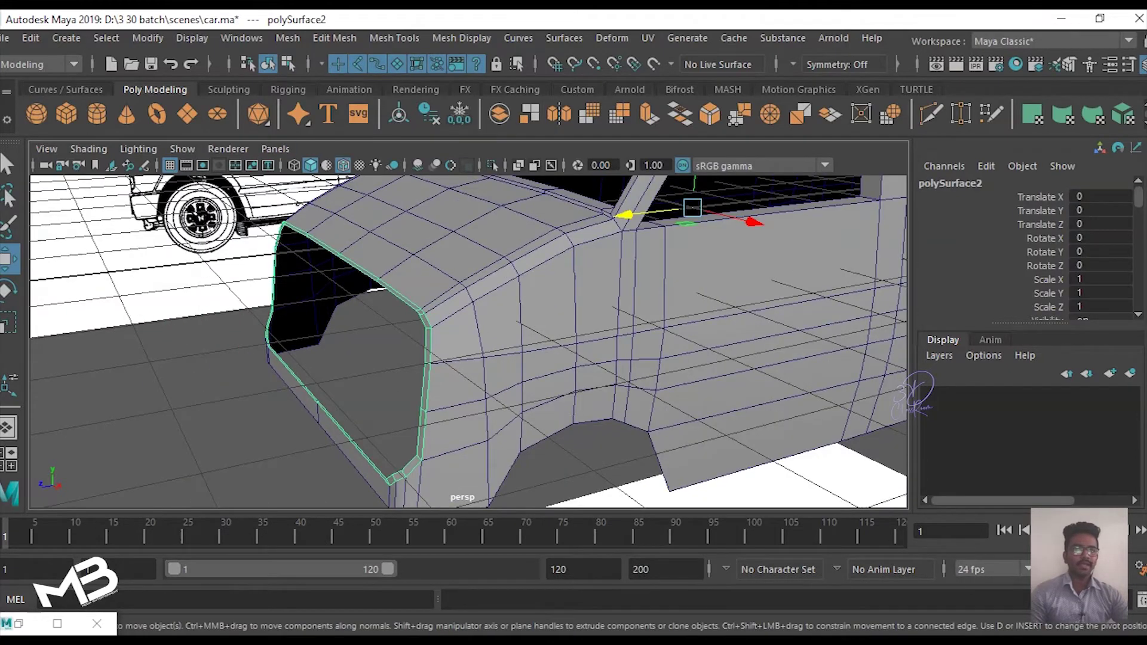
left_click_drag(478, 299, 490, 322, "alt")
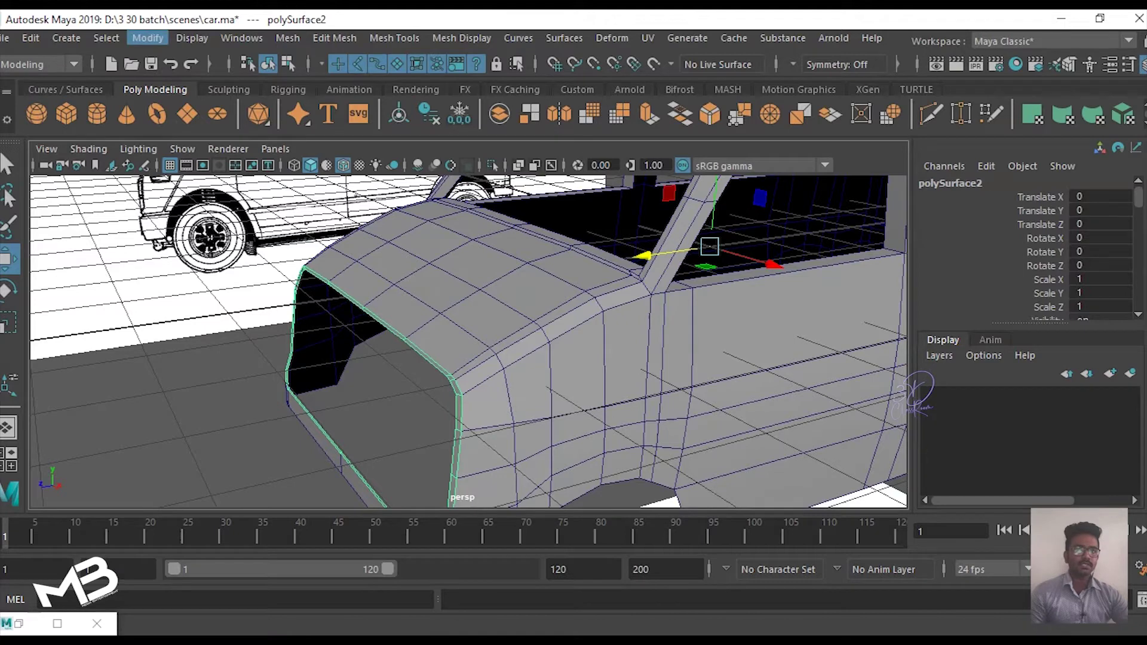
left_click(147, 38)
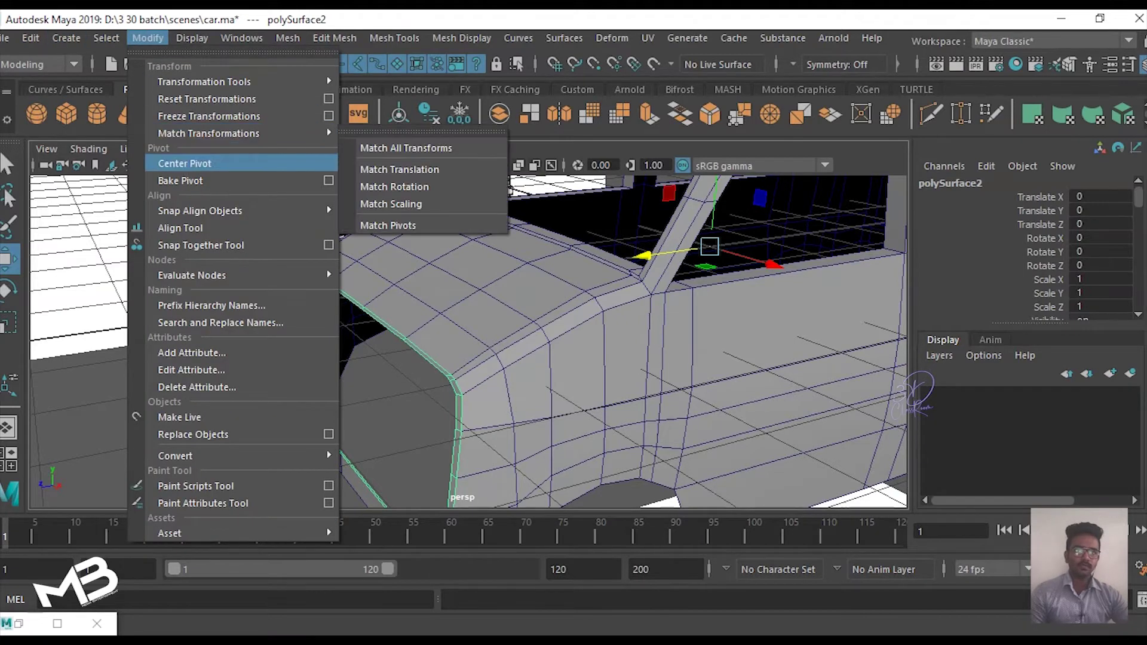
left_click(179, 163)
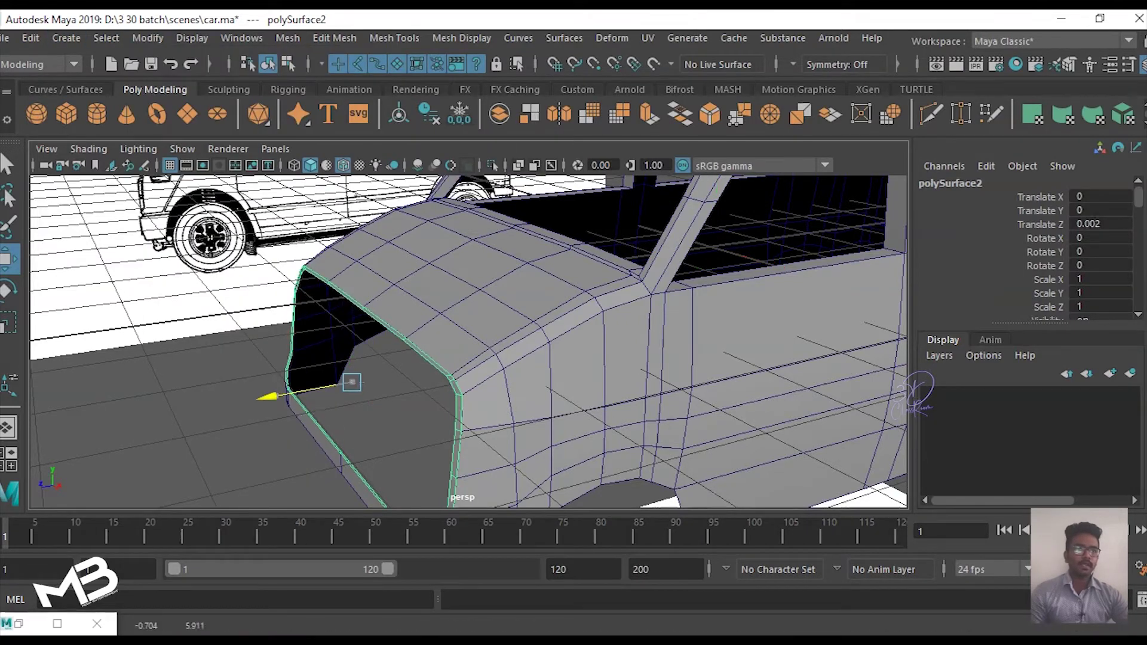
left_click_drag(370, 345, 328, 353)
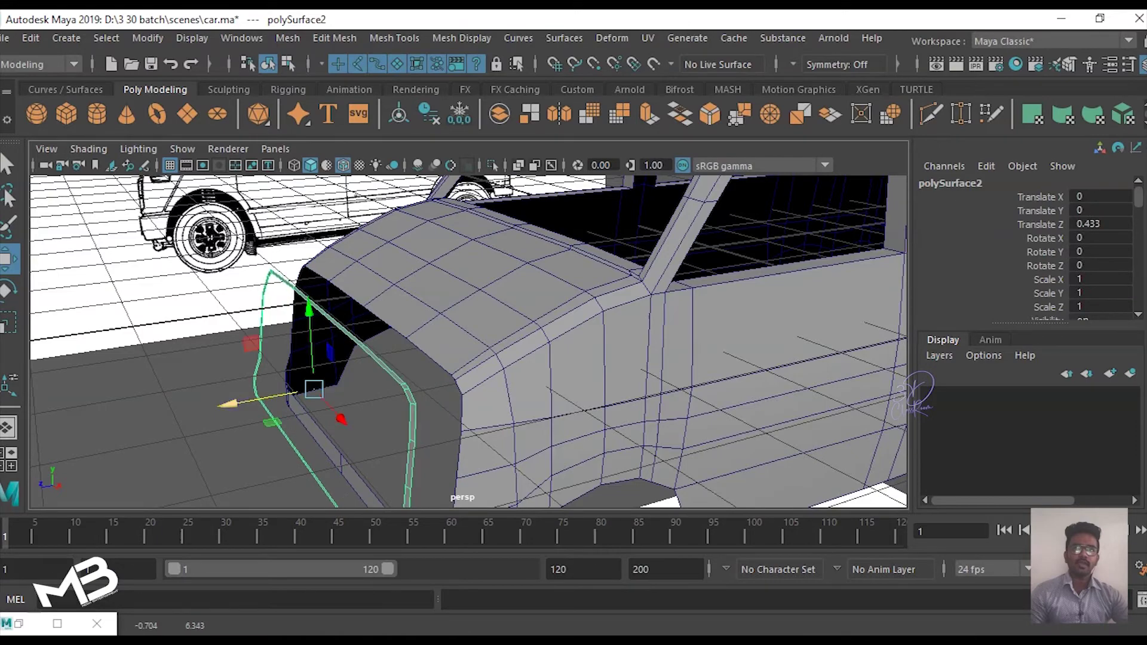
key("ctrl+z")
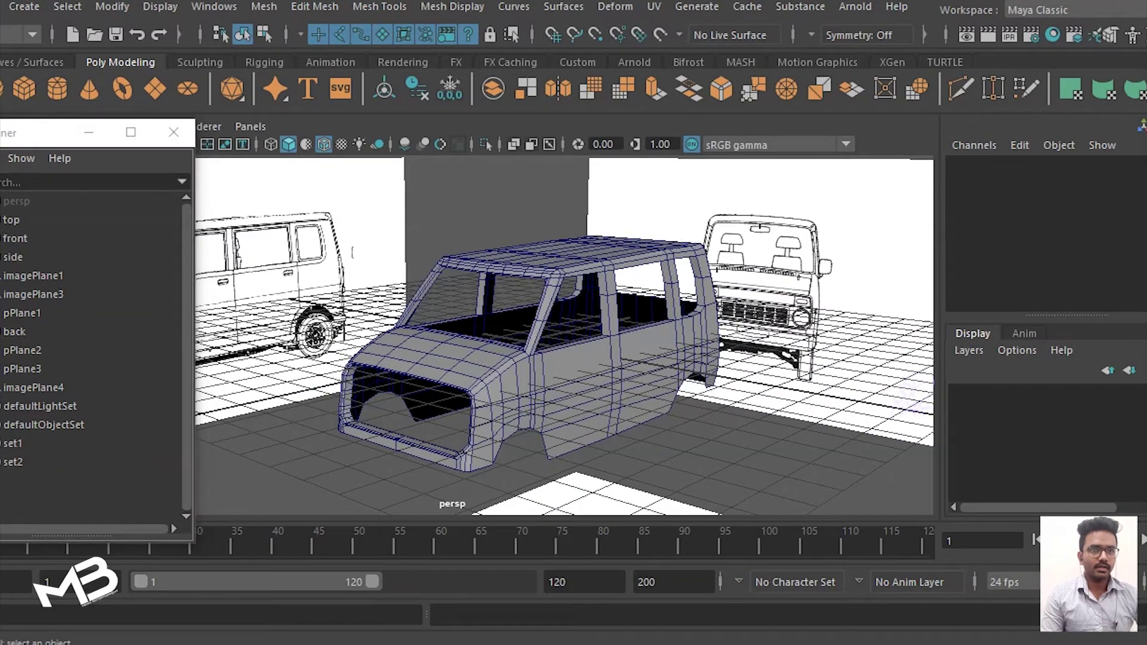
Step: Start a Polygon Plane and zoom the maximized front view onto the truck front reference
mouse_move(538, 329)
left_mouse_down("alt")
mouse_move(747, 322)
mouse_move(604, 334)
mouse_move(777, 335)
left_mouse_up("alt")
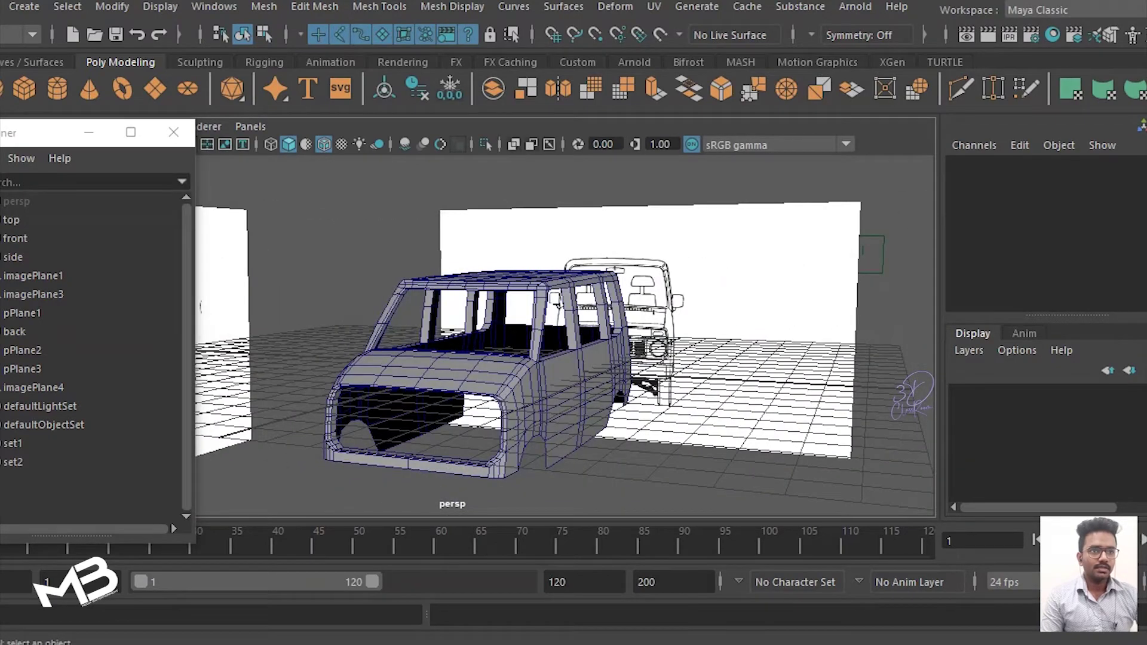
left_click_drag(597, 334, 502, 332, "alt")
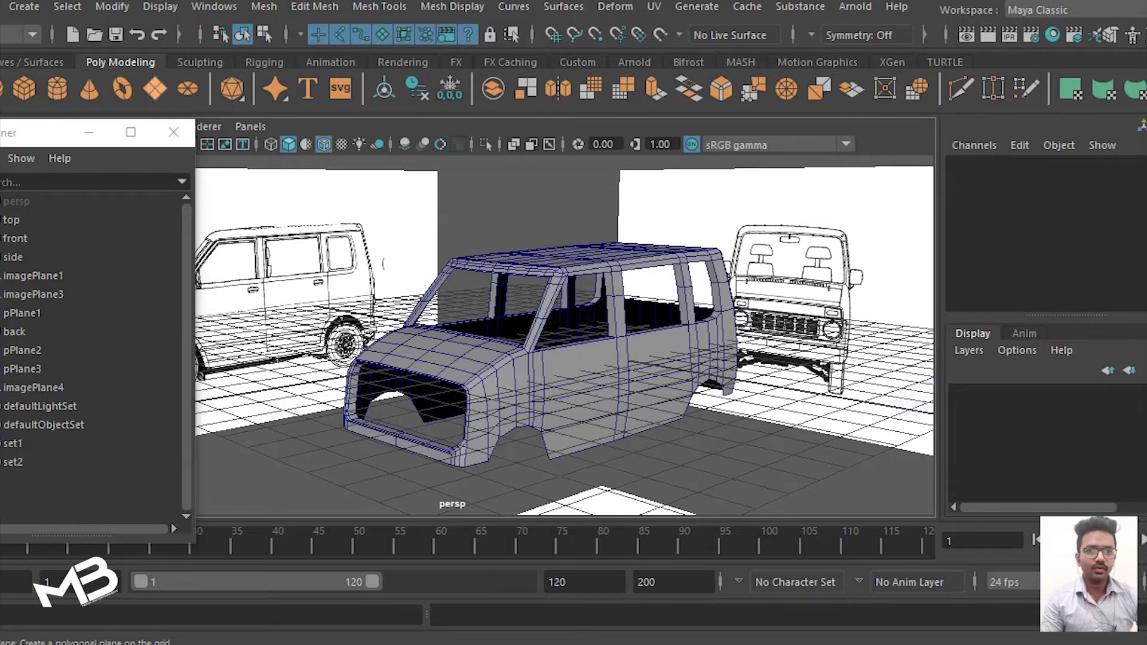
left_click(155, 88)
key("space")
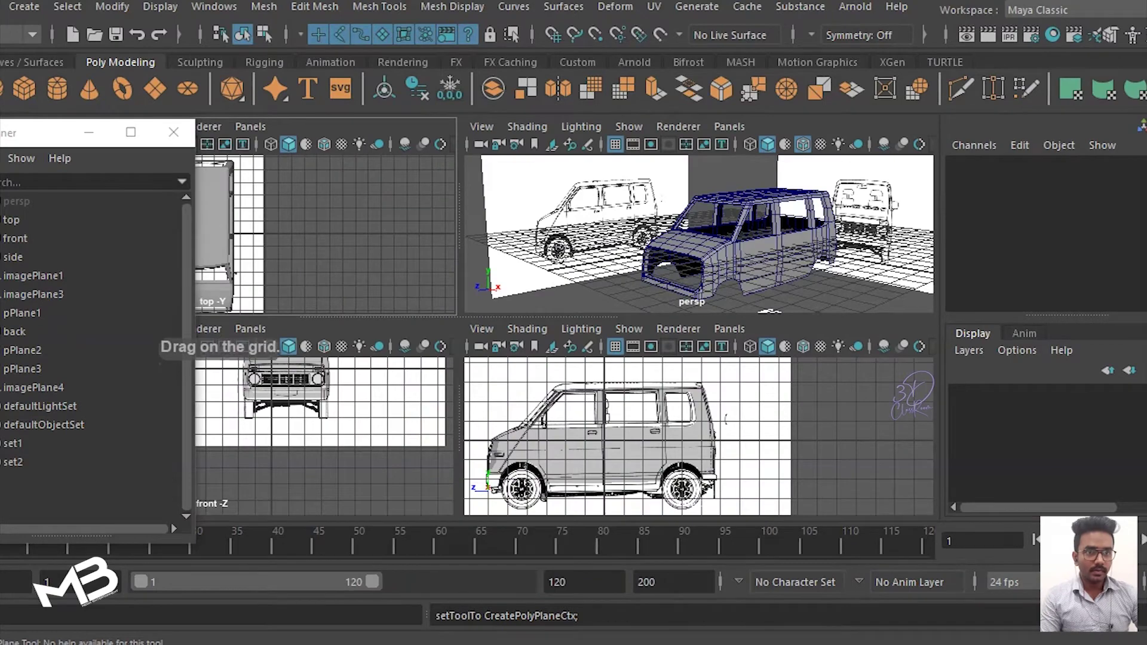
key("space")
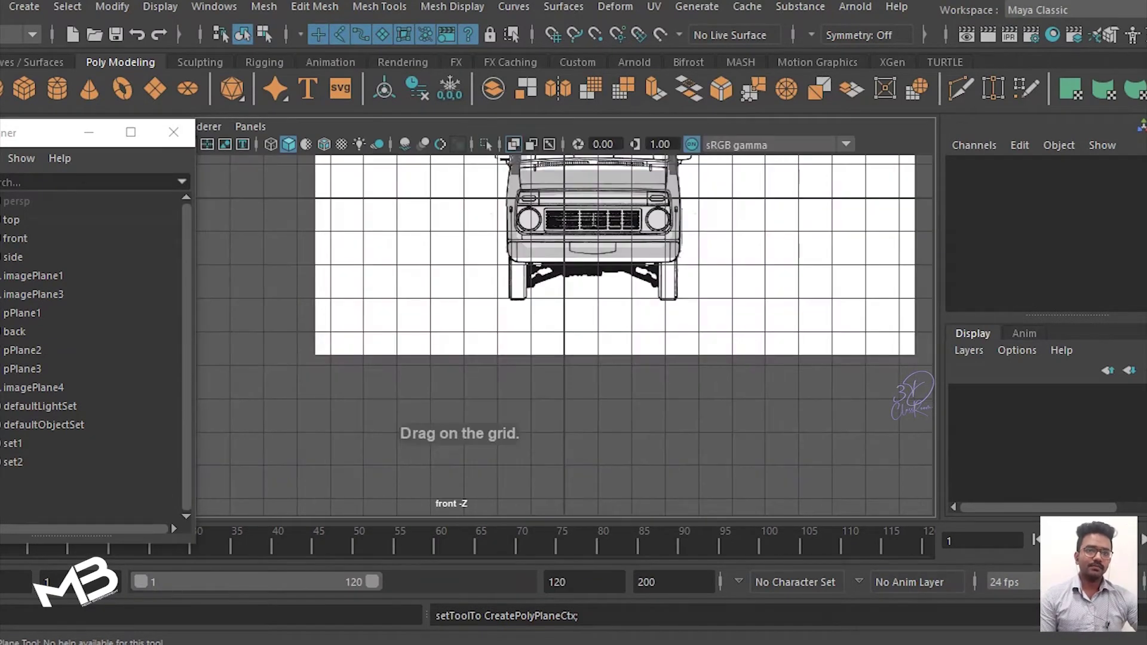
middle_click_drag(564, 257, 466, 383, "alt")
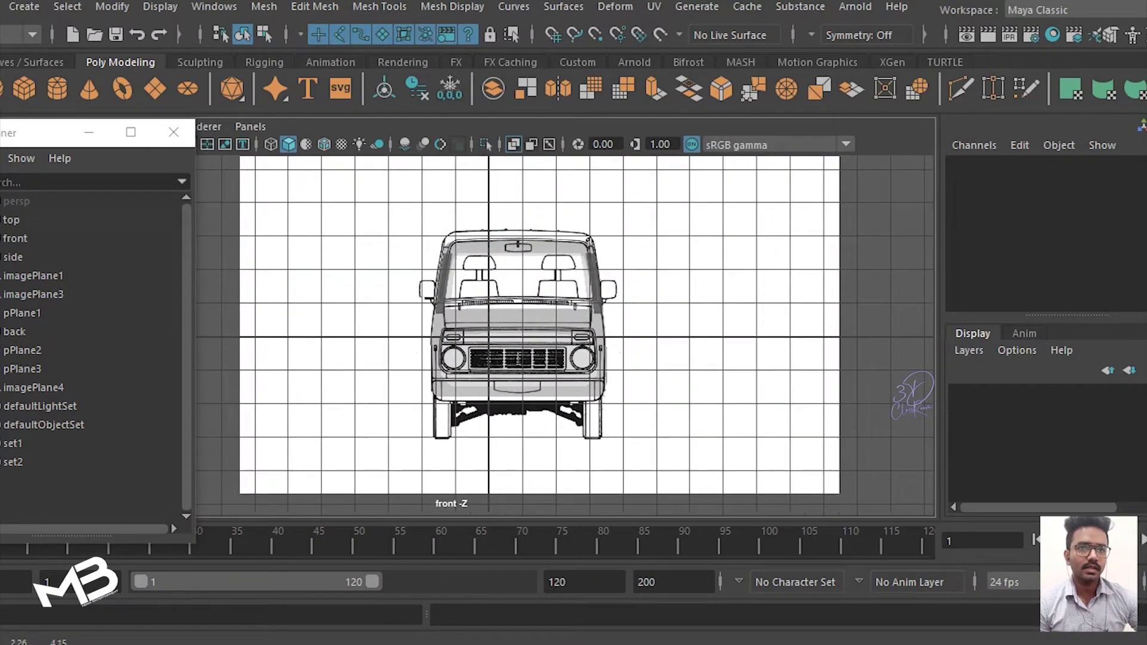
scroll(467, 383, "up", 2)
scroll(459, 315, "up", 3)
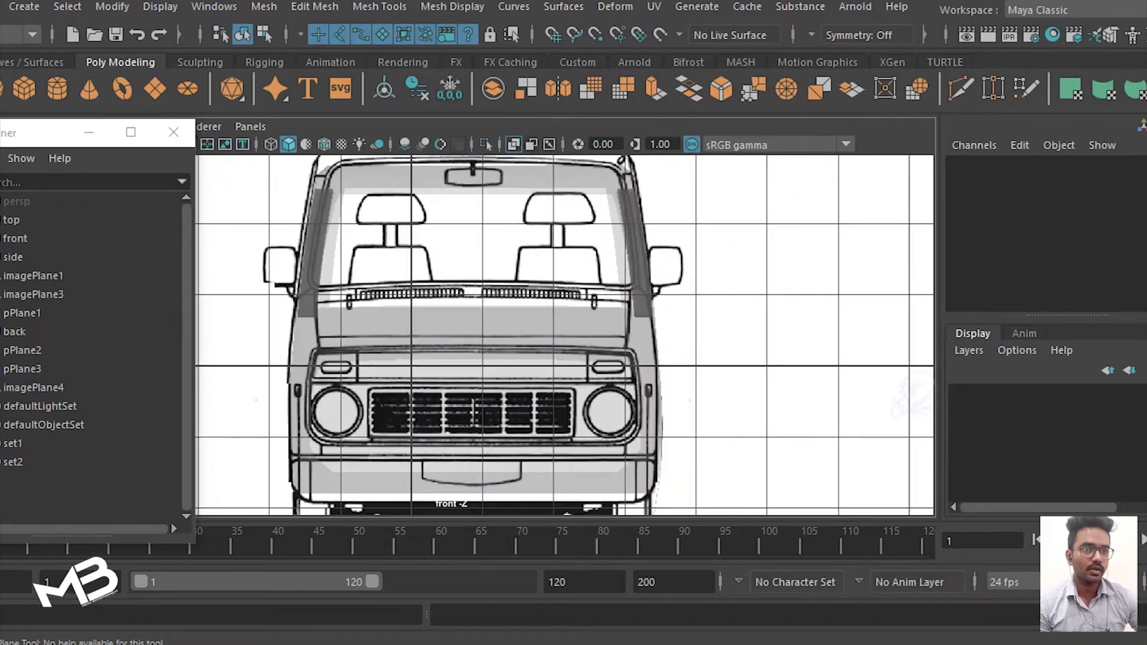
scroll(452, 341, "up", 1)
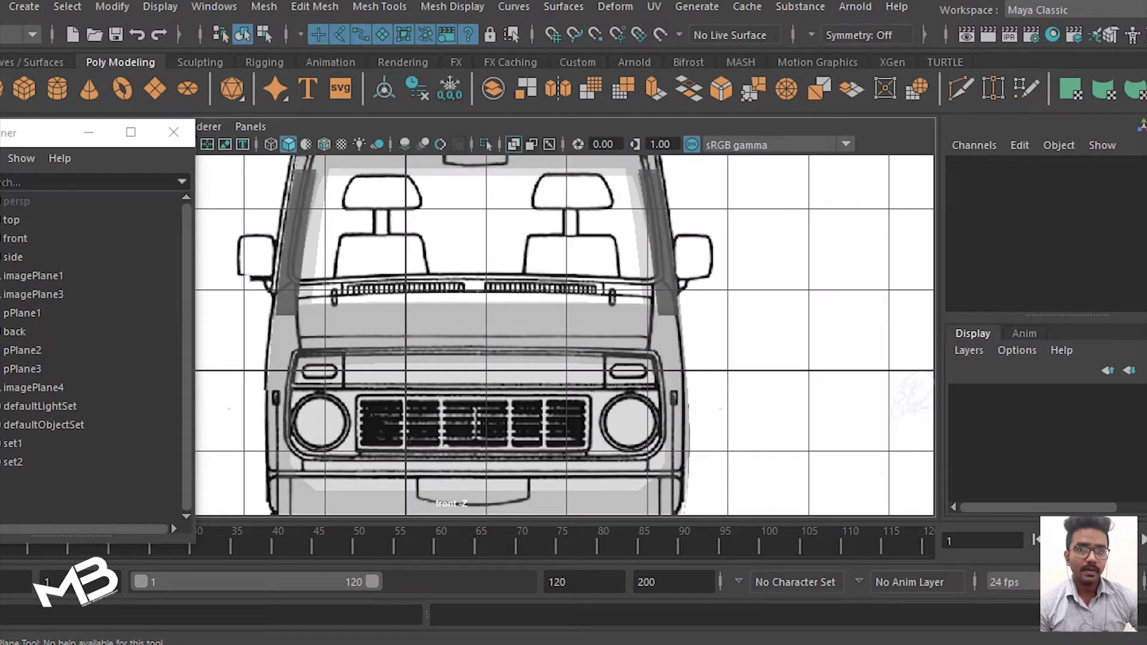
scroll(452, 341, "up", 1)
scroll(451, 341, "up", 1)
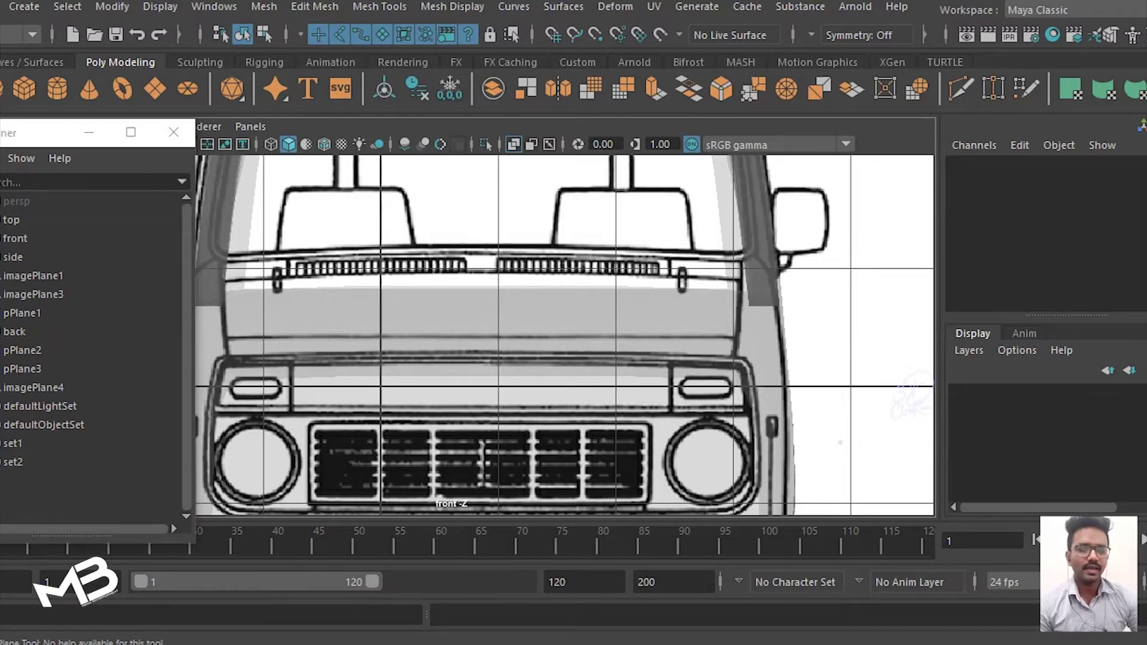
Step: Draw pPlane4 across the strip above the grille and move it forward to Z 5.753
left_click_drag(292, 412, 670, 375)
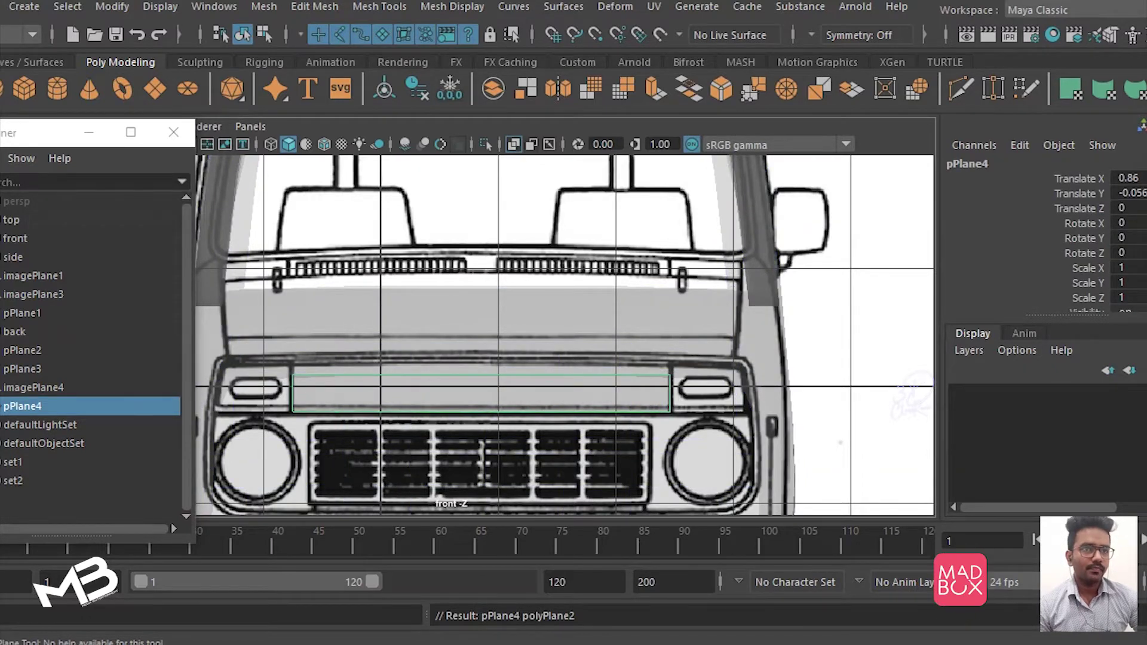
key("space")
key("space")
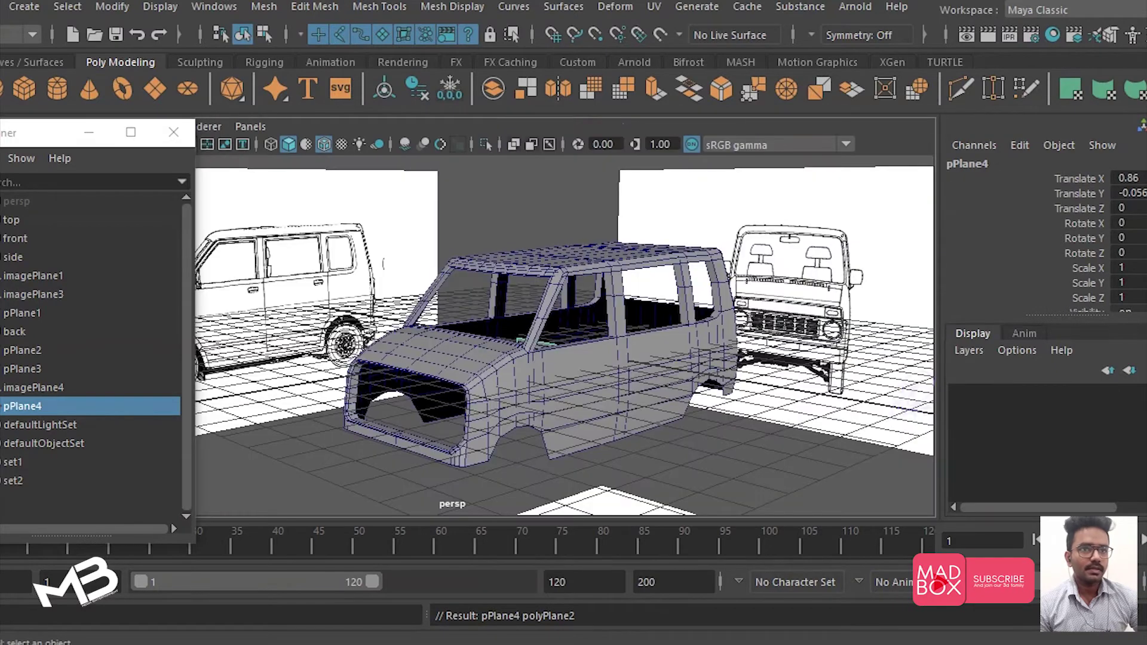
scroll(564, 335, "up", 3)
left_click_drag(551, 371, 286, 422)
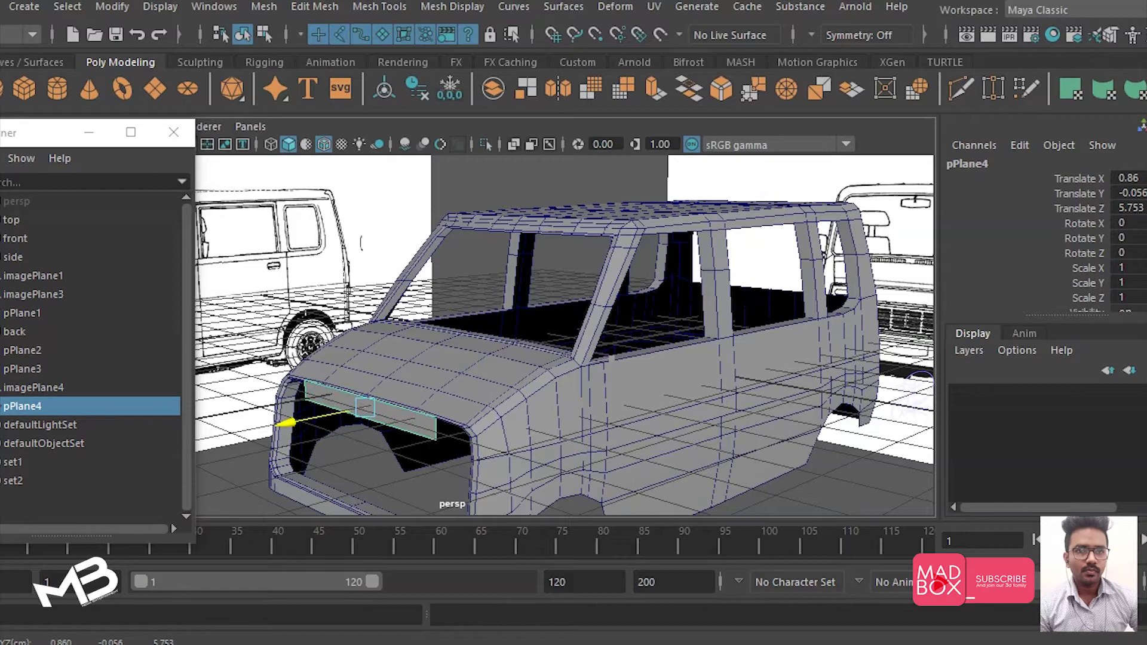
Step: Frame pPlane4 and nudge it back against the body to Z 5.709
key("f")
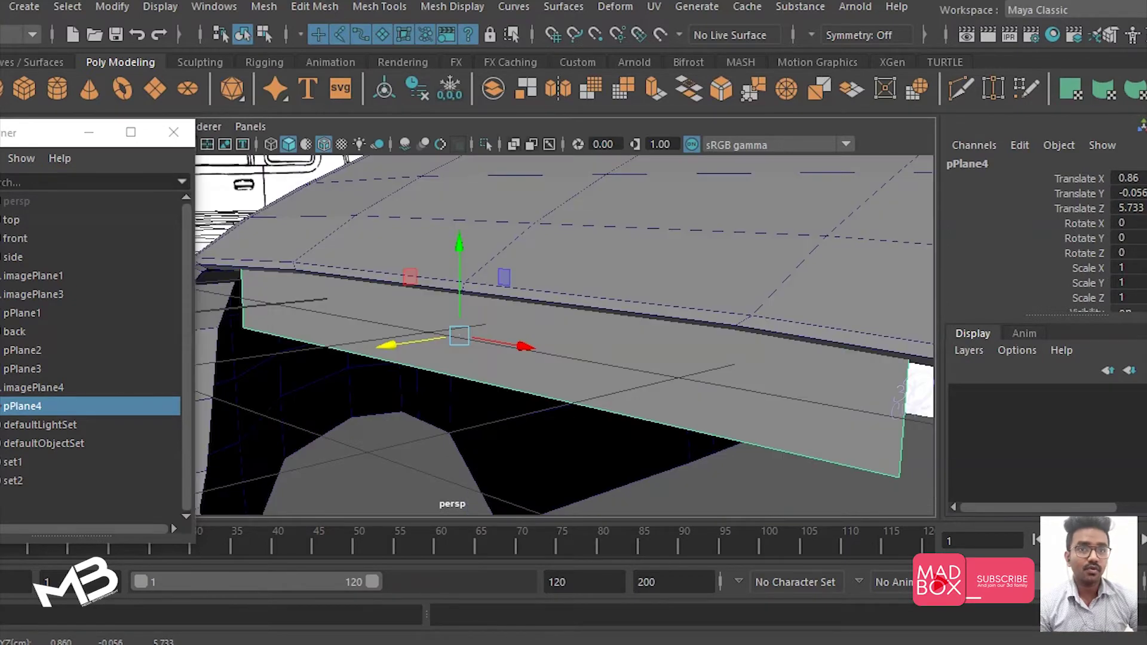
mouse_move(565, 335)
left_mouse_down("alt")
mouse_move(657, 317)
mouse_move(603, 326)
left_mouse_up("alt")
left_click_drag(368, 335, 374, 335)
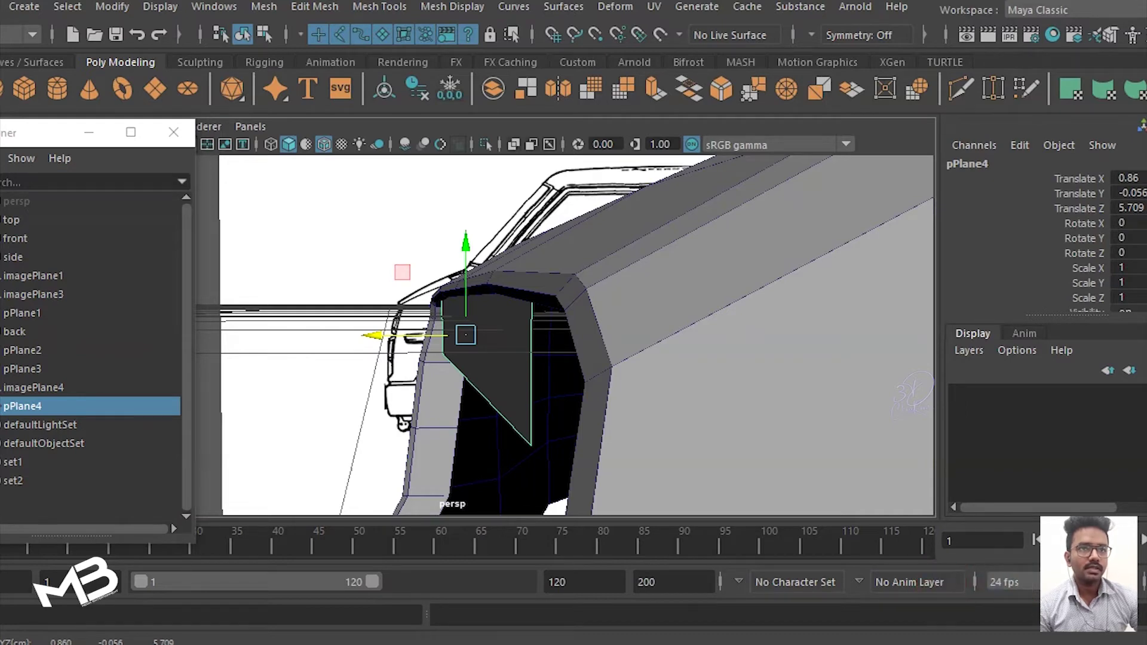
Step: Extrude the plane's outer end edge back around the front corner
right_click_drag(494, 156, 495, 108)
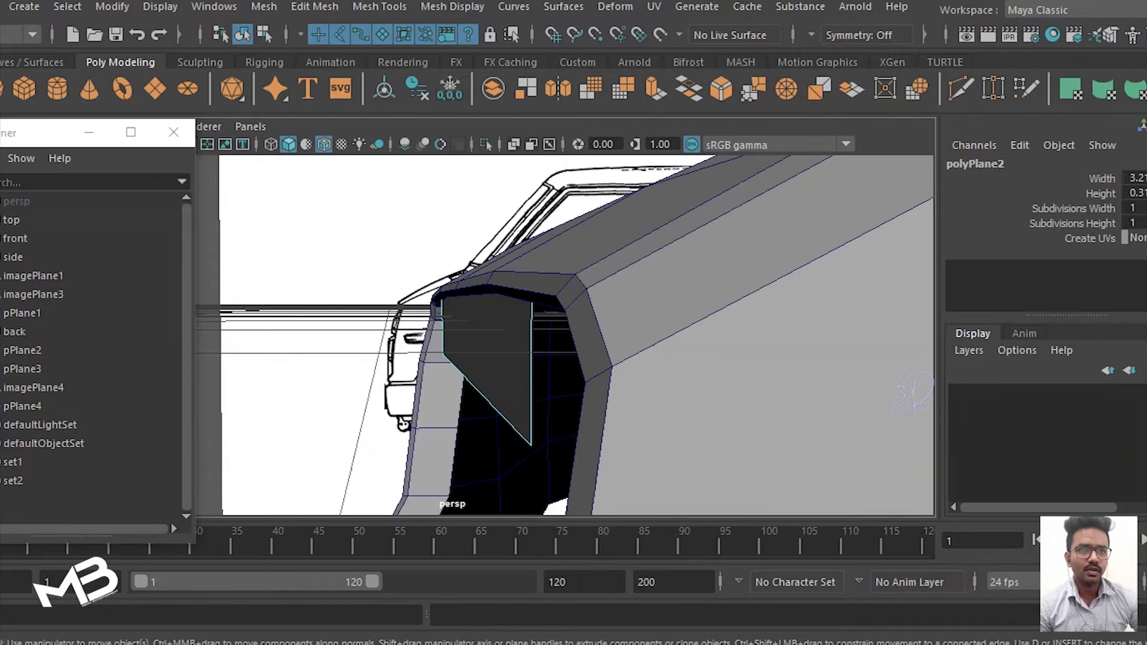
left_click(485, 395)
left_click_drag(370, 379, 361, 379)
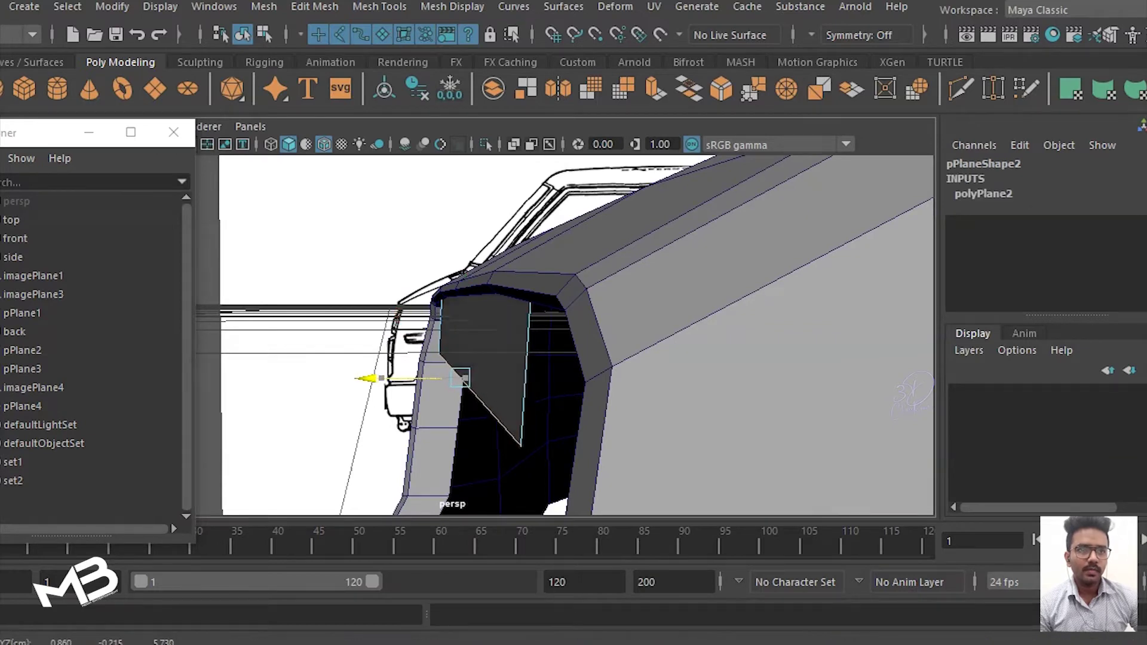
left_click(521, 370)
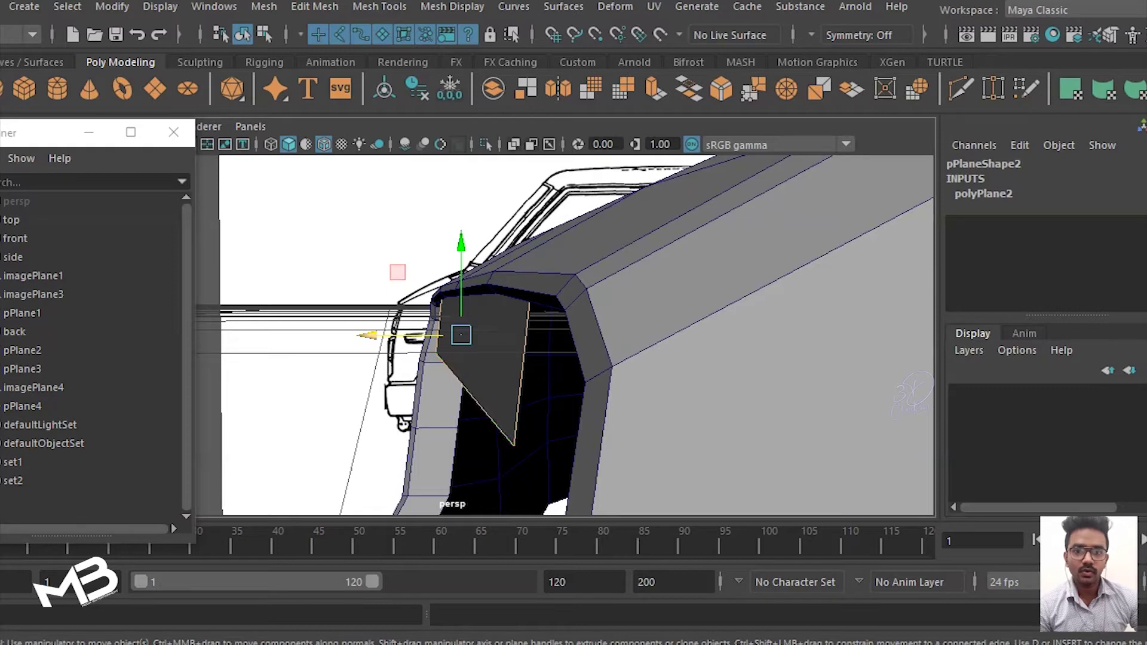
left_click_drag(368, 336, 399, 336, "shift")
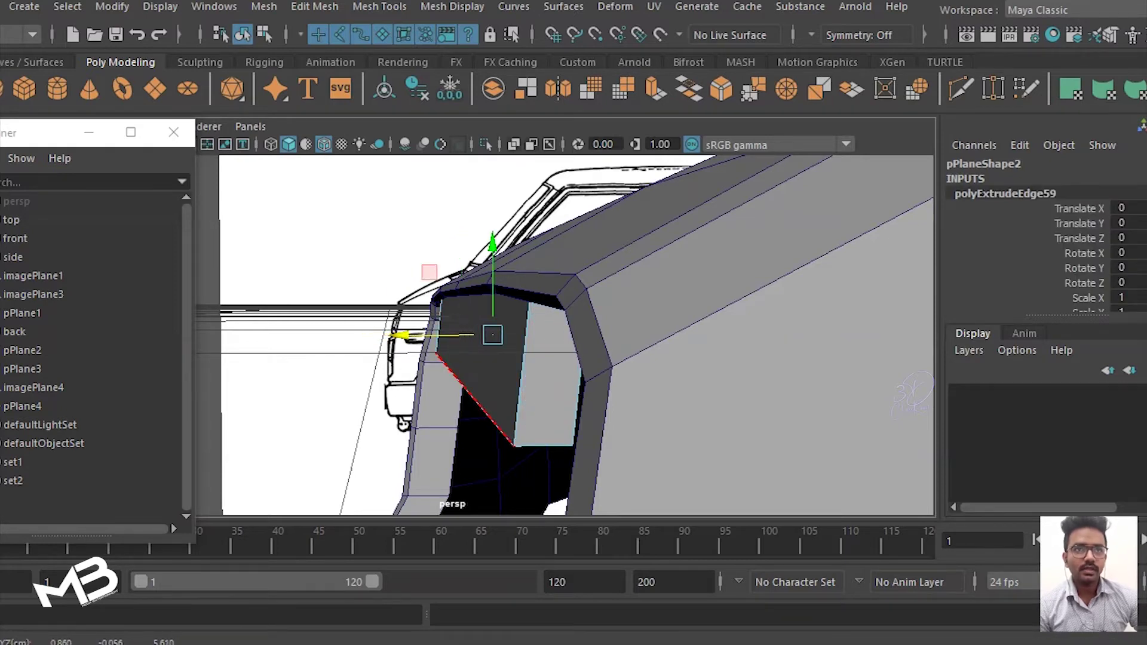
right_click_drag(485, 157, 553, 129)
Step: Orbit to inspect the extruded strip, then maximize the front view
left_click_drag(553, 129, 519, 132, "alt")
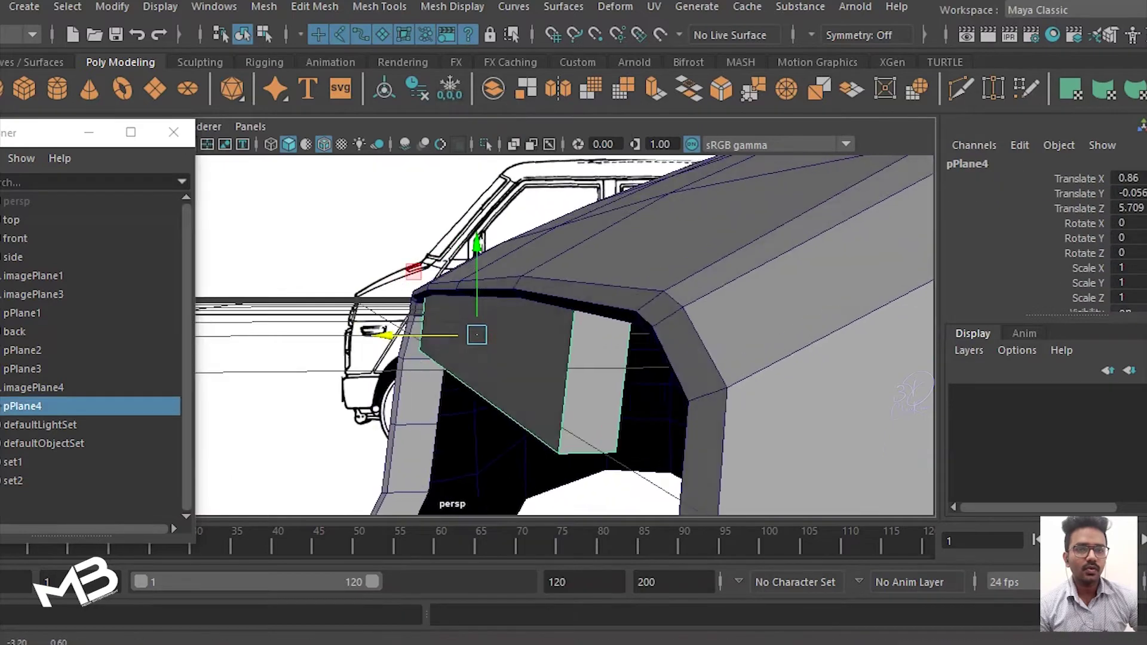
left_click_drag(565, 335, 537, 287, "alt")
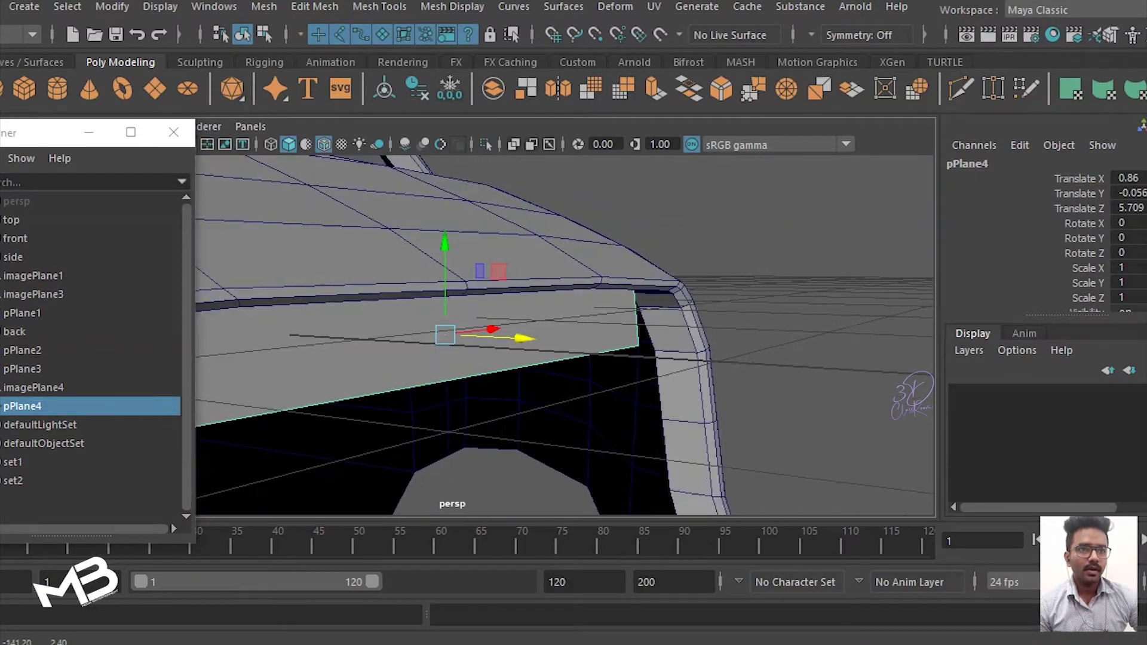
left_click_drag(478, 329, 418, 311, "alt")
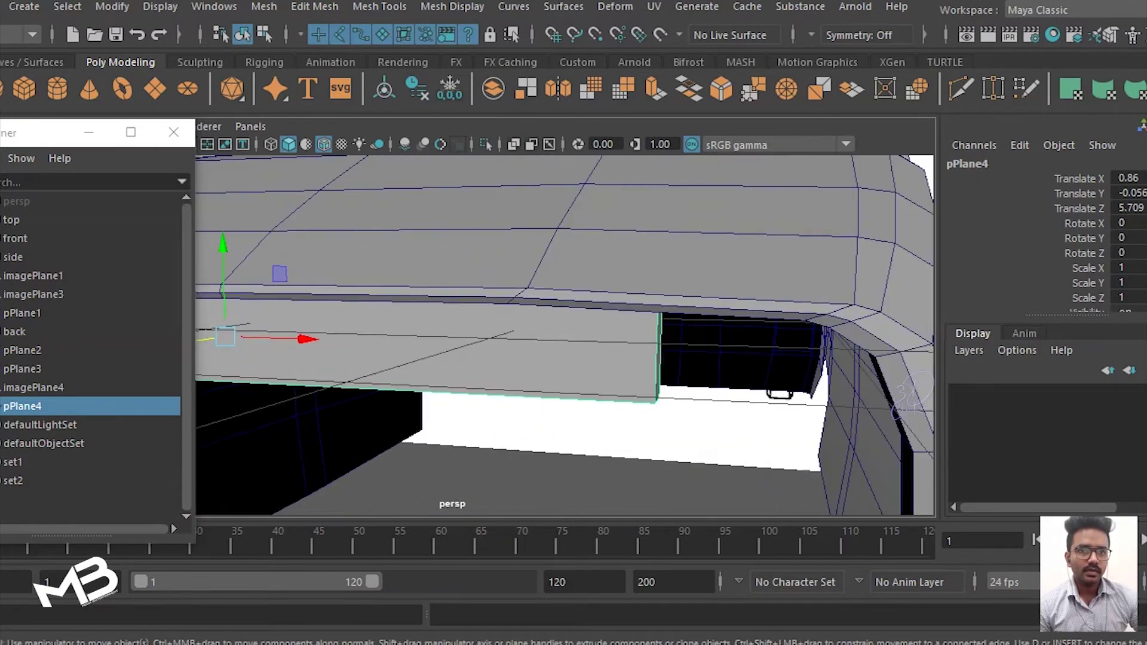
key("space")
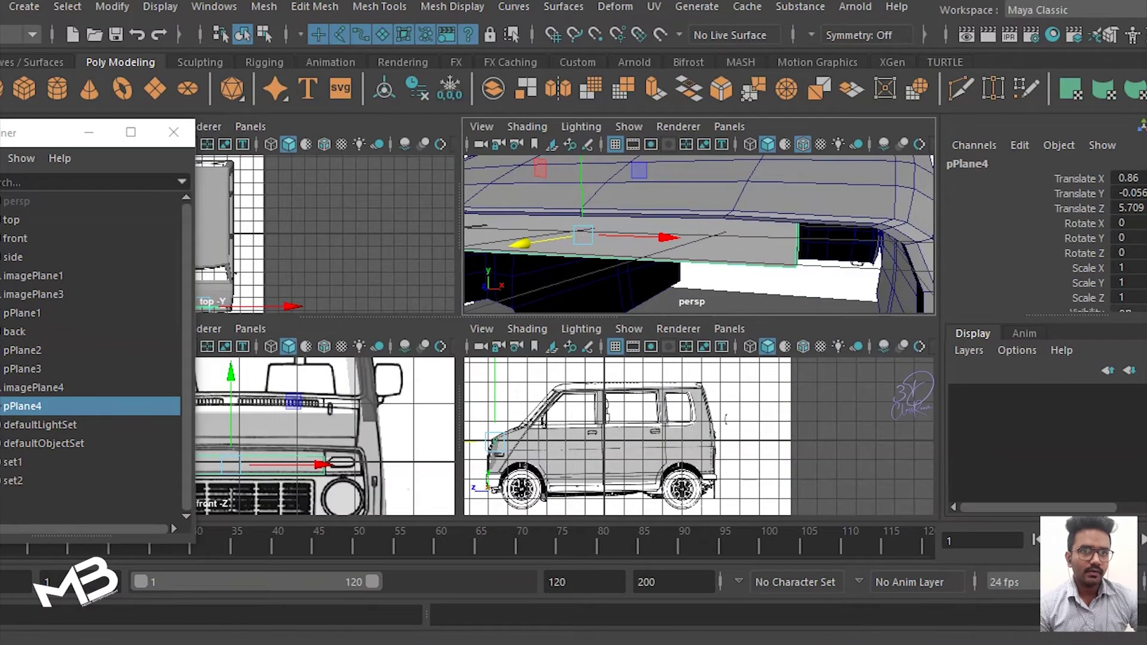
key("space")
Step: Draw a second Polygon Plane, pPlane5, over the small rounded side lamp
scroll(565, 334, "up", 3)
scroll(565, 335, "up", 3)
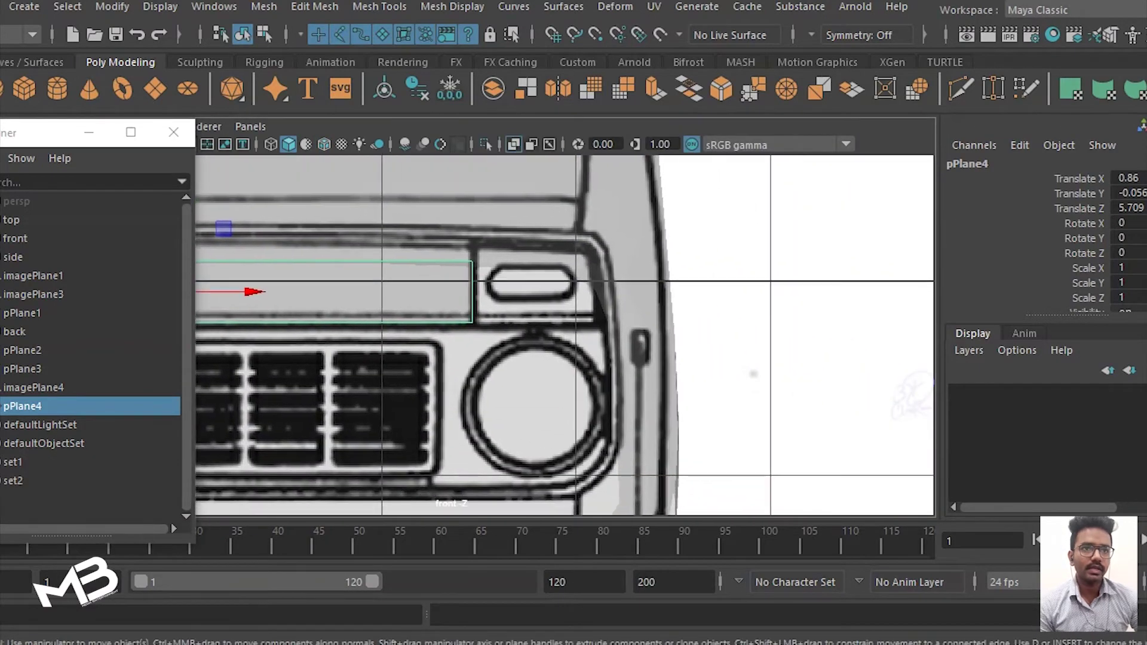
scroll(461, 337, "up", 2)
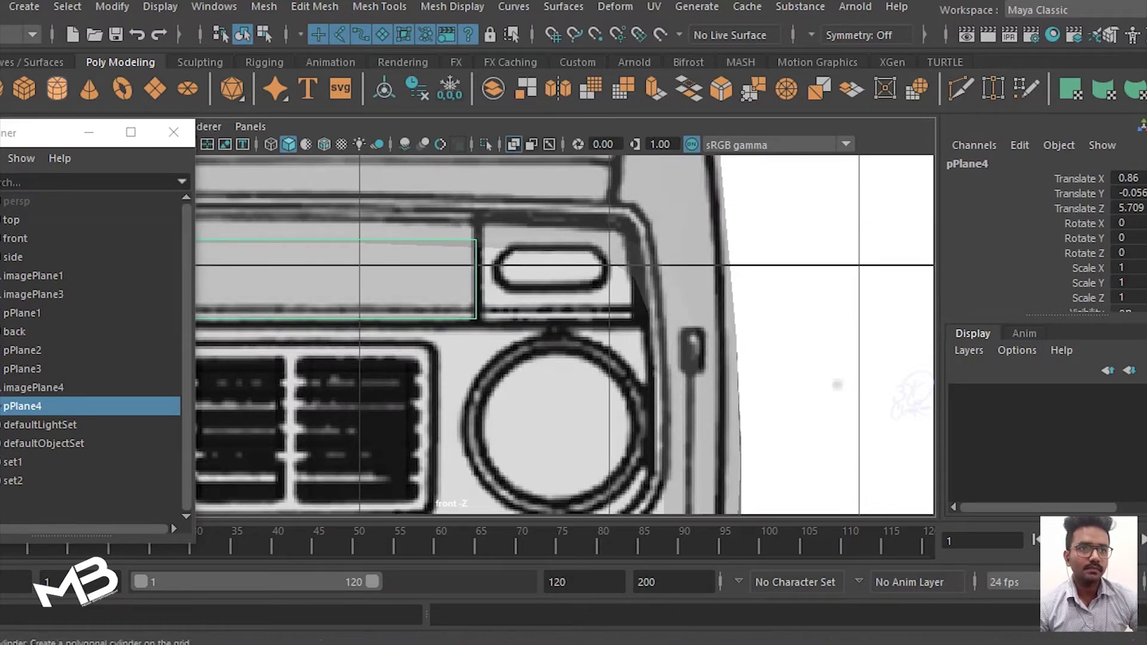
left_click(154, 88)
mouse_move(475, 319)
left_mouse_down()
mouse_move(610, 262)
mouse_move(620, 240)
left_mouse_up()
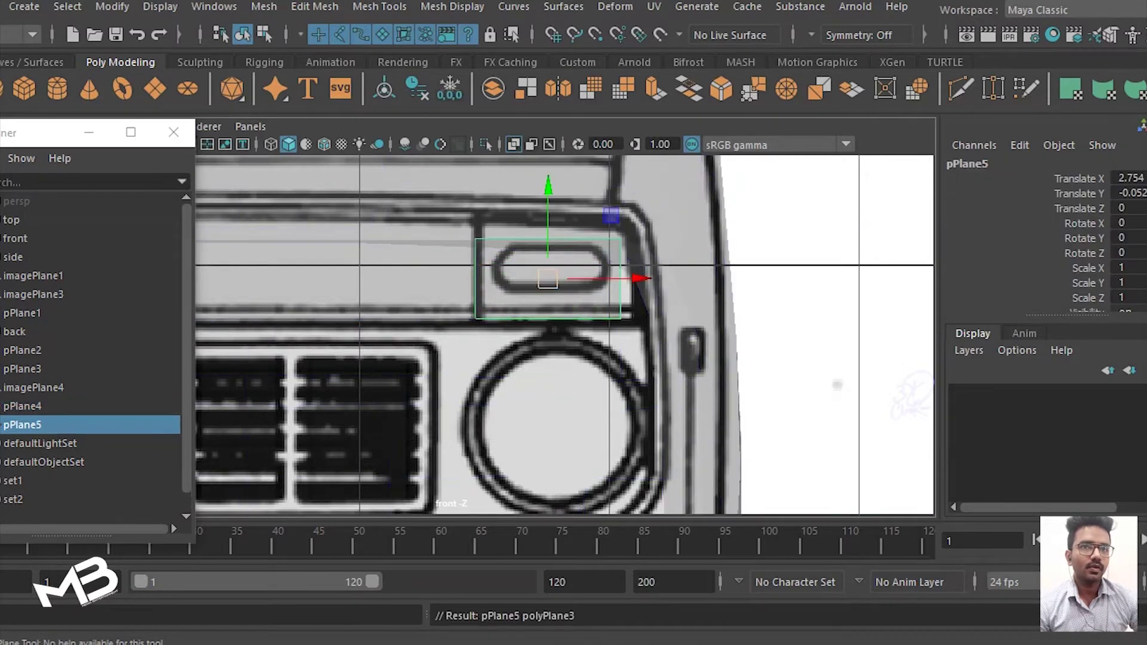
Step: Zoom in and enable Wireframe on Shaded in the panel toolbar
scroll(610, 198, "up", 1)
scroll(610, 197, "up", 1)
scroll(609, 197, "up", 1)
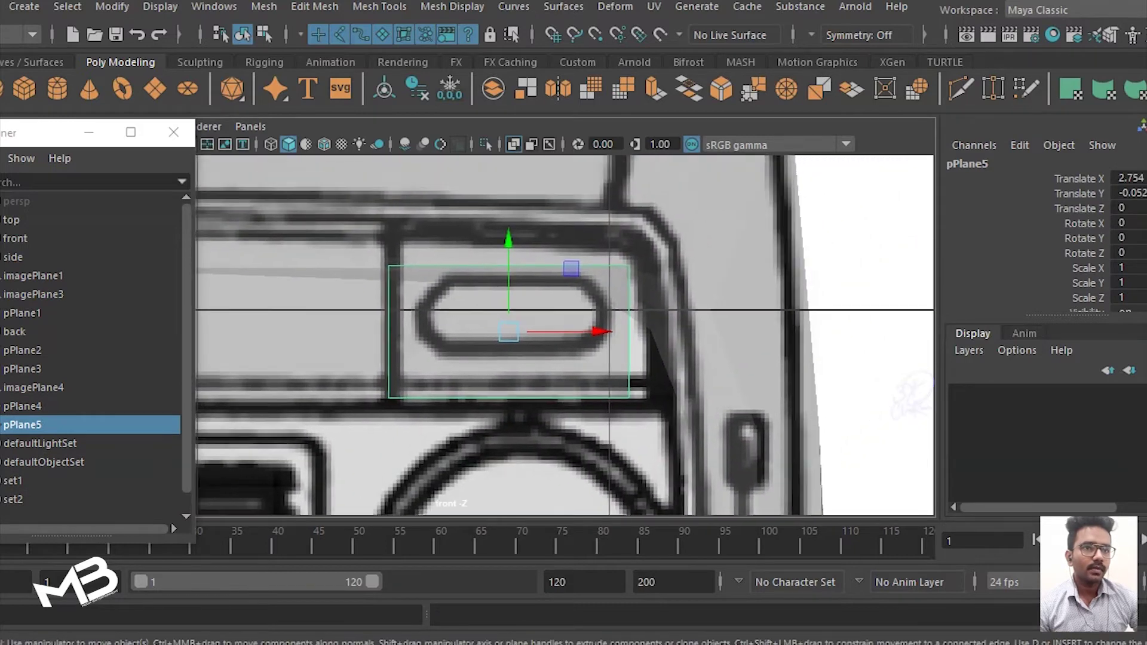
left_click(323, 144)
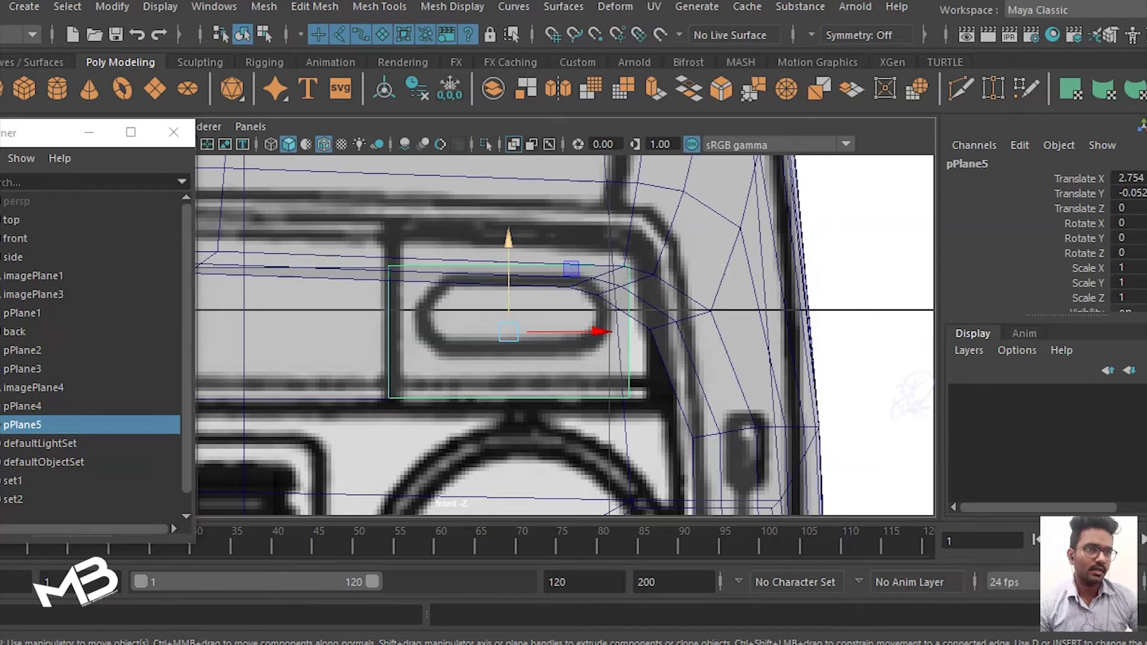
scroll(463, 334, "up", 1)
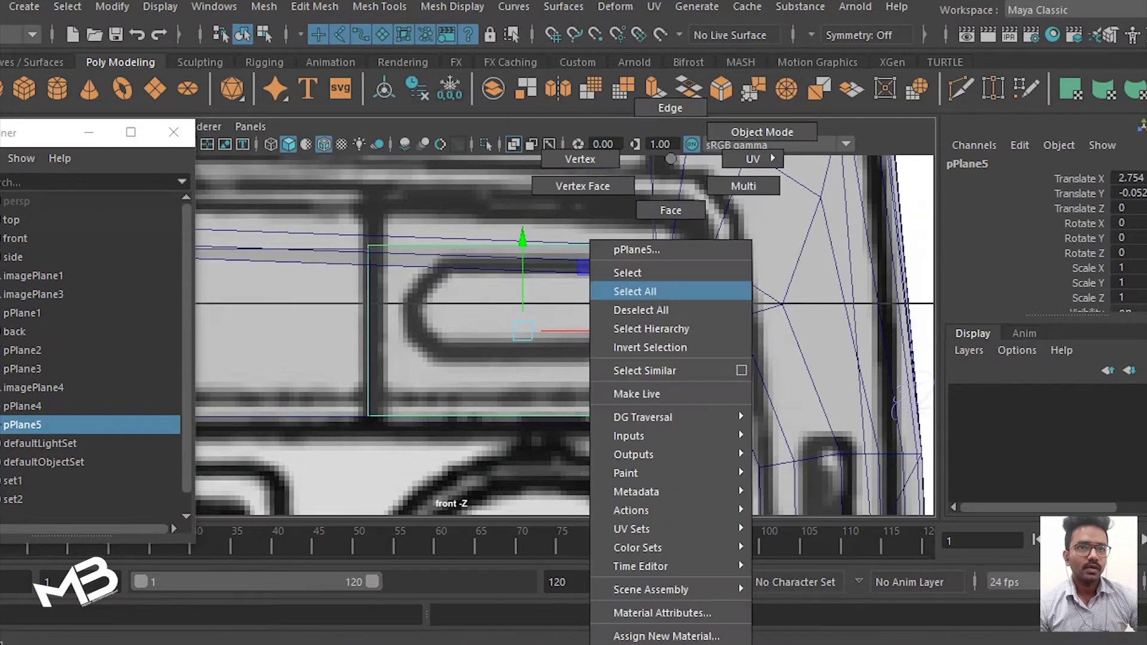
Step: Lower the new plane's top edge toward the lamp
right_click_drag(671, 159, 671, 111)
left_click(520, 245)
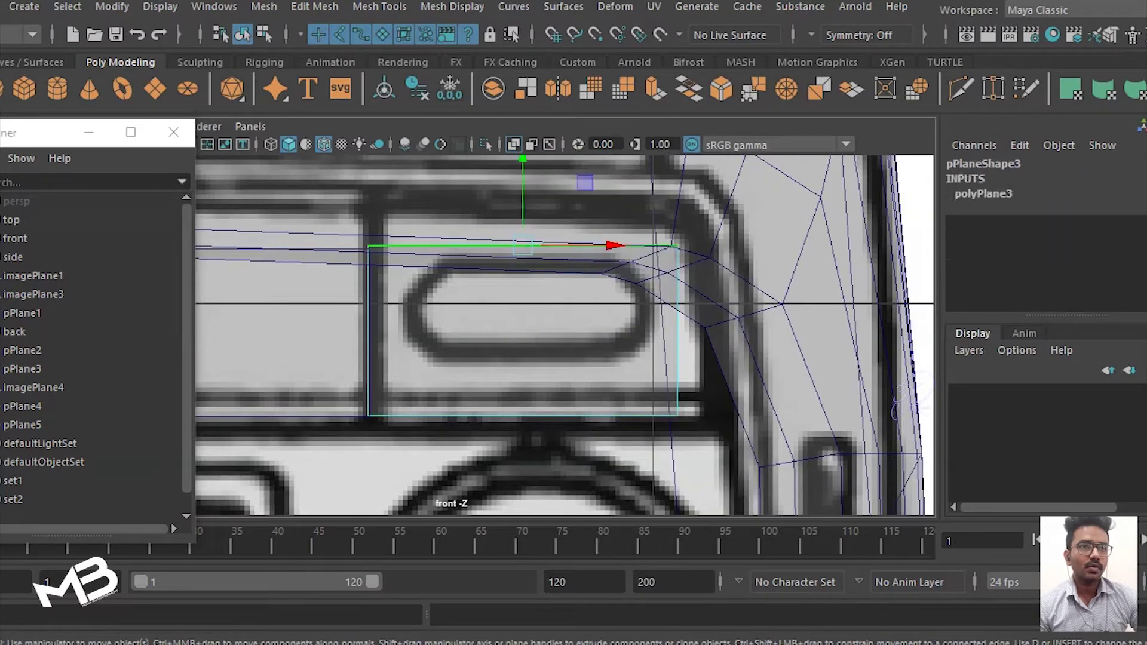
left_click_drag(523, 203, 523, 225)
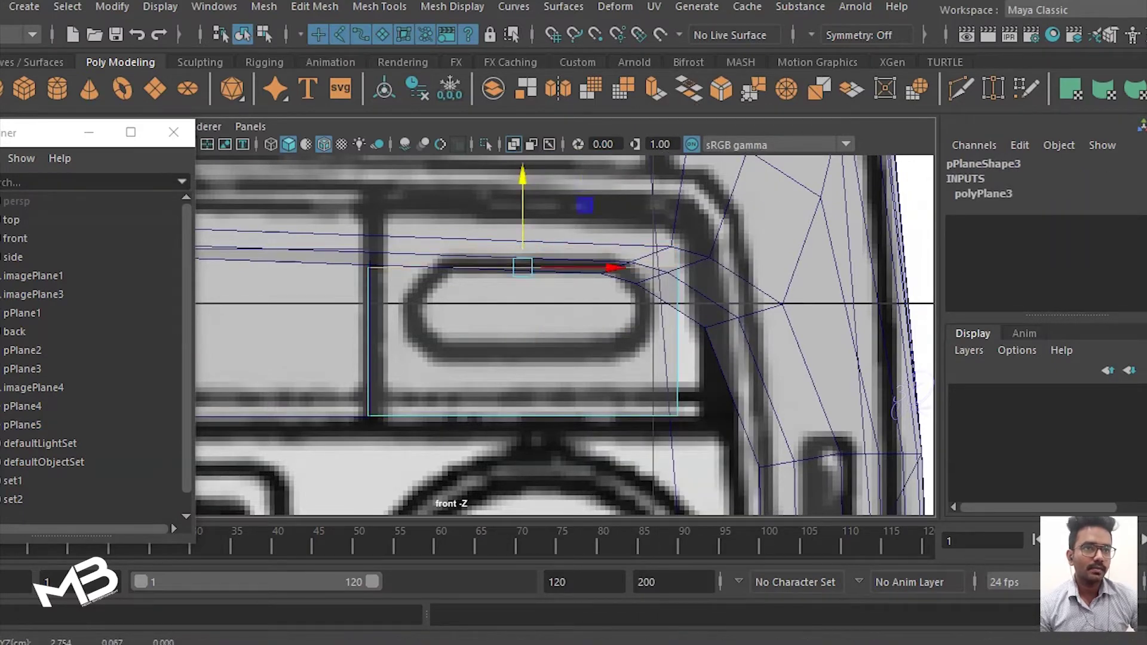
Step: Move the plane's upper and lower right corner vertices to follow the reference outline
right_click_drag(584, 206, 583, 165)
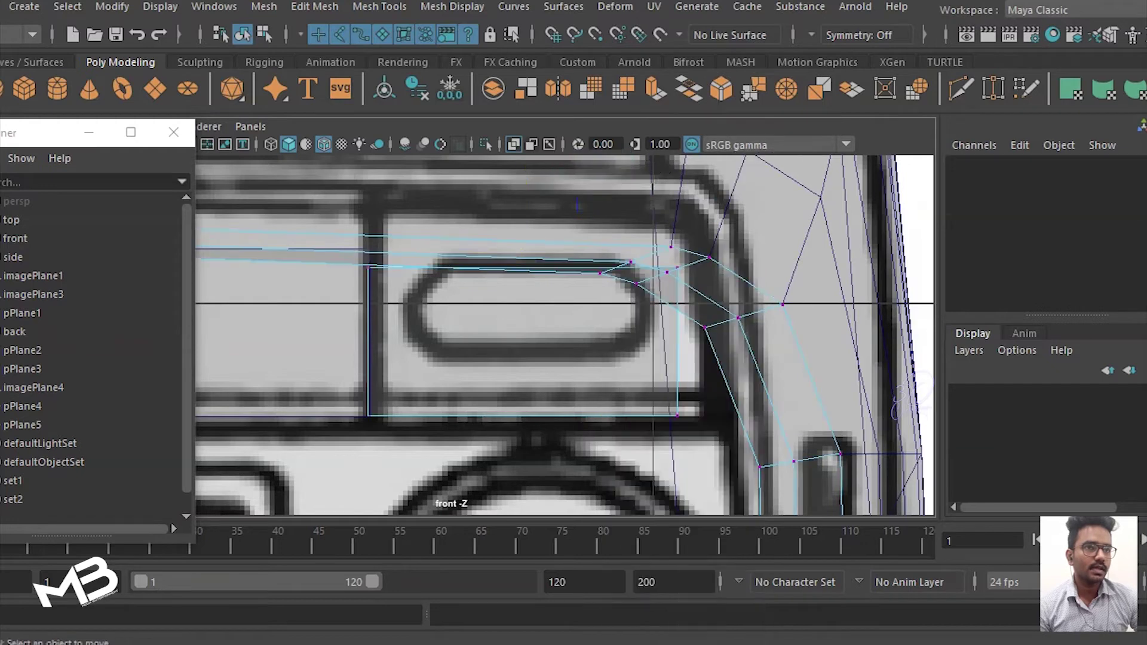
left_click(671, 247)
key("ctrl+z")
key("ctrl+z")
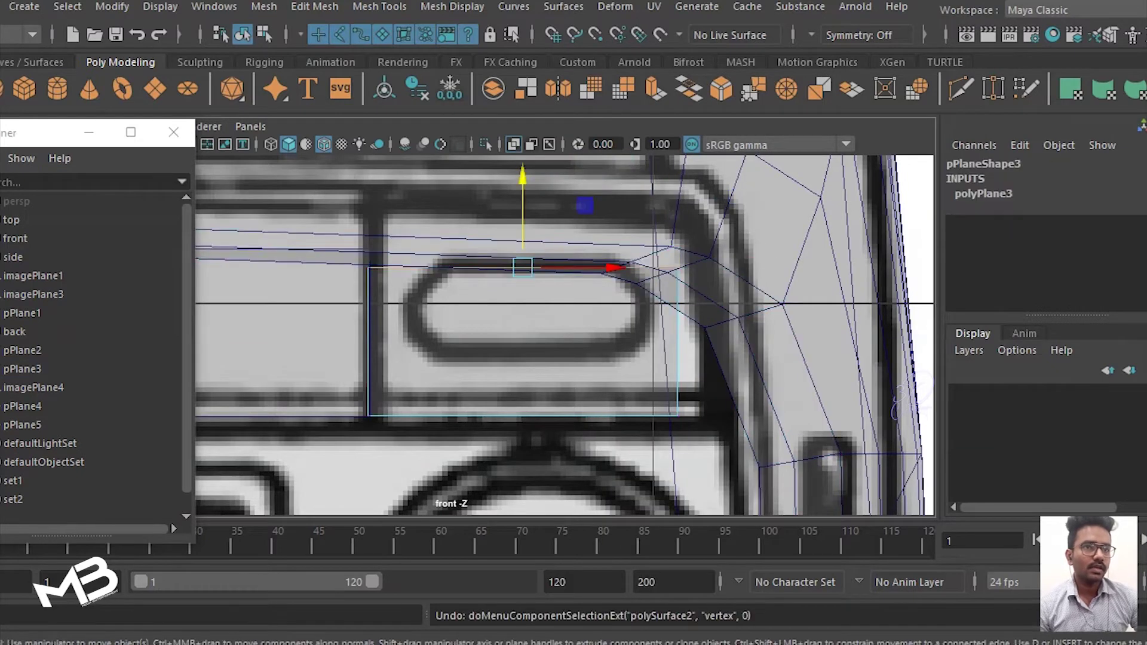
right_click_drag(585, 206, 586, 161)
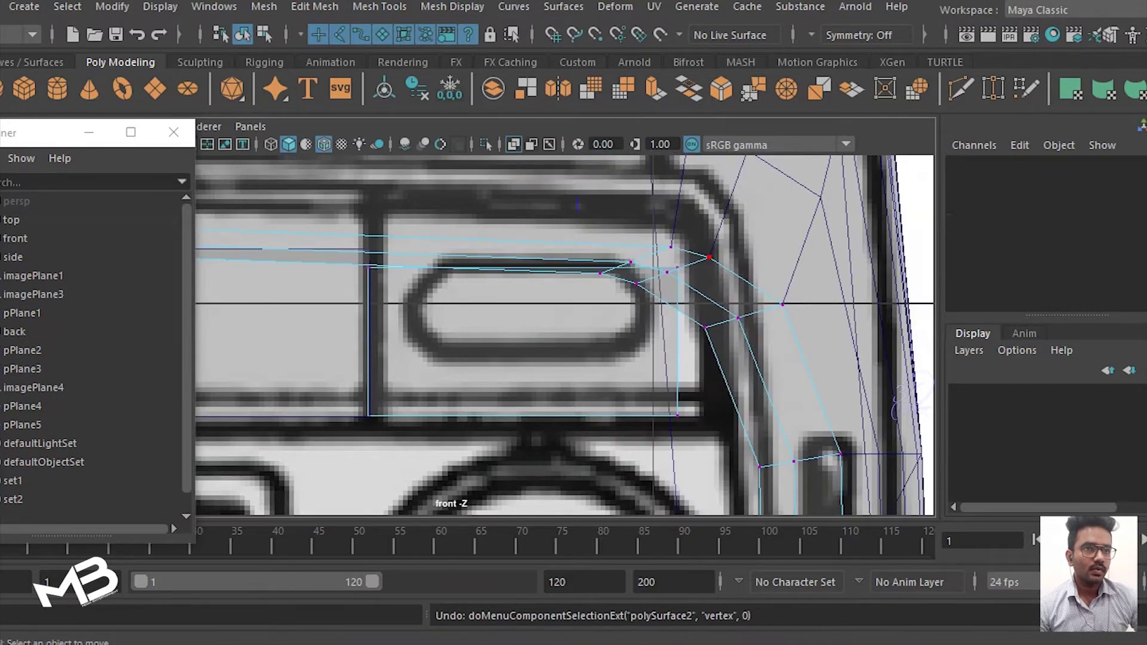
right_click_drag(663, 159, 577, 184)
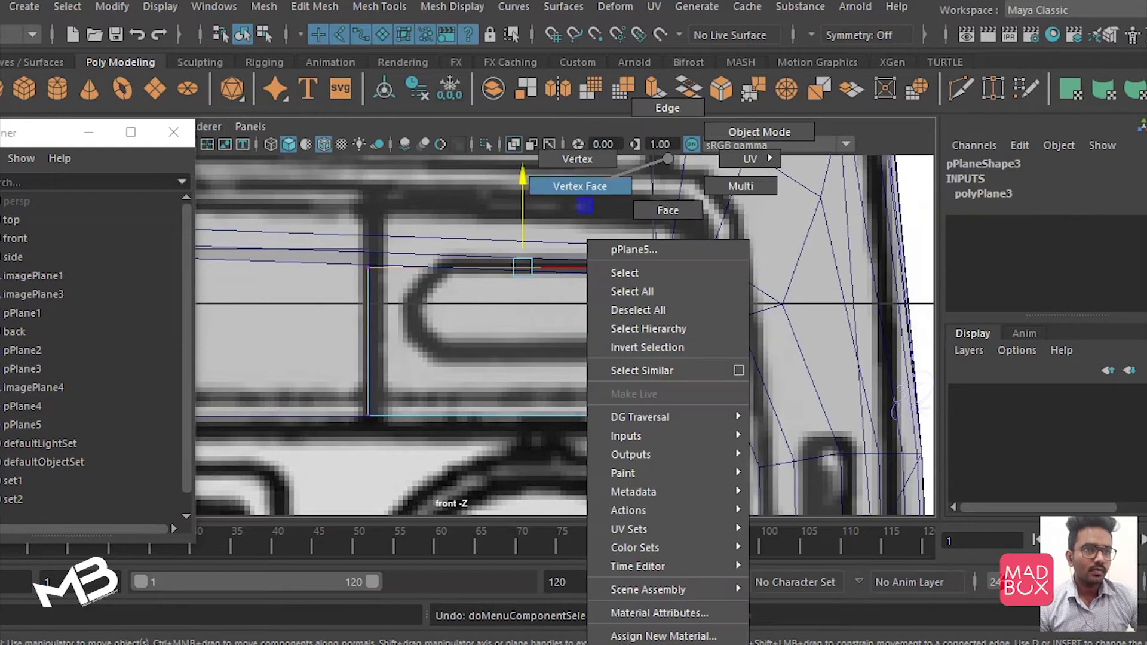
left_click(678, 267)
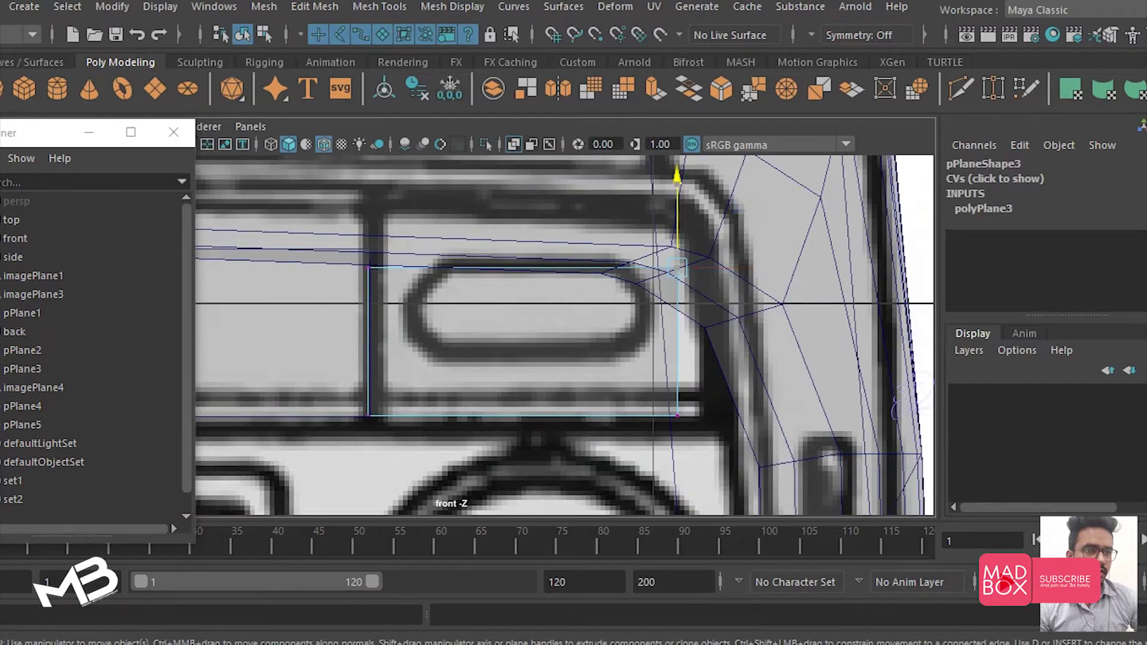
left_click_drag(677, 176, 677, 222)
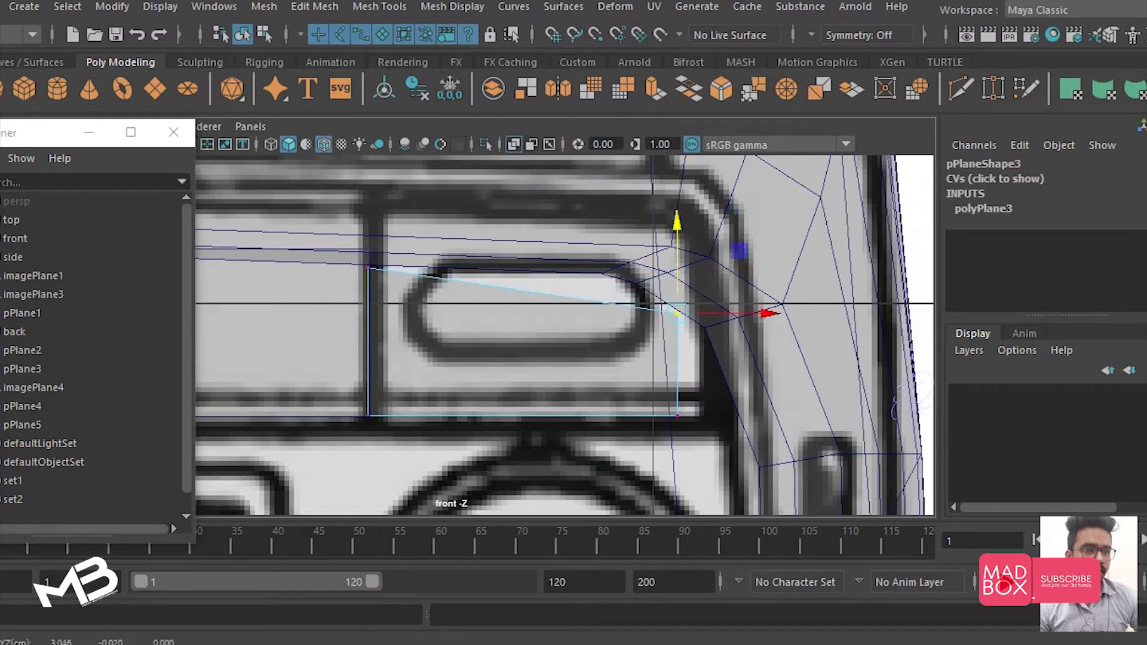
left_click_drag(677, 312, 704, 327)
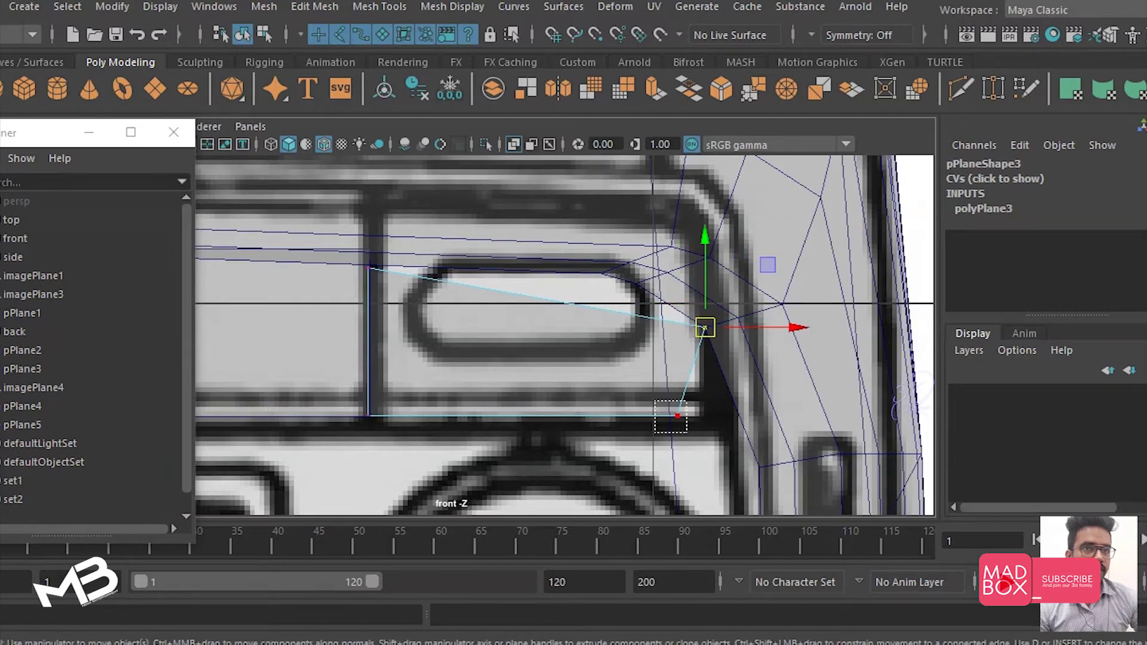
left_click(677, 415)
left_click_drag(768, 416, 822, 415)
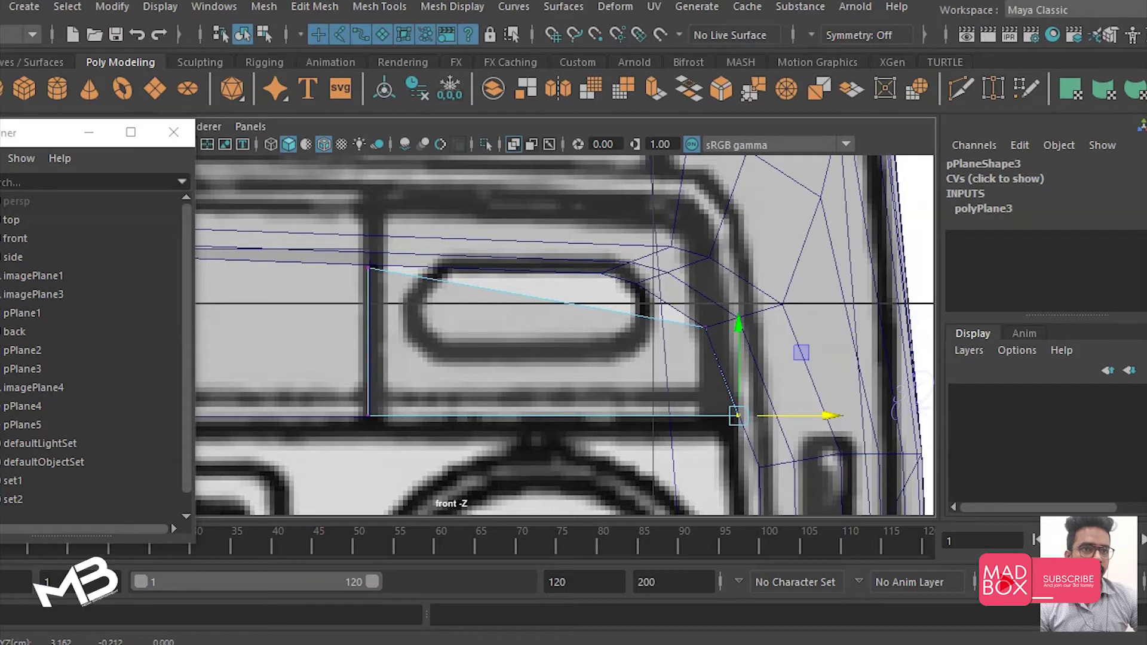
Step: Insert two vertical edge loops across the plane with the Insert Edge Loop Tool
right_click_drag(526, 174, 597, 133)
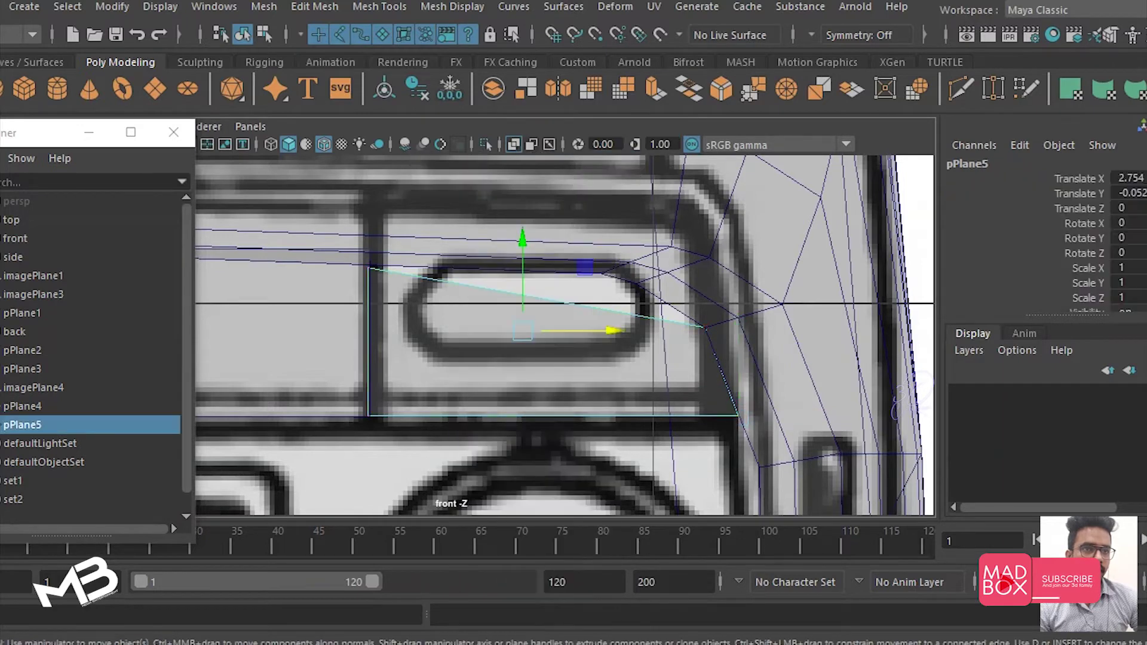
right_click_drag(454, 236, 432, 242, "shift")
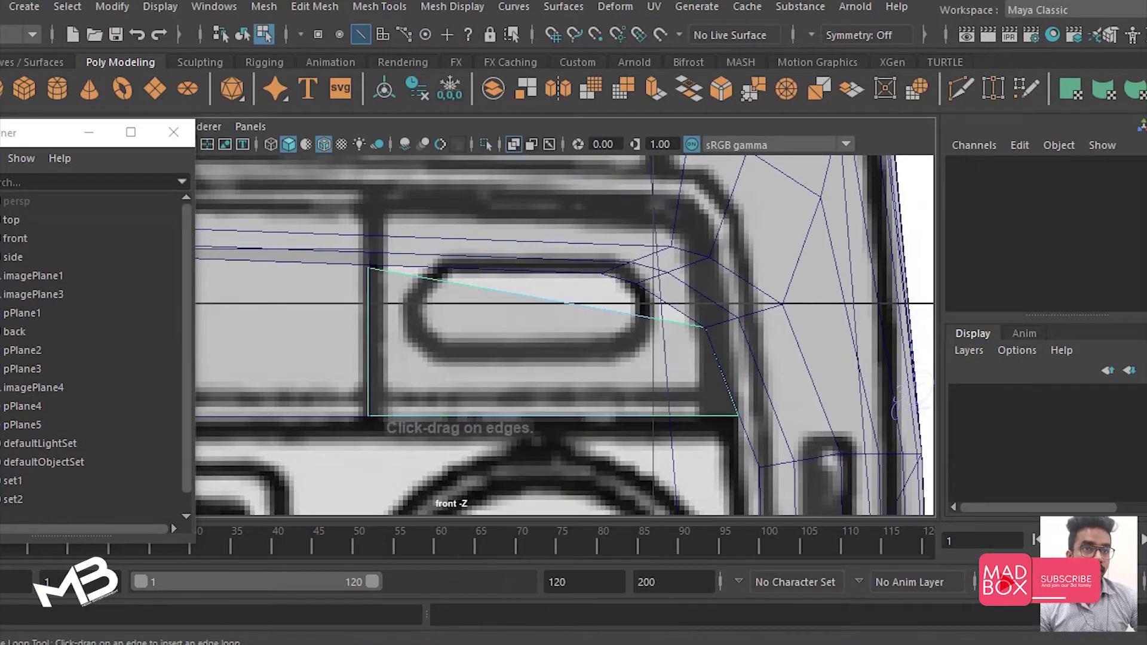
left_click(621, 415)
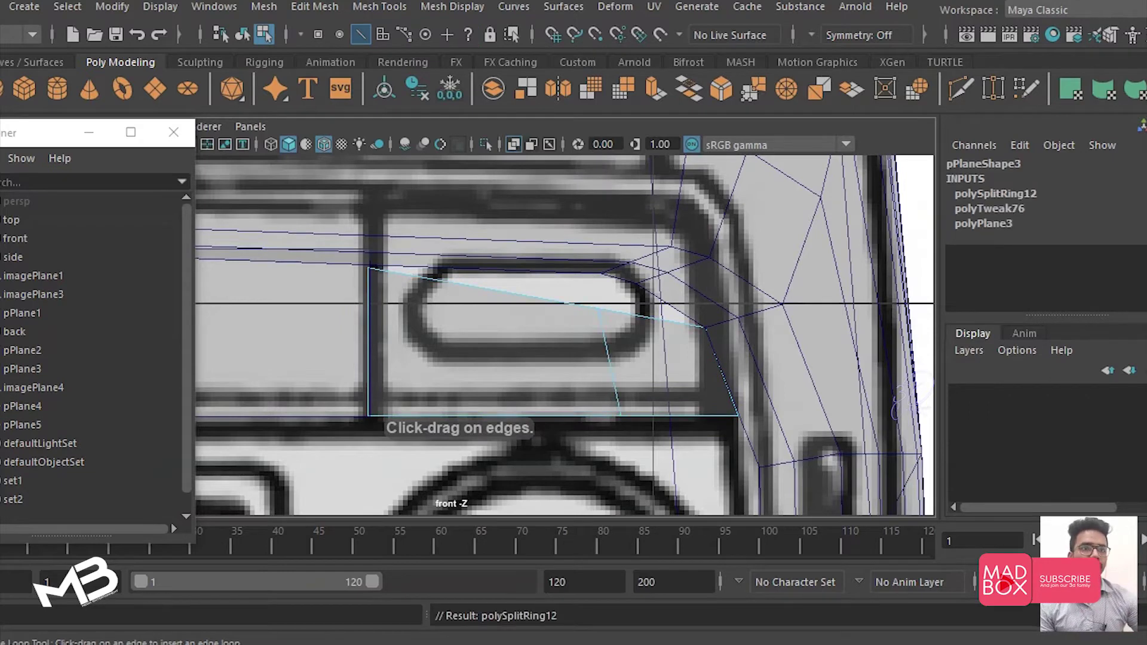
left_click(667, 414)
Step: Check a vertex on the new edge loop, return to Object Mode and show four viewports
key("w")
mouse_move(605, 159)
right_mouse_down()
mouse_move(565, 175)
mouse_move(514, 159)
right_mouse_up()
left_click(598, 309)
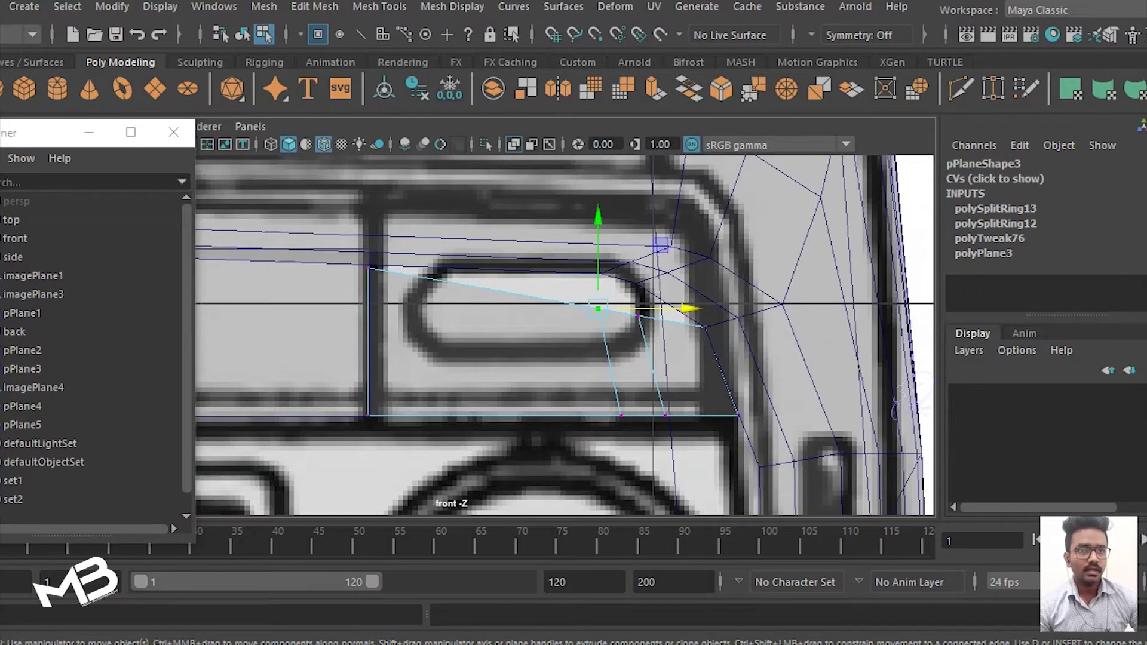
right_click_drag(565, 170, 580, 130)
key("space")
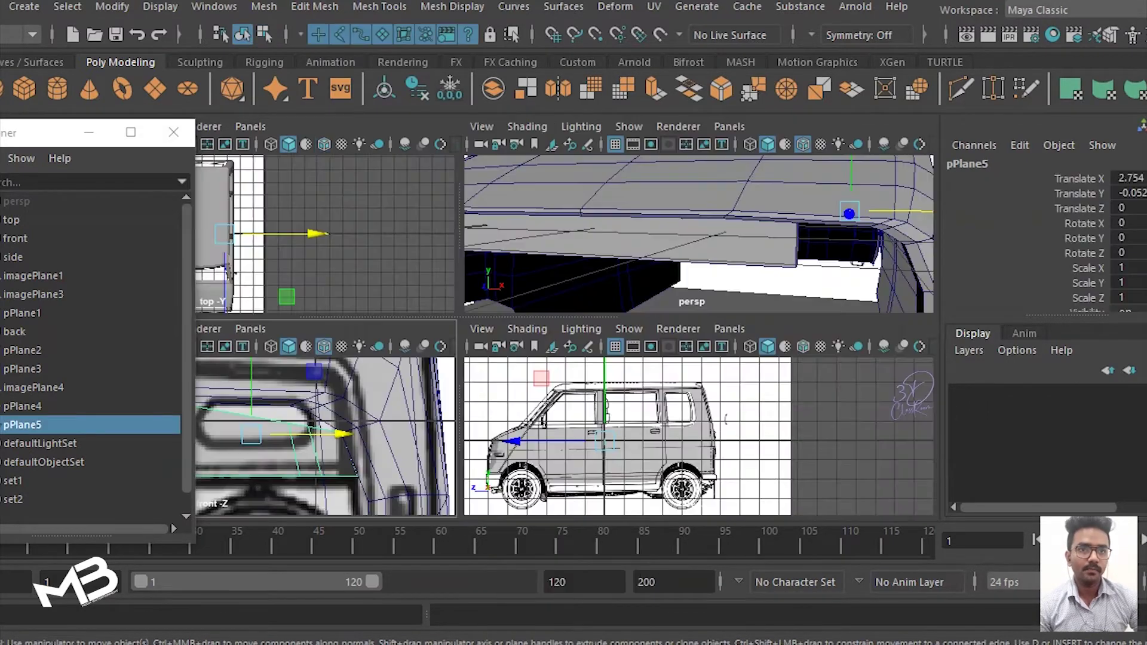
Step: Push grille plane pPlane5 into the van's front to Translate Z 5.746
key("space")
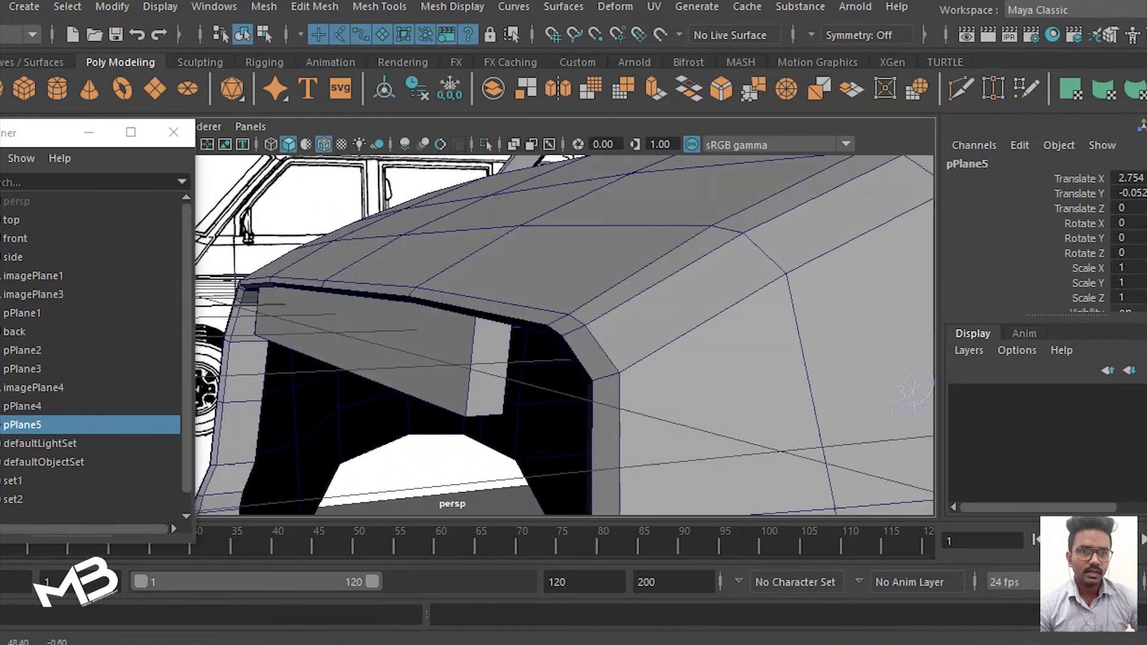
scroll(564, 335, "down", 5)
scroll(565, 335, "down", 3)
mouse_move(797, 332)
left_mouse_down()
mouse_move(461, 335)
mouse_move(457, 345)
left_mouse_up()
key("f")
left_click_drag(717, 358, 738, 358, "alt")
left_click_drag(359, 319, 348, 319)
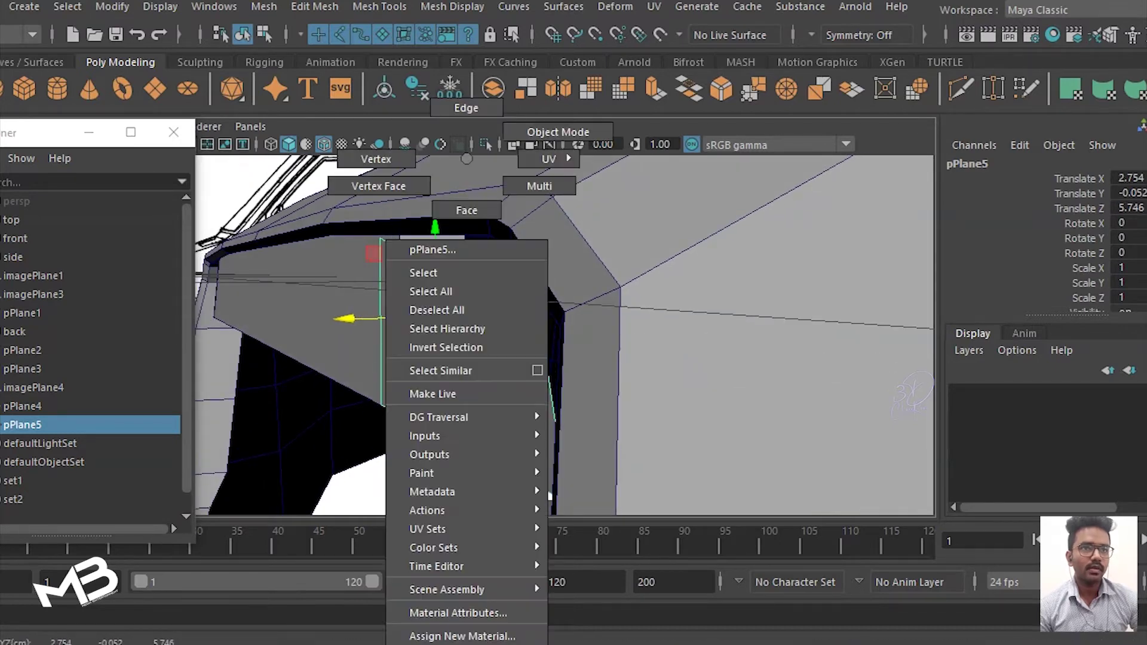
Step: In Vertex mode, snap the plane's vertices onto the body's matching vertices using V
right_click_drag(465, 159, 377, 159)
key("space")
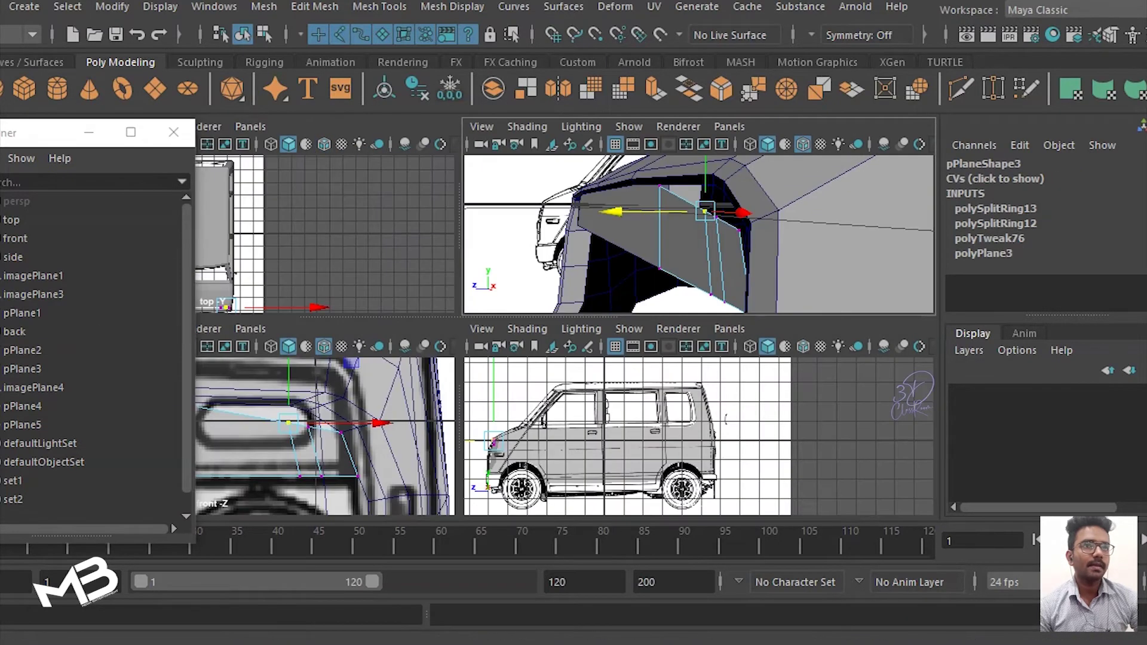
key("space")
key("v")
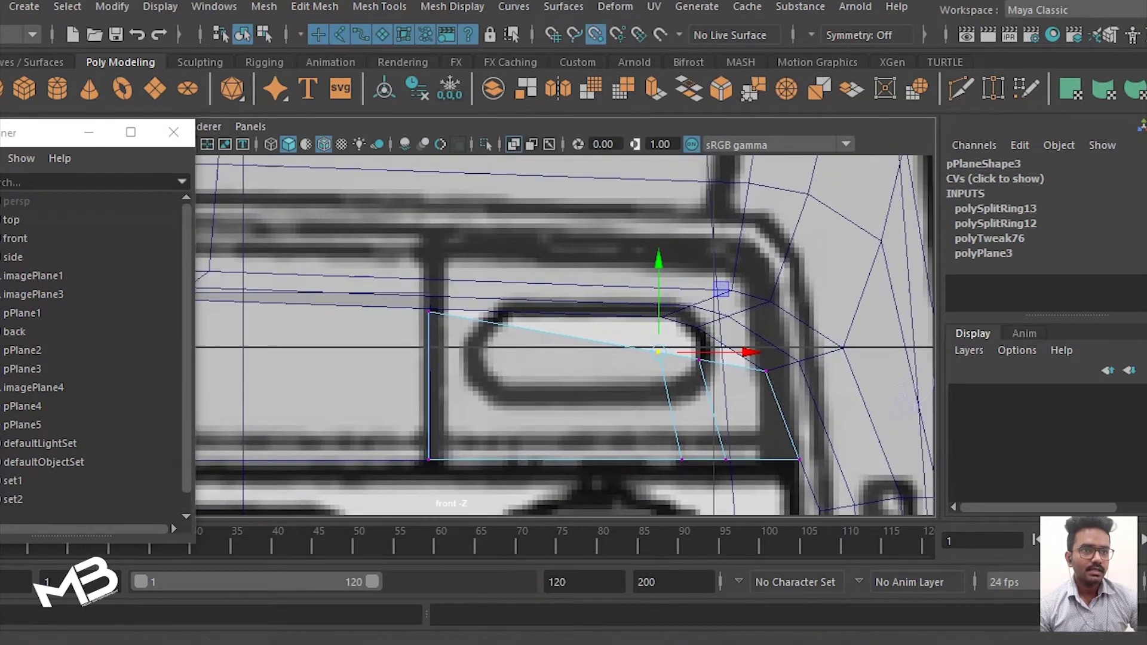
left_click_drag(658, 352, 661, 317)
left_click_drag(407, 293, 825, 478)
left_click(699, 361)
left_click_drag(699, 360, 697, 328)
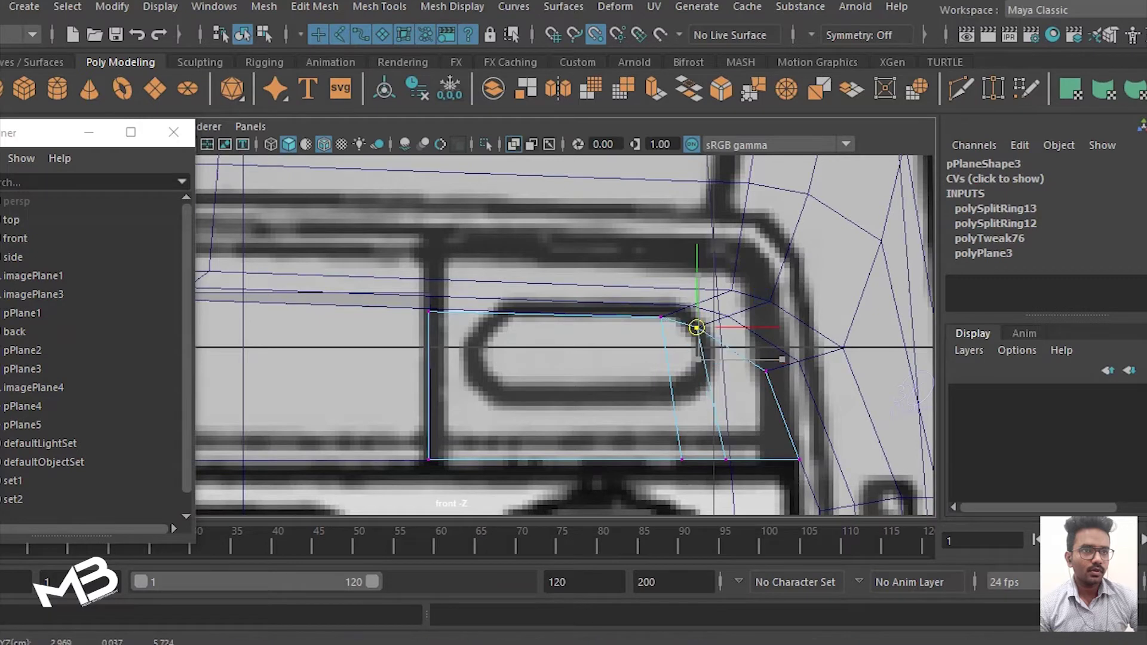
left_click(766, 371)
key("ctrl+z")
left_click(766, 371)
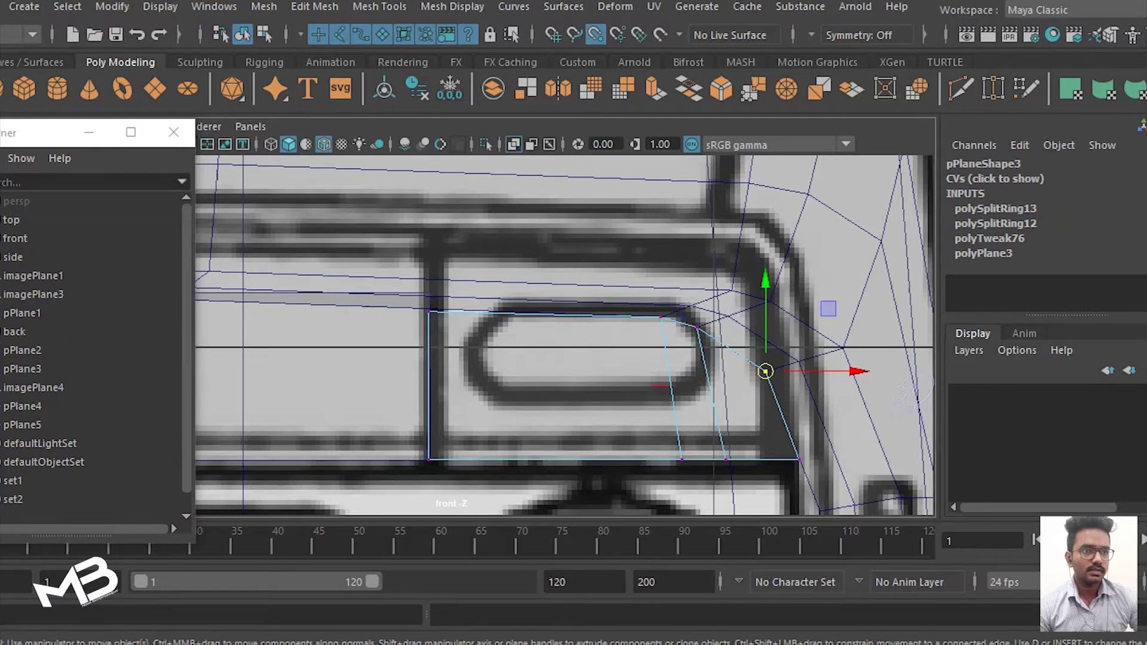
left_click(429, 311)
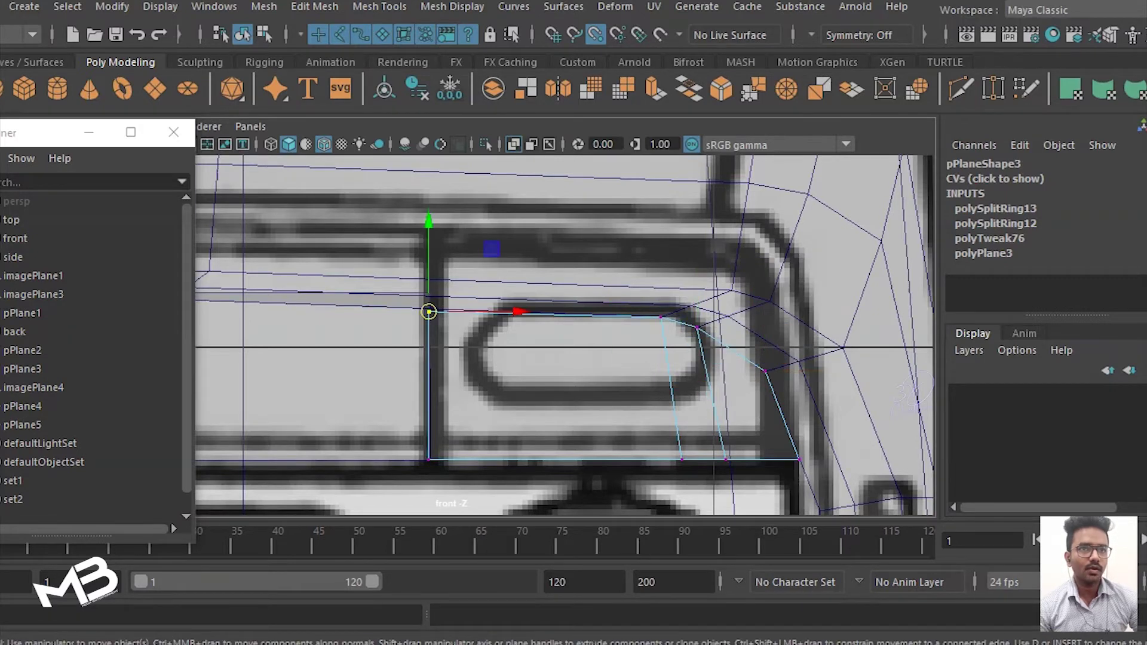
Step: Adjust the plane's corner vertex to follow the van's rounded front corner
mouse_move(565, 334)
middle_mouse_down("alt")
mouse_move(576, 496)
mouse_move(576, 406)
middle_mouse_up("alt")
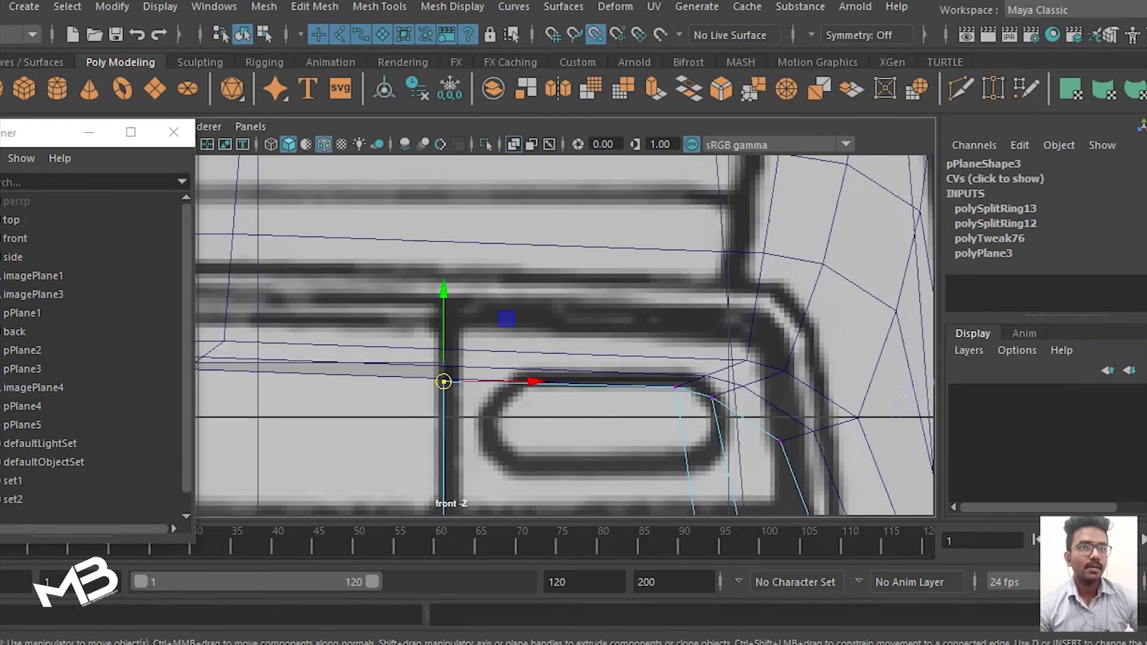
key("space")
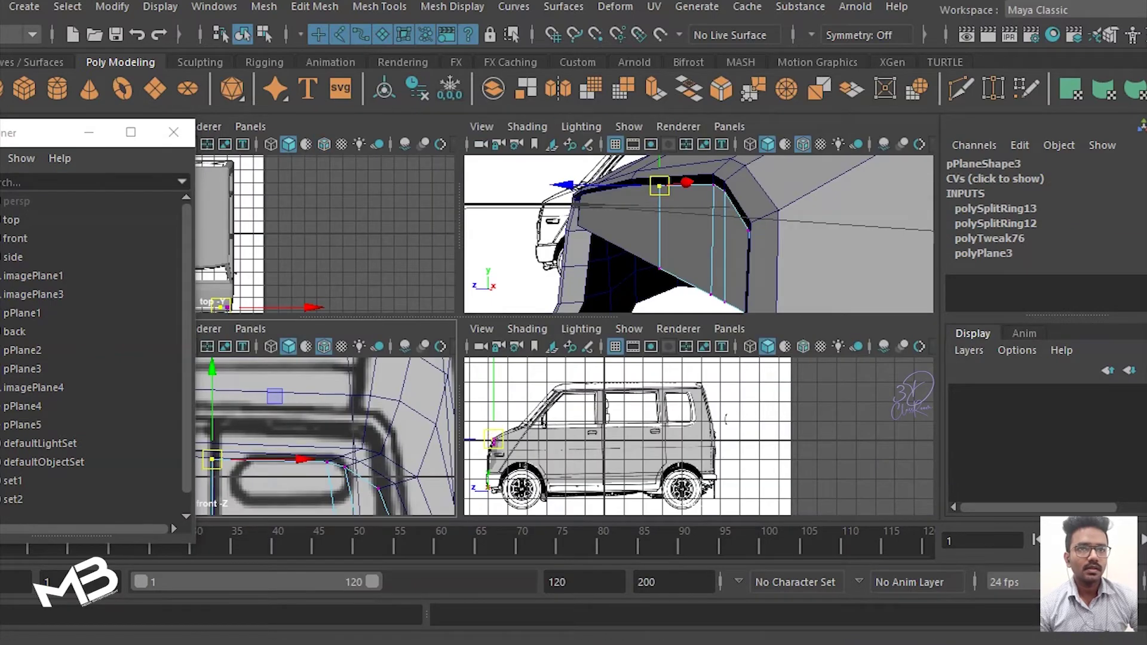
key("space")
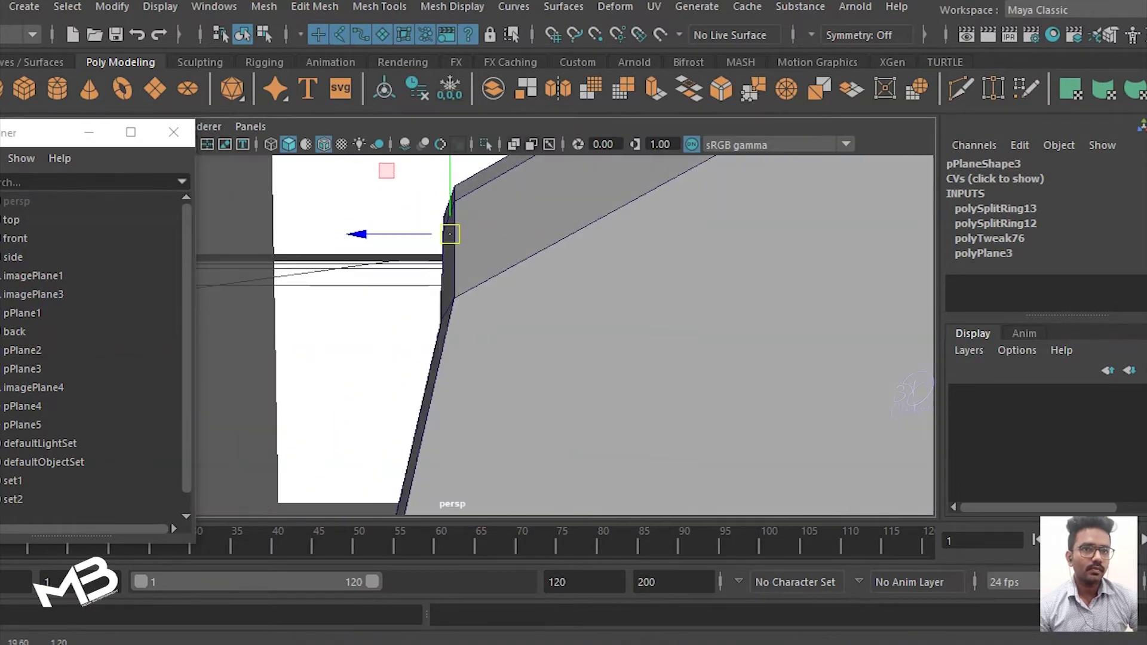
mouse_move(565, 335)
left_mouse_down("alt")
mouse_move(604, 311)
mouse_move(537, 335)
mouse_move(490, 370)
mouse_move(442, 341)
left_mouse_up("alt")
left_click_drag(499, 252, 463, 252)
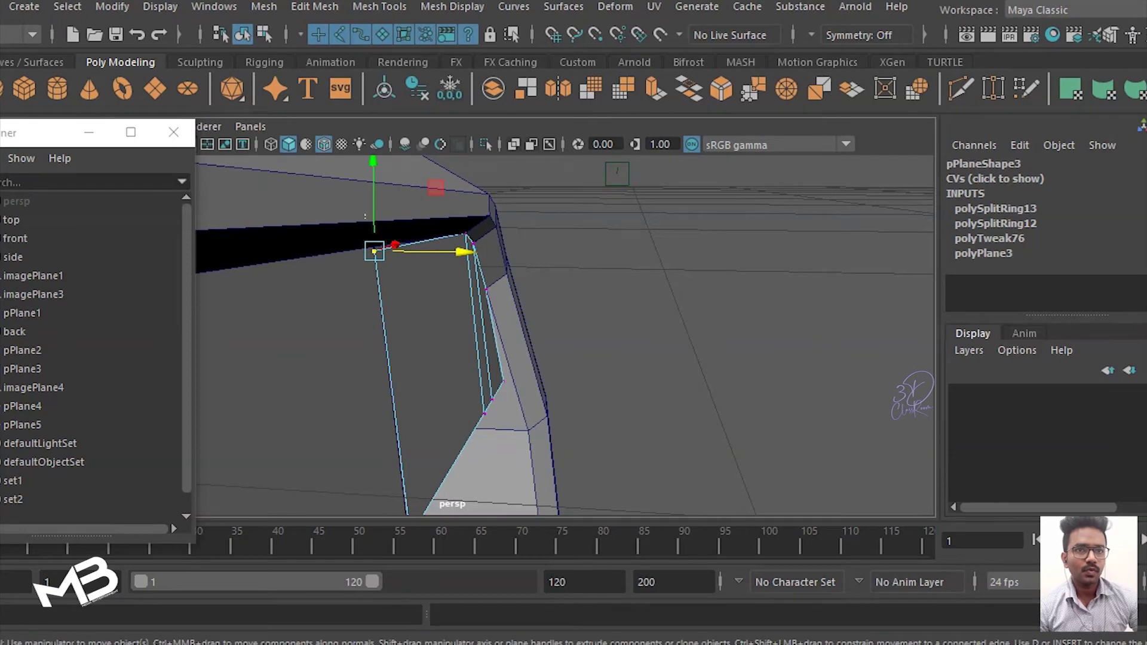
key("ctrl+z")
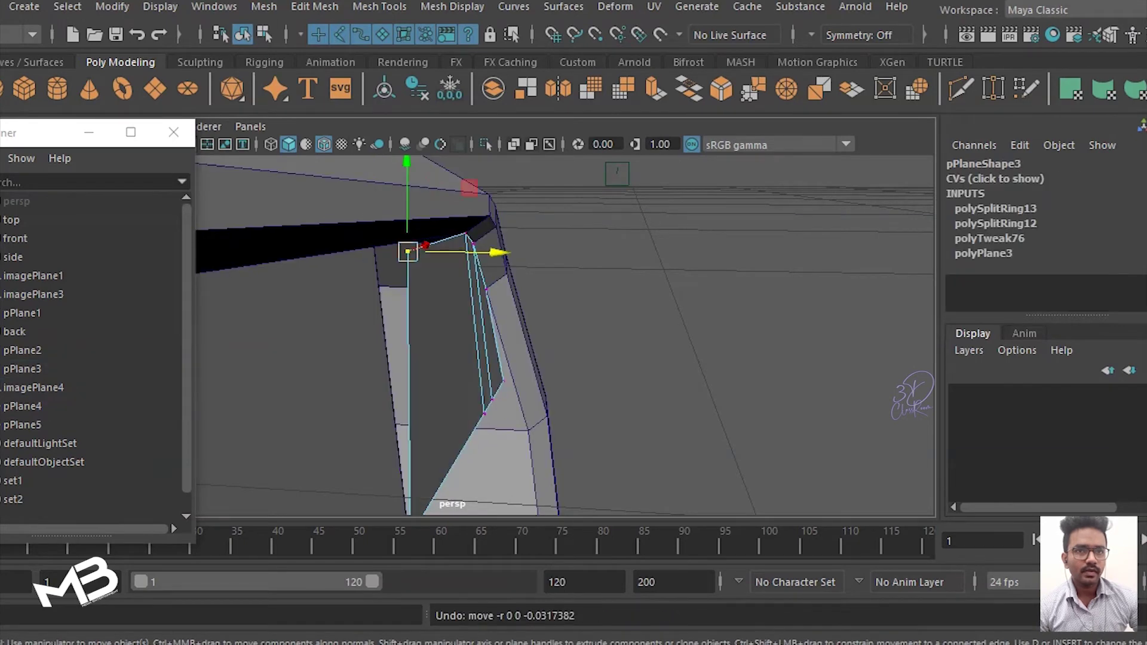
left_click_drag(407, 191, 407, 183)
mouse_move(499, 244)
left_mouse_down()
mouse_move(462, 243)
mouse_move(526, 212)
left_mouse_up()
mouse_move(575, 254)
left_mouse_down("alt")
mouse_move(622, 394)
mouse_move(634, 395)
left_mouse_up("alt")
left_click(791, 380)
right_click(554, 158)
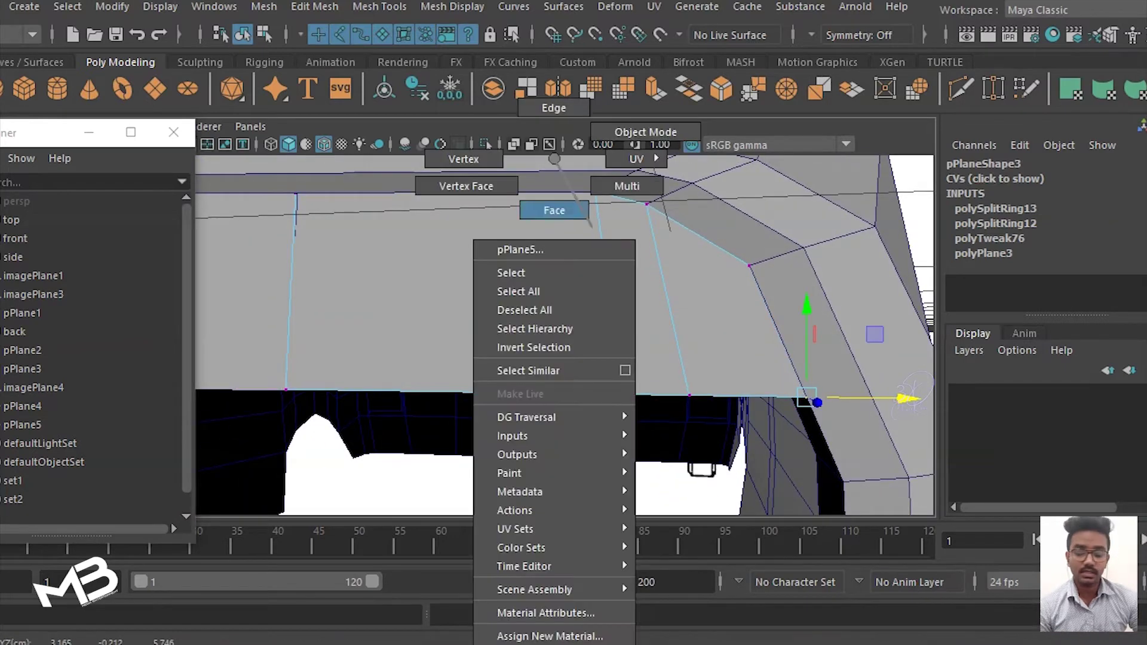
Step: Select the grille plane's two faces and extrude them into an inset
right_click(554, 158)
left_click(553, 211)
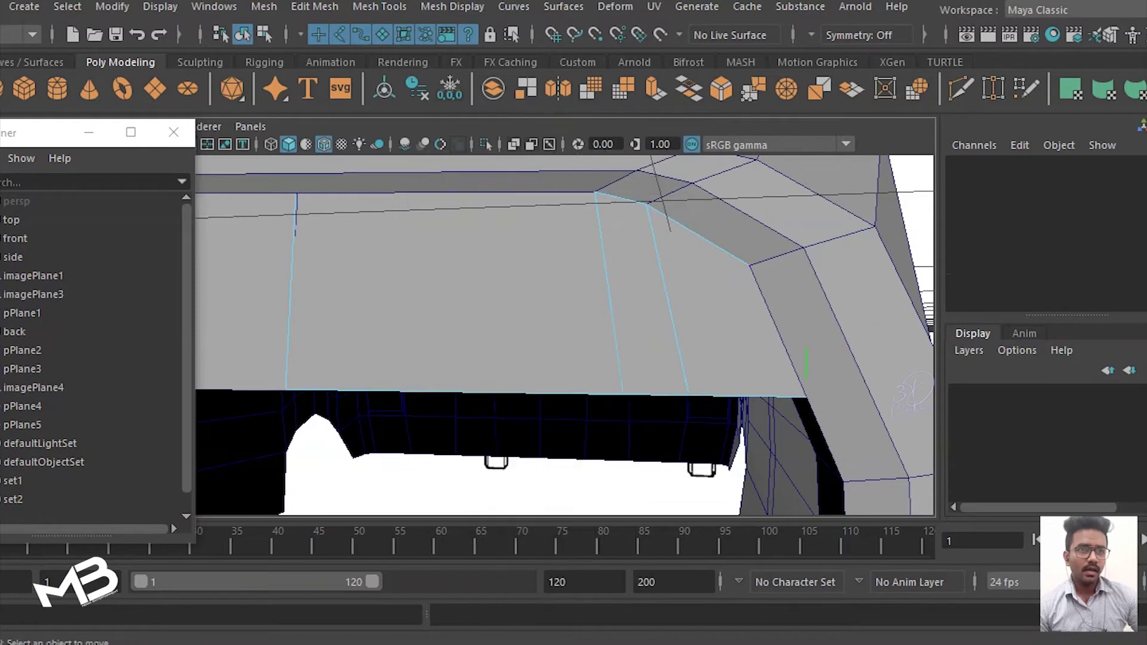
left_click(454, 293)
left_click(687, 299, "shift")
key("r")
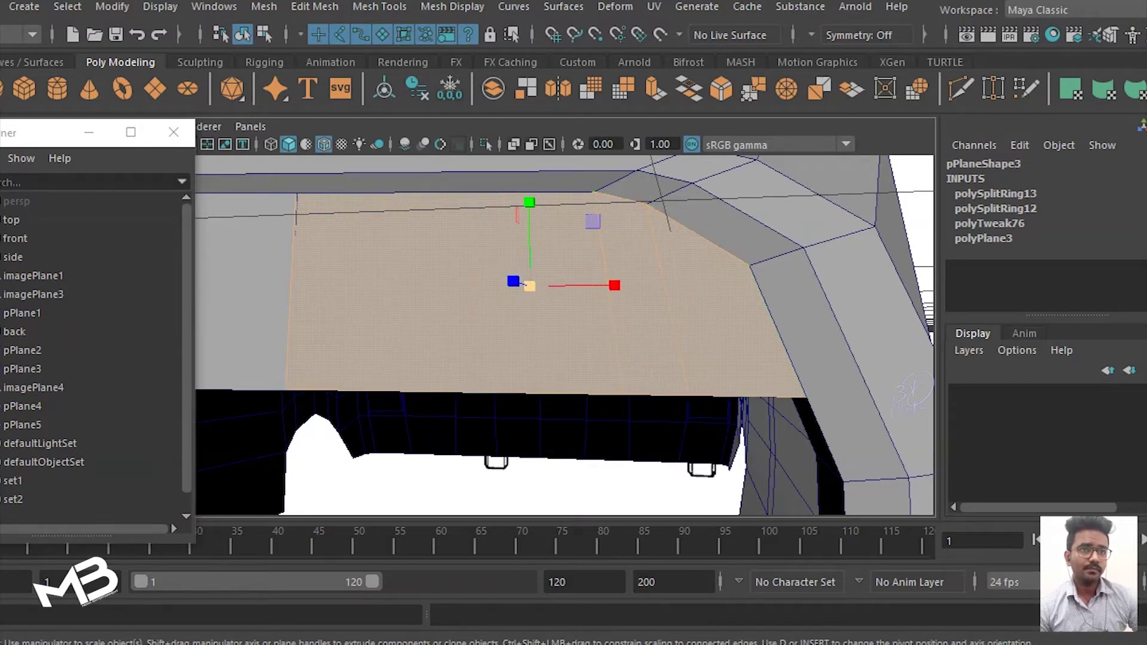
key("ctrl+e")
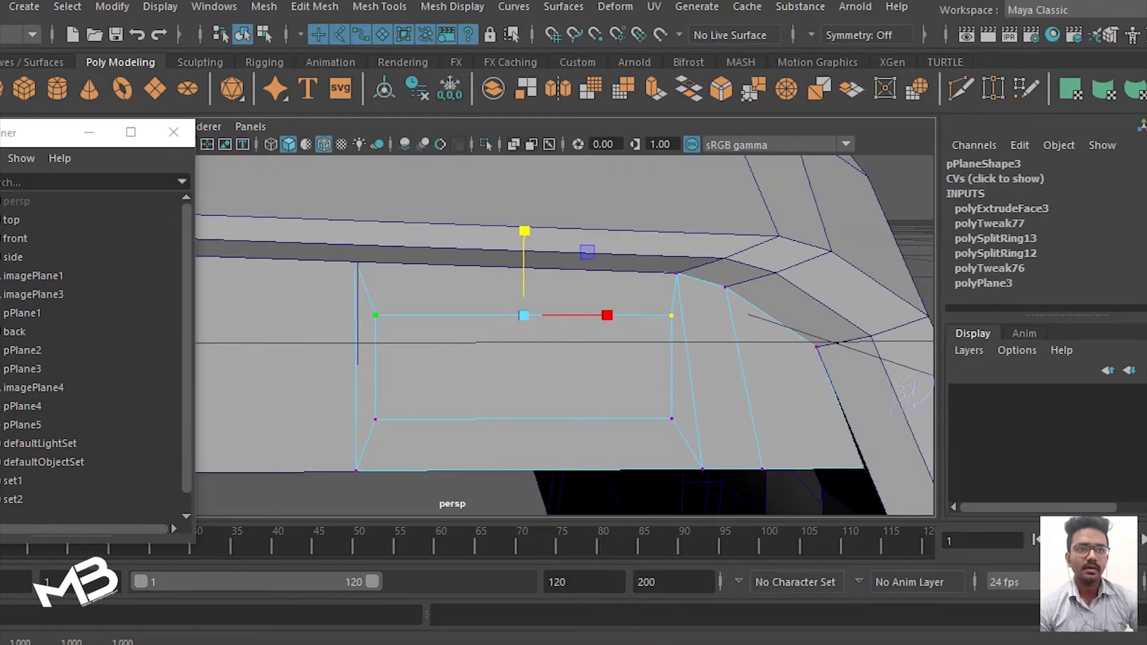
Step: Extrude the inset face and push it inward into a recessed lamp pocket
right_click_drag(584, 159, 584, 209)
left_click(525, 382)
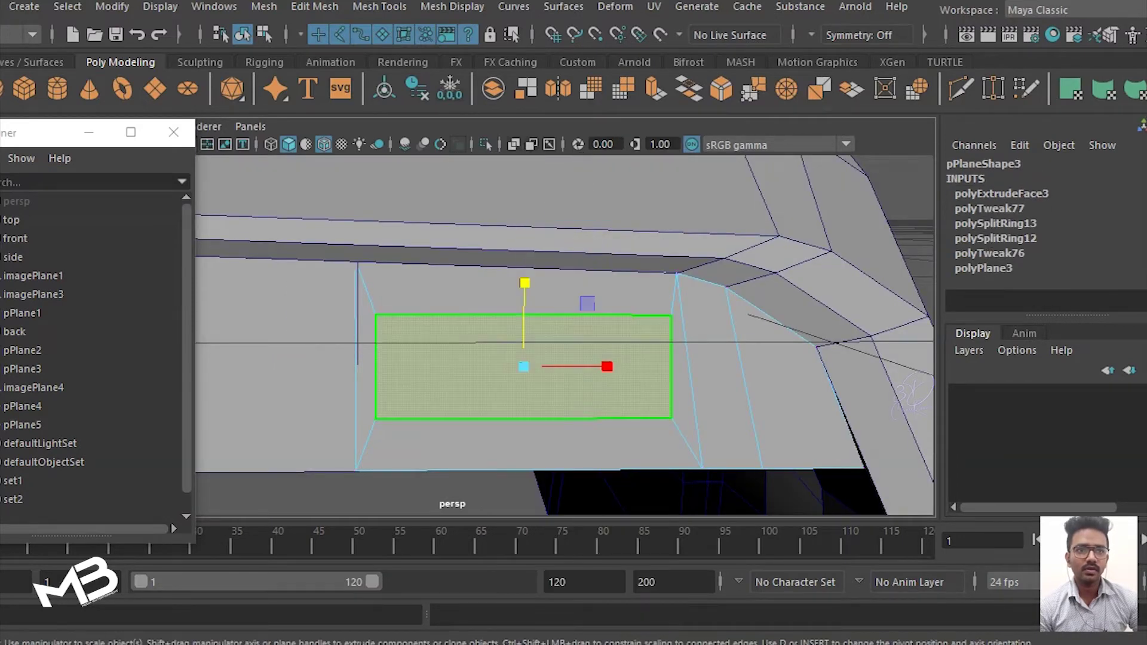
left_click_drag(657, 371, 540, 364, "alt")
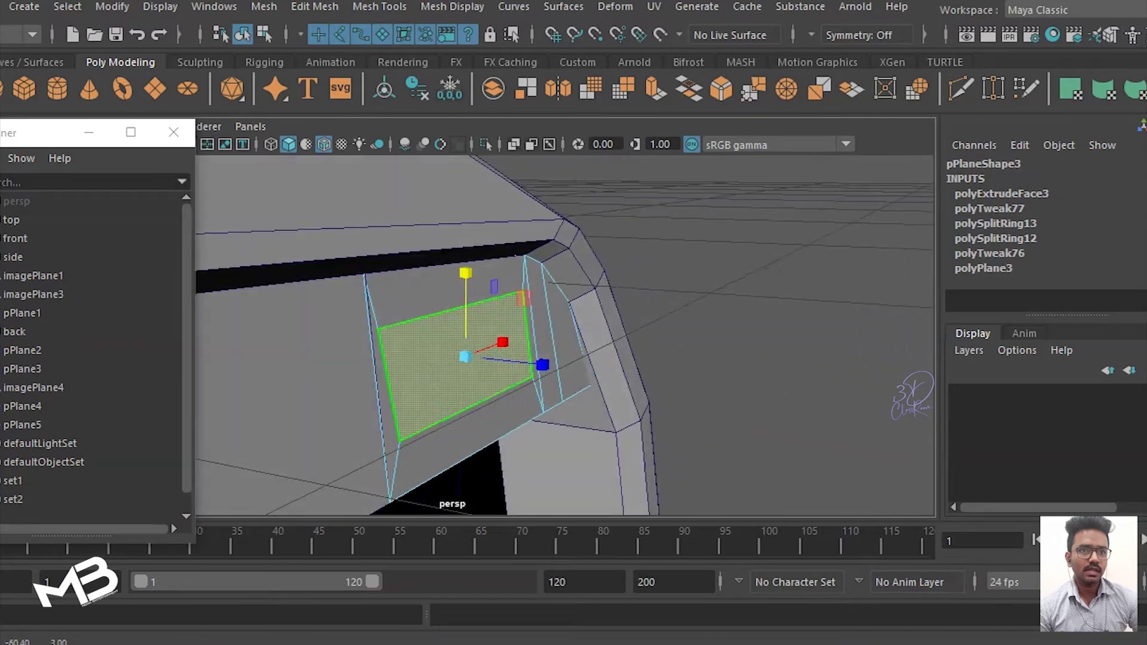
key("ctrl+e")
left_click_drag(525, 358, 484, 358)
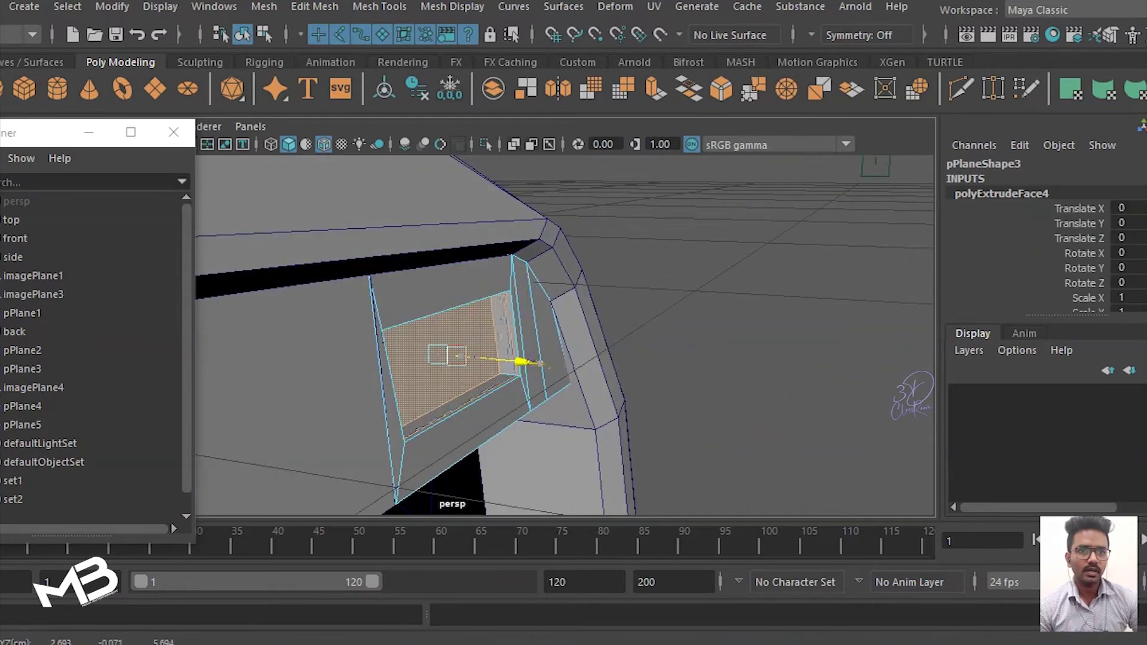
right_click_drag(478, 159, 388, 159)
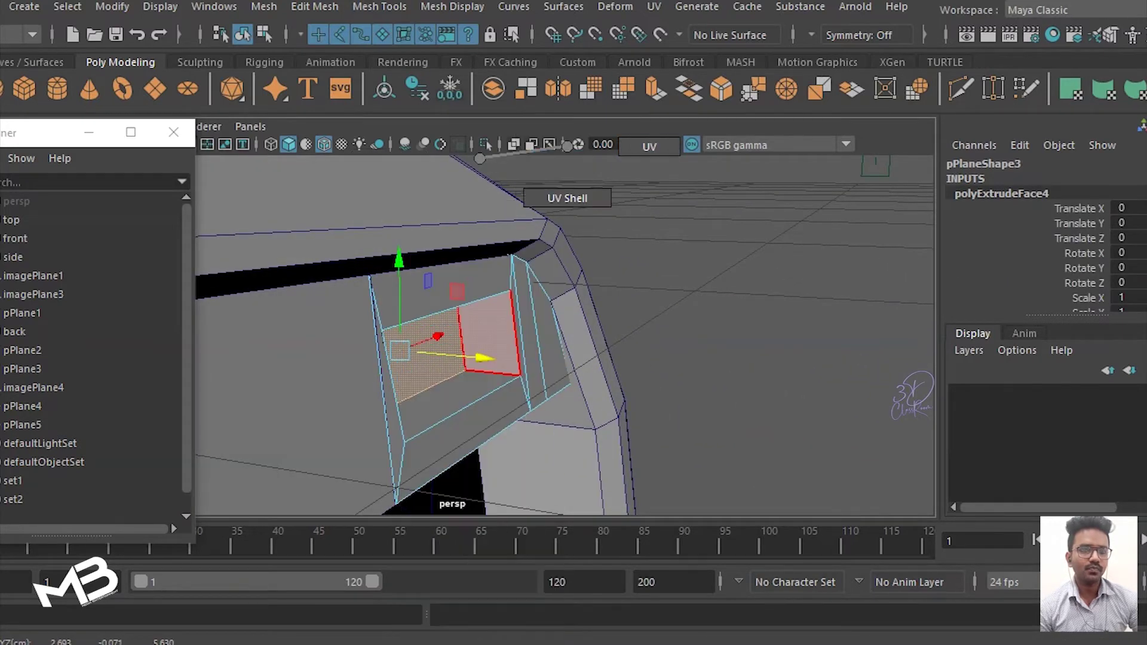
right_click_drag(499, 159, 589, 134)
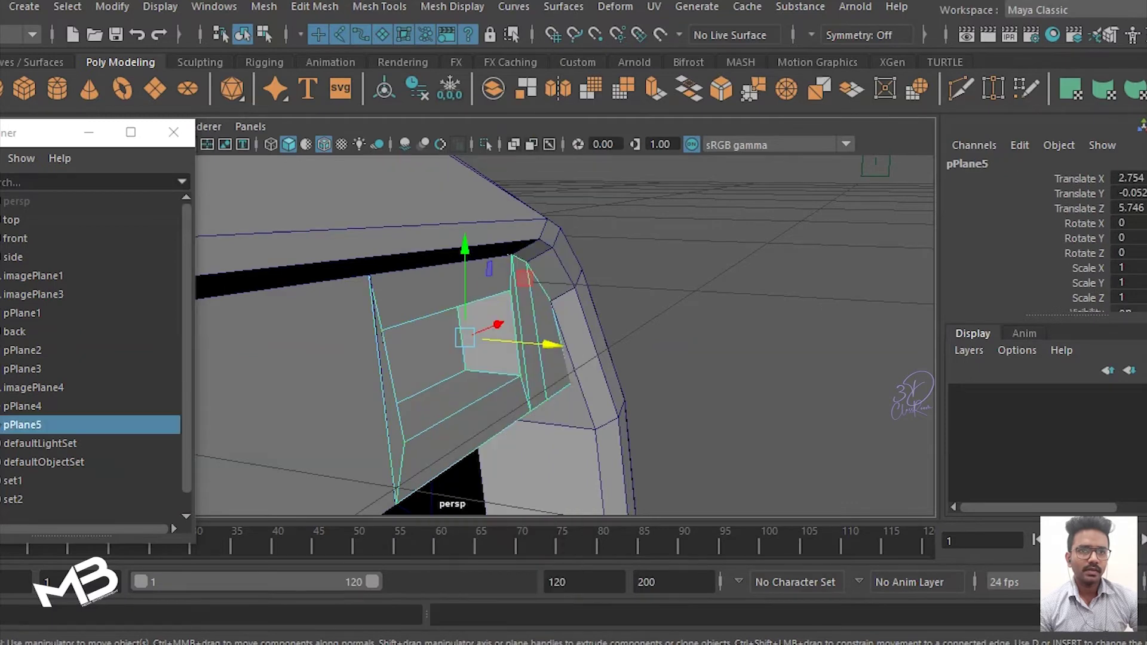
left_click_drag(565, 335, 496, 322, "alt")
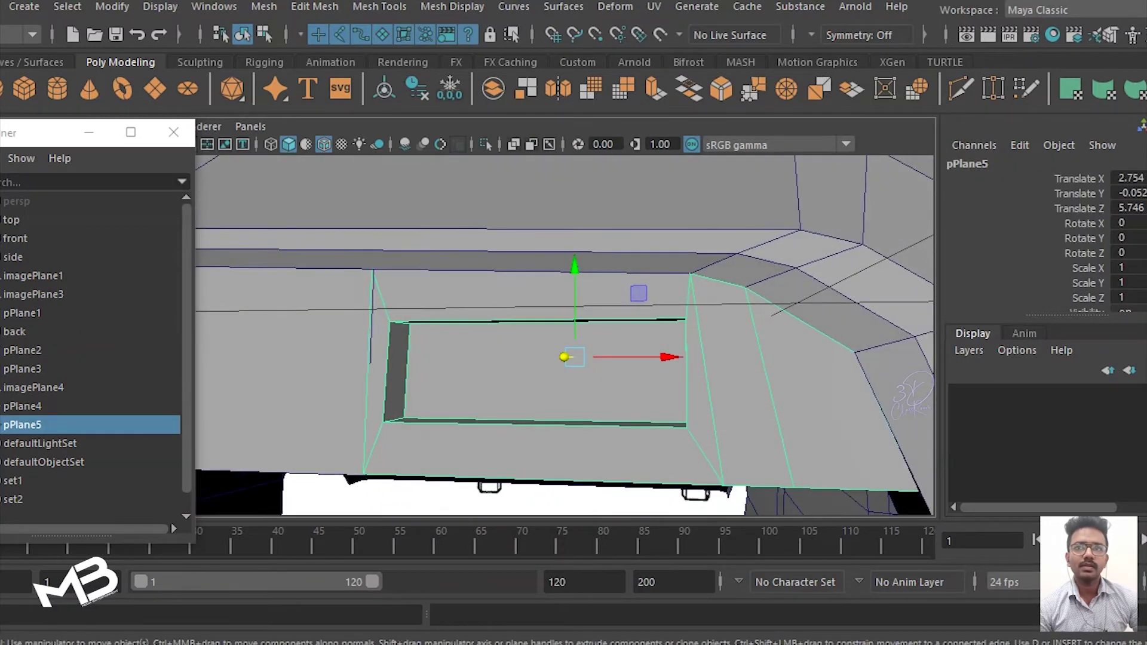
scroll(564, 334, "down", 5)
left_click_drag(565, 334, 478, 323, "alt")
Step: Duplicate Special the lamp plane with Scale X -1 and move the copy left to X -0.993
left_click(6, 6)
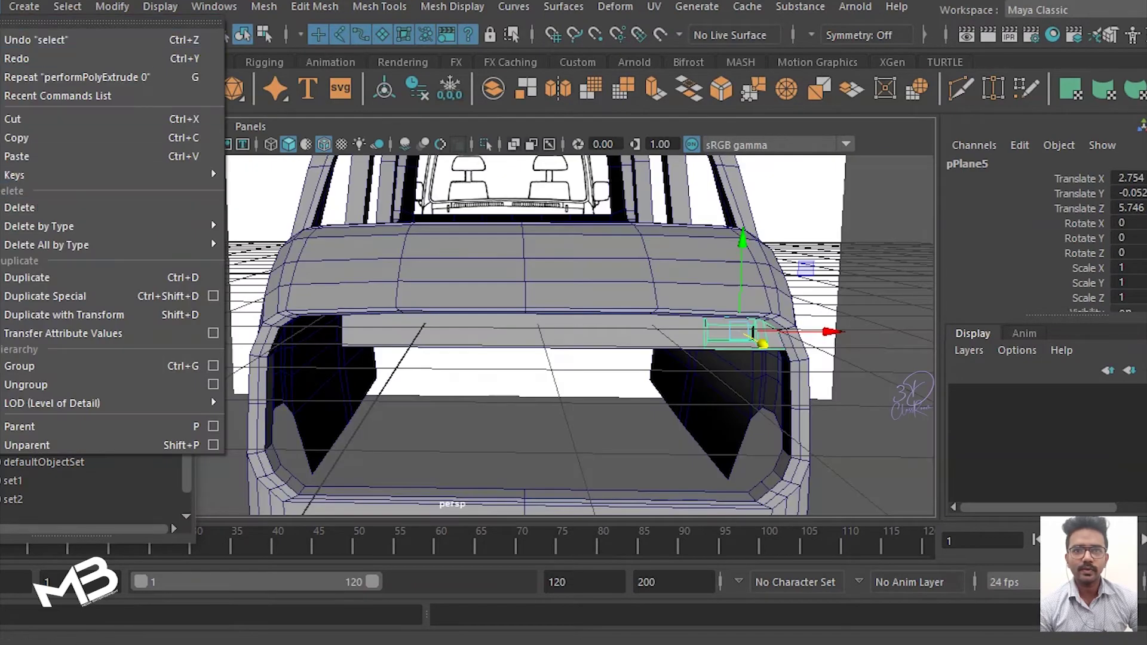
left_click(212, 296)
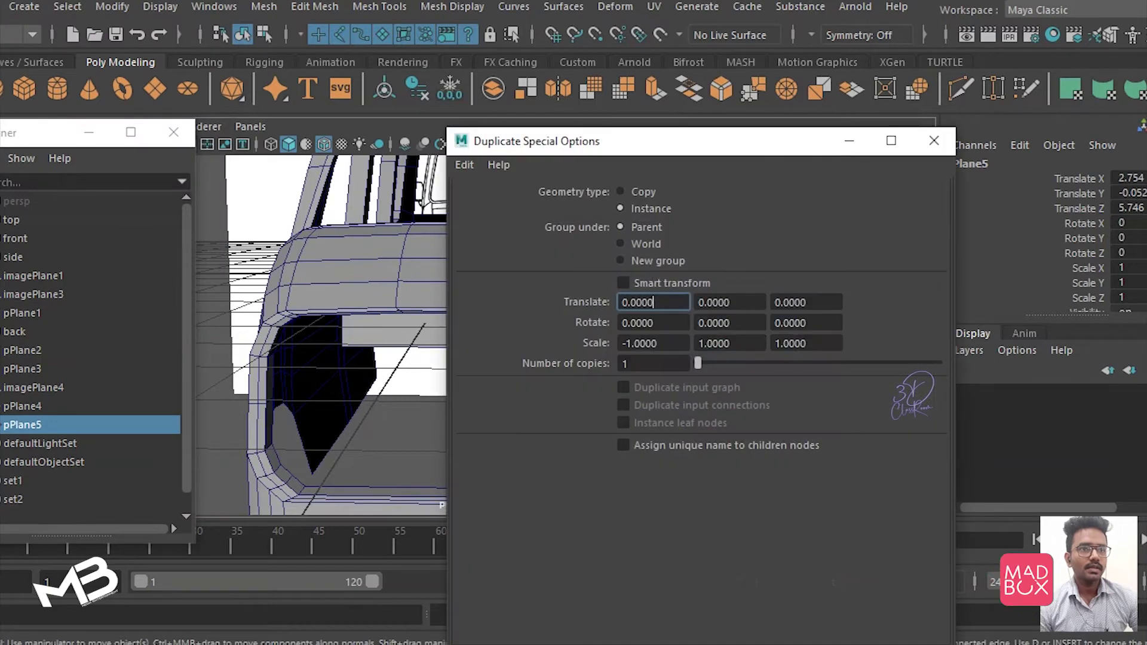
left_click(620, 191)
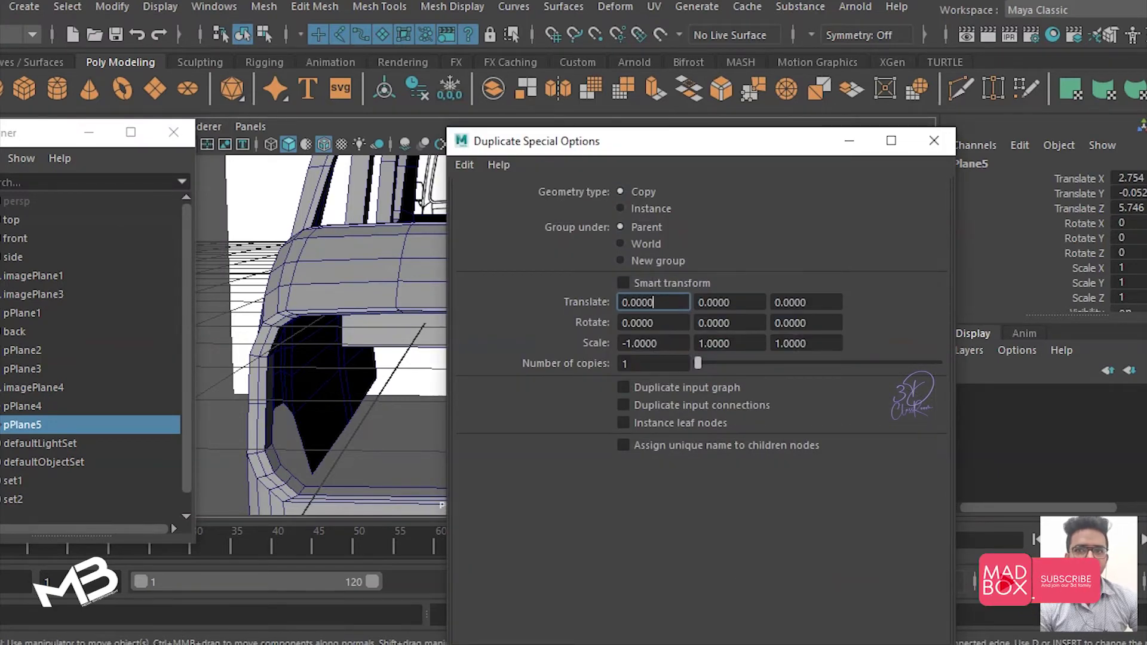
left_click(88, 132)
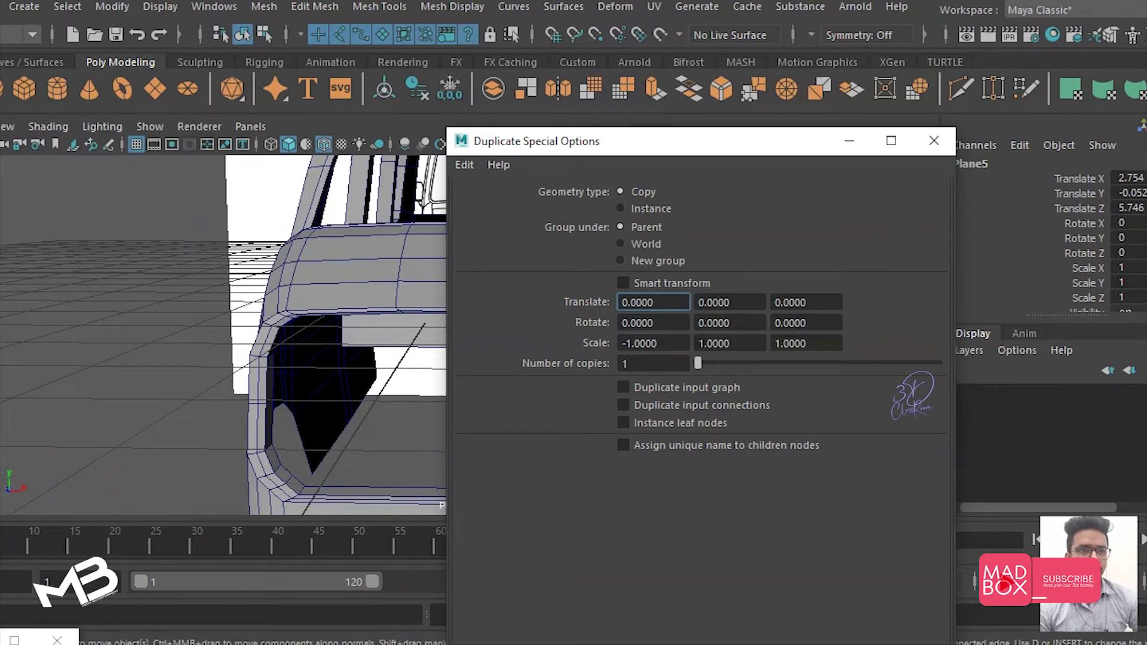
key("Tab")
key("Tab")
key("Tab")
key("Tab")
key("Tab")
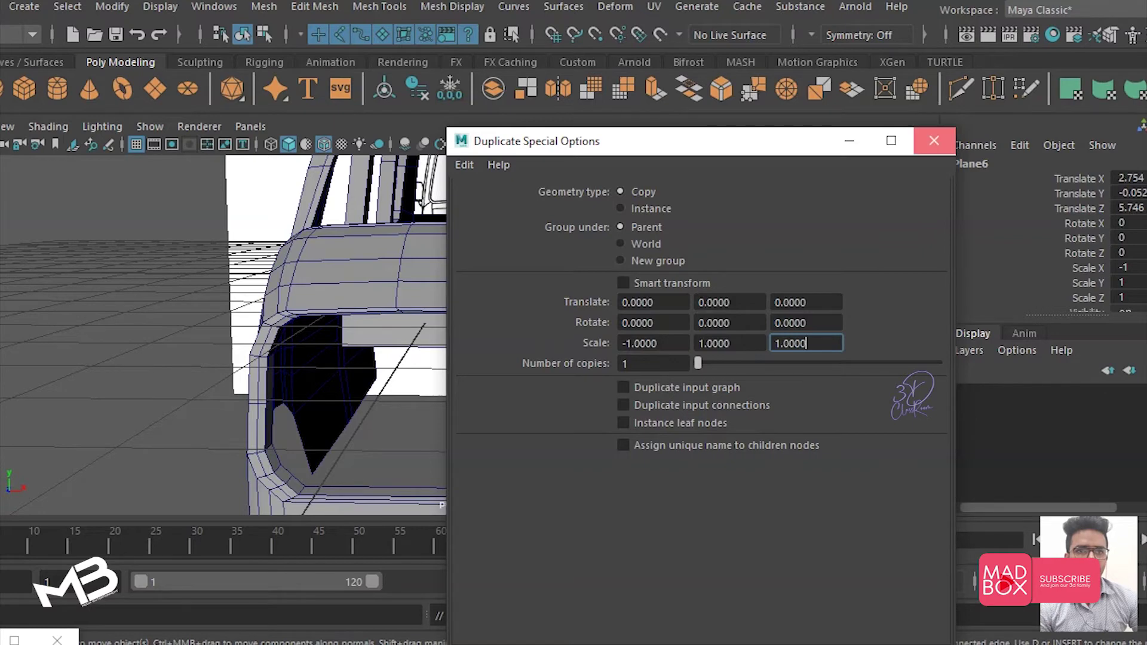
key("Return")
left_click_drag(828, 332, 420, 328)
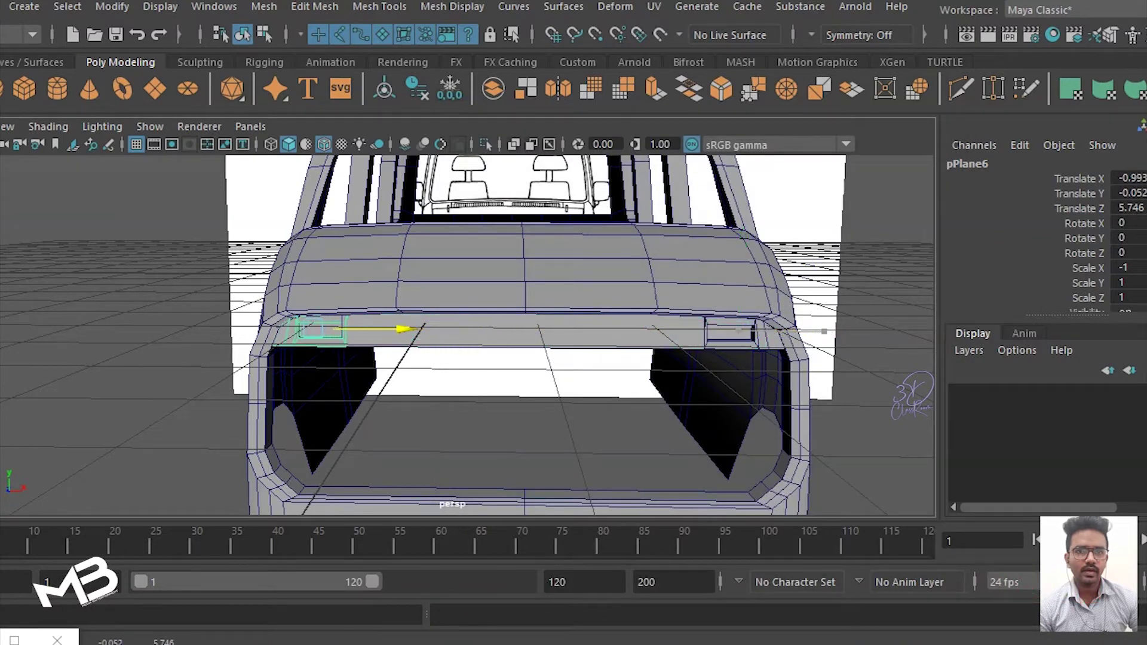
Step: Fine-tune the mirrored copy pPlane6's position along X
scroll(468, 336, "up", 5)
mouse_move(468, 335)
left_mouse_down("alt")
mouse_move(538, 359)
mouse_move(466, 323)
left_mouse_up("alt")
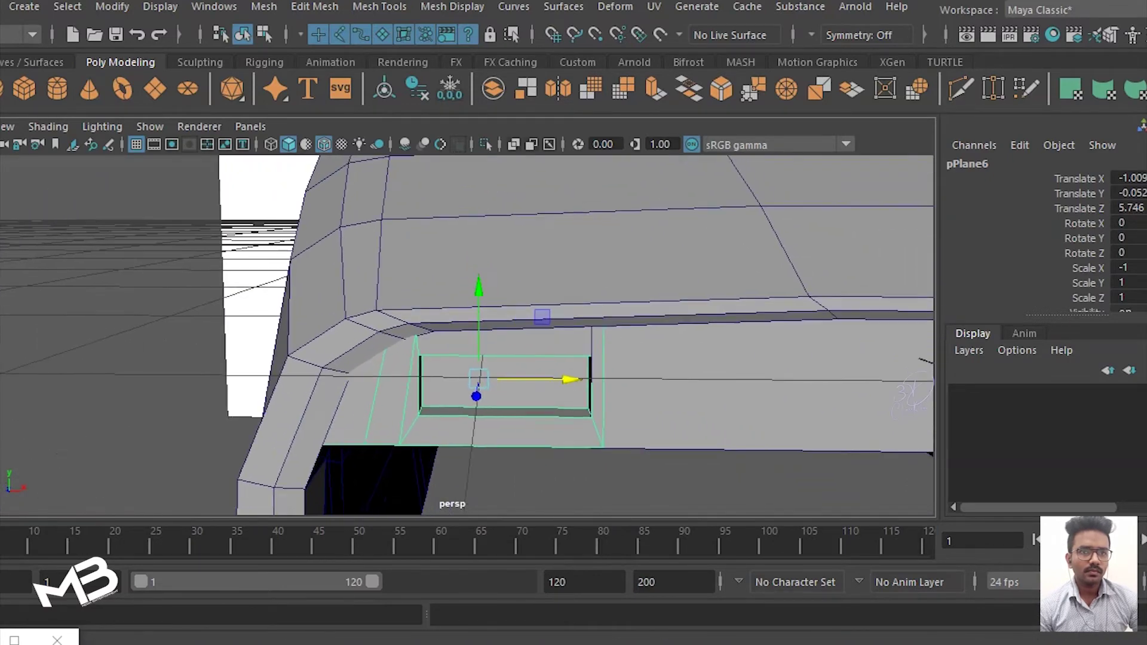
left_click_drag(552, 364, 572, 364)
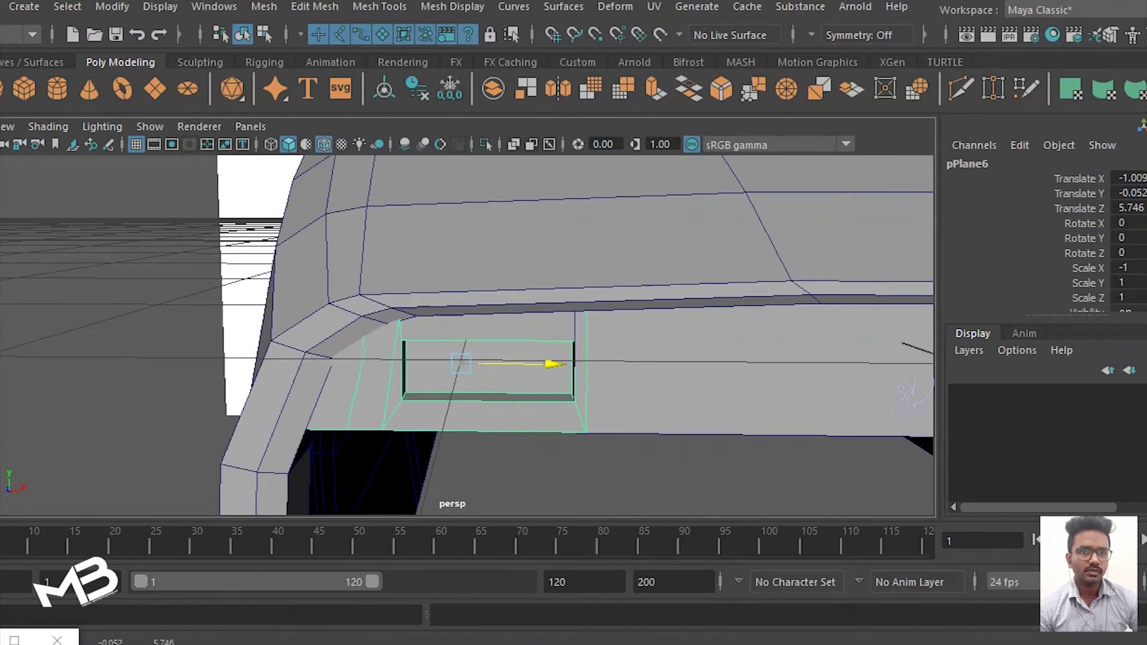
left_click_drag(573, 363, 568, 364)
Step: Move bumper strip pPlane4's end edge right so it meets the recess
left_click(687, 383)
left_click_drag(688, 382, 624, 159, "alt")
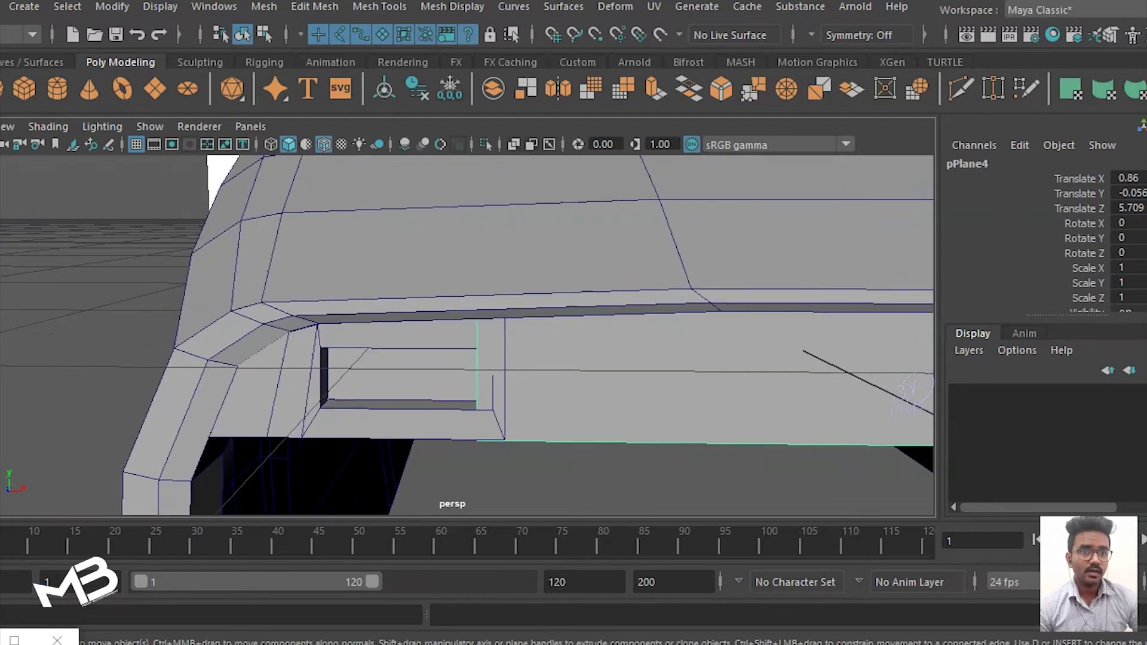
right_click(624, 159)
left_click(573, 168)
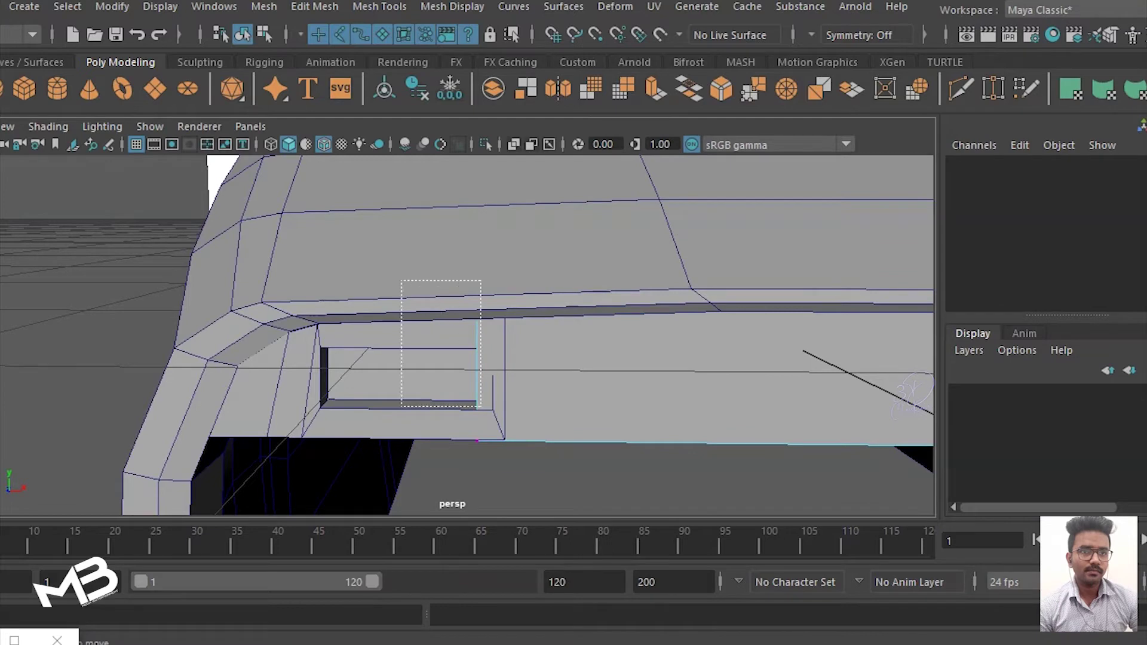
left_click_drag(401, 281, 481, 407)
left_click_drag(571, 369, 597, 369)
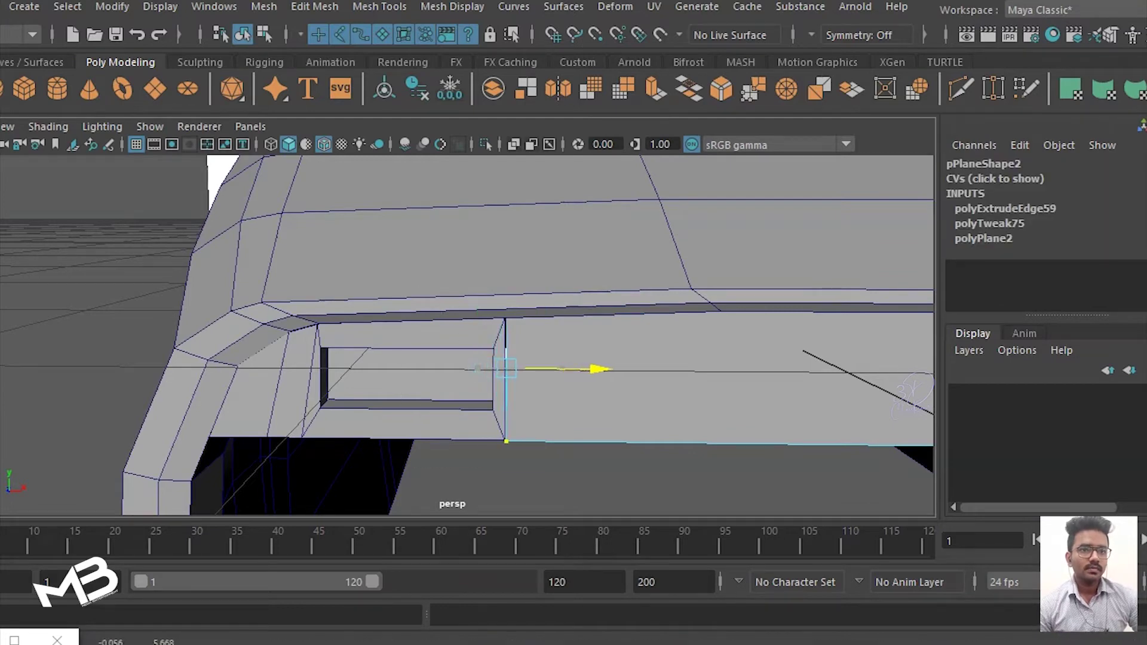
right_click(619, 158)
left_click(640, 128)
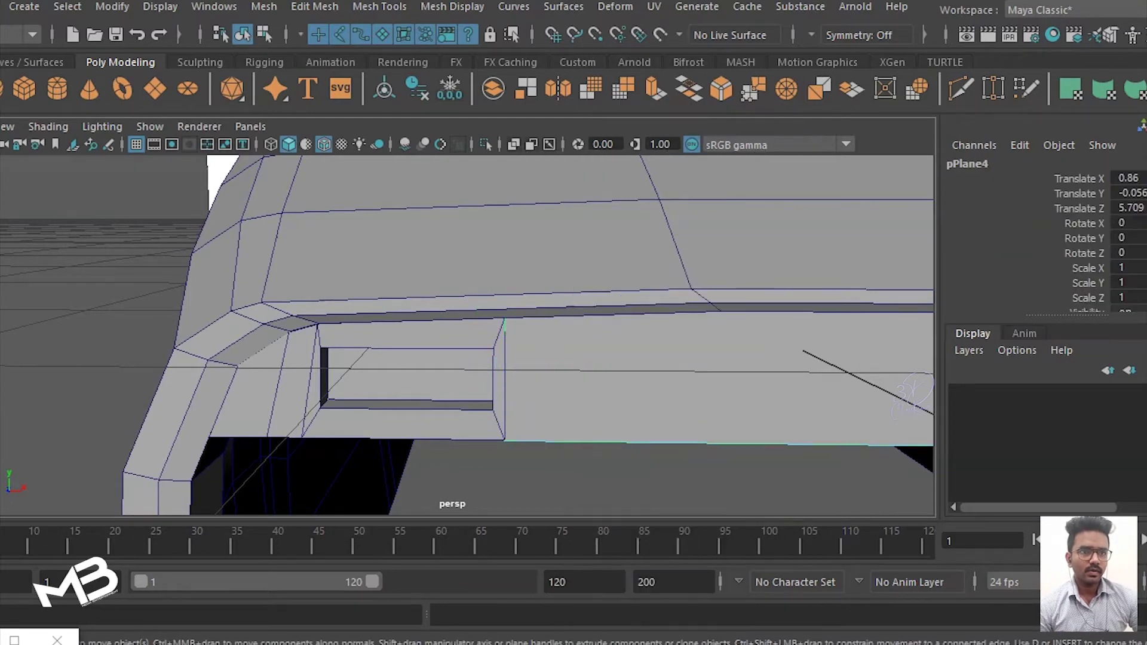
Step: Deselect all and orbit to inspect the recessed pockets at both strip ends
left_click_drag(466, 335, 537, 359, "alt")
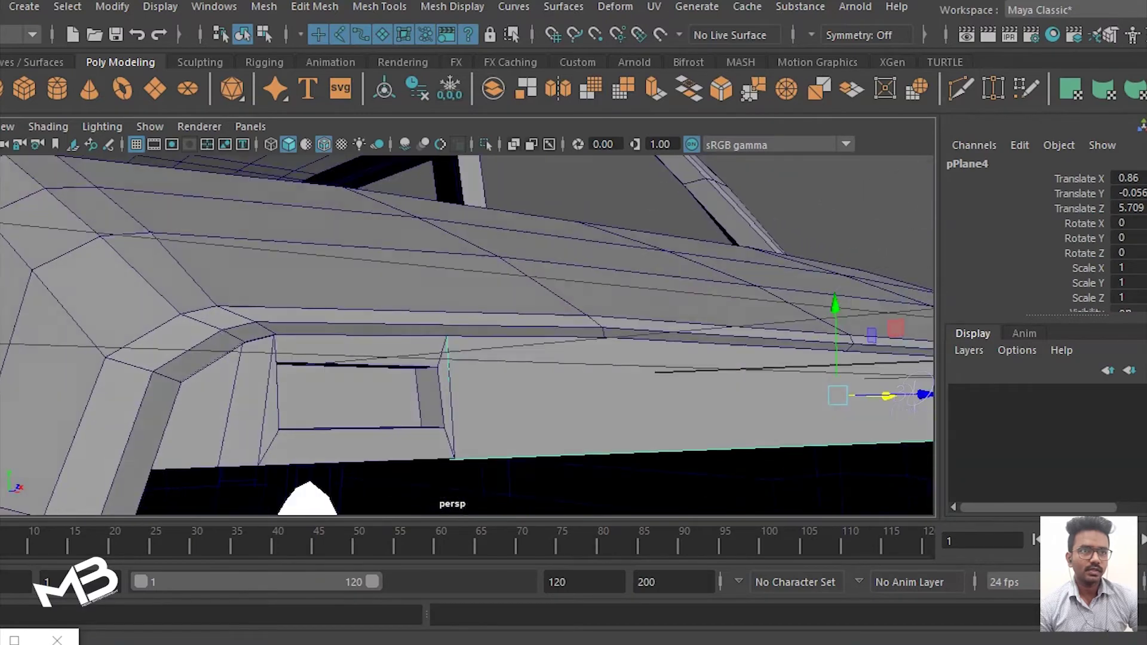
scroll(466, 335, "down", 2)
scroll(467, 334, "down", 2)
scroll(466, 334, "down", 2)
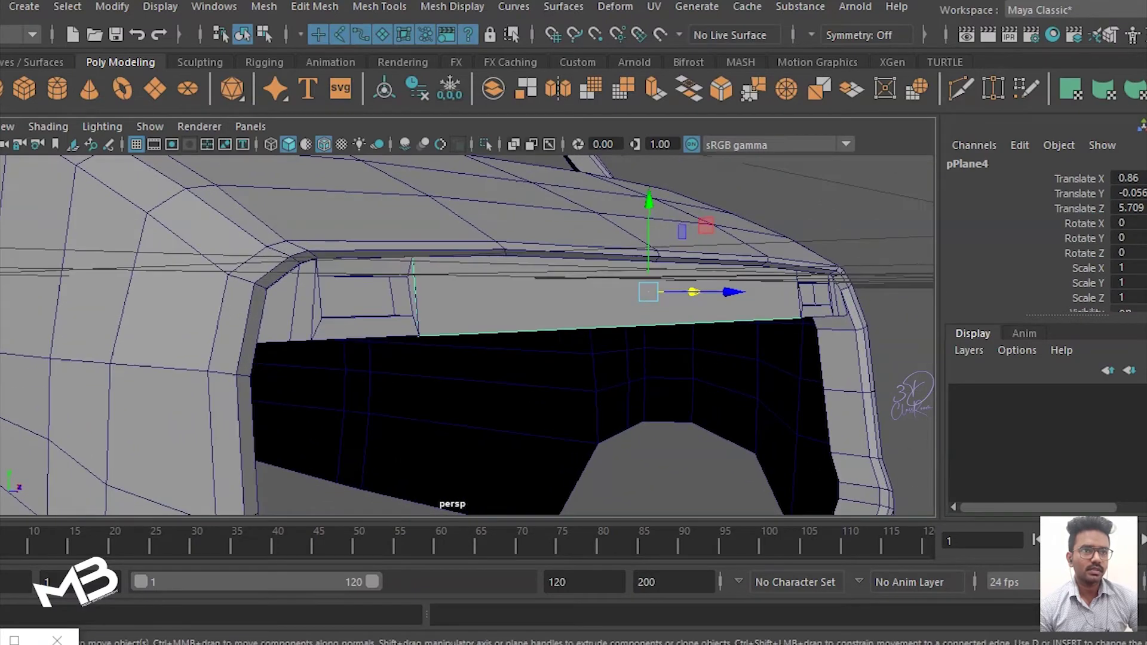
scroll(466, 334, "down", 3)
scroll(466, 335, "down", 2)
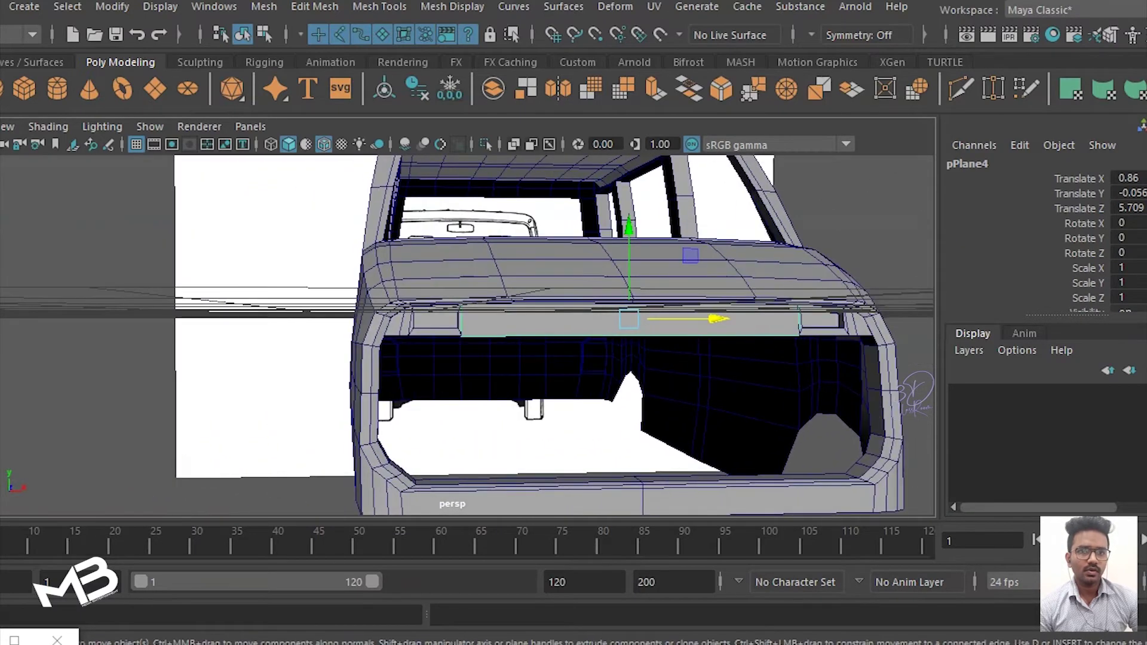
scroll(467, 335, "down", 1)
left_click(119, 239)
left_click_drag(467, 334, 370, 338, "alt")
scroll(466, 335, "up", 3)
left_click_drag(466, 334, 359, 334, "alt")
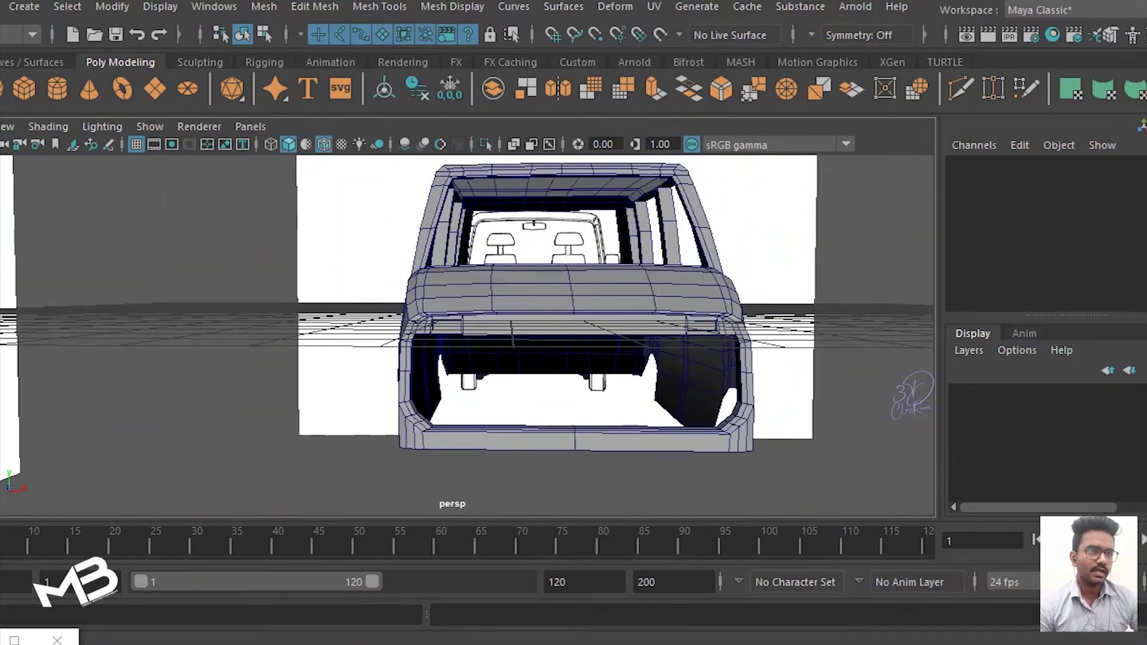
mouse_move(466, 334)
left_mouse_down("alt")
mouse_move(323, 338)
mouse_move(418, 335)
left_mouse_up("alt")
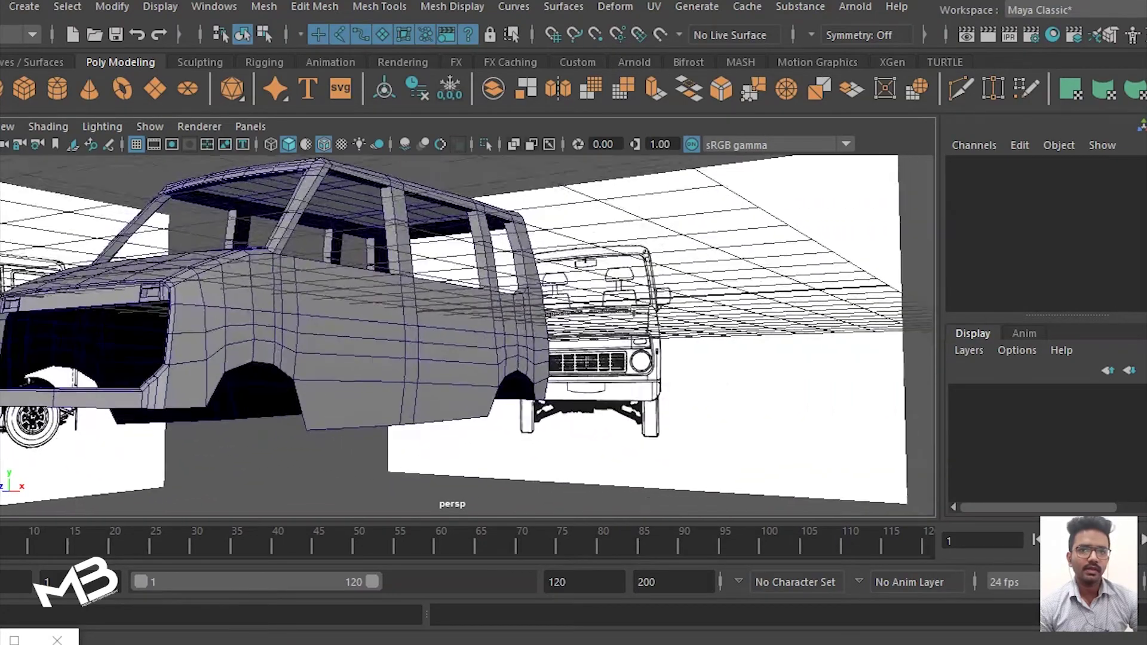
Step: Create plane pPlane7 across the grille and push it forward onto the van's front
scroll(466, 335, "up", 5)
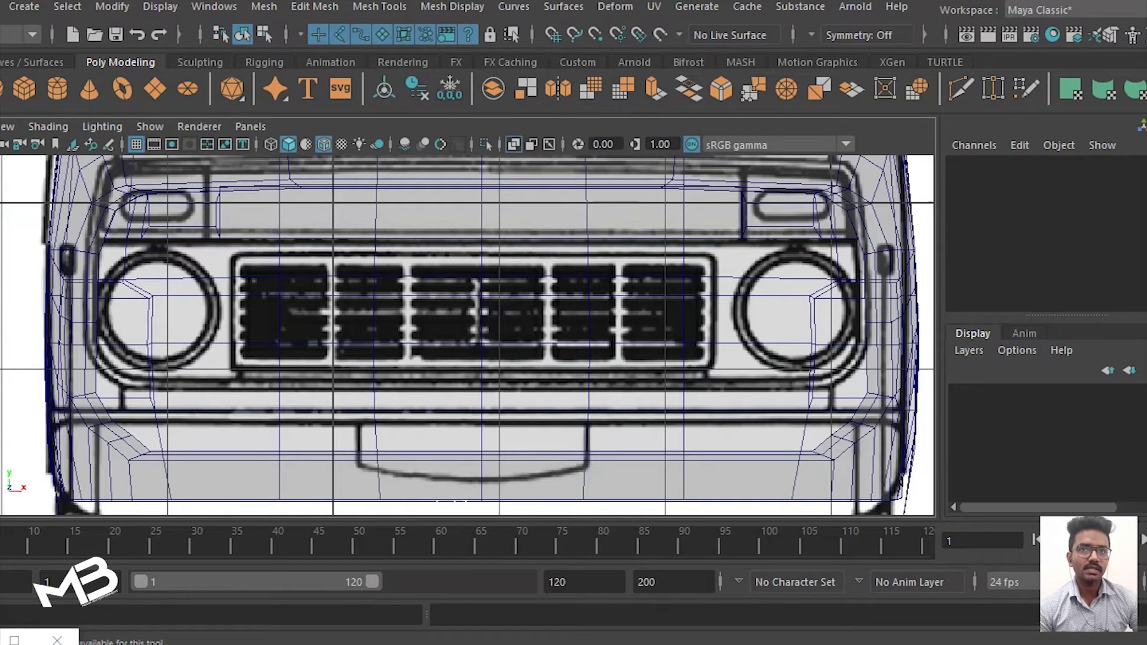
mouse_move(861, 279)
left_mouse_down()
mouse_move(808, 373)
mouse_move(679, 430)
mouse_move(563, 445)
mouse_move(95, 452)
left_mouse_up()
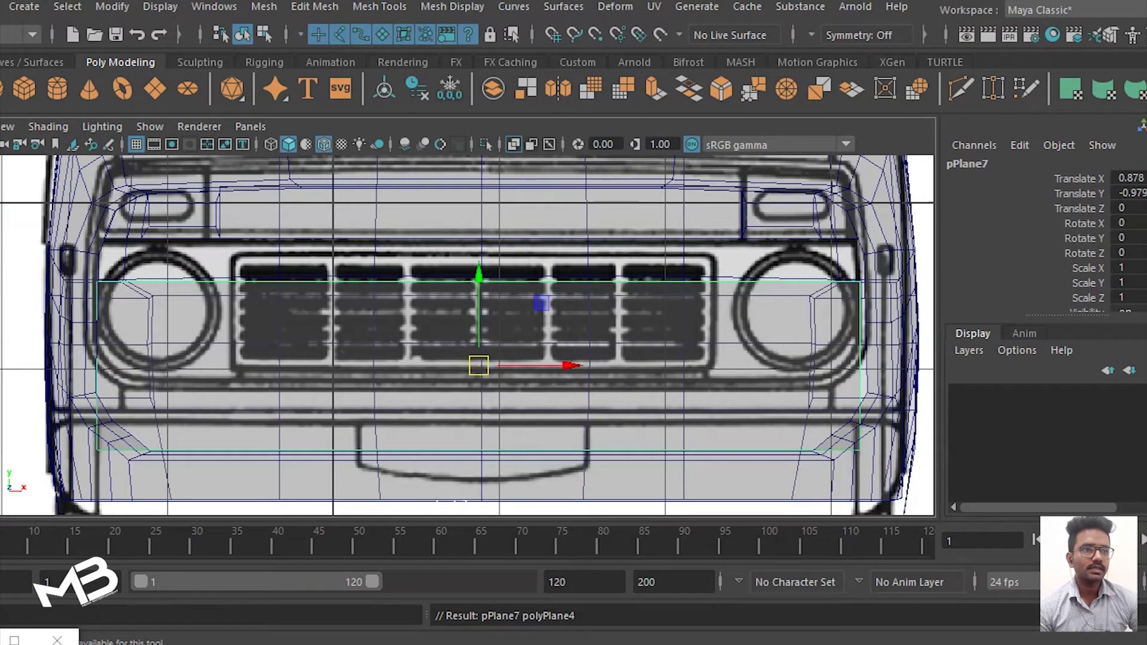
key("space")
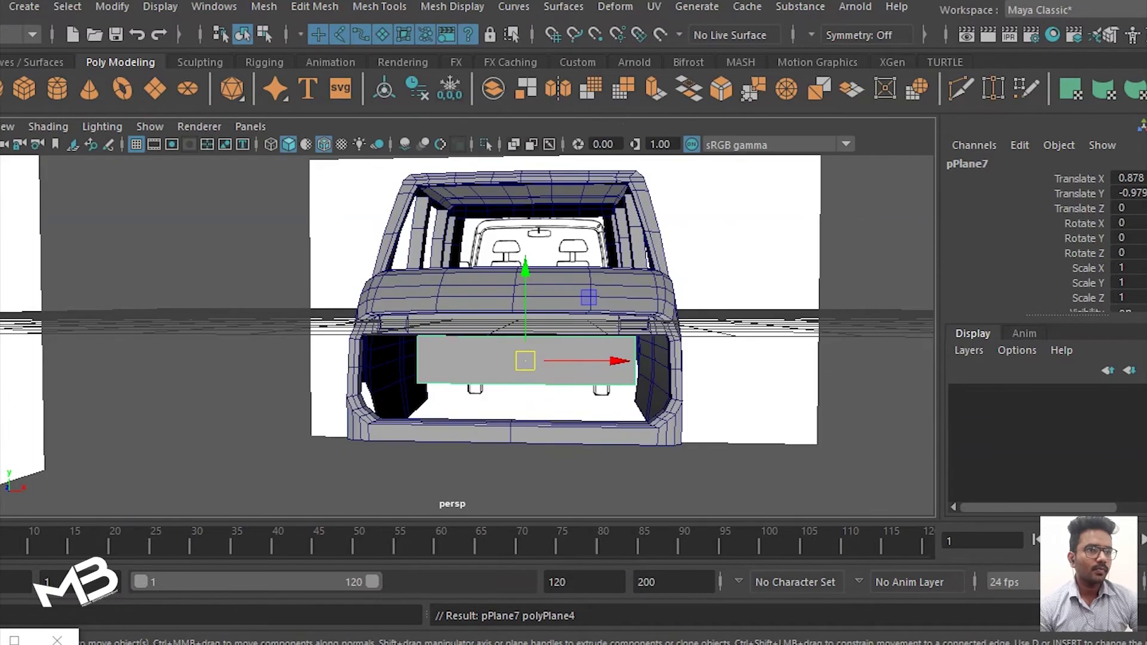
left_click_drag(466, 335, 538, 311, "alt")
mouse_move(574, 378)
left_mouse_down()
mouse_move(230, 408)
mouse_move(253, 344)
left_mouse_up()
right_click_drag(254, 344, 335, 335, "alt")
left_click_drag(334, 335, 239, 358, "alt")
Step: Tilt the plane about -5.3 on X, reposition it, and stretch it taller in Y
key("e")
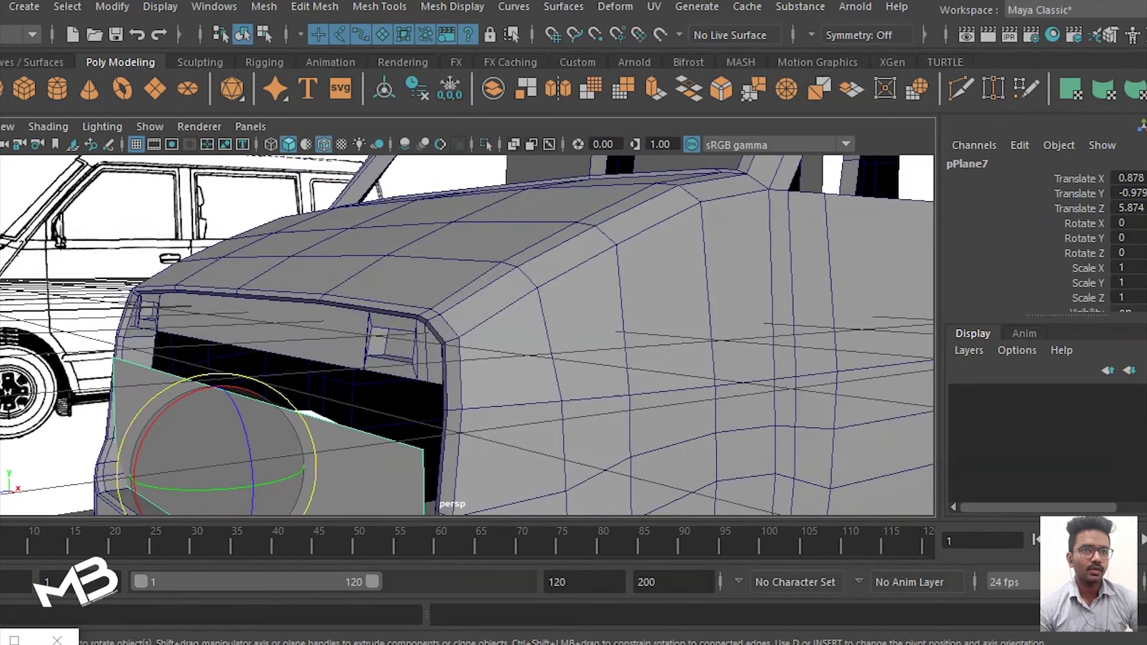
left_click_drag(139, 454, 144, 427)
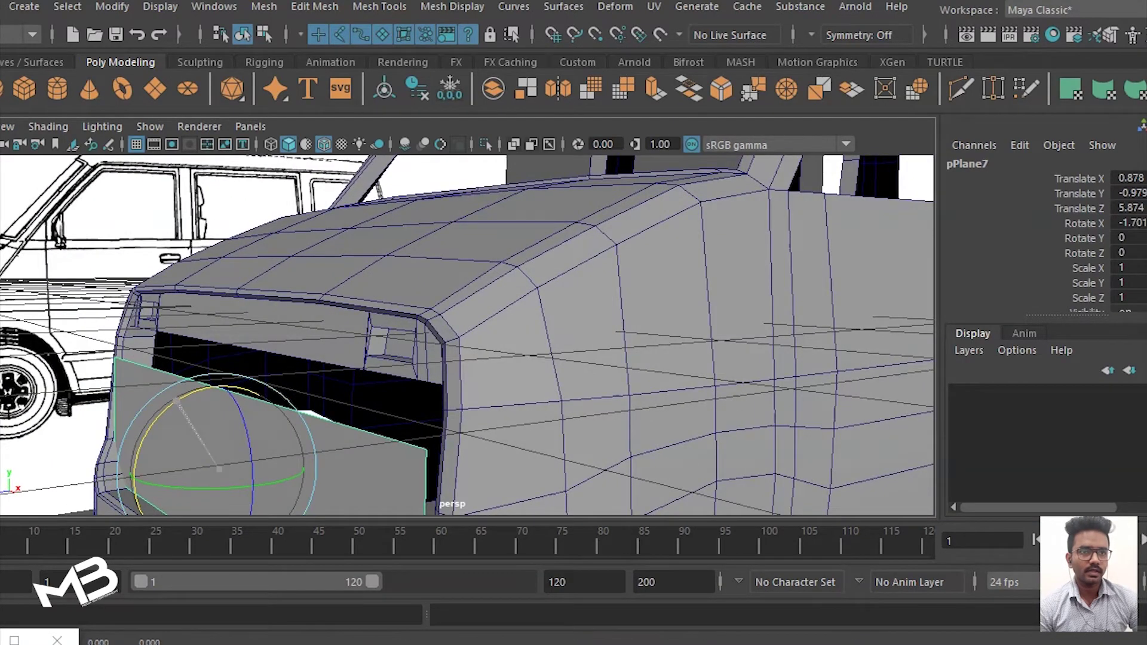
key("w")
left_click_drag(219, 469, 230, 467)
left_click_drag(229, 388, 235, 342)
key("r")
left_click_drag(538, 358, 358, 359, "alt")
key("w")
left_click_drag(89, 417, 74, 416)
mouse_move(211, 159)
right_mouse_down()
mouse_move(197, 95)
mouse_move(203, 107)
right_mouse_up()
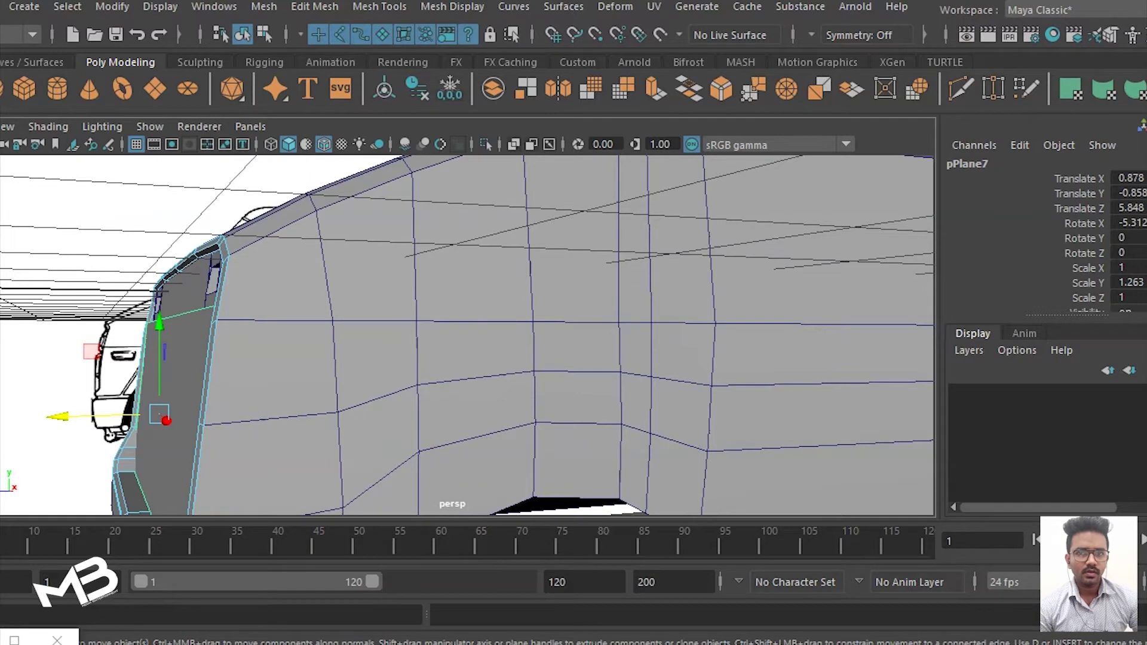
Step: Move the plane's side edge outward to widen it
right_click_drag(174, 159, 179, 108)
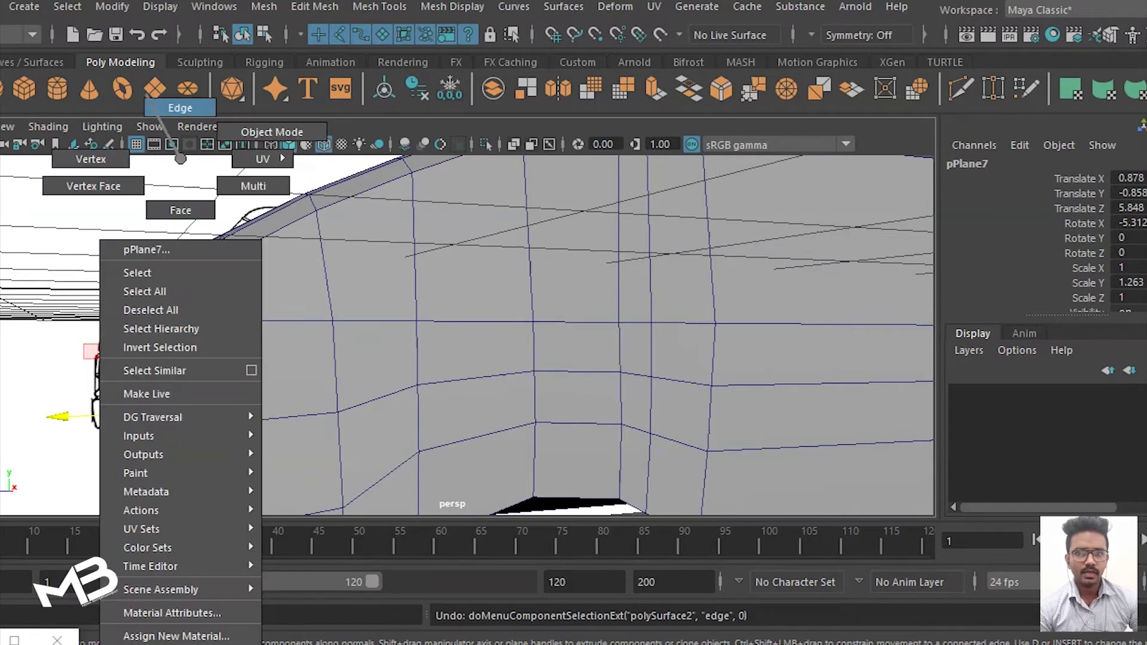
left_click(180, 313)
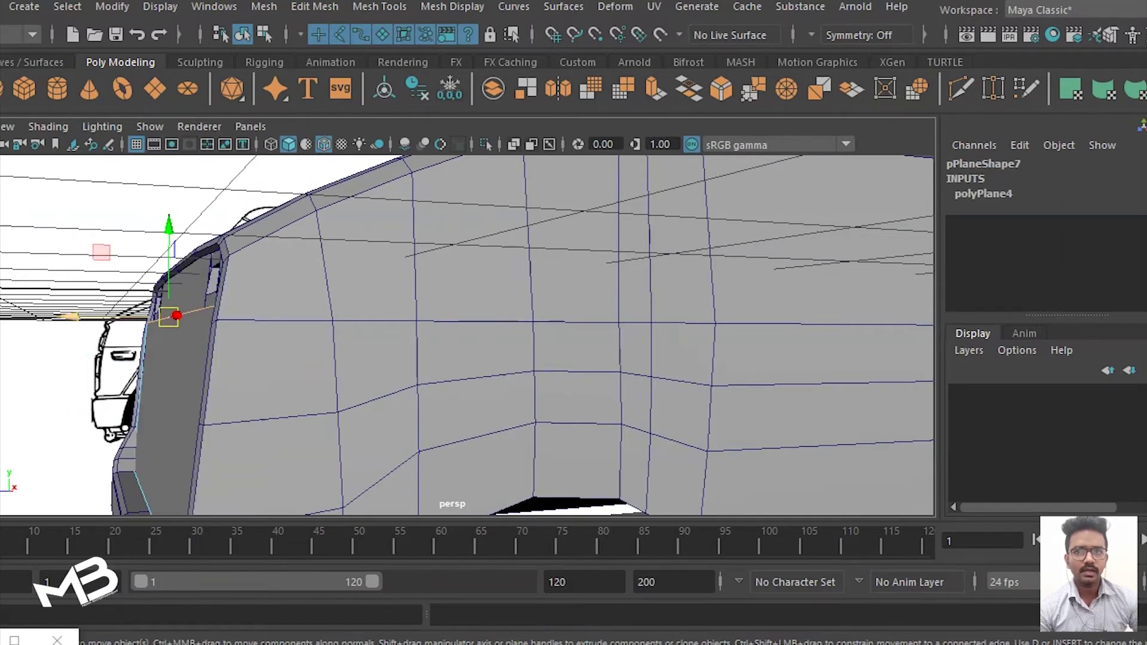
key("ctrl+z")
key("ctrl+z")
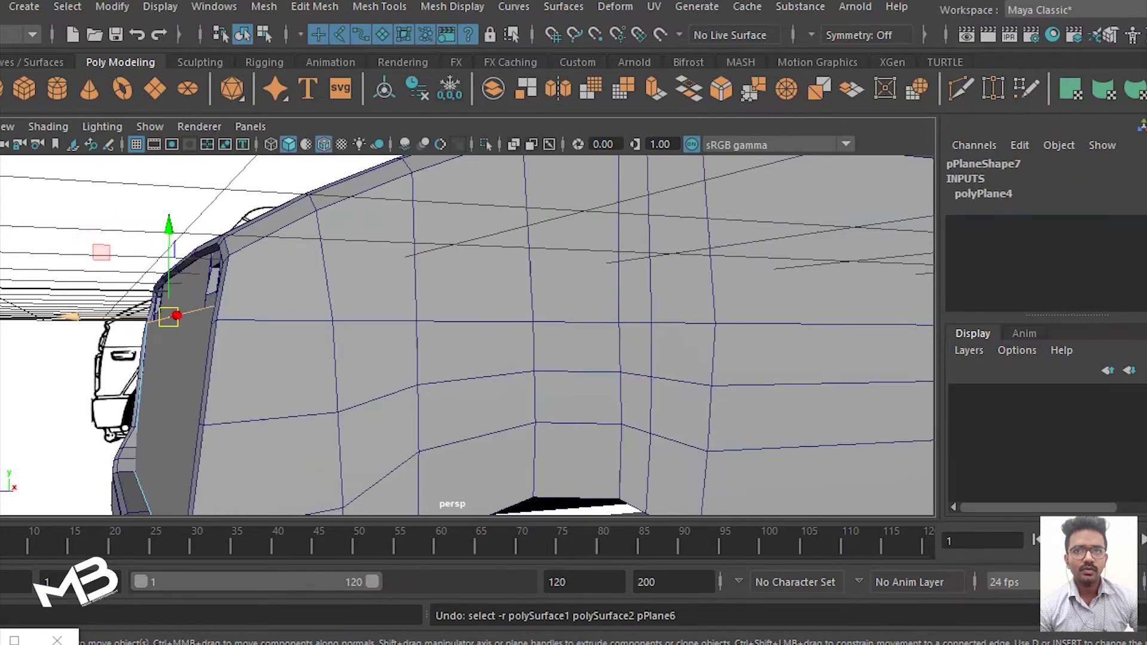
left_click_drag(177, 316, 188, 317)
left_click_drag(466, 335, 418, 310, "alt")
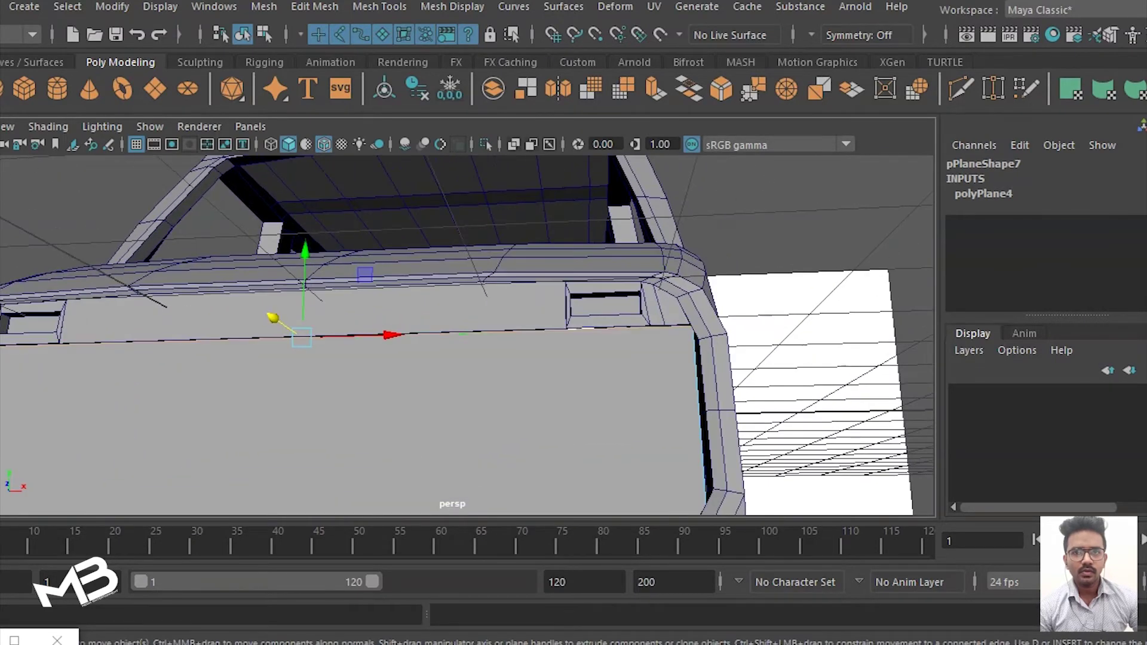
Step: Insert edge loops on pPlane7: one across its middle, one down its centre
left_click(313, 295)
key("ctrl+z")
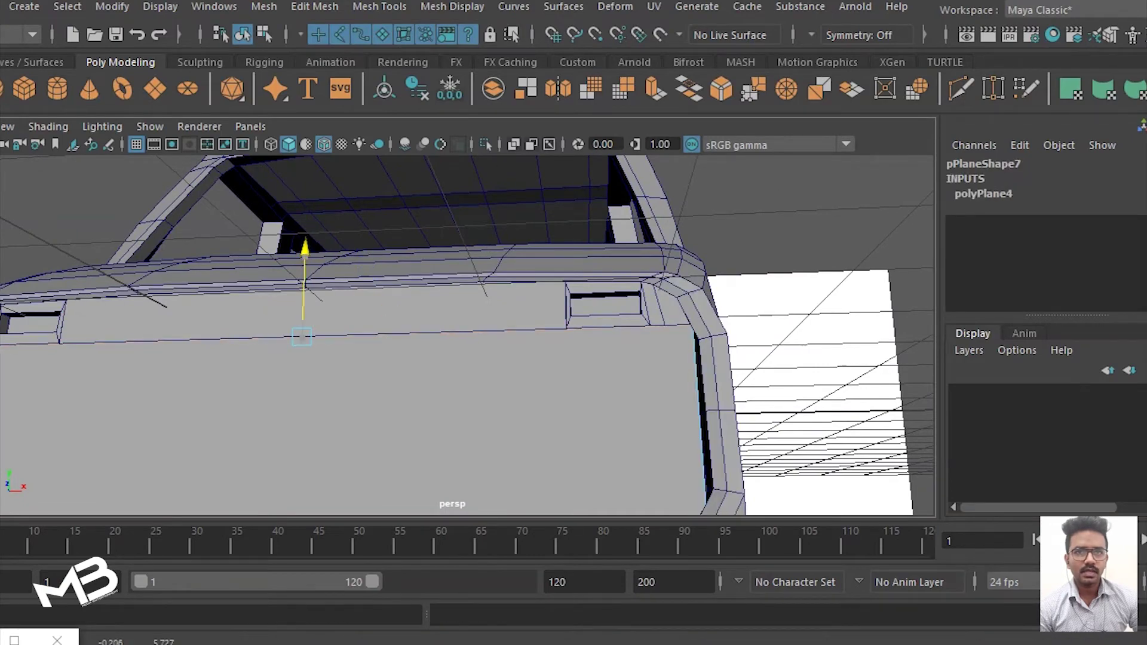
left_click_drag(466, 335, 490, 299, "alt")
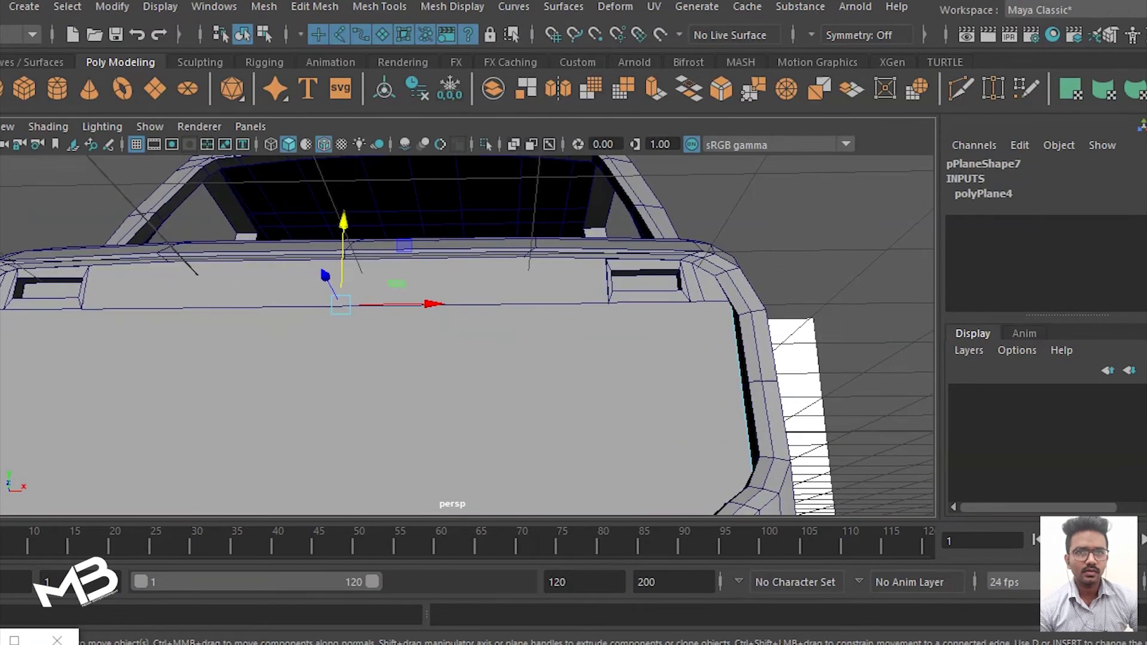
scroll(466, 335, "down", 3)
scroll(466, 335, "down", 2)
right_click_drag(403, 158, 476, 186)
right_click_drag(535, 233, 437, 241, "shift")
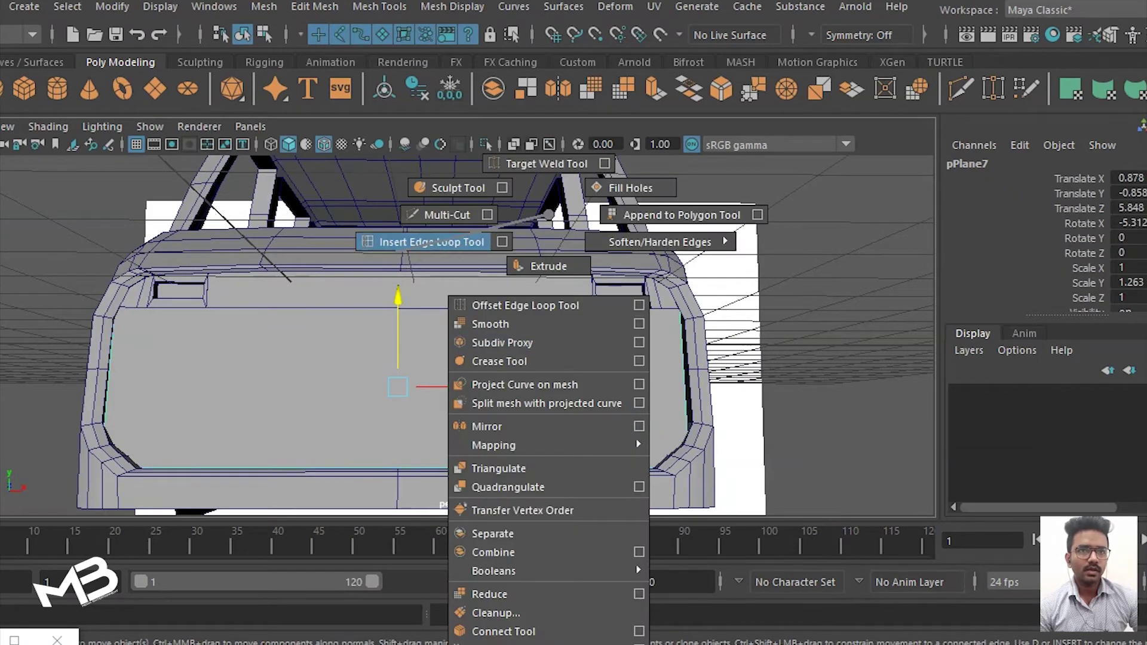
left_click(109, 372)
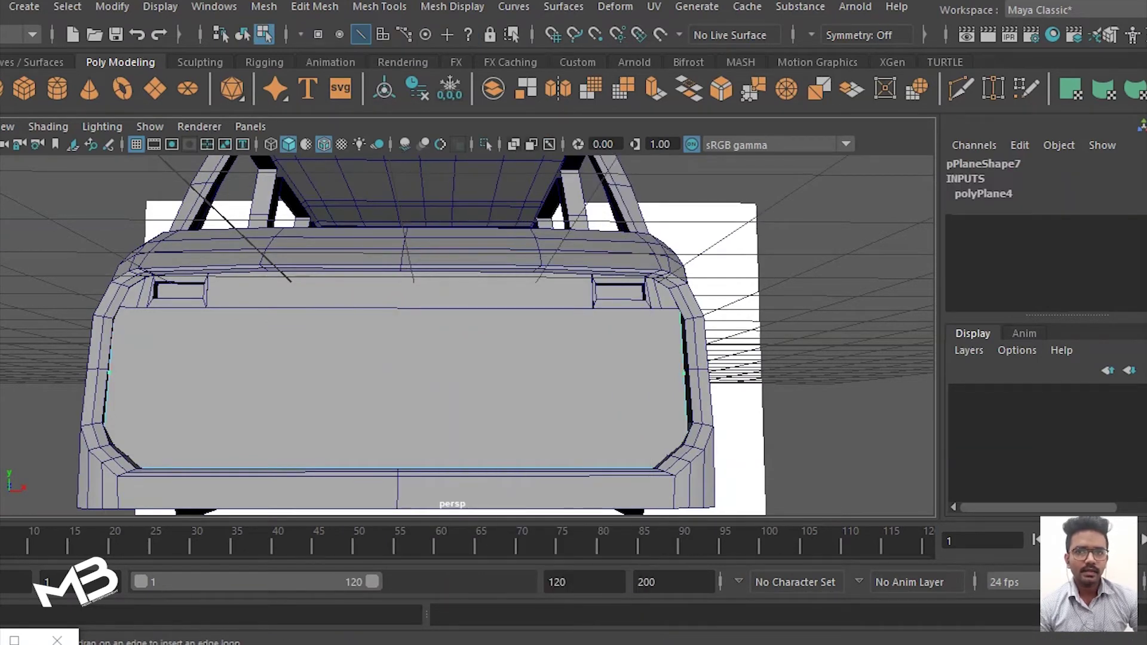
left_click_drag(108, 371, 109, 373)
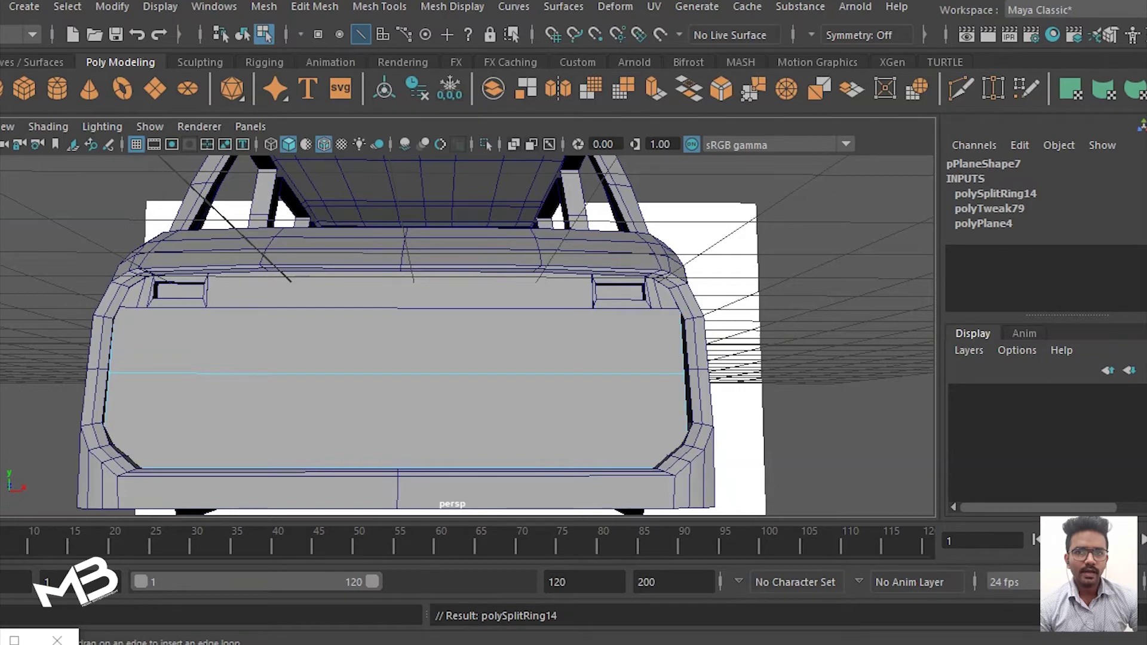
left_click_drag(466, 335, 472, 328, "alt")
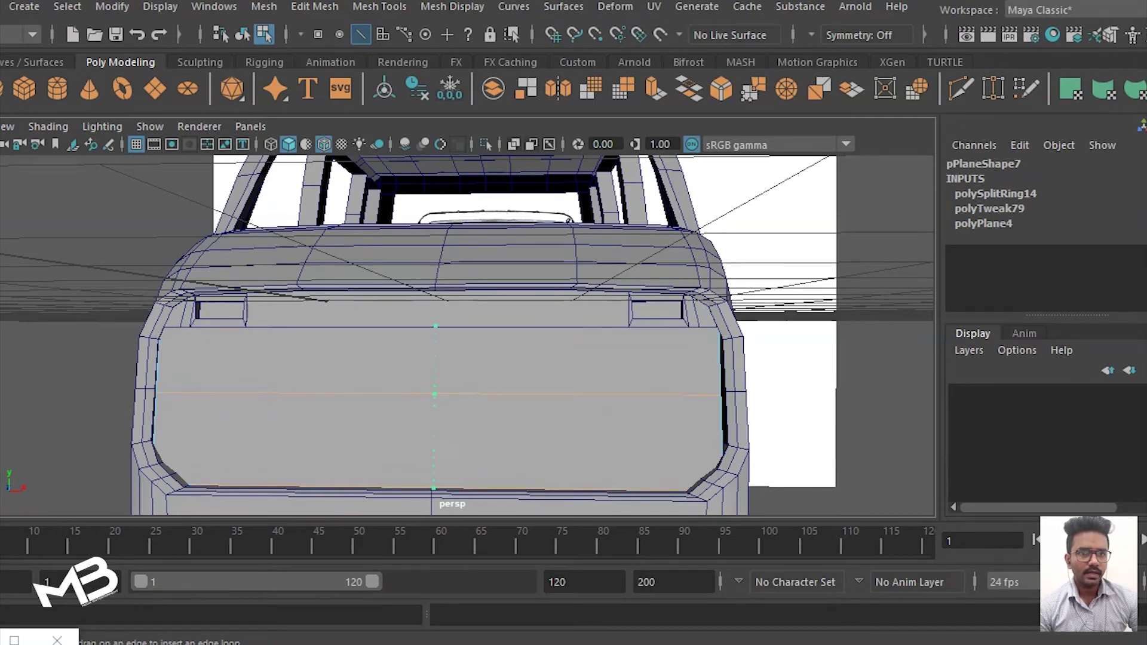
left_click(432, 394)
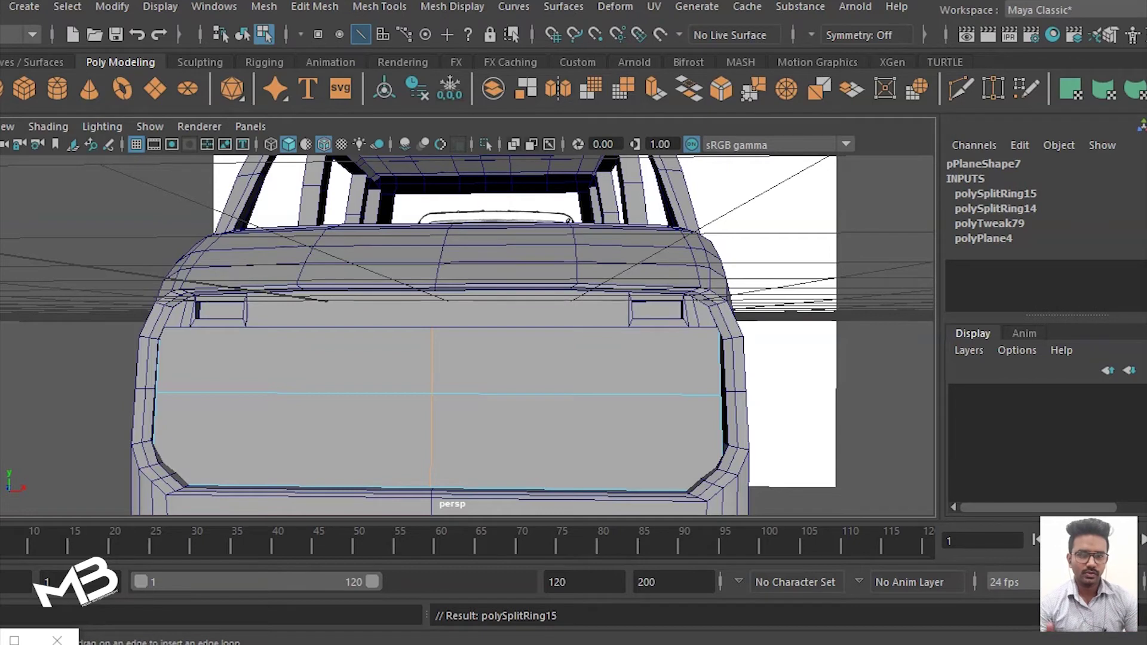
Step: Bevel pPlane7's centre vertical loop and middle horizontal edge at fraction 0.5
key("w")
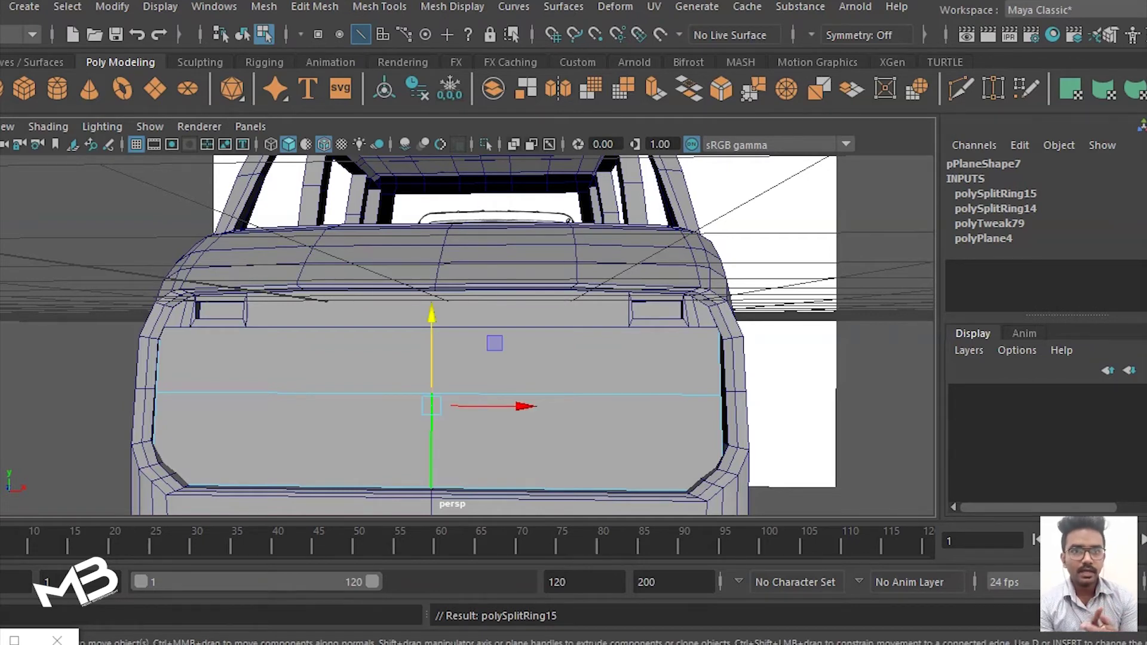
right_click_drag(438, 326, 501, 326, "shift")
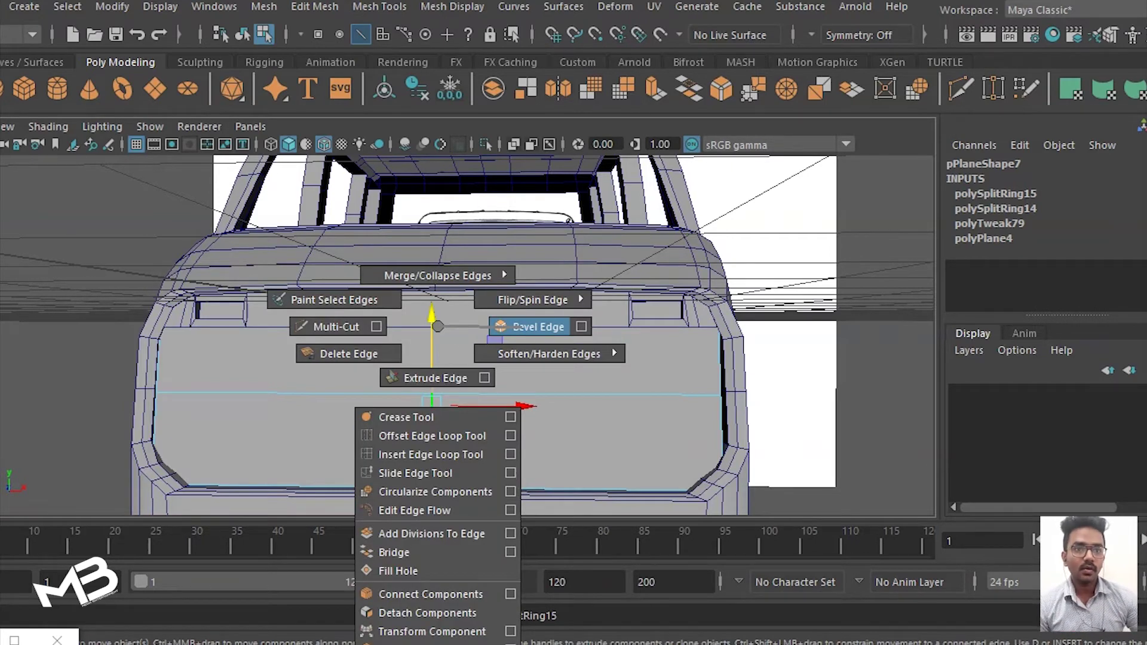
right_click_drag(500, 327, 501, 327, "shift")
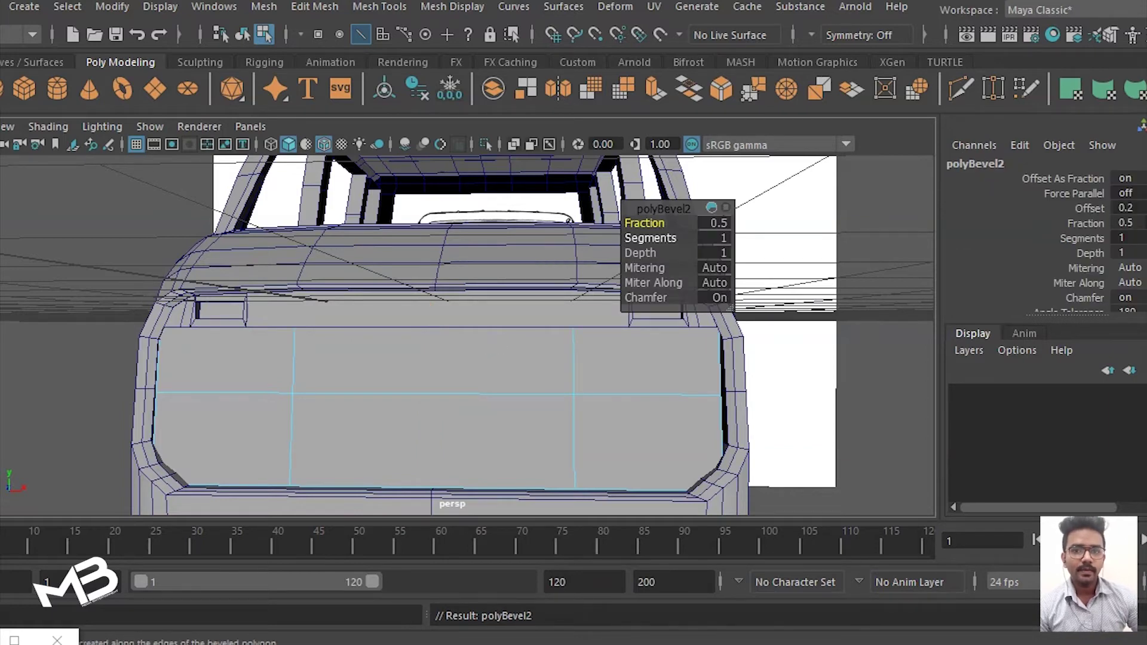
left_click(430, 395)
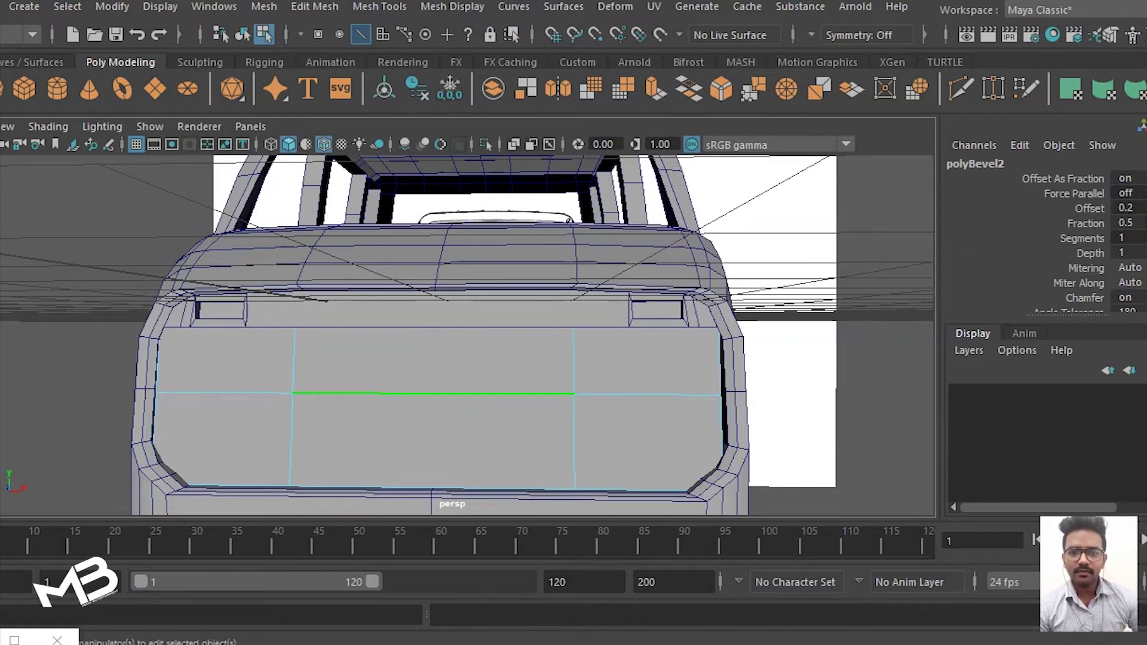
right_click_drag(467, 326, 518, 327, "shift")
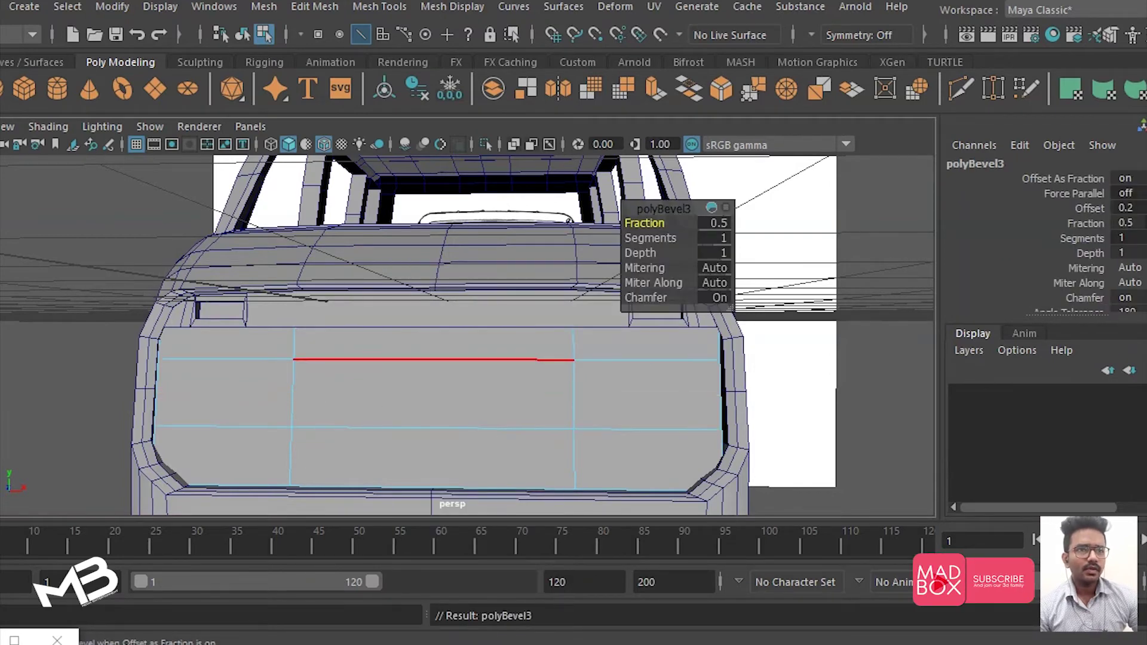
left_click(431, 428)
Step: Drop the panel's lower horizontal edge slightly along Y to heighten the middle band
key("w")
left_click_drag(432, 358, 432, 368)
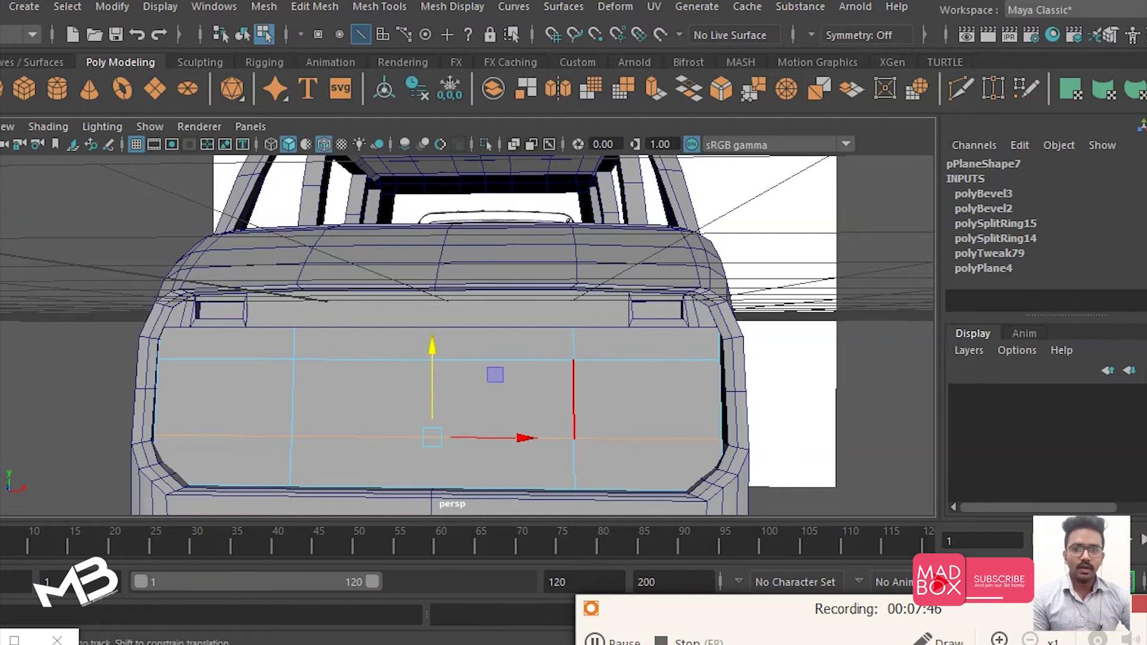
middle_click_drag(573, 382, 550, 363, "alt")
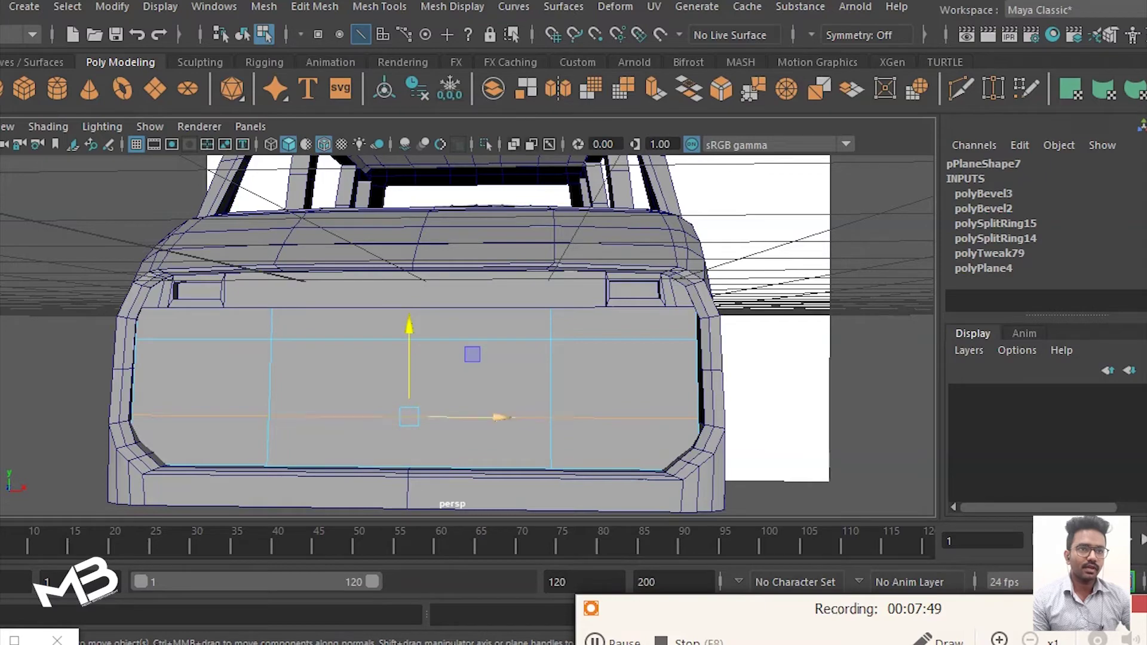
left_click_drag(550, 363, 639, 389, "alt")
right_click_drag(576, 161, 569, 210)
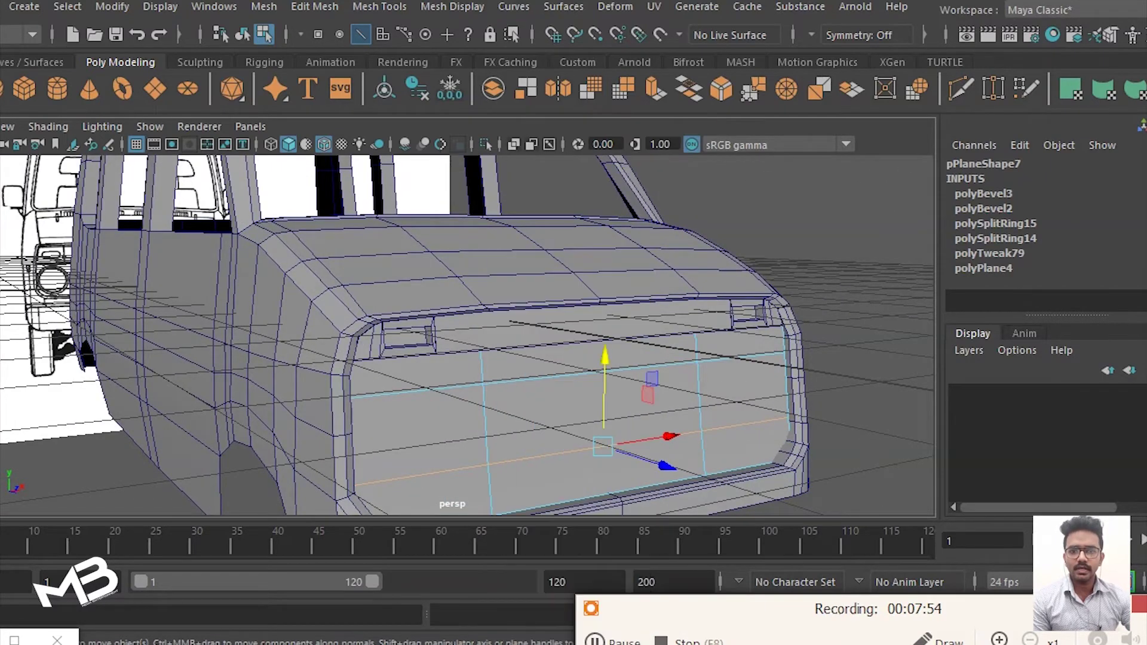
left_click(591, 413)
Step: Extrude pPlane7's middle face and push it inward into the body
key("ctrl+e")
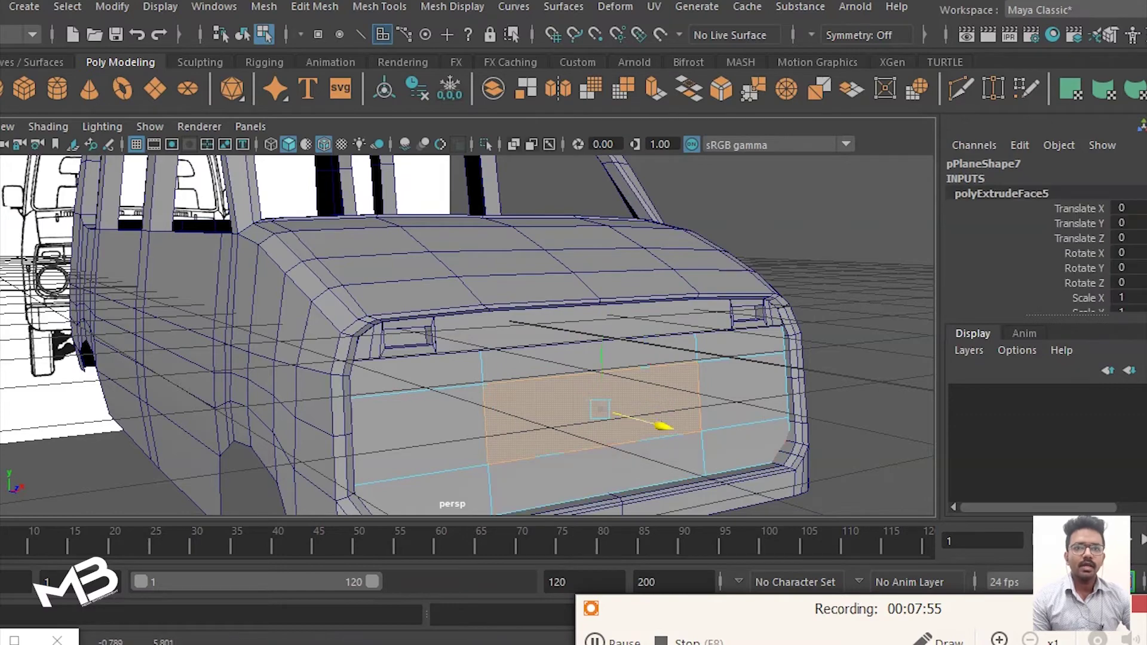
left_click_drag(662, 419, 648, 422)
left_click_drag(538, 334, 430, 335, "alt")
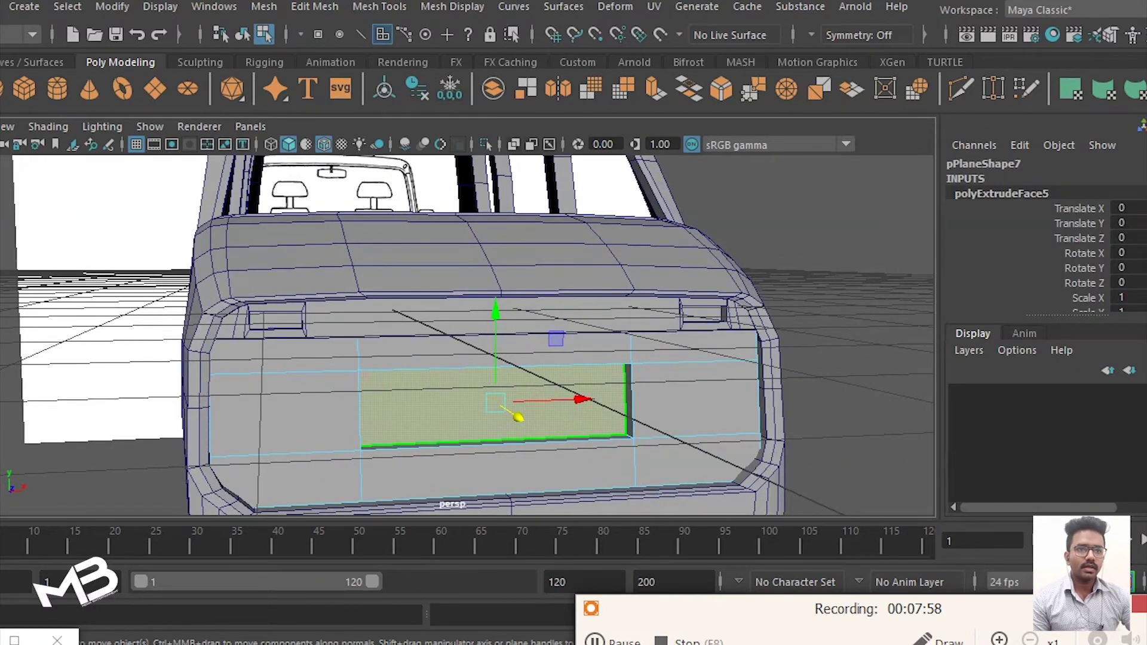
left_click_drag(287, 383, 286, 358, "alt")
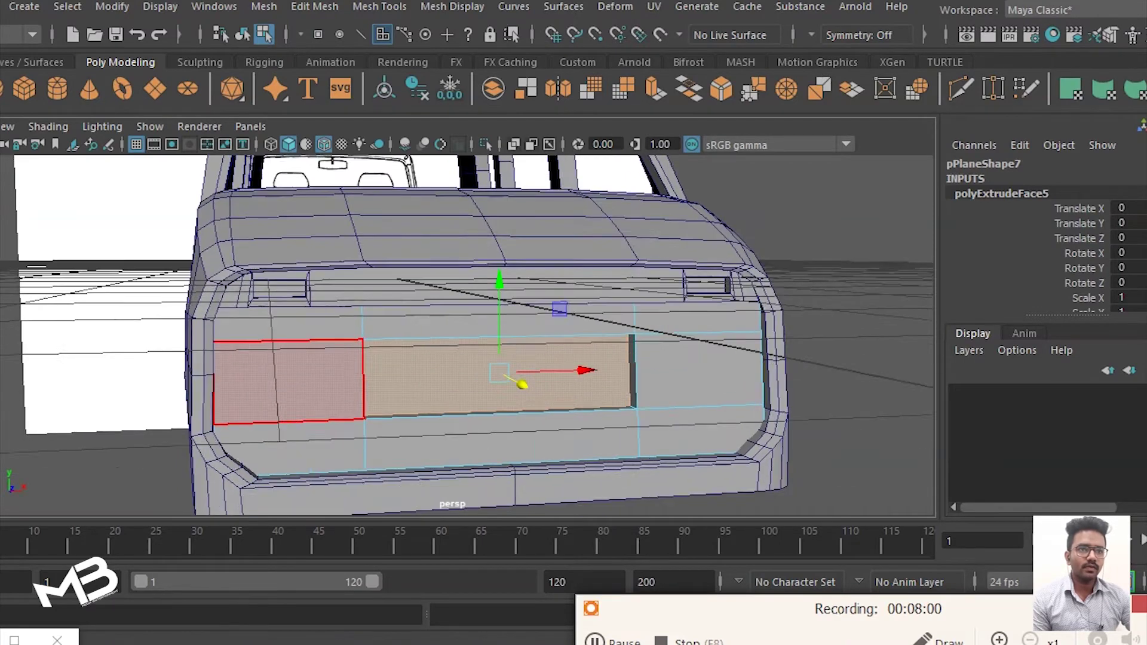
scroll(269, 179, "down", 2)
right_click_drag(269, 179, 352, 133)
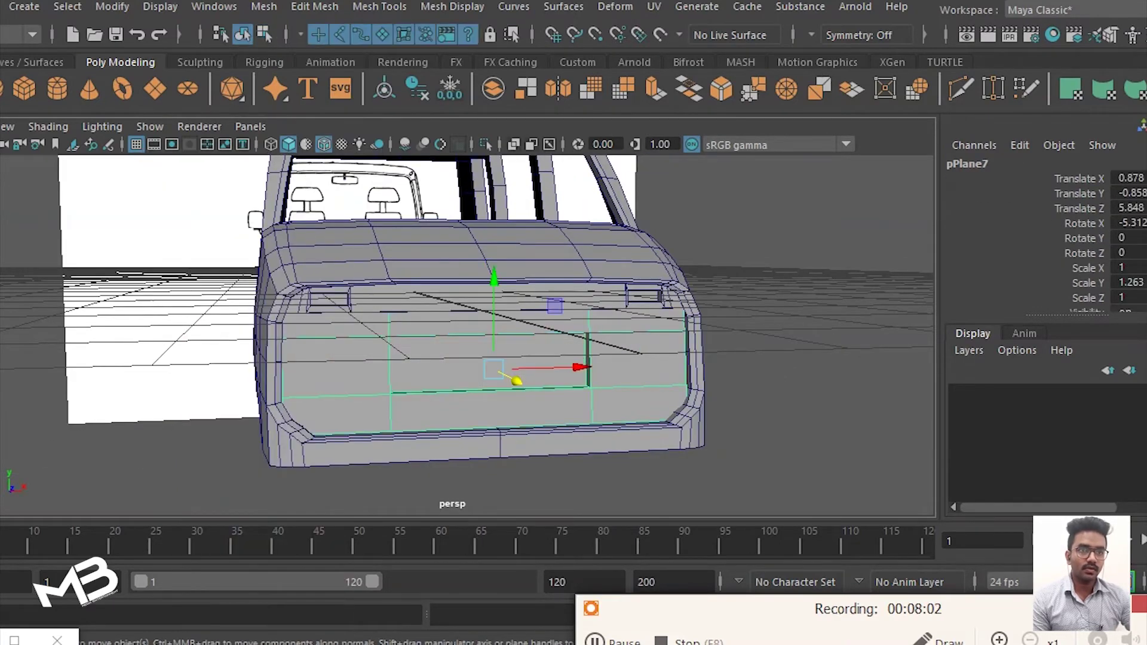
left_click(777, 454)
mouse_move(478, 335)
left_mouse_down("alt")
mouse_move(359, 335)
mouse_move(478, 335)
left_mouse_up("alt")
Step: Spread the panel's left and right edge vertices slightly outward in X
right_click_drag(558, 159, 487, 159)
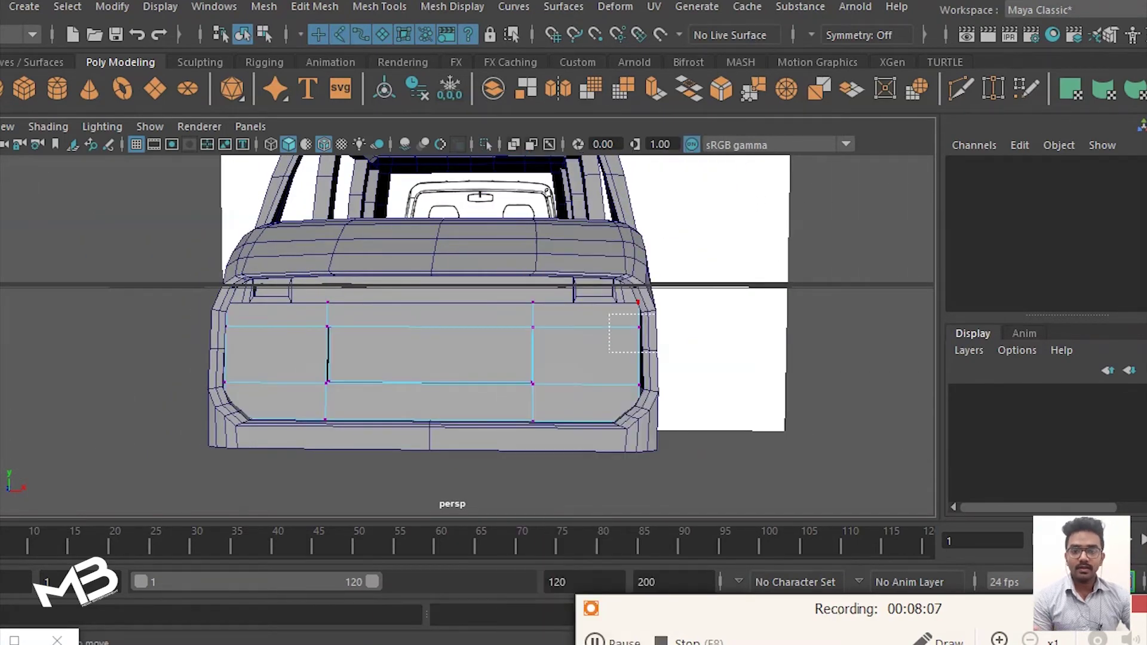
left_click_drag(640, 314, 609, 394)
left_click_drag(730, 357, 733, 357)
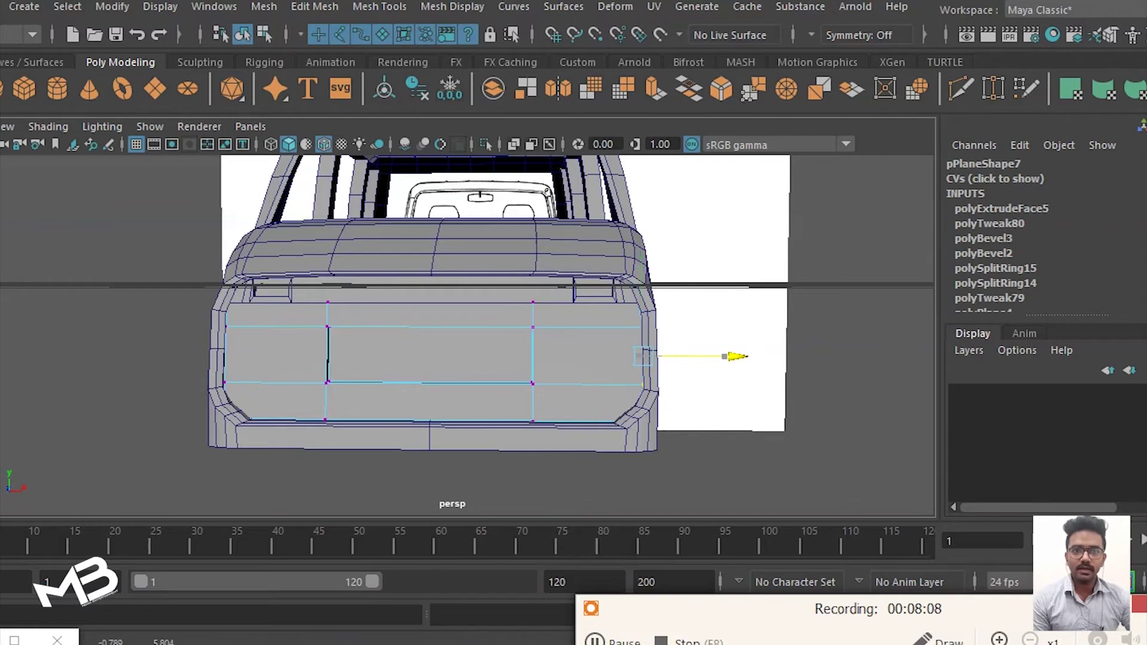
left_click_drag(235, 318, 181, 392)
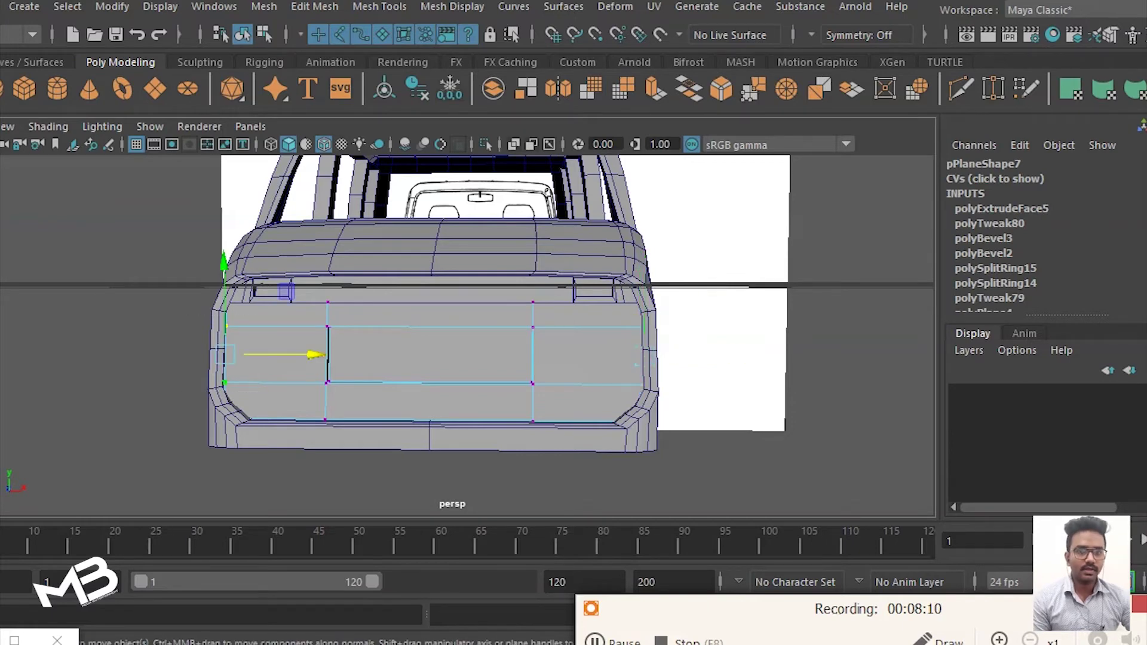
left_click_drag(316, 355, 309, 355)
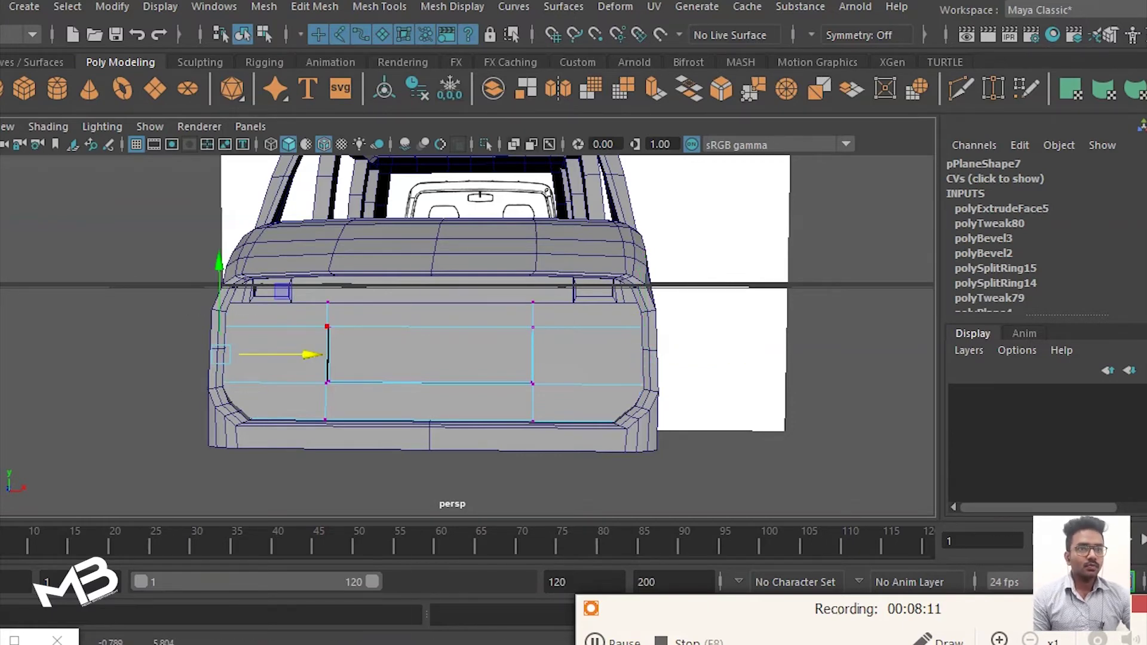
right_click_drag(327, 158, 405, 146)
right_click_drag(327, 164, 410, 126)
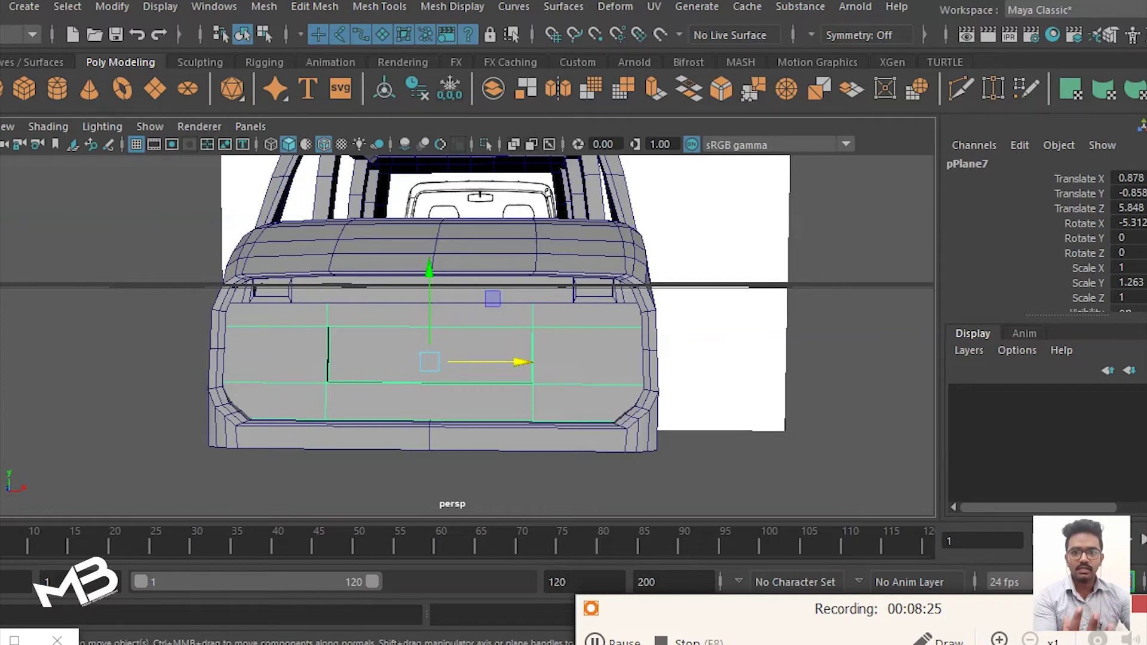
left_click_drag(454, 335, 335, 323, "alt")
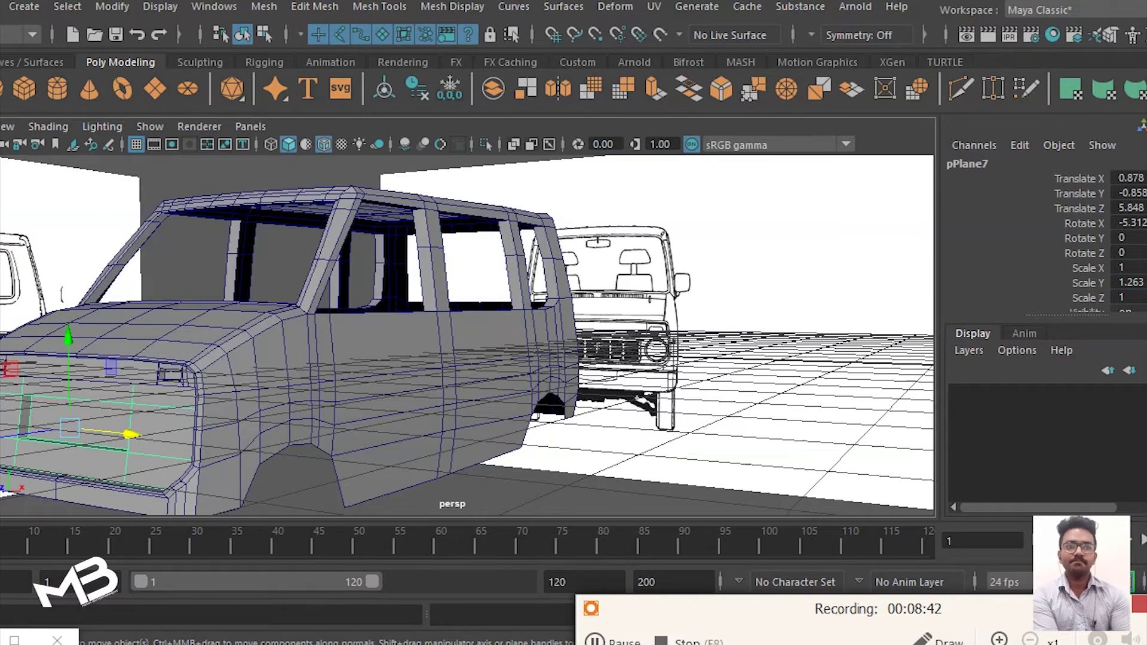
left_click(57, 88)
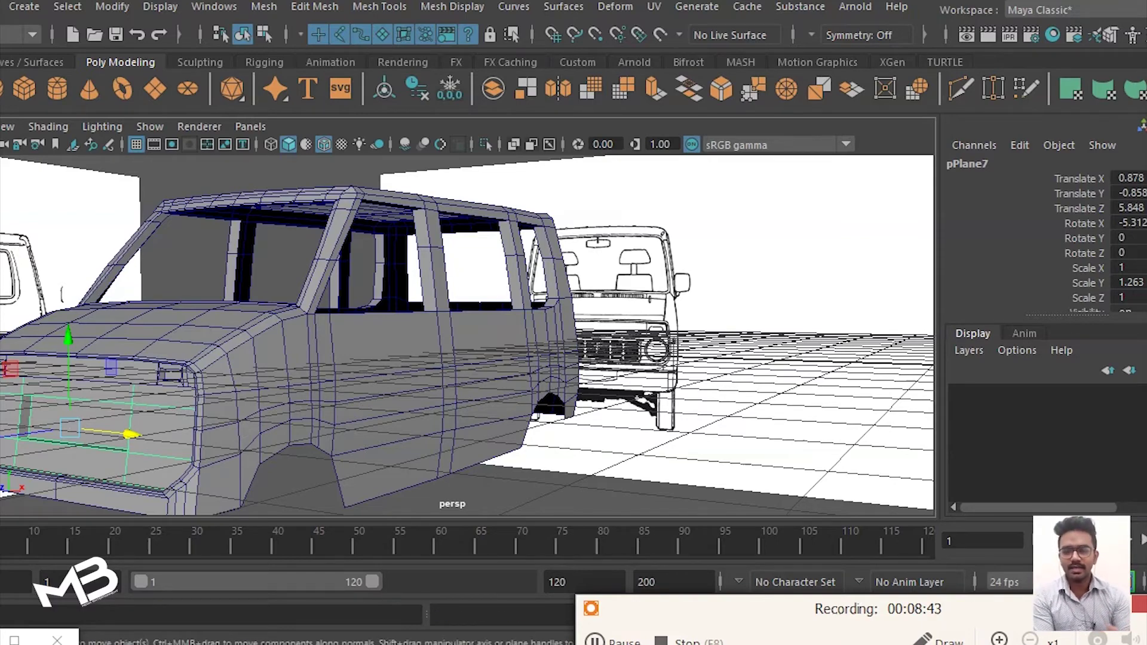
Step: Draw a cylinder over the left headlight in the front view and move it onto the van front
key("space")
key("space")
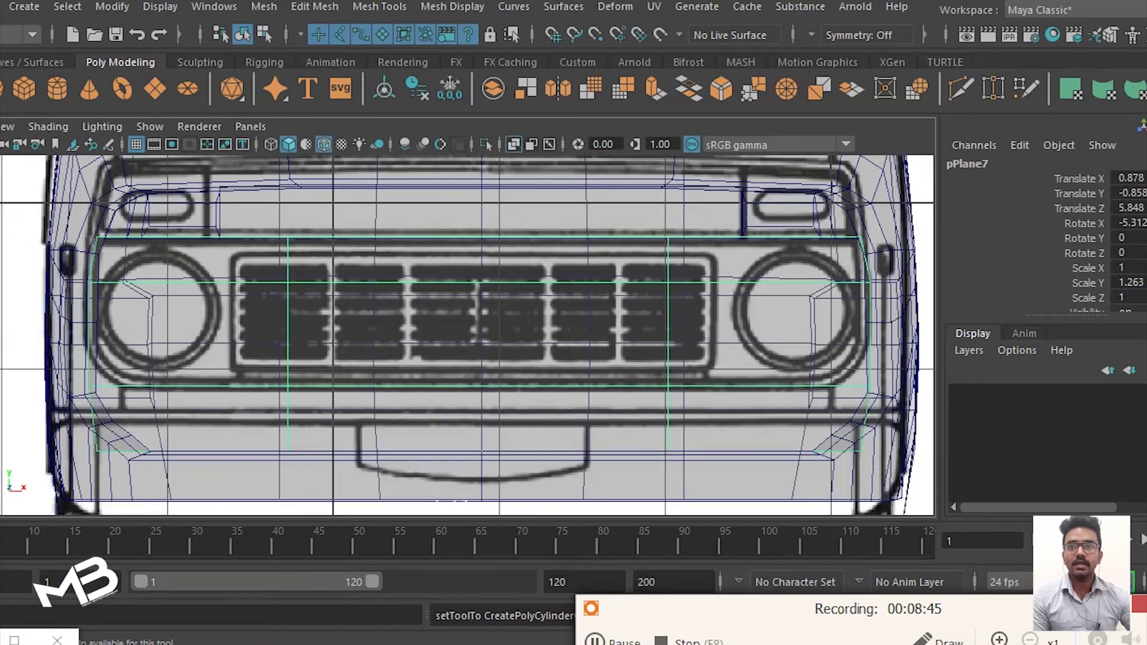
middle_click_drag(418, 329, 502, 323, "alt")
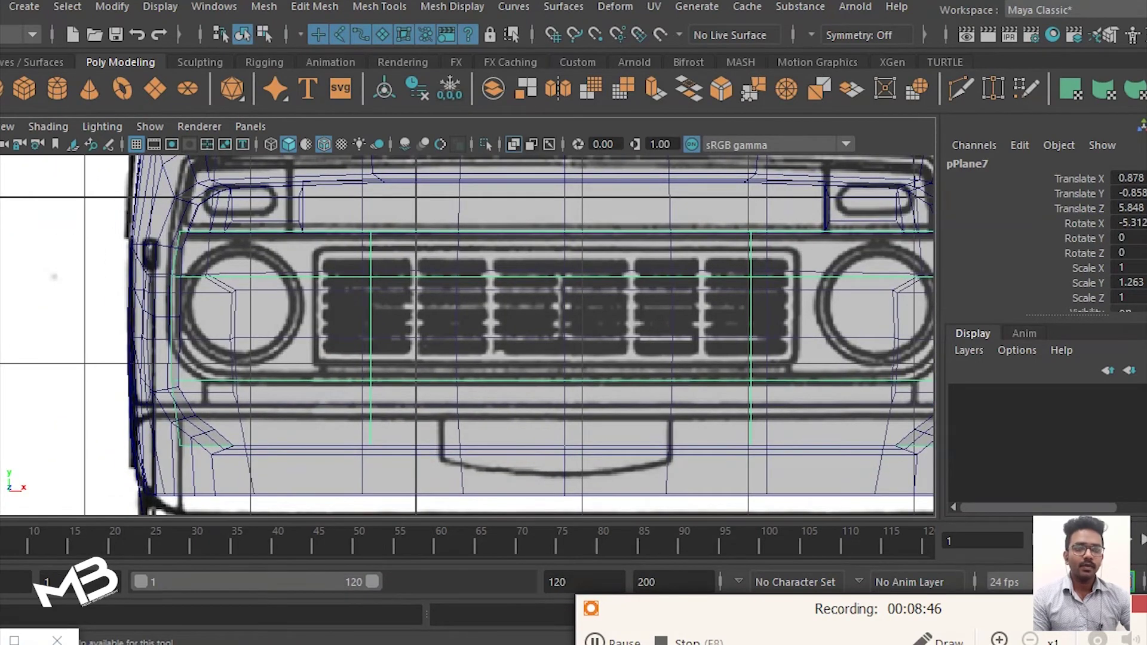
left_click_drag(240, 305, 304, 305)
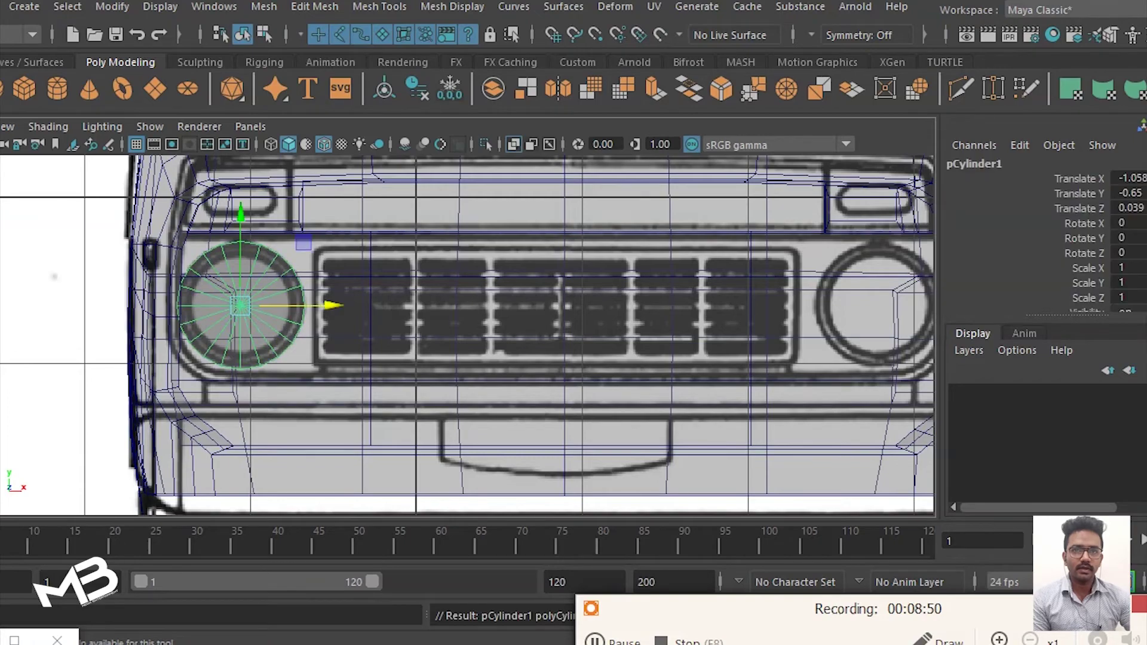
key("space")
key("space")
left_click_drag(466, 335, 526, 334, "alt")
mouse_move(349, 339)
left_mouse_down()
mouse_move(86, 381)
mouse_move(99, 376)
left_mouse_up()
Step: Zoom in and stretch the headlight cylinder along its depth
scroll(99, 365, "up", 2)
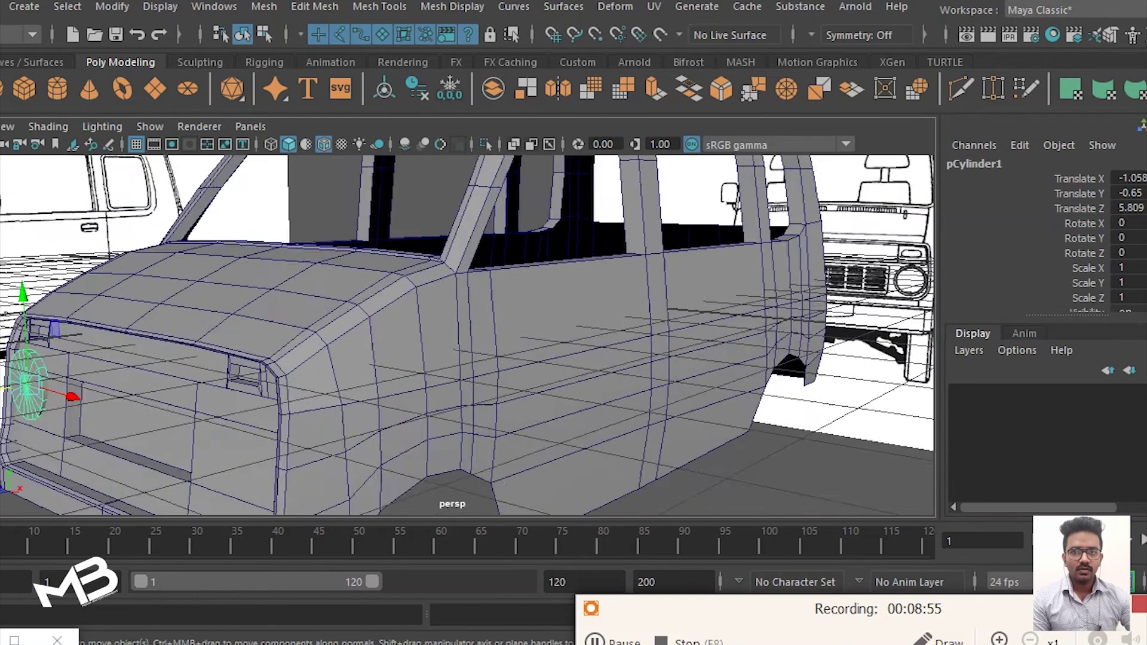
scroll(98, 362, "up", 2)
scroll(98, 356, "up", 2)
scroll(98, 357, "up", 2)
key("r")
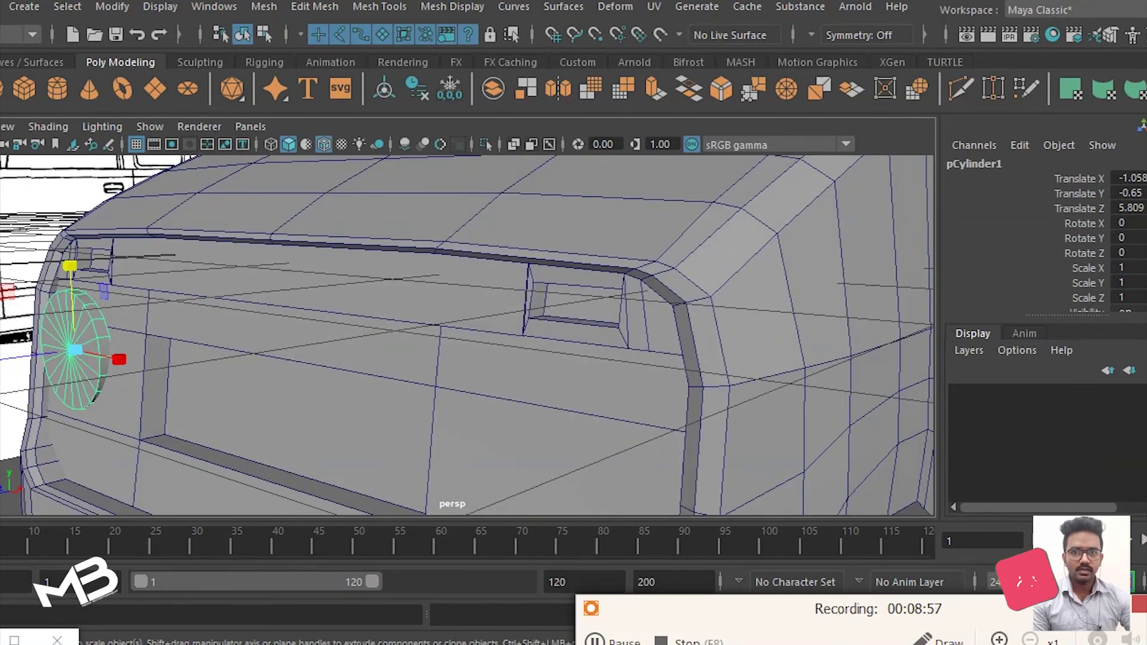
scroll(99, 357, "up", 1)
scroll(99, 357, "up", 1)
mouse_move(66, 358)
left_mouse_down()
mouse_move(18, 363)
mouse_move(69, 357)
left_mouse_up()
key("w")
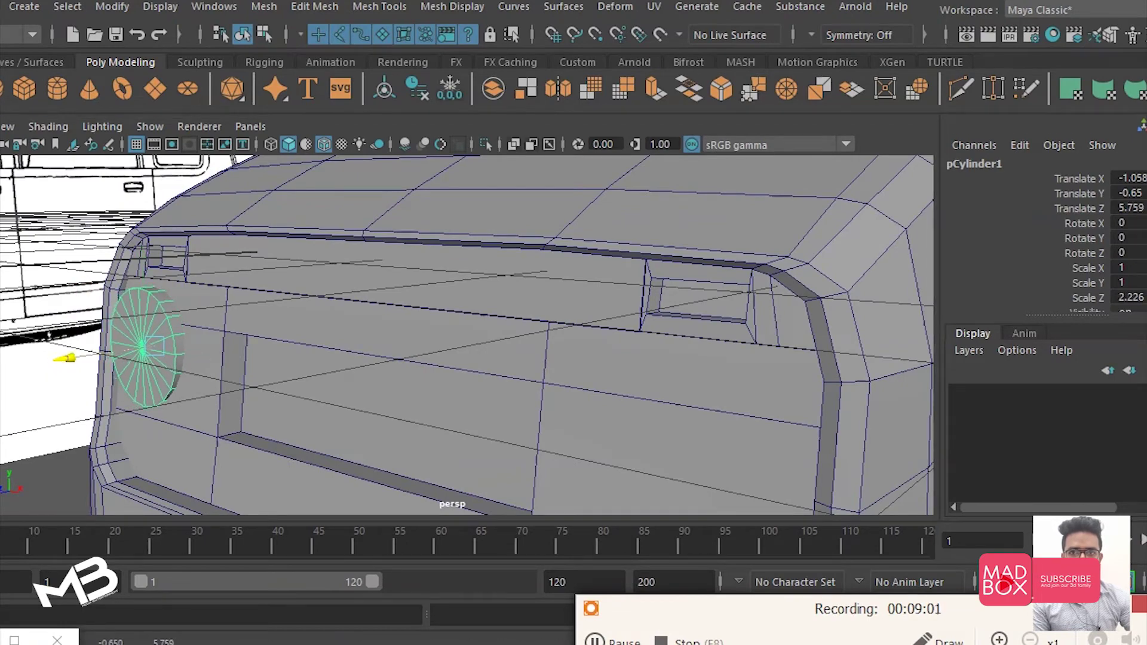
Step: Align the cylinder with the left headlight and set its cap subdivisions to 0
scroll(597, 328, "up", 1)
scroll(466, 334, "down", 2)
mouse_move(418, 334)
left_mouse_down("alt")
mouse_move(478, 335)
mouse_move(449, 350)
left_mouse_up("alt")
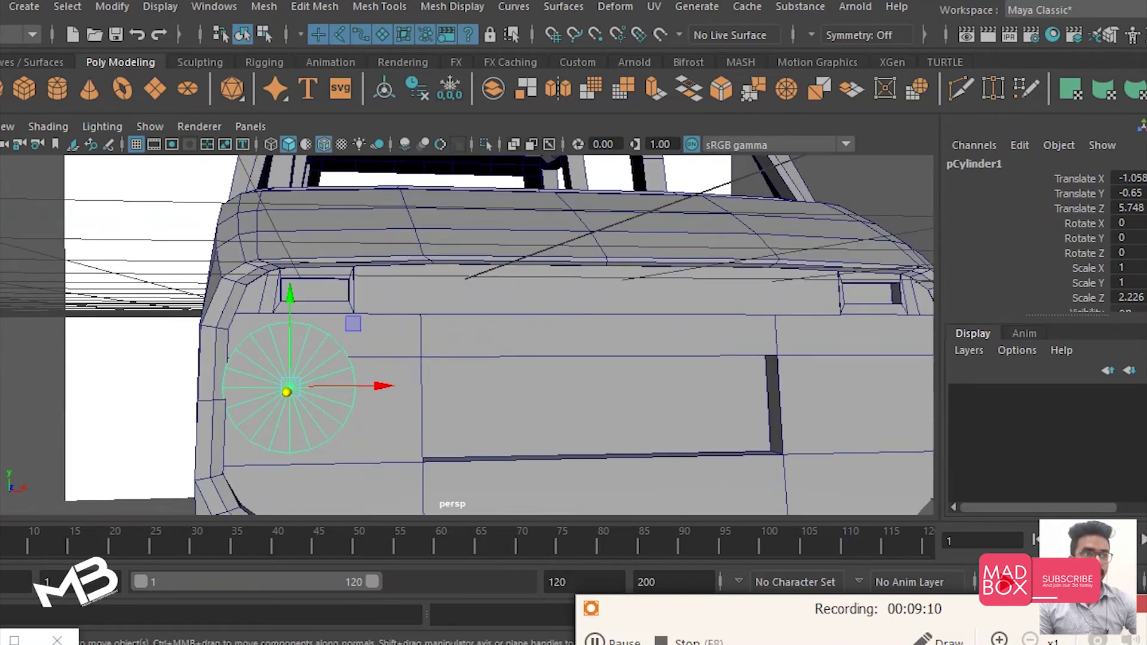
left_click_drag(383, 386, 410, 386)
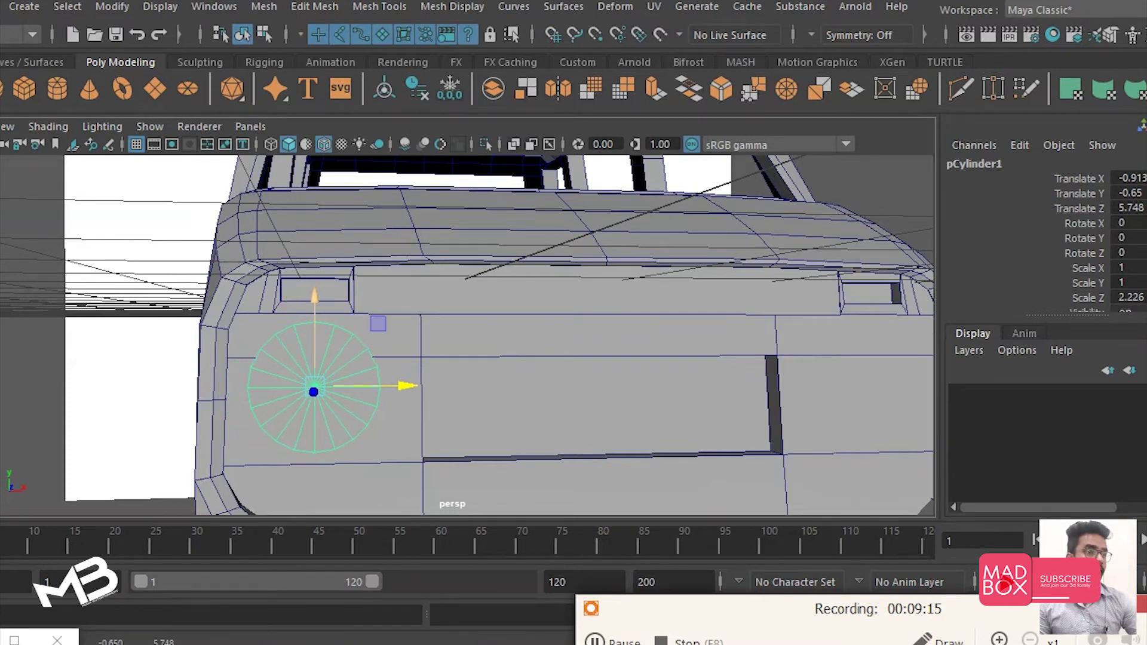
left_click_drag(314, 296, 314, 301)
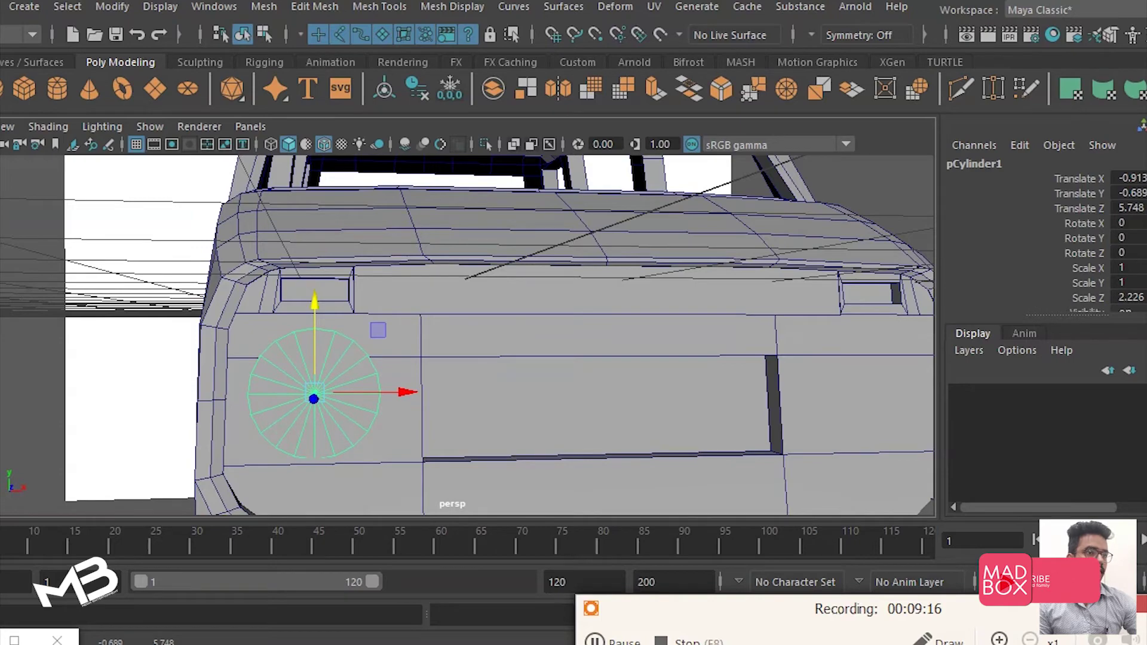
left_click_drag(454, 358, 538, 361, "alt")
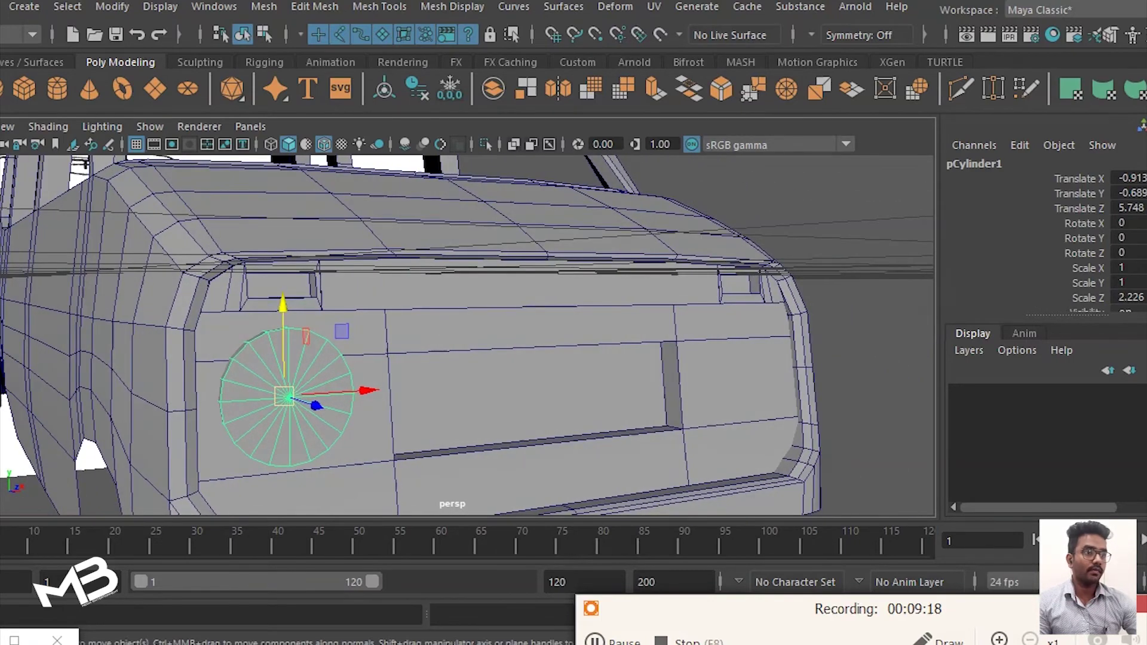
type("0")
key("Return")
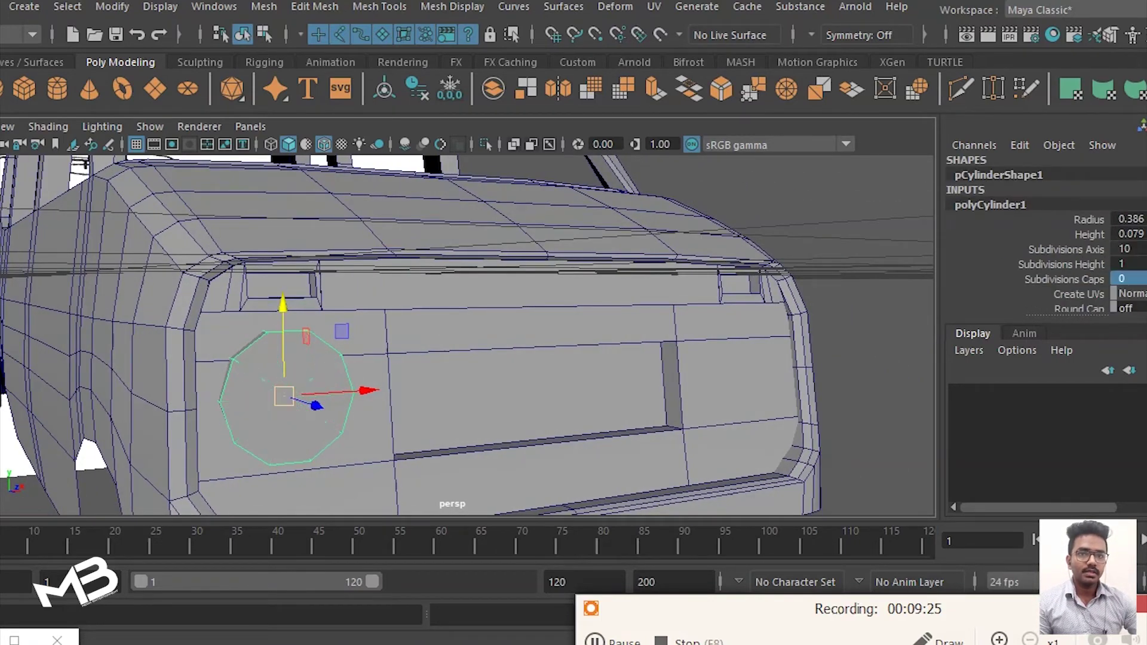
Step: Select the cylinder's front cap face in face mode
left_click_drag(454, 358, 514, 359, "alt")
scroll(466, 335, "up", 3)
left_click_drag(419, 358, 514, 340, "alt")
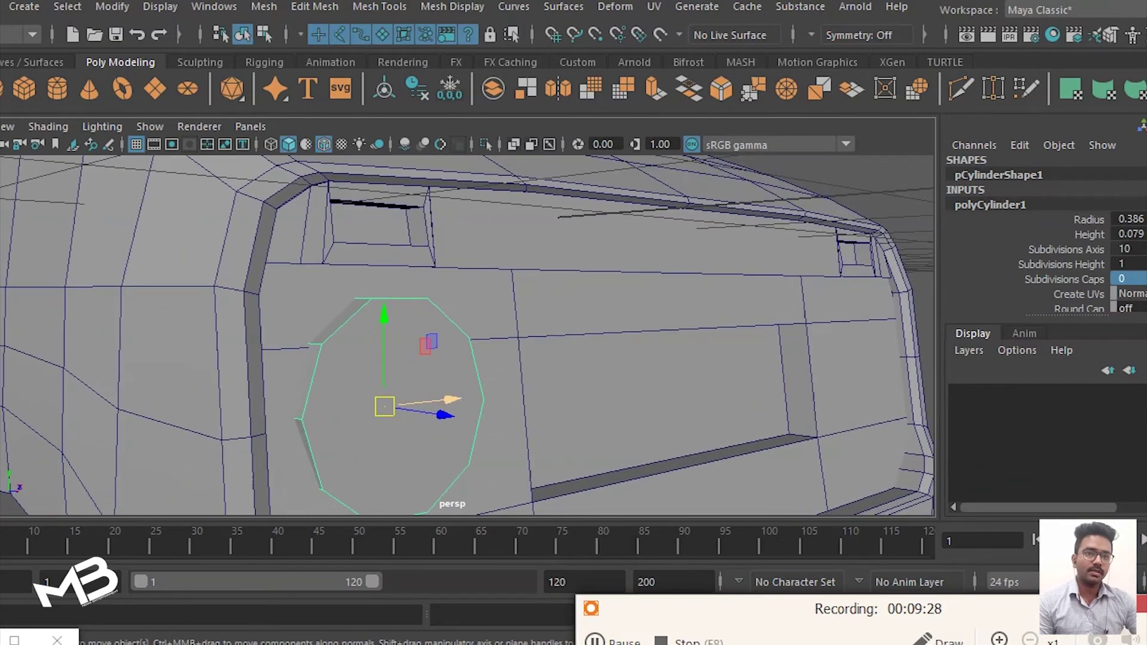
right_click_drag(438, 159, 438, 209)
left_click(388, 418)
key("r")
Step: Extrude the cap face repeatedly, scaling it inward and pushing it in to form rim rings
key("w")
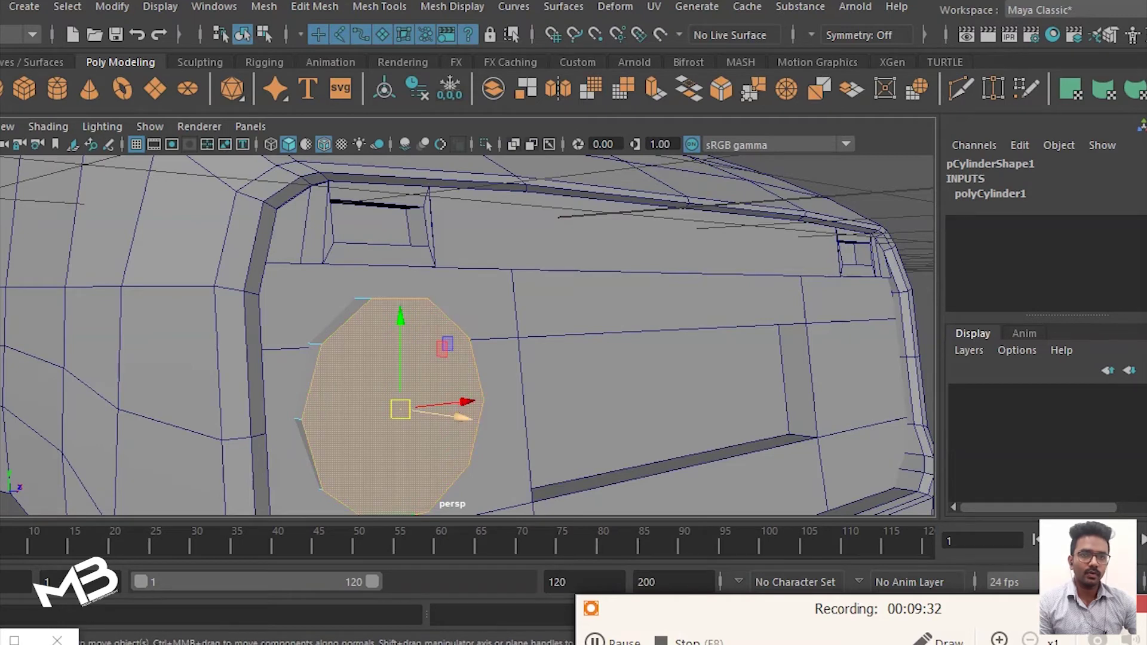
key("ctrl+e")
left_click(454, 345)
left_click_drag(408, 410, 394, 410)
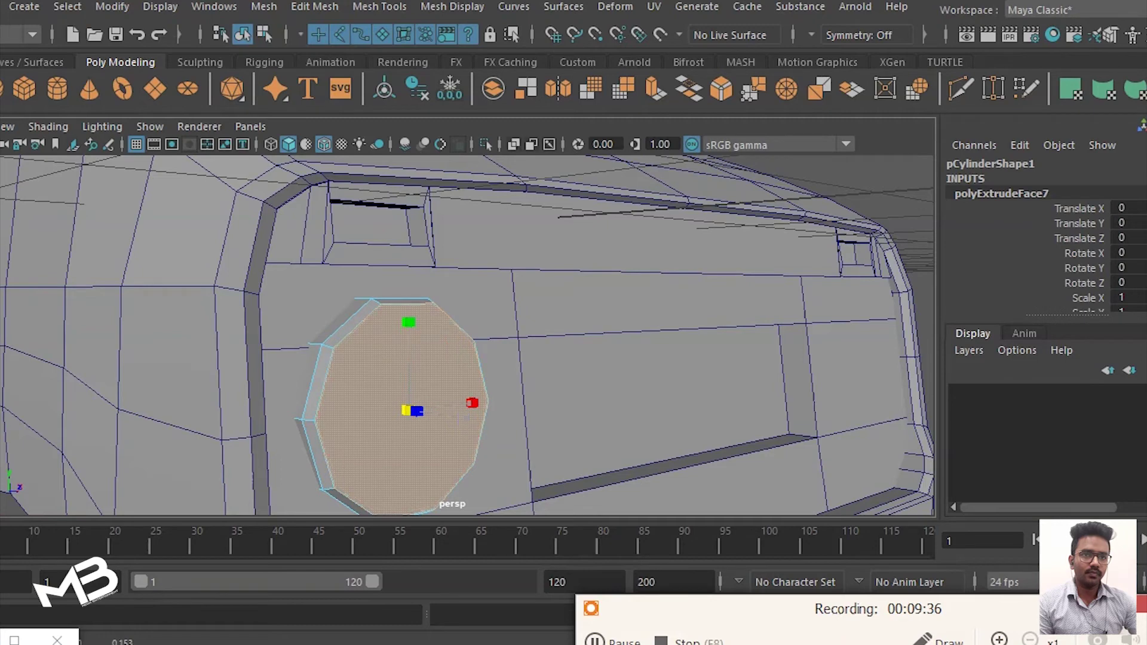
key("ctrl+e")
key("ctrl+e")
key("ctrl+e")
left_click_drag(468, 418, 459, 417)
key("ctrl+e")
Step: Return to object mode and isolate the cylinder
right_click_drag(448, 155, 490, 129)
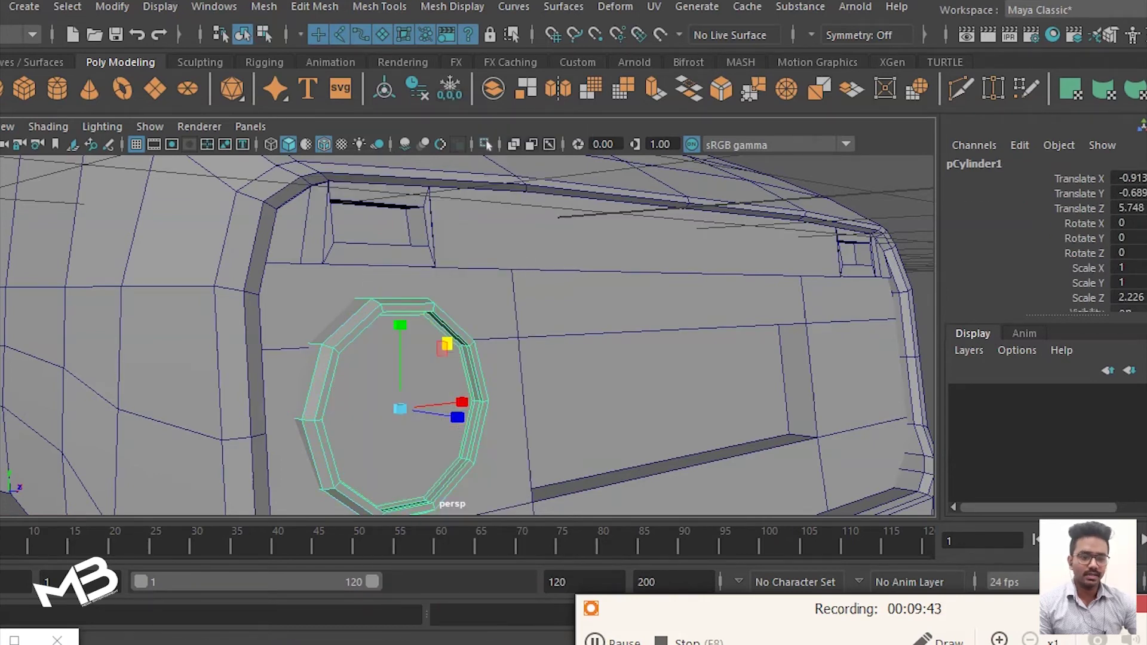
key("ctrl+1")
left_click_drag(418, 359, 538, 358, "alt")
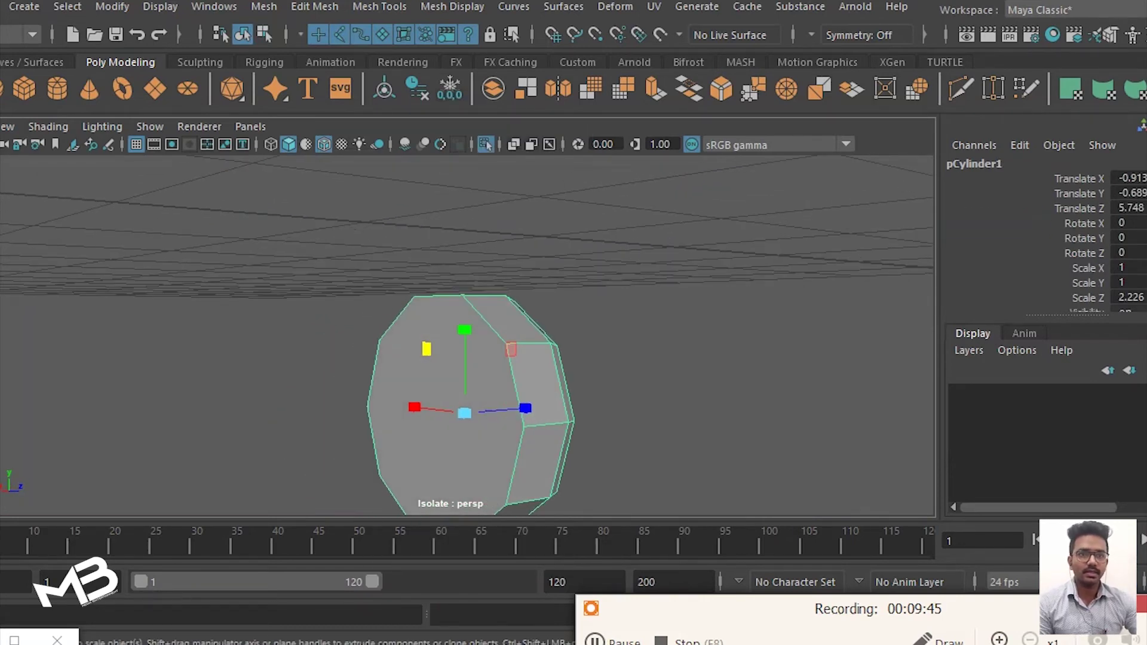
Step: Delete the cylinder's front face to open the headlight ring
right_click_drag(431, 159, 430, 209)
left_click(448, 394)
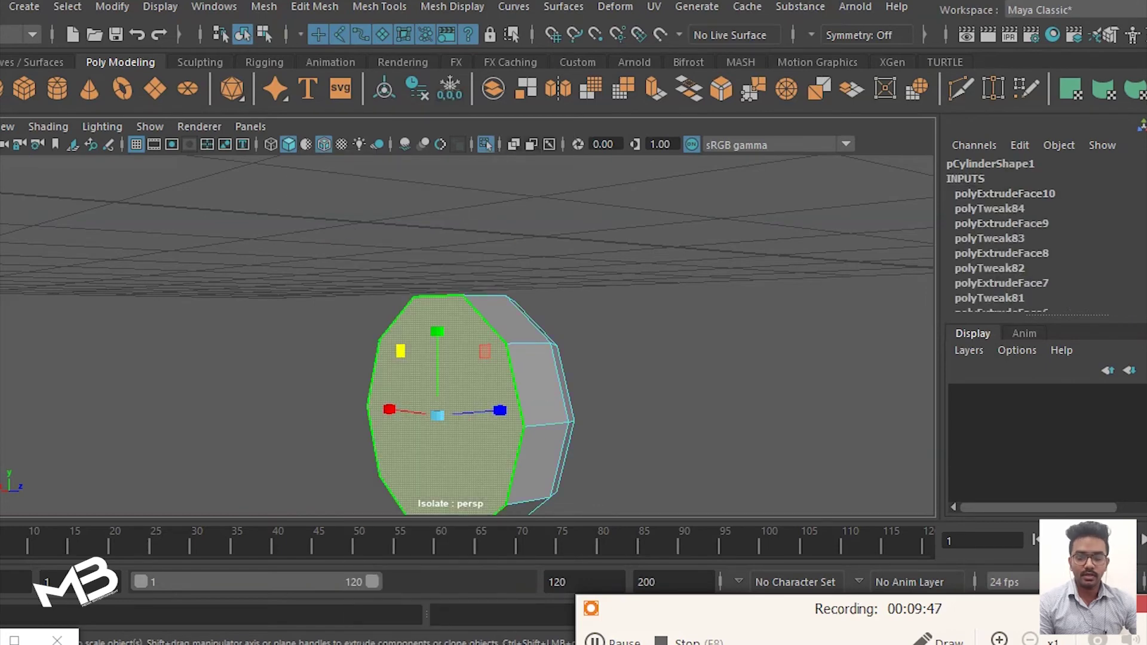
key("Delete")
left_click_drag(418, 359, 490, 359, "alt")
Step: Return to object mode with faceted display, exit isolation and zoom out to the whole van
mouse_move(367, 159)
right_mouse_down()
mouse_move(459, 132)
mouse_move(488, 145)
right_mouse_up()
key("r")
key("1")
right_click_drag(456, 156, 456, 157)
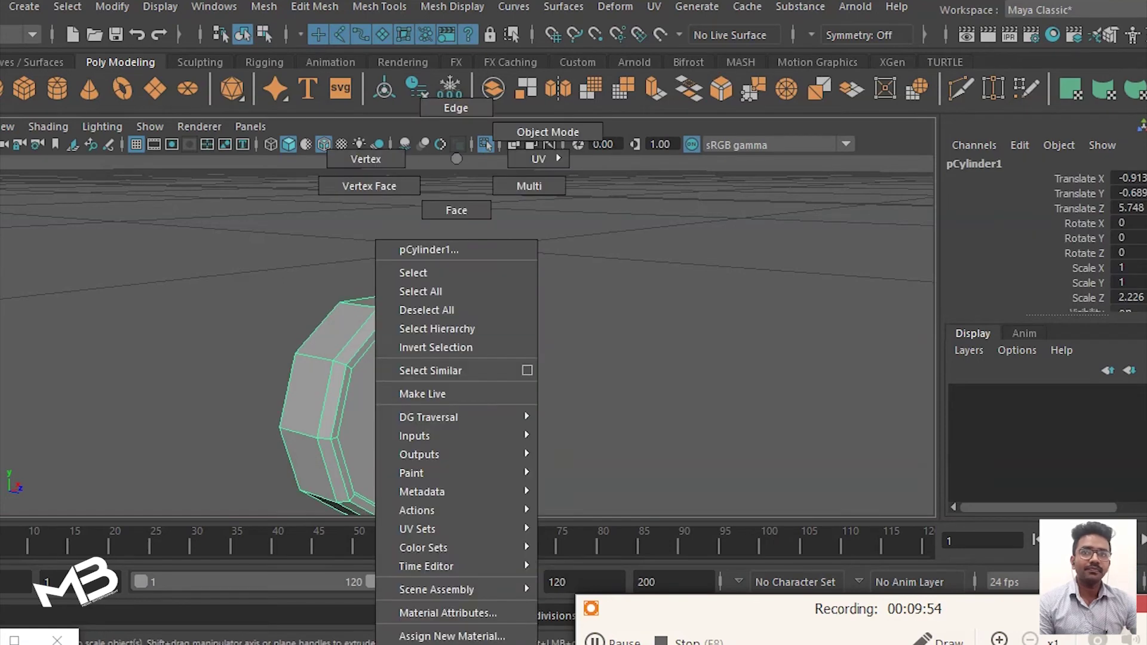
left_click(382, 389)
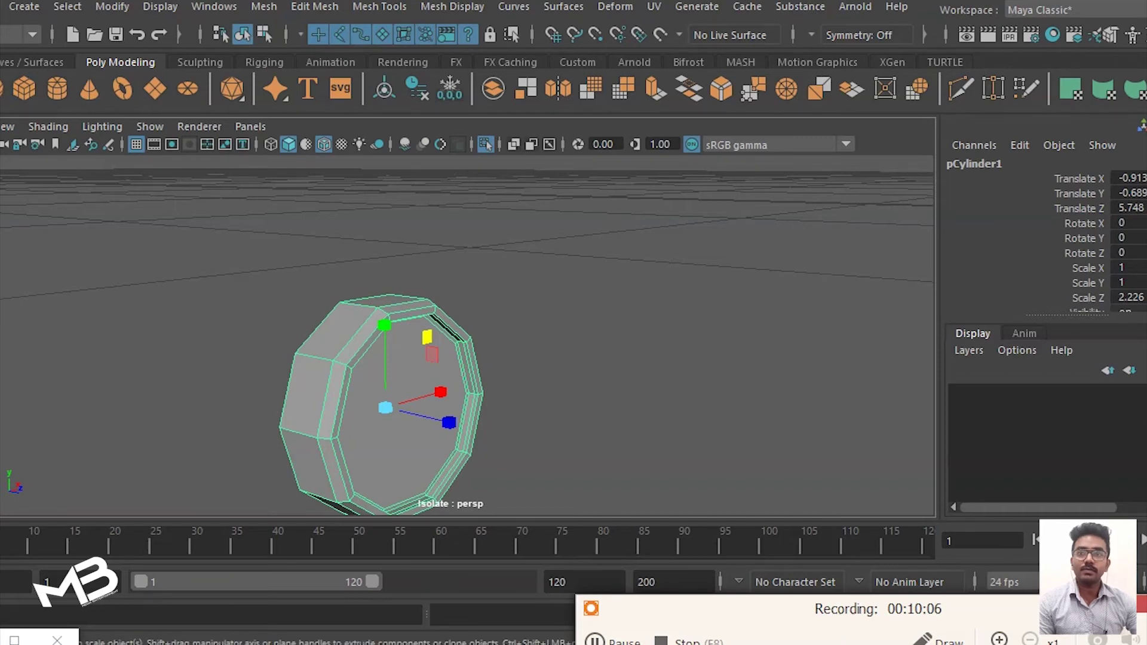
left_click(485, 144)
key("q")
scroll(467, 335, "down", 5)
scroll(466, 335, "down", 5)
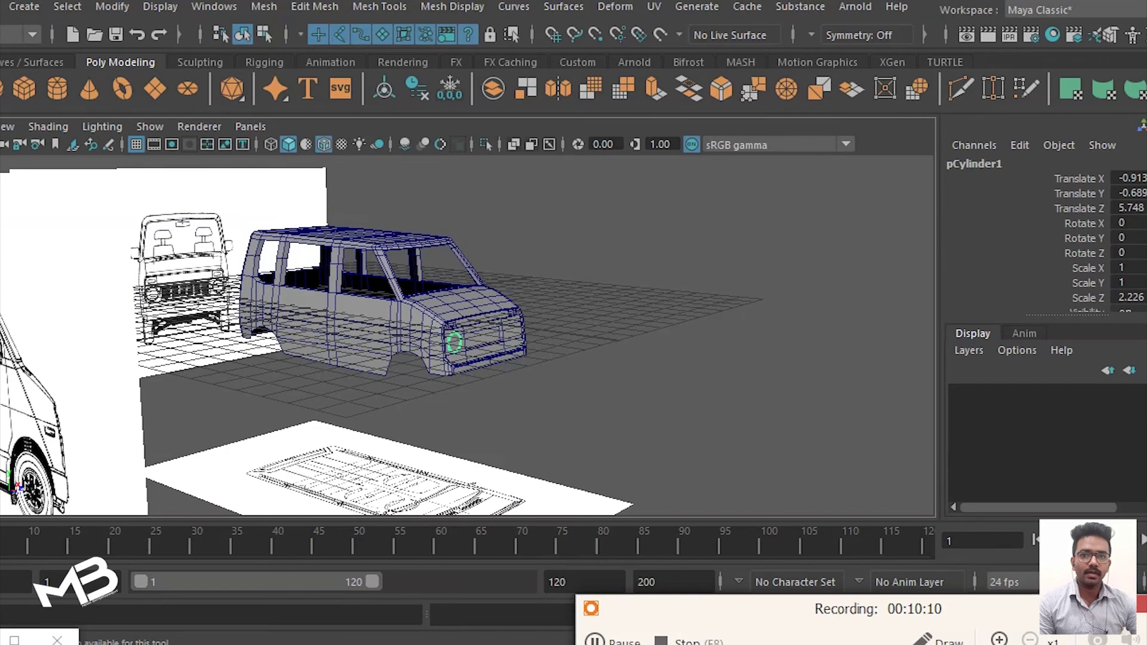
Step: Draw a polygon sphere from the left headlight's centre in the front view
scroll(405, 376, "down", 3)
key("space")
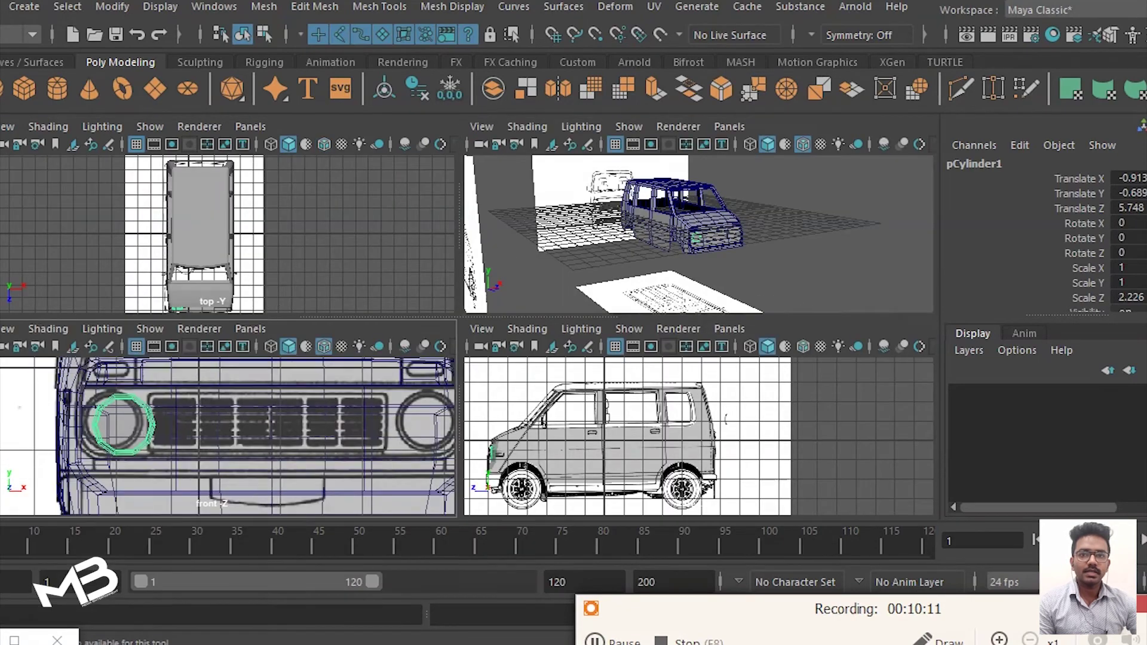
key("space")
scroll(358, 389, "up", 2)
left_click_drag(136, 292, 226, 293)
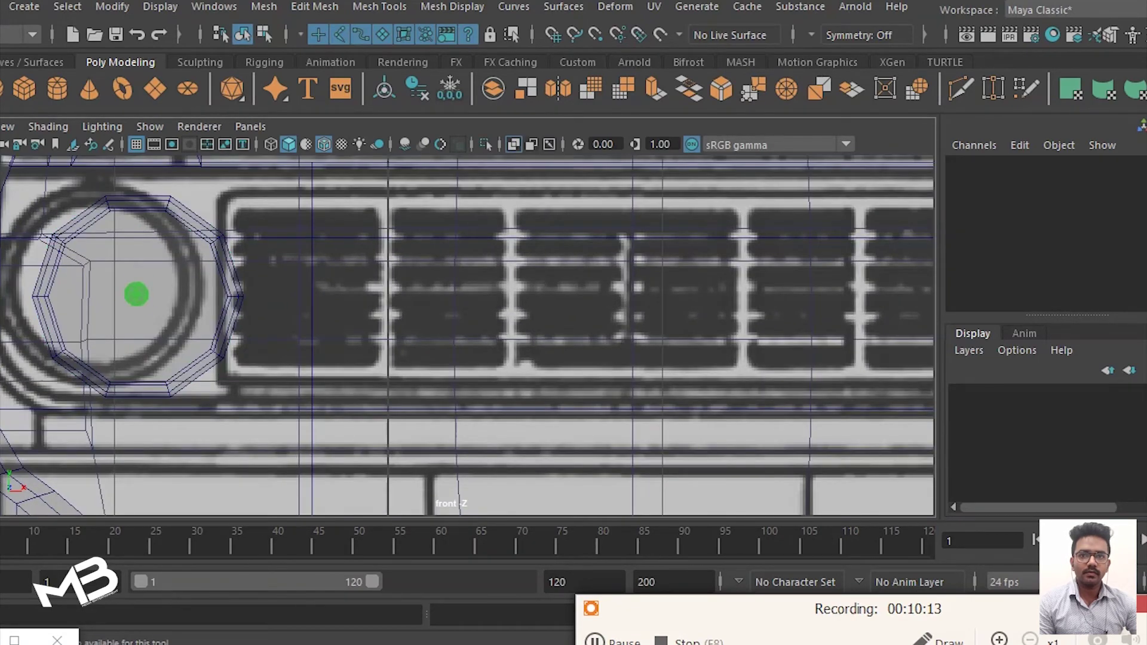
left_click_drag(225, 293, 226, 257)
key("r")
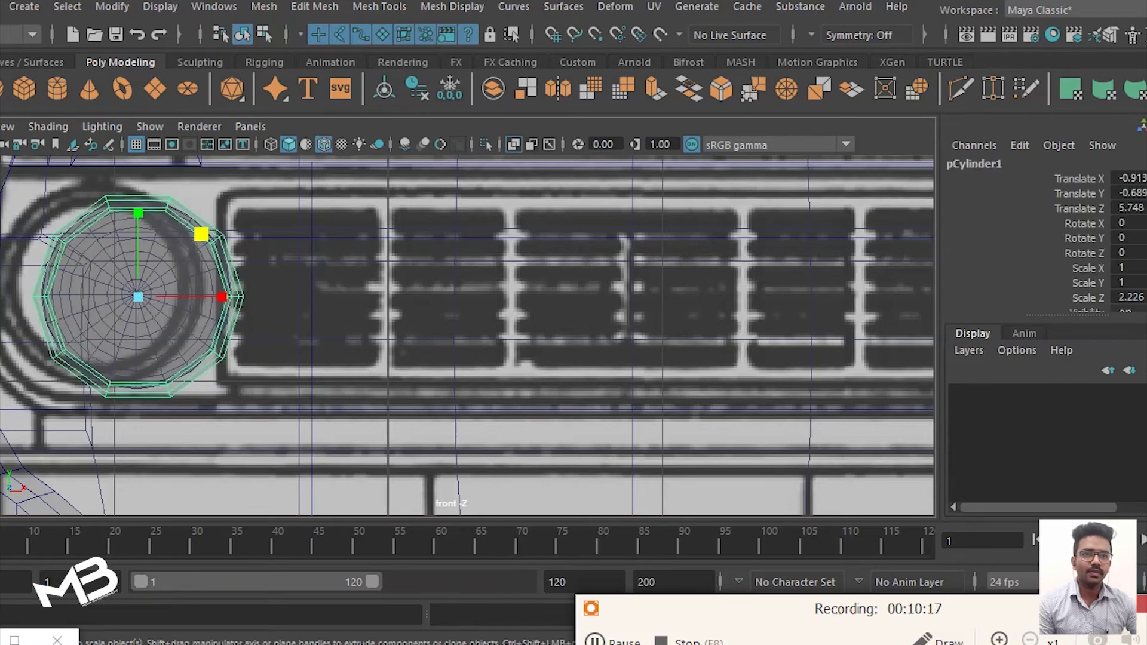
Step: Move the sphere back into the ring and flatten it to Scale Z 0.463
key("space")
key("space")
key("ctrl+z")
key("w")
left_click(455, 342)
left_click_drag(509, 358, 502, 357)
key("f")
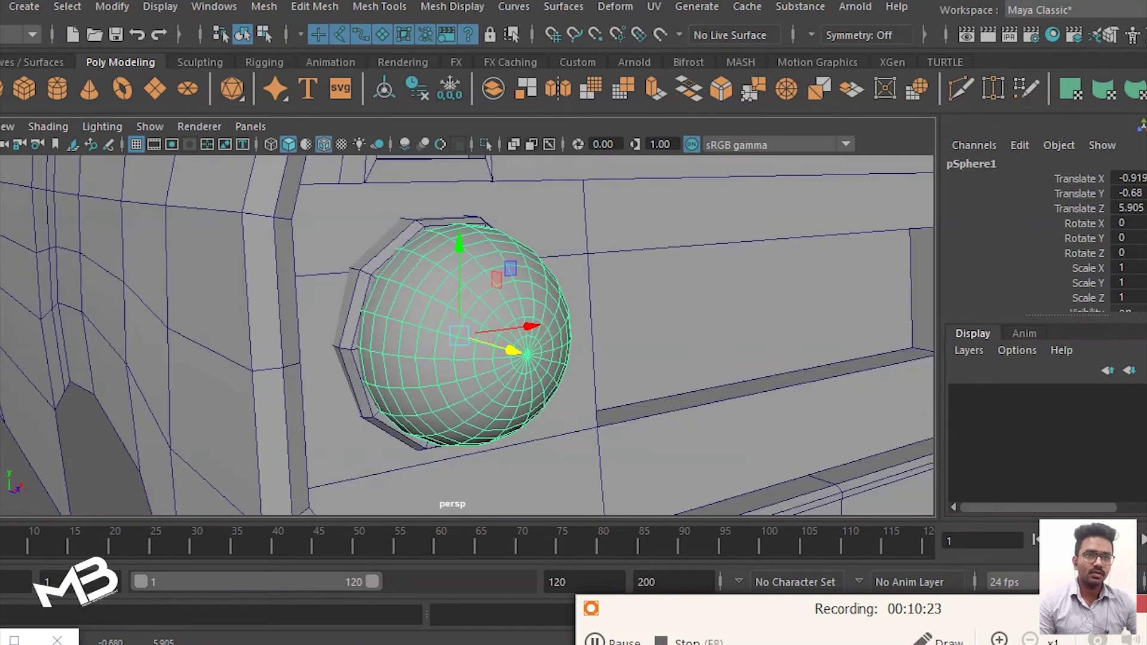
mouse_move(657, 335)
left_mouse_down("alt")
mouse_move(492, 335)
mouse_move(525, 339)
left_mouse_up("alt")
key("r")
key("w")
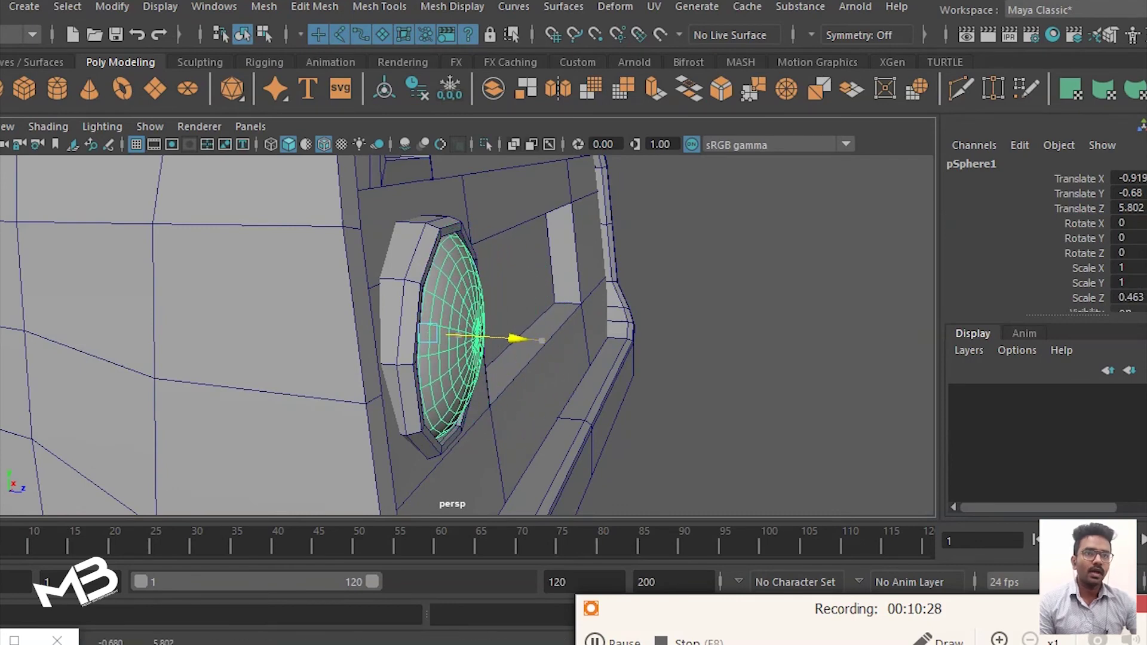
left_click_drag(598, 239, 677, 174, "alt")
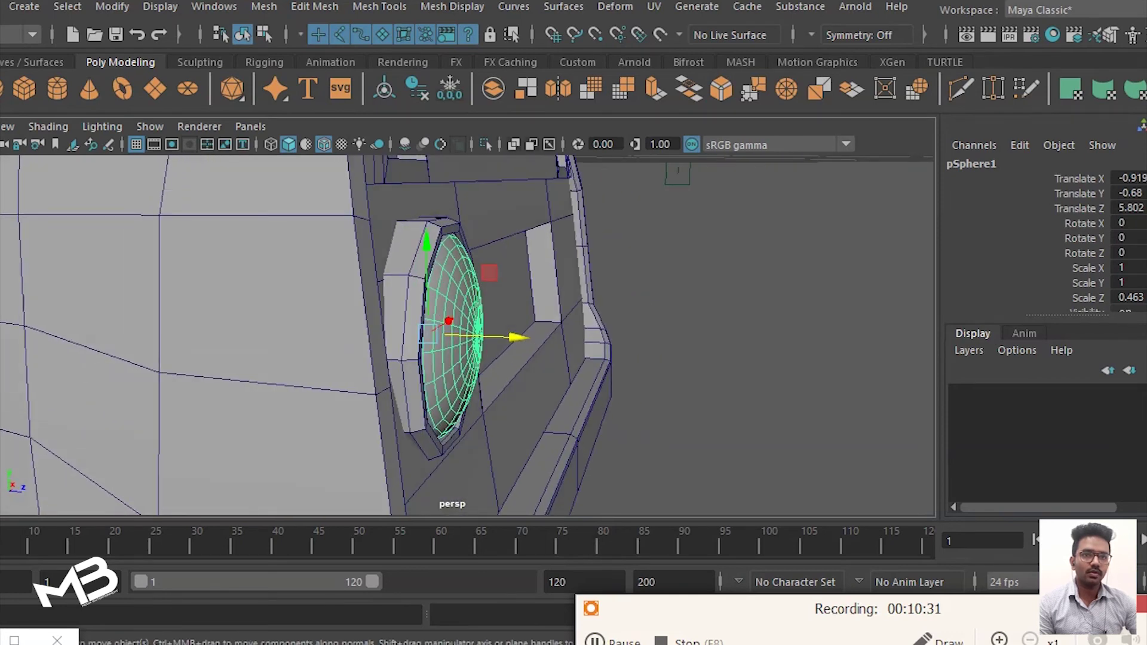
Step: Isolate the sphere and delete half of its faces to leave a half-sphere lens
key("ctrl+1")
left_click_drag(598, 299, 645, 281, "alt")
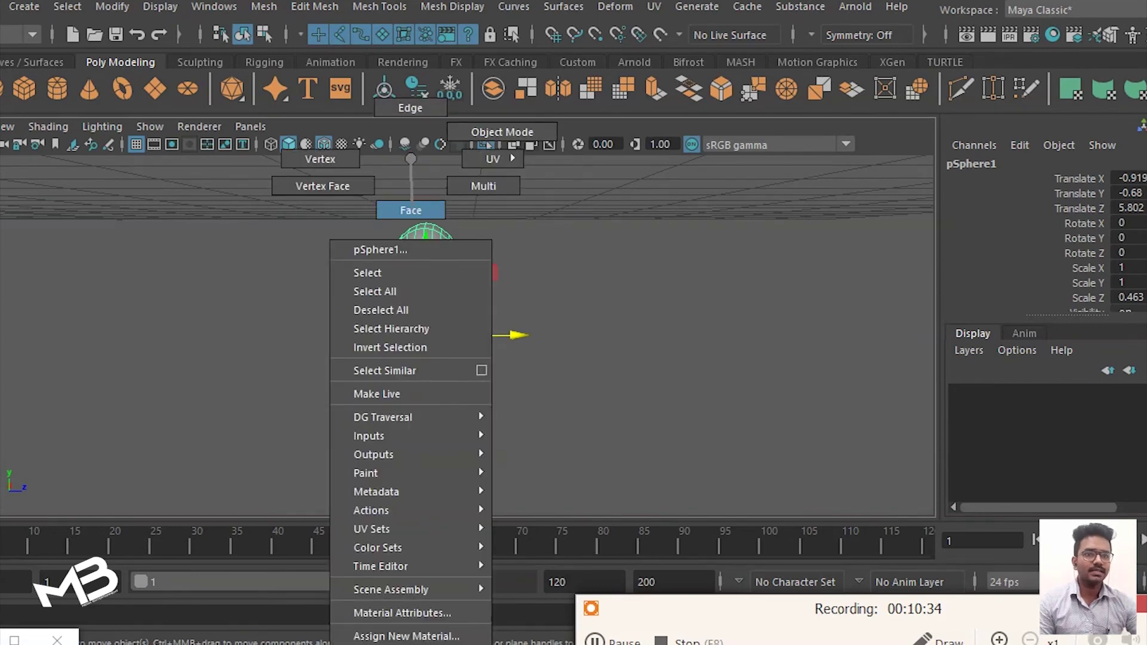
right_click_drag(407, 161, 410, 205)
left_click_drag(336, 201, 427, 480)
key("Delete")
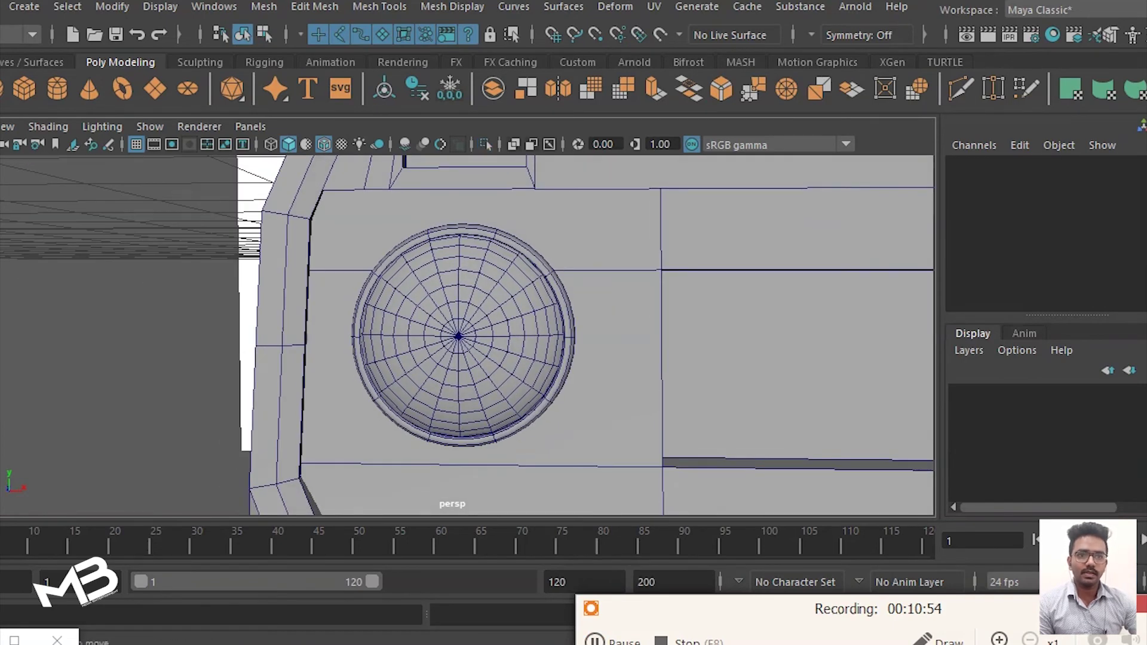
Step: Select the half-sphere lens together with its ring and zoom out to the van front
left_click(526, 334)
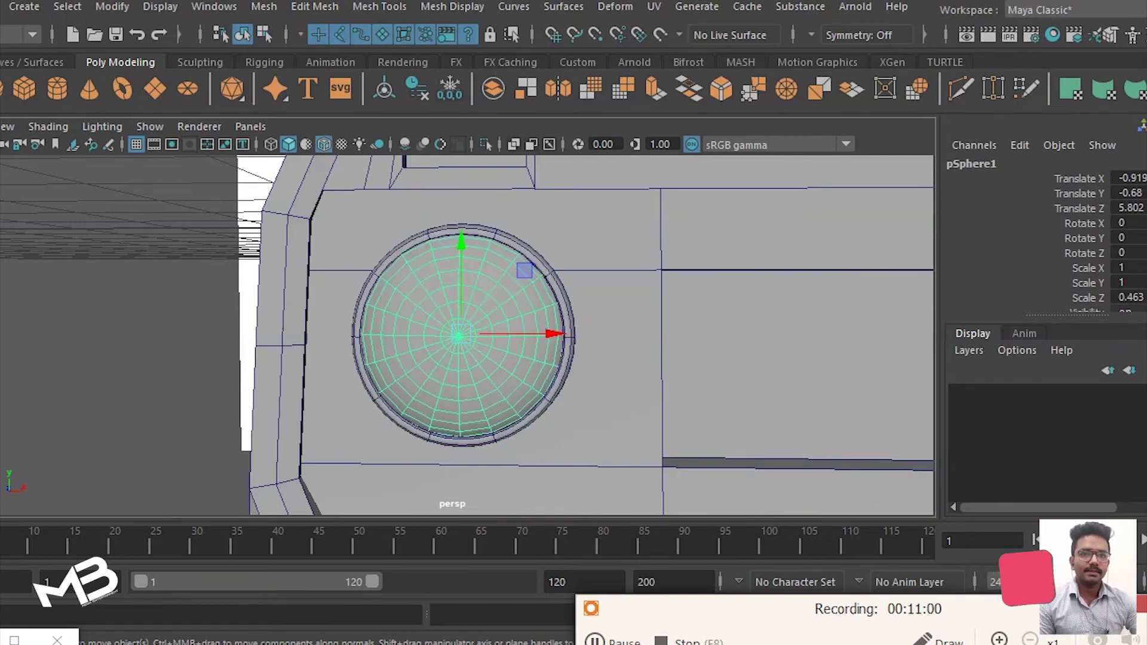
left_click(567, 370, "shift")
middle_click_drag(538, 335, 317, 340, "alt")
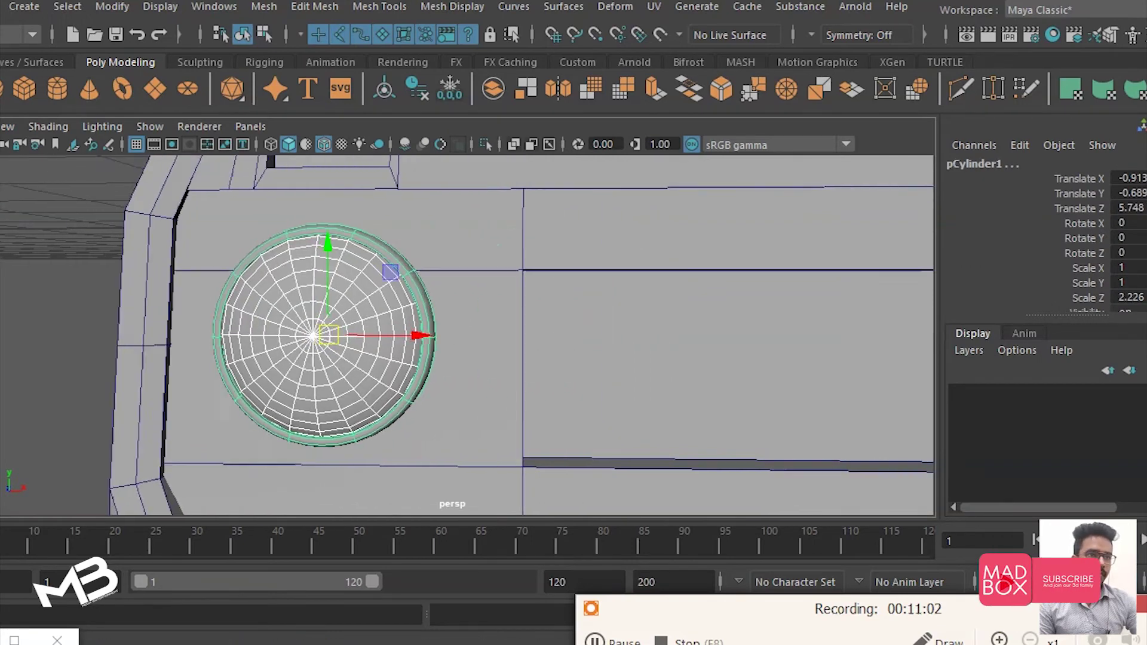
scroll(466, 334, "down", 2)
scroll(466, 335, "down", 3)
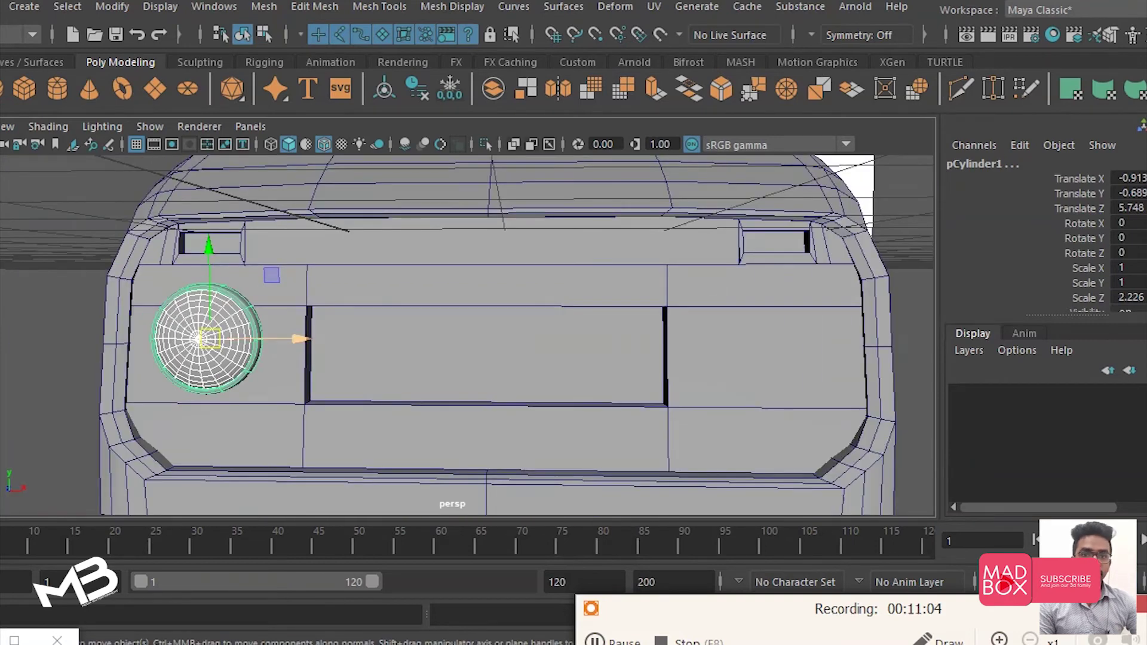
Step: Duplicate the lens and ring and position the copy on the right headlight at X 2.658
key("ctrl+d")
left_click_drag(299, 339, 881, 339)
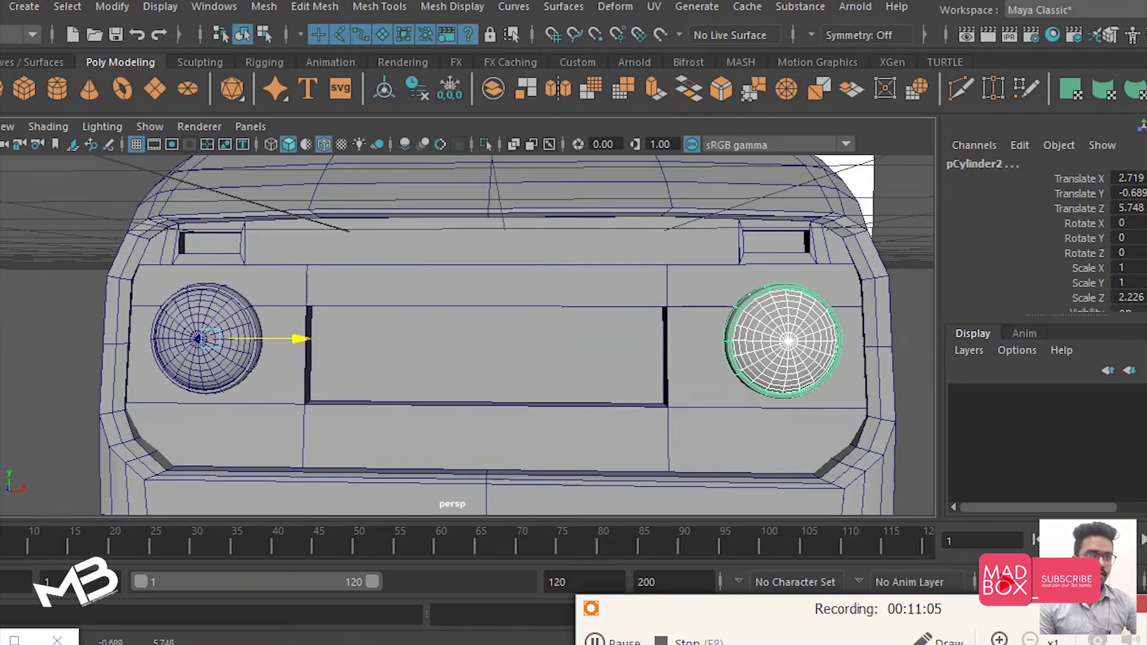
key("space")
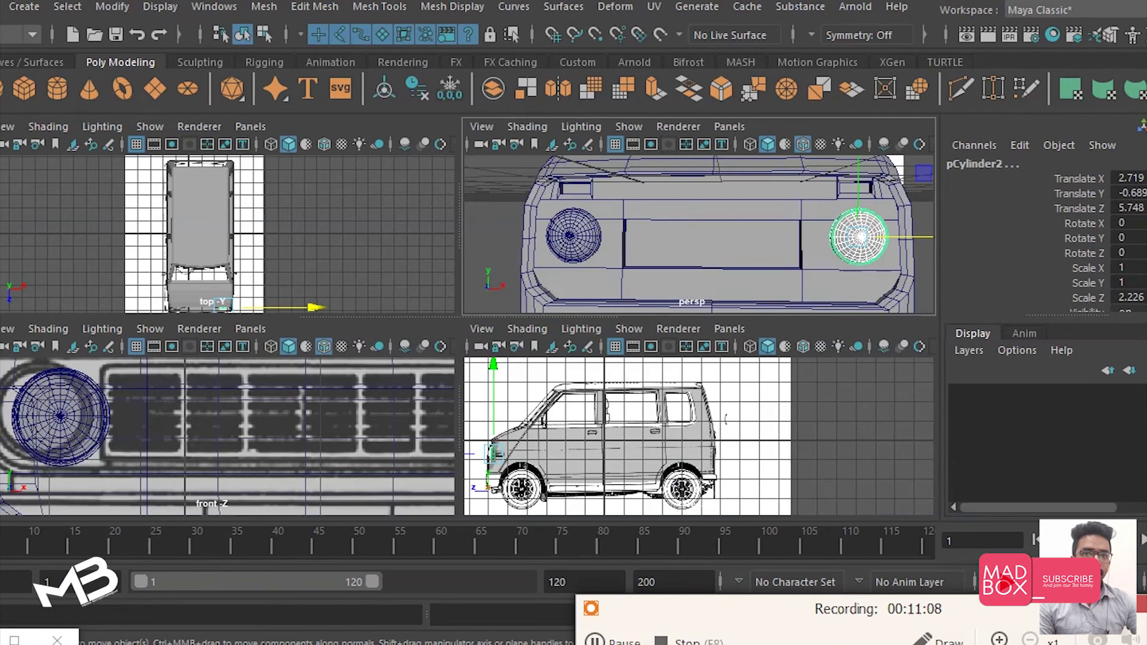
key("space")
scroll(466, 335, "down", 5)
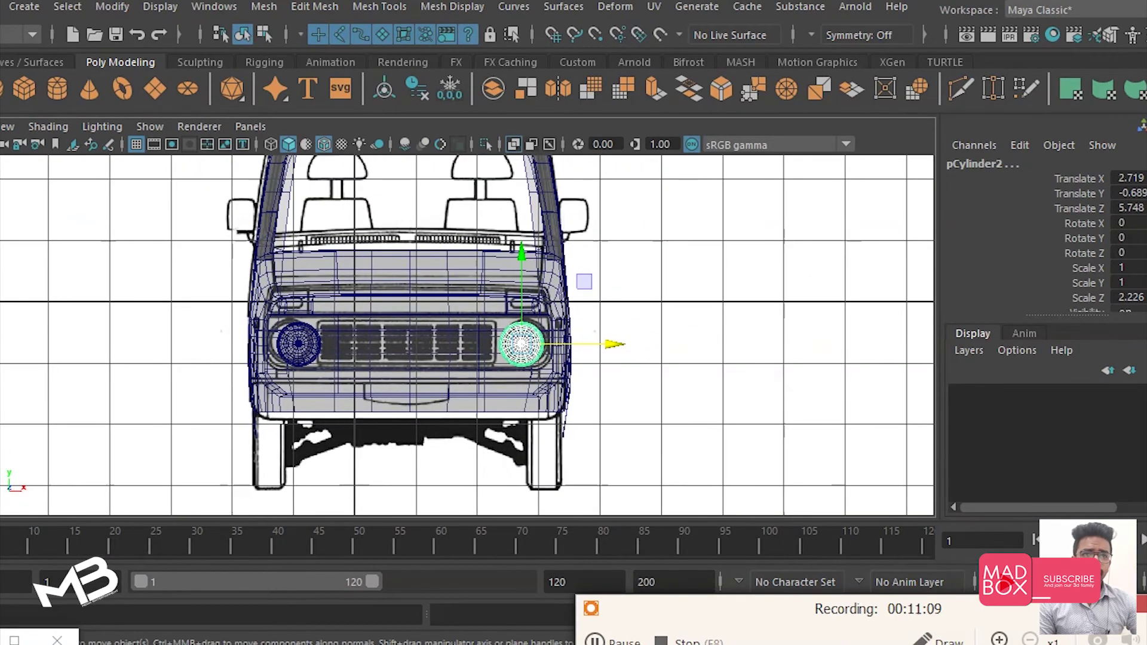
left_click_drag(615, 344, 610, 345)
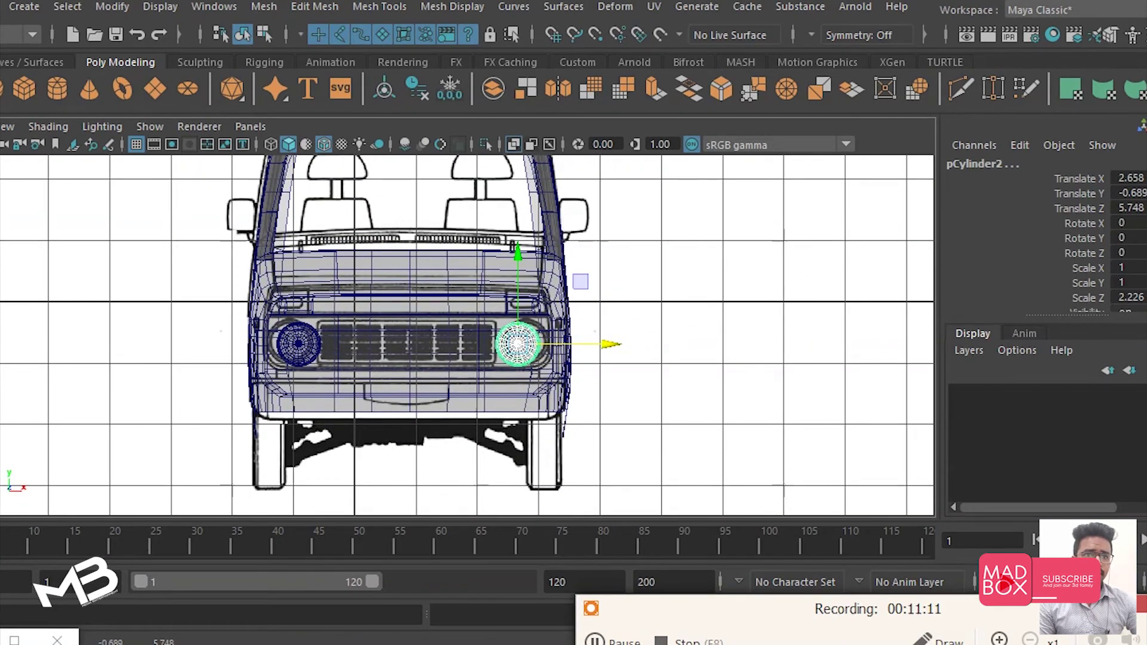
left_click(610, 344)
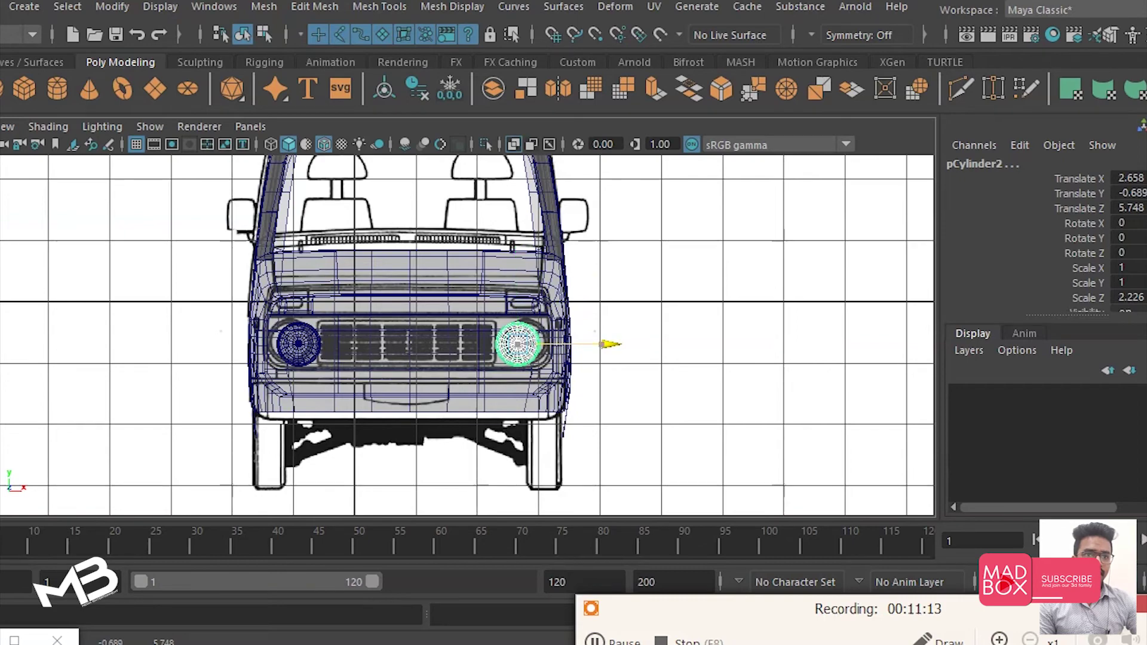
left_click_drag(611, 344, 609, 344)
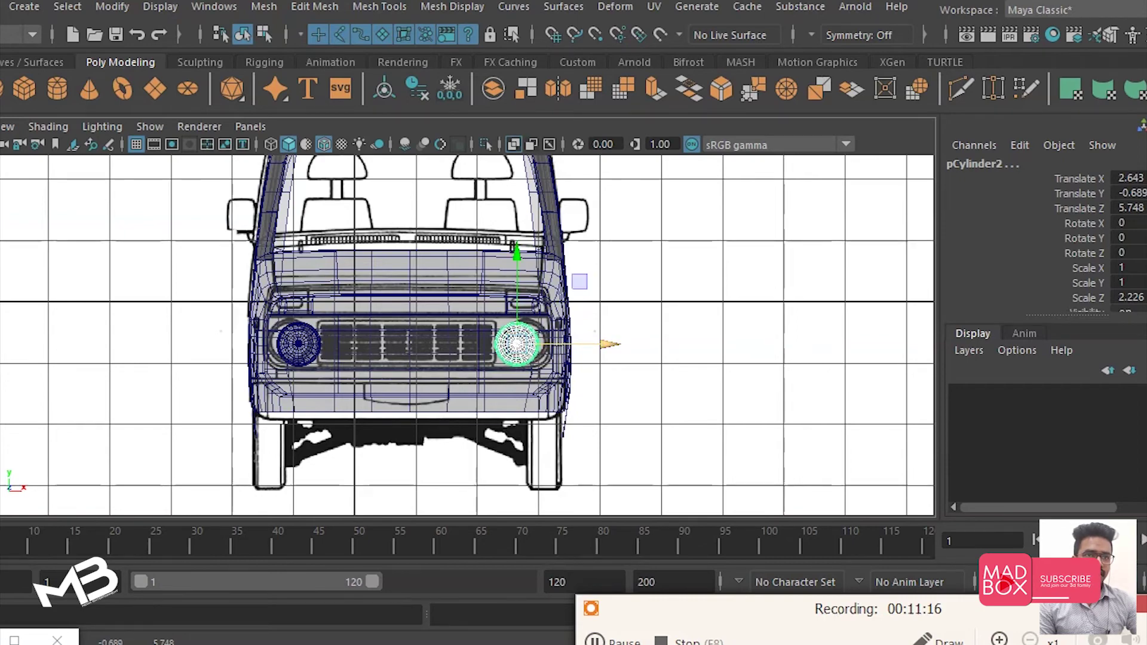
key("ctrl+z")
key("space")
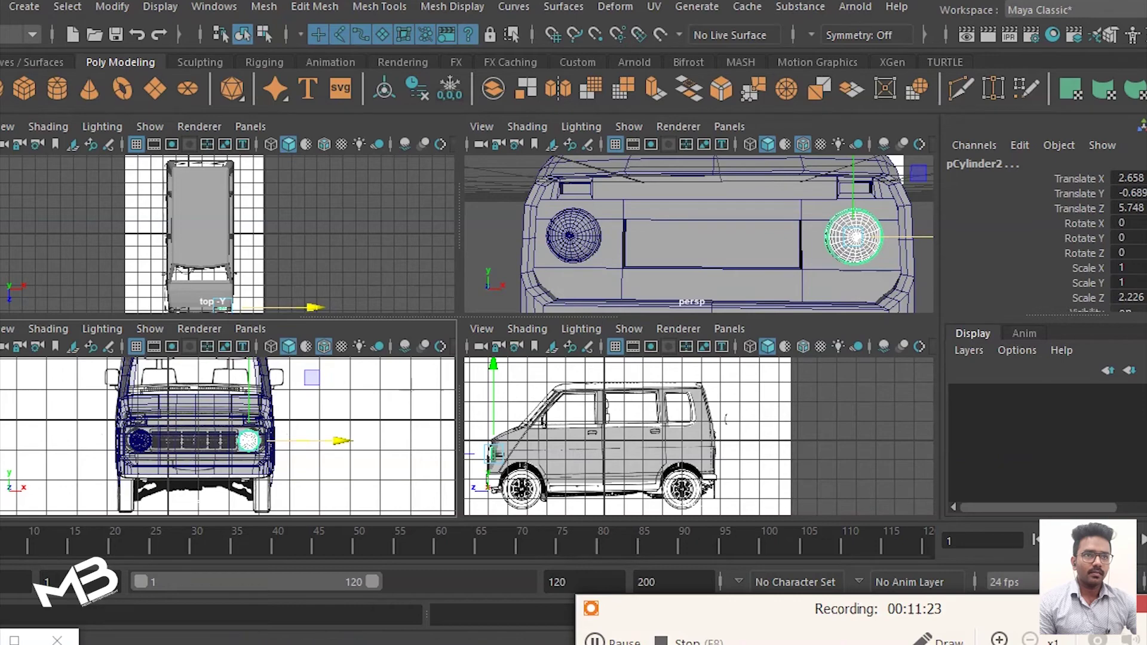
left_click(711, 249)
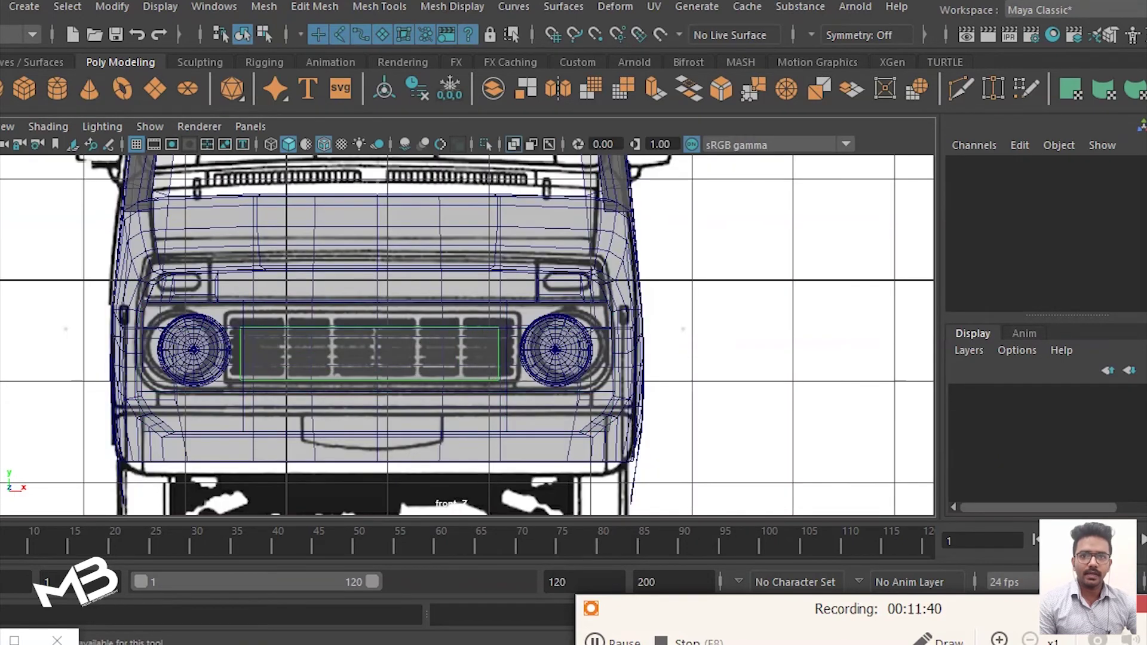
Step: Create grille plane pPlane8 between the headlights and push it forward to Translate Z 5.826
left_click_drag(499, 380, 507, 392)
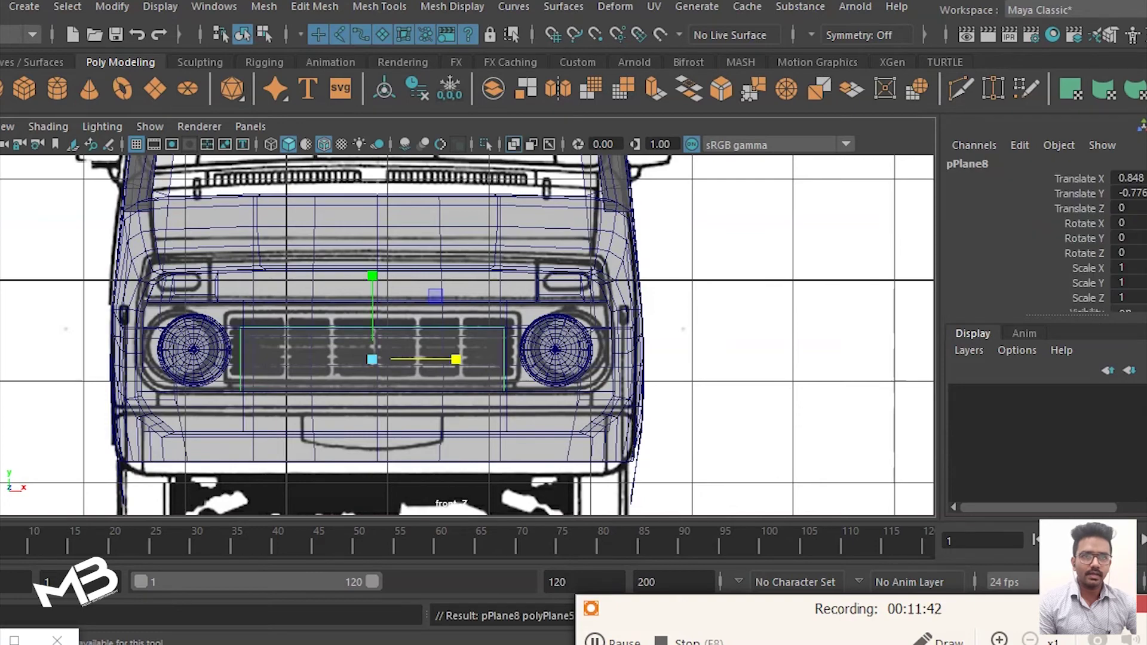
key("space")
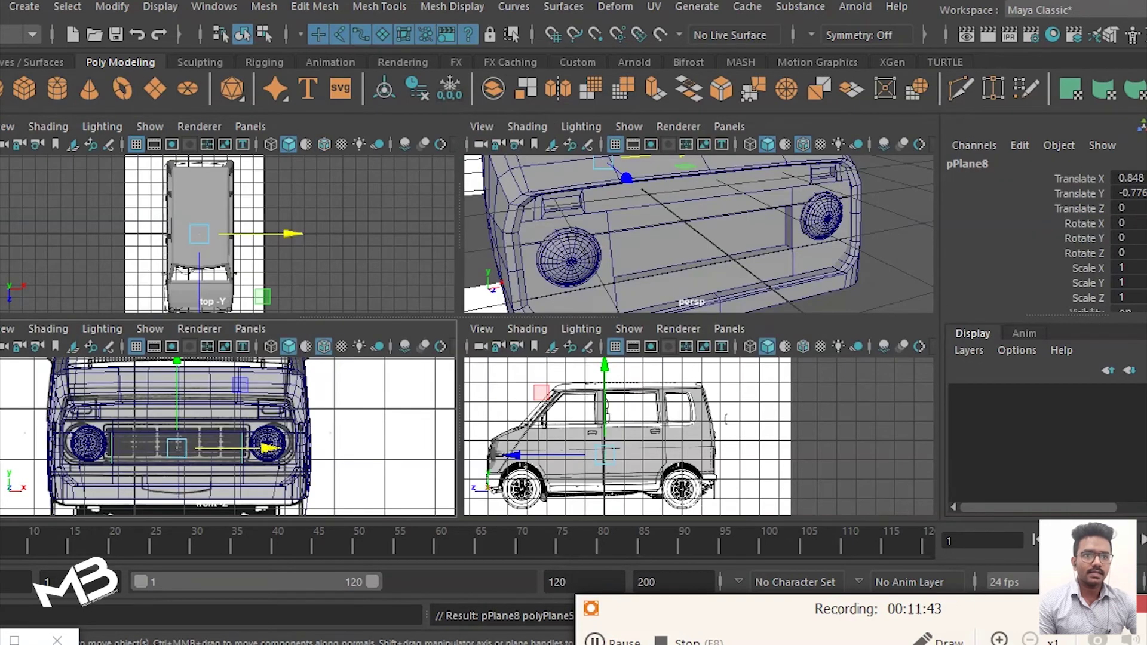
mouse_move(699, 233)
left_mouse_down("alt")
mouse_move(657, 227)
mouse_move(795, 250)
left_mouse_up("alt")
scroll(699, 233, "down", 5)
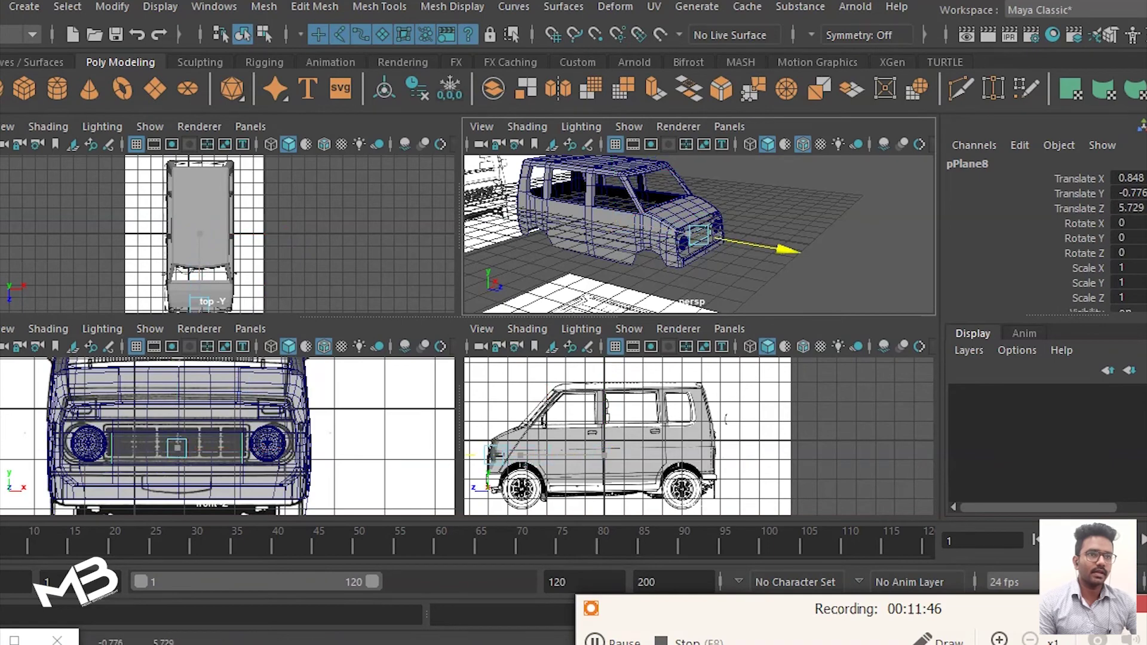
key("f")
key("space")
key("space")
key("space")
left_click_drag(537, 348, 559, 352)
Step: Isolate the grille plane and set its width subdivisions to 10
key("e")
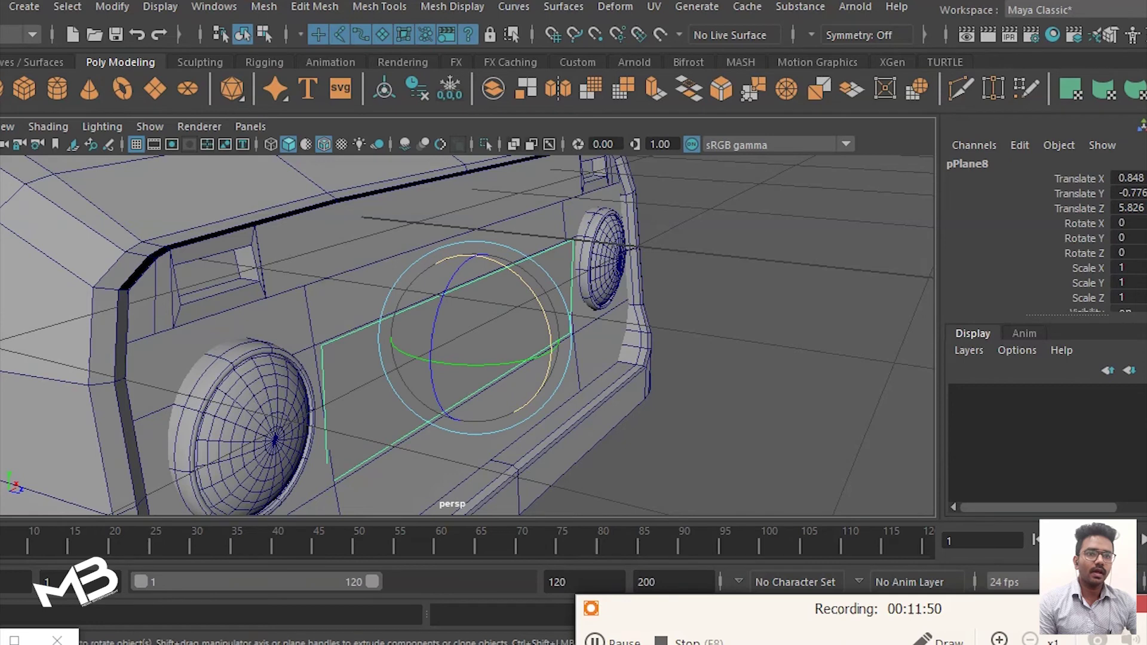
left_click(550, 343)
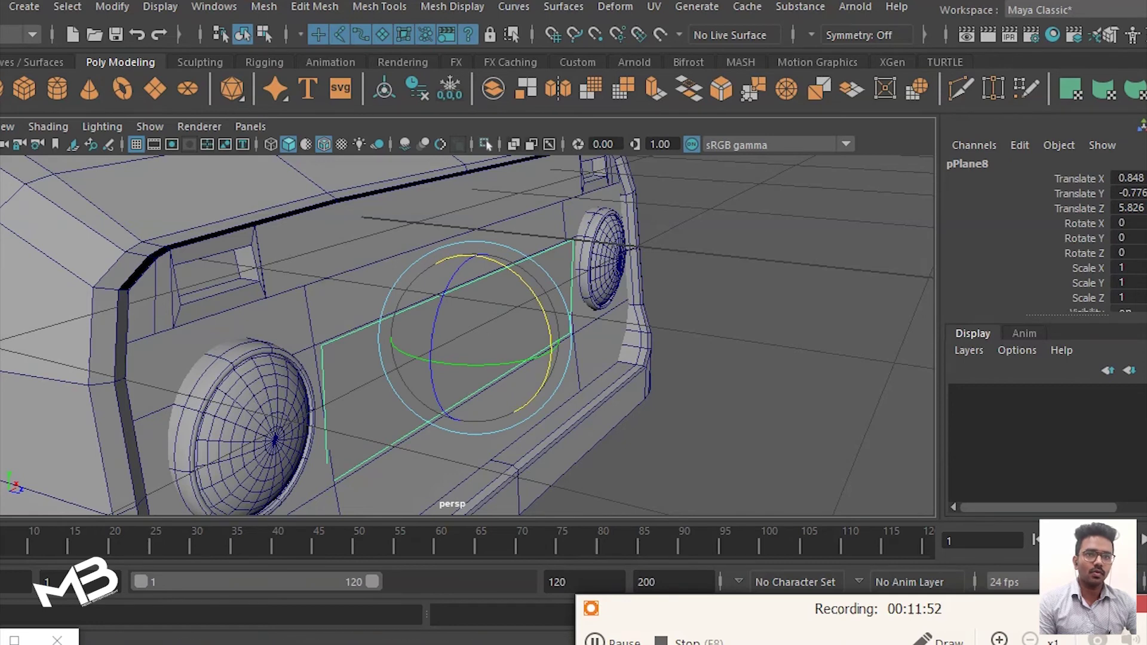
key("ctrl+1")
left_click_drag(466, 335, 346, 329, "alt")
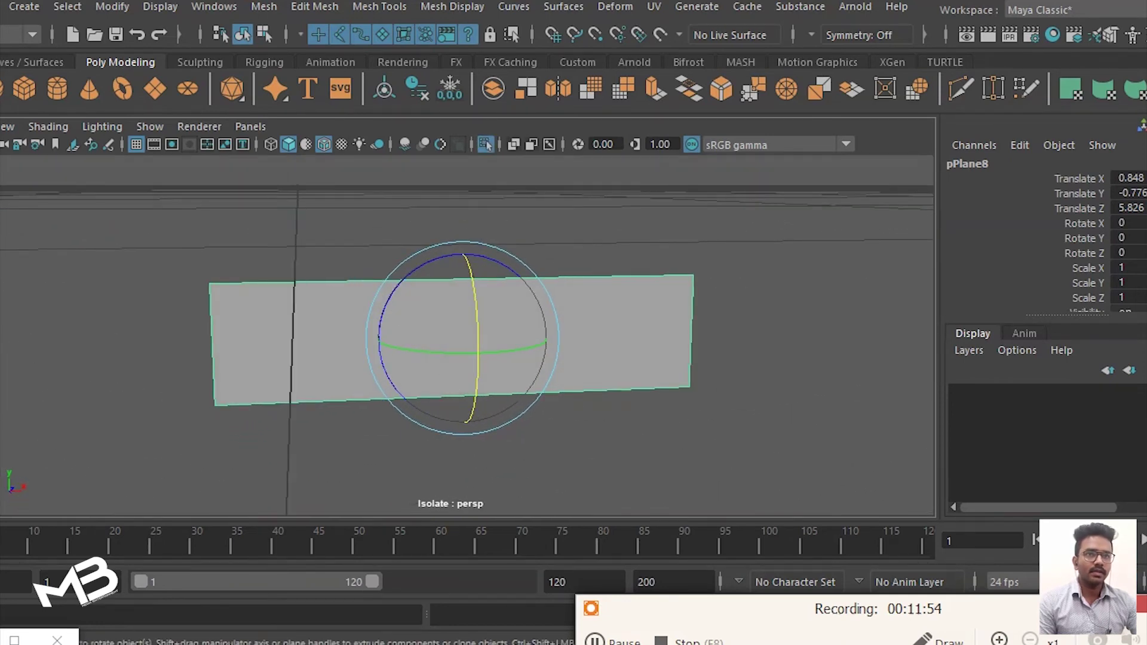
scroll(1046, 239, "down", 3)
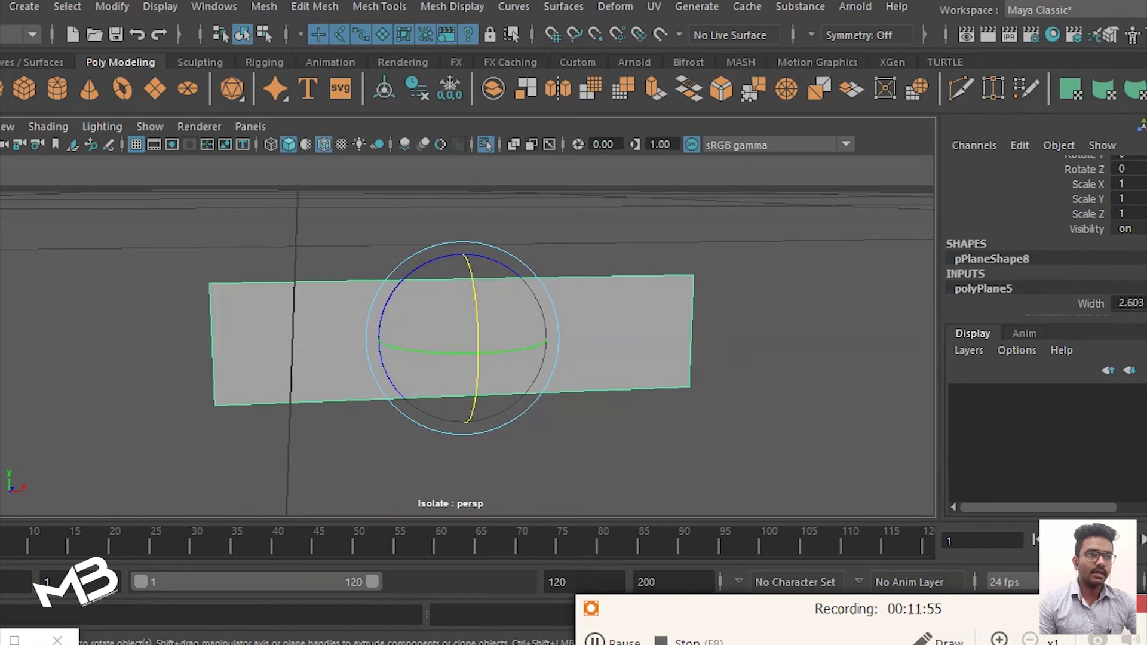
scroll(1046, 239, "down", 3)
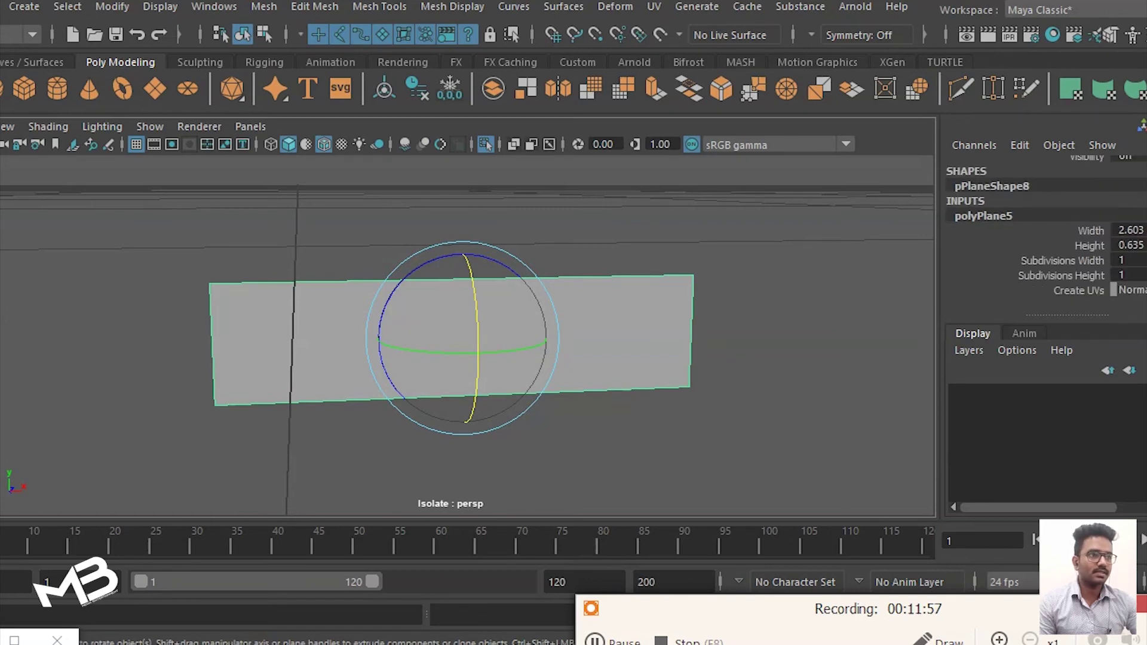
middle_click_drag(478, 467, 598, 466)
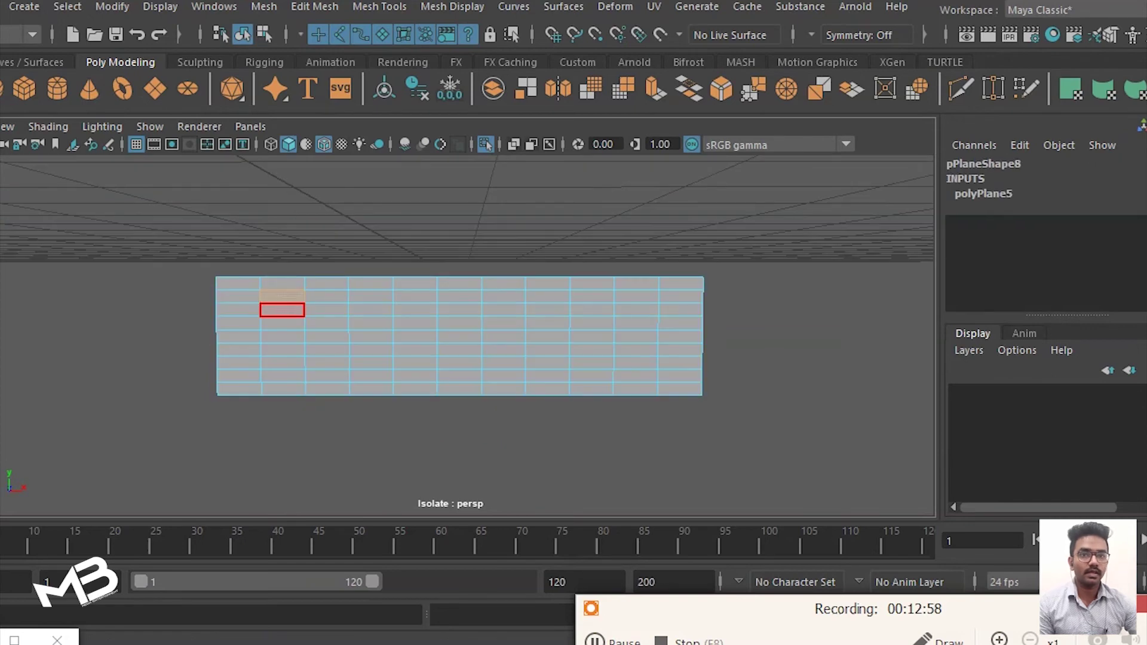
Step: Select alternating faces across the columns and delete them to cut staggered rectangular slots
left_click(282, 296)
left_click(282, 323, "shift")
left_click(282, 349, "shift")
left_click(370, 296, "shift")
left_click(370, 375, "shift")
left_click(459, 296, "shift")
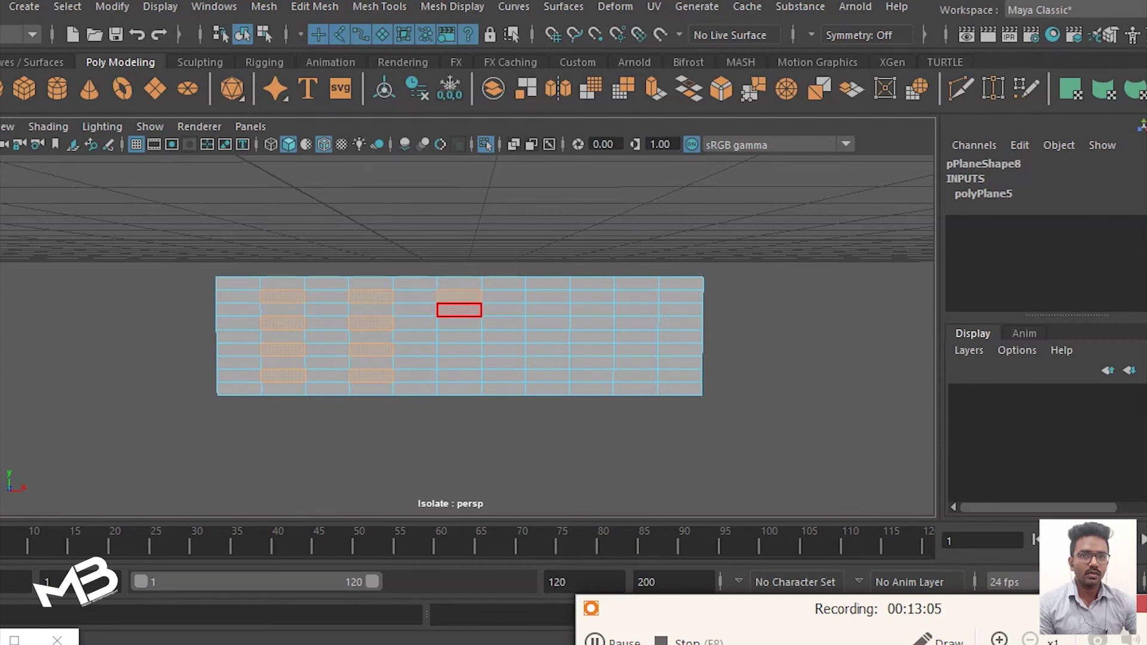
left_click(459, 322, "shift")
left_click(459, 376, "shift")
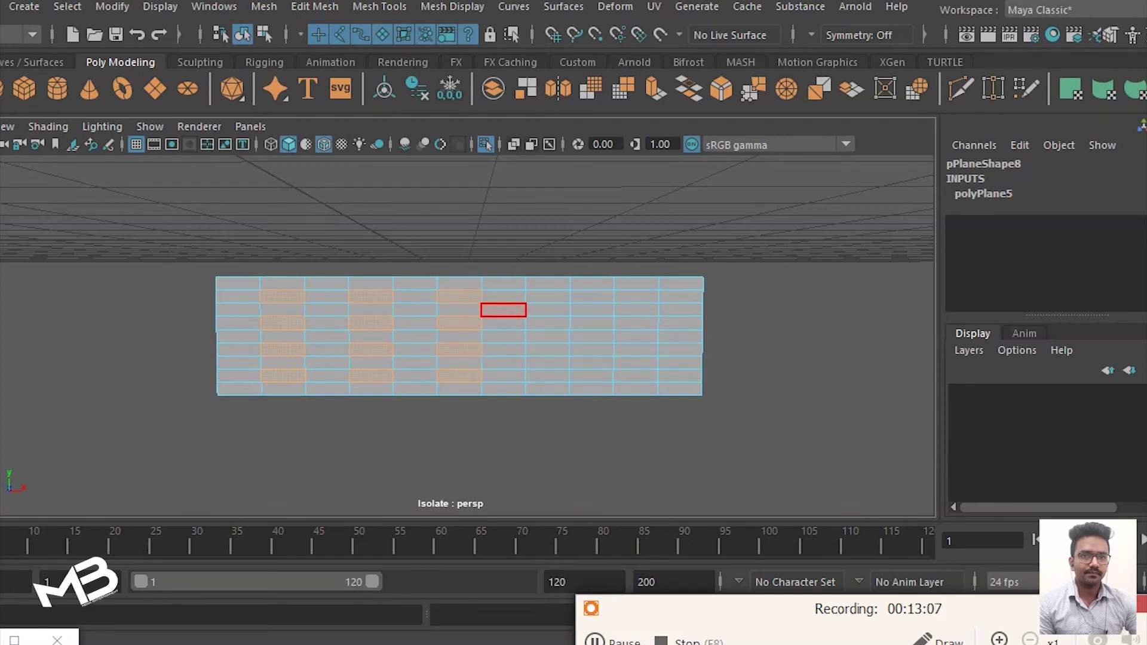
left_click(548, 376, "shift")
left_click(637, 323, "shift")
left_click(636, 349, "shift")
key("Delete")
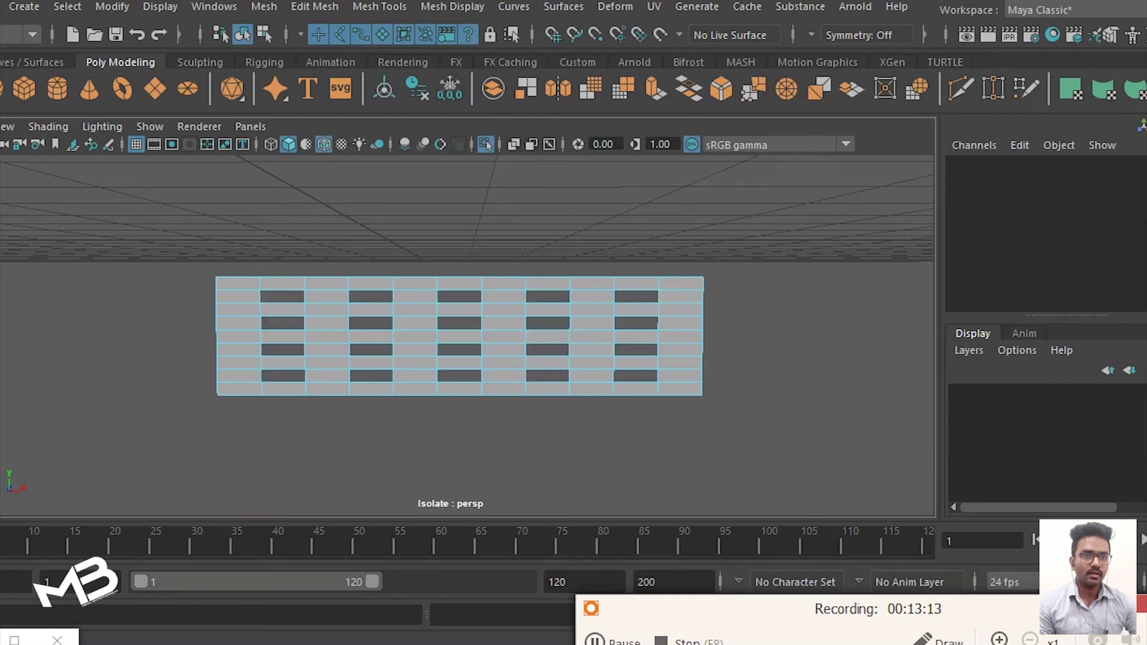
Step: Return the grille to object mode, exit isolation to show the full van, and select all grille faces
right_click(547, 336)
mouse_move(478, 335)
left_mouse_down("alt")
mouse_move(591, 298)
mouse_move(425, 334)
mouse_move(448, 317)
left_mouse_up("alt")
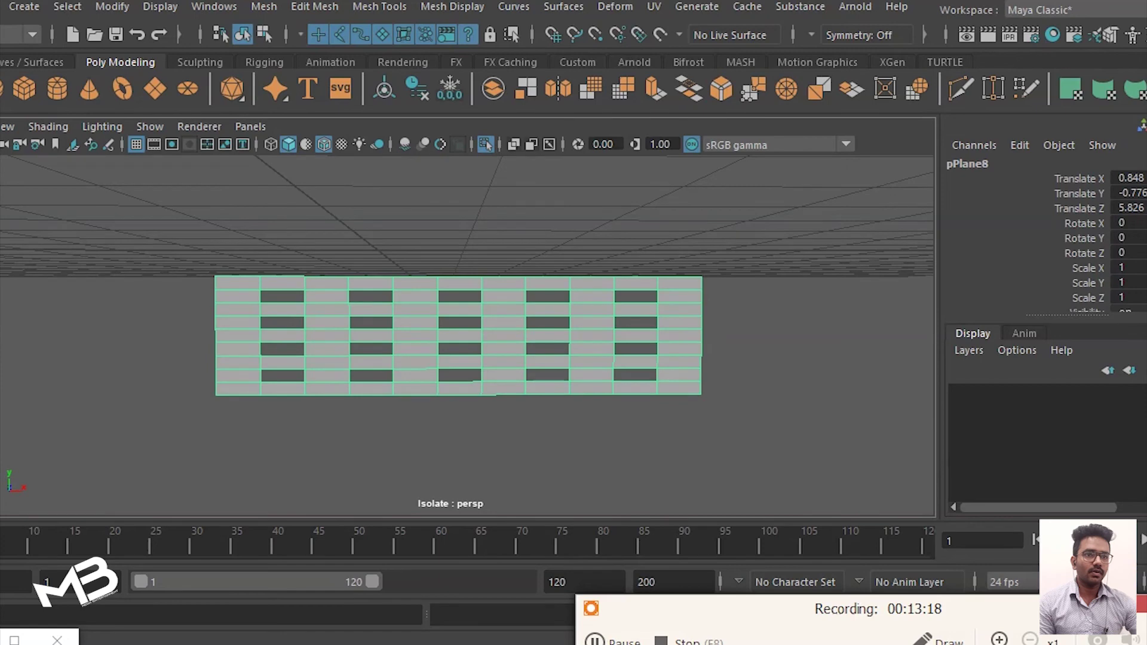
mouse_move(454, 335)
left_mouse_down("alt")
mouse_move(538, 334)
mouse_move(478, 326)
left_mouse_up("alt")
right_click(496, 165)
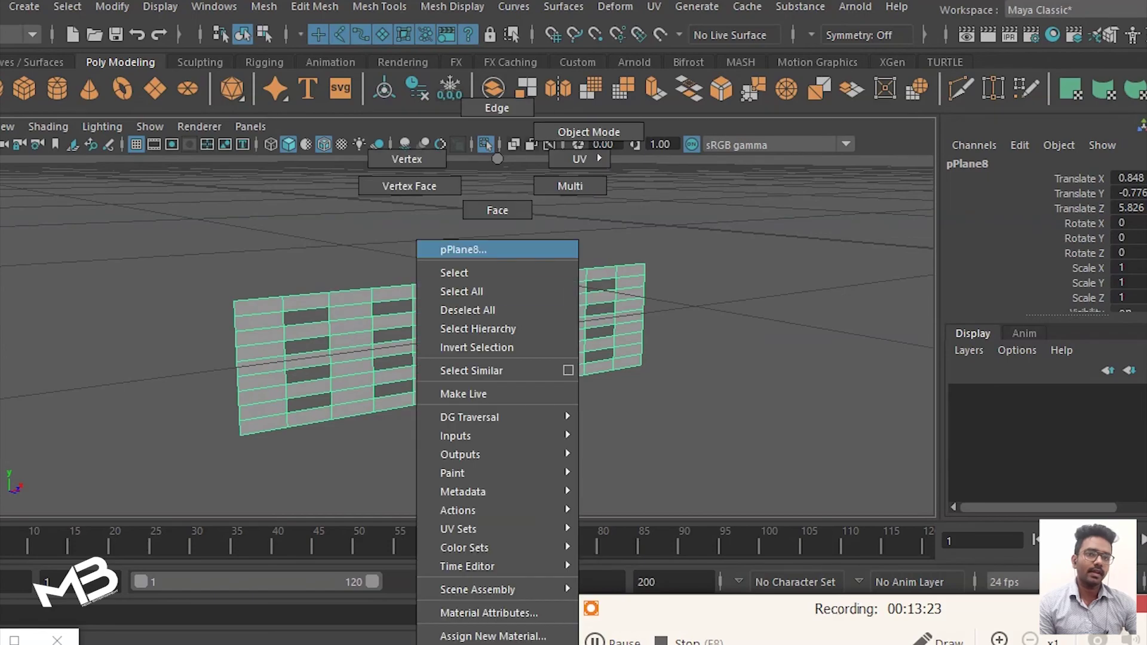
left_click(486, 144)
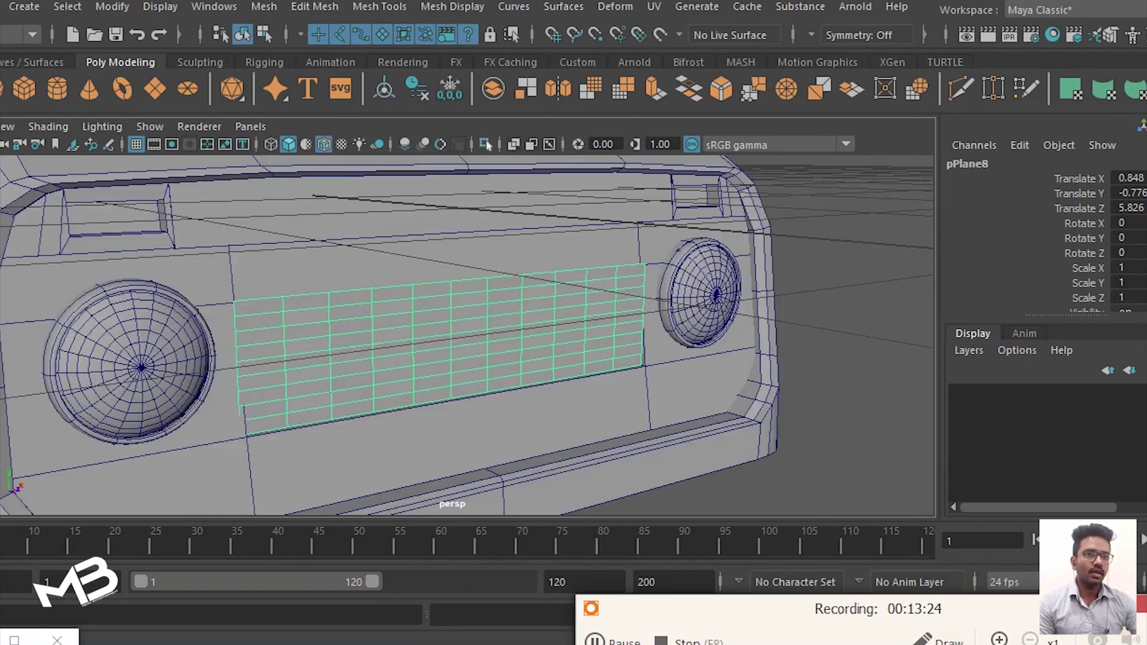
left_click_drag(538, 281, 594, 274, "alt")
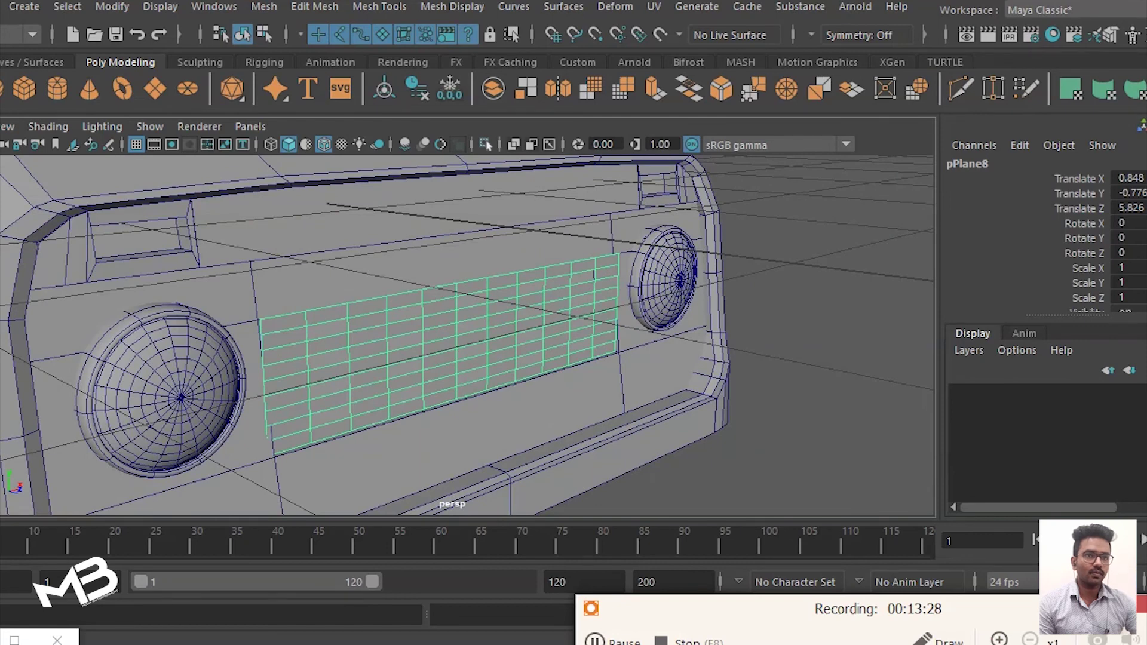
right_click_drag(593, 274, 548, 211)
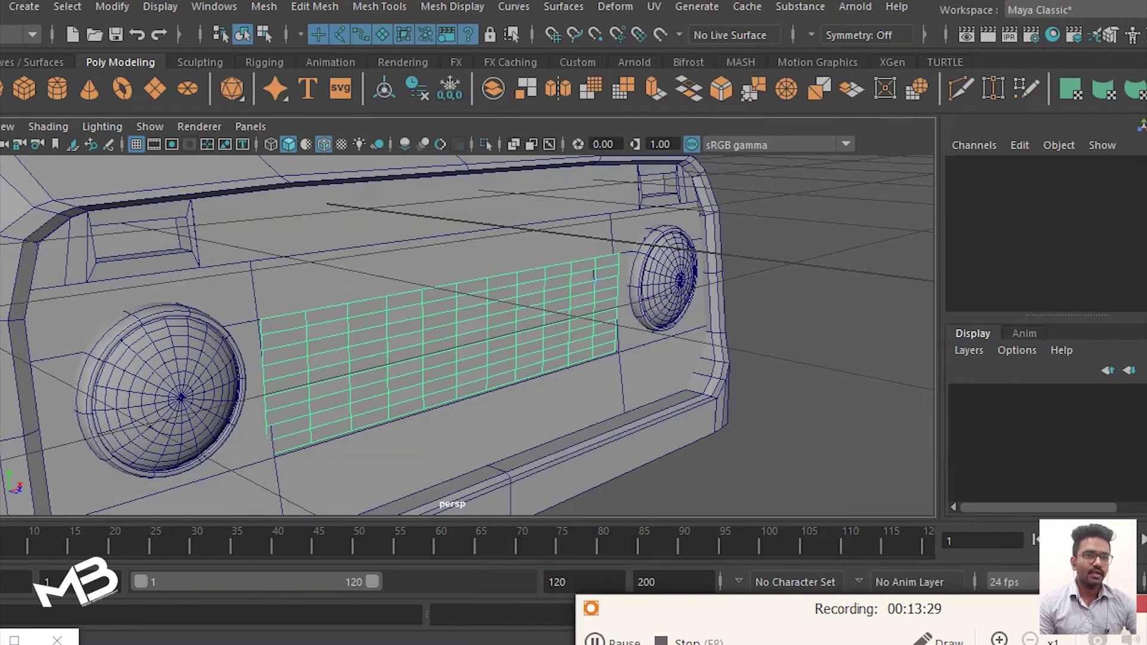
Step: Extrude the grille faces to give them thickness and return to object mode
key("w")
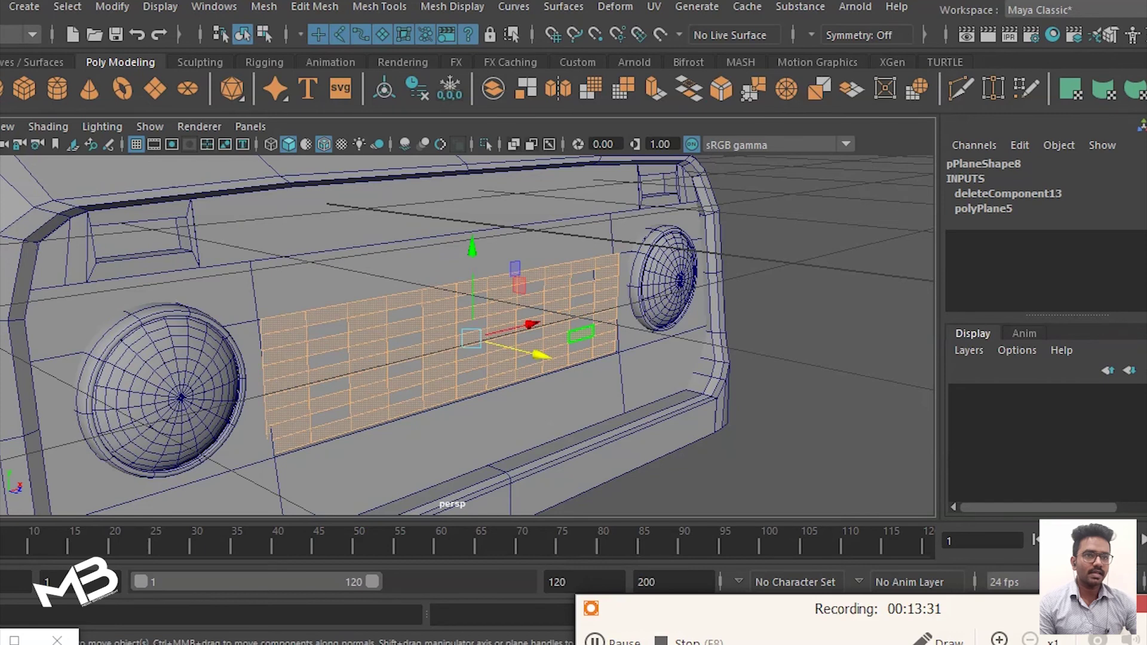
key("ctrl+e")
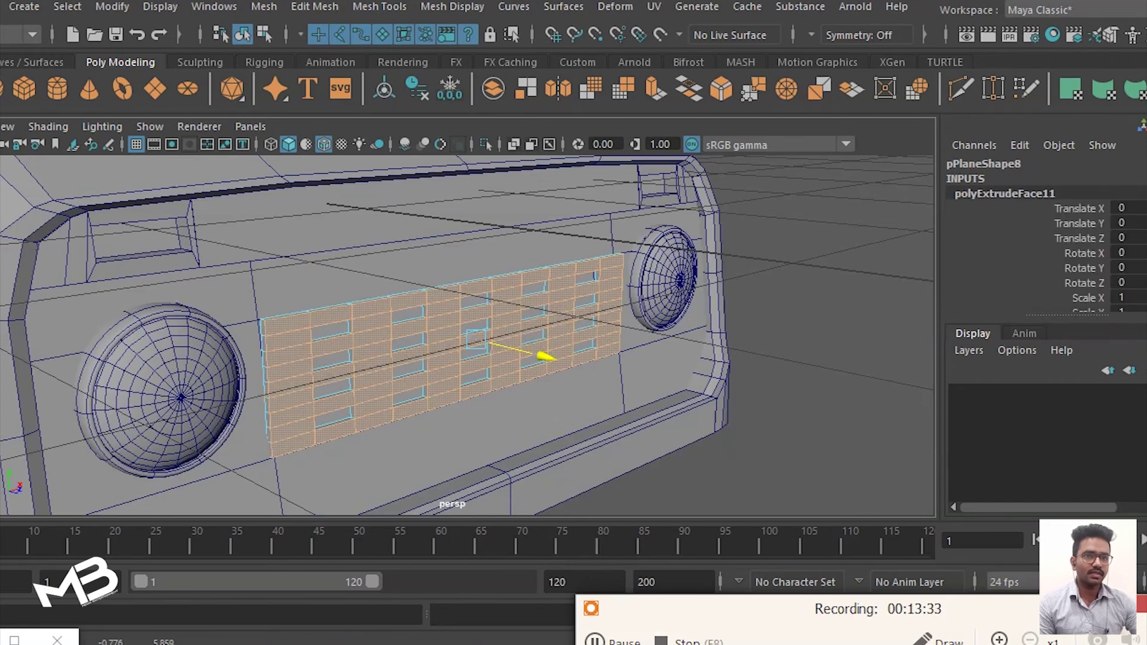
right_click_drag(454, 158, 541, 132)
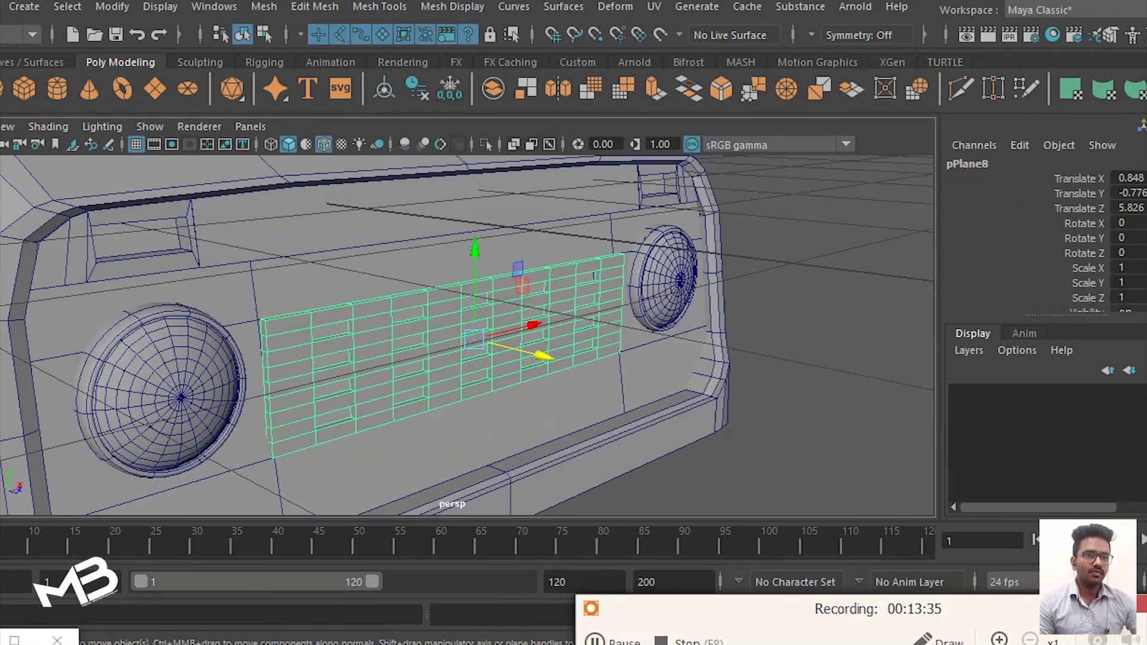
Step: Tilt the grille to Rotate X -6.562, seat it at Translate Z 5.747, then deselect
left_click_drag(541, 356, 531, 359)
key("e")
left_click_drag(515, 286, 518, 312)
key("w")
left_click_drag(533, 354, 529, 353)
left_click_drag(418, 299, 538, 299, "alt")
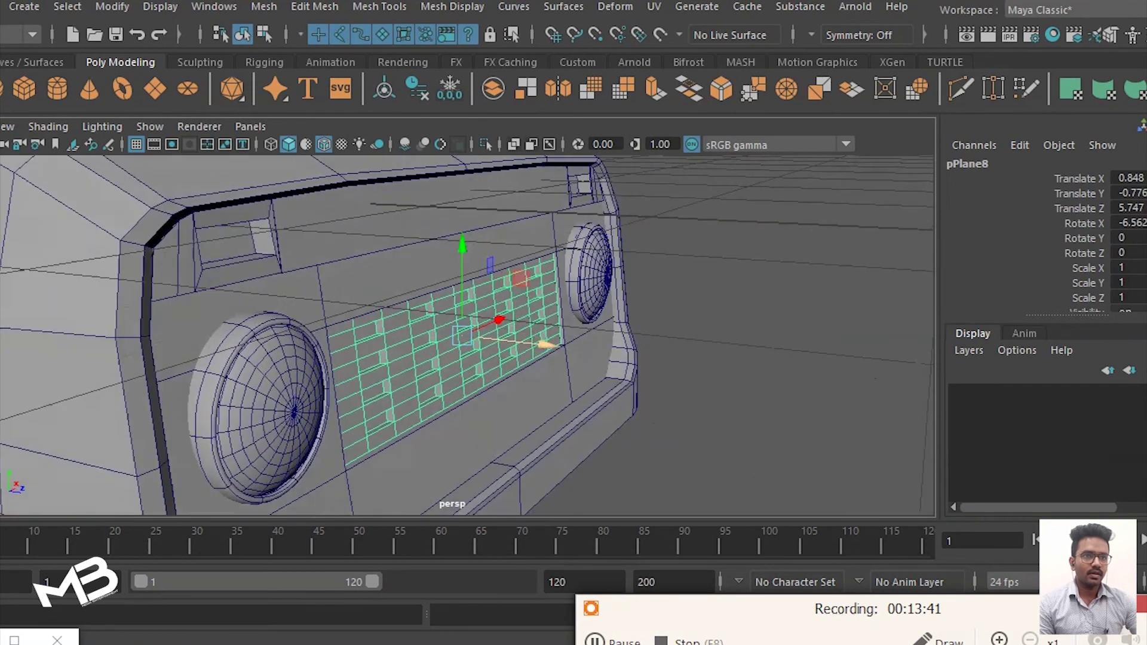
key("e")
left_click(463, 335)
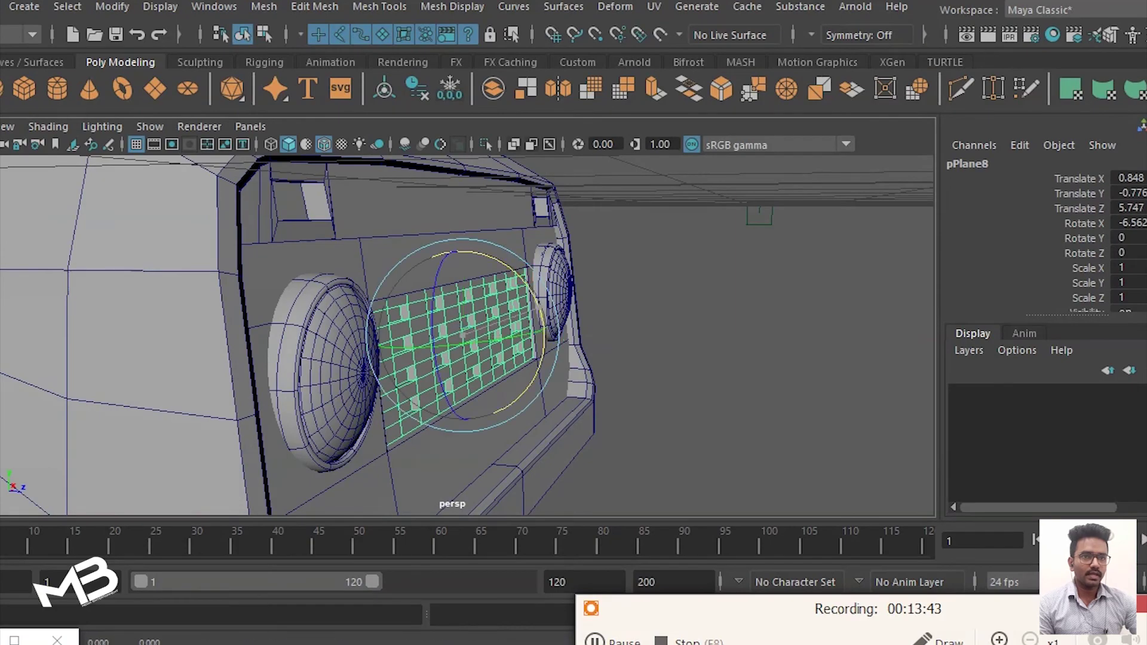
left_click(717, 358)
mouse_move(538, 335)
left_mouse_down("alt")
mouse_move(418, 335)
mouse_move(537, 334)
left_mouse_up("alt")
scroll(467, 335, "down", 2)
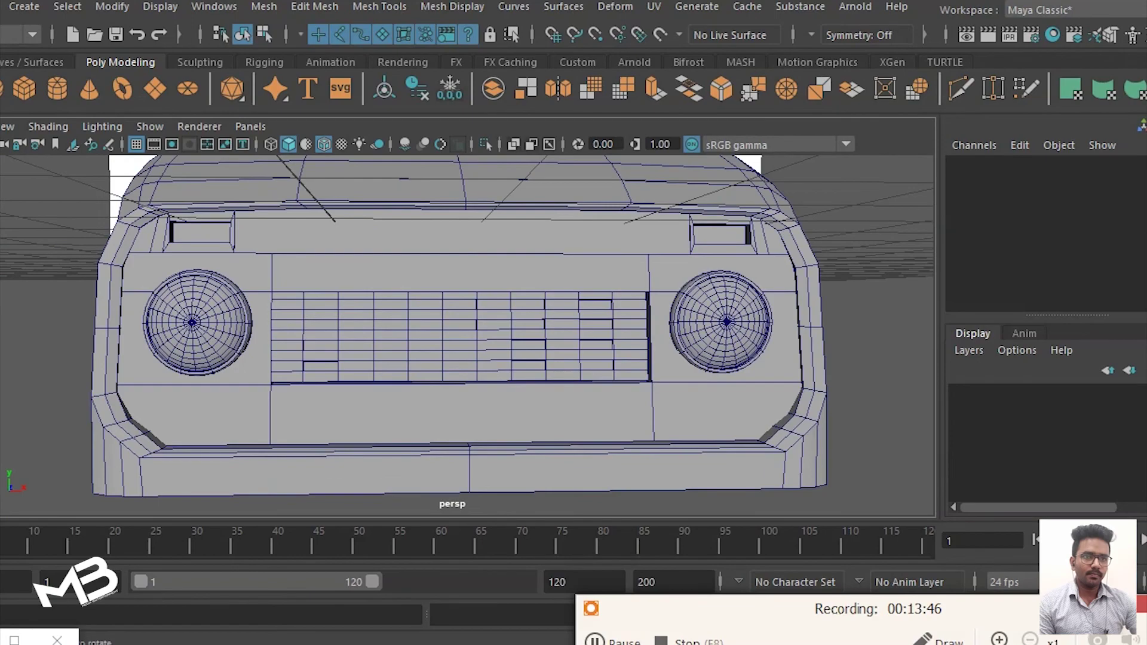
scroll(466, 335, "down", 2)
scroll(466, 334, "down", 2)
mouse_move(466, 335)
left_mouse_down("alt")
mouse_move(335, 317)
mouse_move(419, 335)
mouse_move(454, 329)
left_mouse_up("alt")
scroll(466, 335, "up", 2)
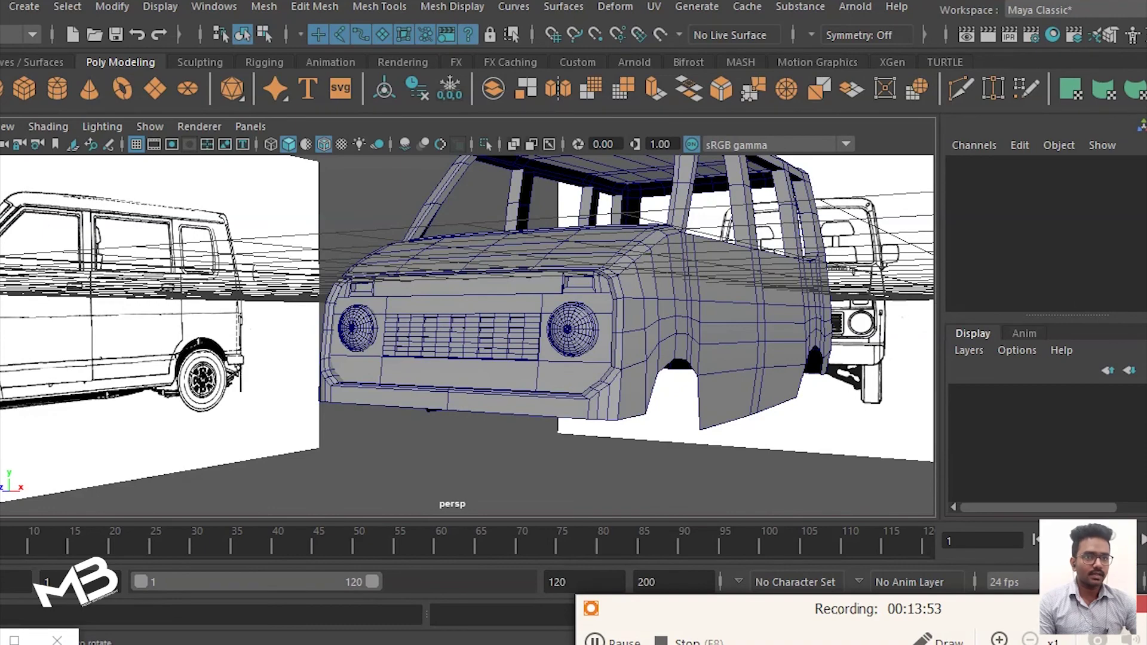
left_click_drag(466, 334, 457, 326, "alt")
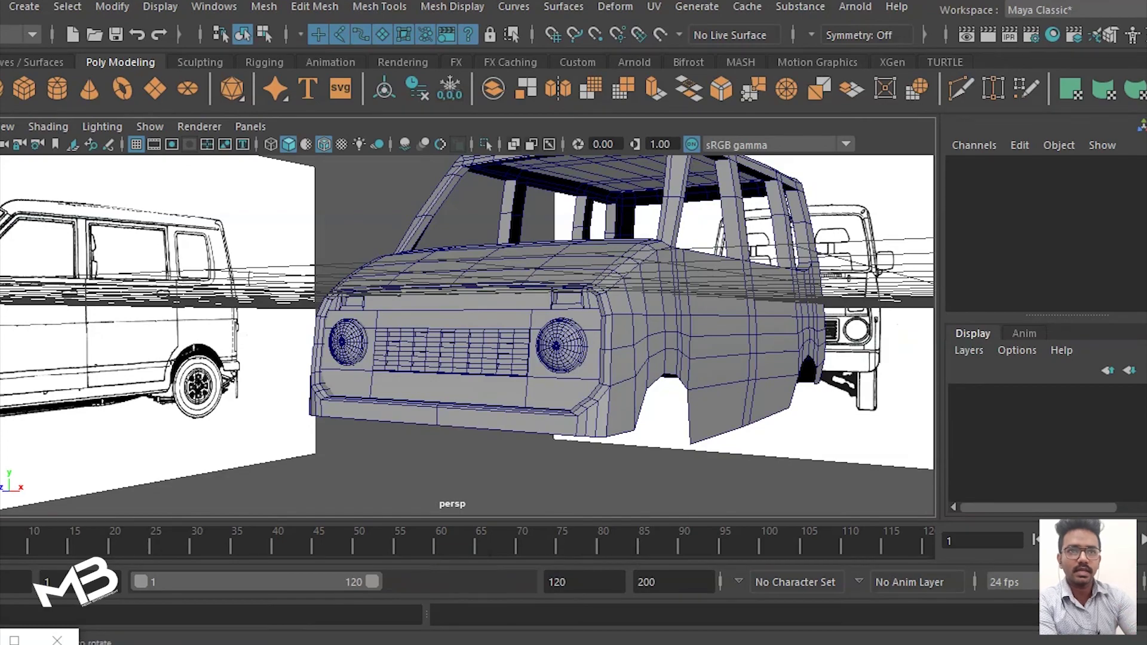
mouse_move(466, 329)
left_mouse_down("alt")
mouse_move(574, 319)
mouse_move(454, 326)
left_mouse_up("alt")
mouse_move(133, 263)
left_mouse_down("alt")
mouse_move(508, 254)
mouse_move(359, 270)
left_mouse_up("alt")
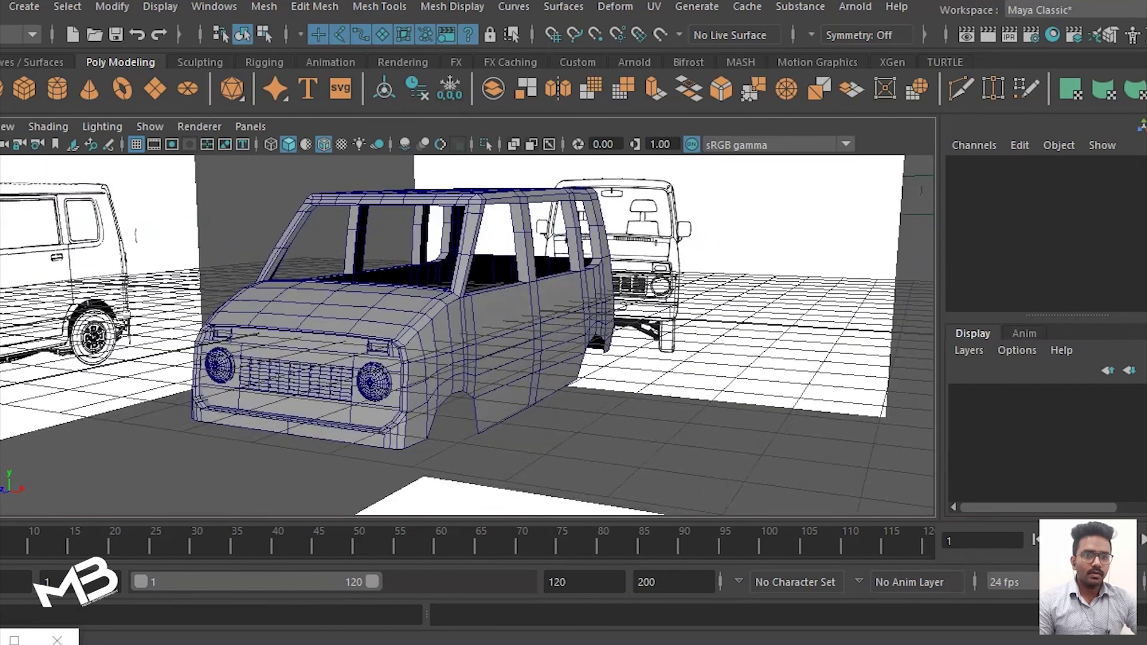